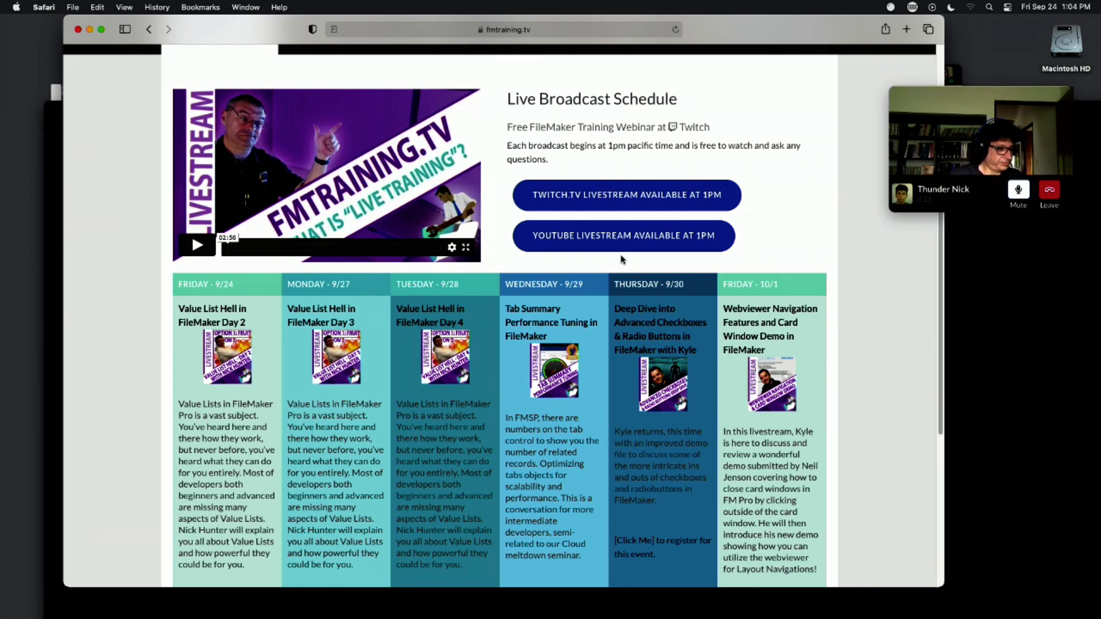
Show the Bundles section of the fmtraining.tv site and move the browser window aside
{"action": "scroll", "coordinate": [730, 210], "scroll_direction": "up", "scroll_amount": 2}
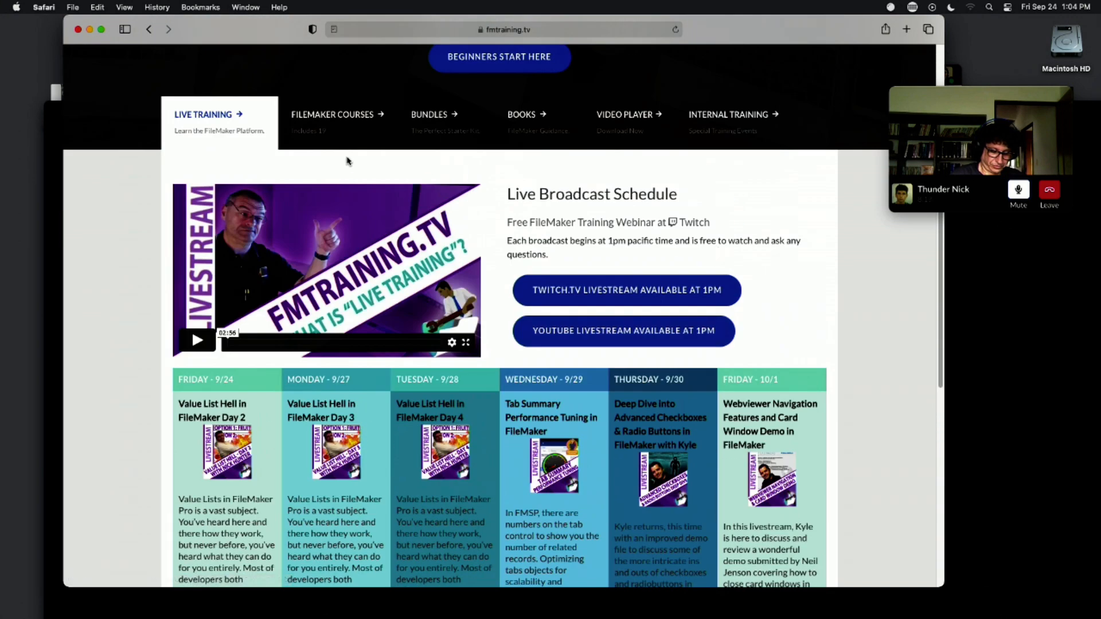
{"action": "left_click", "coordinate": [442, 120]}
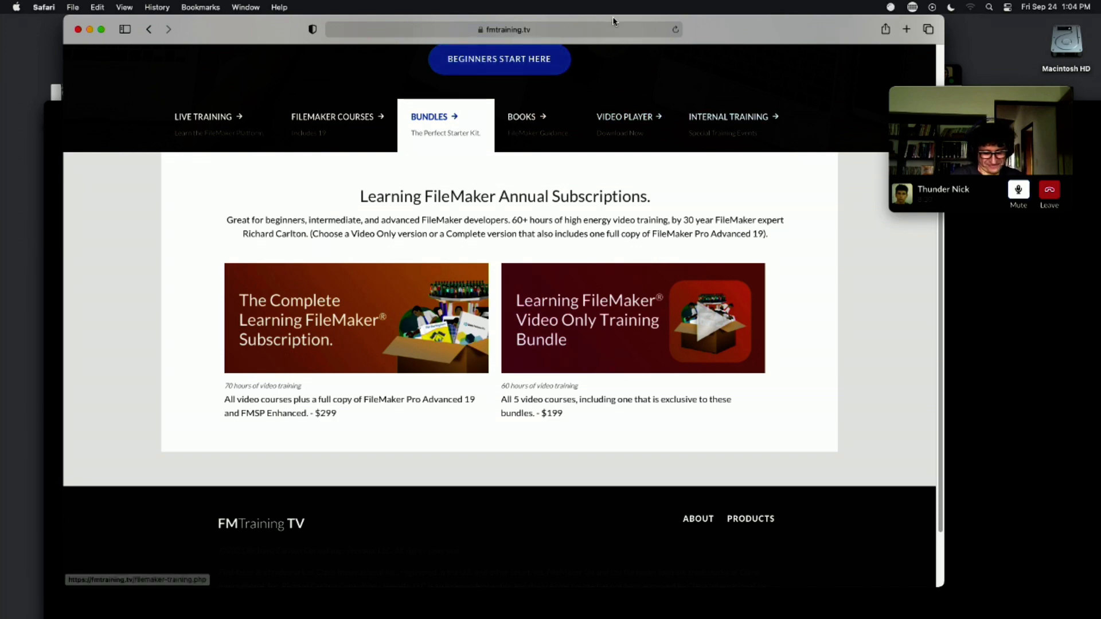
{"action": "left_click_drag", "start_coordinate": [692, 23], "coordinate": [657, 291]}
{"action": "left_click_drag", "start_coordinate": [818, 88], "coordinate": [986, 14]}
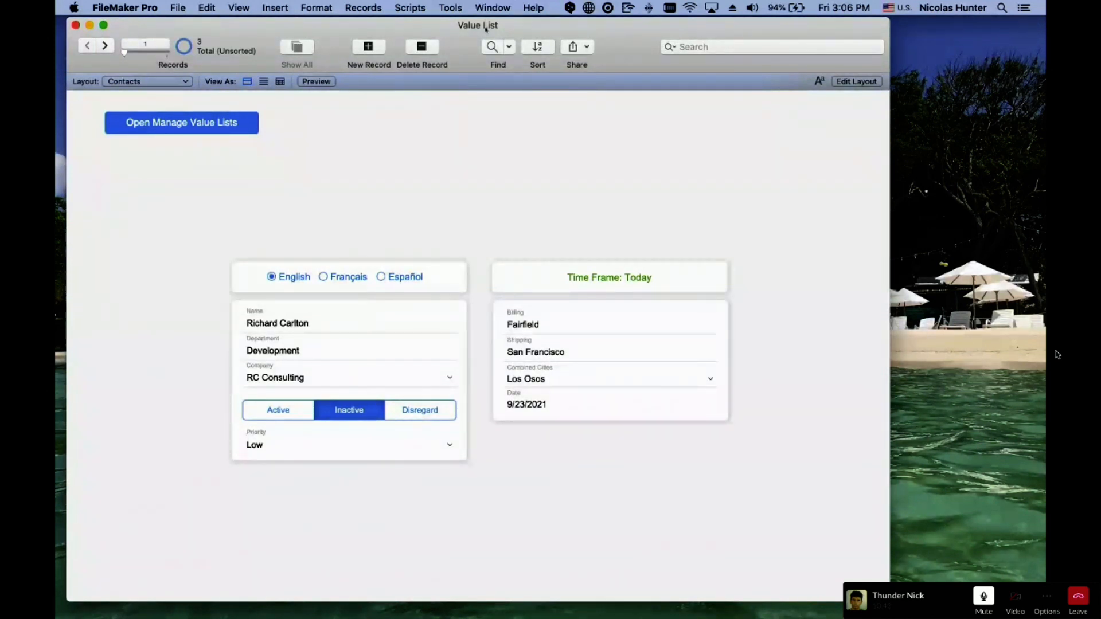
Examine the choices offered by the Department, Company, Priority and Name fields on the Contacts layout
{"action": "left_click", "coordinate": [325, 351]}
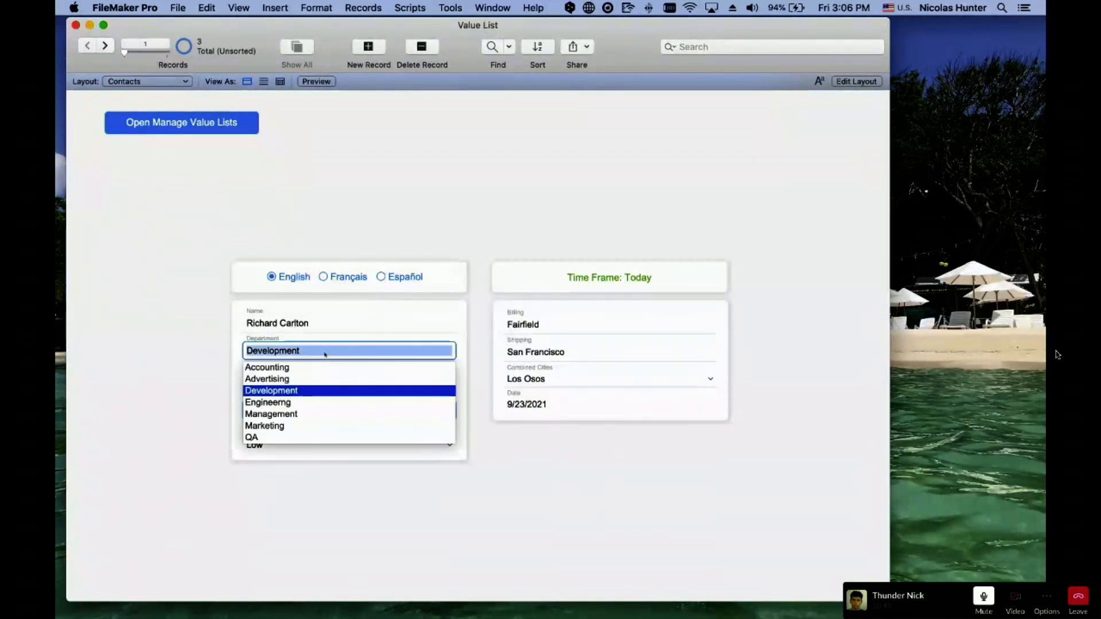
{"action": "left_click", "coordinate": [206, 351]}
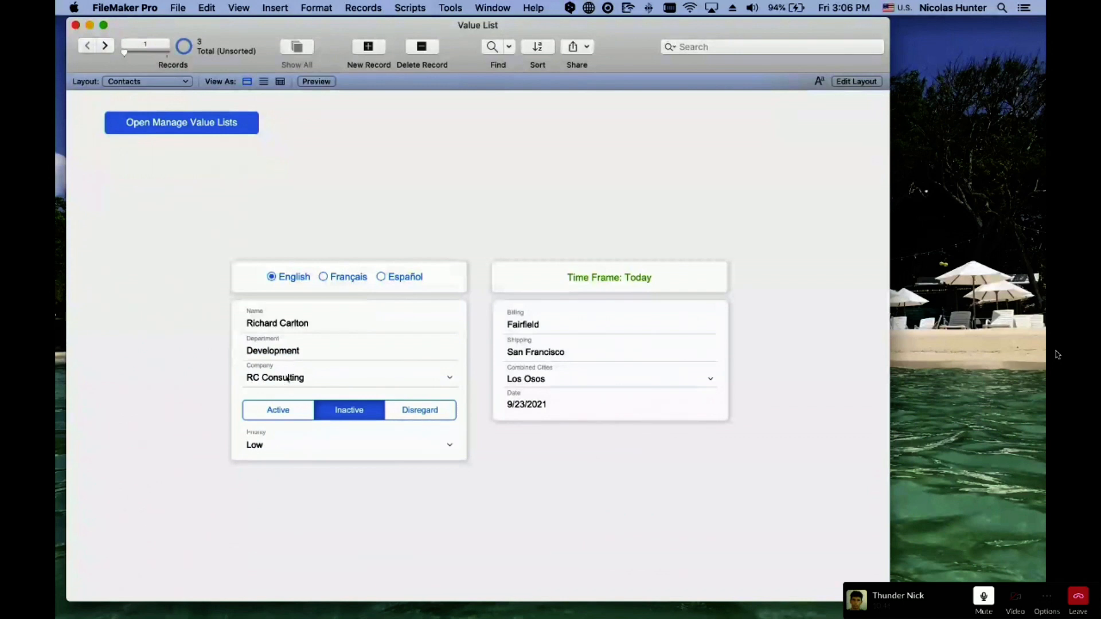
{"action": "left_click", "coordinate": [288, 378]}
{"action": "left_click", "coordinate": [224, 359]}
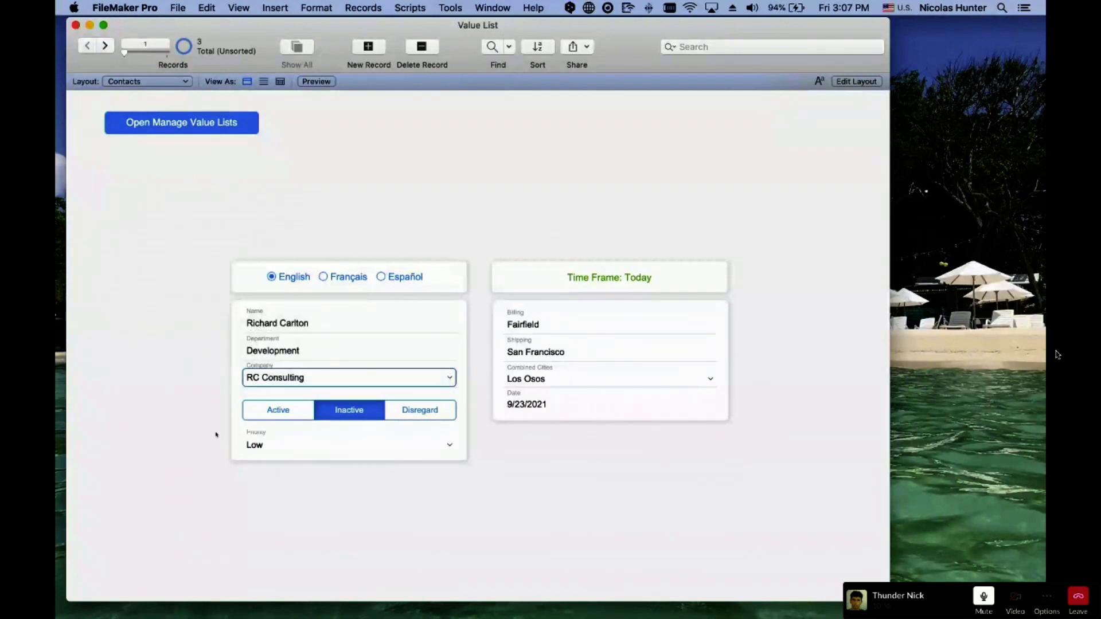
{"action": "left_click", "coordinate": [281, 447]}
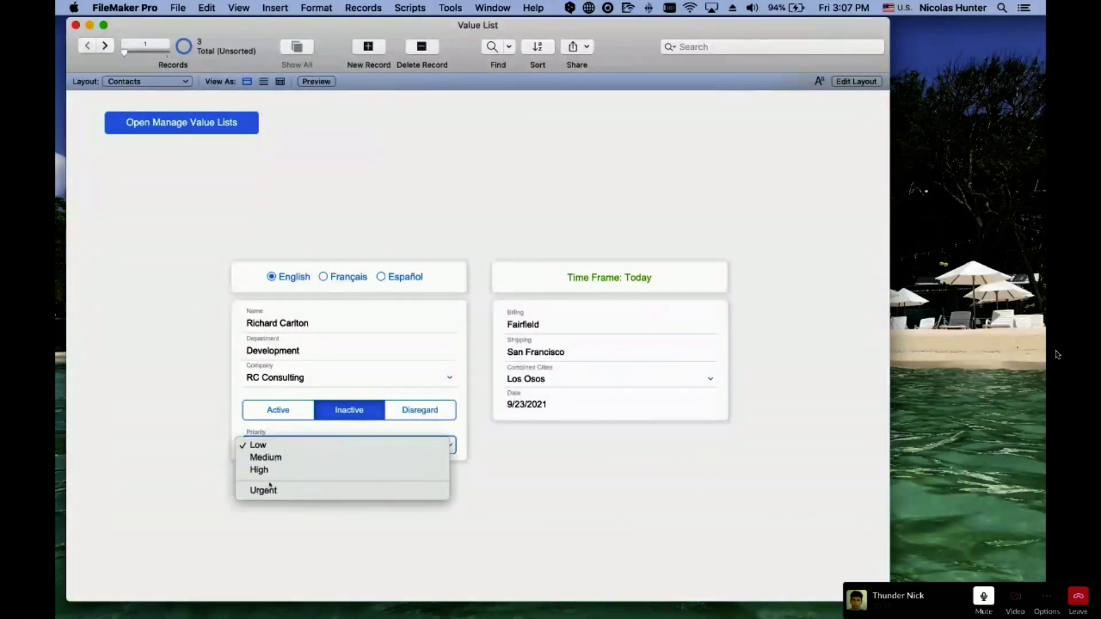
{"action": "left_click", "coordinate": [295, 338]}
{"action": "left_click", "coordinate": [301, 323]}
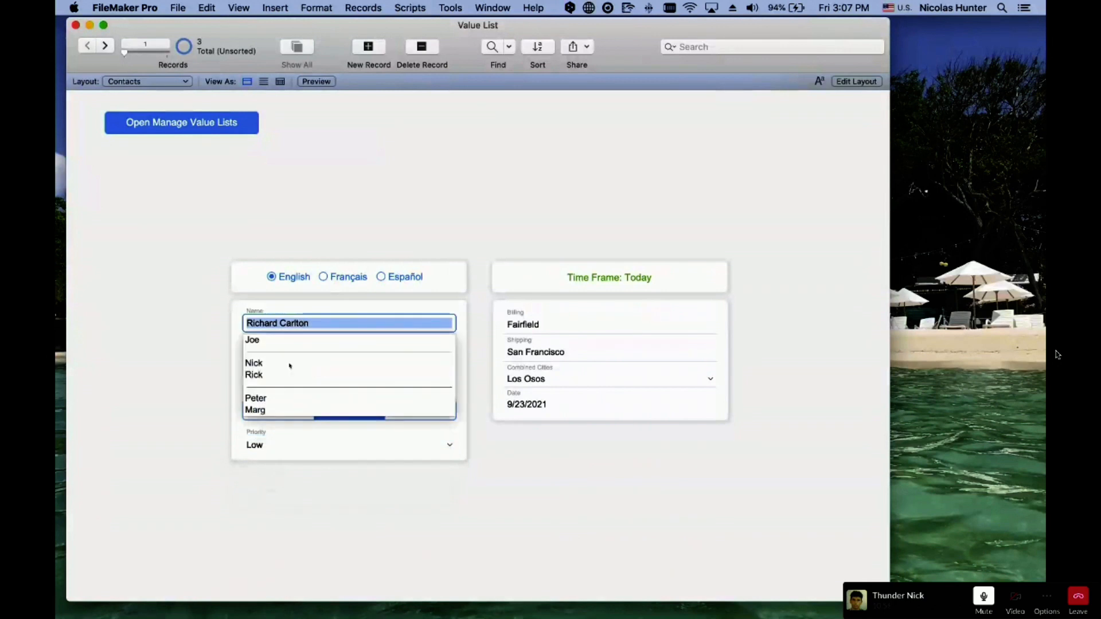
{"action": "left_click", "coordinate": [189, 384]}
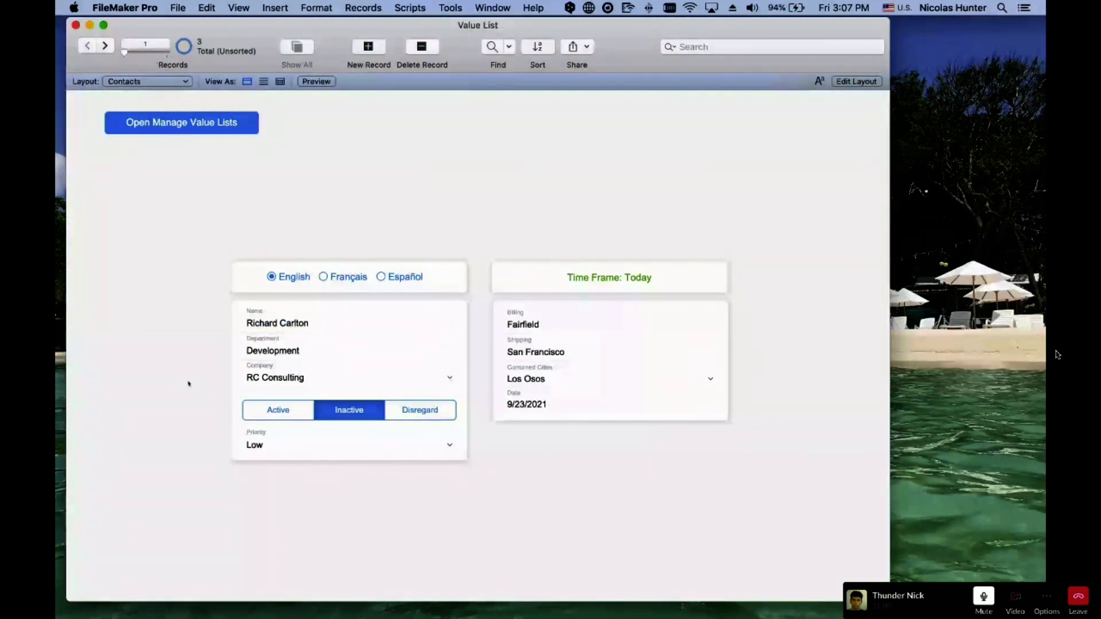
Choose September 23, 2021 from the calendar for the contact's Date field
{"action": "left_click", "coordinate": [547, 406]}
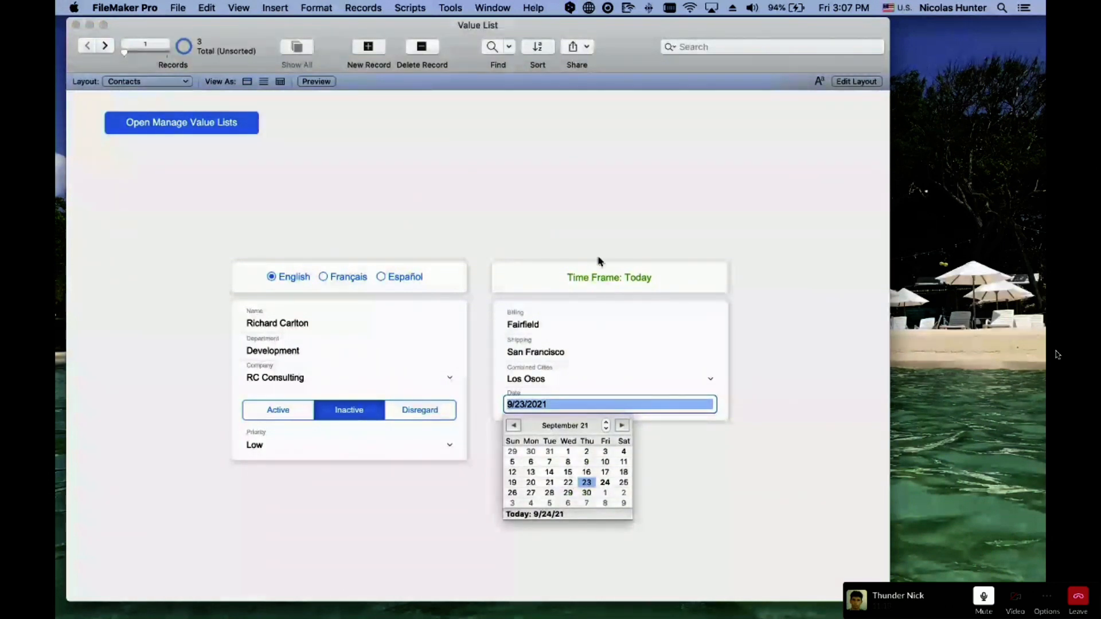
{"action": "left_click", "coordinate": [586, 482]}
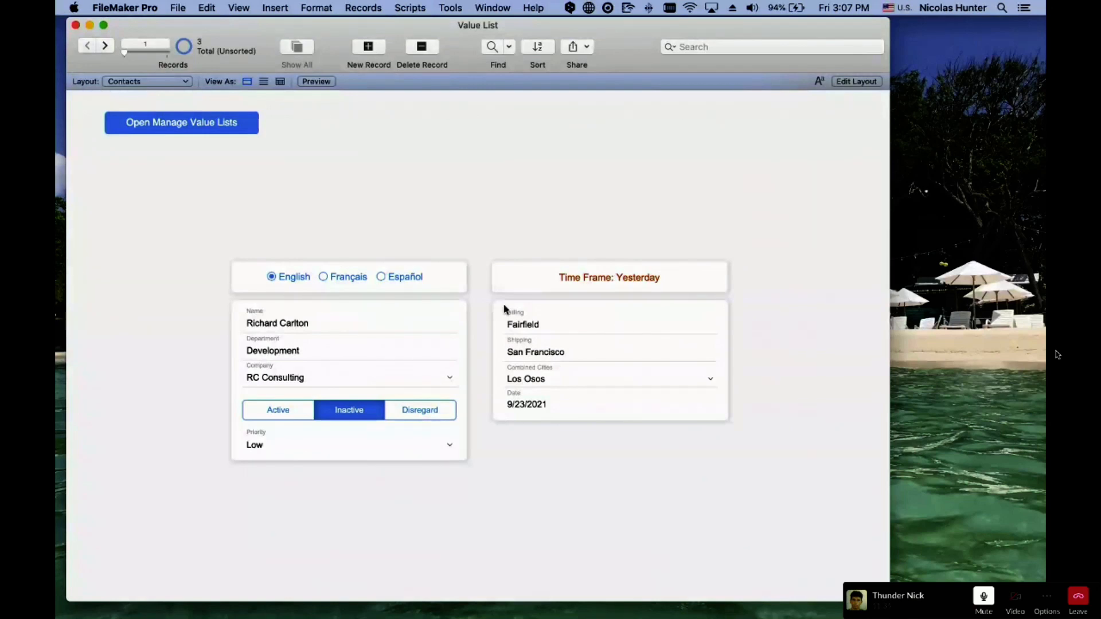
{"action": "left_click", "coordinate": [176, 7]}
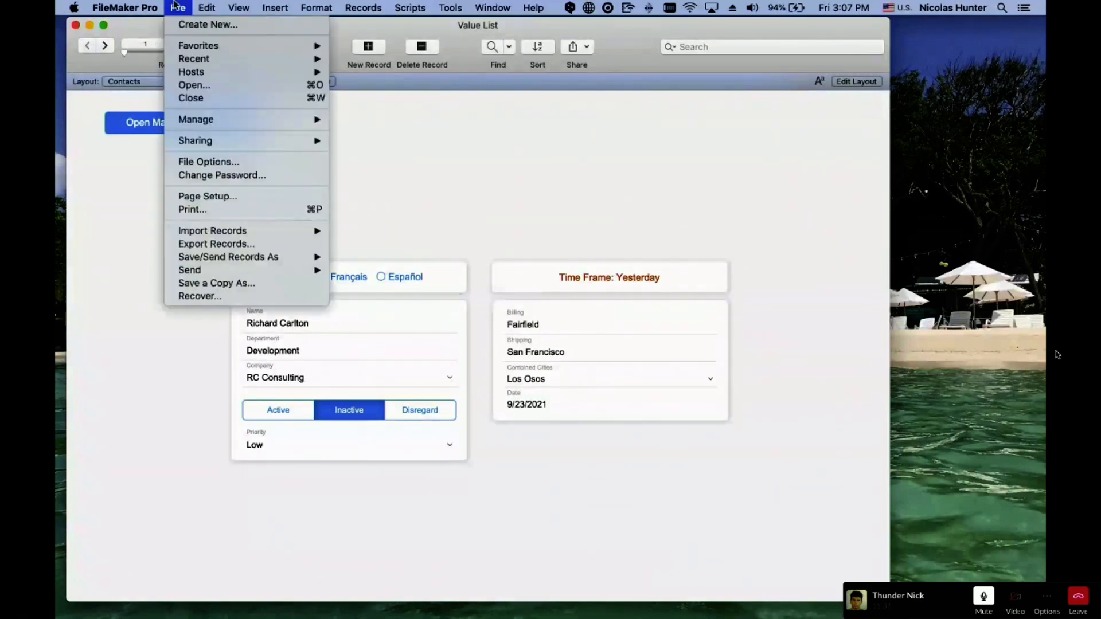
{"action": "left_click", "coordinate": [177, 7]}
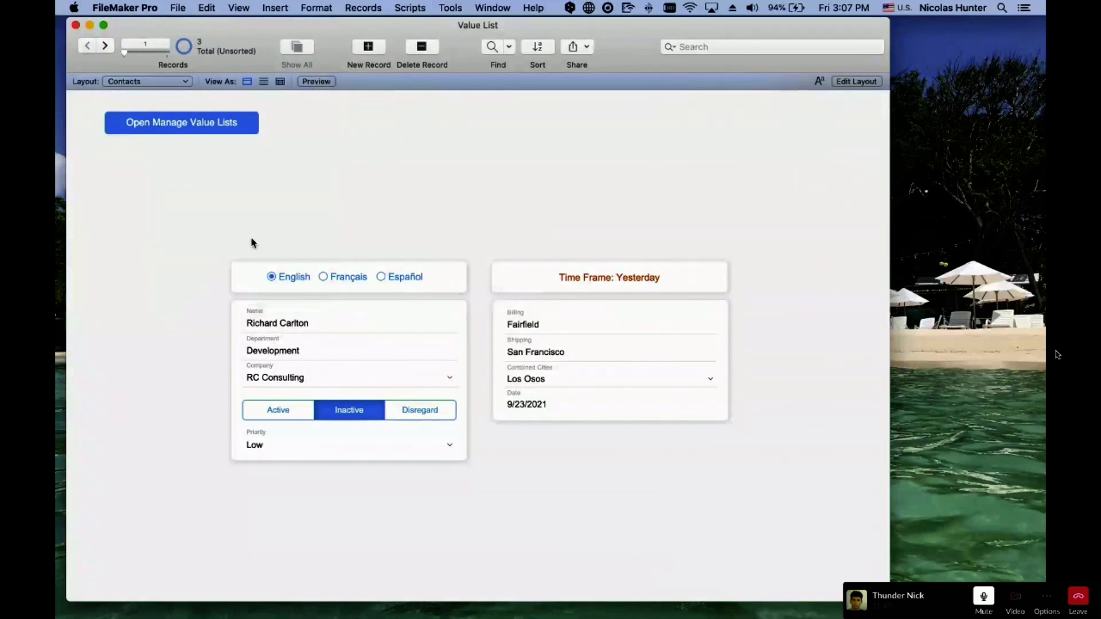
Cycle the contact's status through Active, Inactive and Disregard, ending on Active
{"action": "left_click", "coordinate": [284, 414]}
{"action": "left_click", "coordinate": [338, 417]}
{"action": "left_click", "coordinate": [424, 414]}
{"action": "left_click", "coordinate": [338, 415]}
{"action": "left_click", "coordinate": [297, 413]}
{"action": "left_click", "coordinate": [343, 413]}
{"action": "left_click", "coordinate": [410, 418]}
{"action": "left_click", "coordinate": [350, 418]}
{"action": "left_click", "coordinate": [310, 420]}
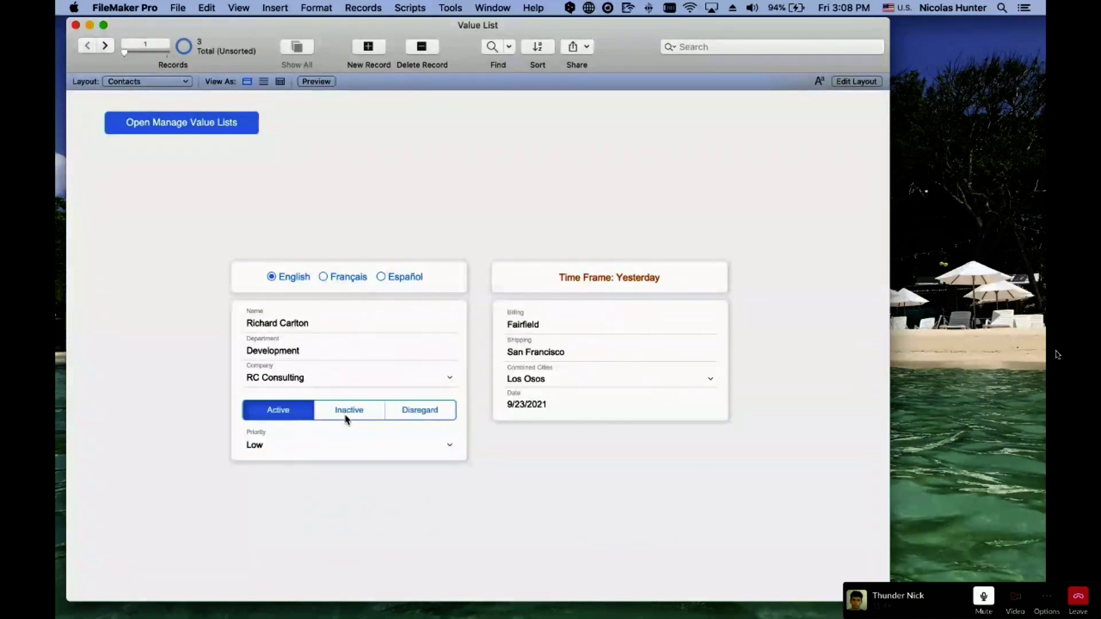
{"action": "left_click", "coordinate": [347, 420]}
{"action": "left_click", "coordinate": [396, 418]}
{"action": "left_click", "coordinate": [355, 419]}
{"action": "left_click", "coordinate": [313, 422]}
Add Pending as a fourth custom value in the Status value list
{"action": "left_click", "coordinate": [178, 8]}
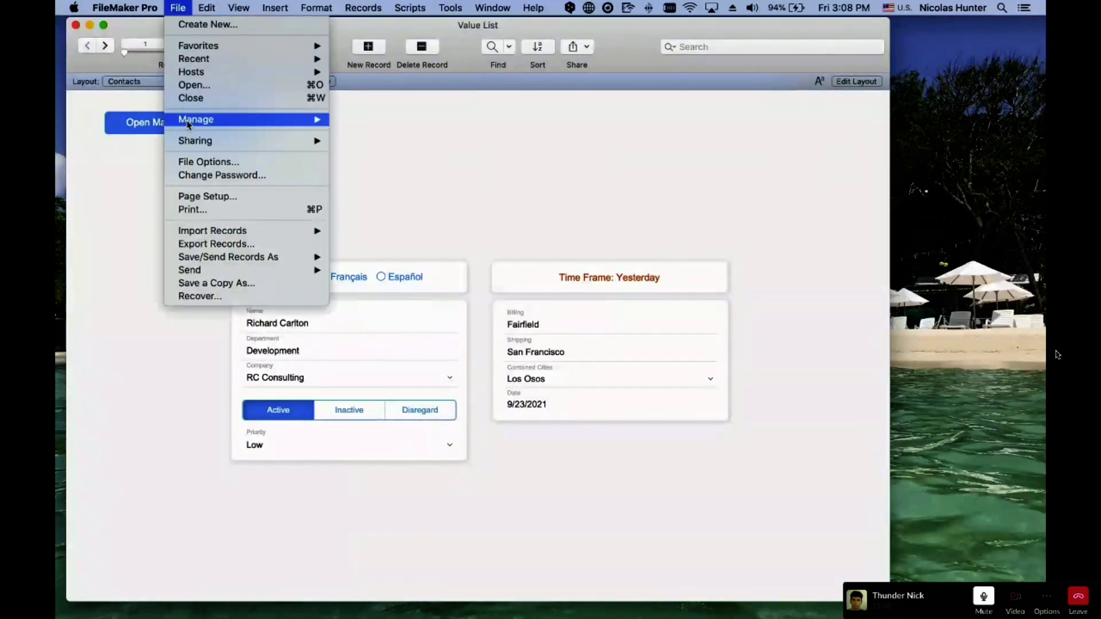
{"action": "mouse_move", "coordinate": [188, 122]}
{"action": "left_click", "coordinate": [412, 144]}
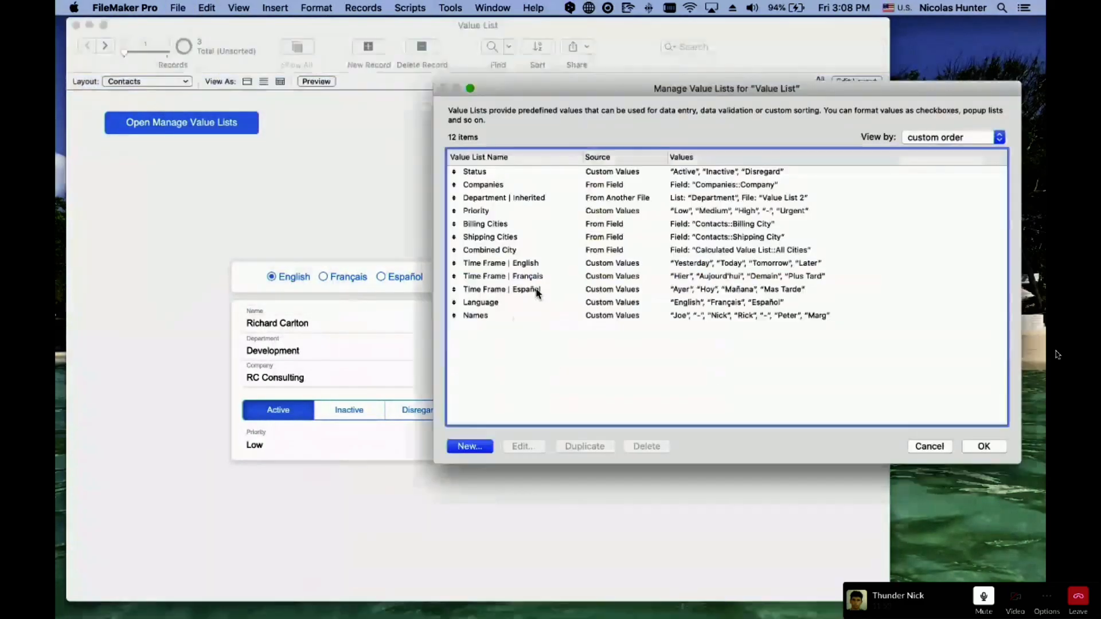
{"action": "double_click", "coordinate": [528, 179]}
{"action": "left_click", "coordinate": [474, 350]}
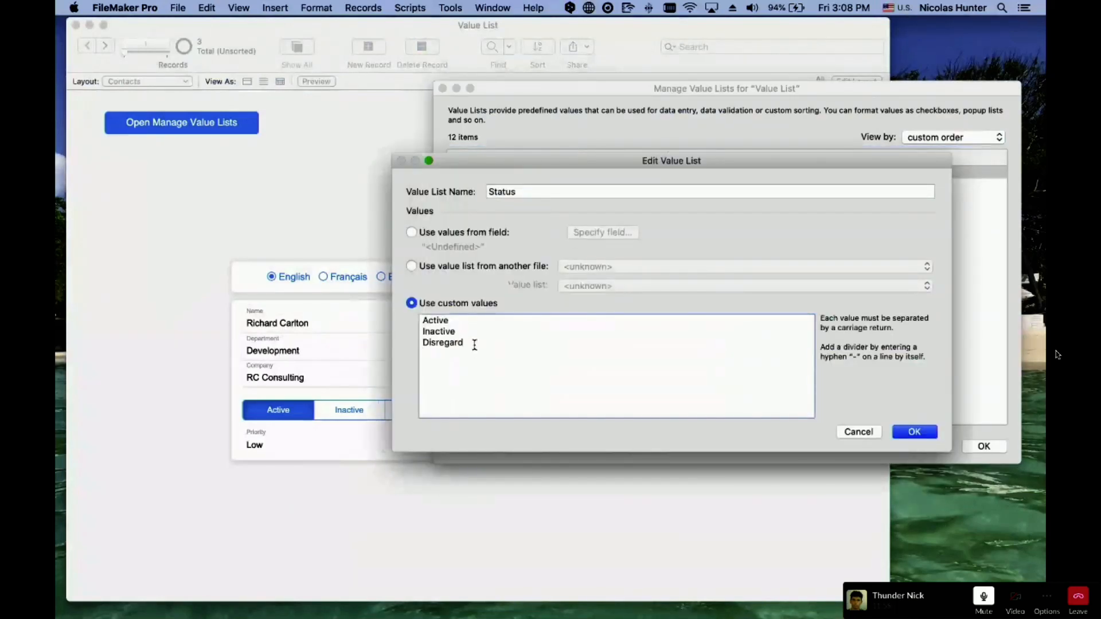
{"action": "type", "text": "Pending"}
{"action": "left_click", "coordinate": [913, 433]}
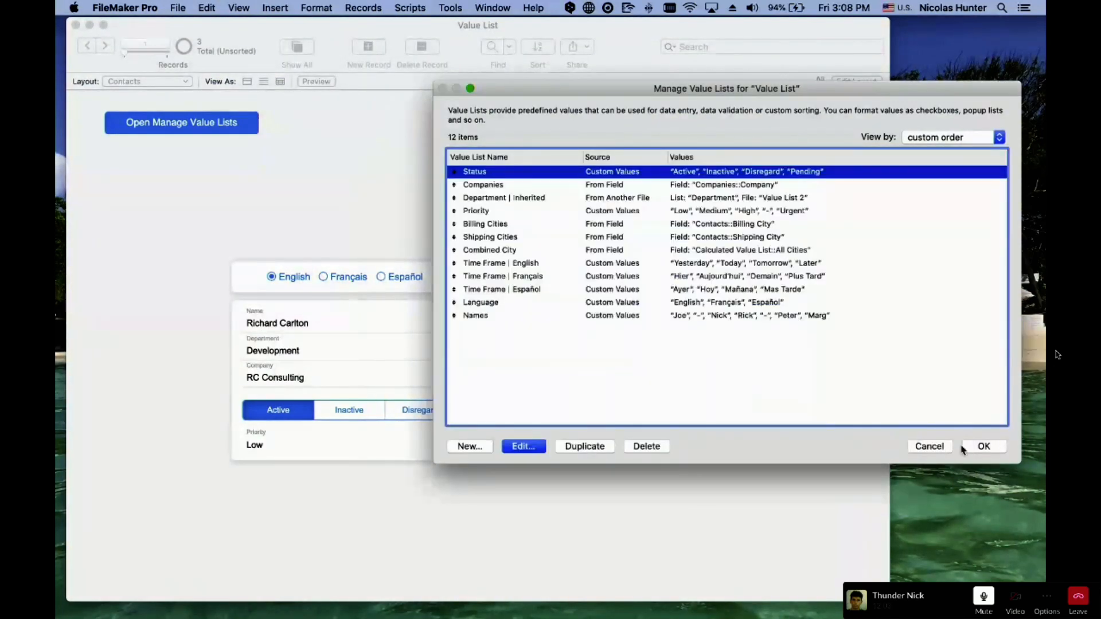
Move and shrink the Manage Value Lists dialog to uncover the contact fields, and save the value list changes
{"action": "left_click_drag", "start_coordinate": [592, 88], "coordinate": [404, 42]}
{"action": "left_click_drag", "start_coordinate": [835, 413], "coordinate": [790, 285]}
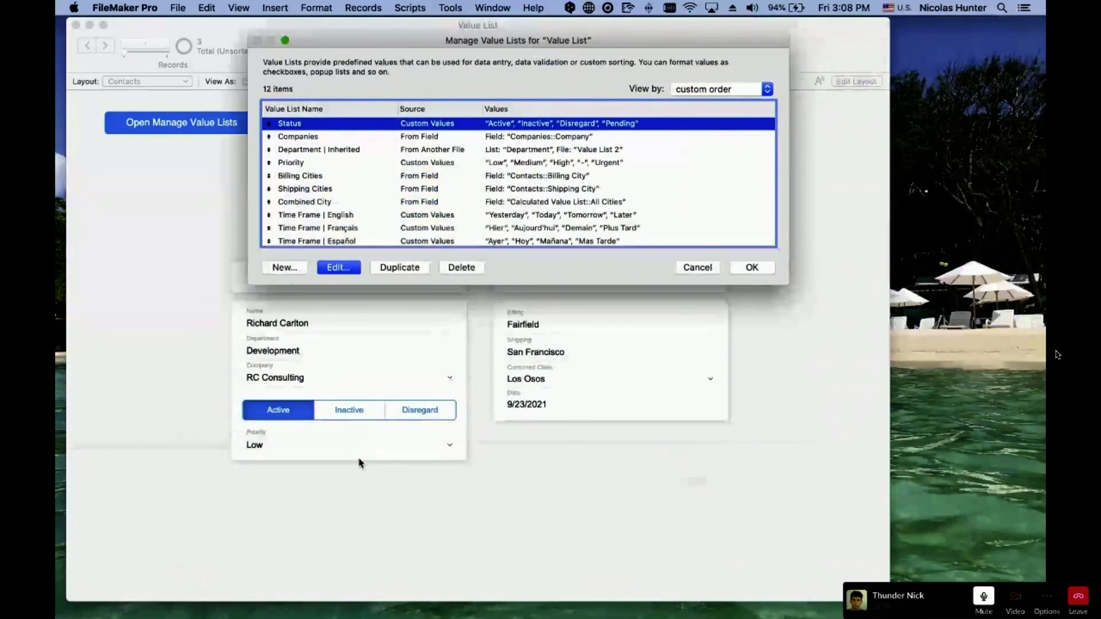
{"action": "left_click", "coordinate": [753, 268]}
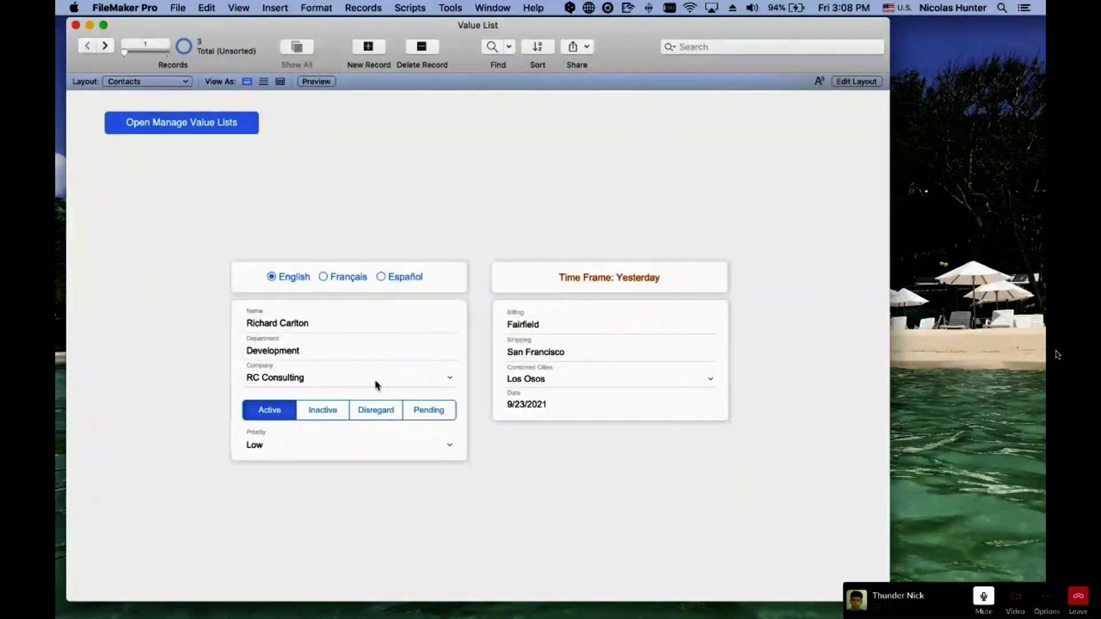
Add Canceled as a custom value after Pending in the Status value list and save the changes
{"action": "left_click", "coordinate": [177, 7]}
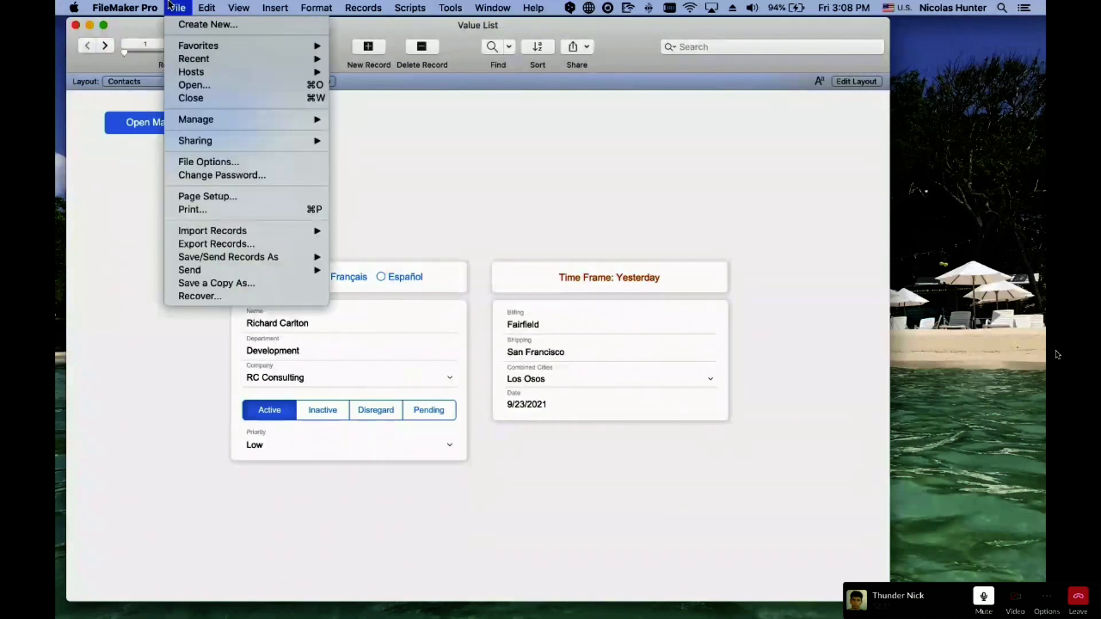
{"action": "mouse_move", "coordinate": [197, 119]}
{"action": "left_click", "coordinate": [374, 146]}
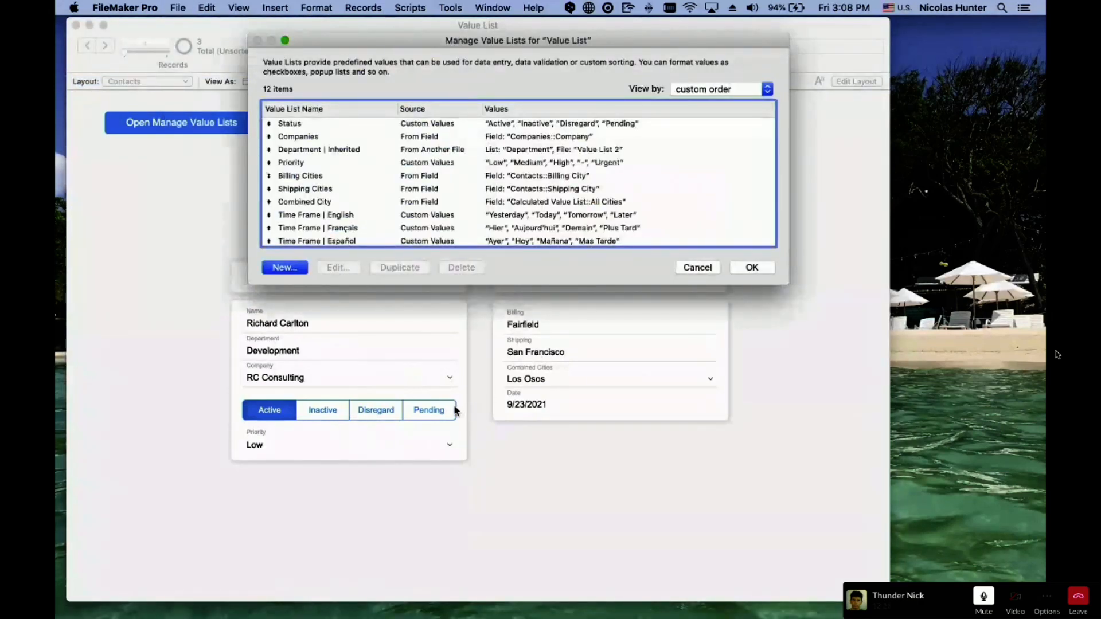
{"action": "double_click", "coordinate": [331, 124]}
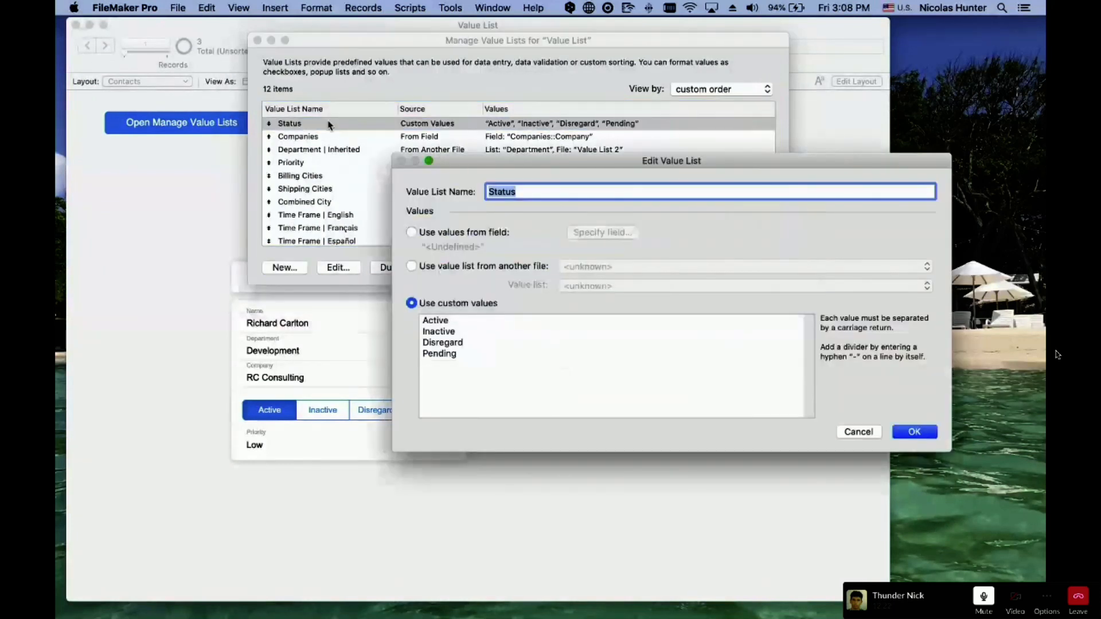
{"action": "left_click", "coordinate": [469, 356]}
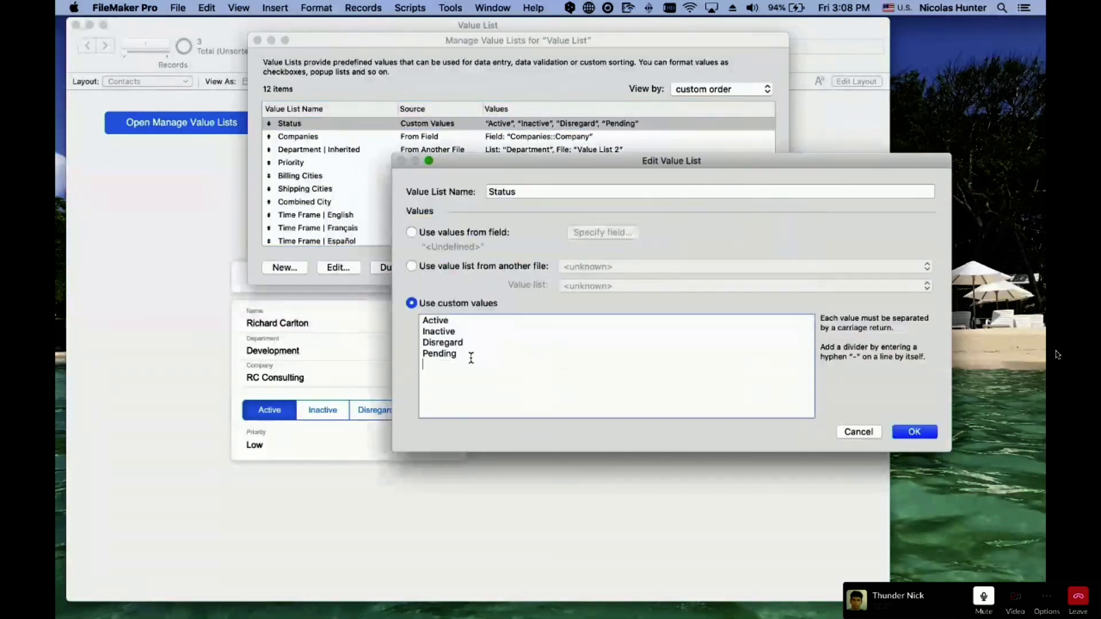
{"action": "type", "text": "Canceled"}
{"action": "left_click", "coordinate": [912, 433]}
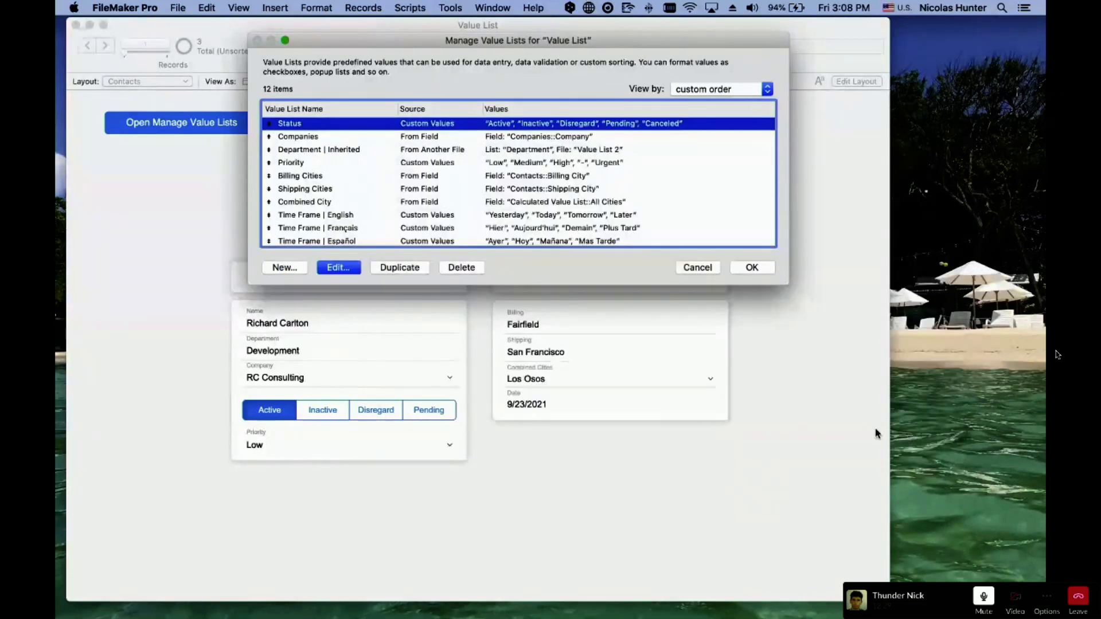
{"action": "left_click", "coordinate": [752, 267]}
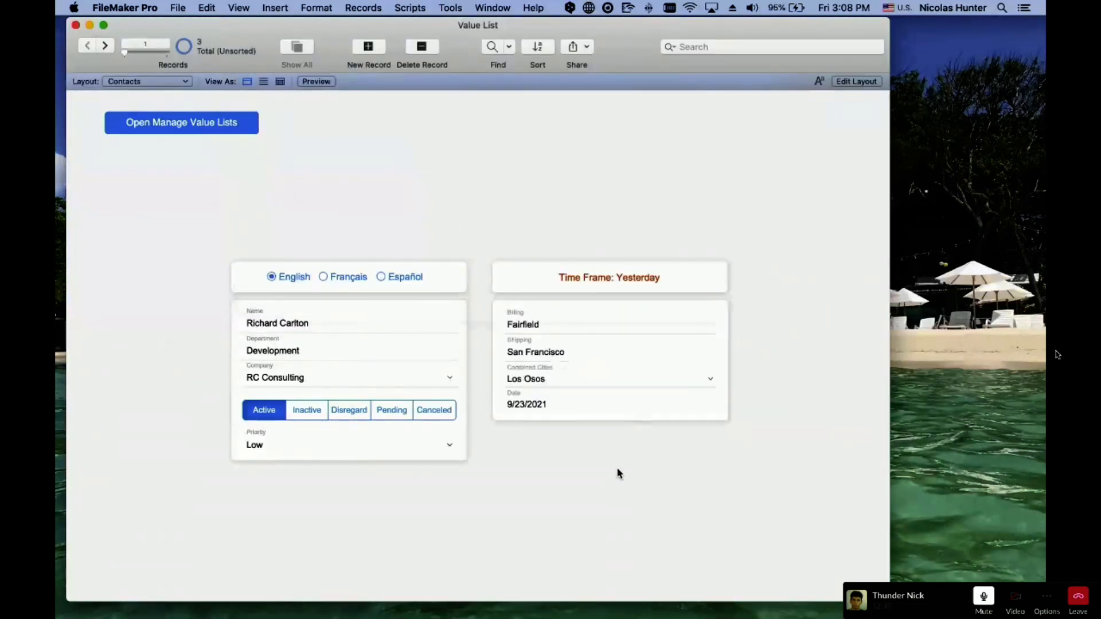
Test the contact's status options Inactive, Disregard, Pending and Canceled, and return the status to Active
{"action": "left_click", "coordinate": [310, 410]}
{"action": "left_click", "coordinate": [358, 411]}
{"action": "left_click", "coordinate": [403, 411]}
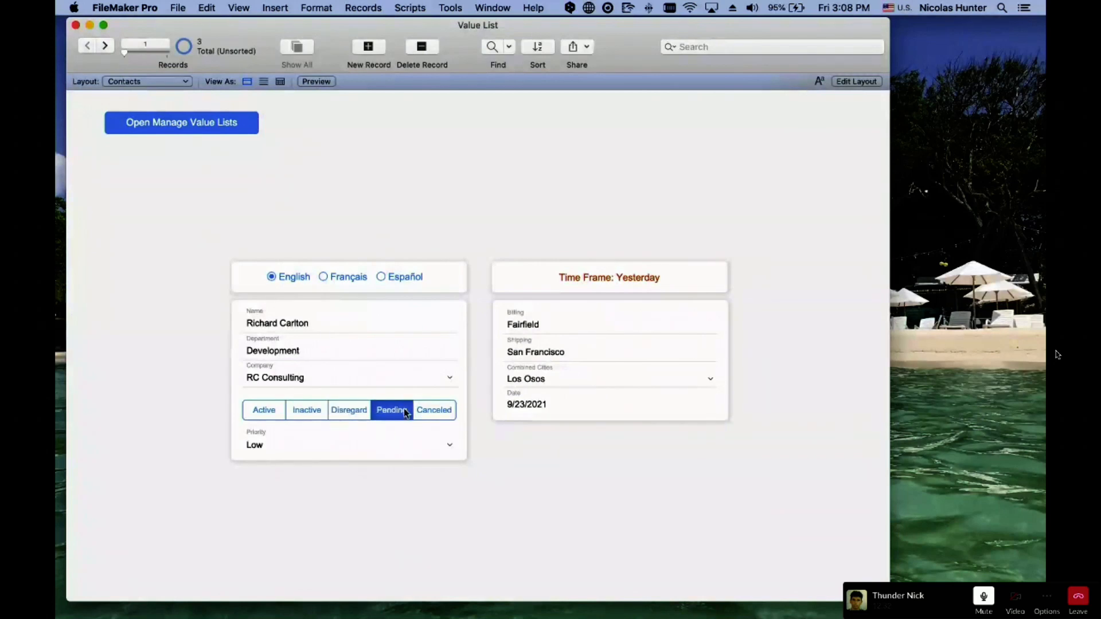
{"action": "left_click", "coordinate": [423, 410]}
{"action": "left_click", "coordinate": [355, 411]}
{"action": "left_click", "coordinate": [319, 411]}
{"action": "left_click", "coordinate": [282, 413]}
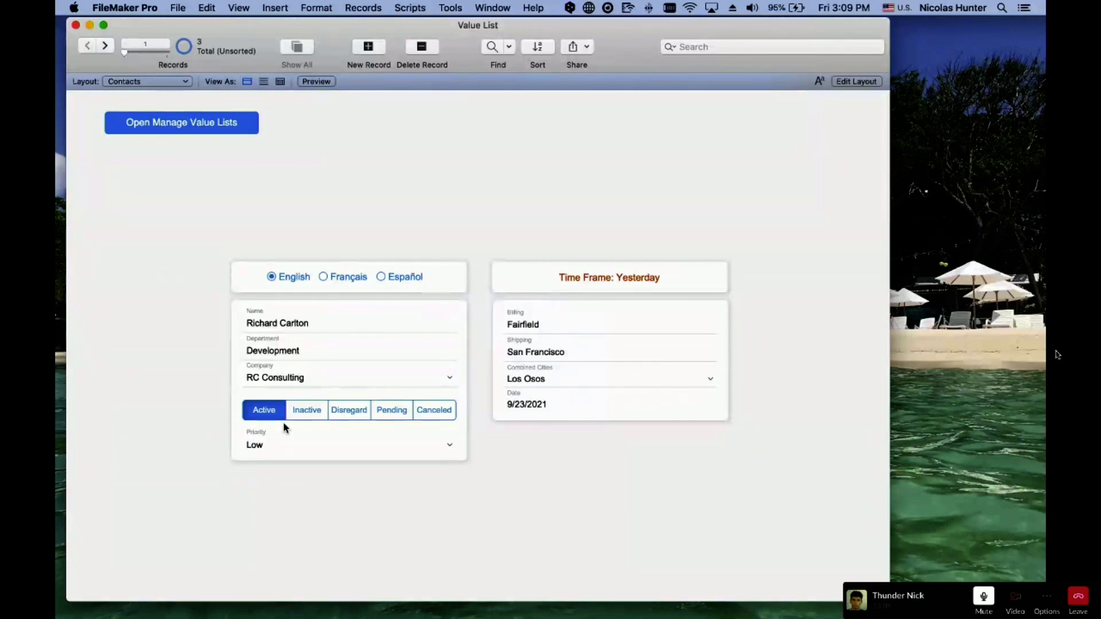
Examine the company choices in the Company pop-up without changing the selection
{"action": "left_click", "coordinate": [313, 380]}
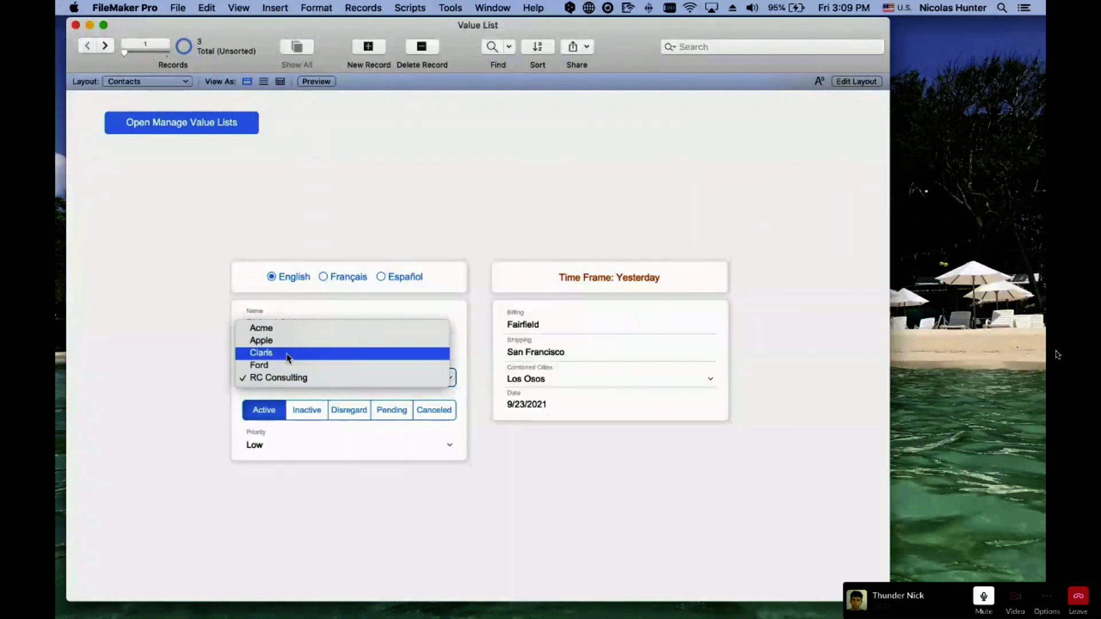
{"action": "left_click", "coordinate": [216, 374]}
{"action": "left_click", "coordinate": [277, 383]}
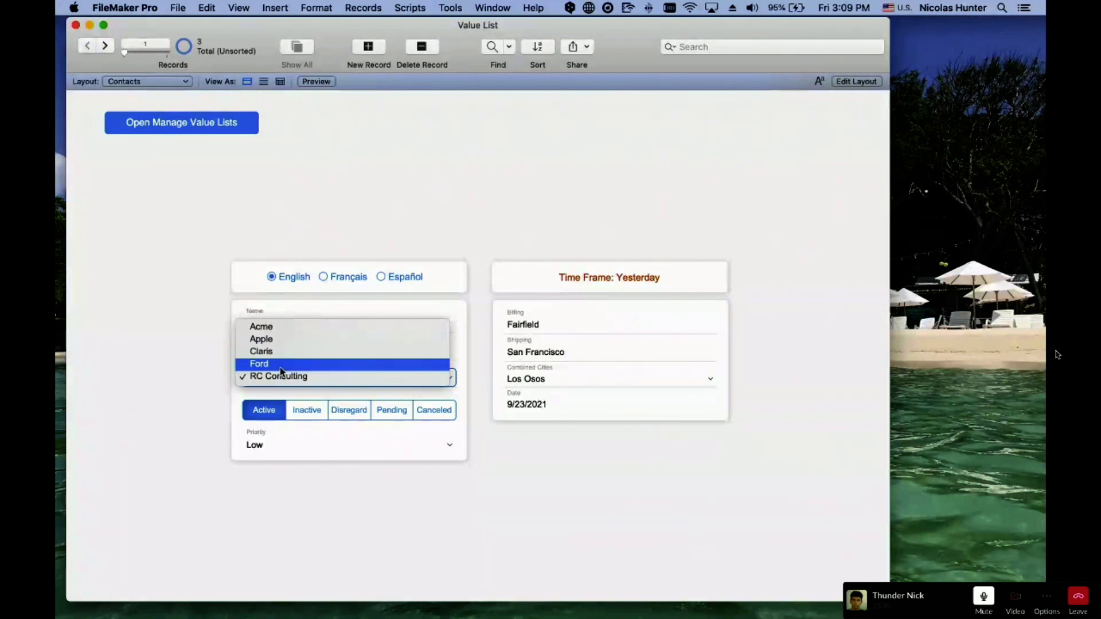
{"action": "left_click", "coordinate": [297, 288]}
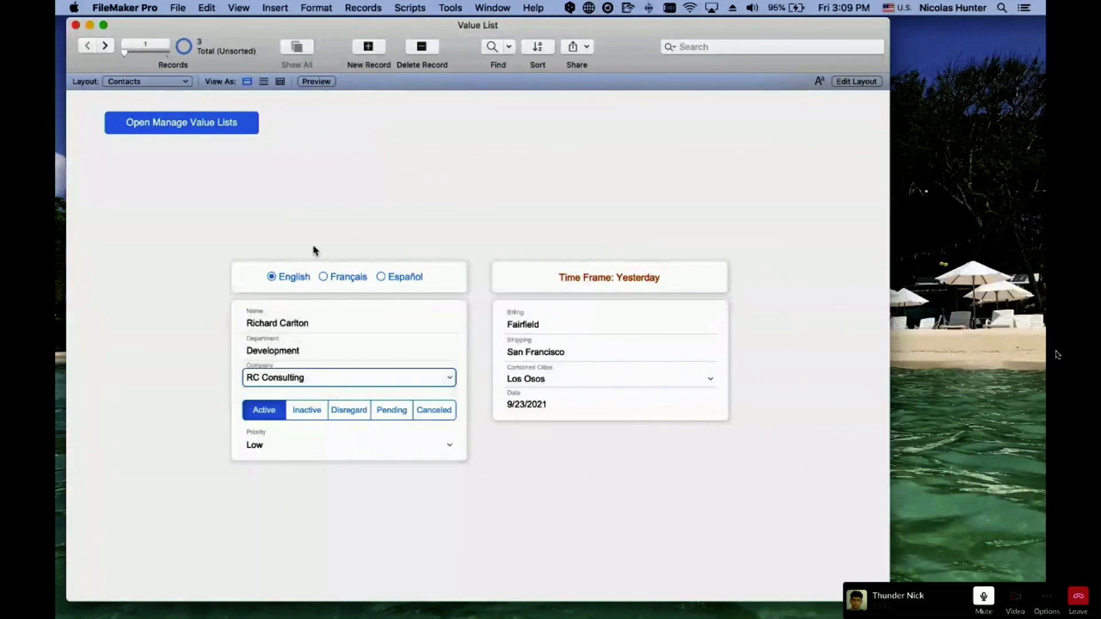
Browse the Department drop-down list up to Accounting and dismiss it without choosing a value
{"action": "left_click", "coordinate": [306, 350]}
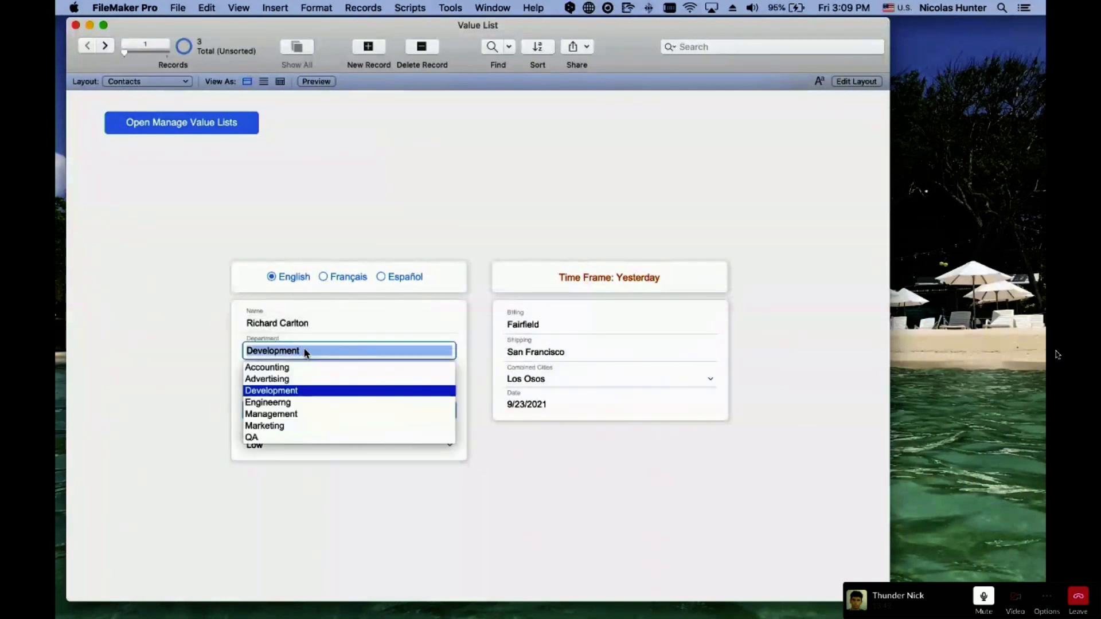
{"action": "key", "text": "Up"}
{"action": "key", "text": "Up"}
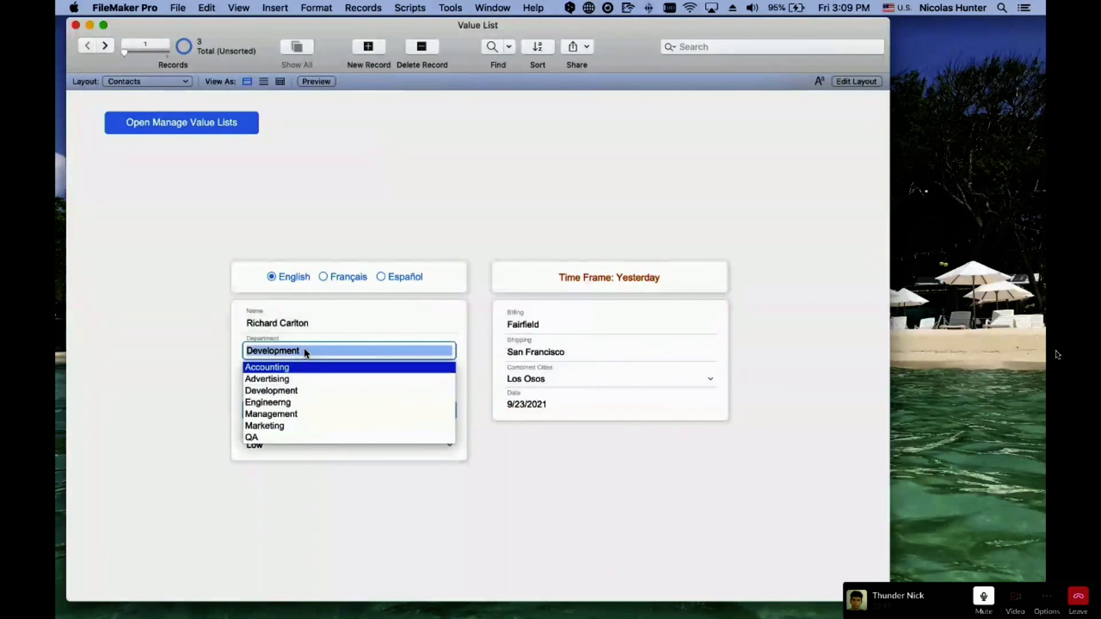
{"action": "key", "text": "Escape"}
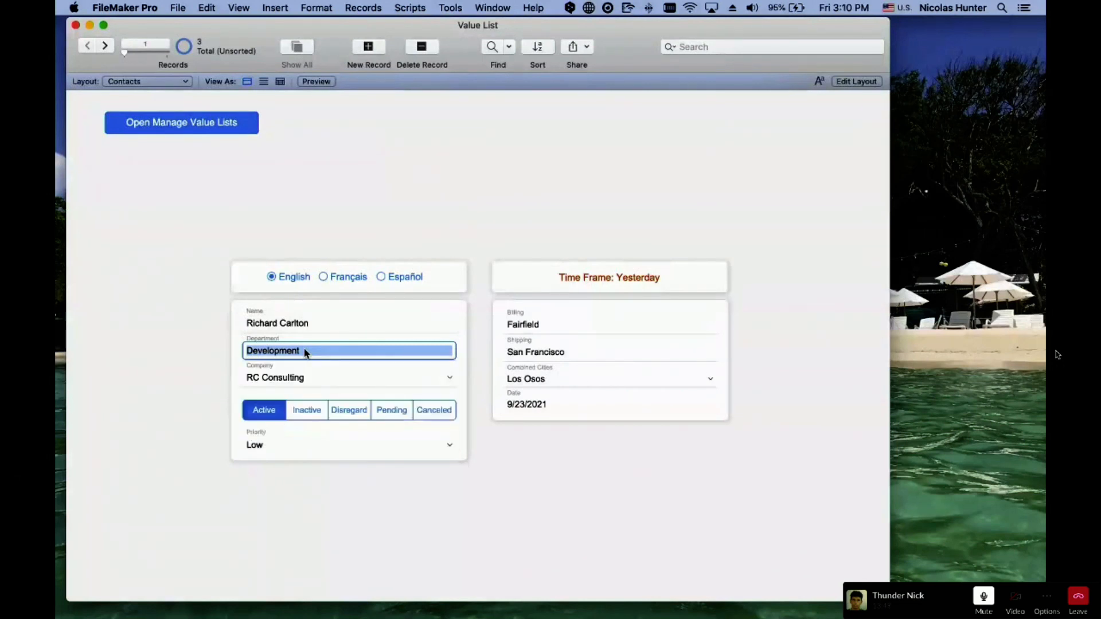
Try filling in the Department field with Accou, empty the field and dismiss its drop-down list
{"action": "key", "text": "BackSpace"}
{"action": "type", "text": "Ac"}
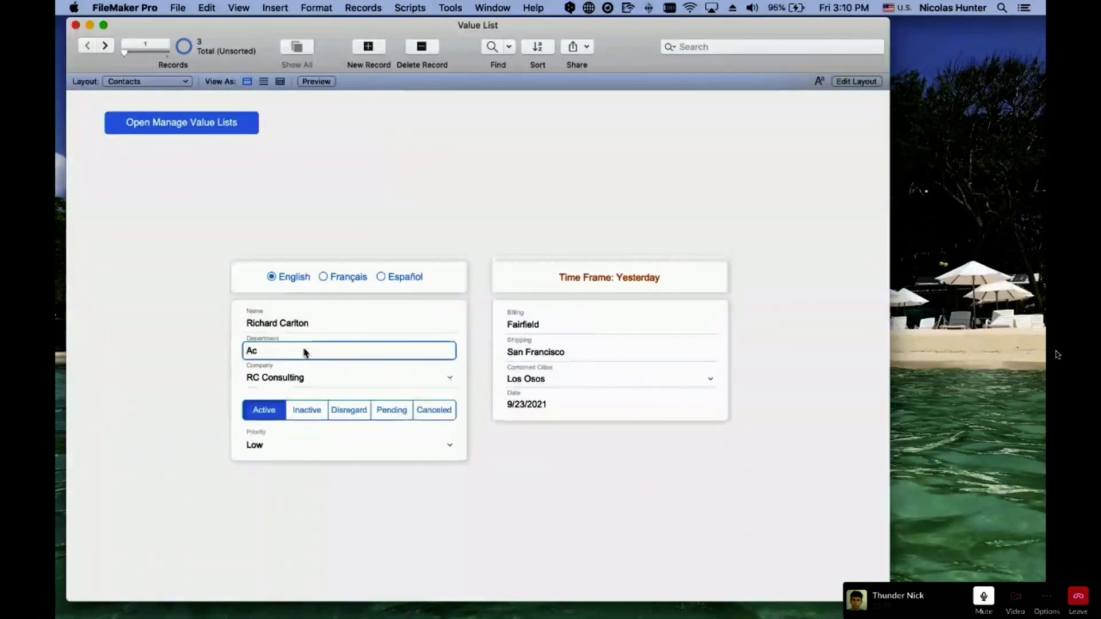
{"action": "type", "text": "cou"}
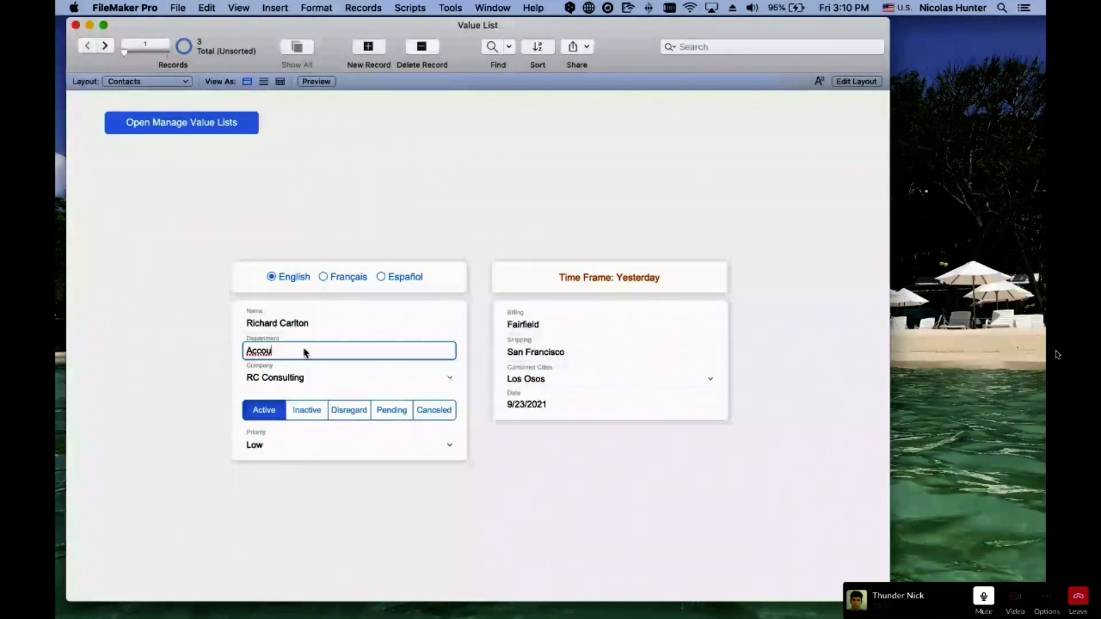
{"action": "left_click", "coordinate": [298, 352]}
{"action": "key", "text": "BackSpace"}
{"action": "key", "text": "BackSpace"}
{"action": "key", "text": "BackSpace"}
{"action": "key", "text": "BackSpace"}
{"action": "key", "text": "BackSpace"}
{"action": "left_click", "coordinate": [216, 346]}
{"action": "left_click", "coordinate": [265, 352]}
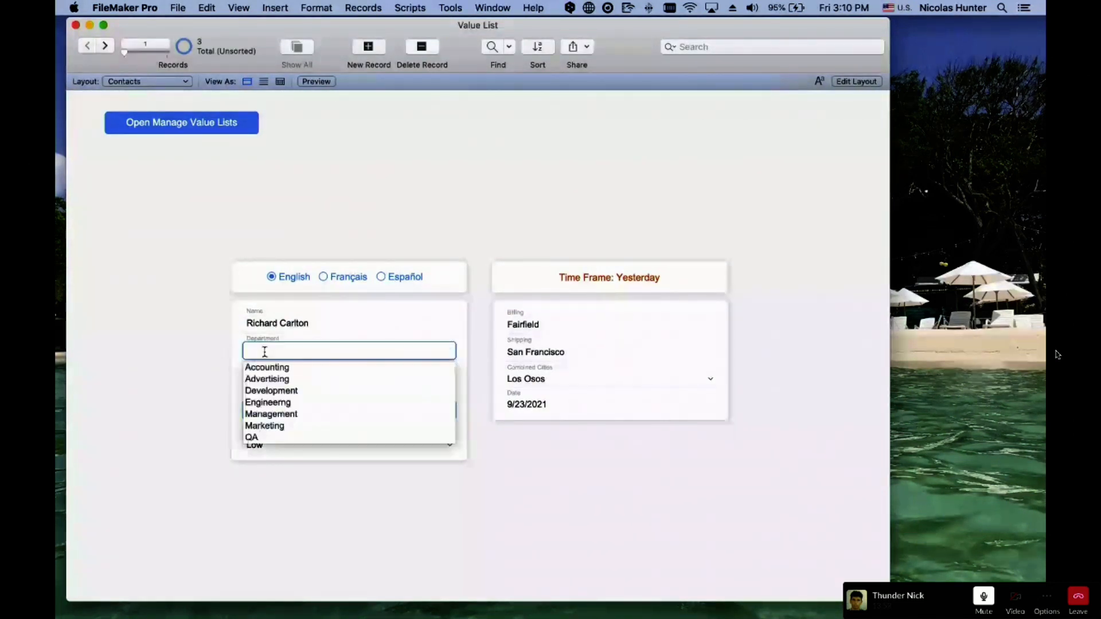
{"action": "key", "text": "Escape"}
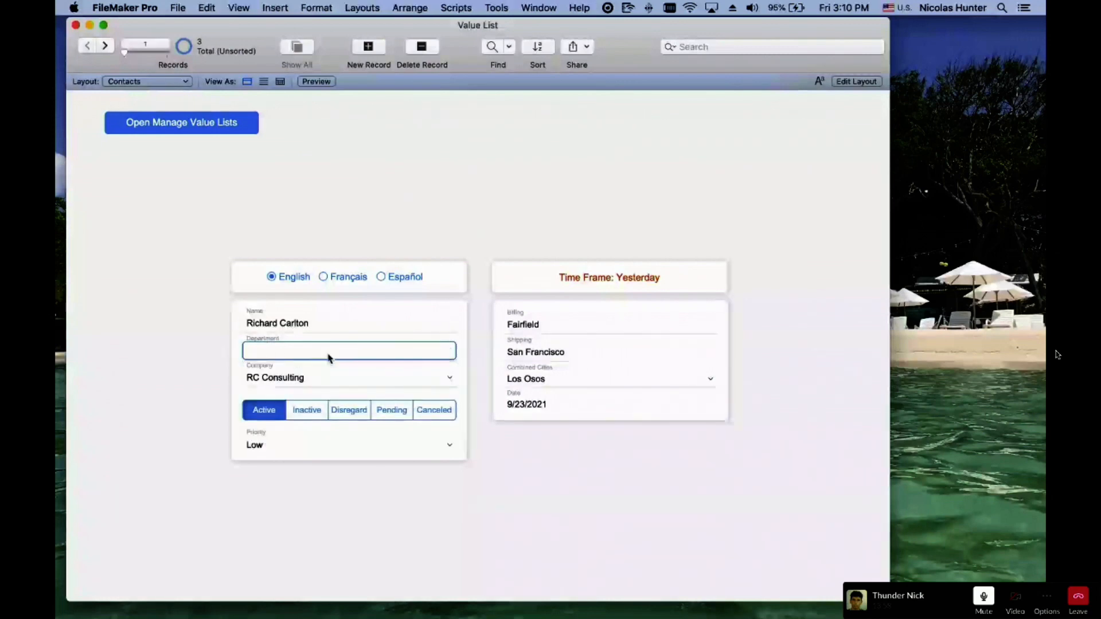
Enable auto-complete from the value list for the Department drop-down list in Layout mode, and return to Browse mode
{"action": "key", "text": "super+l"}
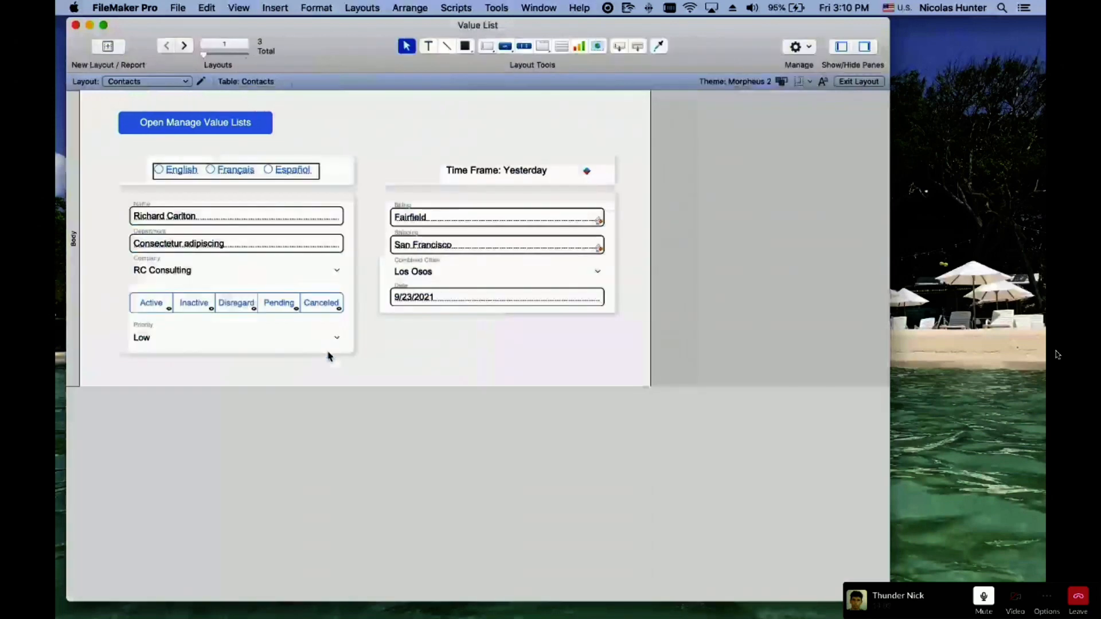
{"action": "key", "text": "super+alt+t"}
{"action": "key", "text": "super+i"}
{"action": "left_click", "coordinate": [421, 250]}
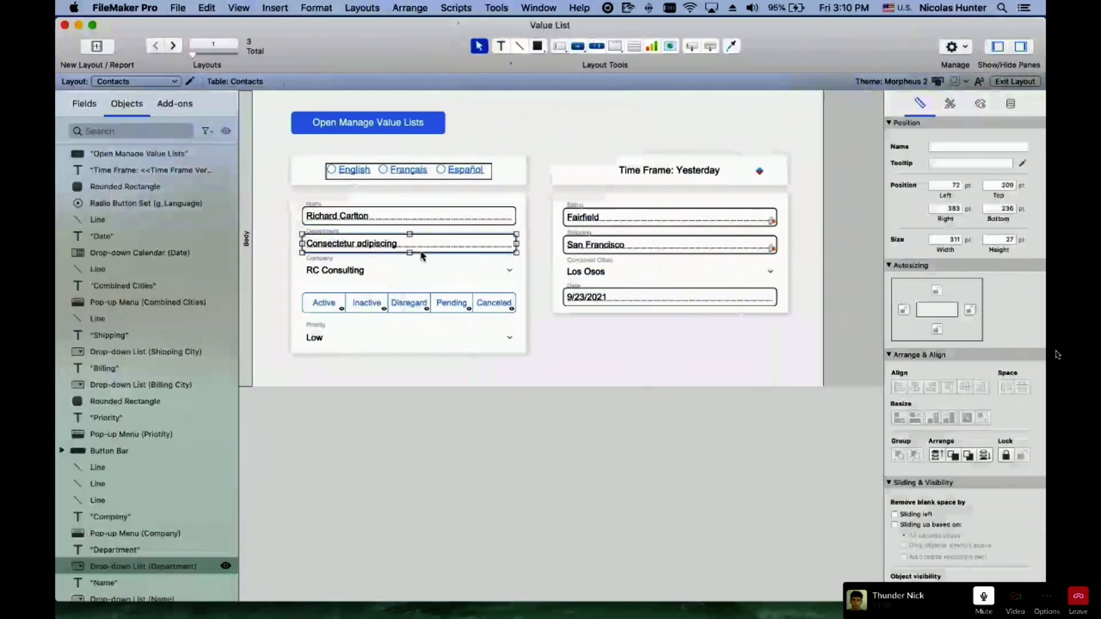
{"action": "key", "text": "super+b"}
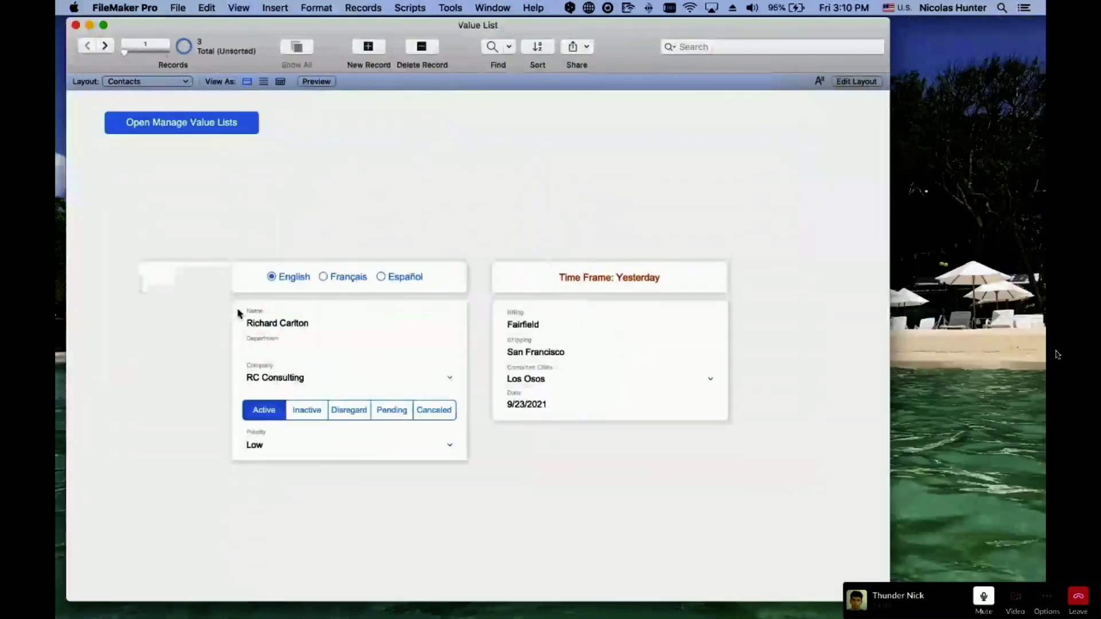
Test the Department field's auto-complete with Accou and with A alone, and accept the suggestion Accounting
{"action": "left_click", "coordinate": [285, 349]}
{"action": "type", "text": "Accou"}
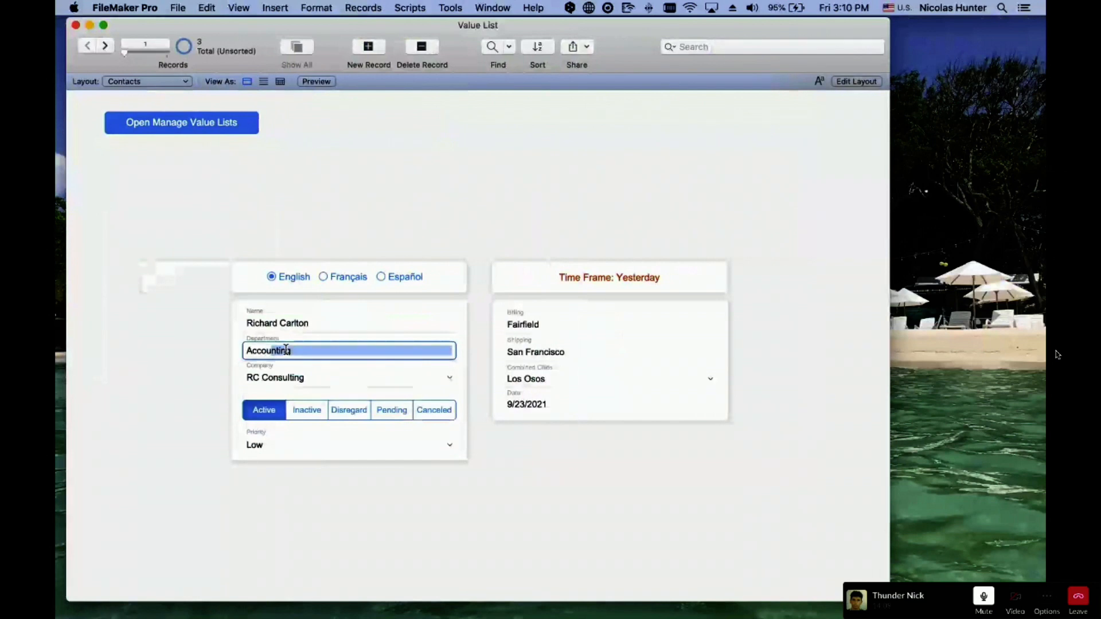
{"action": "key", "text": "BackSpace"}
{"action": "key", "text": "BackSpace"}
{"action": "key", "text": "BackSpace"}
{"action": "key", "text": "BackSpace"}
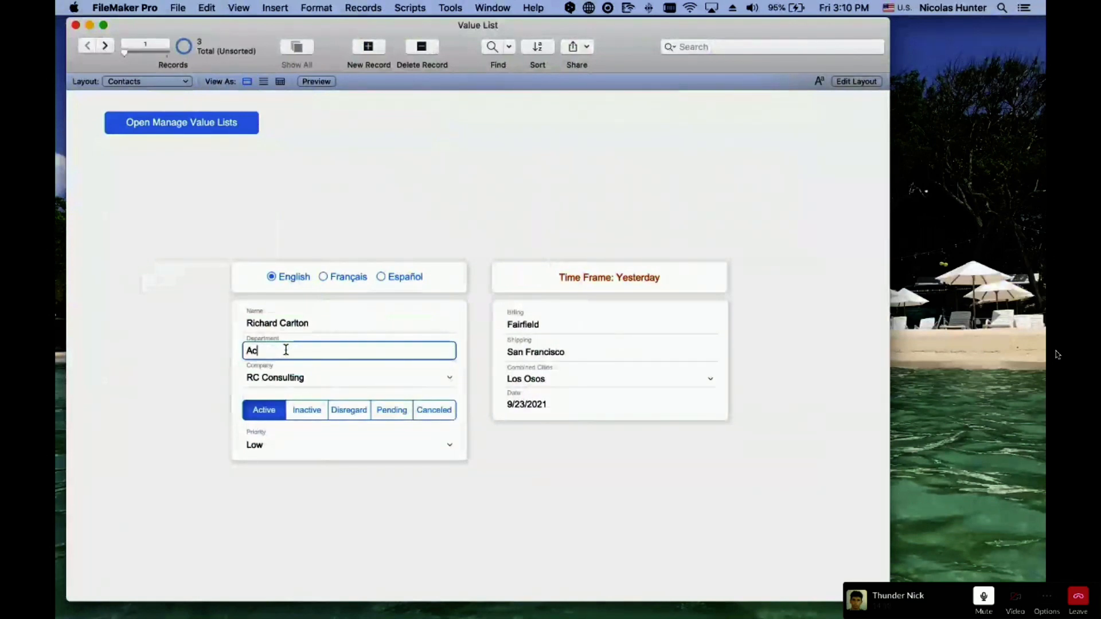
{"action": "key", "text": "BackSpace"}
{"action": "key", "text": "BackSpace"}
{"action": "type", "text": "A"}
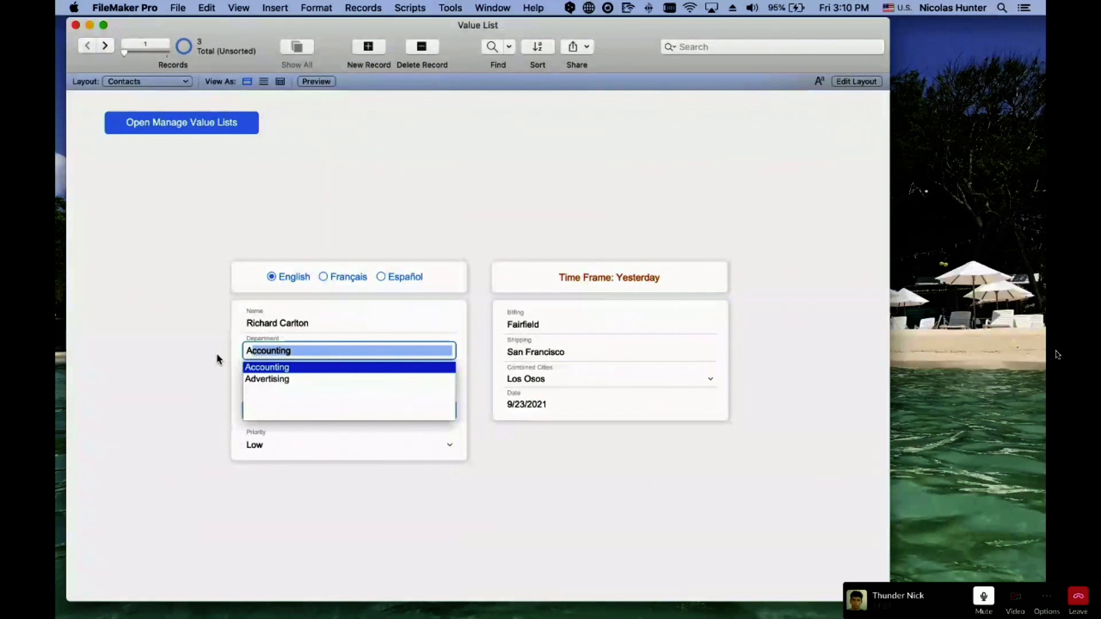
{"action": "left_click", "coordinate": [217, 360]}
Leave the Company choice unchanged and set the Department to Advertising from the suggestions for the letter a
{"action": "left_click", "coordinate": [274, 381]}
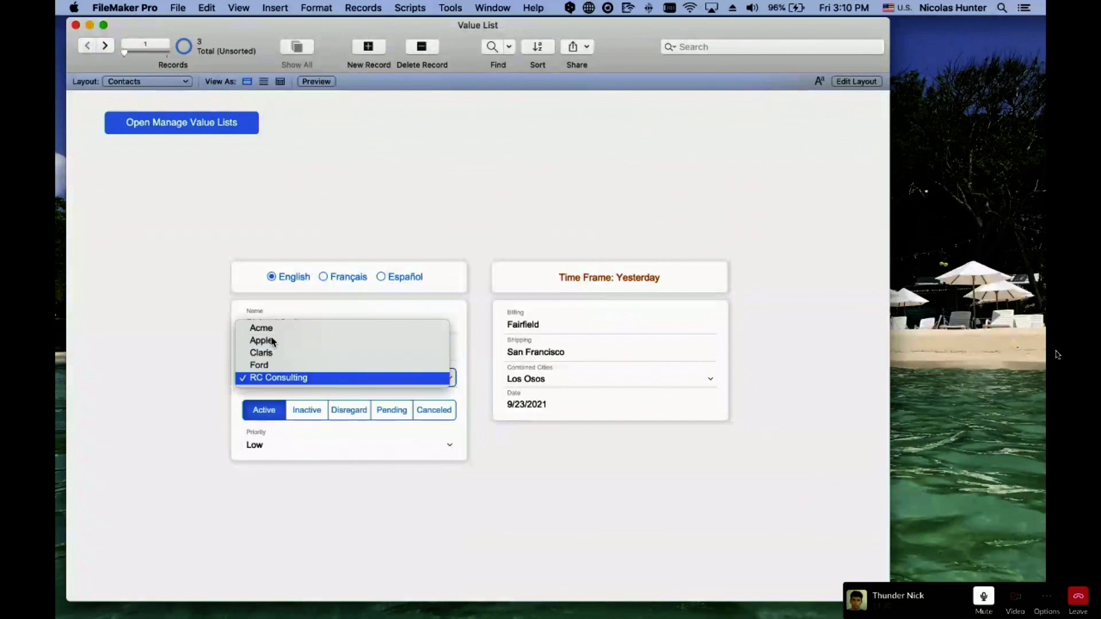
{"action": "key", "text": "Escape"}
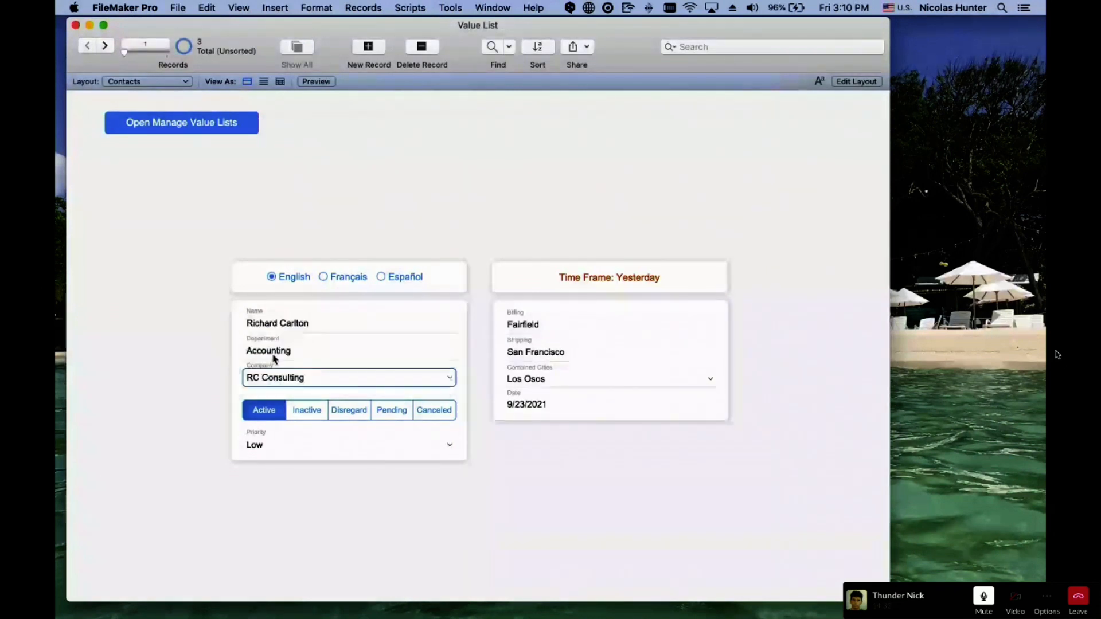
{"action": "left_click", "coordinate": [274, 355]}
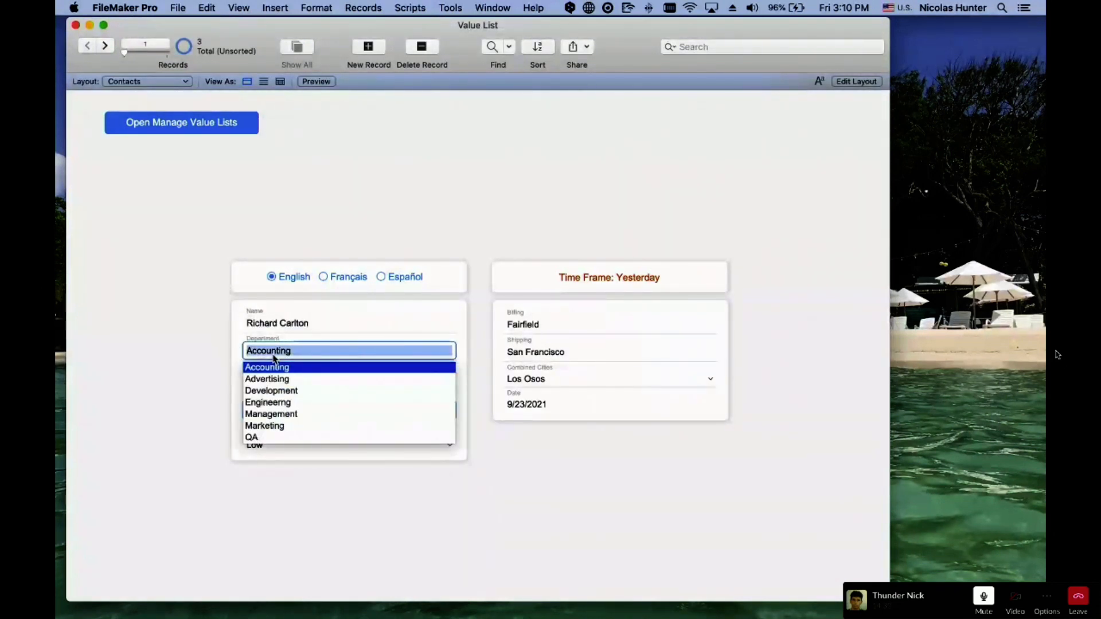
{"action": "type", "text": "a"}
{"action": "key", "text": "Down"}
{"action": "key", "text": "Tab"}
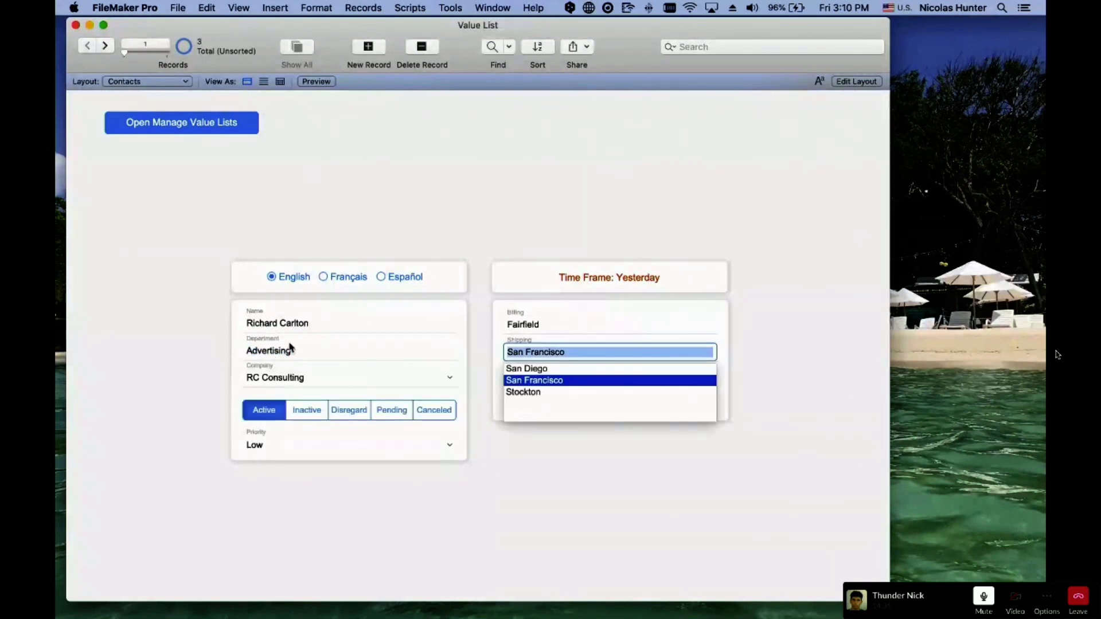
Enter the arbitrary text kxdjksjdksjdkjd as the Department, and replace it with Accounting from the value list
{"action": "left_click", "coordinate": [292, 349]}
{"action": "type", "text": "kxdjksjdksjdkjd"}
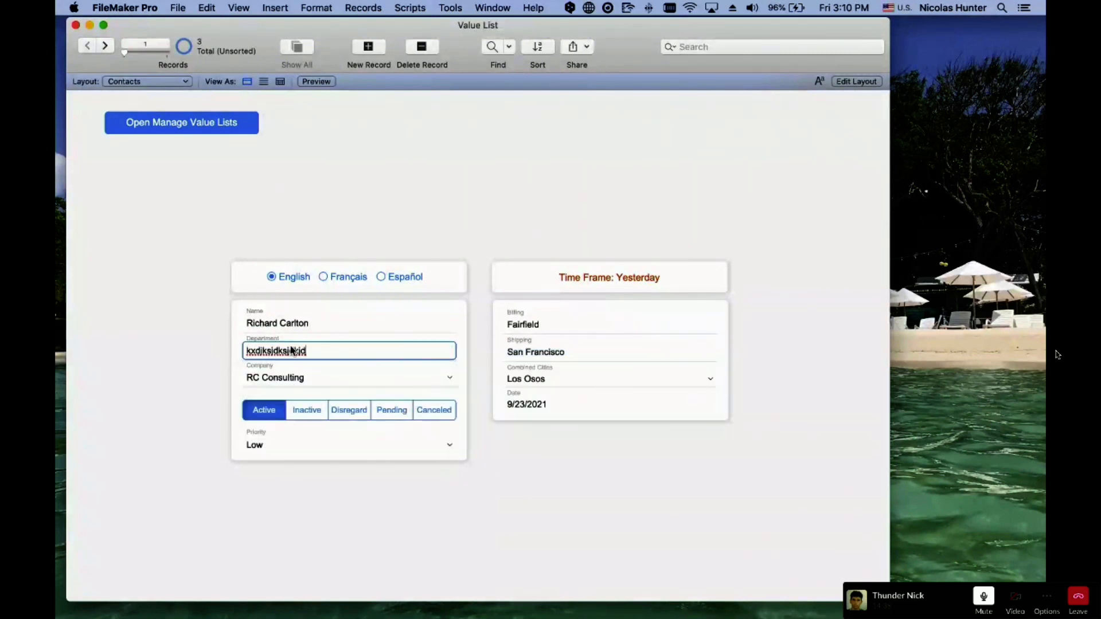
{"action": "left_click", "coordinate": [222, 341]}
{"action": "left_click", "coordinate": [287, 352]}
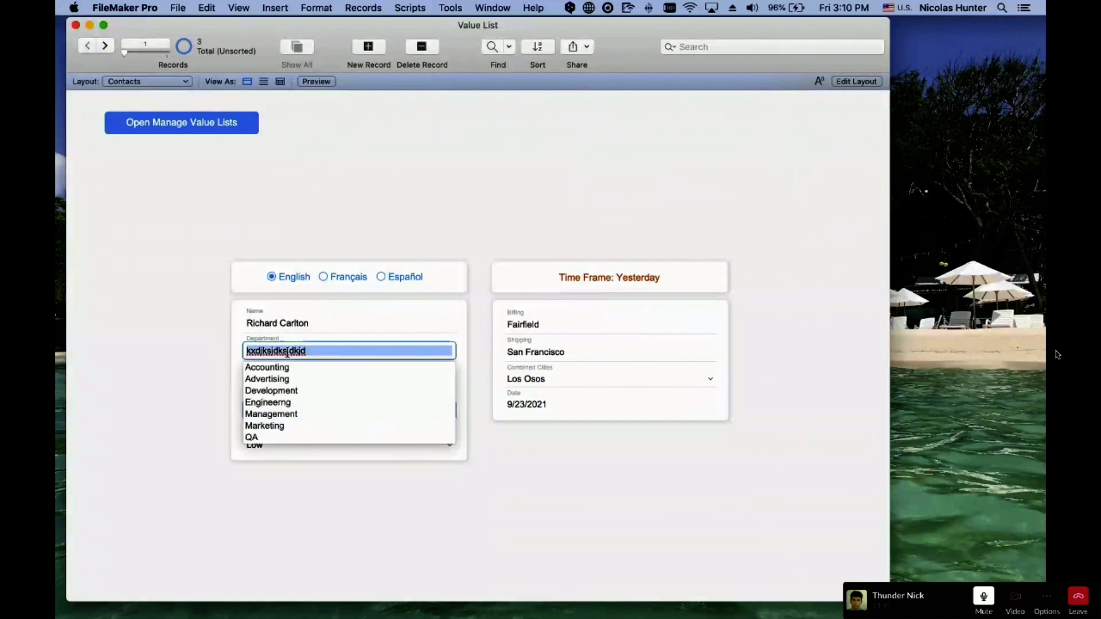
{"action": "key", "text": "BackSpace"}
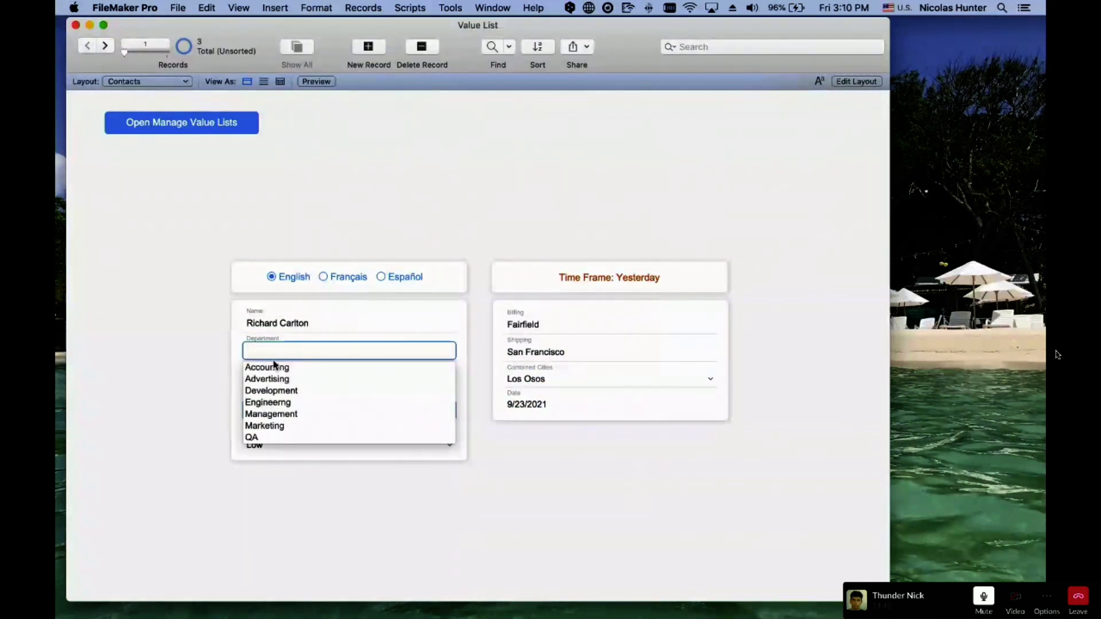
{"action": "left_click", "coordinate": [270, 367]}
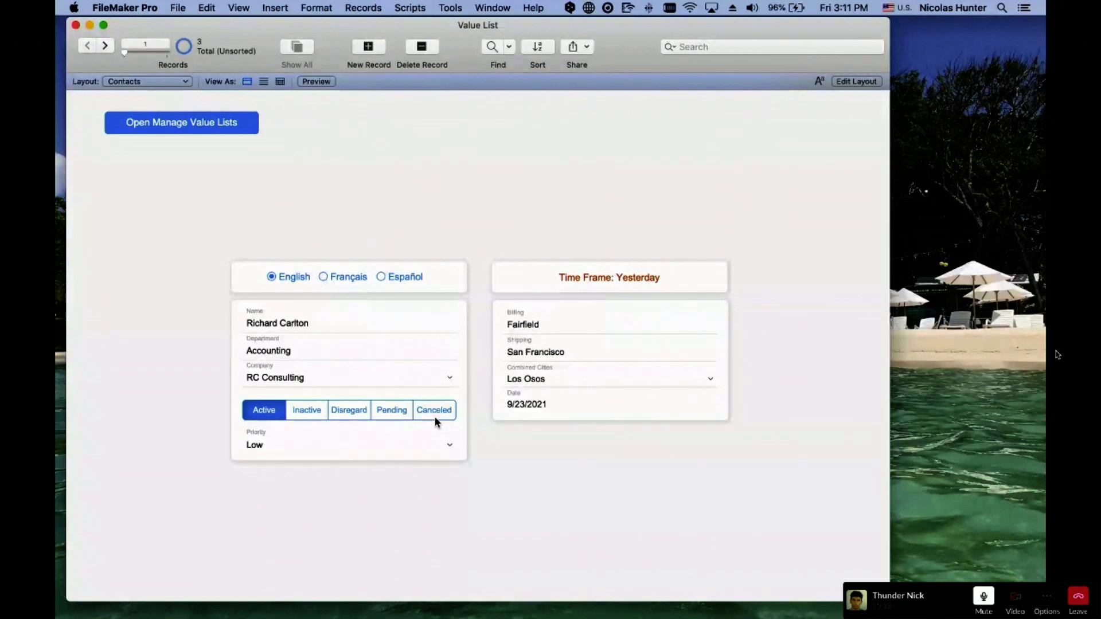
Remove Pending and Canceled from the custom values of the Status value list and save the changes
{"action": "left_click", "coordinate": [181, 7]}
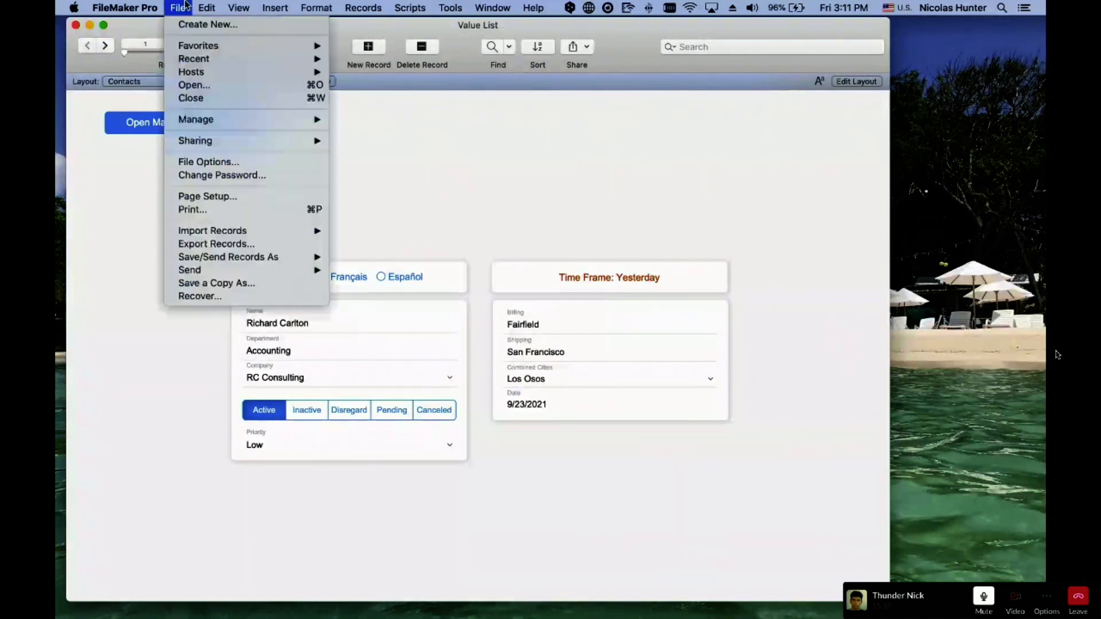
{"action": "mouse_move", "coordinate": [276, 120]}
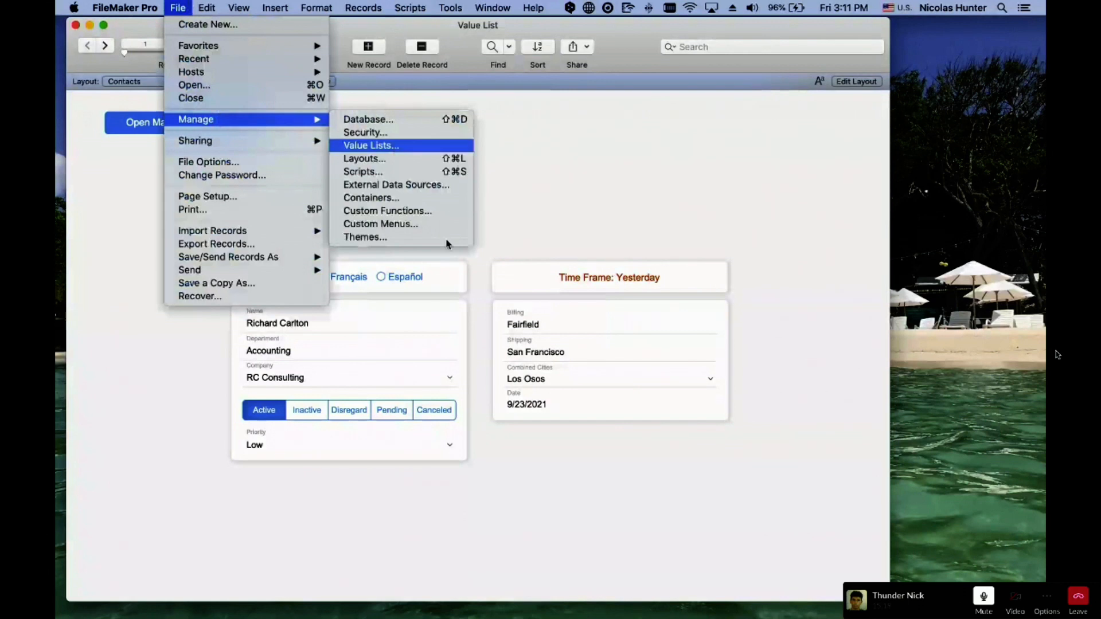
{"action": "left_click", "coordinate": [371, 145]}
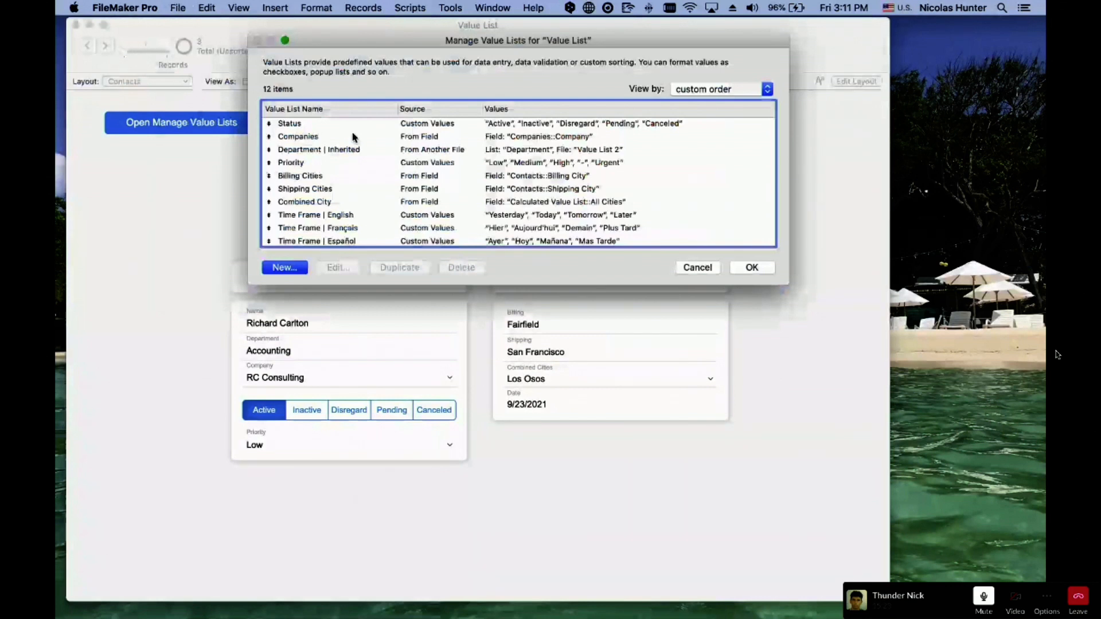
{"action": "double_click", "coordinate": [322, 123]}
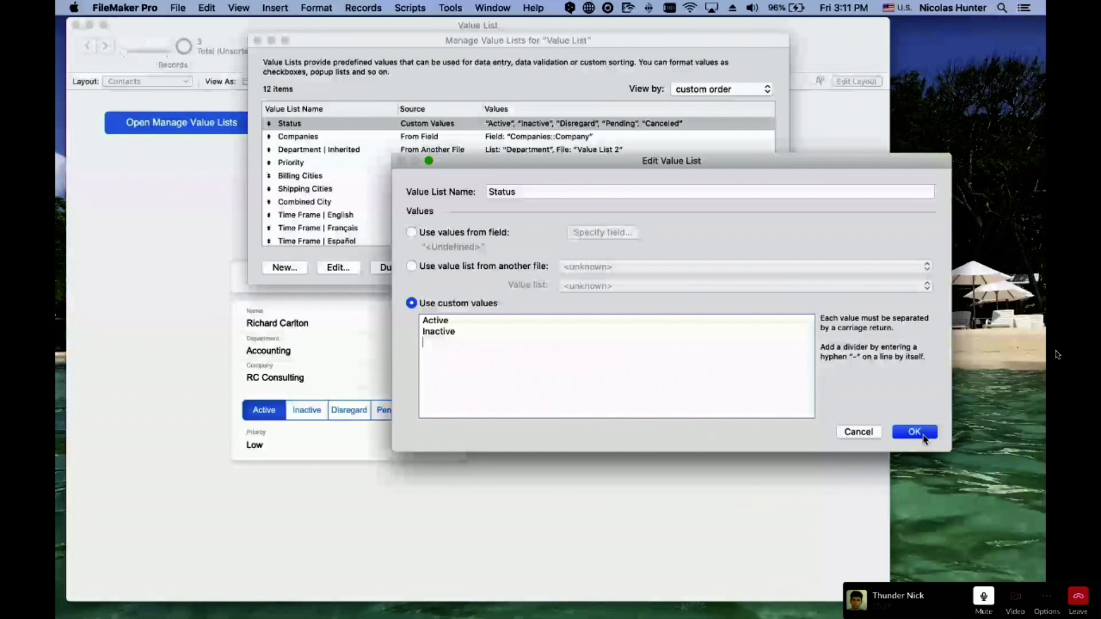
{"action": "left_click", "coordinate": [924, 440]}
{"action": "key", "text": "Return"}
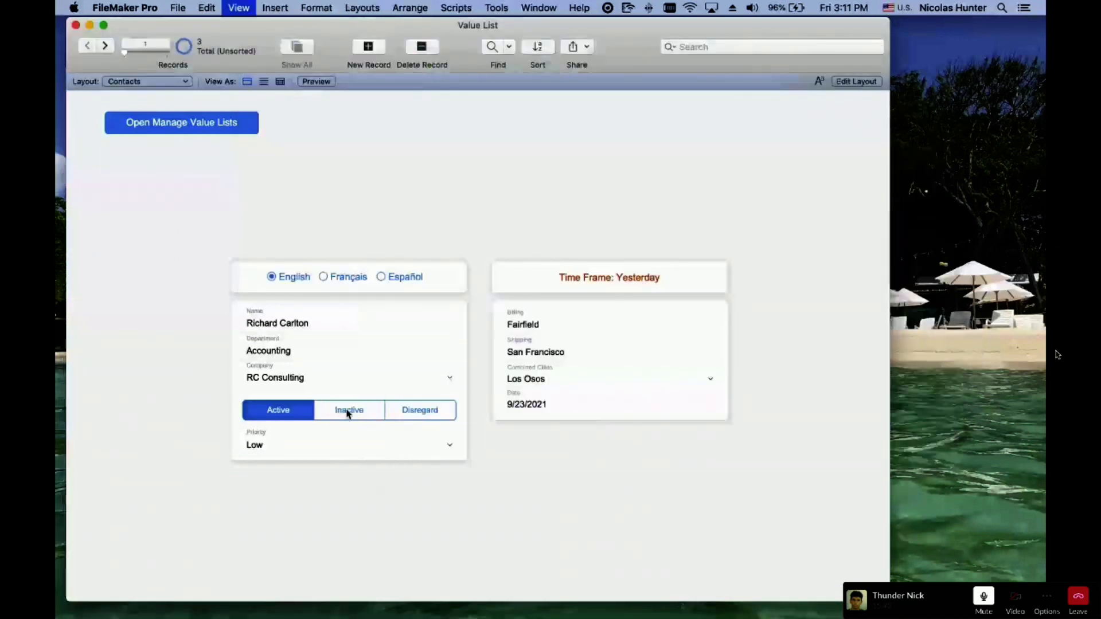
Examine the label calculation of the Disregard segment in the status button bar in Layout mode without changing it
{"action": "key", "text": "super+l"}
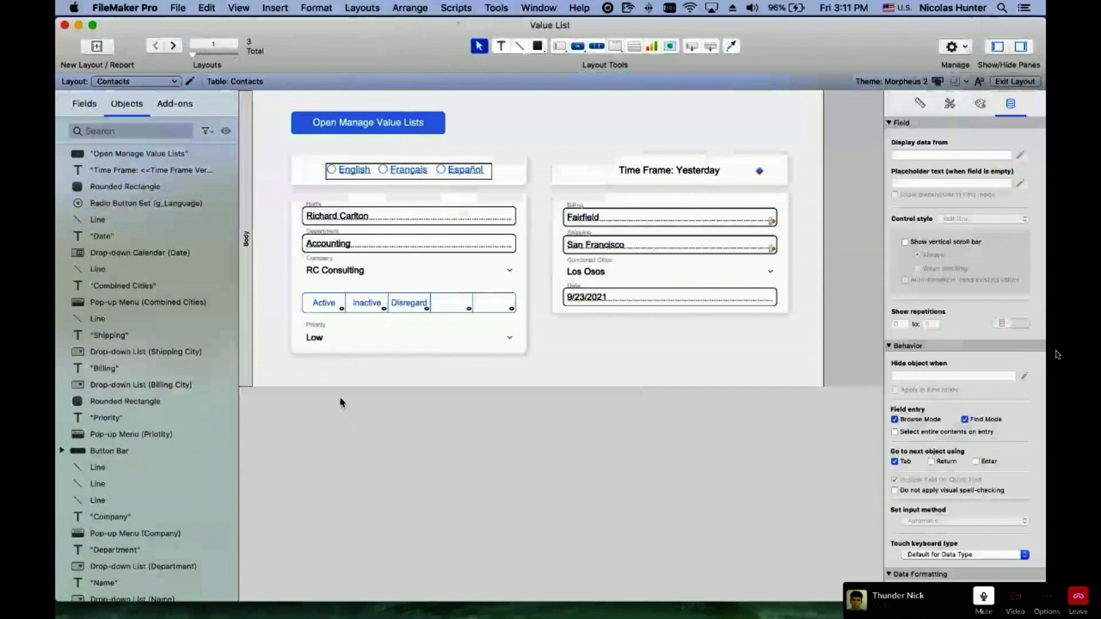
{"action": "left_click", "coordinate": [450, 307]}
{"action": "left_click", "coordinate": [424, 307]}
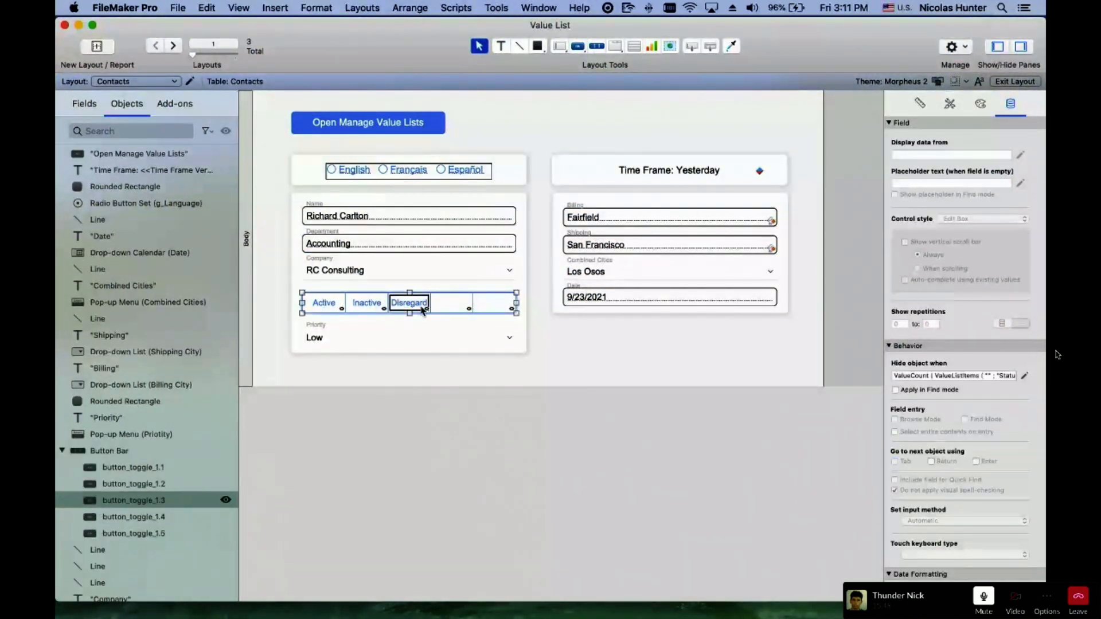
{"action": "double_click", "coordinate": [417, 307]}
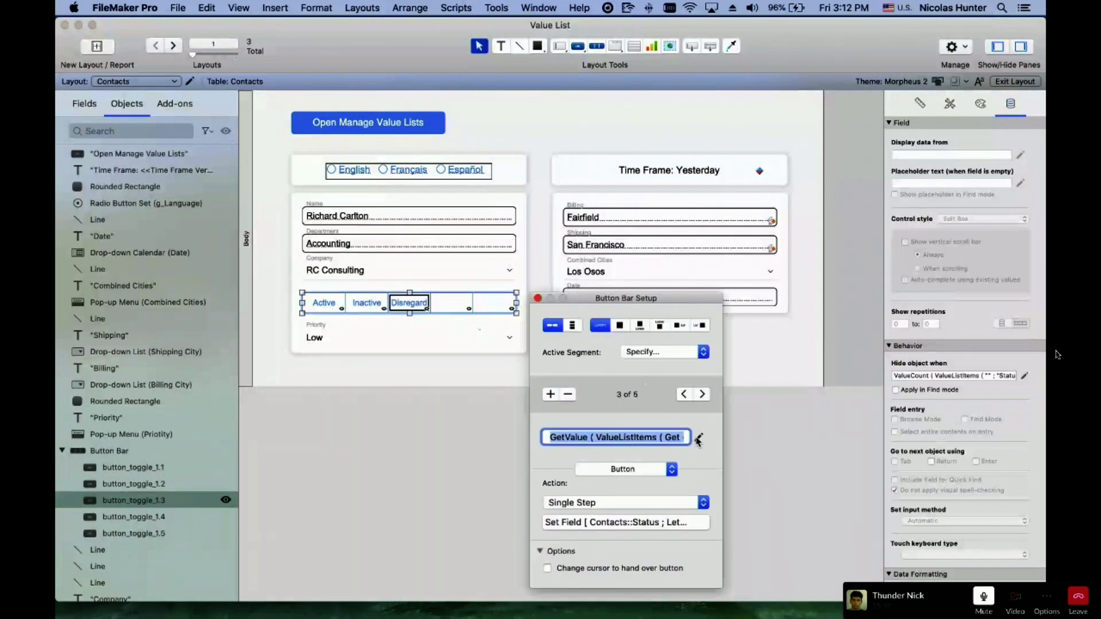
{"action": "left_click", "coordinate": [698, 437]}
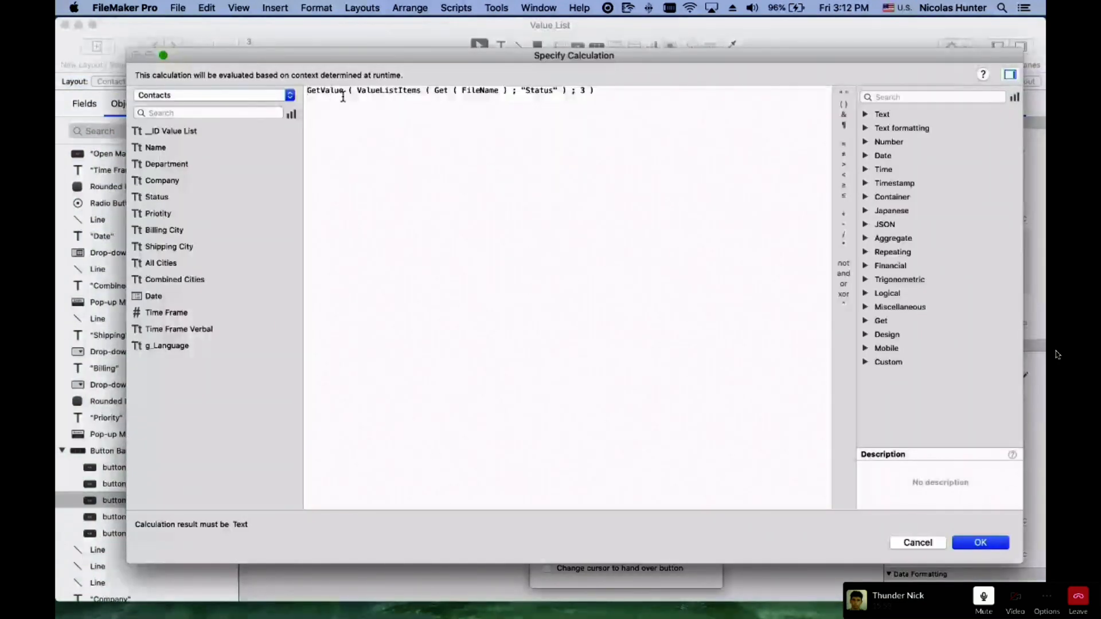
{"action": "left_click", "coordinate": [909, 545]}
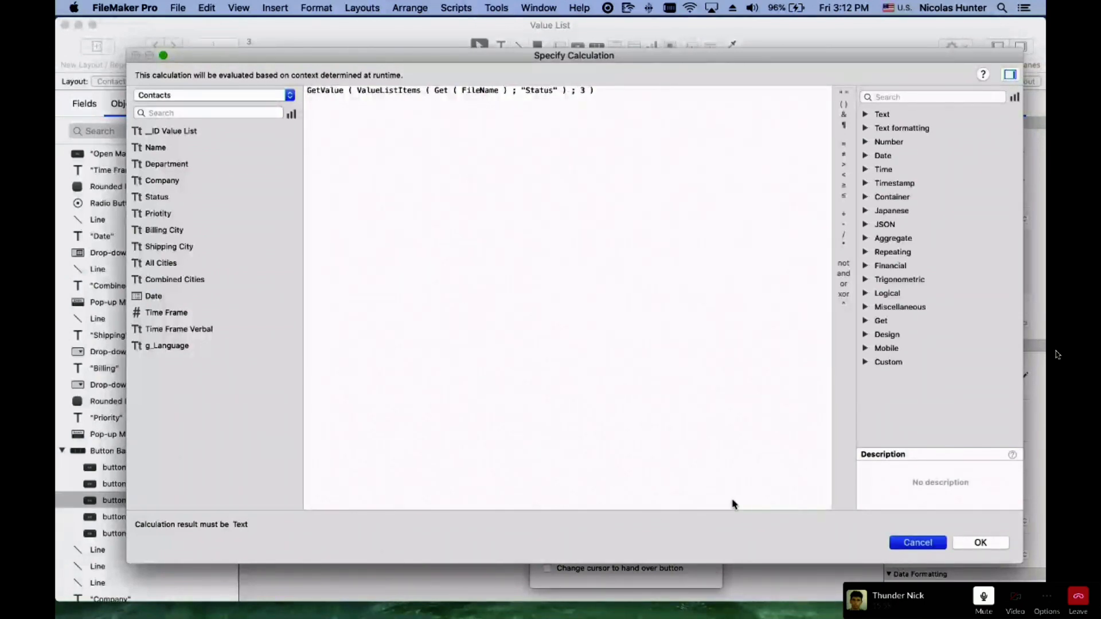
Examine the label calculations of the status button bar's fourth and fifth segments, and close the button bar setup
{"action": "left_click", "coordinate": [702, 394]}
{"action": "left_click", "coordinate": [698, 437]}
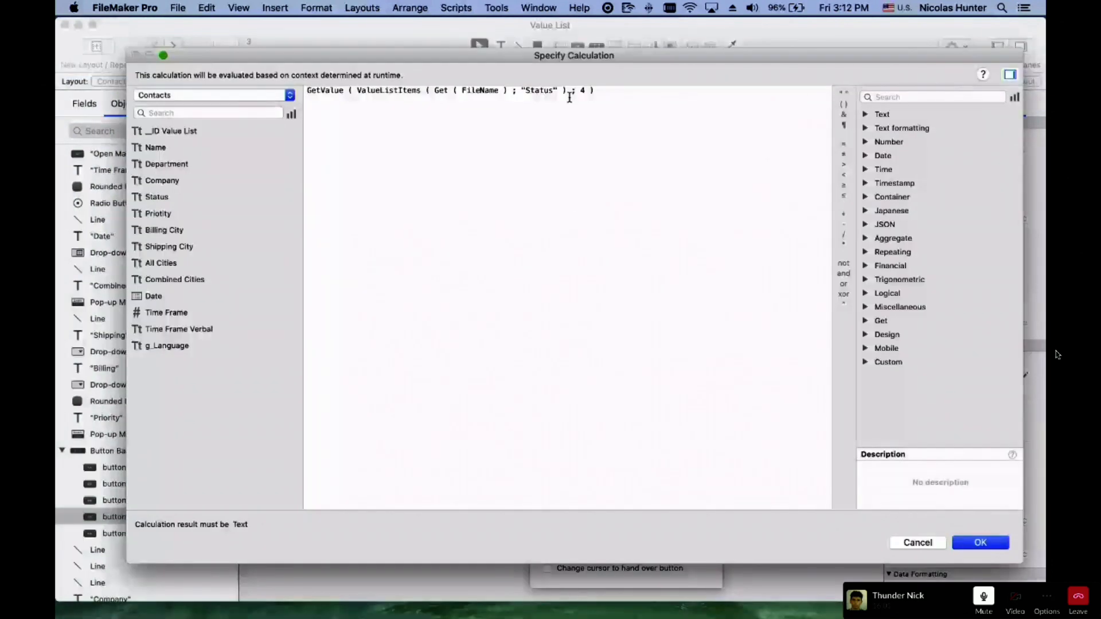
{"action": "left_click", "coordinate": [929, 549]}
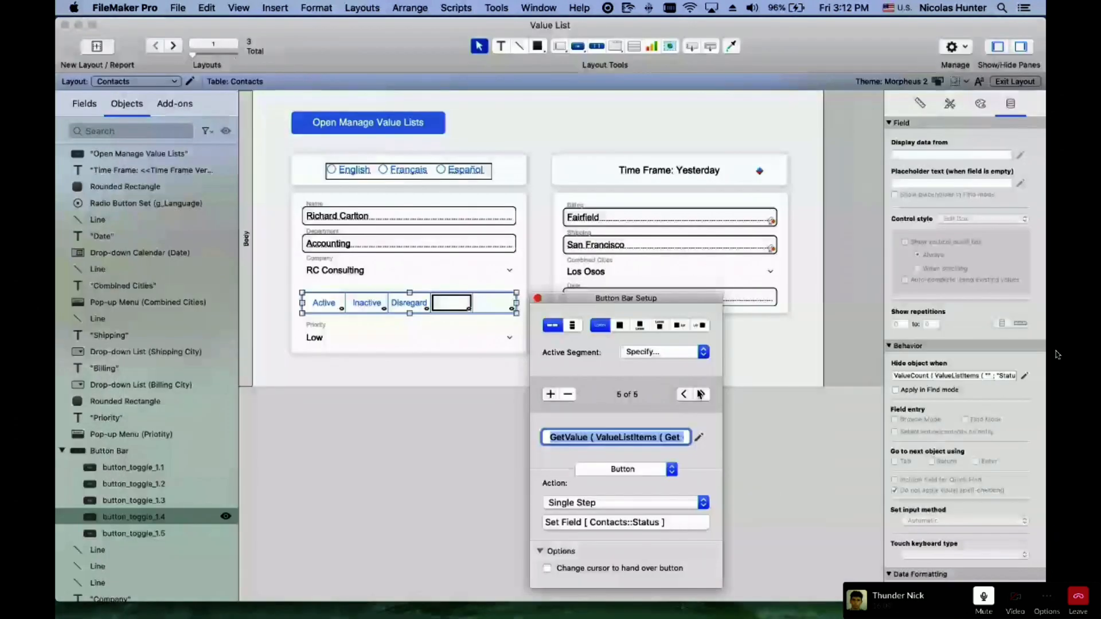
{"action": "left_click", "coordinate": [702, 395]}
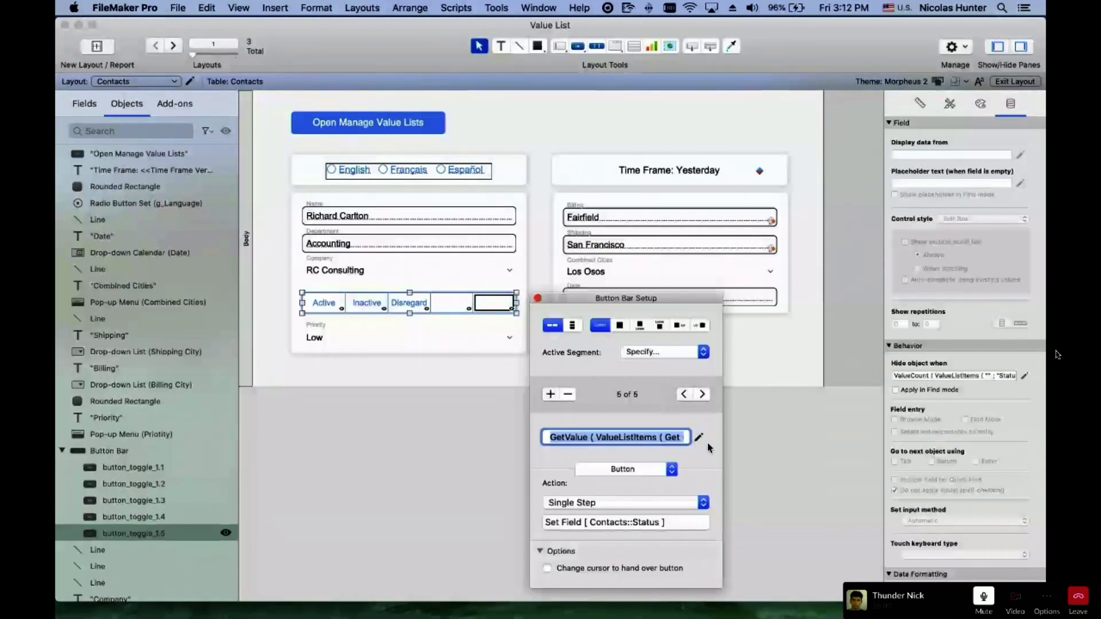
{"action": "left_click", "coordinate": [698, 437]}
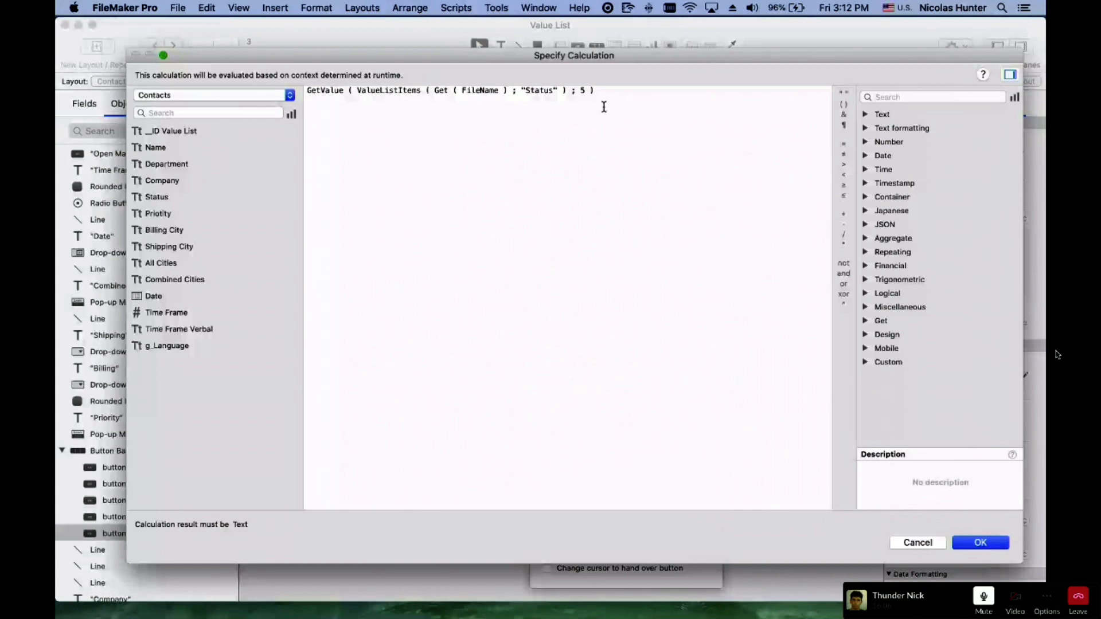
{"action": "left_click", "coordinate": [924, 547]}
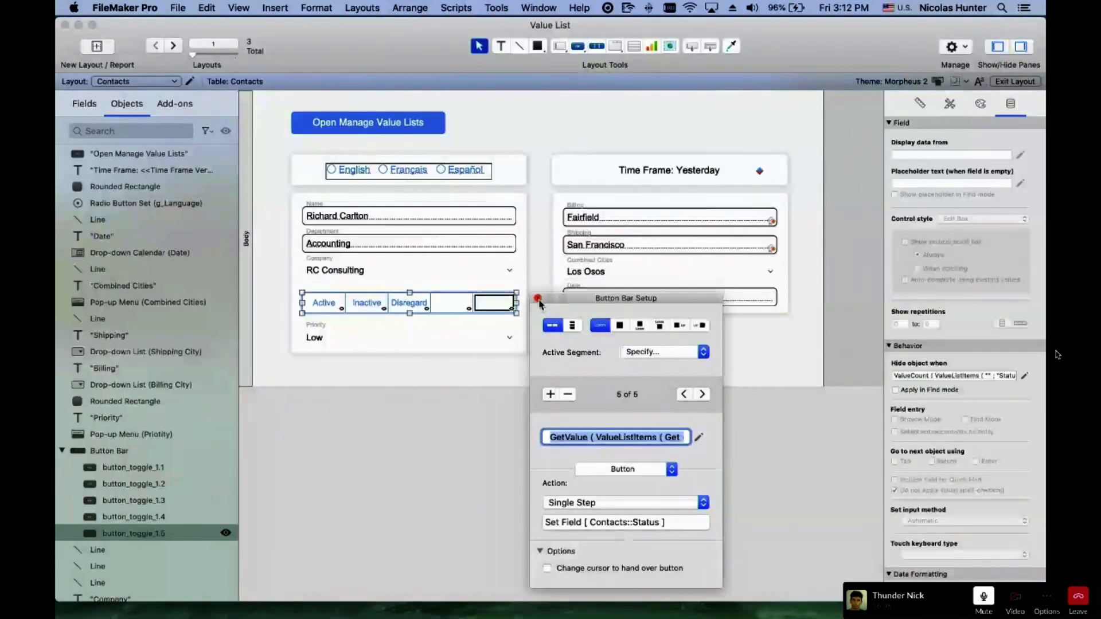
{"action": "left_click", "coordinate": [539, 300]}
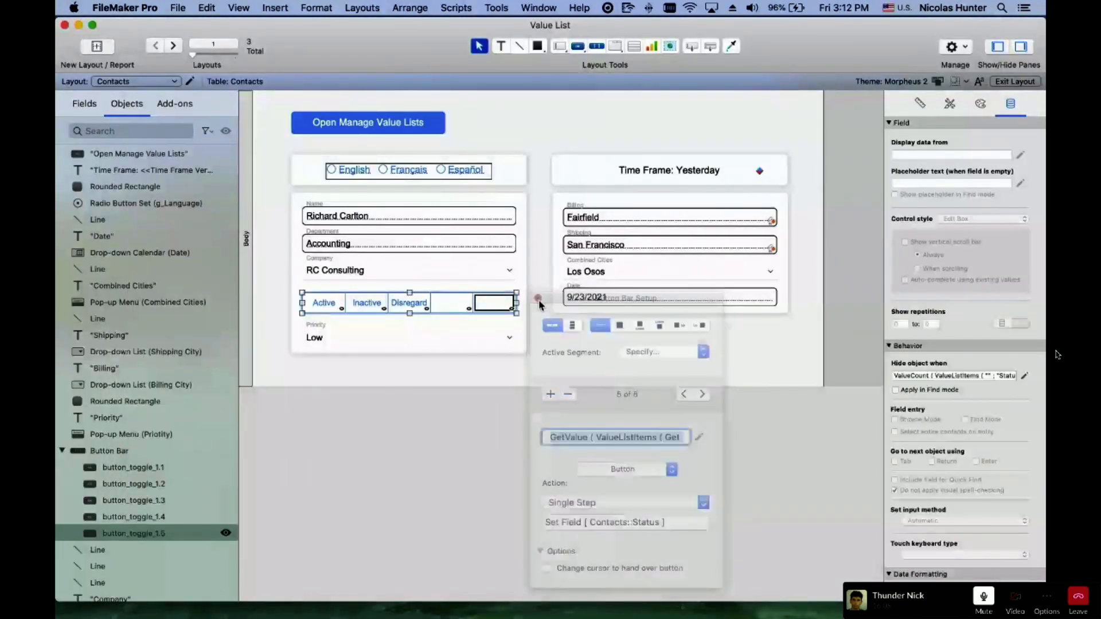
Inspect the hide conditions of the individual segments in the status button bar
{"action": "left_click", "coordinate": [320, 310]}
{"action": "left_click", "coordinate": [366, 304]}
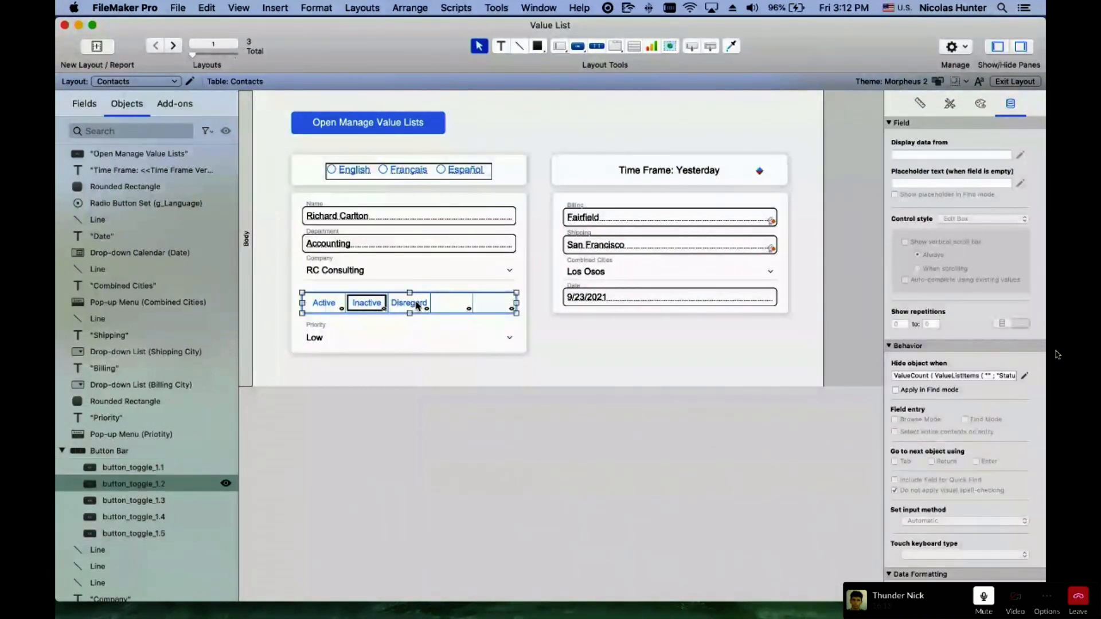
{"action": "left_click", "coordinate": [409, 304]}
{"action": "left_click", "coordinate": [452, 304]}
{"action": "left_click", "coordinate": [489, 303]}
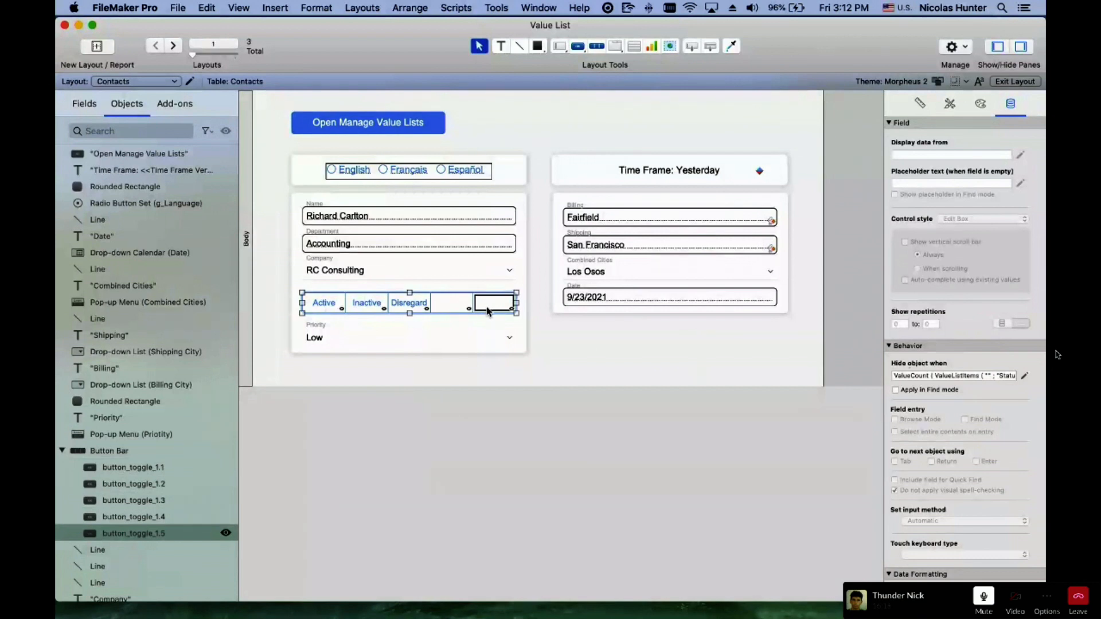
{"action": "left_click", "coordinate": [460, 308]}
{"action": "left_click", "coordinate": [415, 308]}
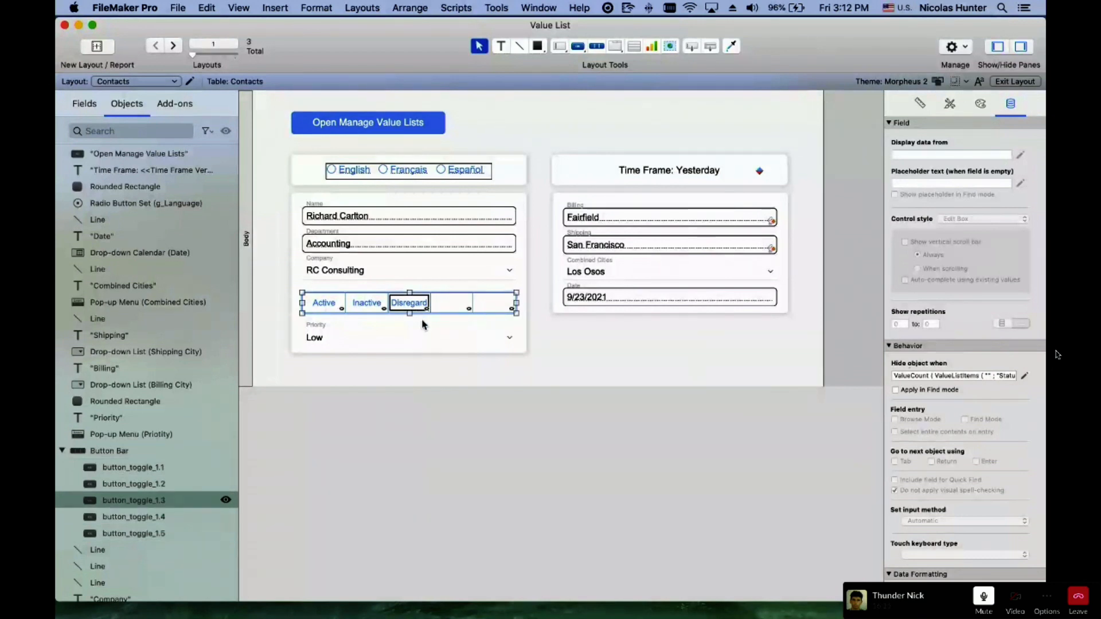
Try setting the hide condition of the whole status button bar to 1, and clear that condition again
{"action": "left_click", "coordinate": [444, 326]}
{"action": "left_click", "coordinate": [447, 309]}
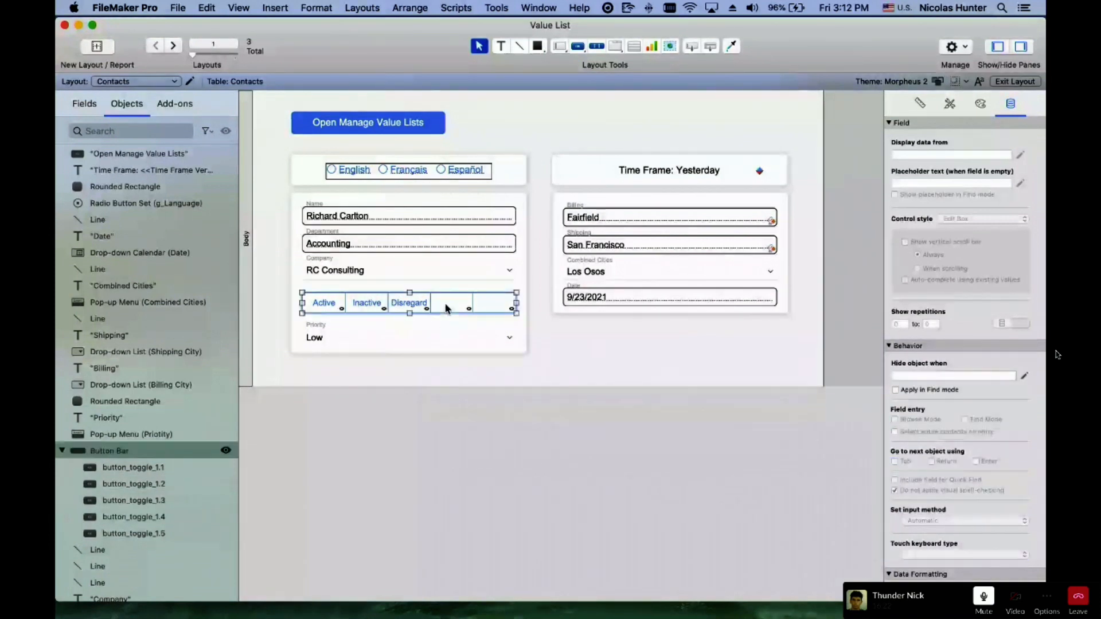
{"action": "left_click", "coordinate": [896, 376]}
{"action": "type", "text": "1"}
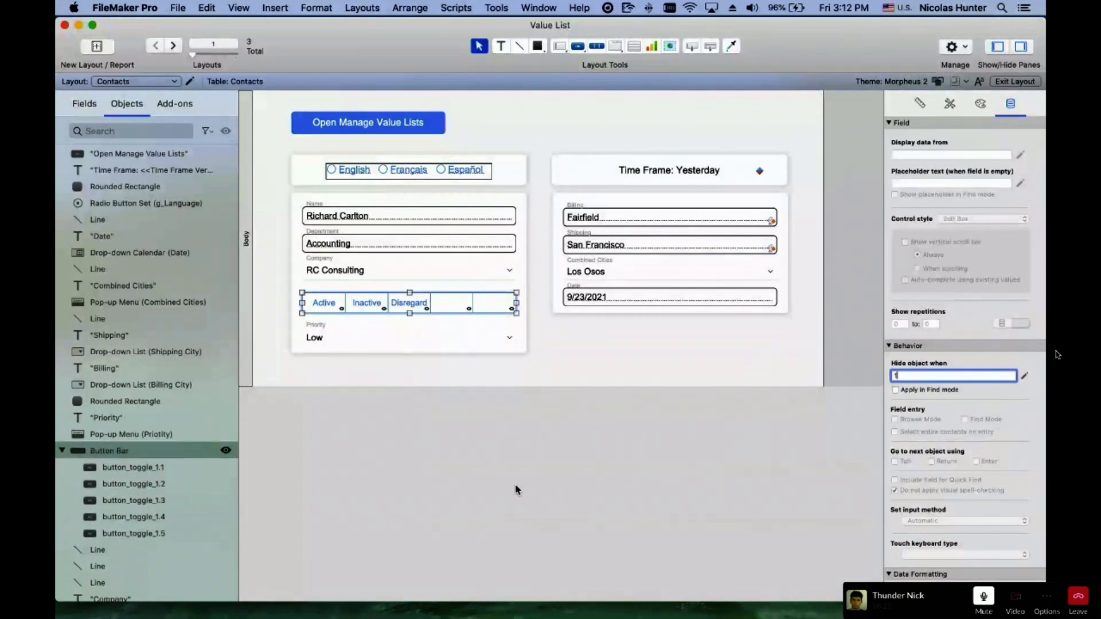
{"action": "left_click", "coordinate": [517, 491]}
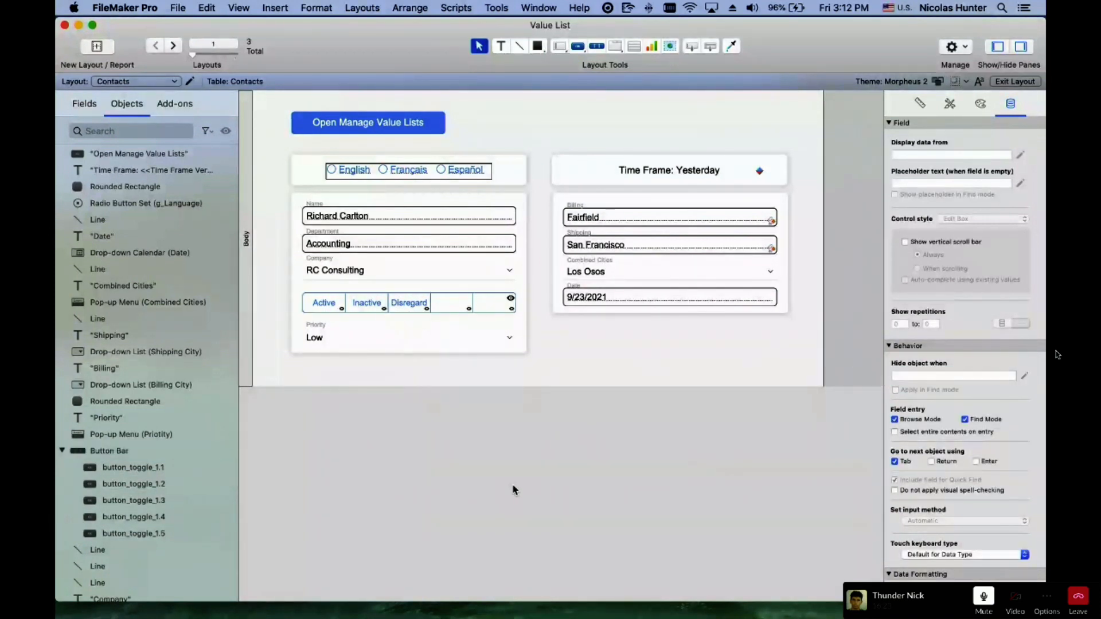
{"action": "left_click", "coordinate": [510, 303]}
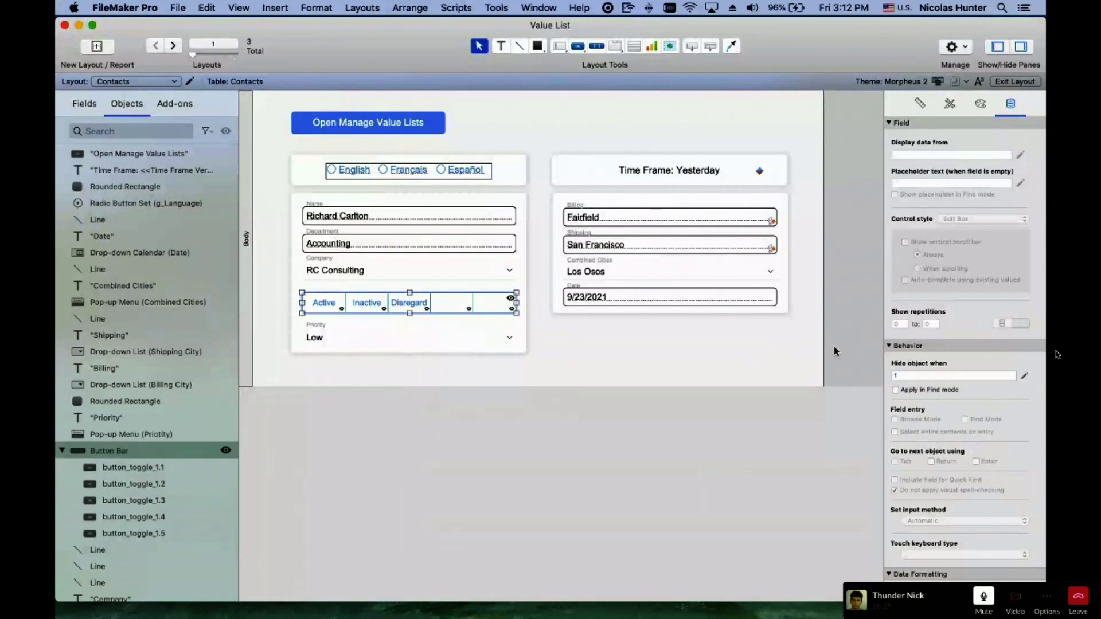
{"action": "left_click", "coordinate": [904, 378]}
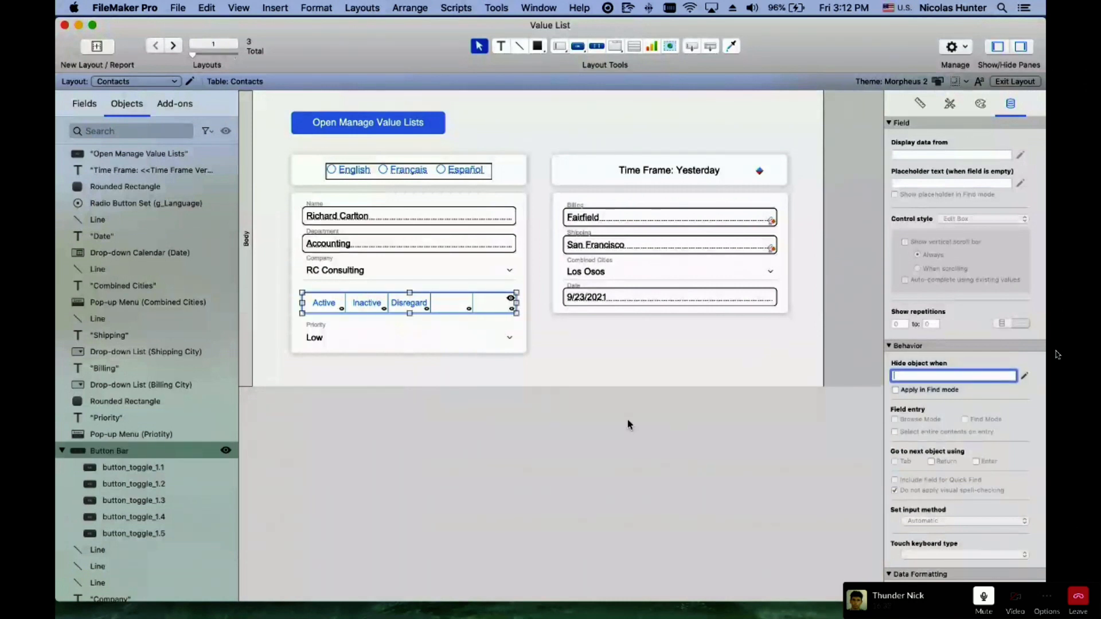
{"action": "left_click", "coordinate": [627, 423]}
Inspect the hide condition of each status button bar segment, going from the fifth back to Active
{"action": "left_click", "coordinate": [508, 305]}
{"action": "left_click", "coordinate": [492, 306]}
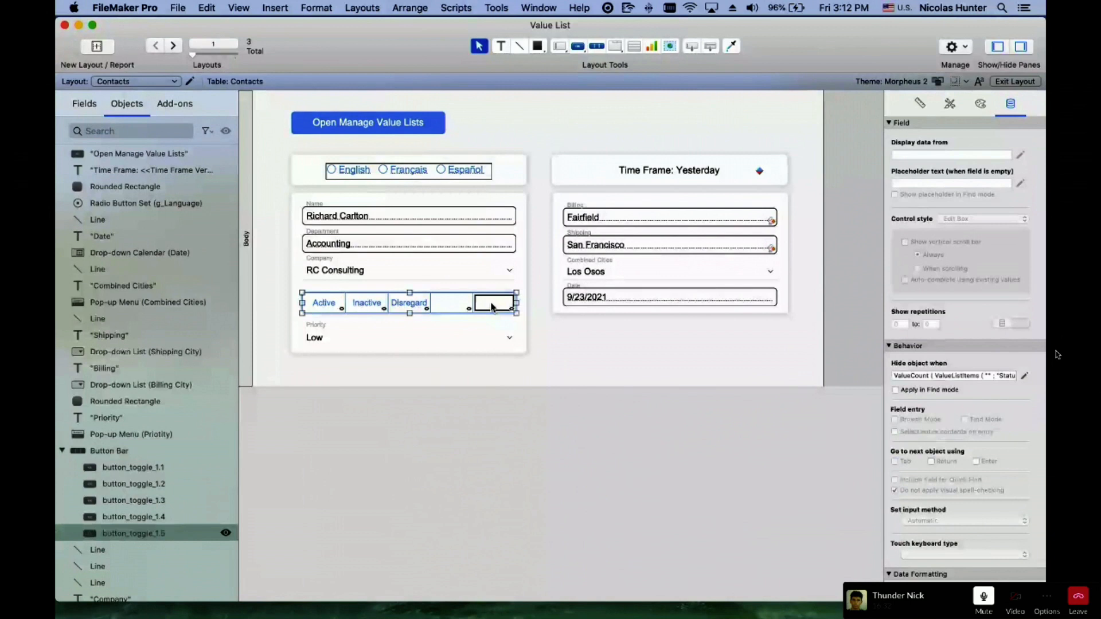
{"action": "left_click", "coordinate": [452, 306]}
{"action": "left_click", "coordinate": [409, 306]}
{"action": "left_click", "coordinate": [367, 306]}
{"action": "left_click", "coordinate": [338, 307]}
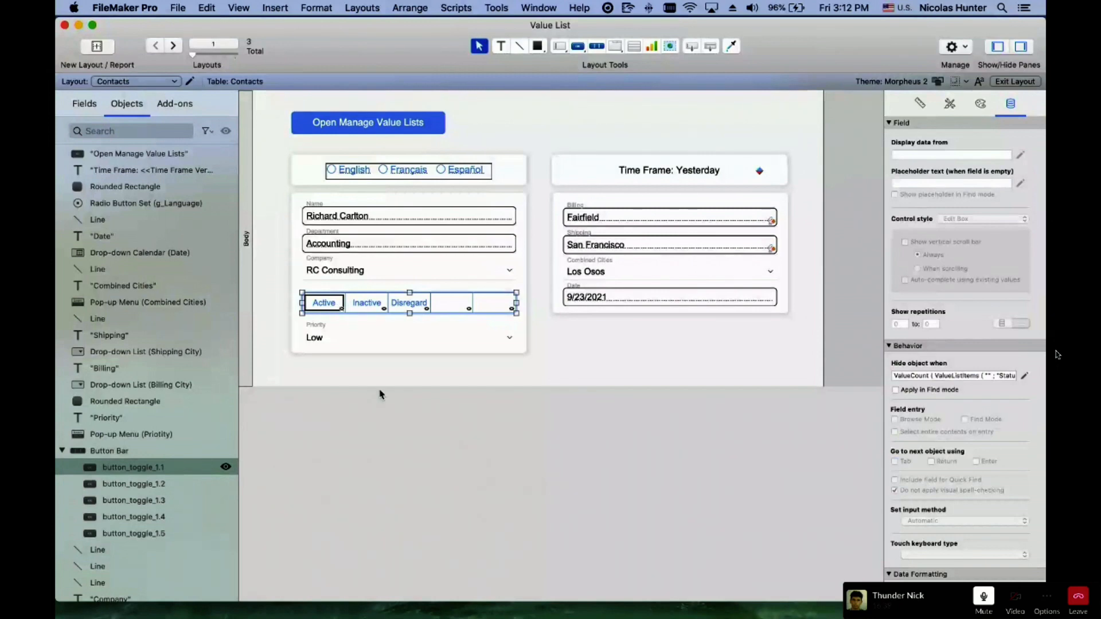
Examine the full hide calculation of the status button bar's fourth segment, focusing on its ValueListItems part, and close it without changes
{"action": "left_click", "coordinate": [451, 306]}
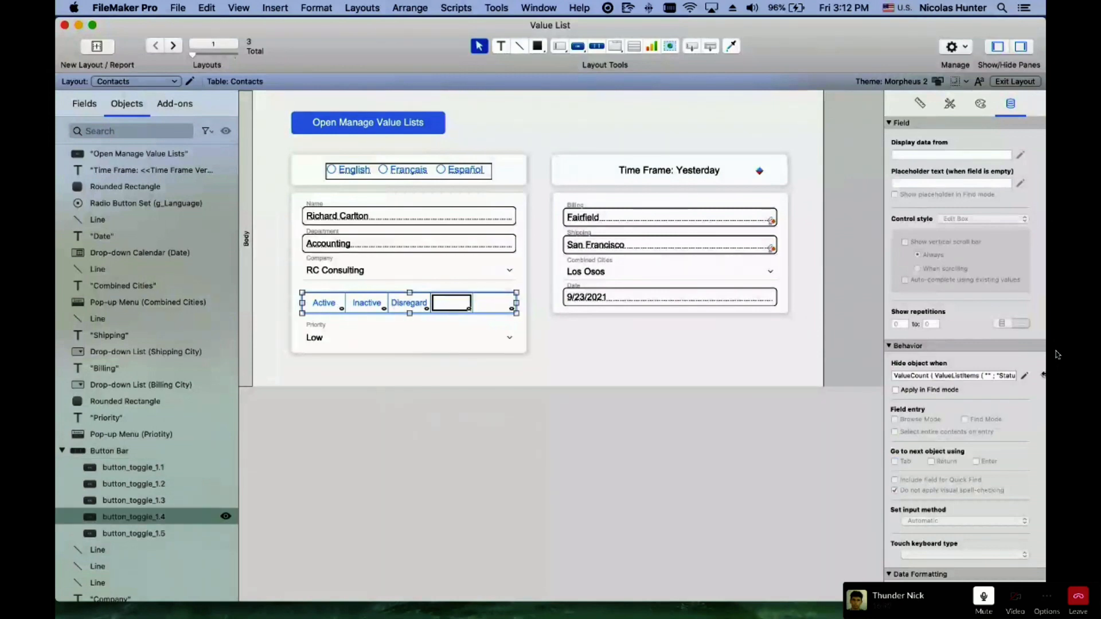
{"action": "left_click", "coordinate": [1023, 376]}
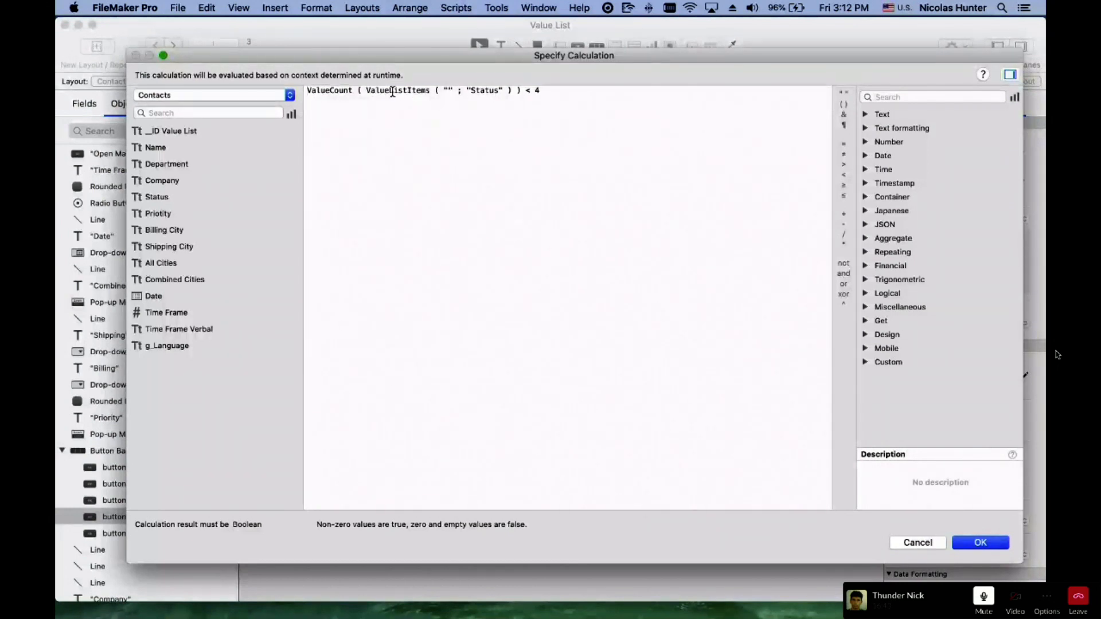
{"action": "left_click_drag", "start_coordinate": [365, 90], "coordinate": [503, 86]}
{"action": "left_click", "coordinate": [566, 90]}
{"action": "key", "text": "Return"}
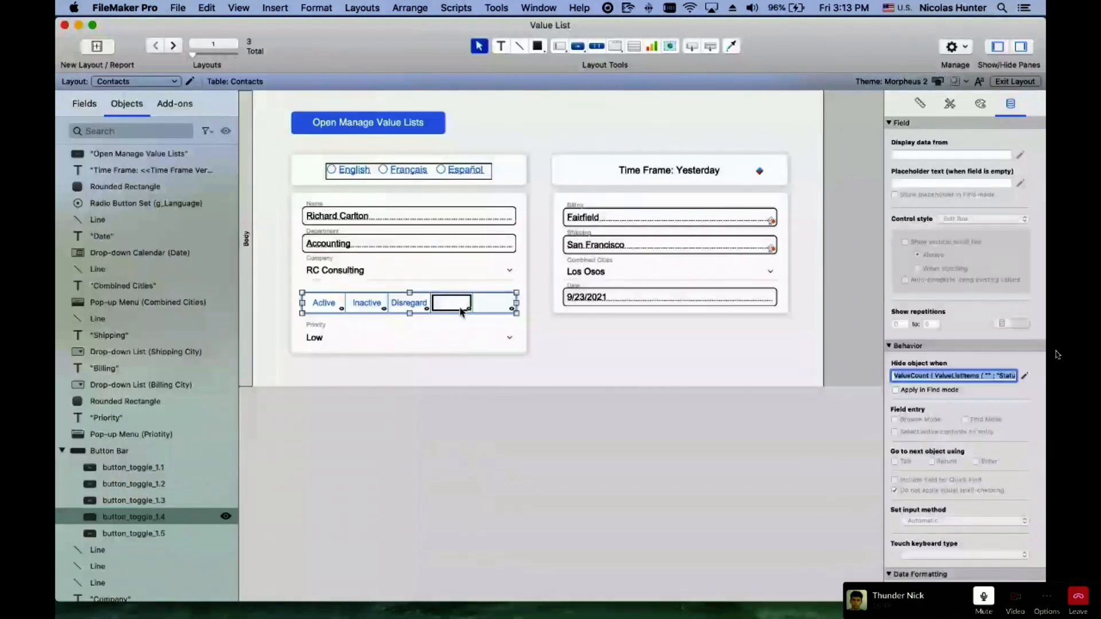
Examine the hide calculation of the status button bar's fifth segment and close it without changes
{"action": "scroll", "coordinate": [470, 308], "scroll_direction": "right", "scroll_amount": 1}
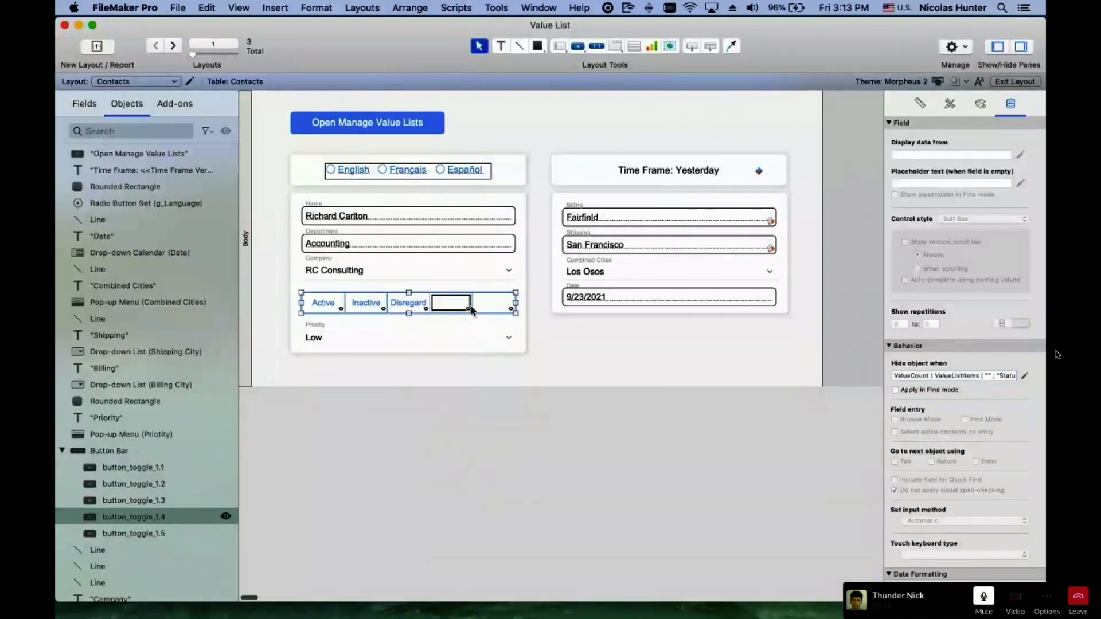
{"action": "left_click", "coordinate": [479, 304]}
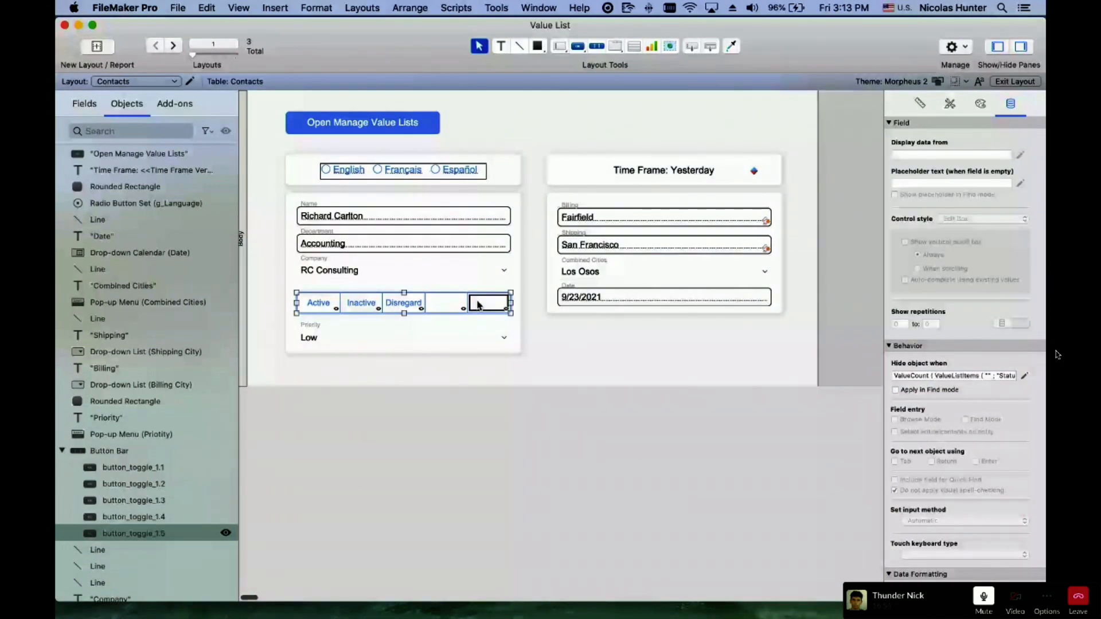
{"action": "left_click", "coordinate": [1024, 376]}
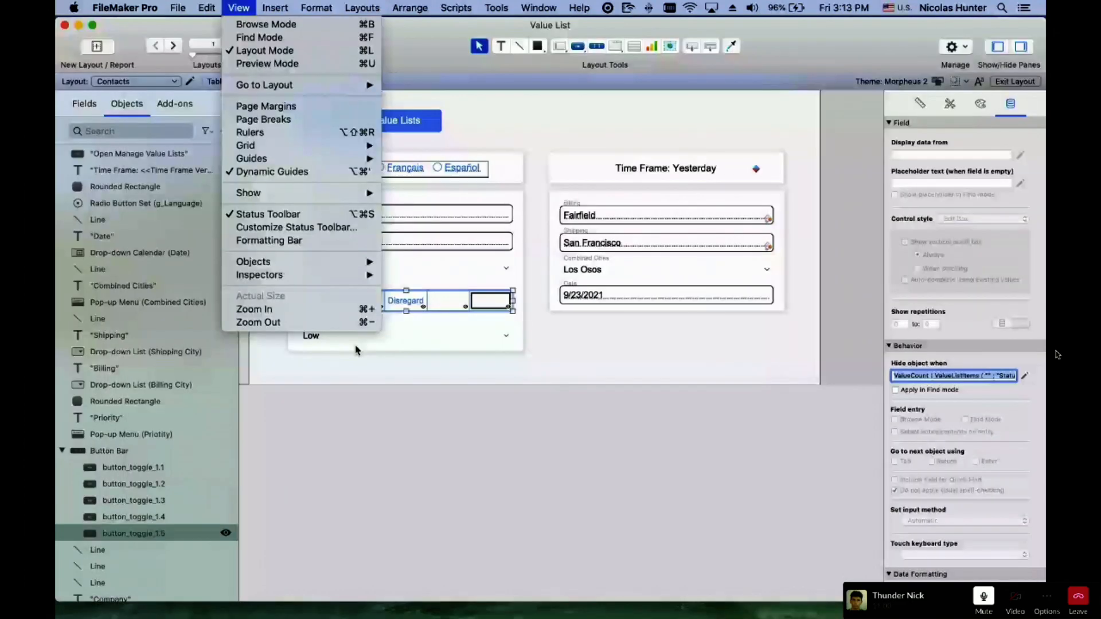
{"action": "key", "text": "Escape"}
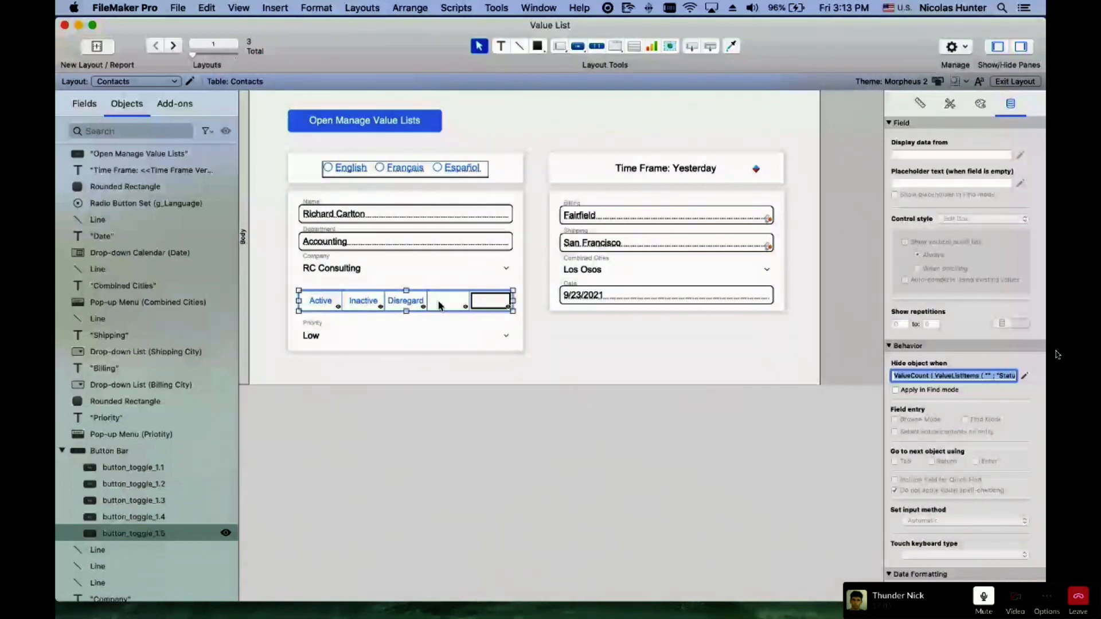
Compare the hide conditions of the Inactive, Disregard and two empty segments with that of the whole status button bar
{"action": "left_click", "coordinate": [418, 305]}
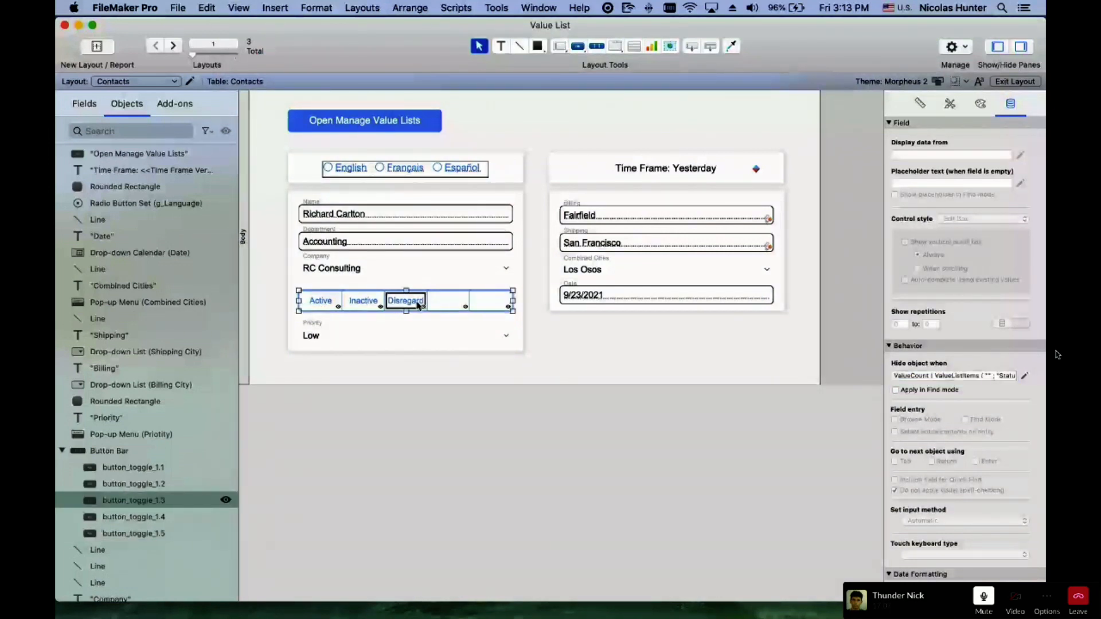
{"action": "left_click", "coordinate": [487, 304]}
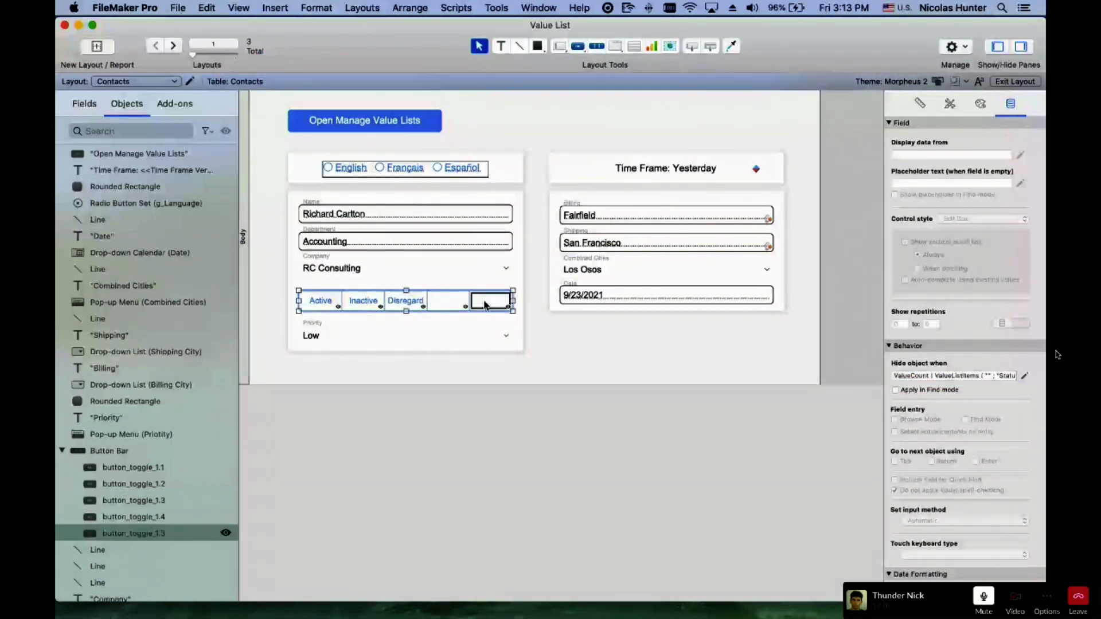
{"action": "left_click", "coordinate": [371, 308]}
{"action": "left_click", "coordinate": [408, 304]}
{"action": "left_click", "coordinate": [442, 304]}
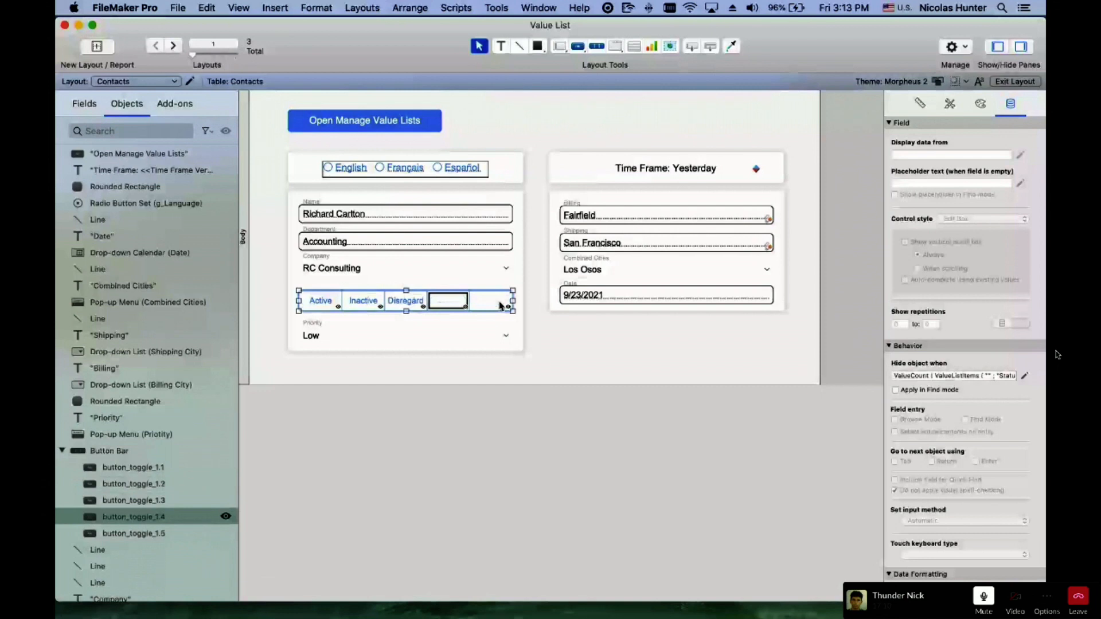
{"action": "left_click", "coordinate": [437, 390]}
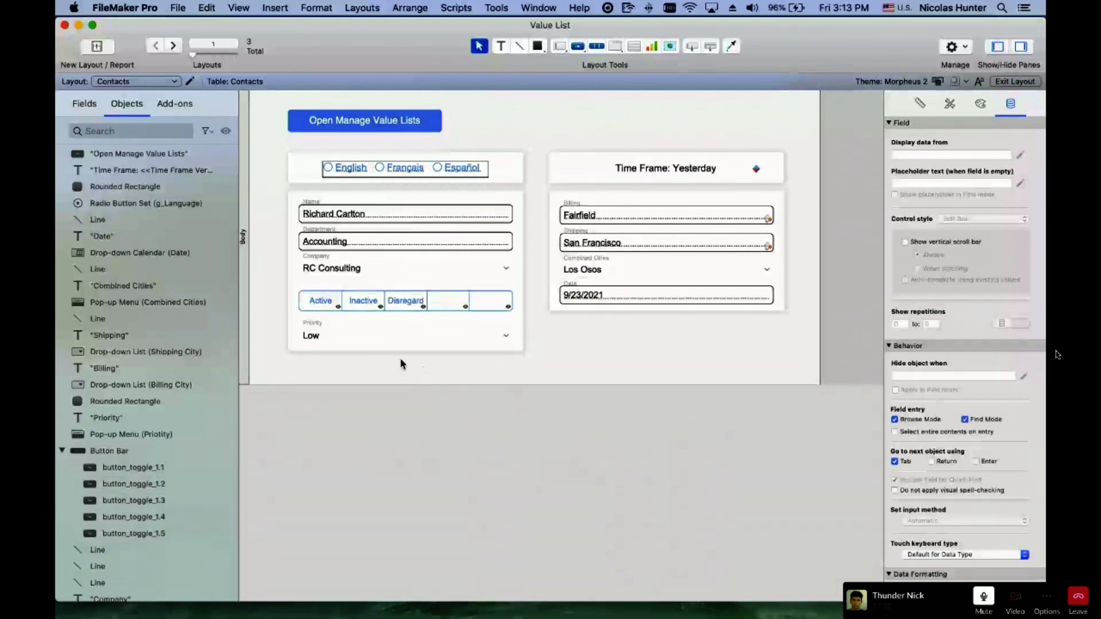
{"action": "left_click", "coordinate": [332, 311]}
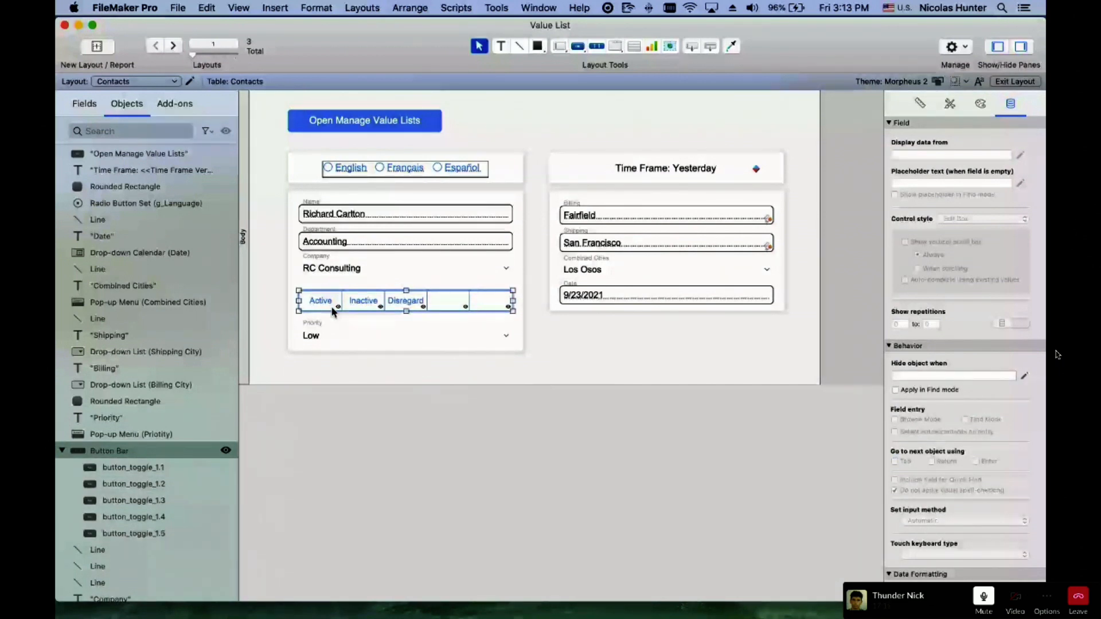
Review the hide conditions of all five status button bar segments, finishing on the fifth one
{"action": "left_click", "coordinate": [487, 304]}
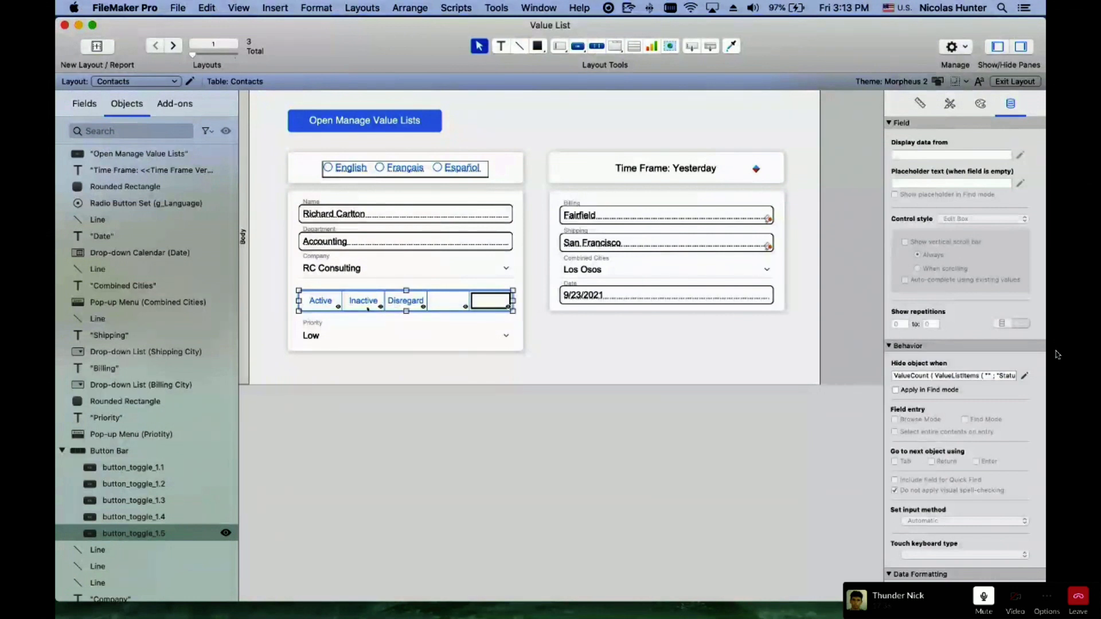
{"action": "left_click", "coordinate": [449, 306]}
{"action": "left_click", "coordinate": [328, 303]}
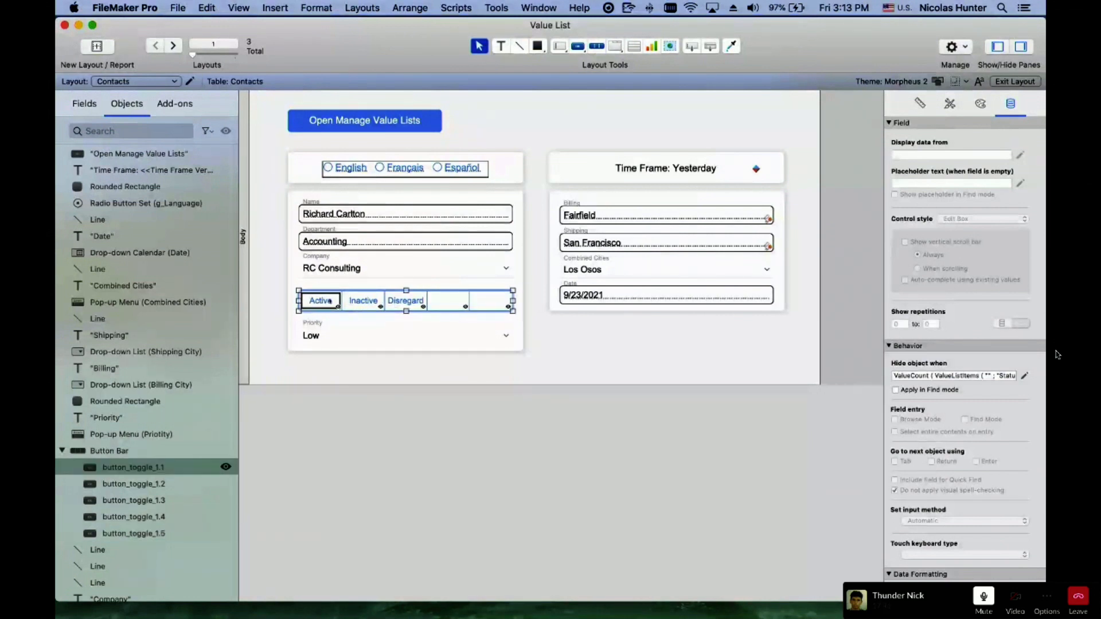
{"action": "left_click", "coordinate": [375, 302]}
{"action": "left_click", "coordinate": [405, 302]}
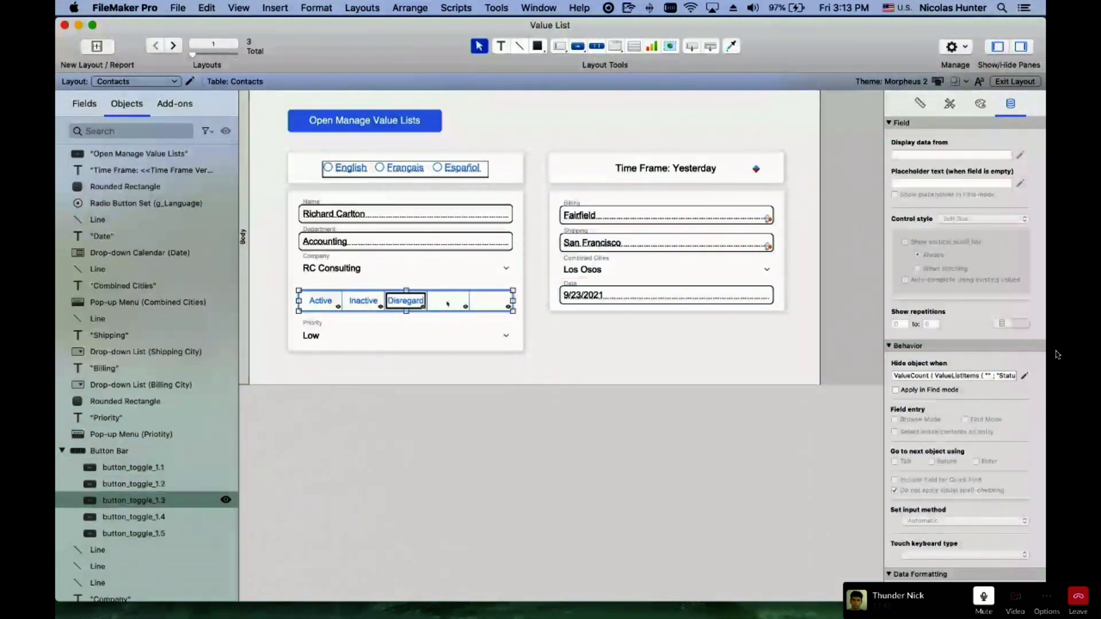
{"action": "left_click", "coordinate": [449, 302]}
{"action": "left_click", "coordinate": [491, 303]}
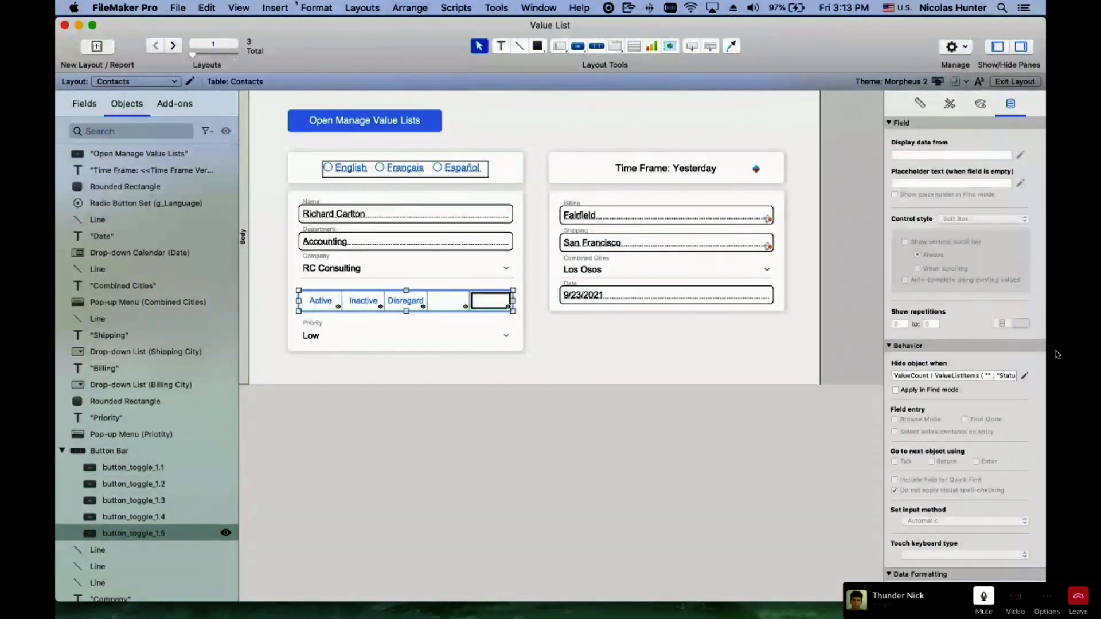
Add Pending as a custom value after Disregard in the Status value list and save the changes
{"action": "left_click", "coordinate": [178, 7]}
{"action": "mouse_move", "coordinate": [247, 119]}
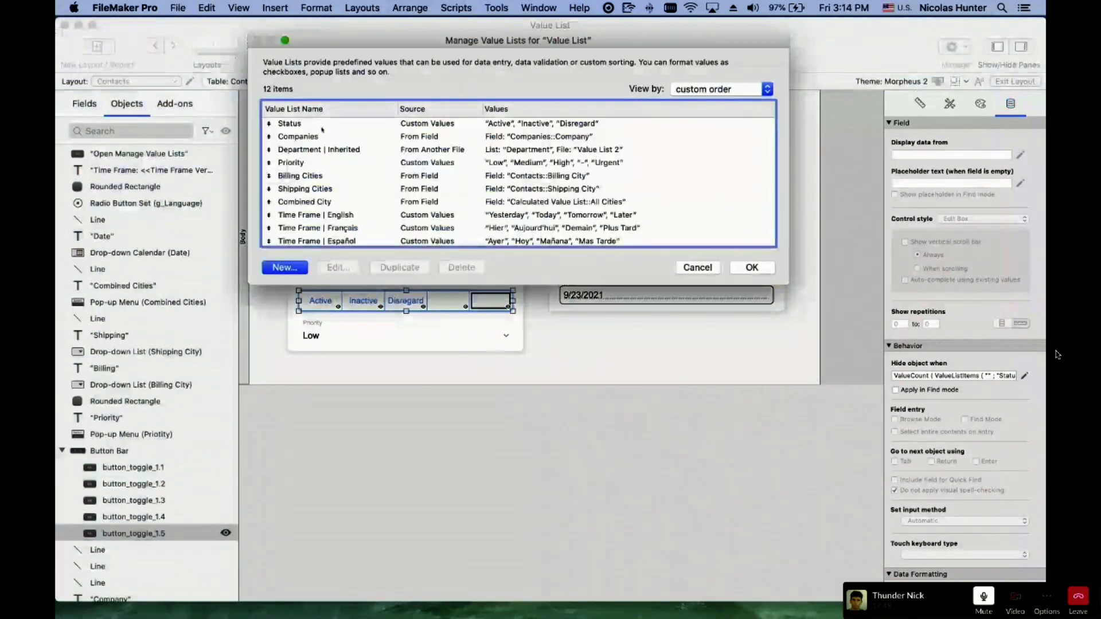
{"action": "double_click", "coordinate": [298, 123]}
{"action": "left_click", "coordinate": [480, 350]}
{"action": "key", "text": "Return"}
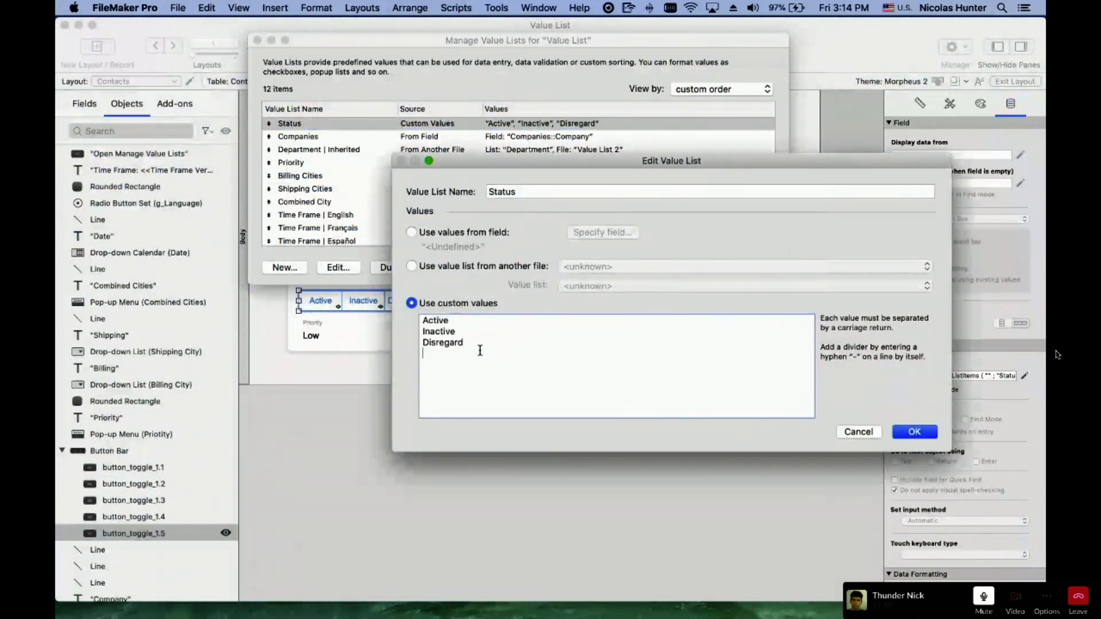
{"action": "type", "text": "Pending"}
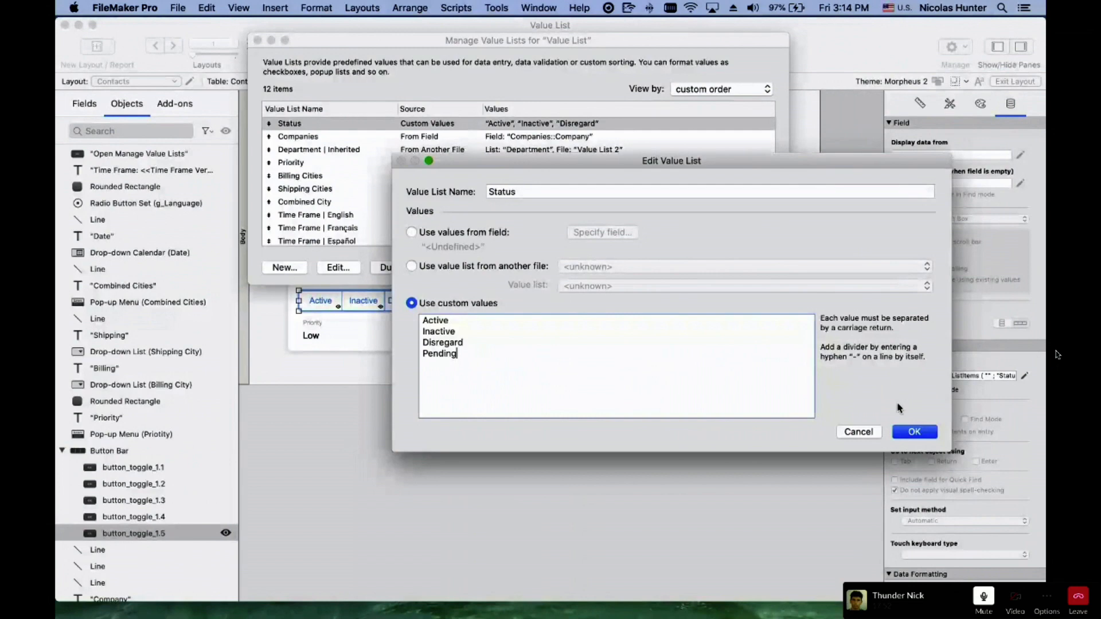
{"action": "left_click", "coordinate": [914, 432]}
{"action": "left_click", "coordinate": [747, 266]}
Examine the hide calculation of the status button bar's Pending segment and close it without changes
{"action": "left_click", "coordinate": [446, 304]}
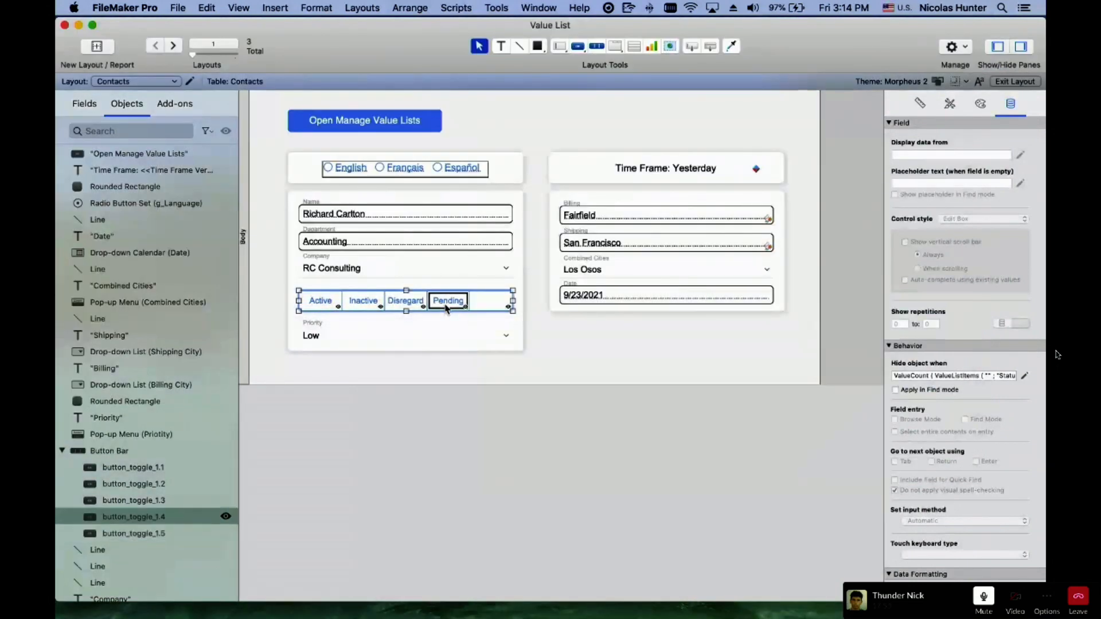
{"action": "left_click", "coordinate": [1025, 377]}
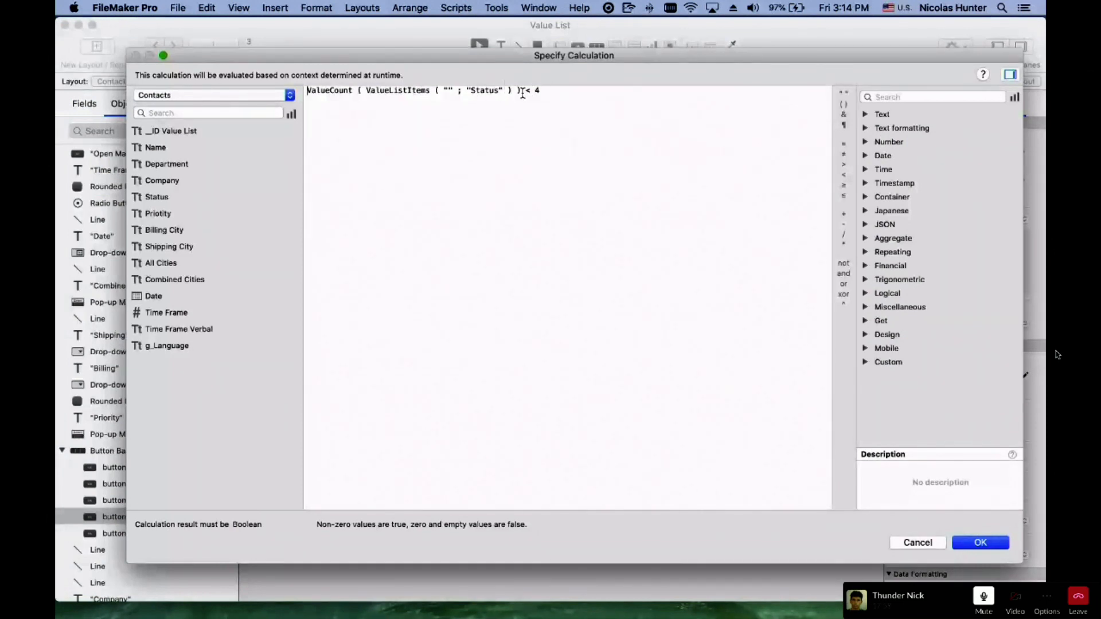
{"action": "key", "text": "Escape"}
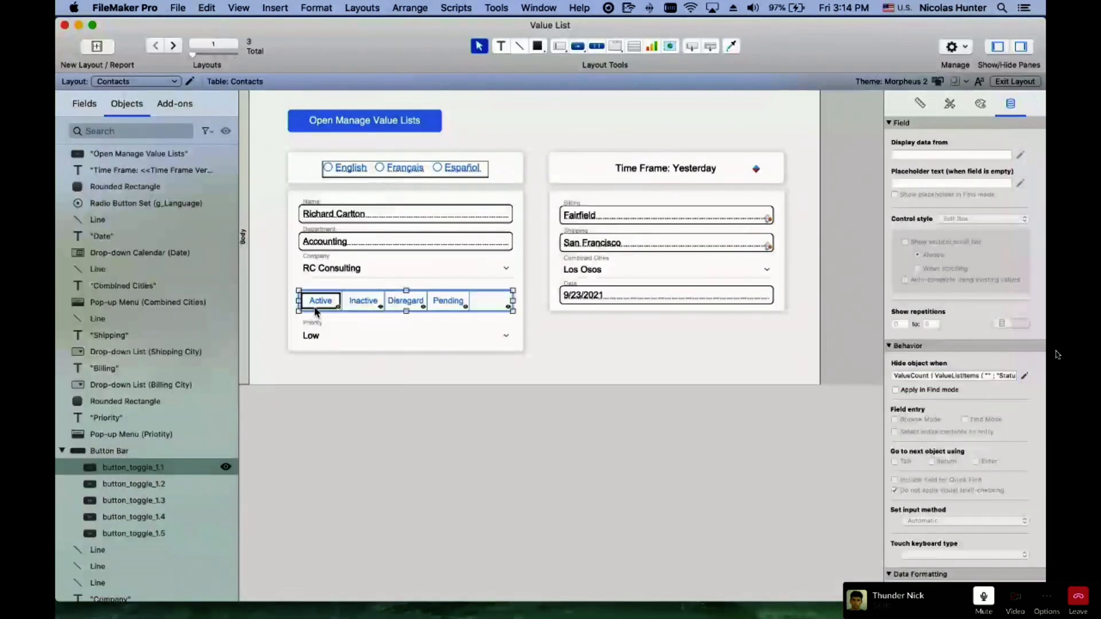
Check the hide conditions from the Active segment through the empty fifth one, and view the status button bar in Browse mode
{"action": "left_click", "coordinate": [406, 301]}
{"action": "left_click", "coordinate": [448, 301]}
{"action": "left_click", "coordinate": [321, 301]}
{"action": "left_click", "coordinate": [364, 301]}
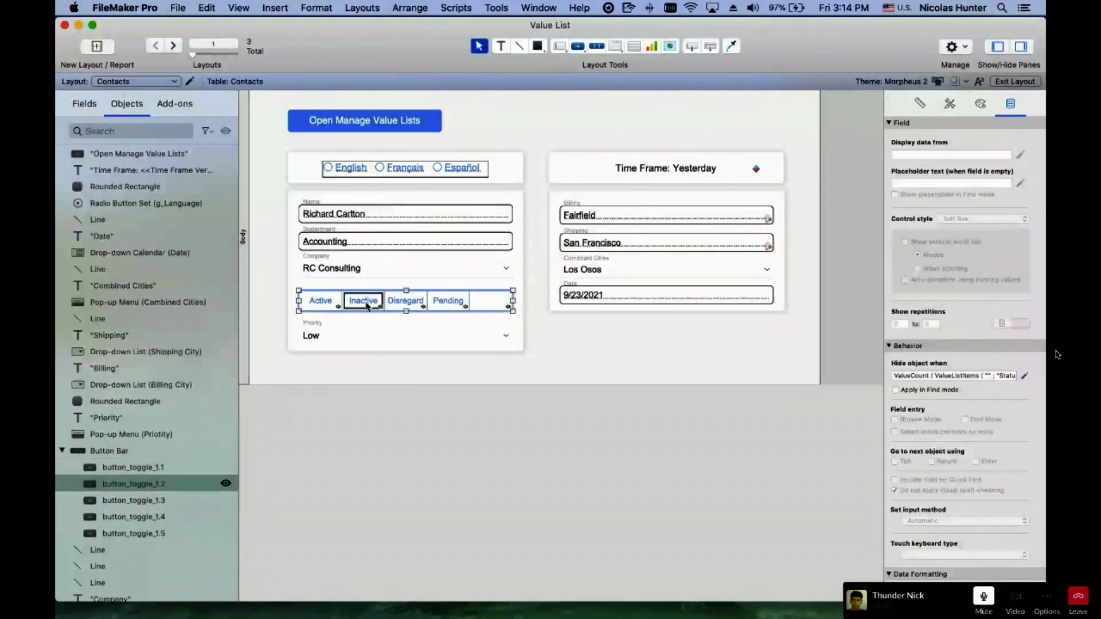
{"action": "left_click", "coordinate": [406, 301]}
{"action": "left_click", "coordinate": [442, 304]}
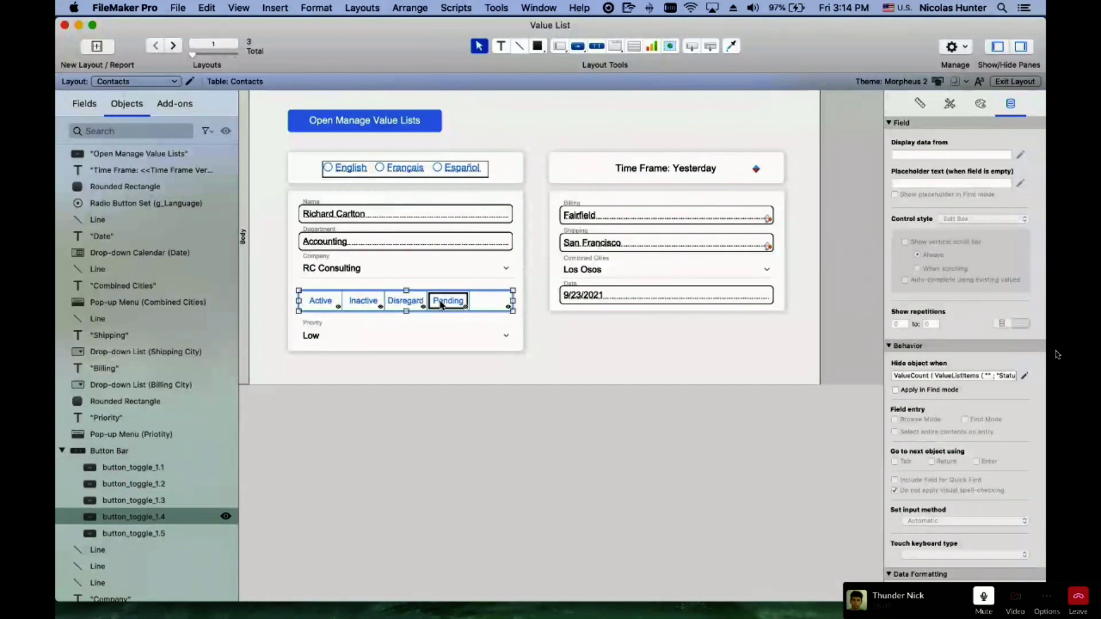
{"action": "left_click", "coordinate": [504, 304]}
{"action": "key", "text": "super+l"}
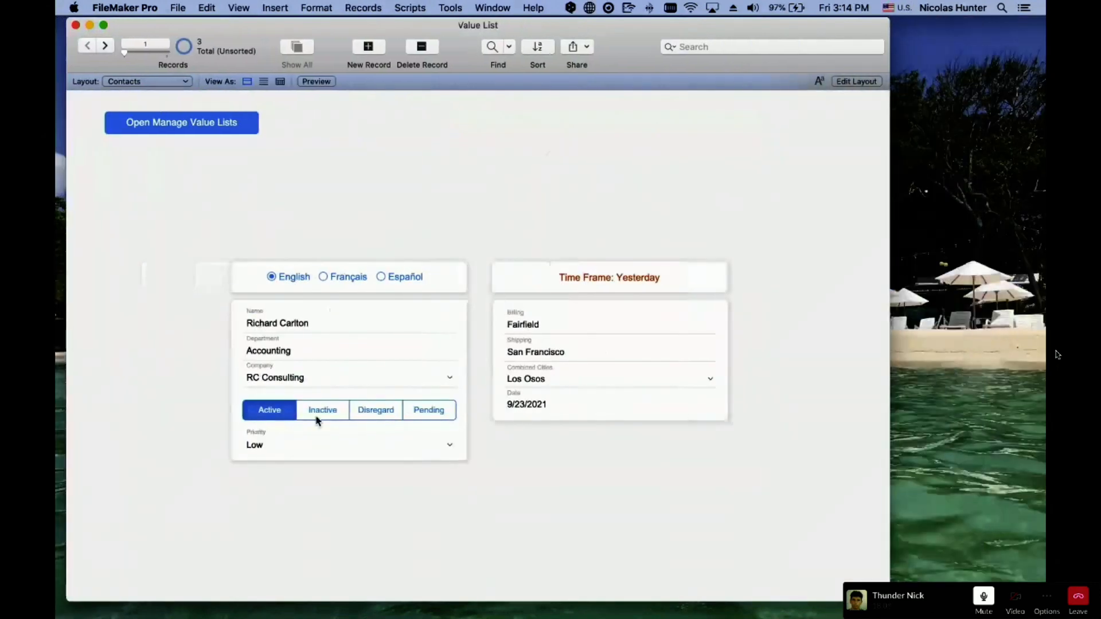
Remove Pending from the custom values of the Status value list and save the changes
{"action": "left_click", "coordinate": [177, 8]}
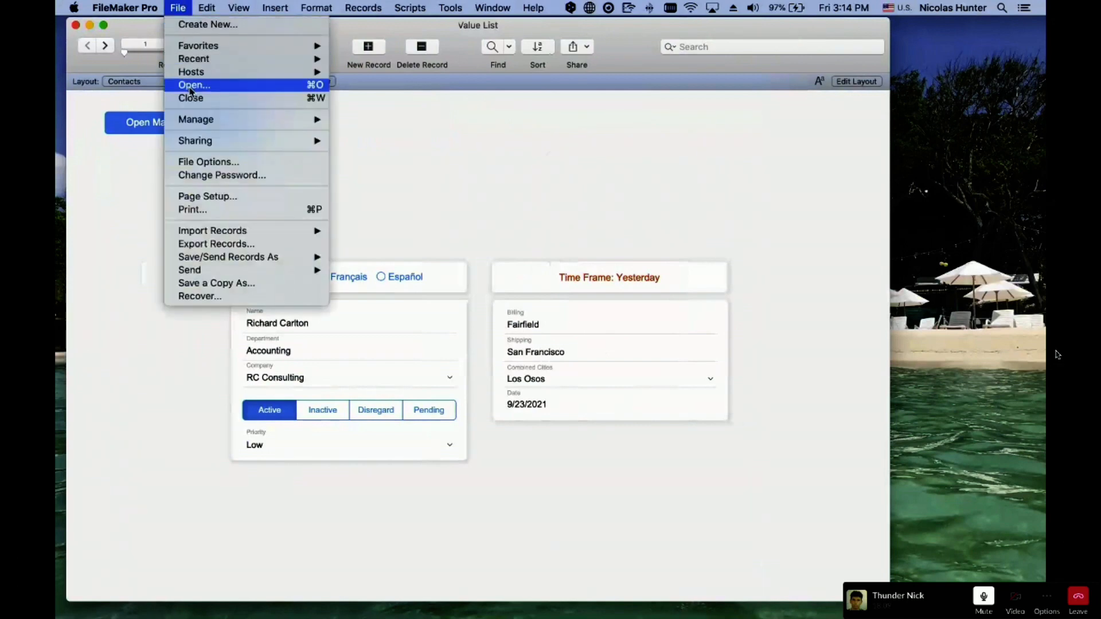
{"action": "mouse_move", "coordinate": [233, 120]}
{"action": "left_click", "coordinate": [364, 145]}
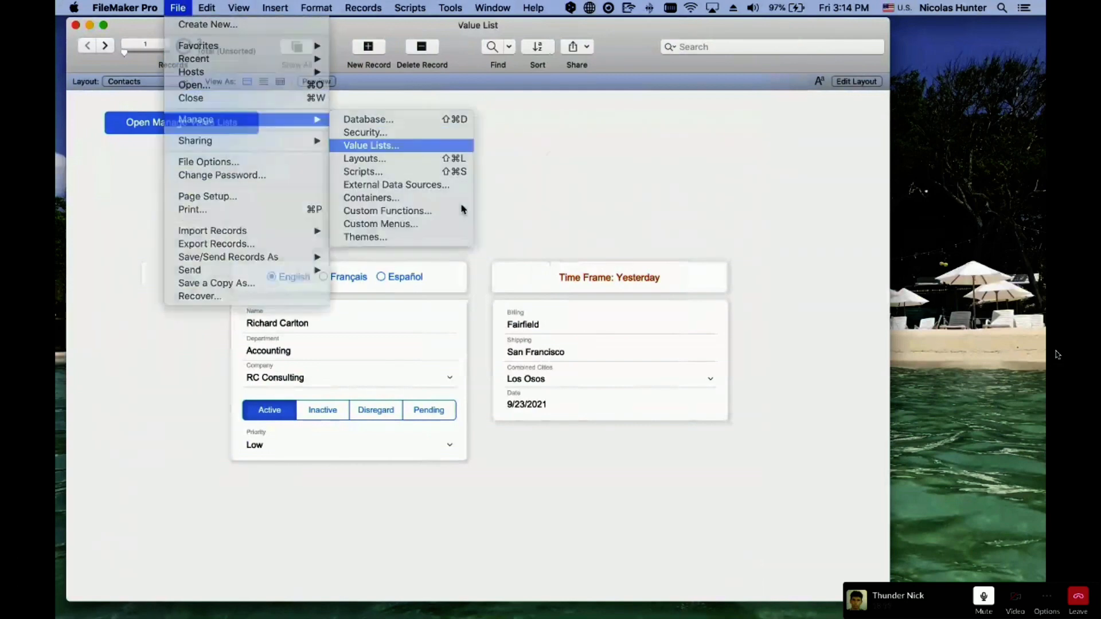
{"action": "double_click", "coordinate": [364, 128]}
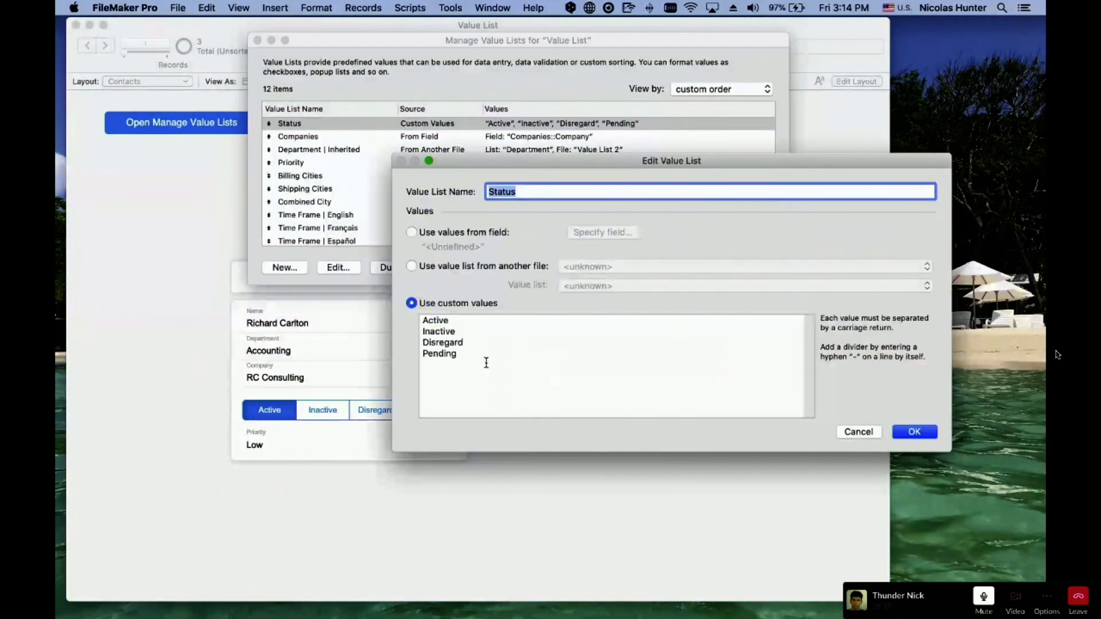
{"action": "left_click_drag", "start_coordinate": [483, 360], "coordinate": [406, 360]}
{"action": "key", "text": "BackSpace"}
{"action": "key", "text": "BackSpace"}
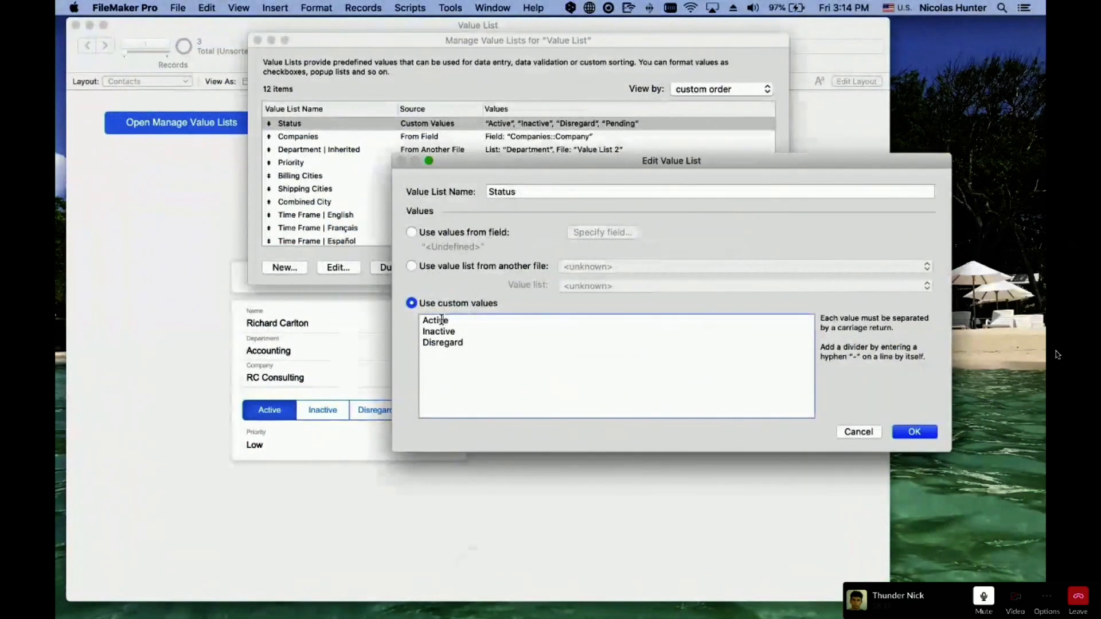
{"action": "left_click", "coordinate": [906, 433]}
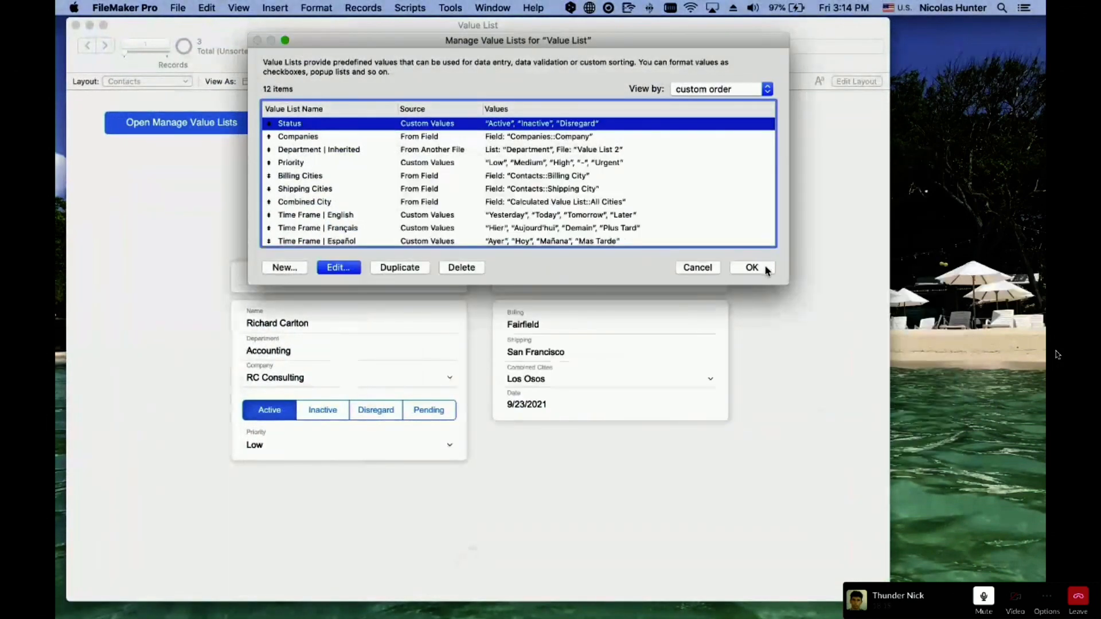
{"action": "left_click", "coordinate": [767, 268]}
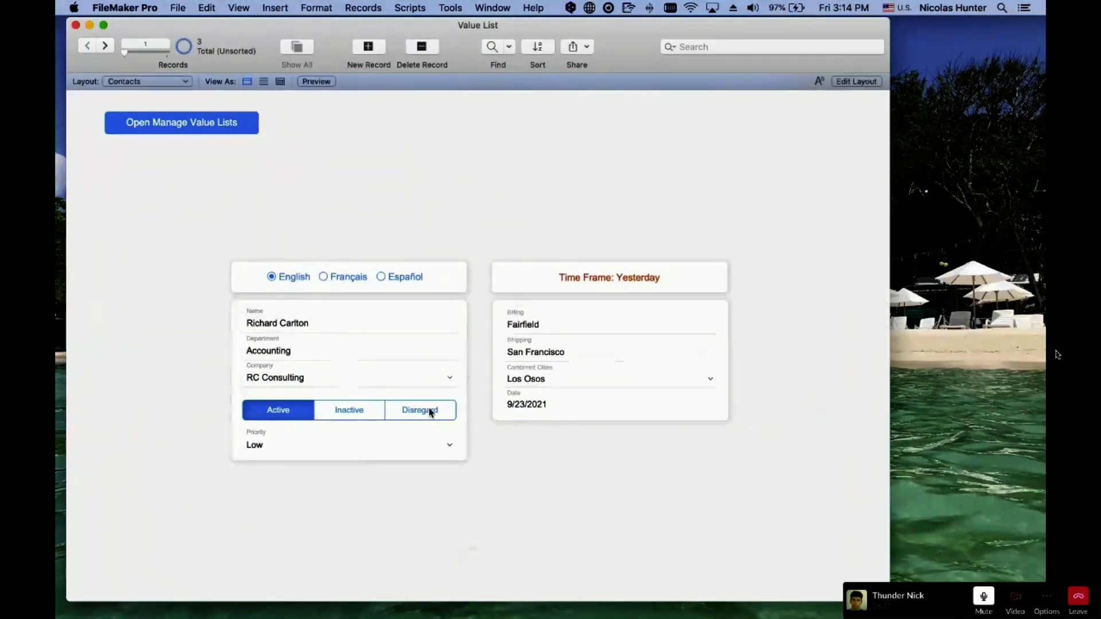
In Layout mode, examine the hide calculation of the status button bar's fourth segment and close it without changes
{"action": "key", "text": "super+l"}
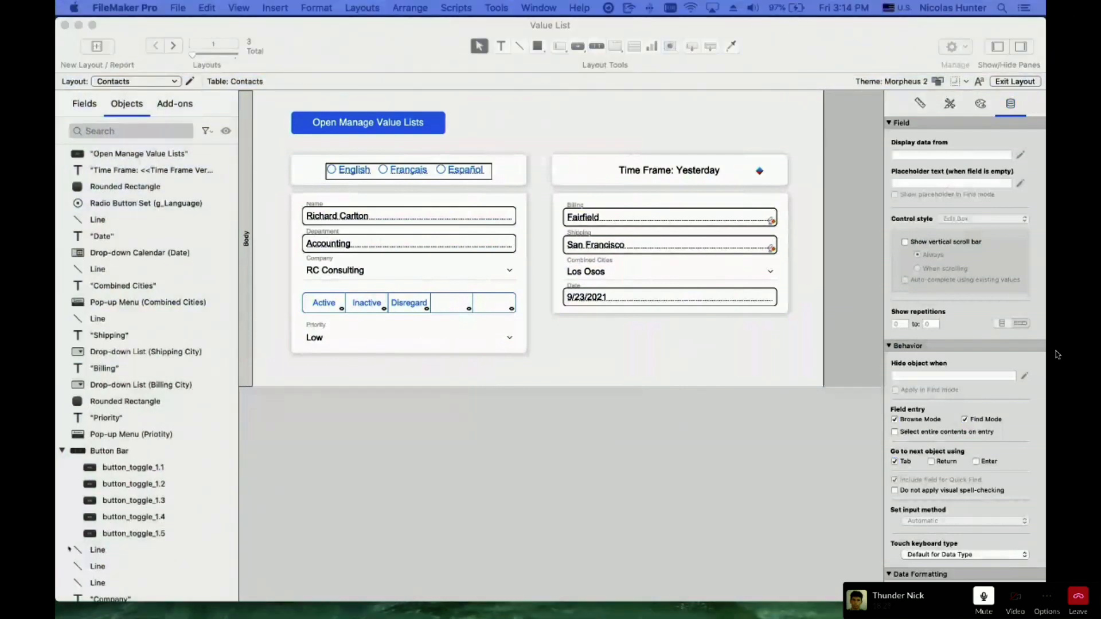
{"action": "left_click", "coordinate": [451, 453]}
{"action": "left_click", "coordinate": [446, 304]}
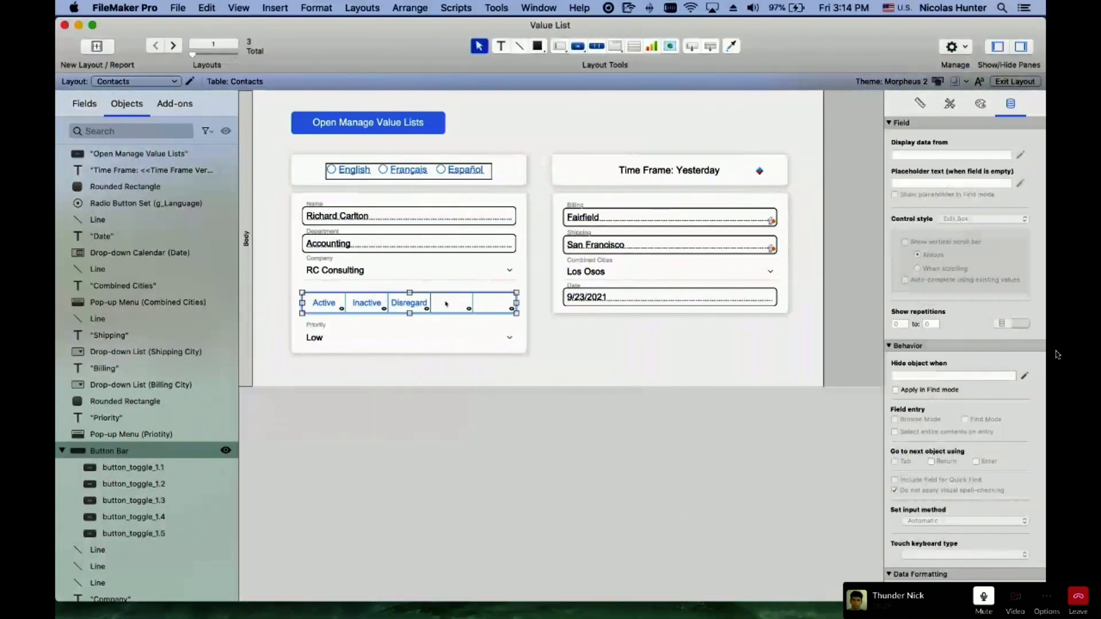
{"action": "left_click", "coordinate": [466, 306]}
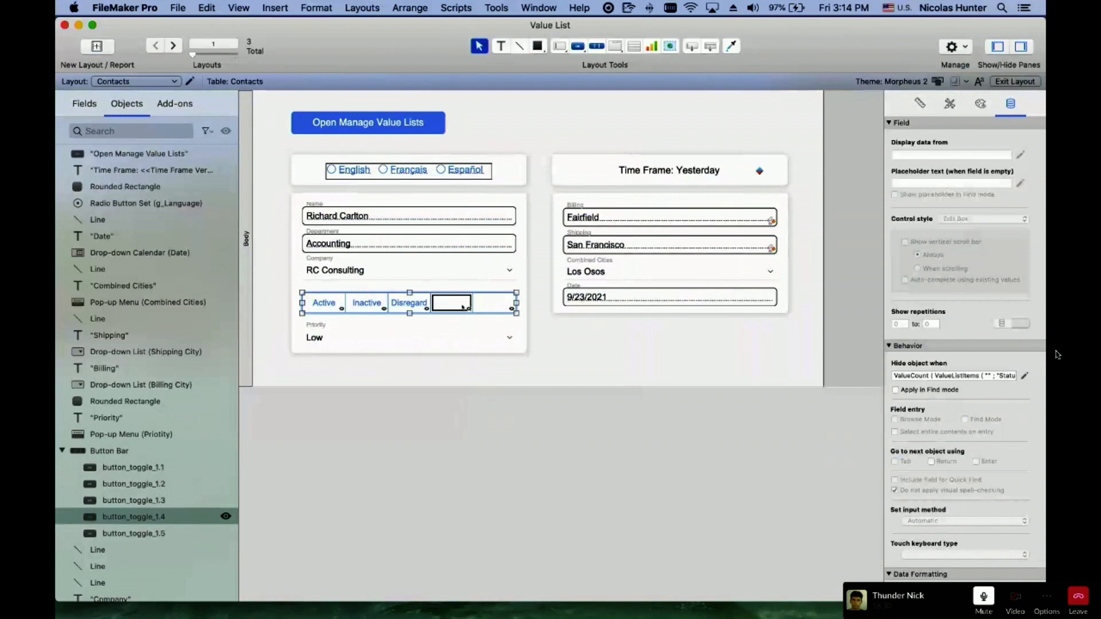
{"action": "left_click", "coordinate": [1024, 376]}
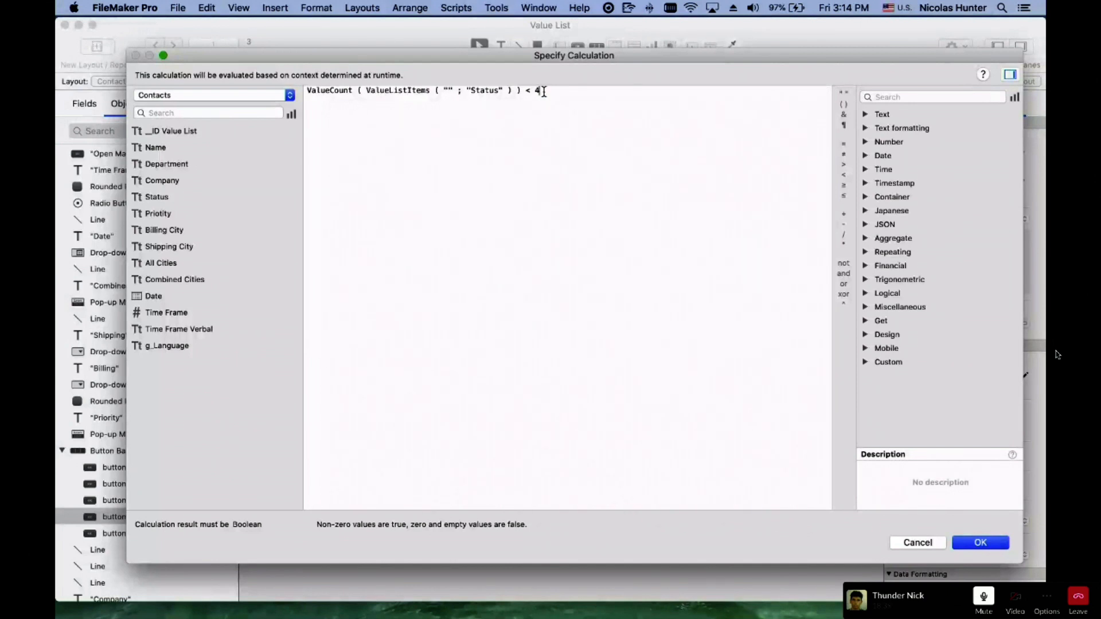
{"action": "left_click", "coordinate": [913, 543]}
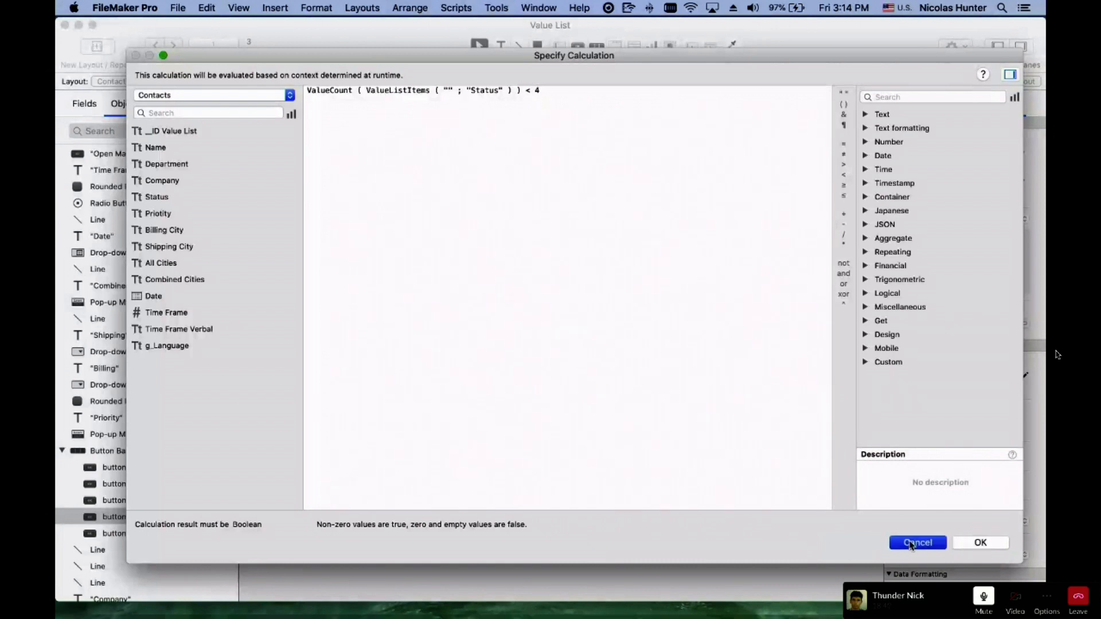
{"action": "left_click", "coordinate": [644, 437]}
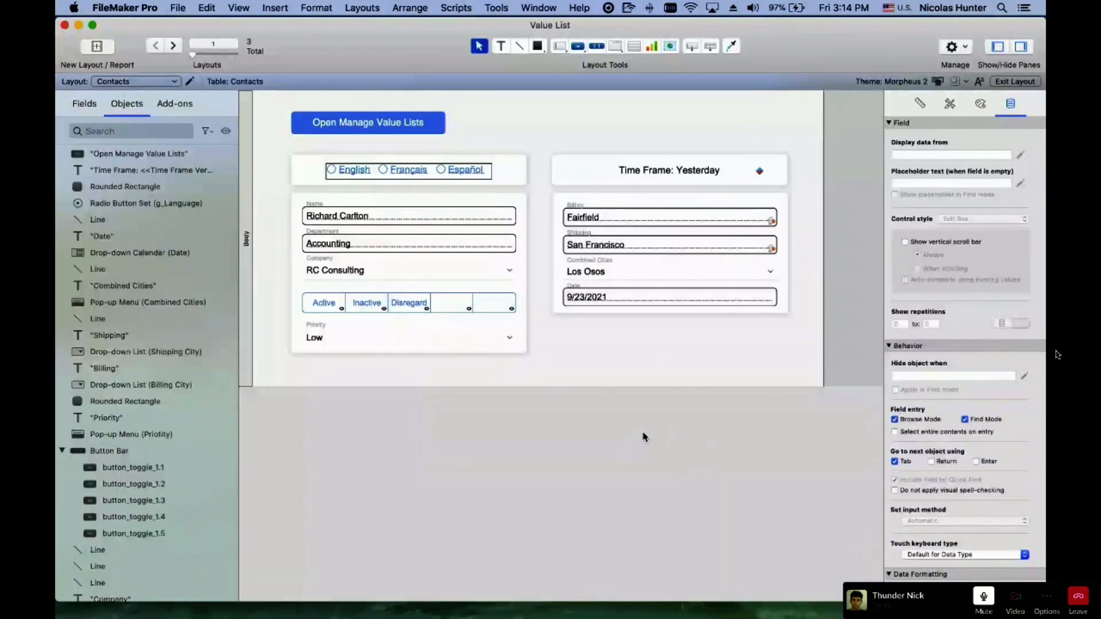
Set the hide condition of the whole status button bar to 1 and view the layout in Browse mode
{"action": "left_click", "coordinate": [449, 304]}
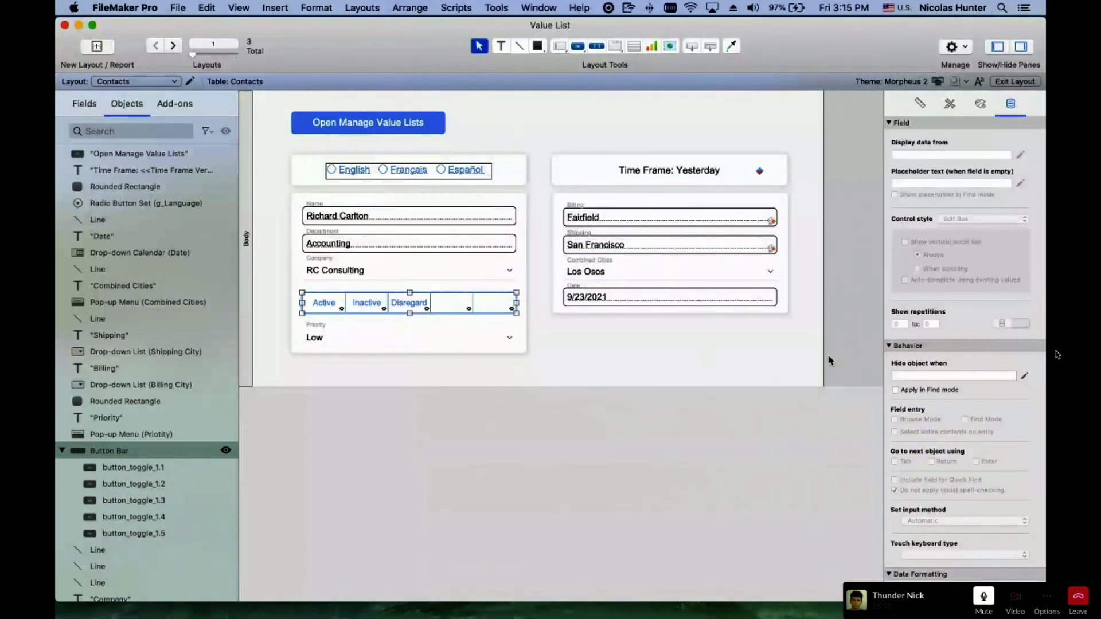
{"action": "left_click", "coordinate": [484, 323]}
{"action": "left_click", "coordinate": [486, 309]}
{"action": "left_click", "coordinate": [946, 376]}
{"action": "type", "text": "1"}
{"action": "left_click", "coordinate": [450, 461]}
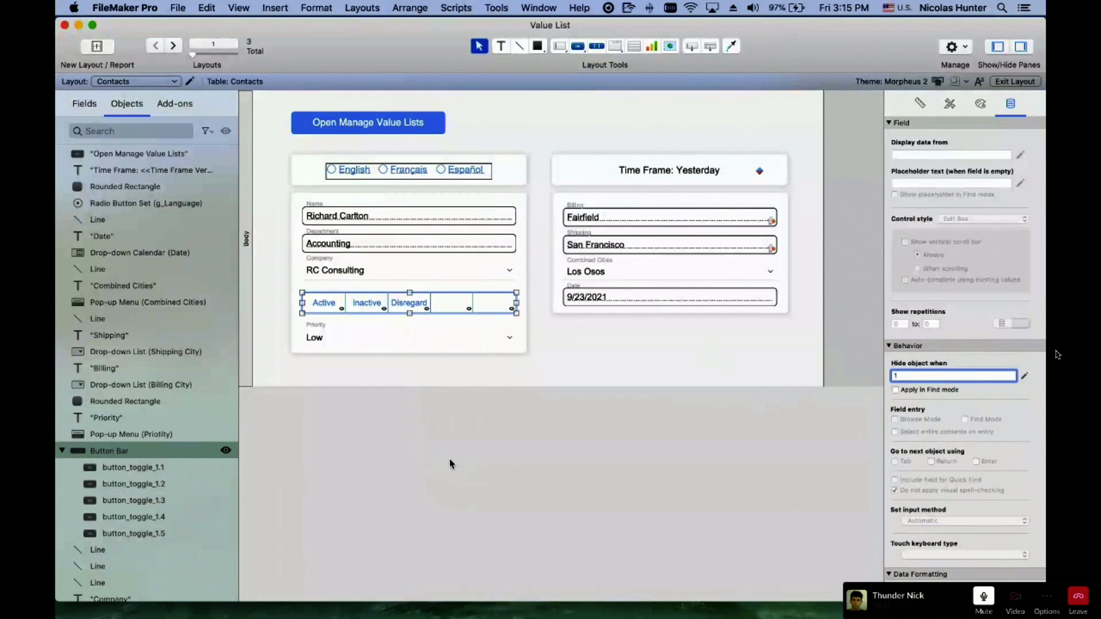
{"action": "key", "text": "super+b"}
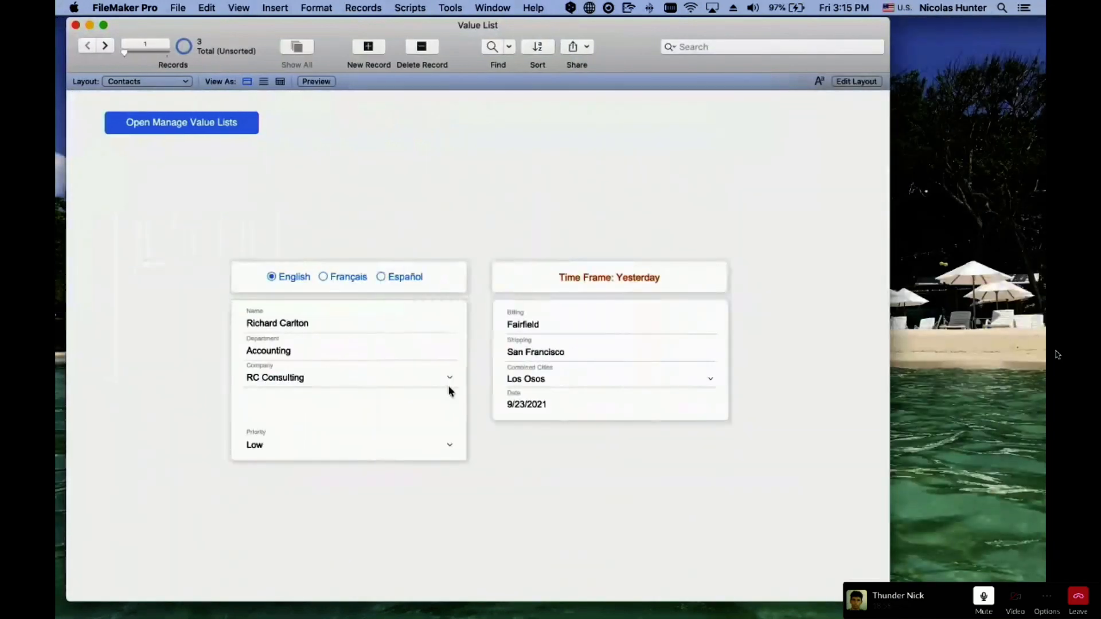
Set the hide condition of the whole status button bar to 0 and view it in Browse mode
{"action": "key", "text": "super+l"}
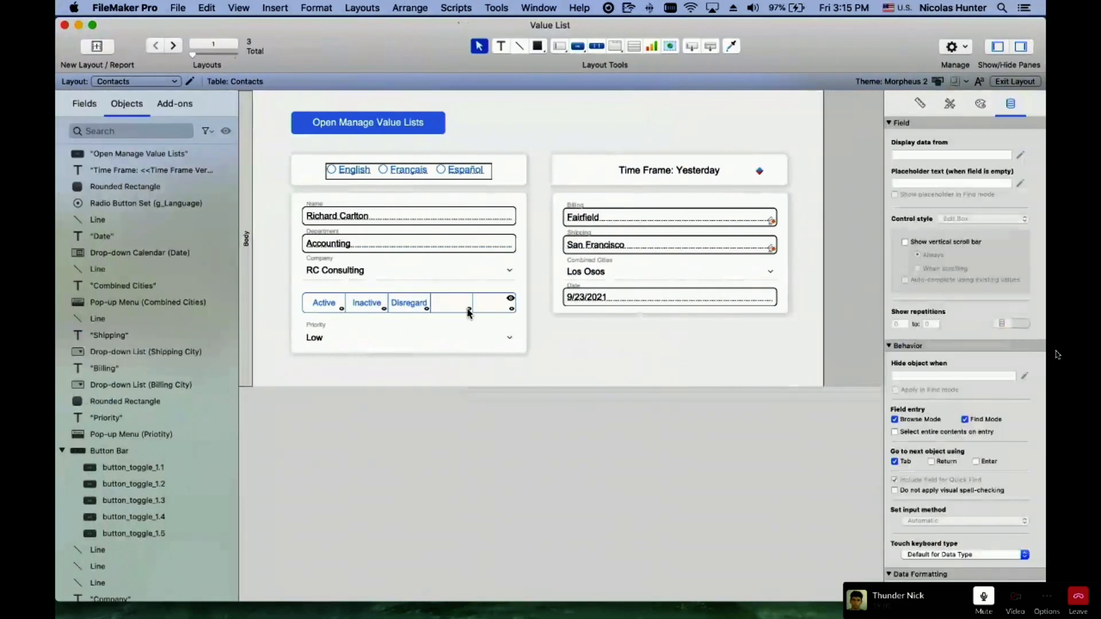
{"action": "left_click", "coordinate": [467, 312]}
{"action": "left_click", "coordinate": [942, 377]}
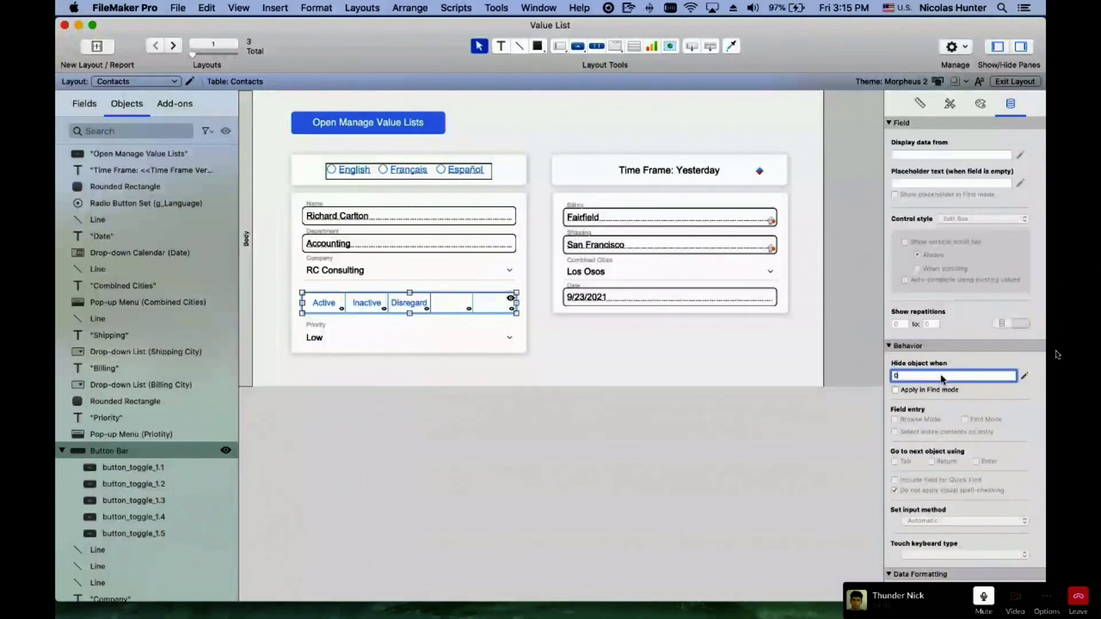
{"action": "key", "text": "super+b"}
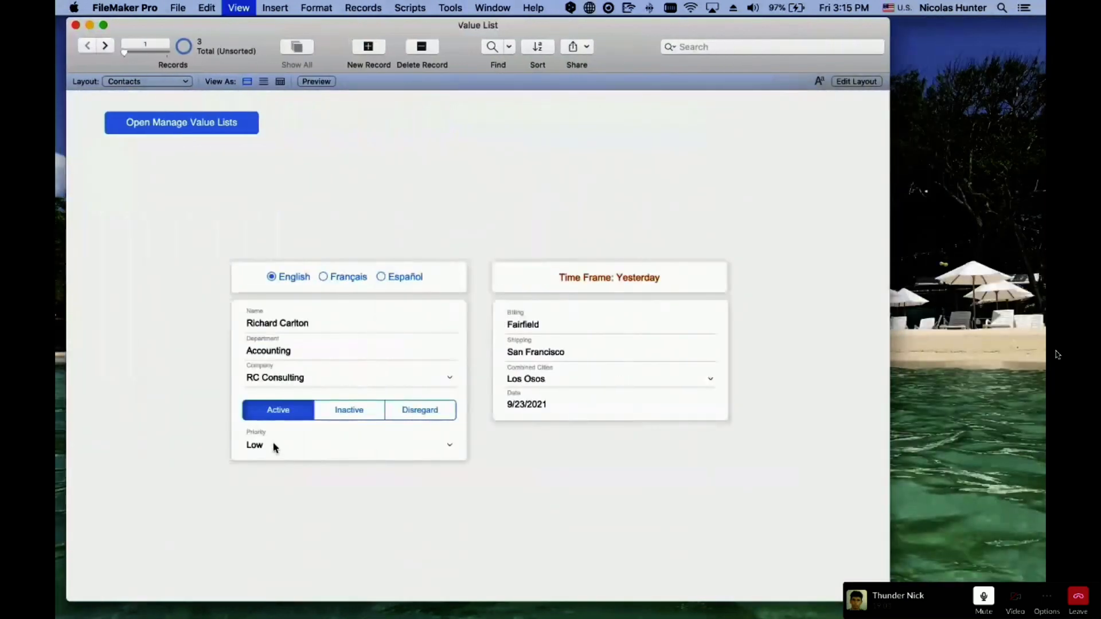
Clear the hide condition of the whole status button bar in Layout mode and check its calculation editor
{"action": "key", "text": "super+l"}
{"action": "left_click", "coordinate": [509, 310]}
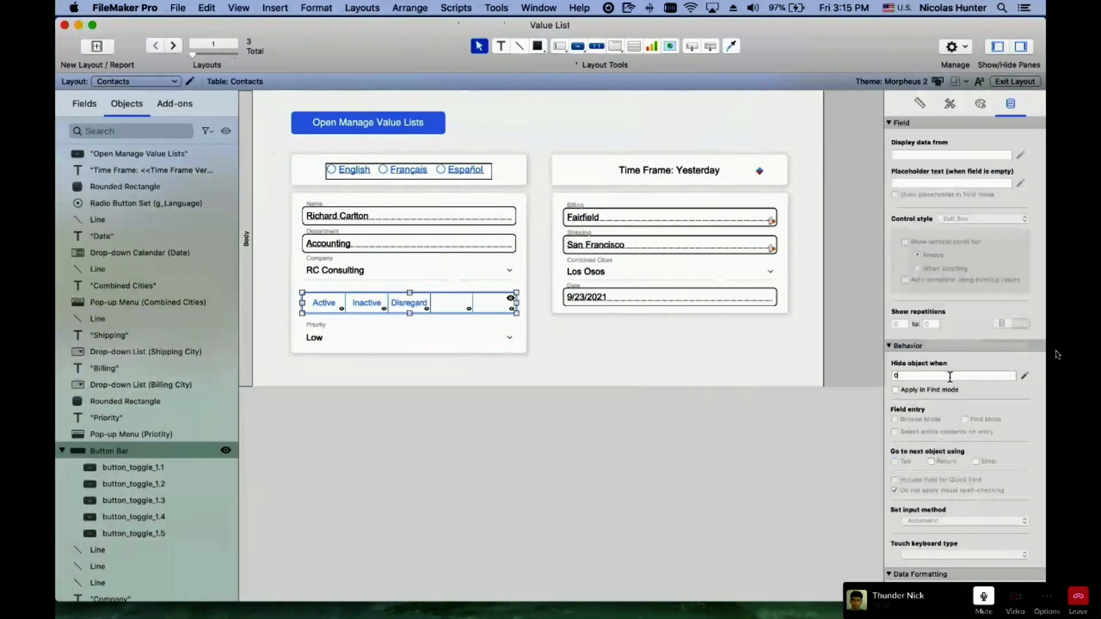
{"action": "left_click", "coordinate": [949, 377]}
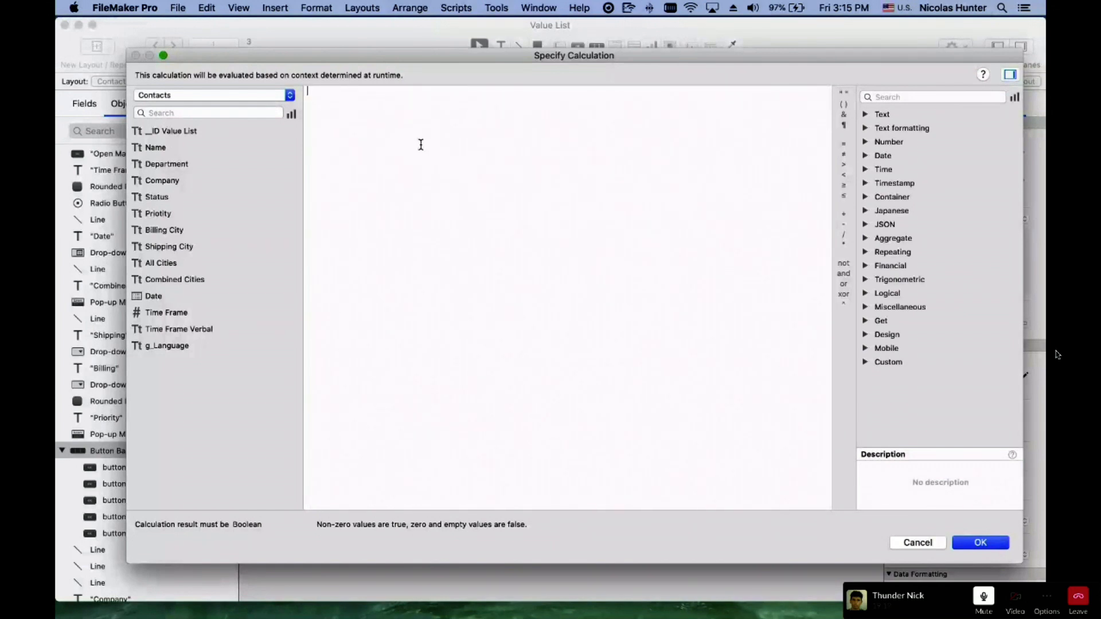
{"action": "key", "text": "Escape"}
Compare the full hide calculations of the button bar's fourth and Disregard segments, closing each without changes
{"action": "left_click", "coordinate": [437, 304]}
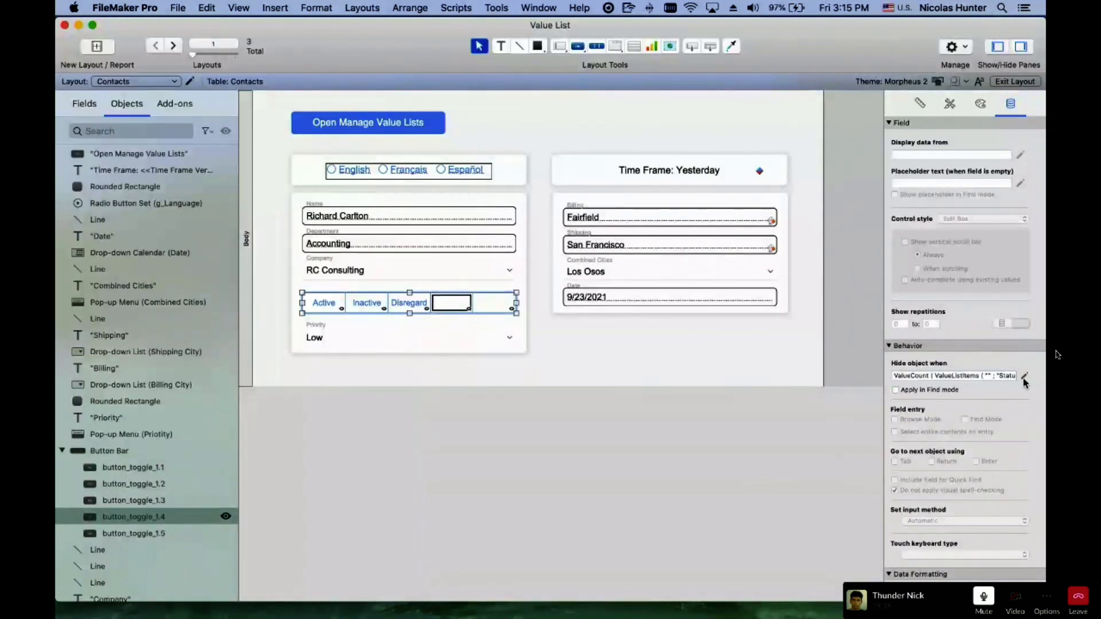
{"action": "left_click", "coordinate": [946, 377]}
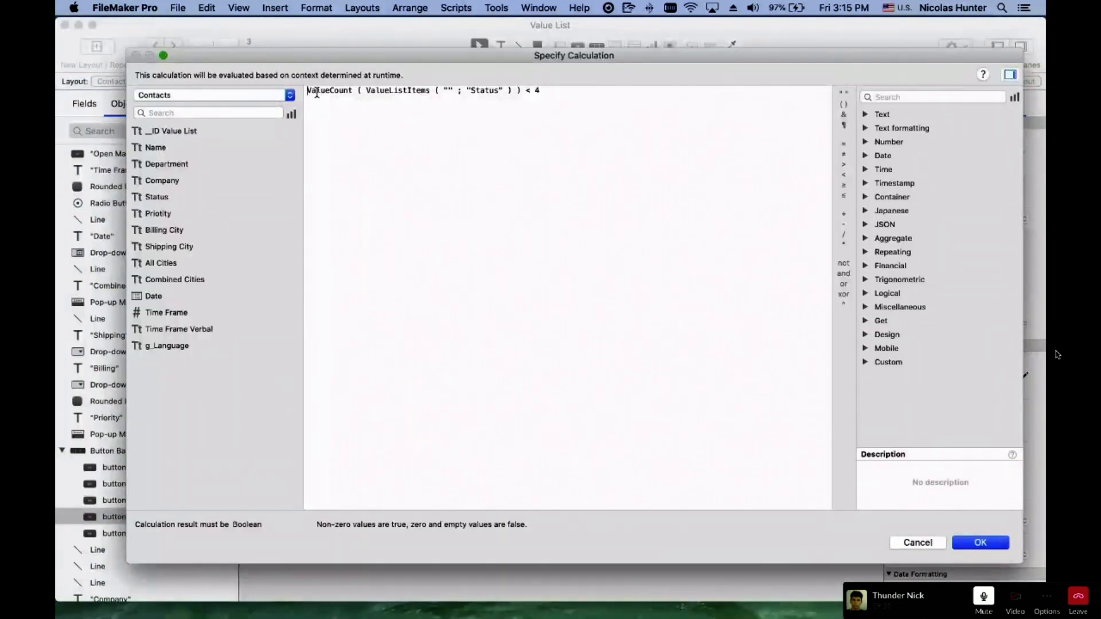
{"action": "left_click_drag", "start_coordinate": [548, 90], "coordinate": [297, 92]}
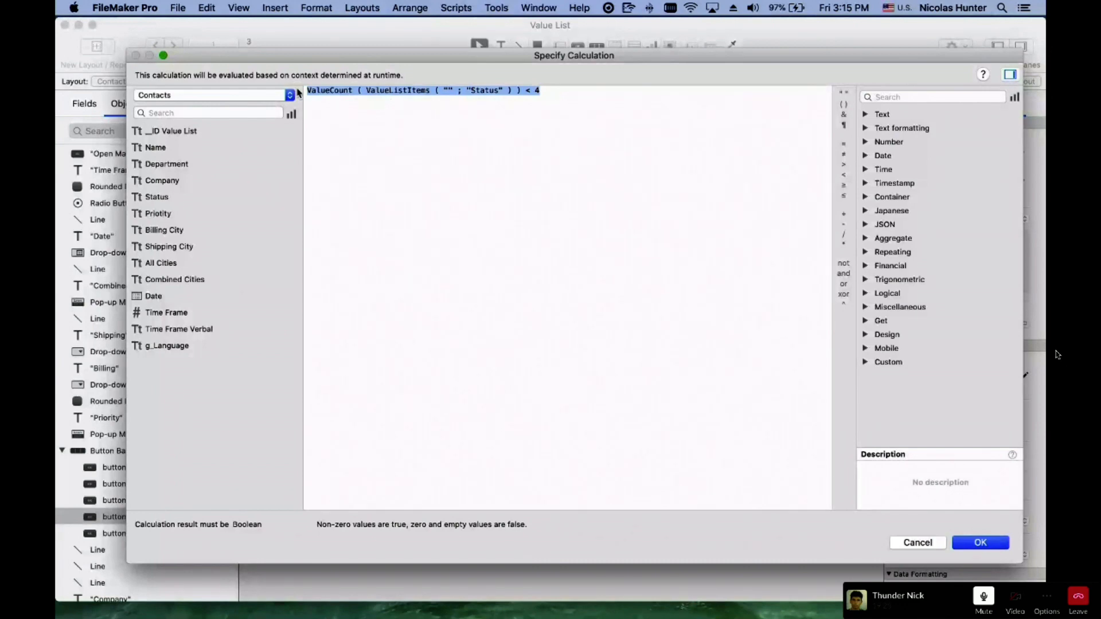
{"action": "key", "text": "Escape"}
{"action": "key", "text": "shift+Tab"}
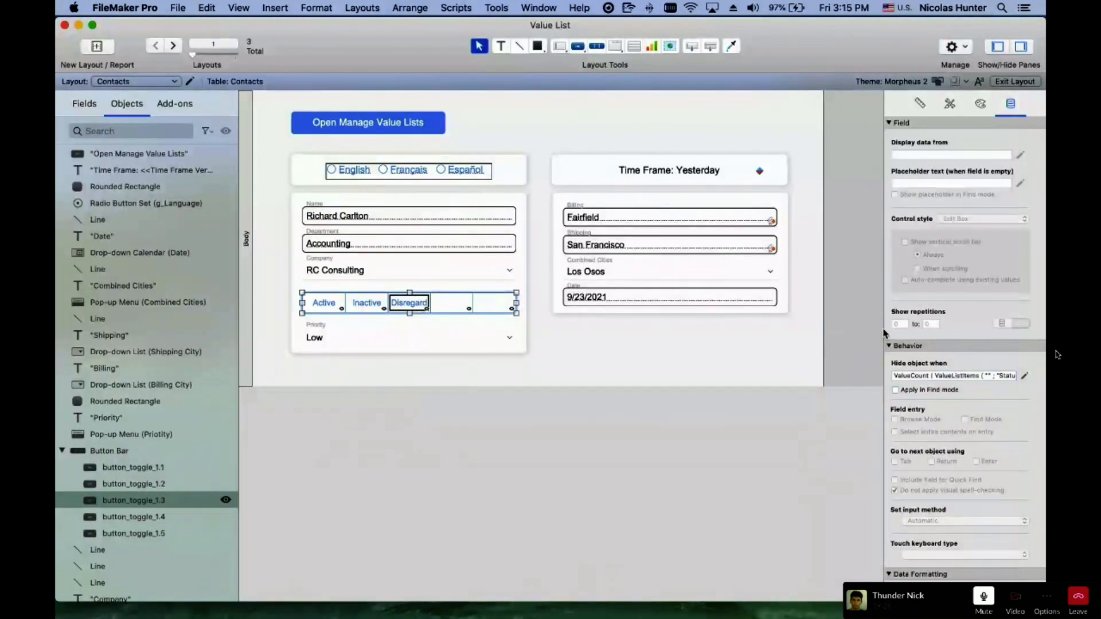
{"action": "left_click", "coordinate": [1025, 375]}
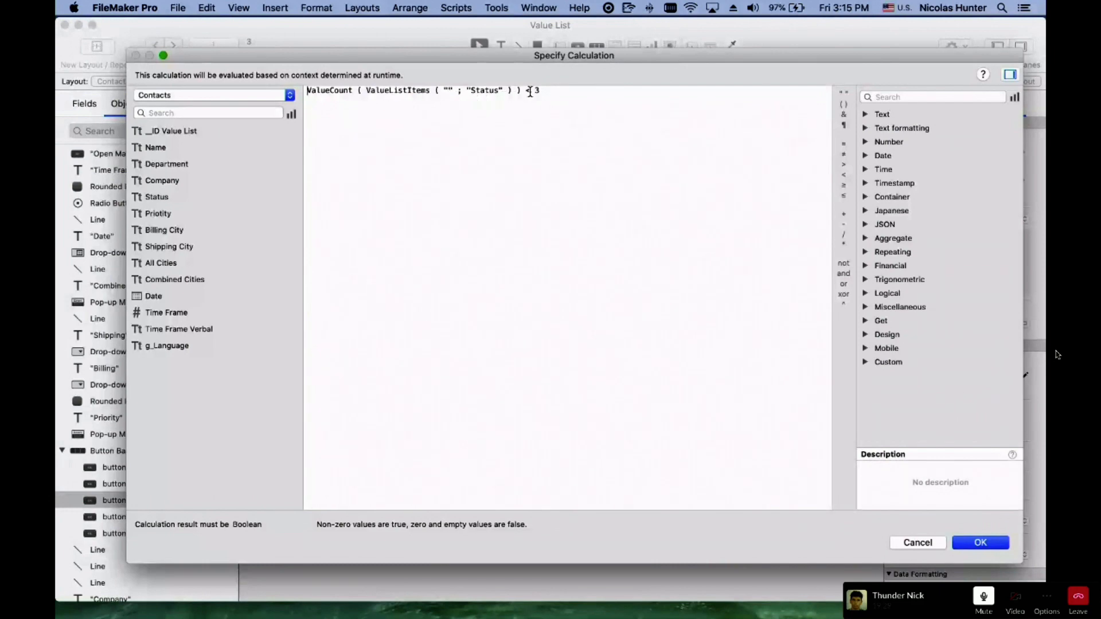
{"action": "left_click_drag", "start_coordinate": [575, 98], "coordinate": [283, 96]}
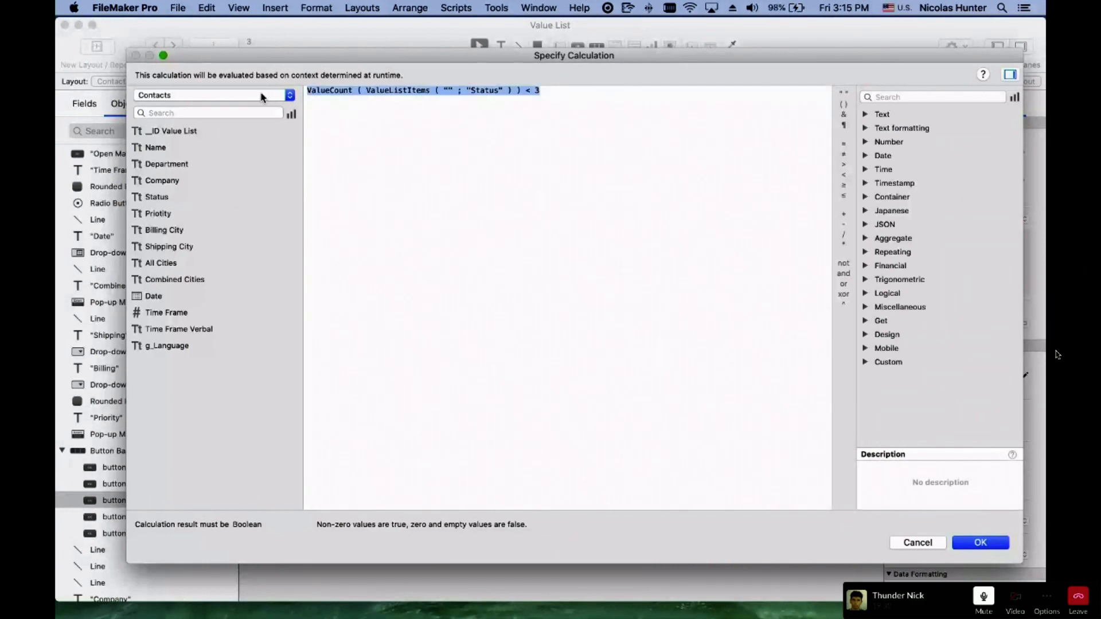
{"action": "key", "text": "Escape"}
{"action": "left_click", "coordinate": [717, 445]}
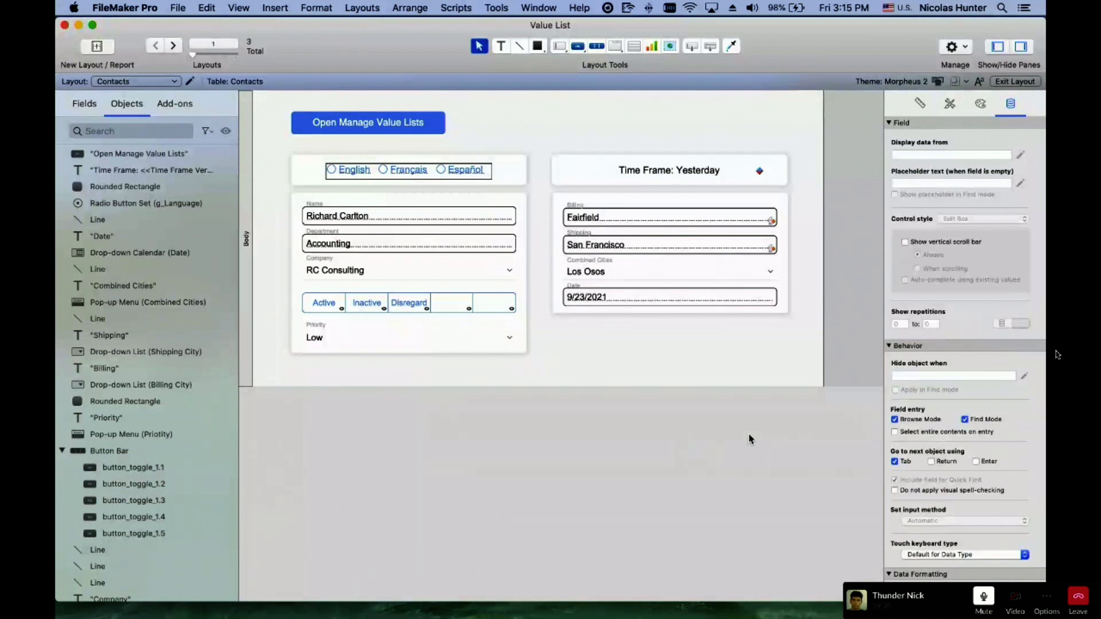
Examine the Disregard segment's hide calculation again, cancel it, and view the layout in Browse mode
{"action": "left_click", "coordinate": [461, 305]}
{"action": "left_click", "coordinate": [411, 307]}
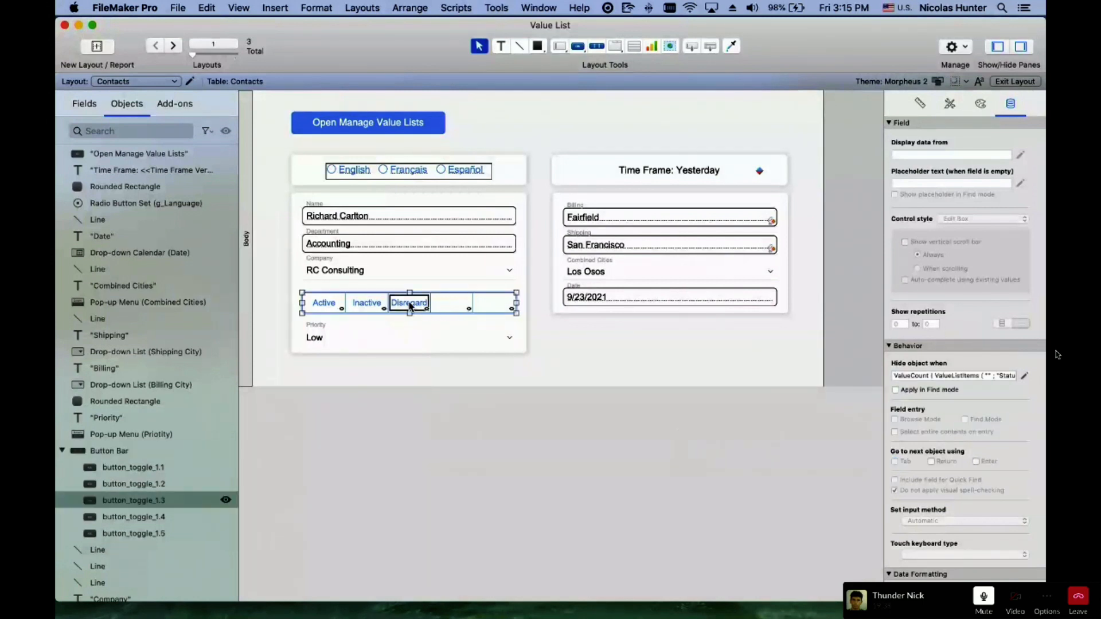
{"action": "left_click", "coordinate": [1024, 377]}
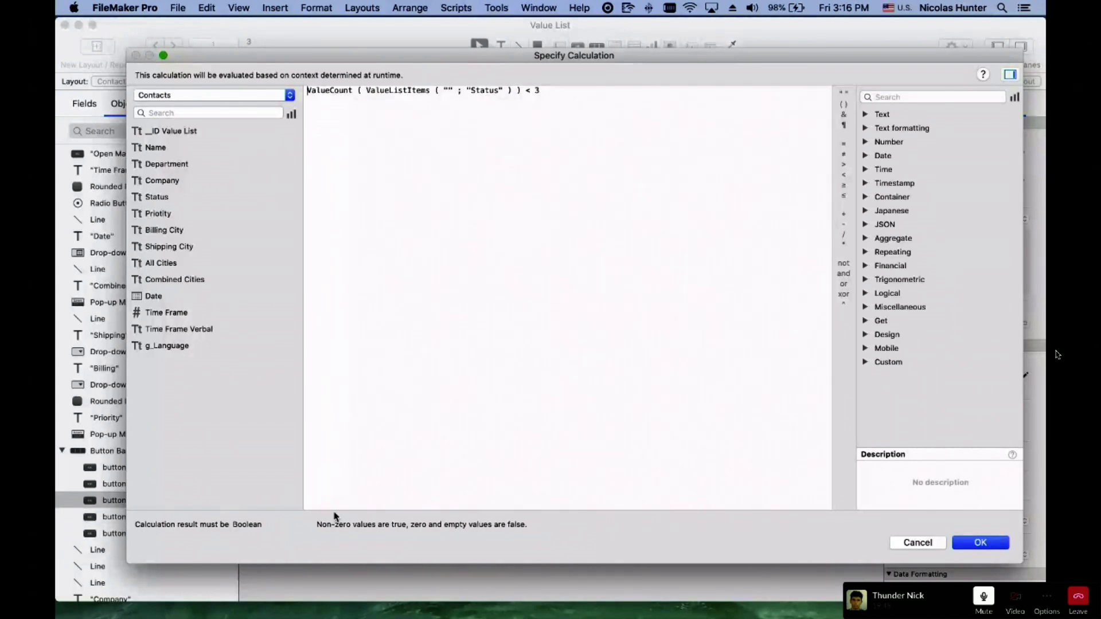
{"action": "left_click", "coordinate": [918, 543]}
{"action": "left_click", "coordinate": [648, 447]}
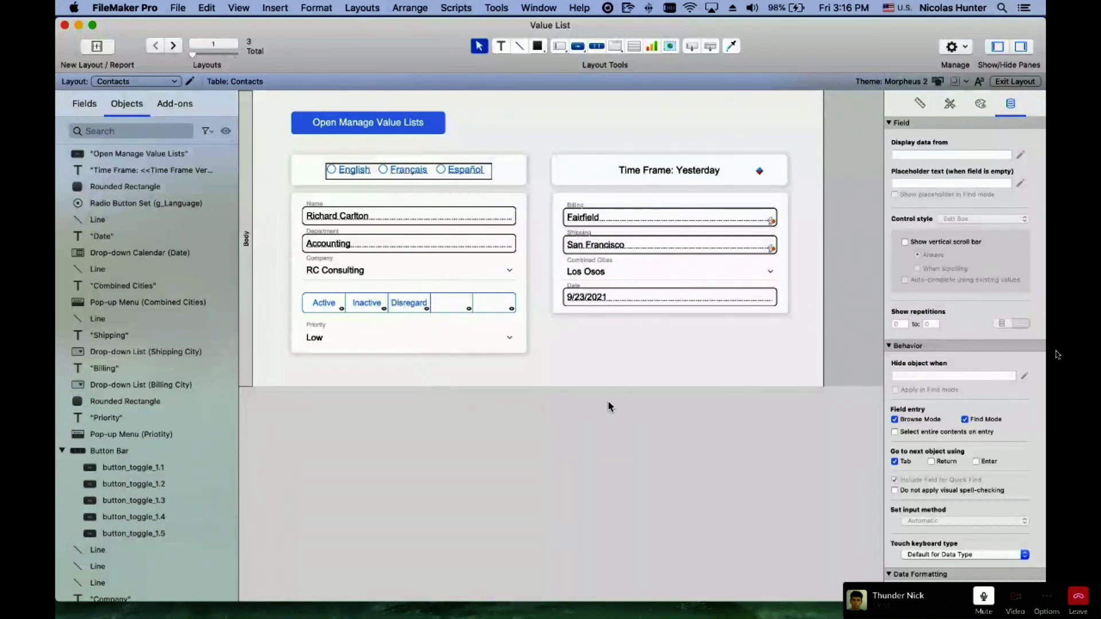
{"action": "key", "text": "super+b"}
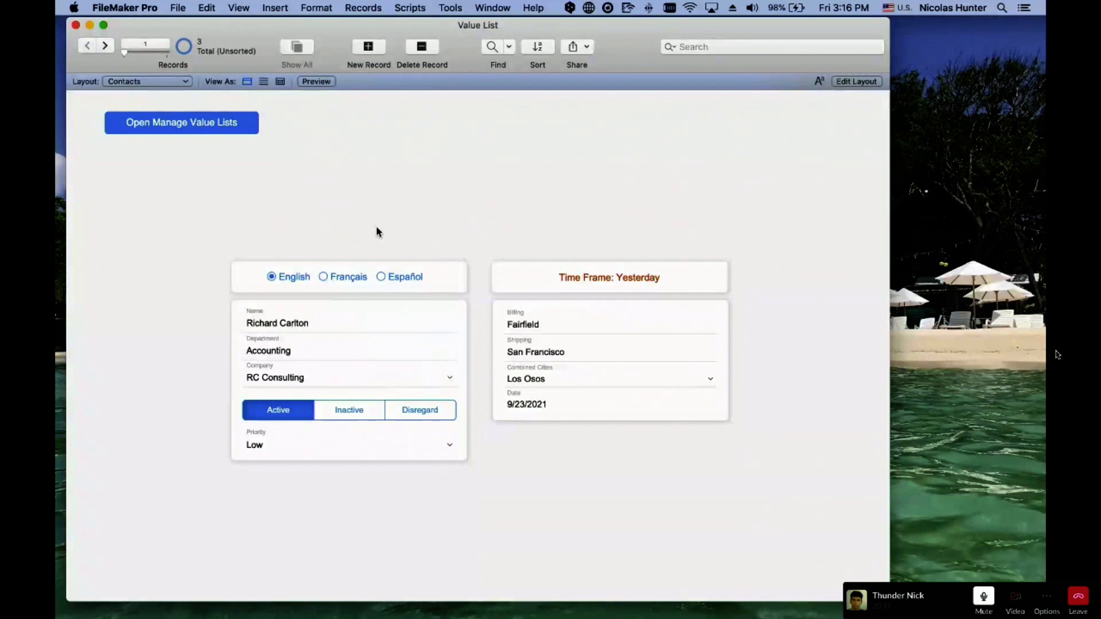
Review the file's defined value lists and close the overview without changes
{"action": "left_click", "coordinate": [182, 8]}
{"action": "mouse_move", "coordinate": [310, 120]}
{"action": "left_click", "coordinate": [385, 147]}
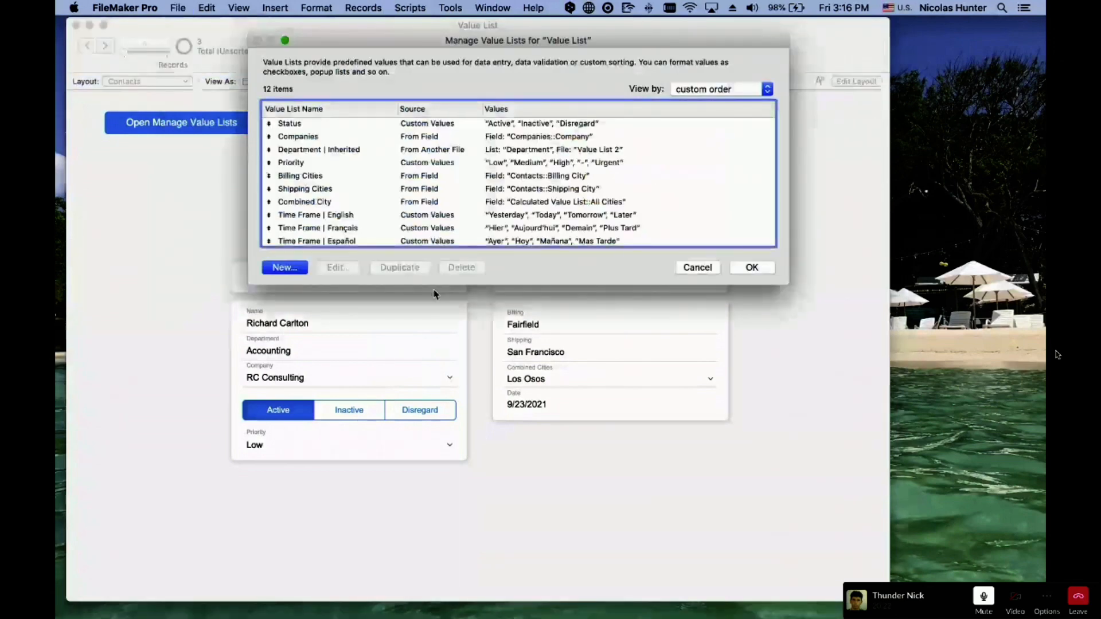
{"action": "key", "text": "Escape"}
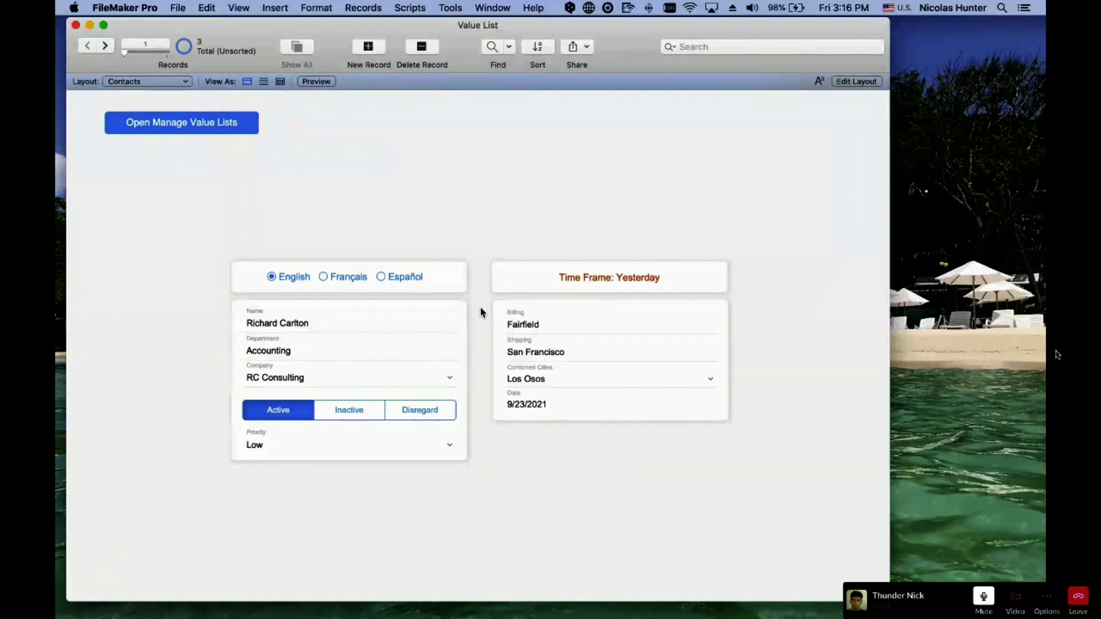
Try entering $$ as an additional custom value in the Status value list, then cancel the edit
{"action": "left_click", "coordinate": [183, 6]}
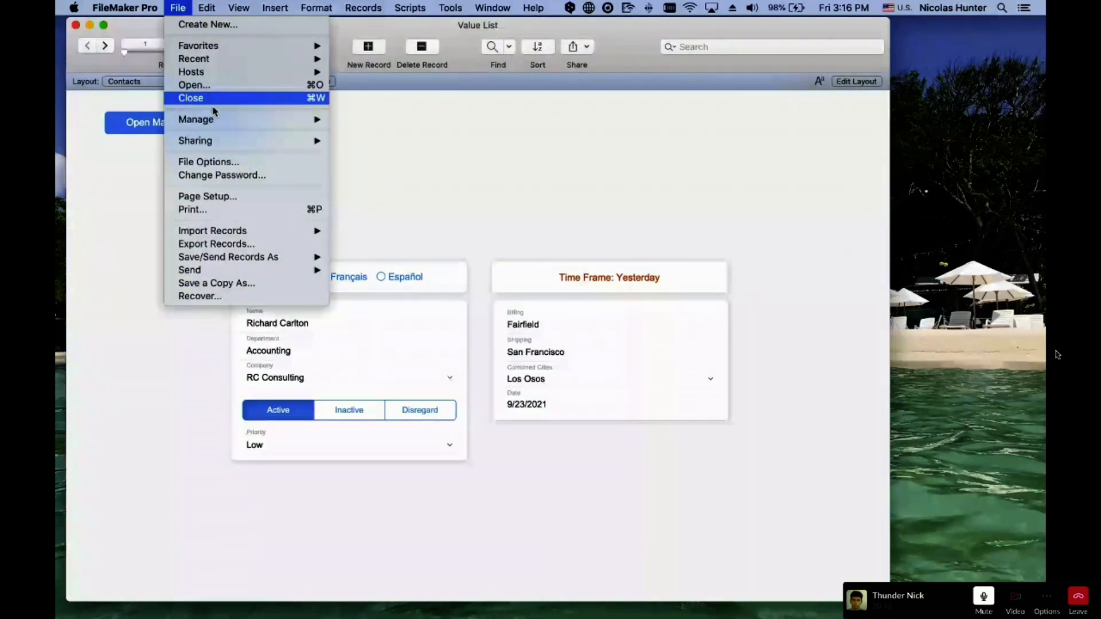
{"action": "left_click", "coordinate": [317, 125]}
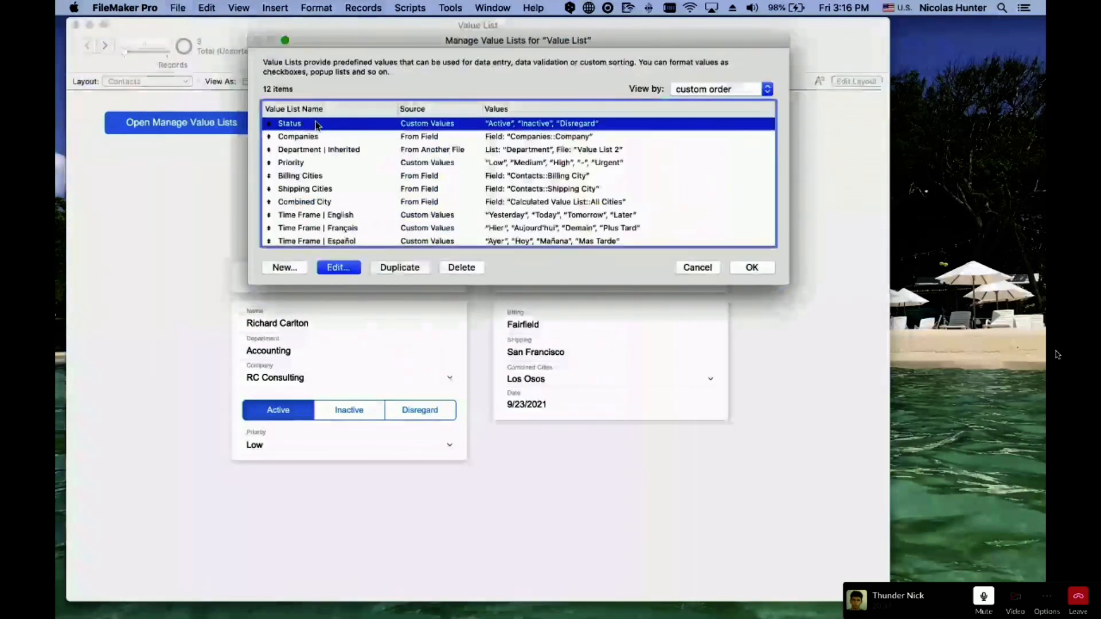
{"action": "double_click", "coordinate": [317, 125]}
{"action": "left_click", "coordinate": [490, 387]}
{"action": "type", "text": "$$"}
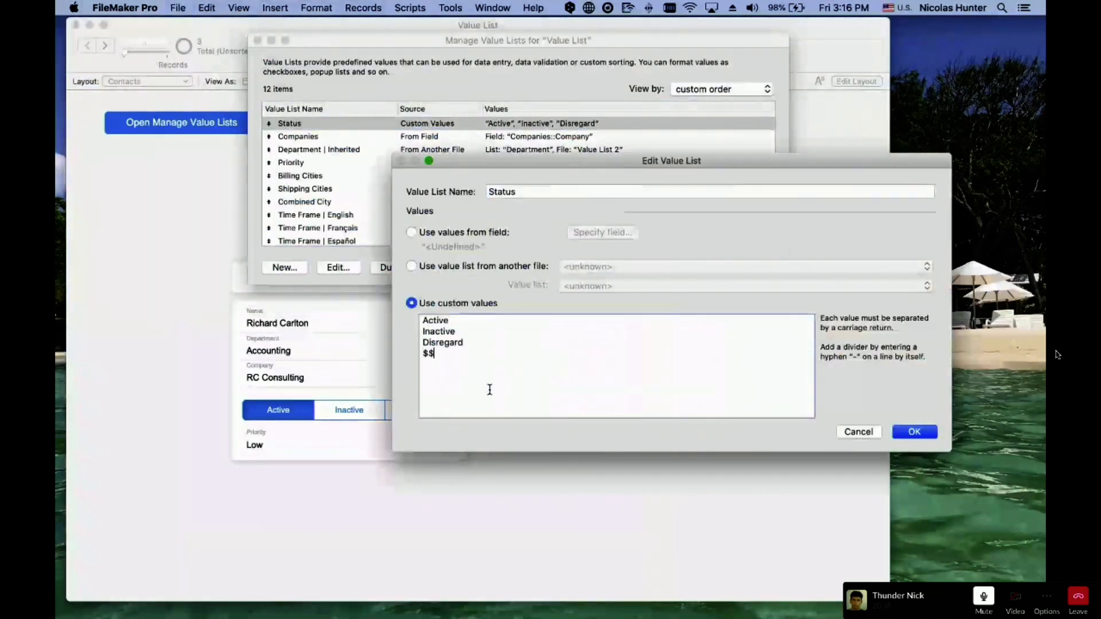
{"action": "key", "text": "Escape"}
{"action": "key", "text": "Escape"}
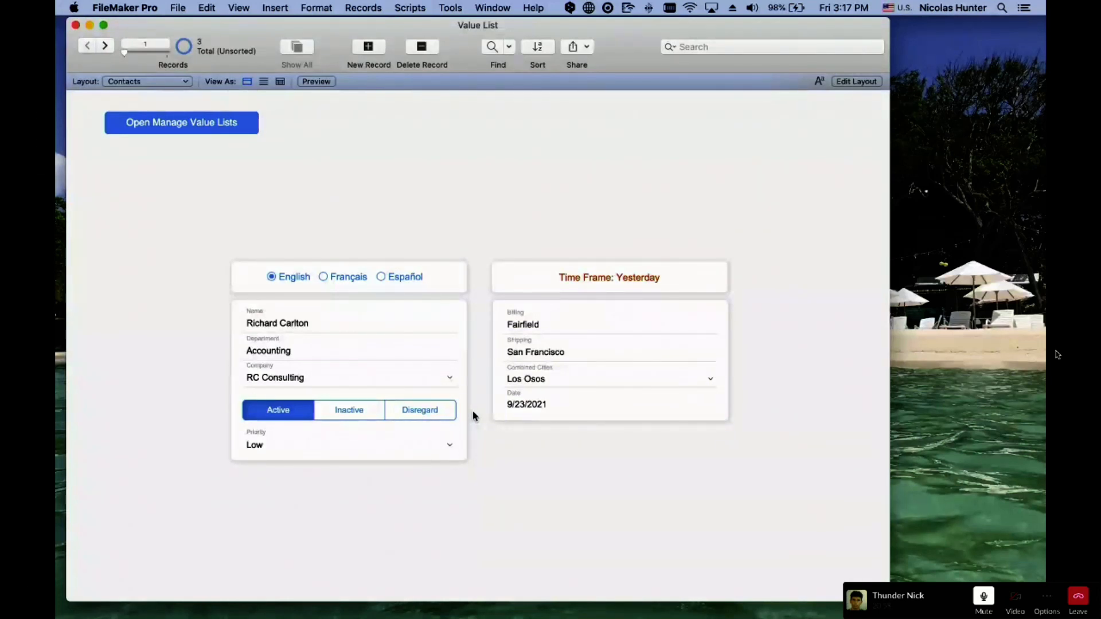
Create a new database file named Value Test and move its window over the existing Value List window
{"action": "left_click", "coordinate": [171, 5]}
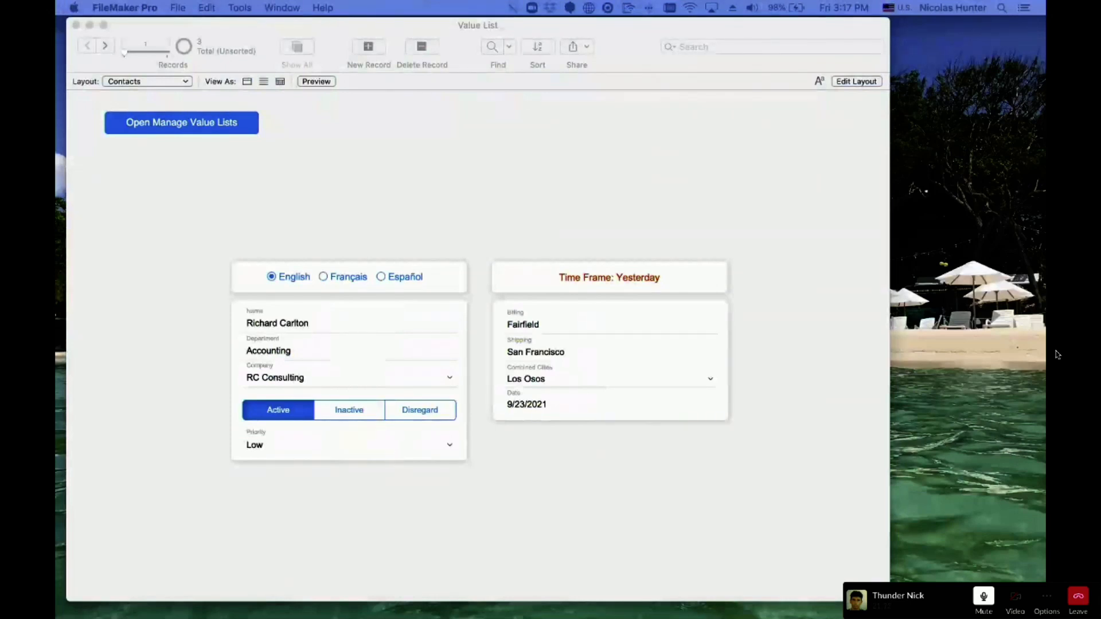
{"action": "key", "text": "super+shift+d"}
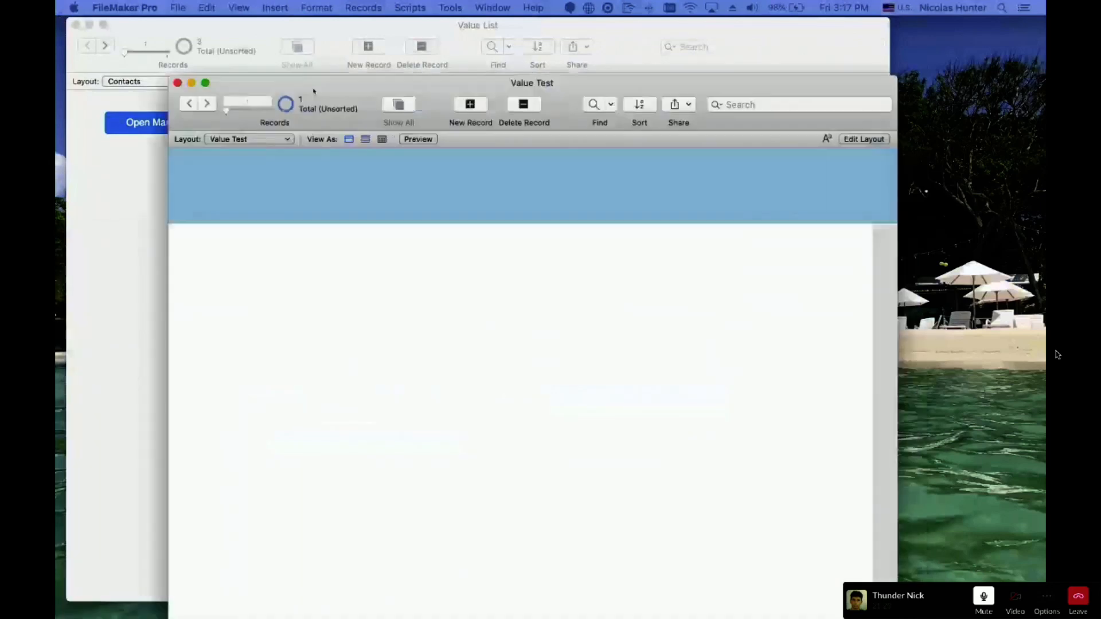
{"action": "left_click_drag", "start_coordinate": [264, 50], "coordinate": [250, 36]}
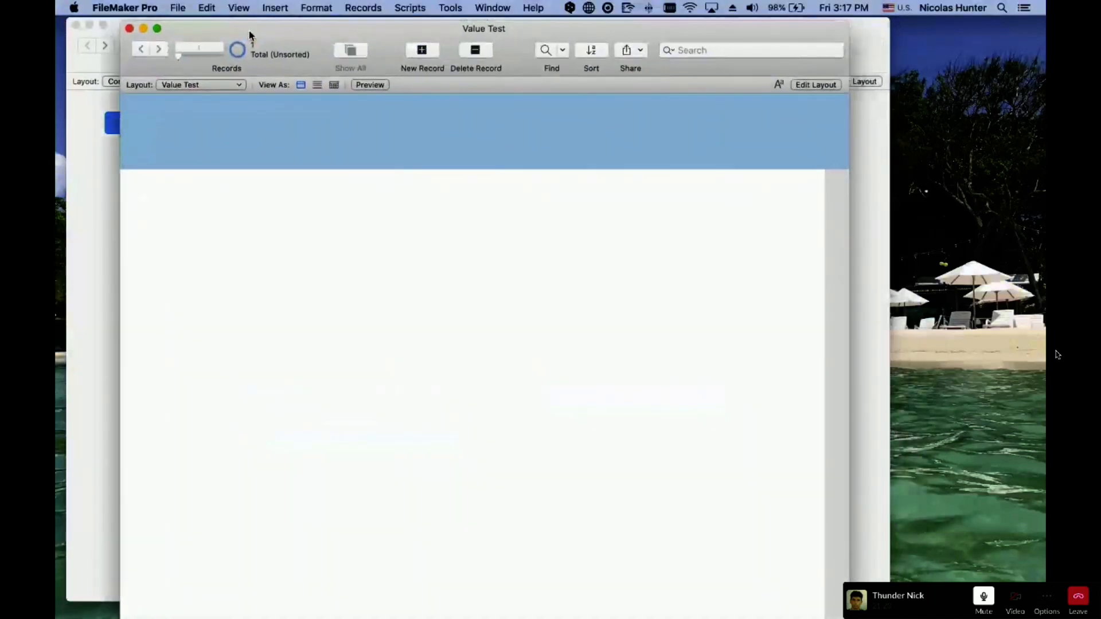
Delete the Top Navigation part from the Value Test layout and save the layout
{"action": "key", "text": "super+l"}
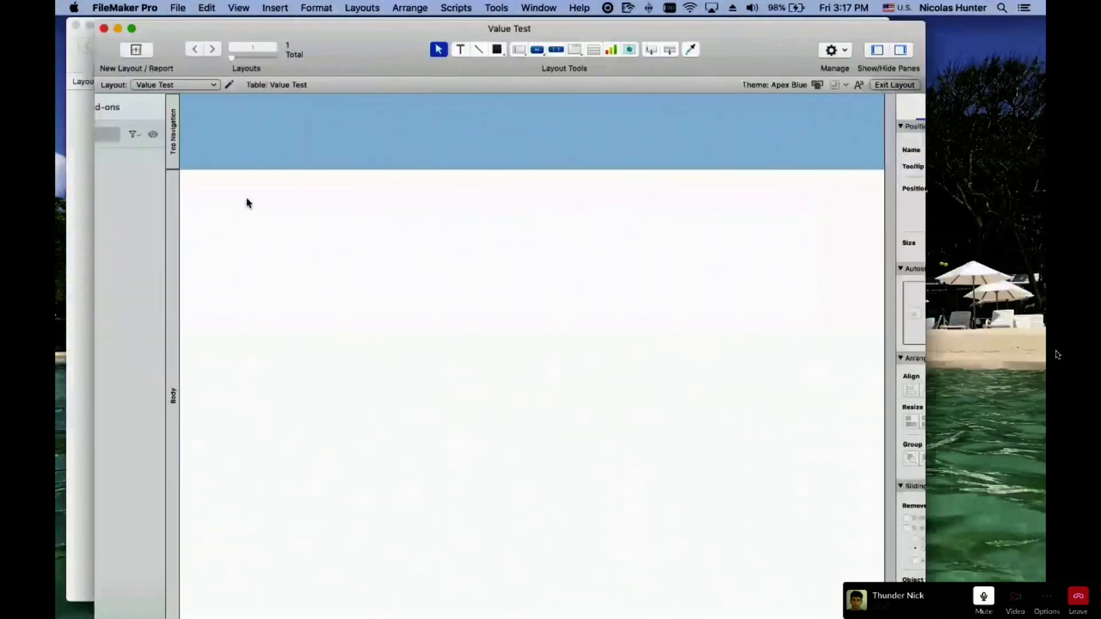
{"action": "left_click", "coordinate": [250, 136]}
{"action": "key", "text": "BackSpace"}
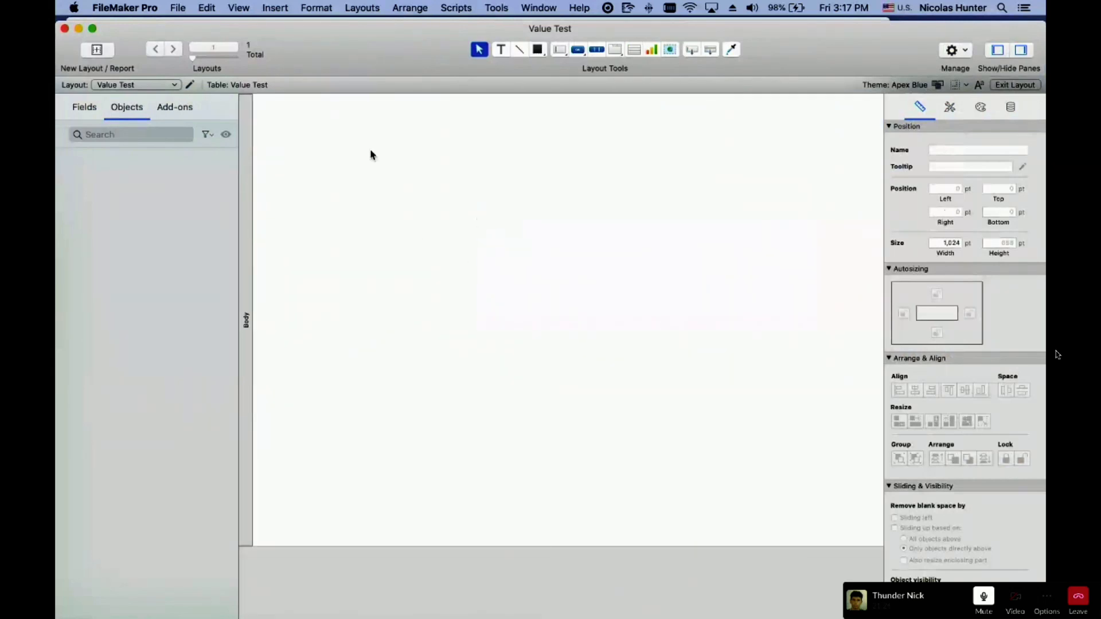
{"action": "key", "text": "super+s"}
Delete all the default fields from the Value Test table
{"action": "key", "text": "super+shift+d"}
{"action": "key", "text": "super+a"}
{"action": "key", "text": "BackSpace"}
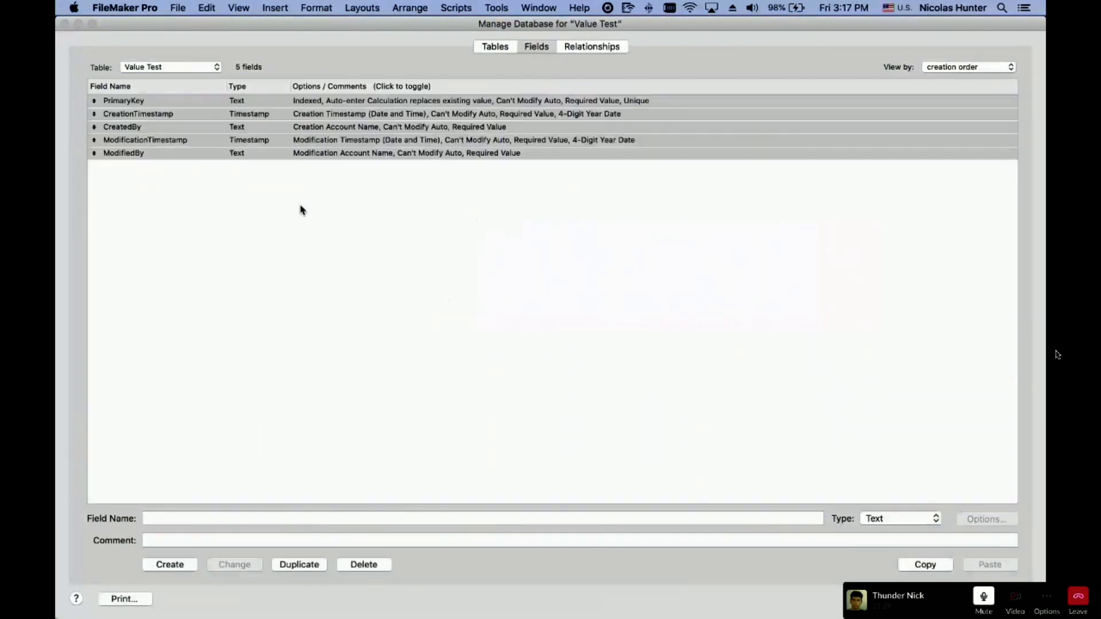
{"action": "left_click", "coordinate": [281, 145]}
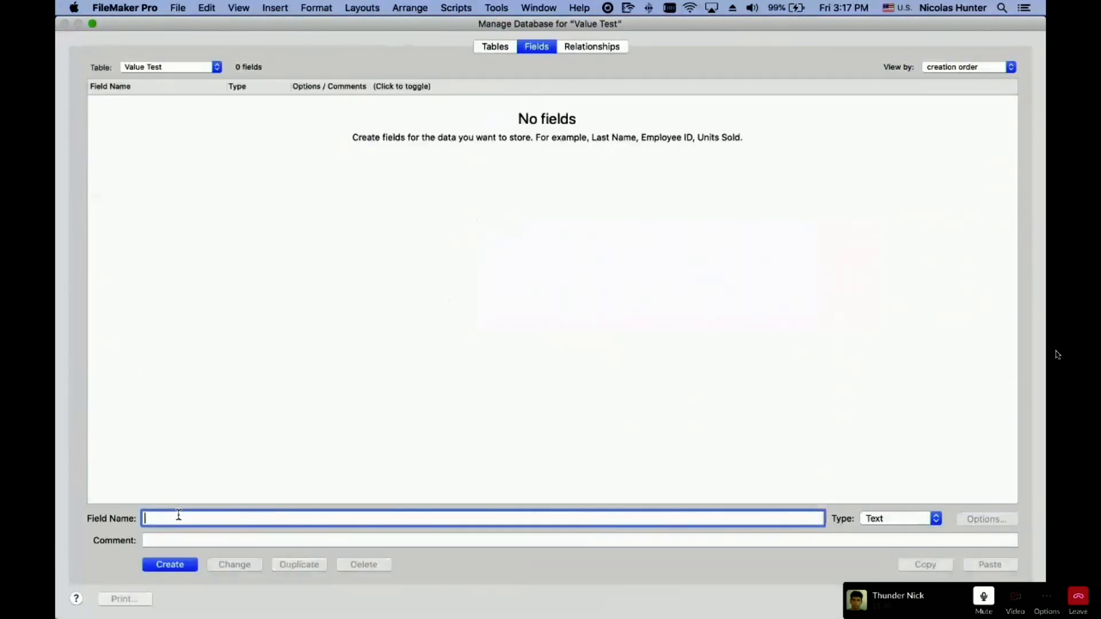
Create a text field named Value in the Value Test table and accept the database changes
{"action": "type", "text": "Value"}
{"action": "left_click", "coordinate": [166, 567]}
{"action": "left_click", "coordinate": [395, 298]}
{"action": "left_click", "coordinate": [991, 598]}
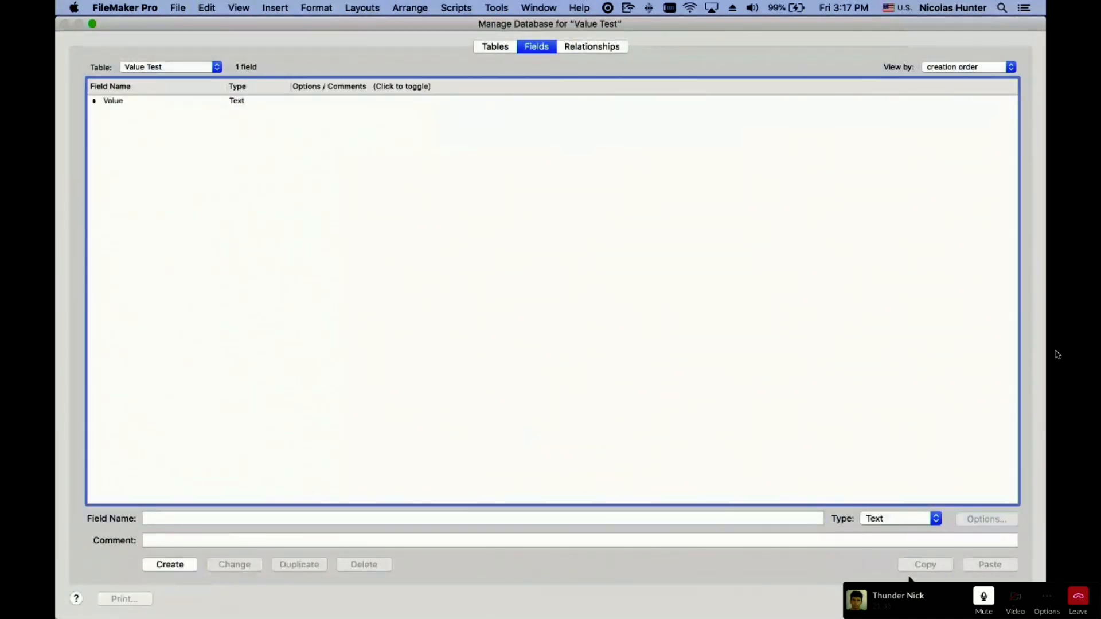
Show the Value Test records as a table, add the Value field as a column and widen it
{"action": "key", "text": "super+b"}
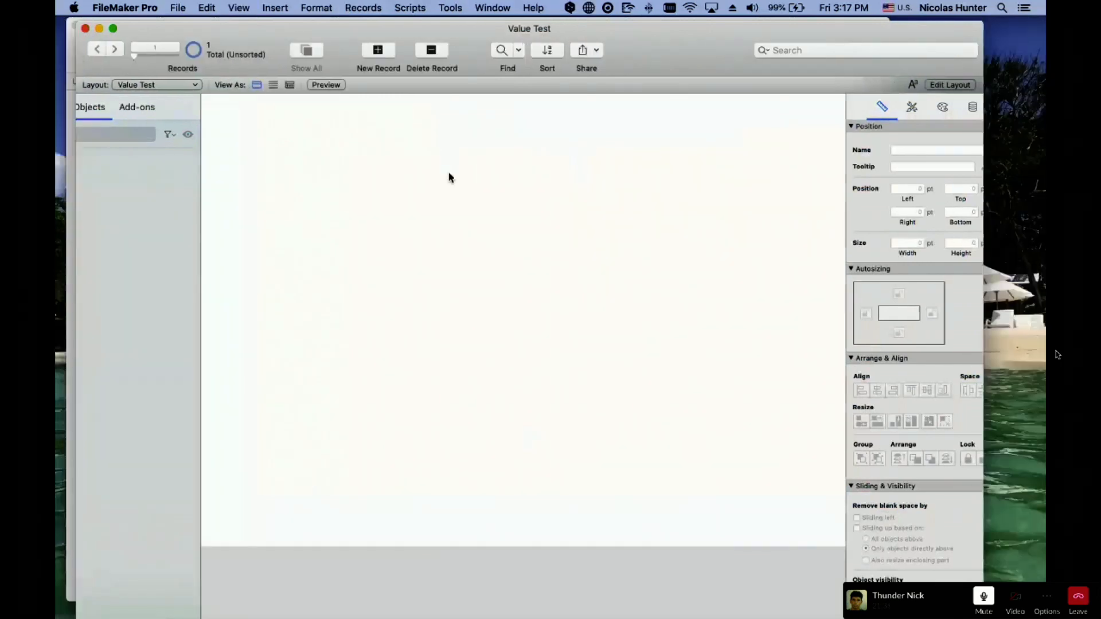
{"action": "left_click", "coordinate": [336, 86]}
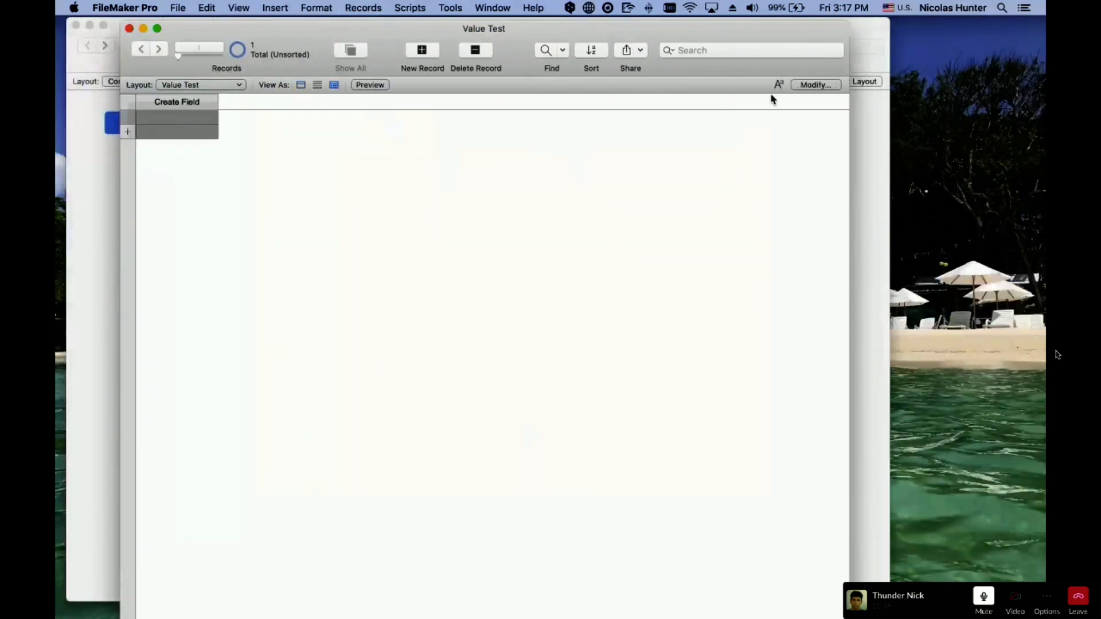
{"action": "left_click", "coordinate": [813, 86]}
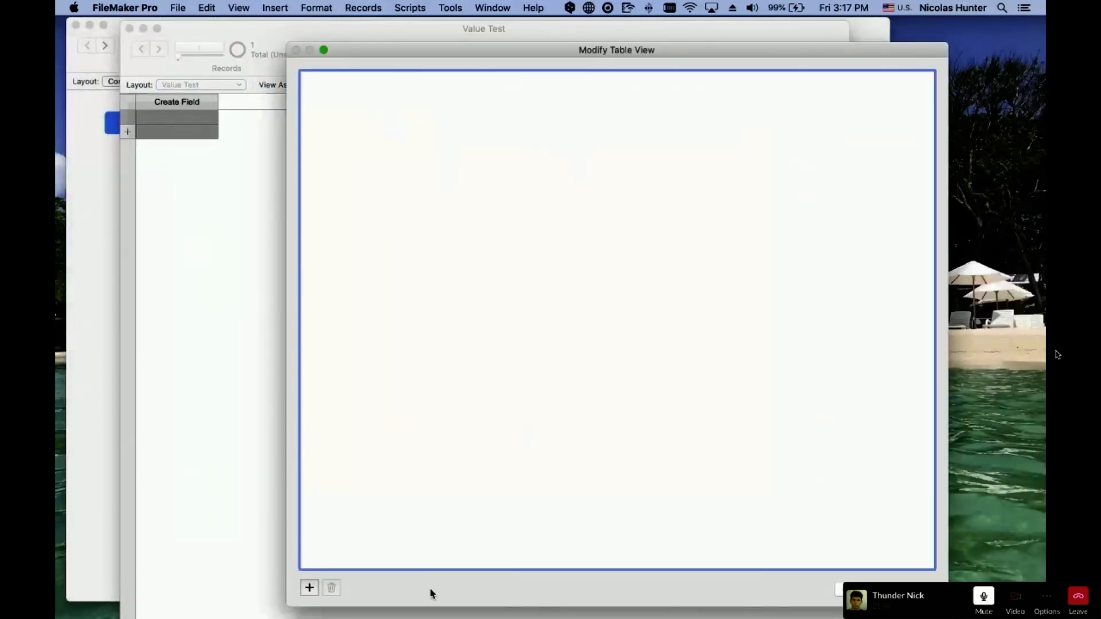
{"action": "left_click", "coordinate": [309, 588]}
{"action": "left_click", "coordinate": [324, 74]}
{"action": "double_click", "coordinate": [324, 74]}
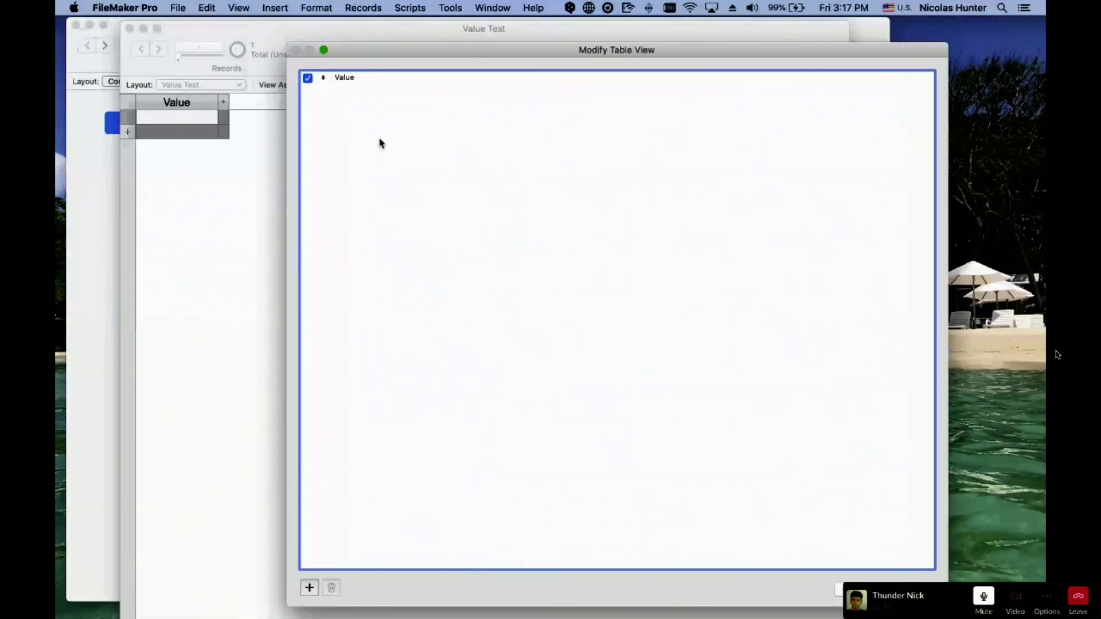
{"action": "key", "text": "Return"}
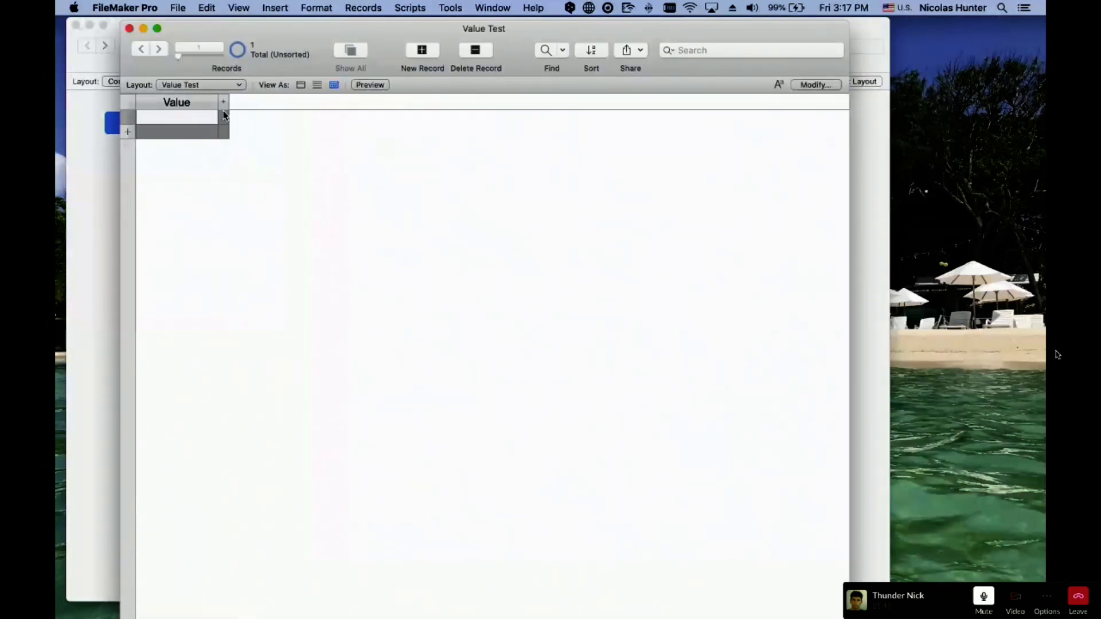
{"action": "left_click_drag", "start_coordinate": [219, 101], "coordinate": [339, 103]}
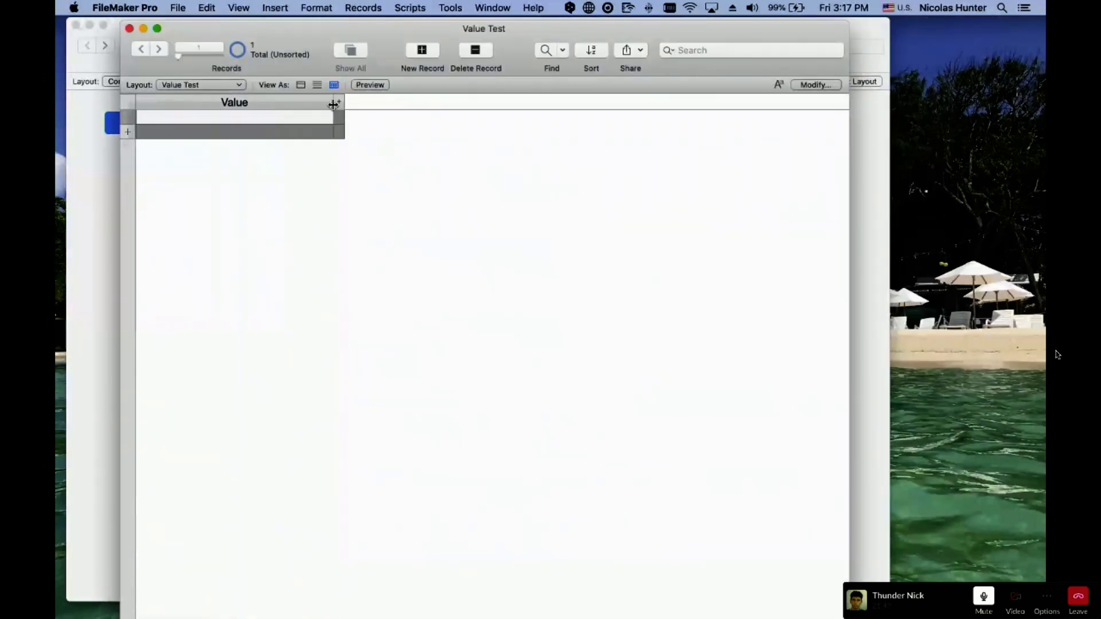
Place the Value field with its label near the top of the Value Test layout and enter the field in Browse mode
{"action": "key", "text": "super+l"}
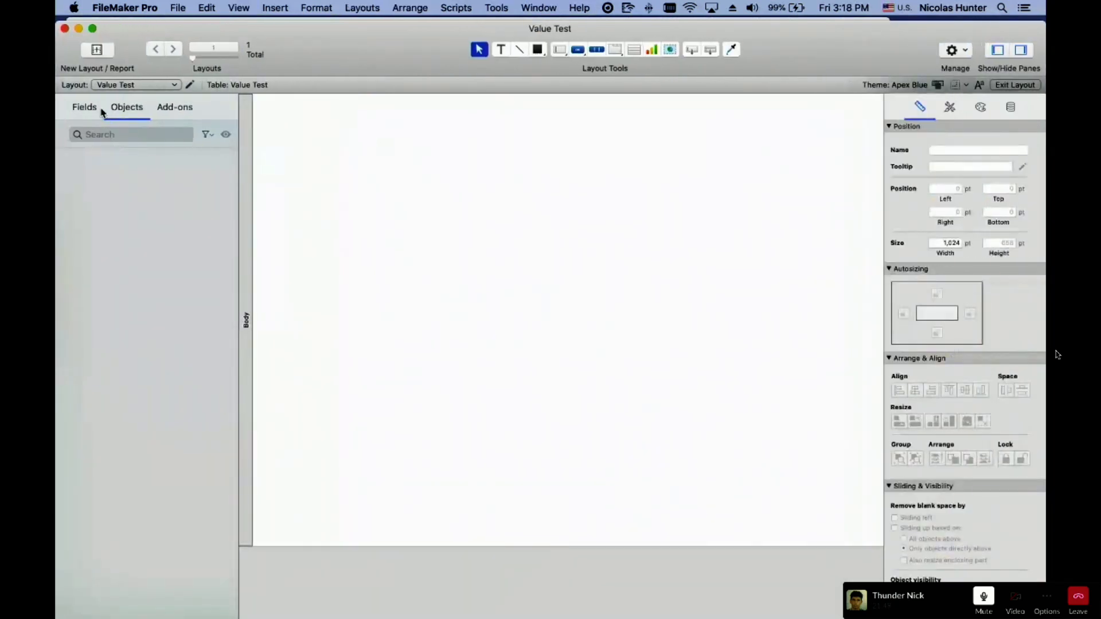
{"action": "left_click", "coordinate": [83, 107]}
{"action": "left_click", "coordinate": [122, 175]}
{"action": "left_click_drag", "start_coordinate": [122, 181], "coordinate": [439, 165]}
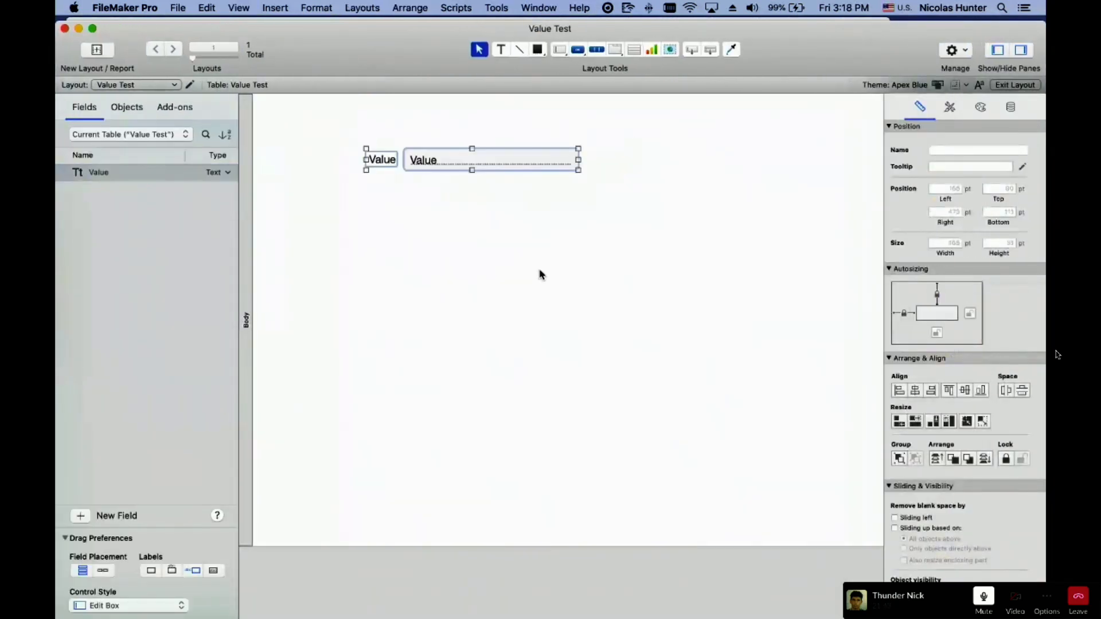
{"action": "left_click", "coordinate": [541, 273]}
{"action": "key", "text": "super+b"}
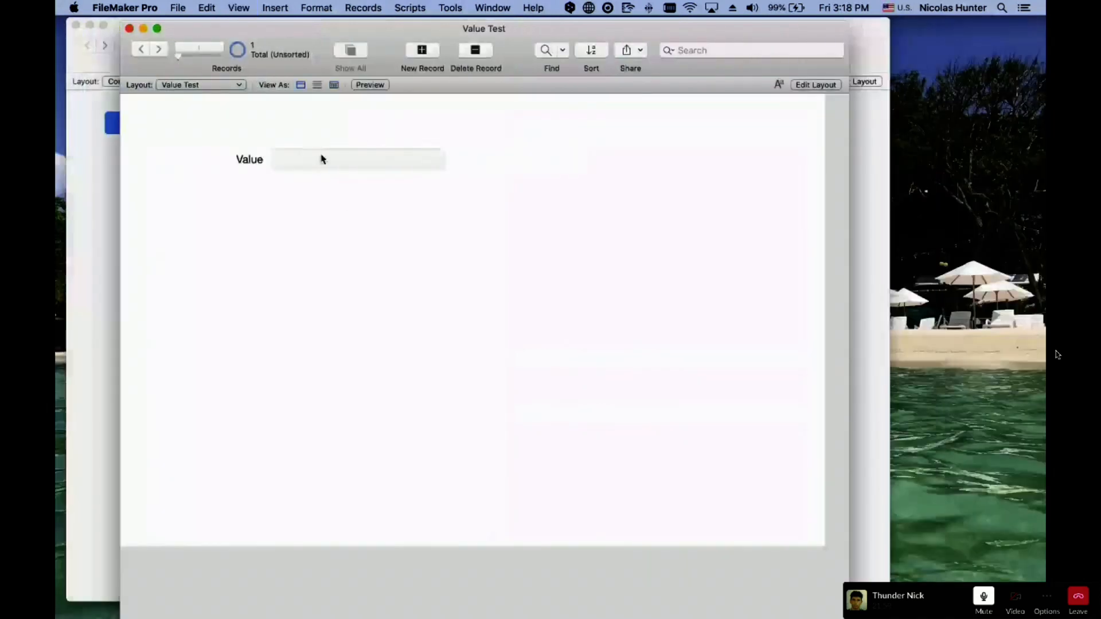
{"action": "left_click", "coordinate": [320, 157]}
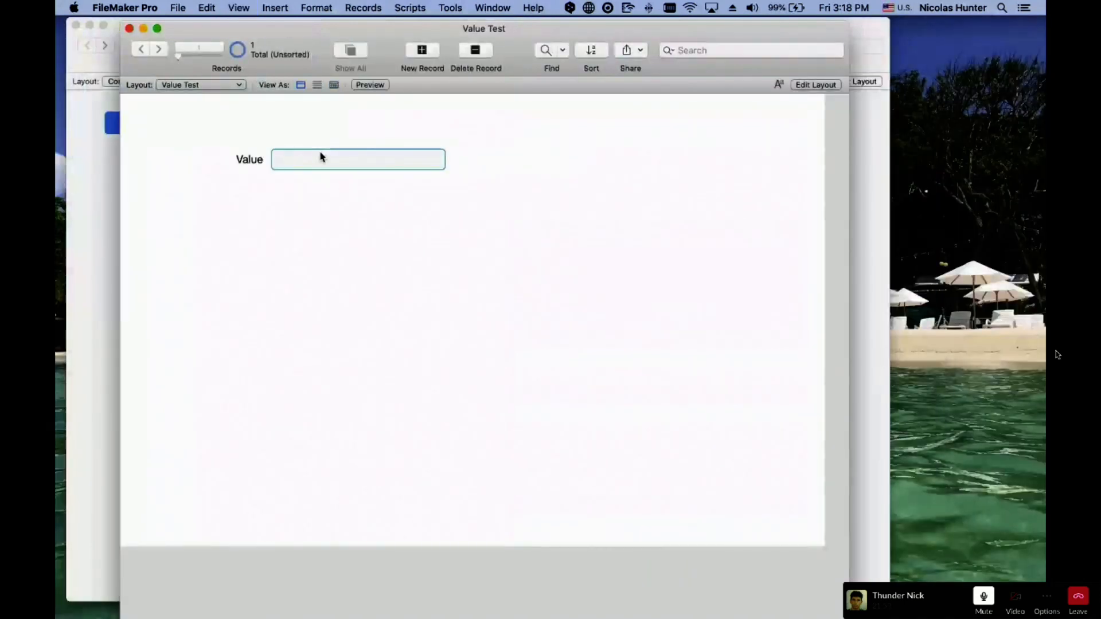
Start a new value list in the Value Test file, keeping the Value field in view
{"action": "left_click", "coordinate": [181, 7]}
{"action": "mouse_move", "coordinate": [206, 119]}
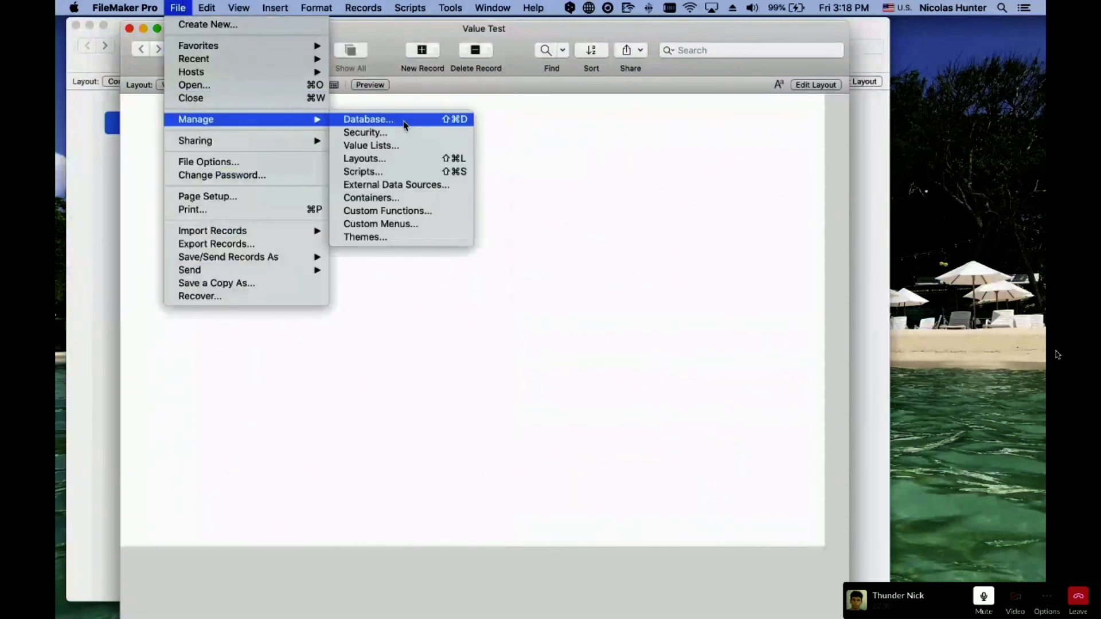
{"action": "left_click", "coordinate": [405, 147]}
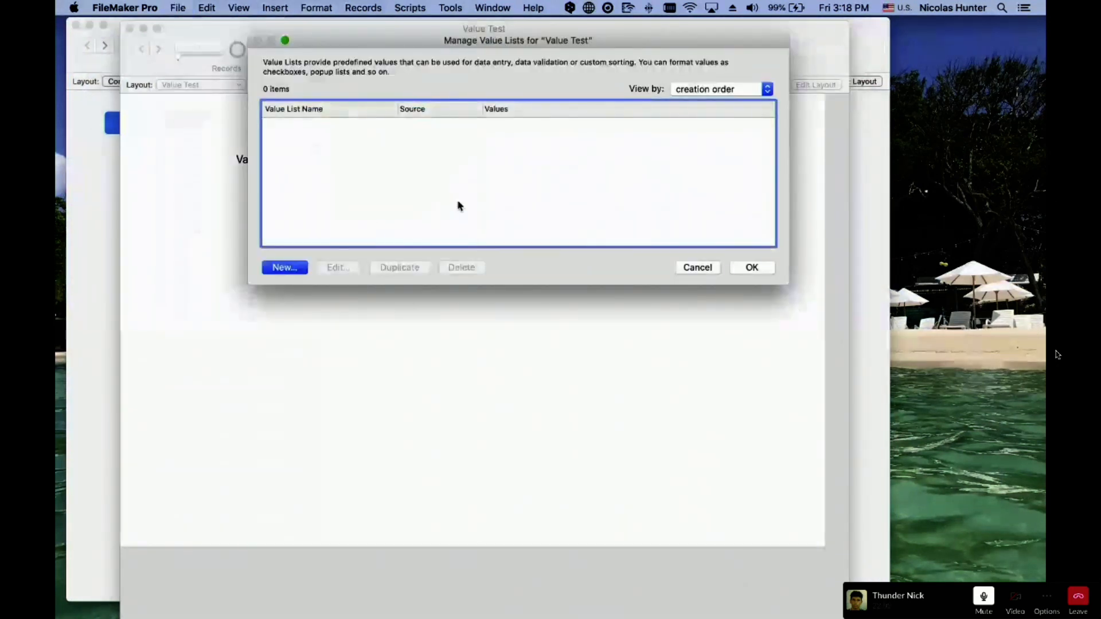
{"action": "left_click_drag", "start_coordinate": [321, 45], "coordinate": [520, 172]}
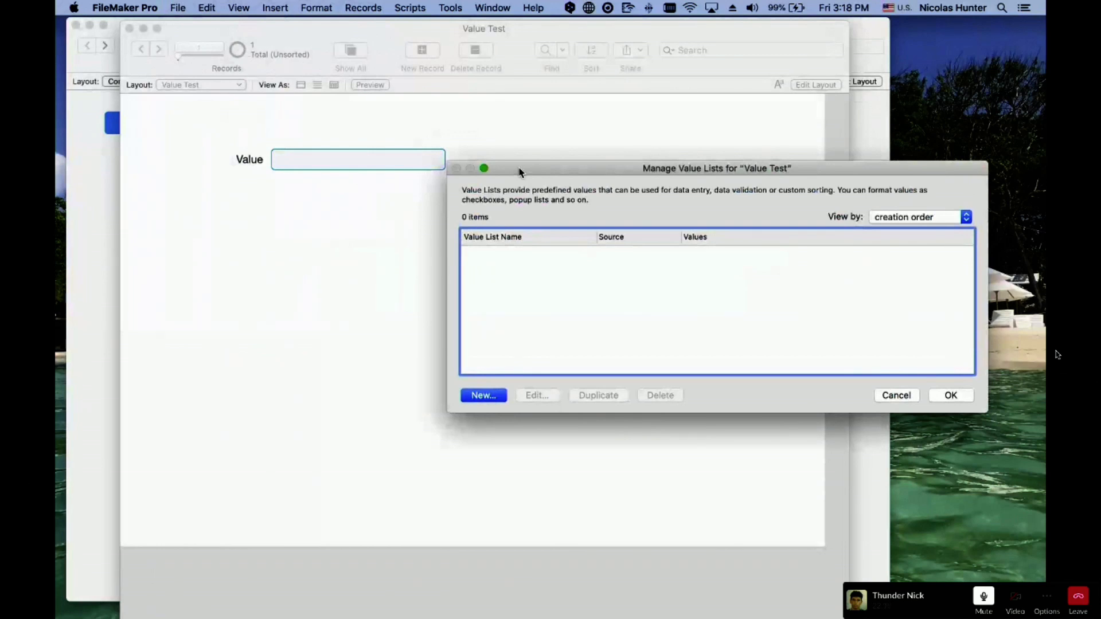
{"action": "left_click", "coordinate": [485, 395]}
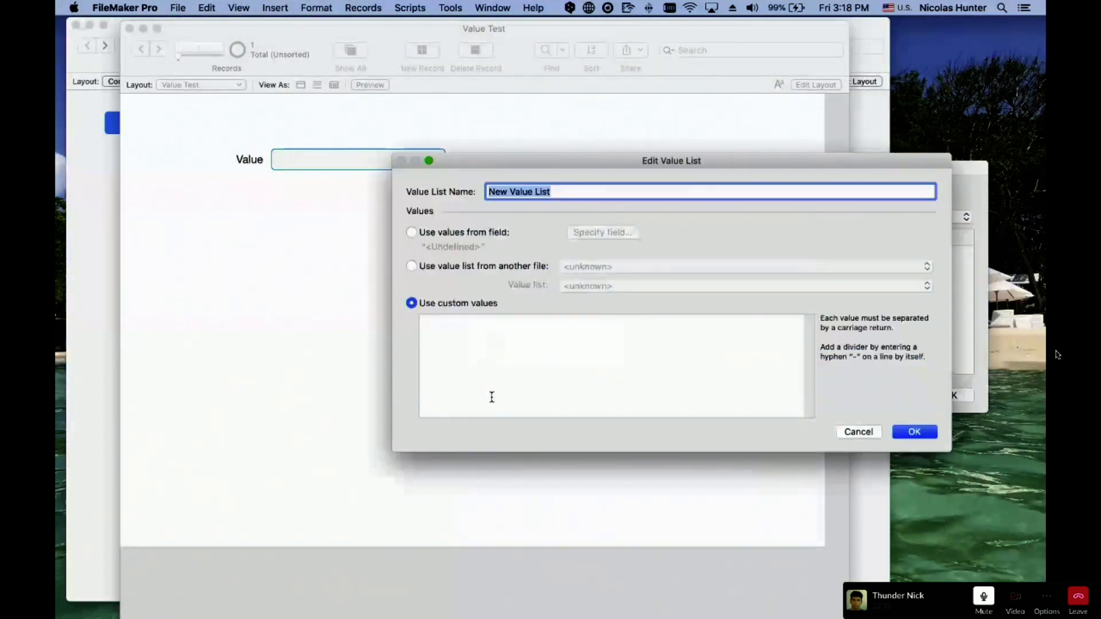
Base the new value list on all values of the Value field in the Value Test table and save it
{"action": "left_click", "coordinate": [421, 234]}
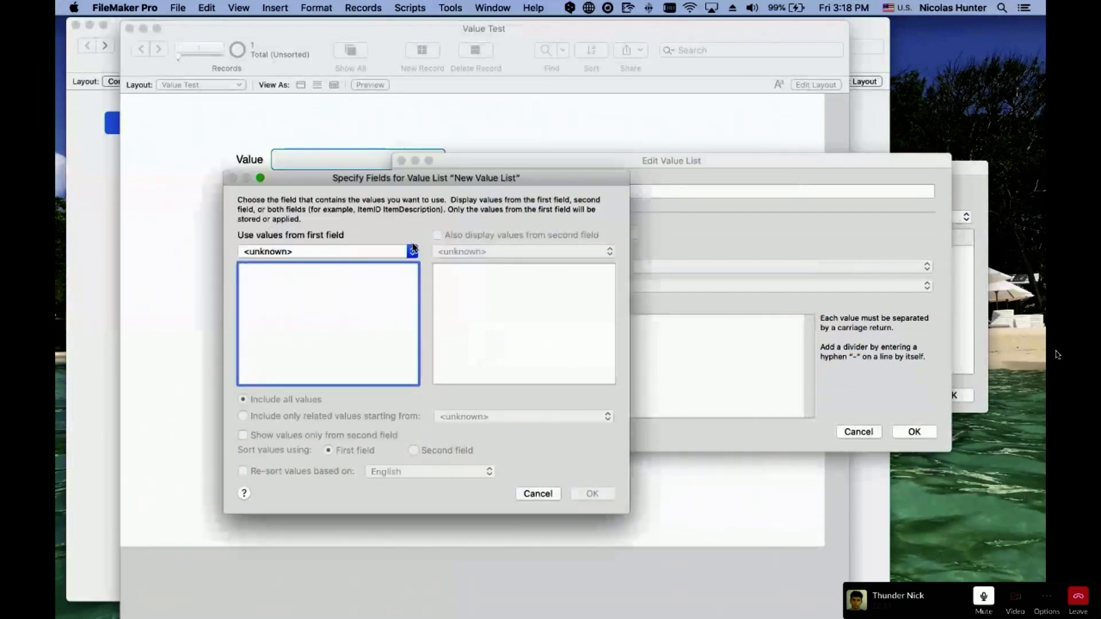
{"action": "left_click", "coordinate": [345, 252]}
{"action": "left_click", "coordinate": [343, 251]}
{"action": "left_click", "coordinate": [276, 270]}
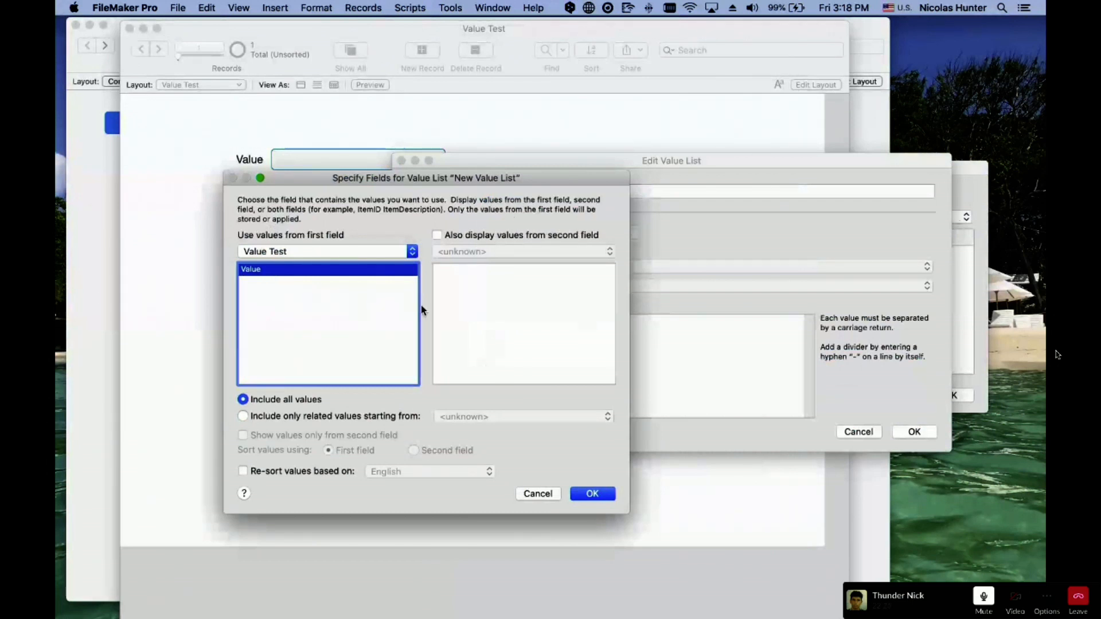
{"action": "left_click", "coordinate": [264, 255]}
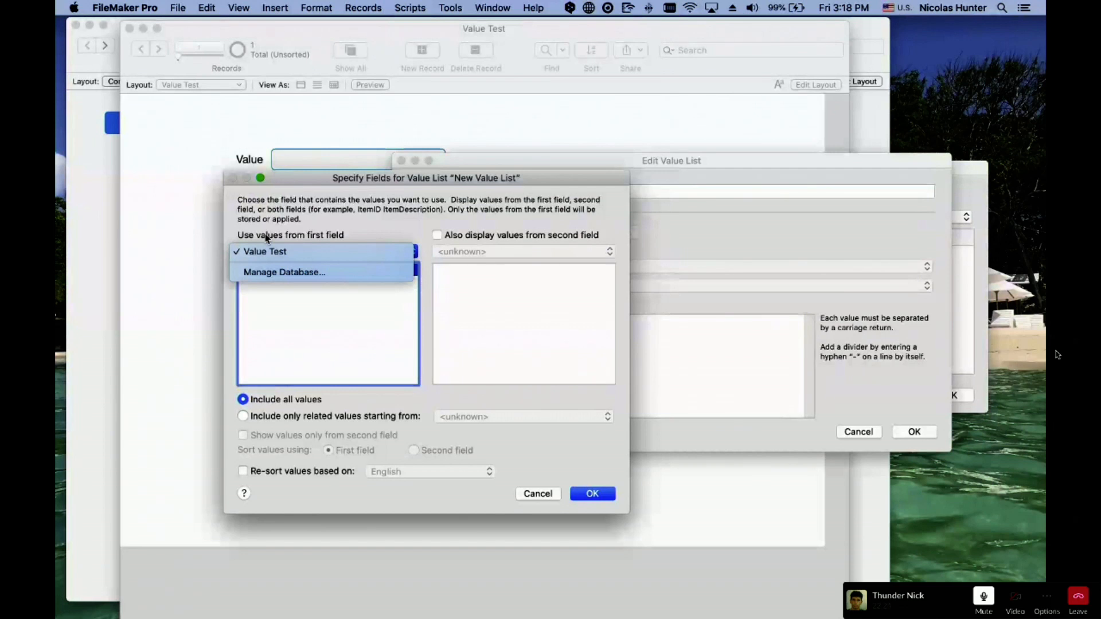
{"action": "left_click", "coordinate": [269, 252]}
{"action": "left_click", "coordinate": [260, 258]}
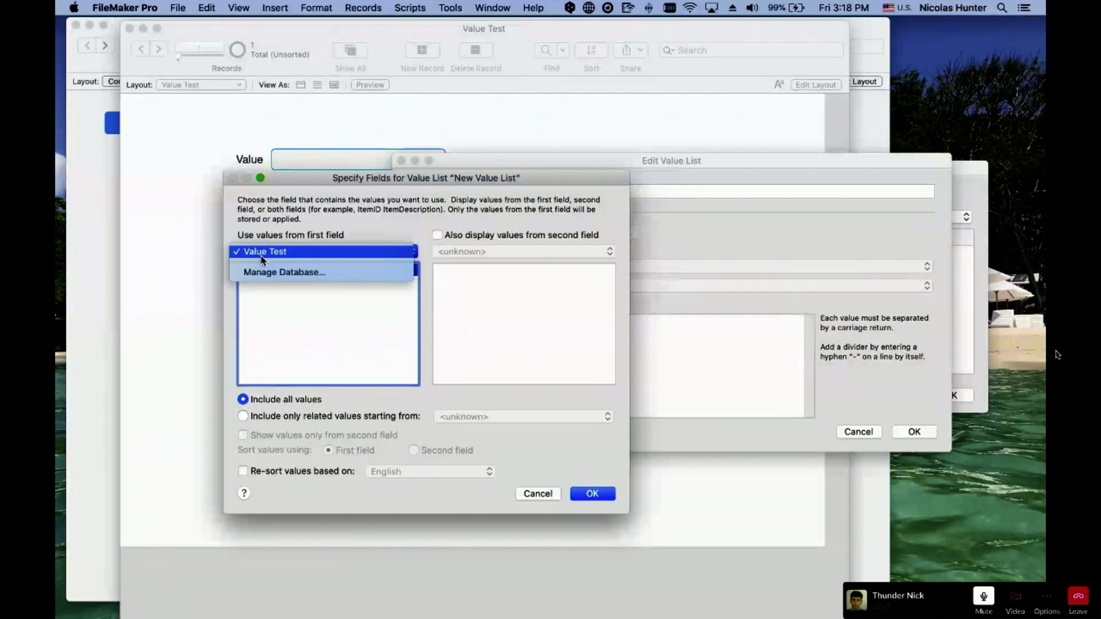
{"action": "left_click", "coordinate": [282, 252]}
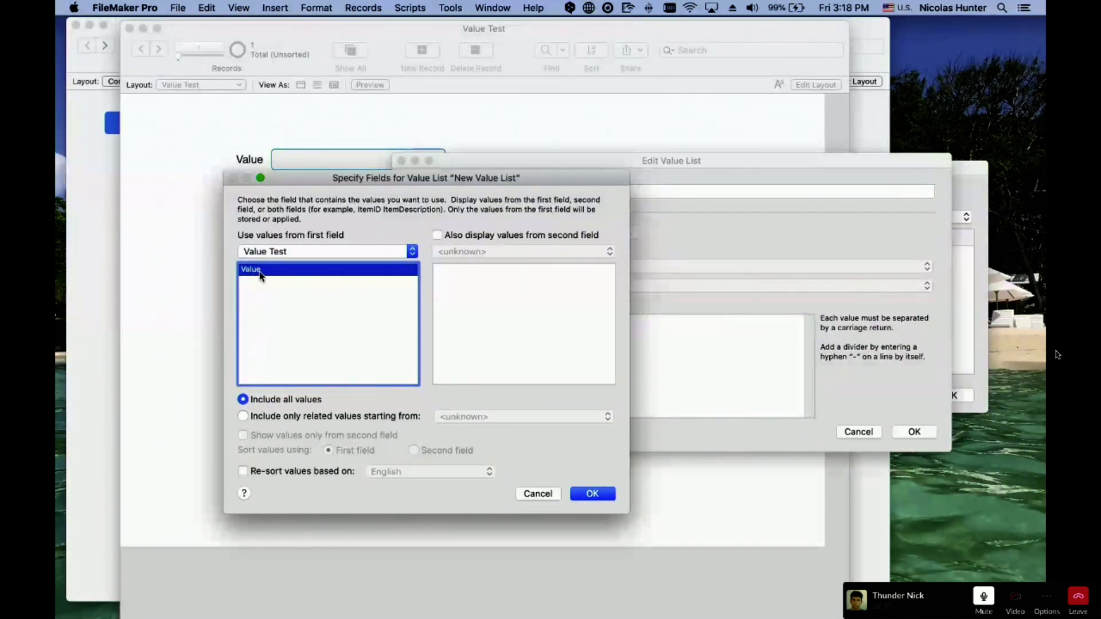
{"action": "left_click", "coordinate": [603, 497]}
{"action": "left_click", "coordinate": [918, 433]}
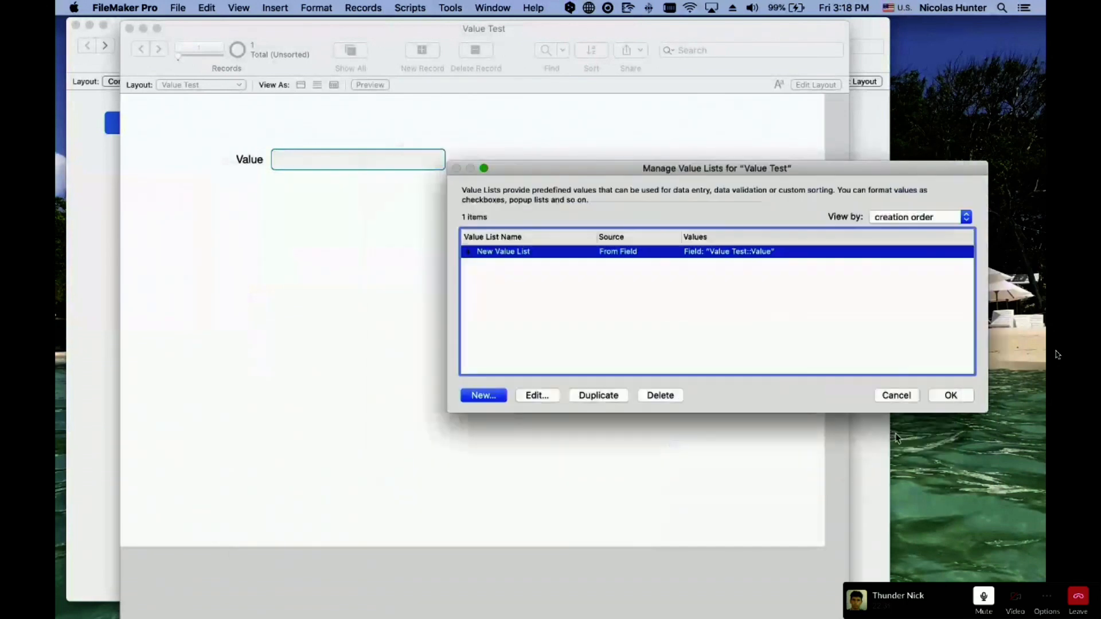
{"action": "left_click", "coordinate": [945, 399]}
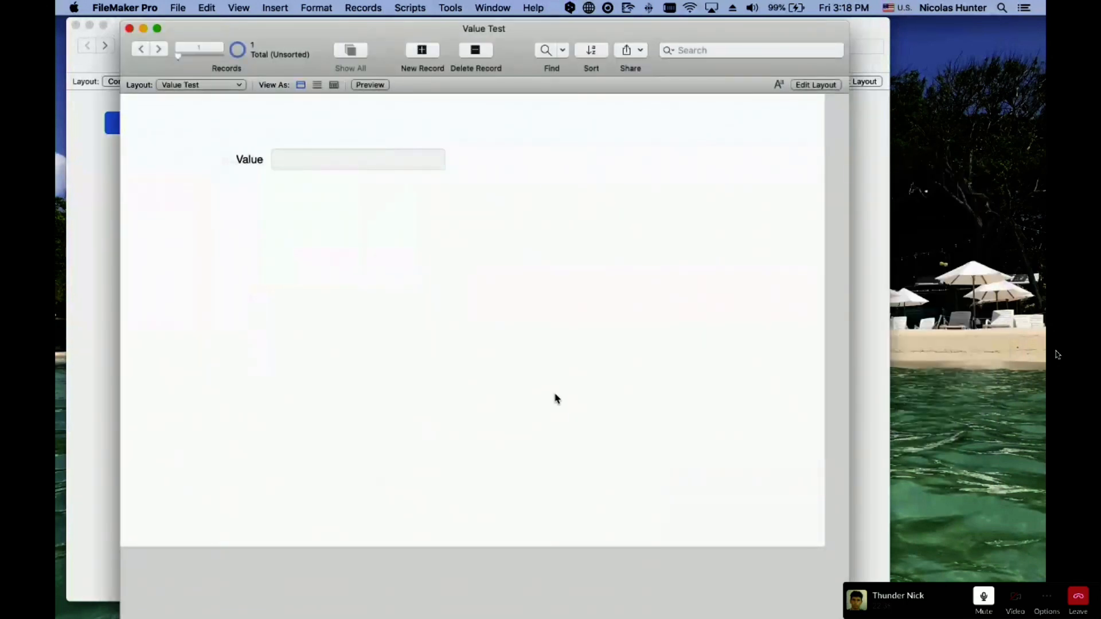
Create a second text field named Test in the Value Test table
{"action": "key", "text": "super+shift+d"}
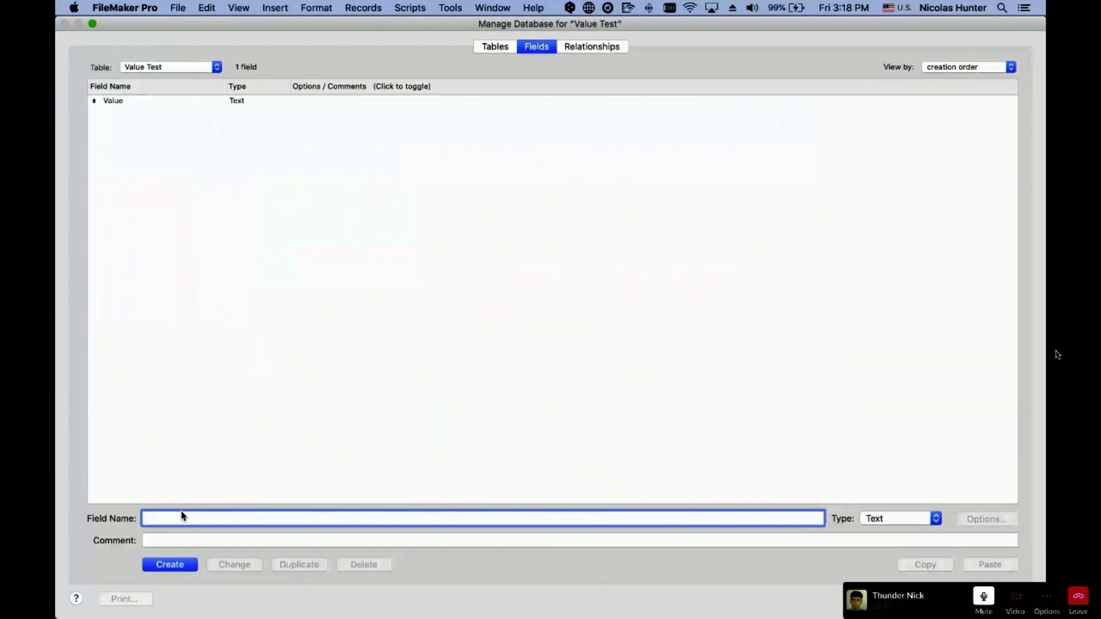
{"action": "type", "text": "Test"}
{"action": "left_click", "coordinate": [170, 566]}
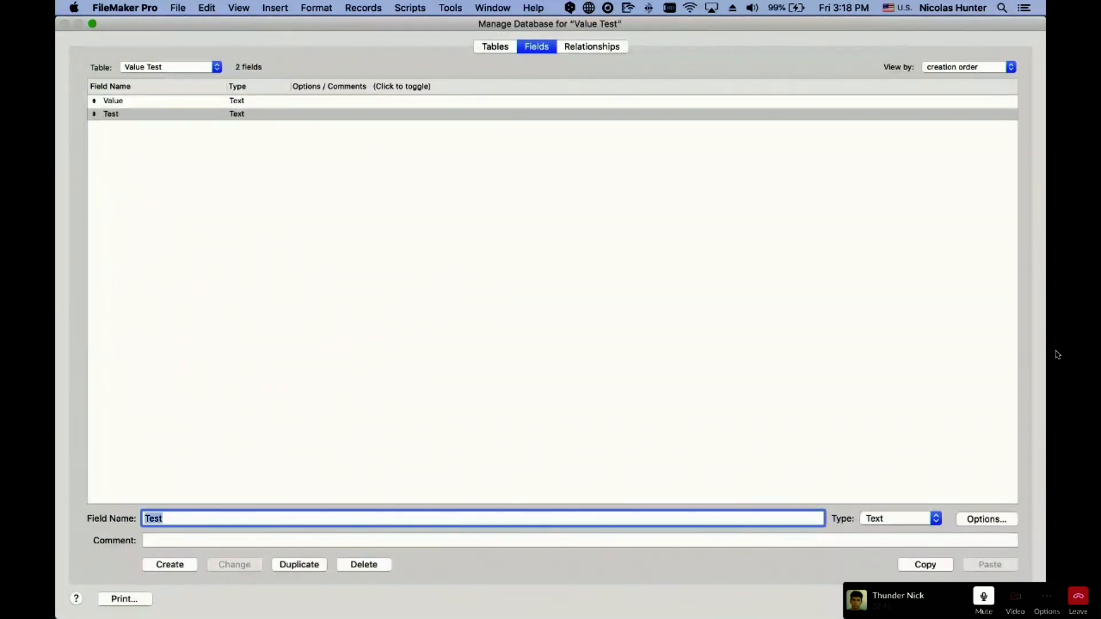
Save the field definitions and place the Test field with its label directly below the Value field on the layout
{"action": "key", "text": "Return"}
{"action": "key", "text": "super+l"}
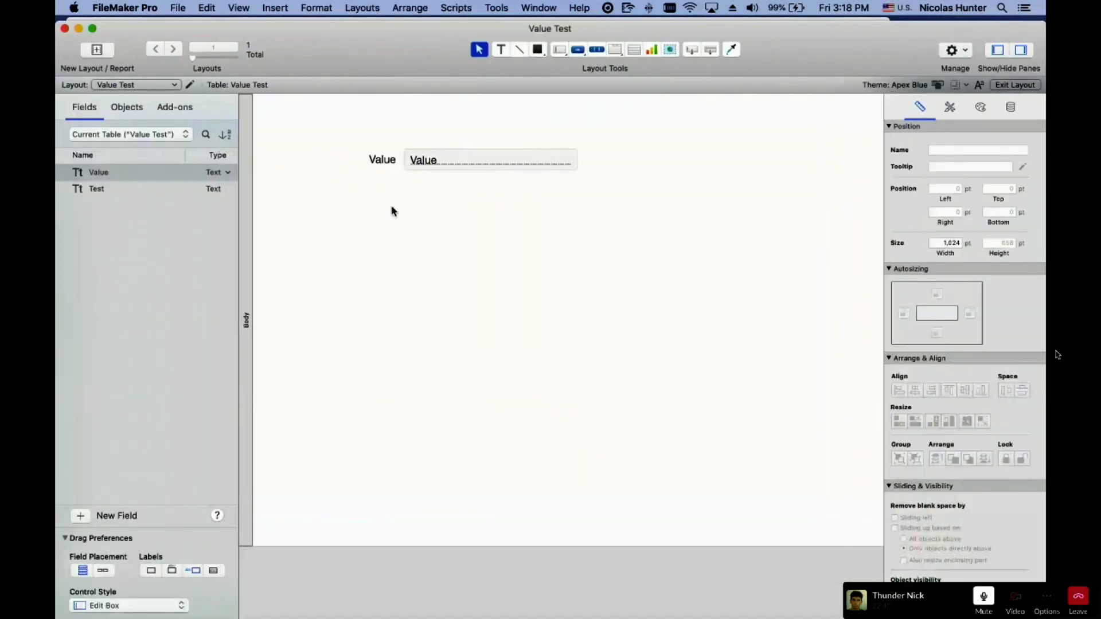
{"action": "left_click_drag", "start_coordinate": [92, 189], "coordinate": [437, 198]}
{"action": "left_click", "coordinate": [483, 316]}
{"action": "left_click", "coordinate": [508, 197]}
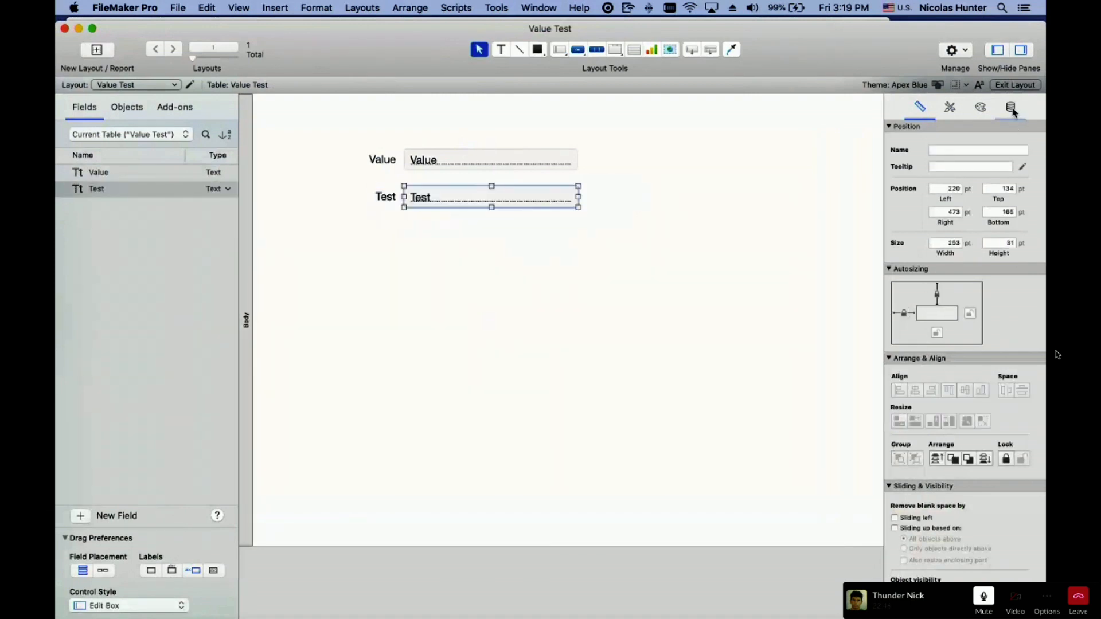
Format the Test field as a checkbox set that takes its values from New Value List and view it in Browse mode
{"action": "left_click", "coordinate": [1011, 107]}
{"action": "left_click", "coordinate": [988, 222]}
{"action": "left_click", "coordinate": [991, 243]}
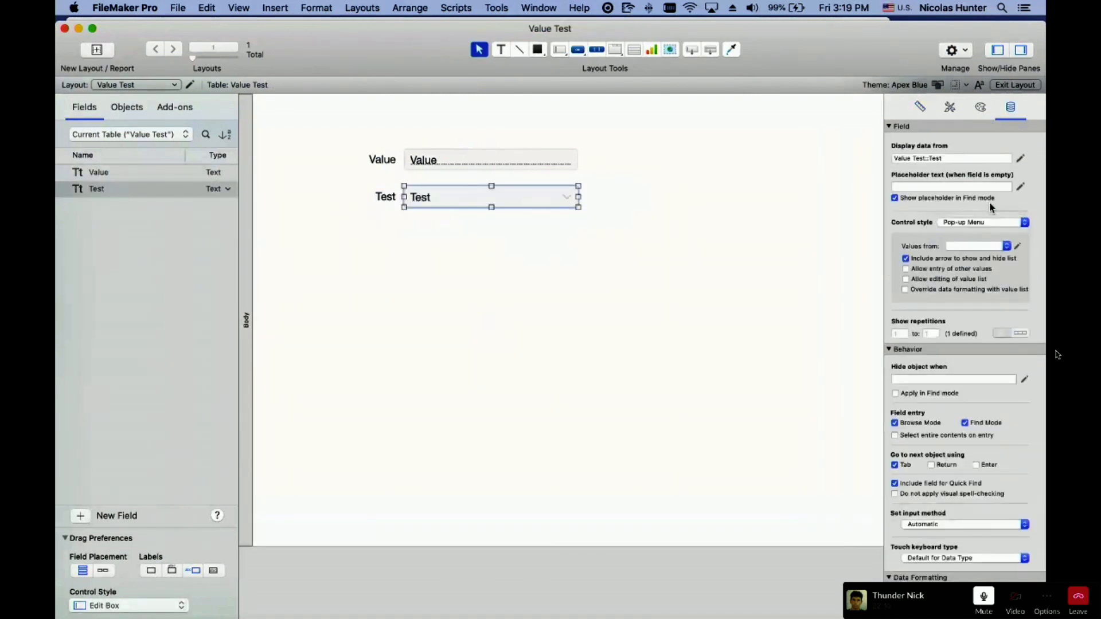
{"action": "left_click", "coordinate": [985, 222]}
{"action": "left_click", "coordinate": [986, 232]}
{"action": "left_click", "coordinate": [982, 246]}
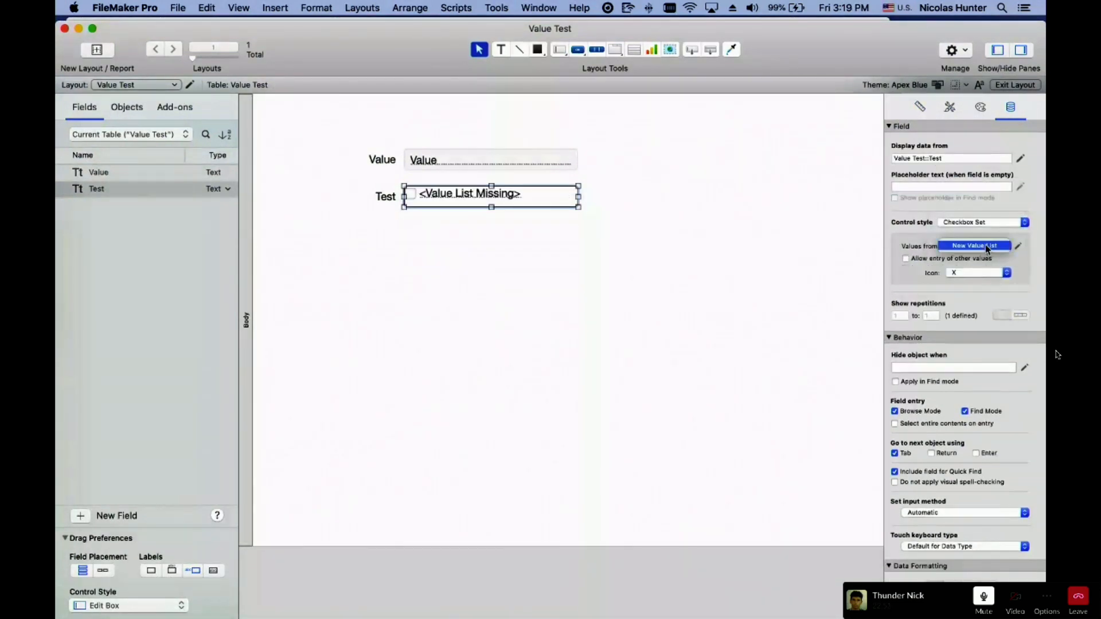
{"action": "left_click", "coordinate": [669, 290]}
{"action": "key", "text": "super+b"}
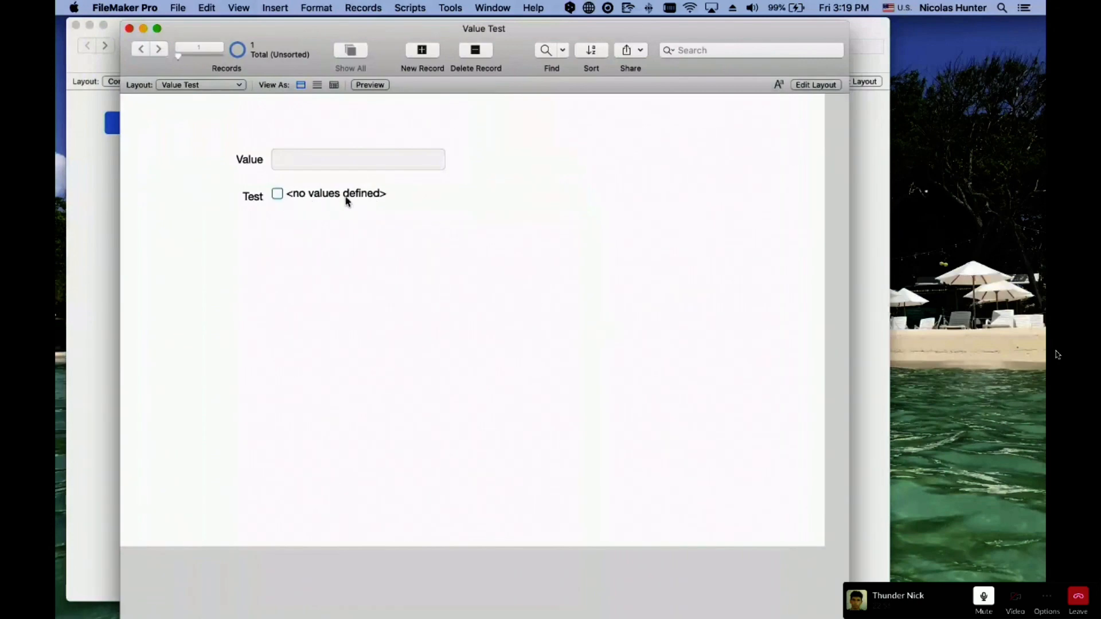
Change the Test field's control style to Pop-up Menu and check its choices in Browse mode
{"action": "key", "text": "super+l"}
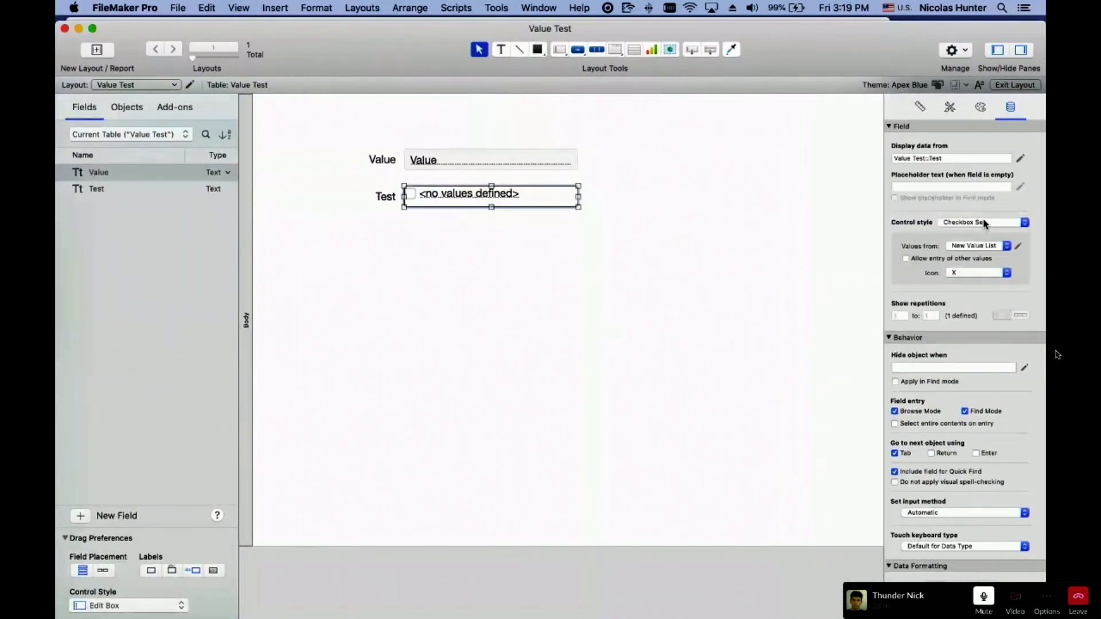
{"action": "left_click", "coordinate": [986, 222]}
{"action": "left_click", "coordinate": [978, 211]}
{"action": "key", "text": "super+b"}
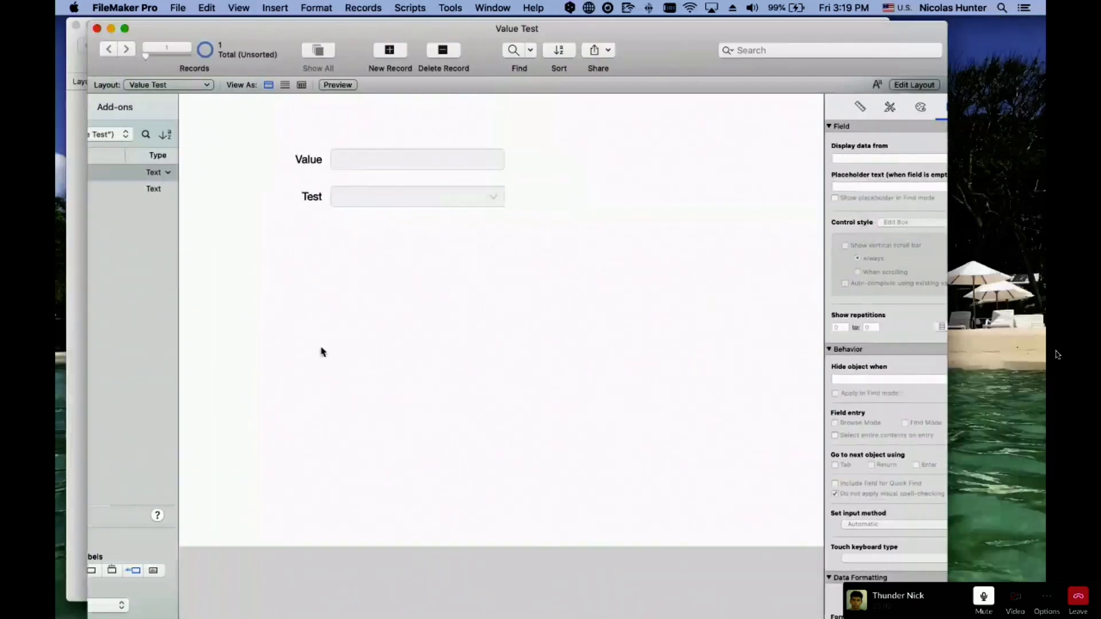
{"action": "left_click", "coordinate": [325, 200]}
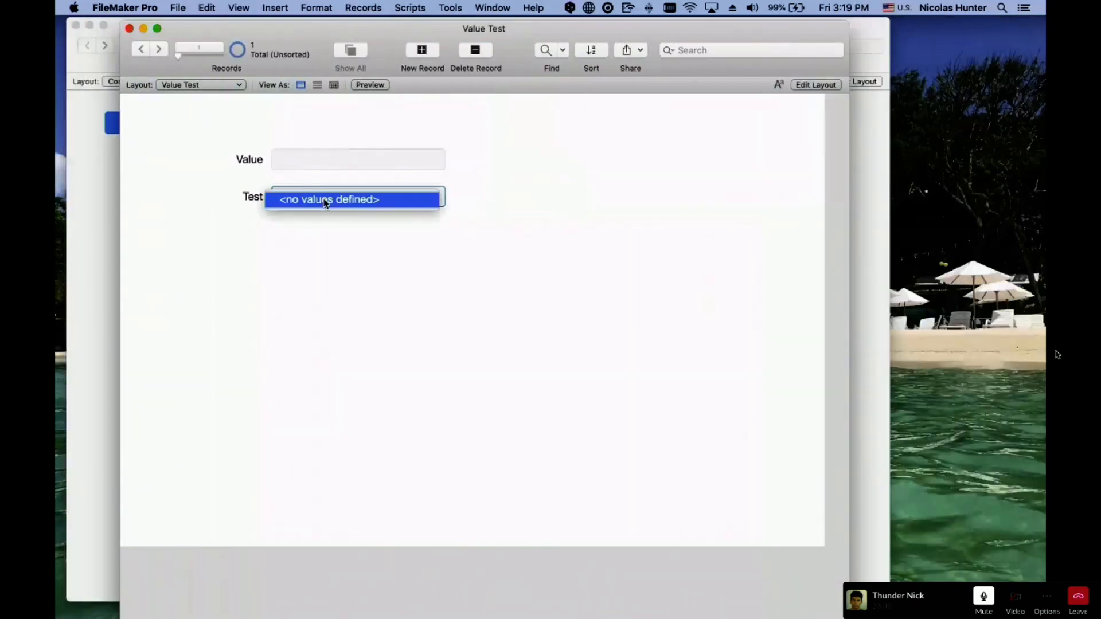
{"action": "left_click", "coordinate": [346, 241]}
Enter a first name in Value, add a second record with another first name, and check the Test field's choices
{"action": "left_click", "coordinate": [295, 163]}
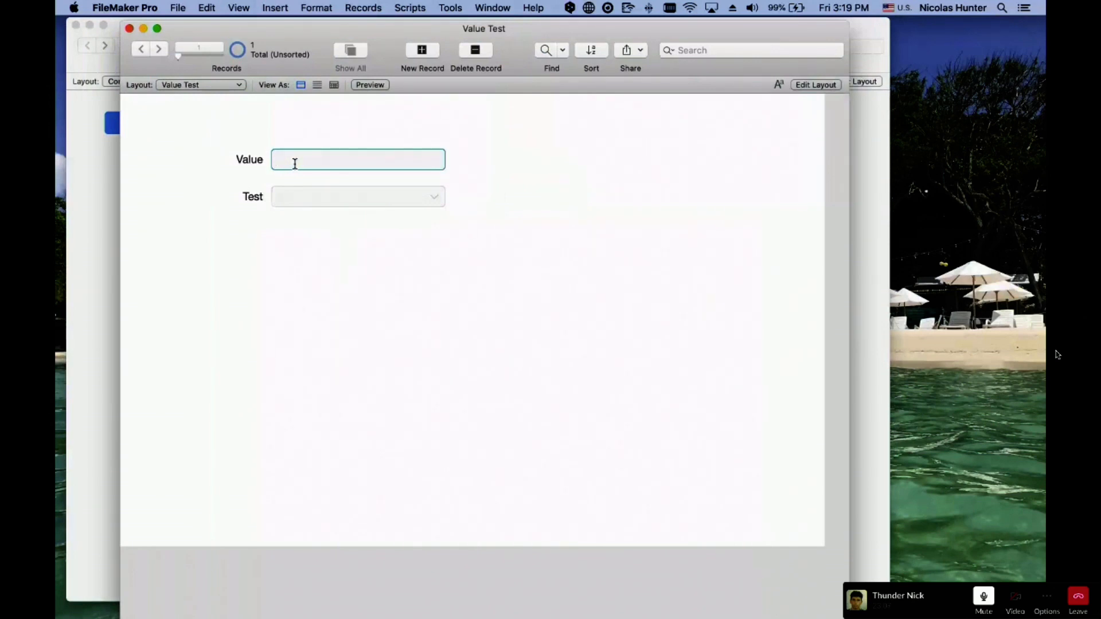
{"action": "type", "text": "Rick"}
{"action": "left_click", "coordinate": [382, 292]}
{"action": "left_click", "coordinate": [421, 51]}
{"action": "type", "text": "Nick"}
{"action": "left_click", "coordinate": [334, 291]}
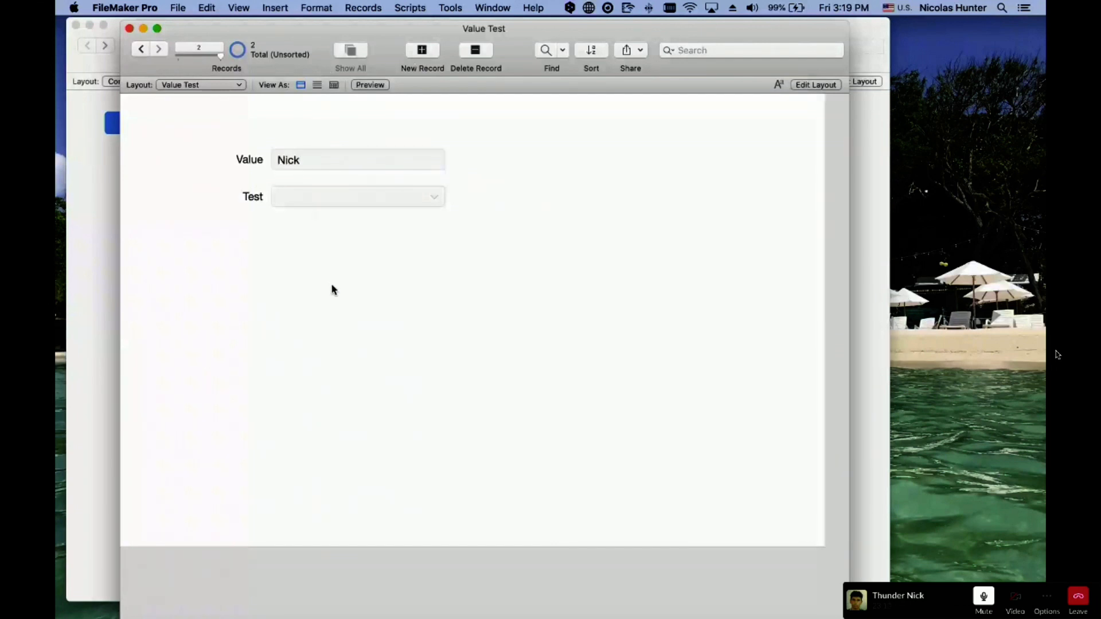
{"action": "left_click", "coordinate": [337, 203]}
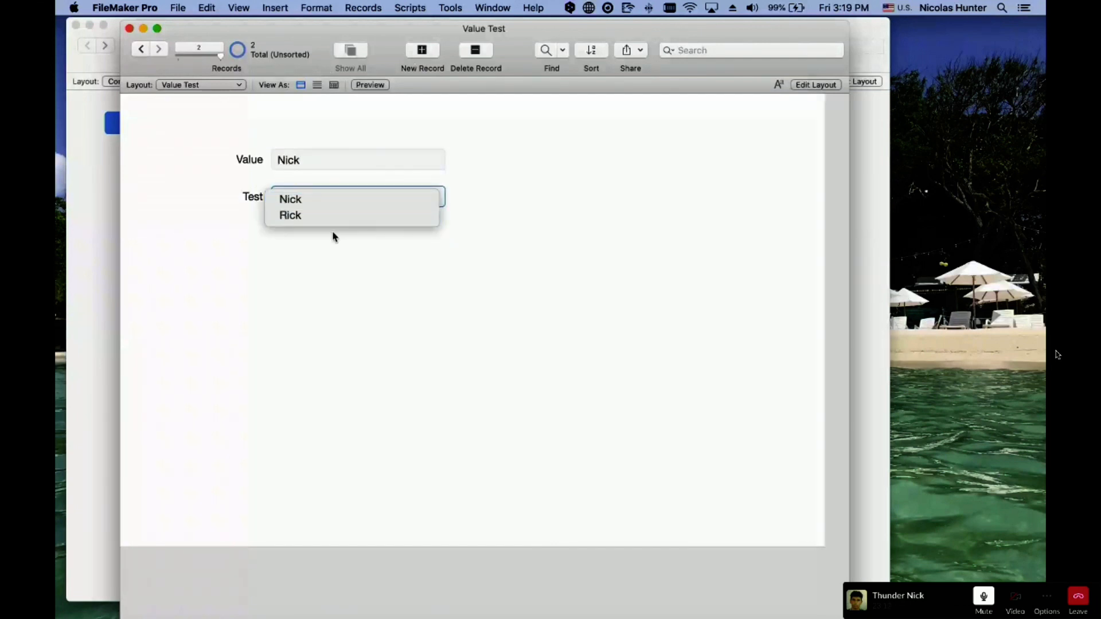
{"action": "left_click", "coordinate": [336, 215]}
Add a third record with a new first name in Value and check the Test field's choices
{"action": "left_click", "coordinate": [419, 51]}
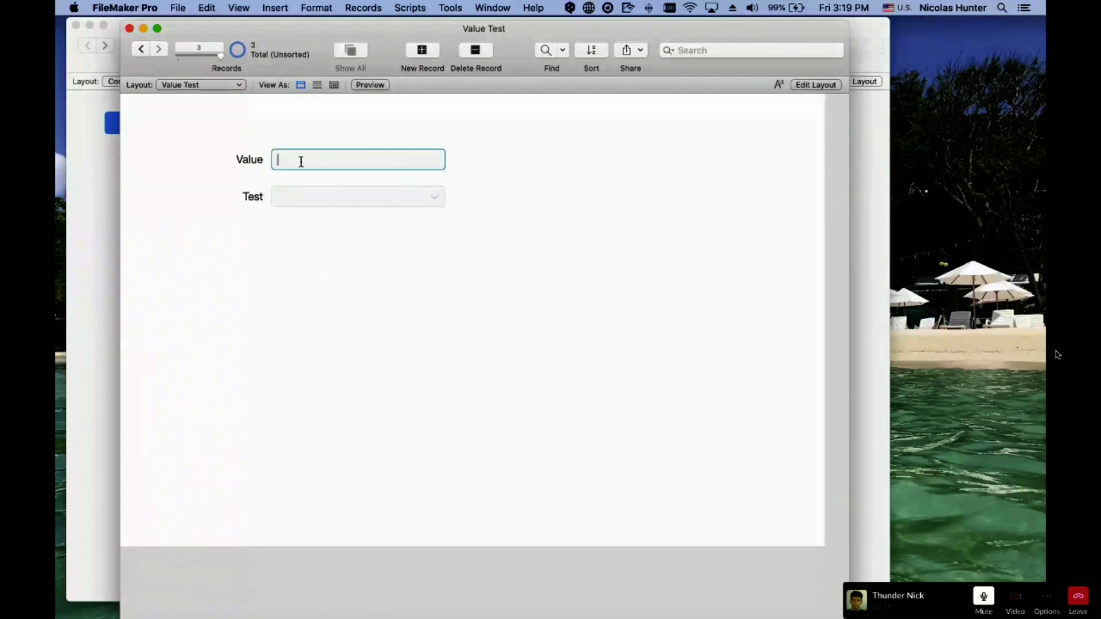
{"action": "type", "text": "Kyle"}
{"action": "left_click", "coordinate": [344, 238]}
{"action": "left_click", "coordinate": [341, 202]}
{"action": "left_click", "coordinate": [363, 340]}
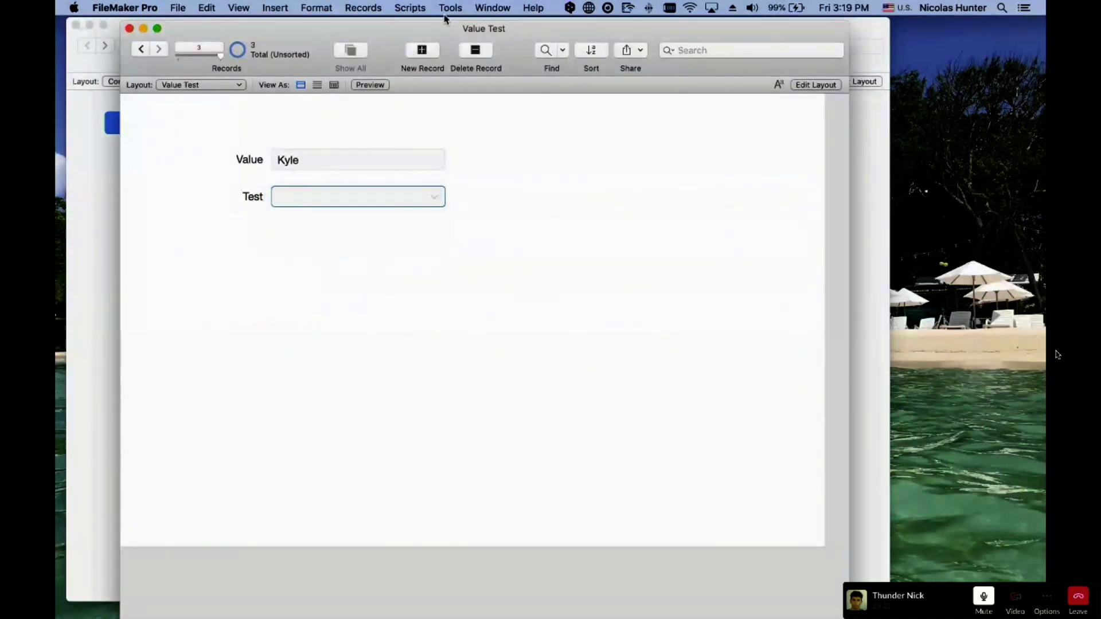
Add a fourth record with another first name in Value and compare it with the Test field's choices
{"action": "left_click", "coordinate": [421, 51]}
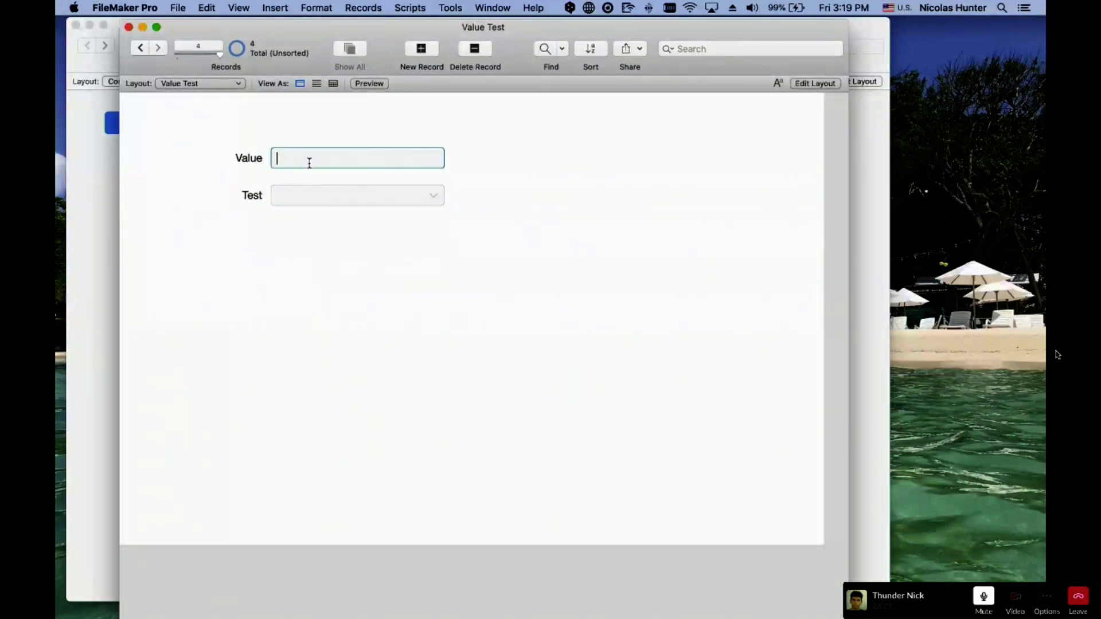
{"action": "type", "text": "Marg"}
{"action": "left_click", "coordinate": [327, 196]}
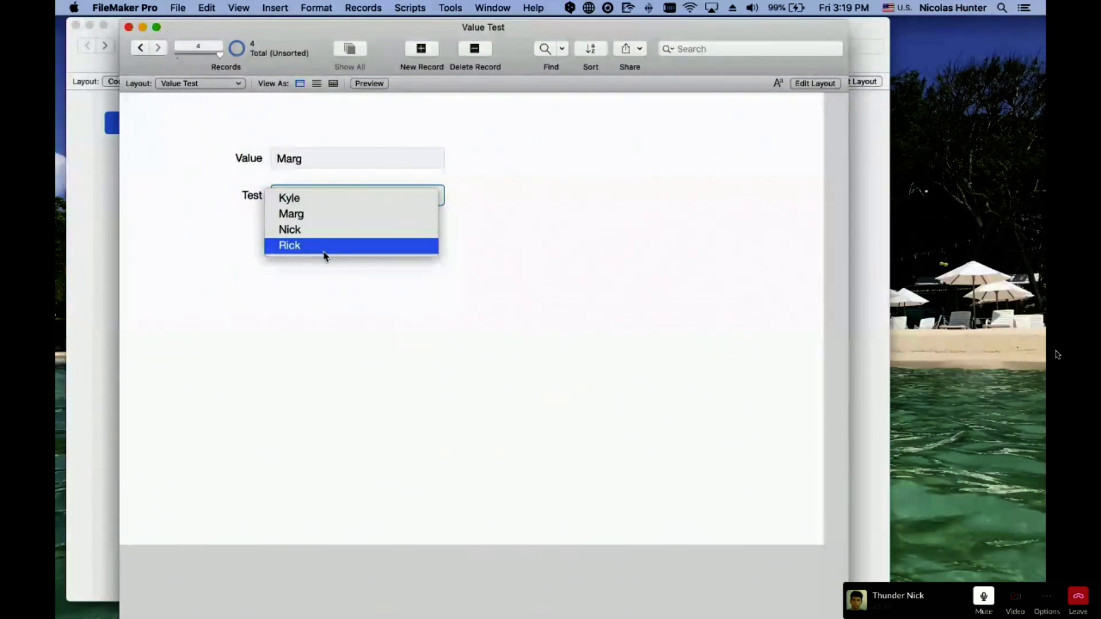
{"action": "left_click", "coordinate": [308, 156]}
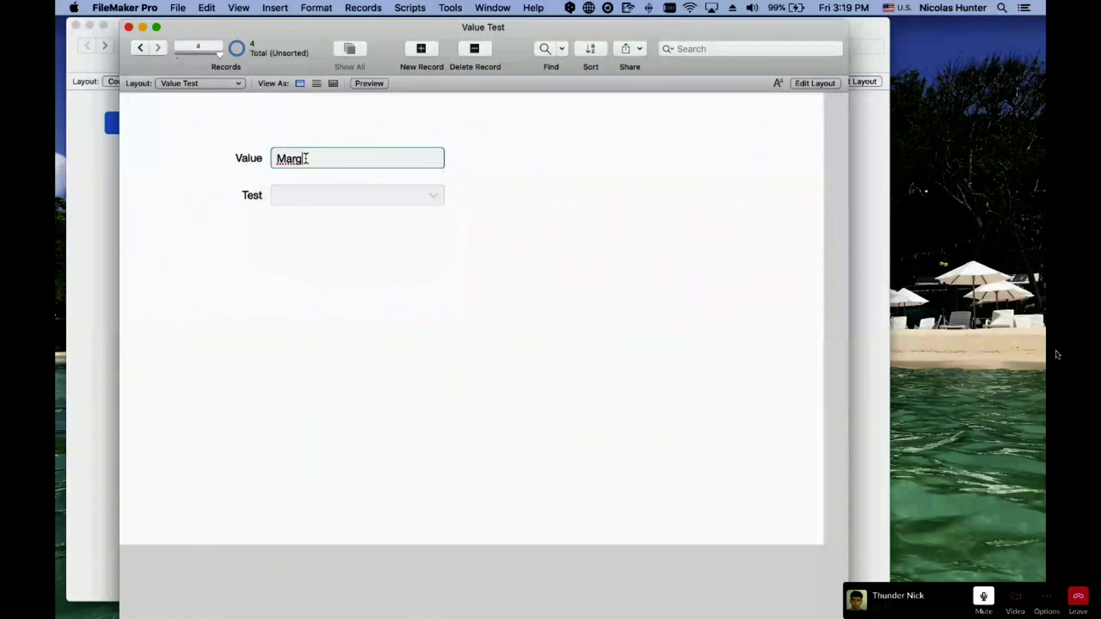
{"action": "double_click", "coordinate": [307, 158]}
{"action": "left_click", "coordinate": [304, 121]}
Delete all records in the Value Test file and try to enter the Value field
{"action": "left_click", "coordinate": [363, 7]}
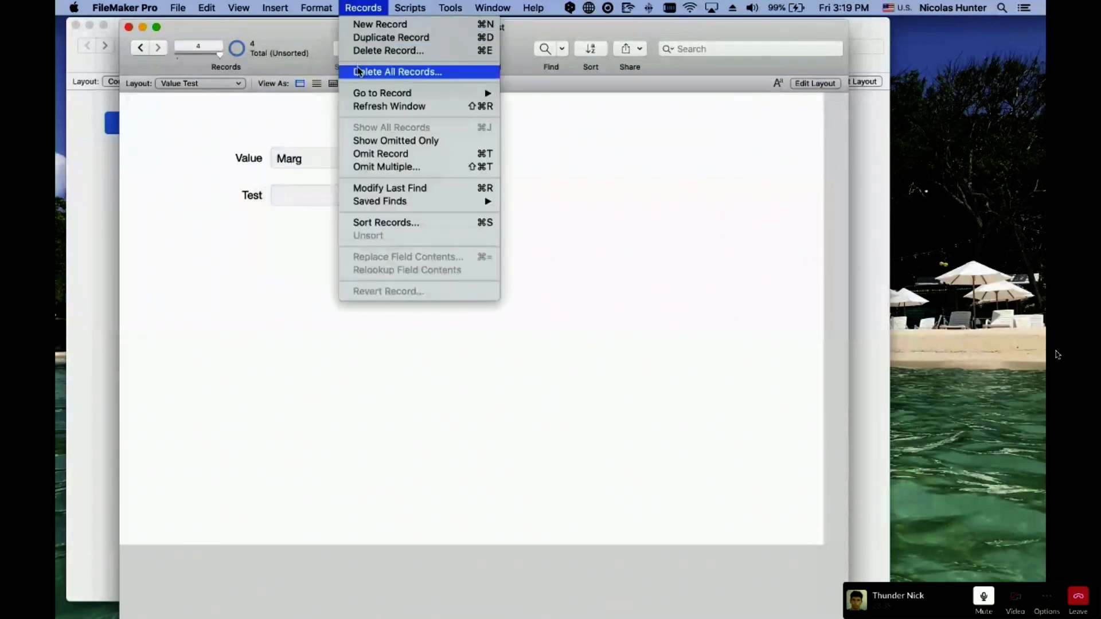
{"action": "left_click", "coordinate": [357, 71]}
{"action": "left_click", "coordinate": [596, 225]}
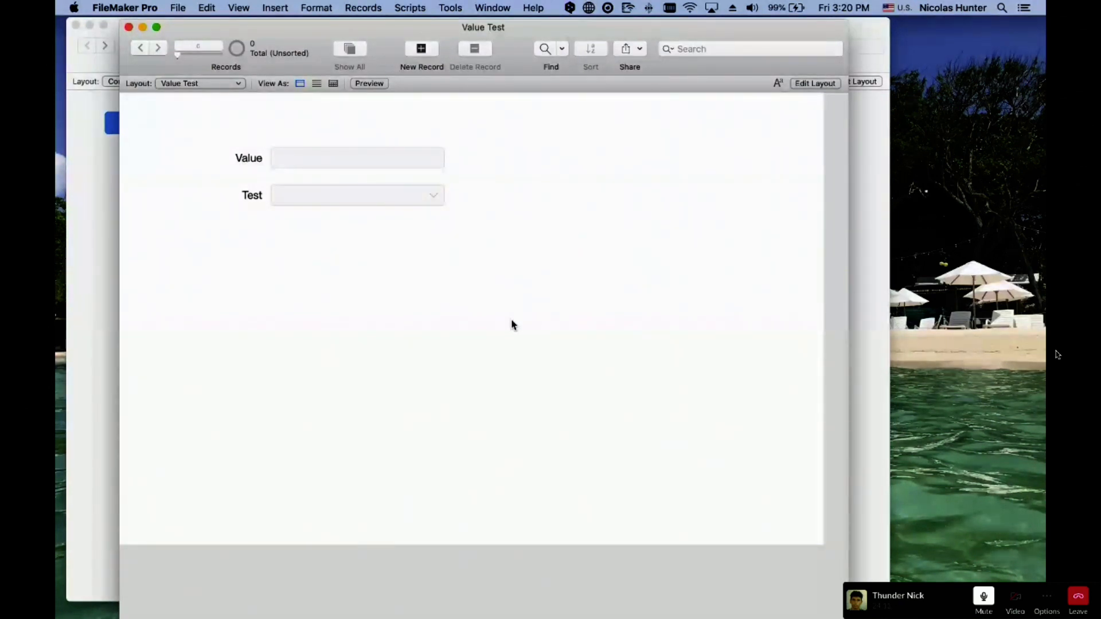
{"action": "left_click", "coordinate": [312, 156]}
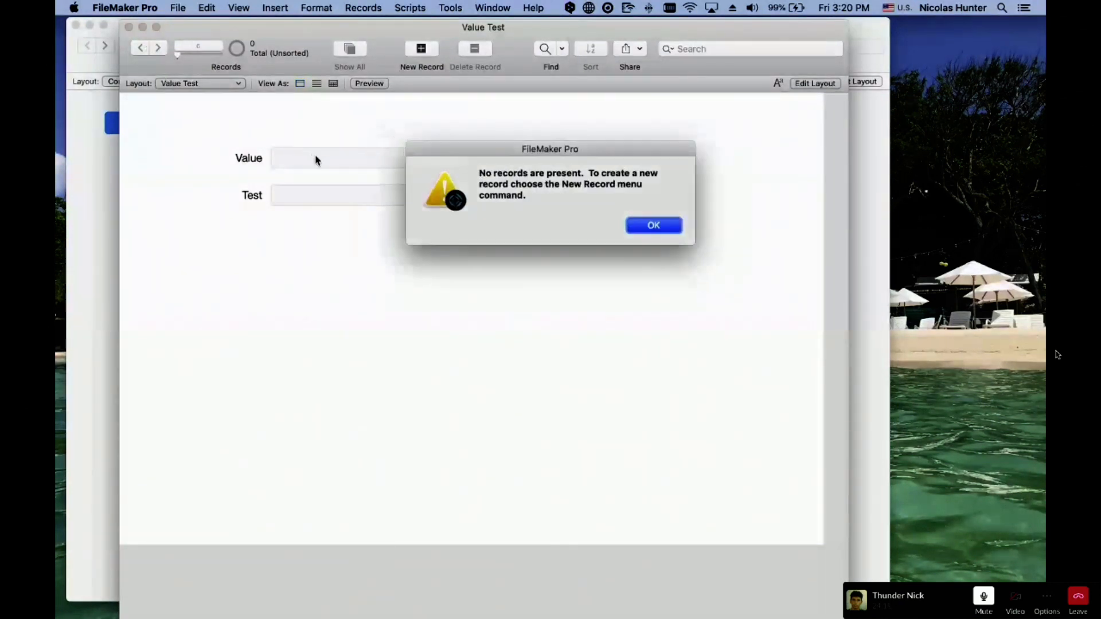
{"action": "left_click", "coordinate": [654, 226]}
Create three new records and enter a first name in the Value field of the third one only
{"action": "left_click", "coordinate": [420, 52]}
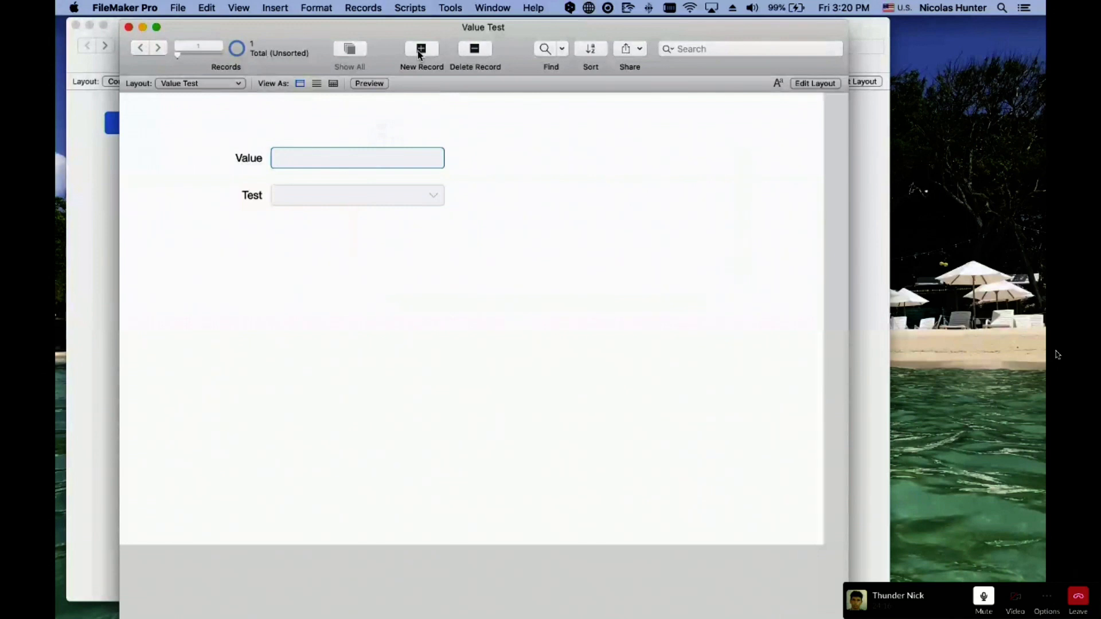
{"action": "double_click", "coordinate": [419, 52]}
{"action": "type", "text": "Nick"}
{"action": "left_click", "coordinate": [366, 121]}
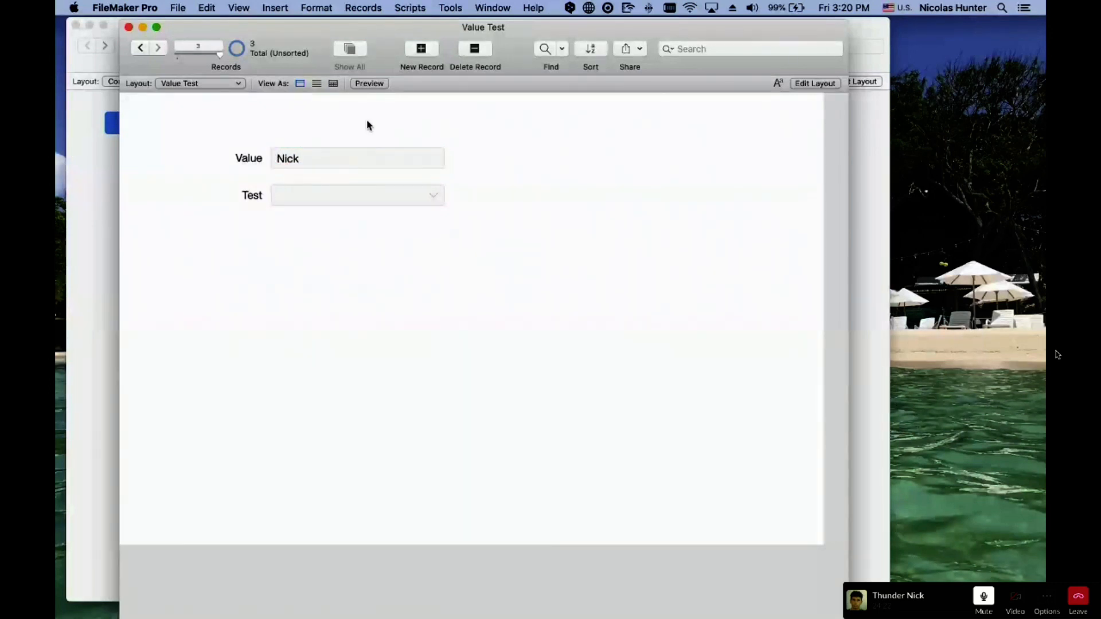
Add three more records and enter a different, capitalized first name in the last one's Value field
{"action": "left_click", "coordinate": [419, 51]}
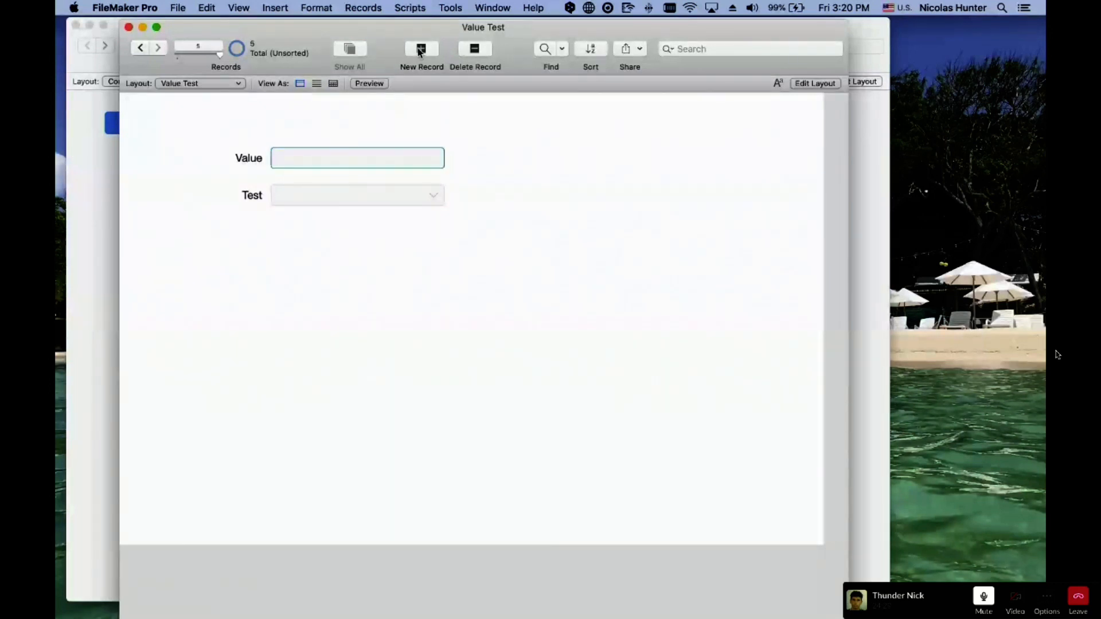
{"action": "left_click", "coordinate": [420, 51]}
{"action": "type", "text": "rick"}
{"action": "triple_click", "coordinate": [351, 161]}
{"action": "type", "text": "Rick"}
Page back to the first record and check the Test field's choices on the last record
{"action": "left_click", "coordinate": [142, 48]}
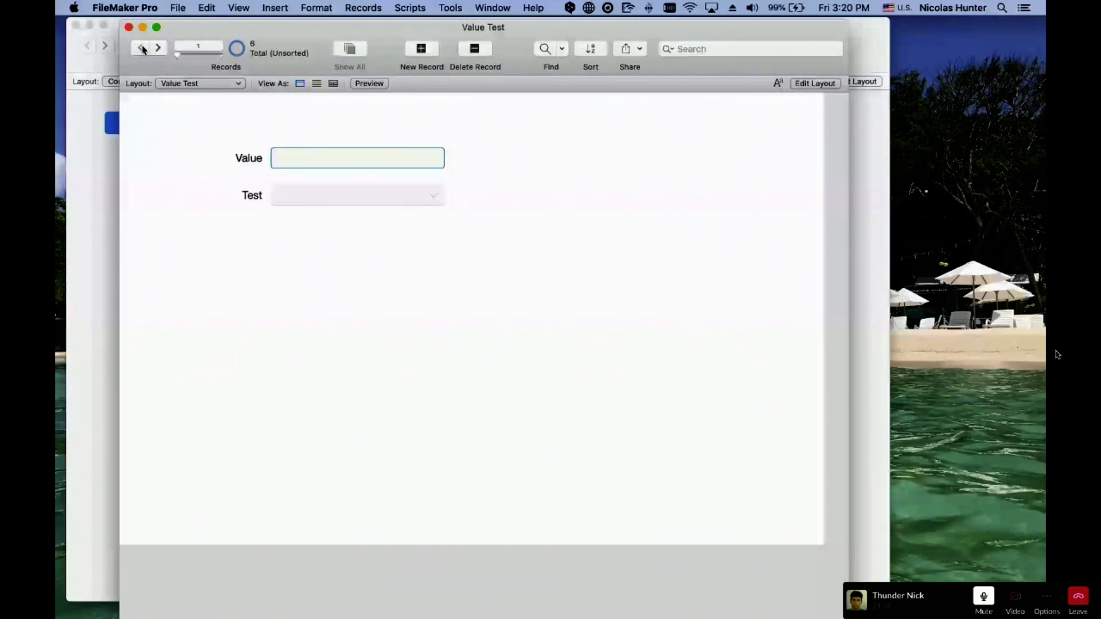
{"action": "left_click", "coordinate": [143, 50]}
{"action": "left_click", "coordinate": [308, 197]}
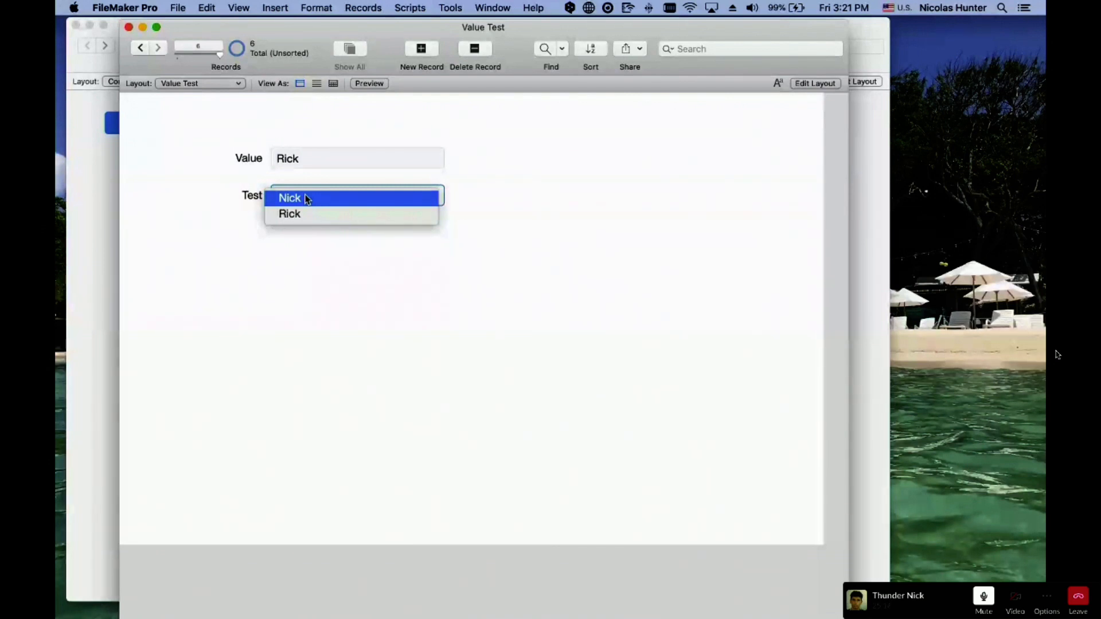
{"action": "left_click", "coordinate": [307, 199]}
Page through the records to the fifth one and check its Value field and Test choices
{"action": "left_click", "coordinate": [146, 49]}
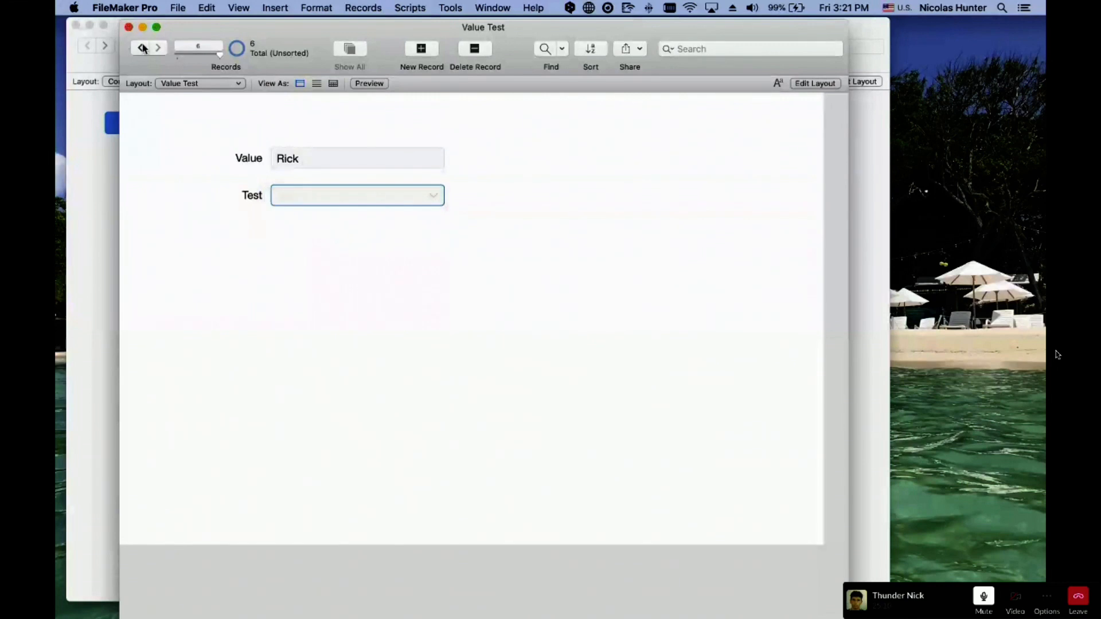
{"action": "left_click", "coordinate": [147, 50]}
{"action": "left_click", "coordinate": [147, 49]}
{"action": "left_click", "coordinate": [158, 49]}
{"action": "left_click", "coordinate": [158, 49]}
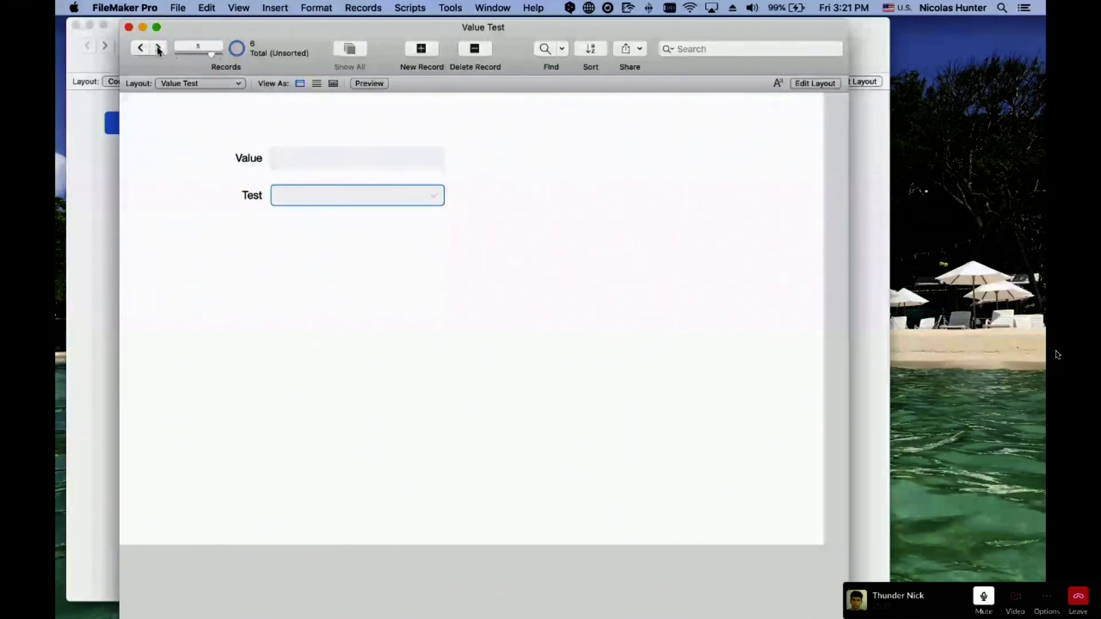
{"action": "left_click", "coordinate": [298, 166]}
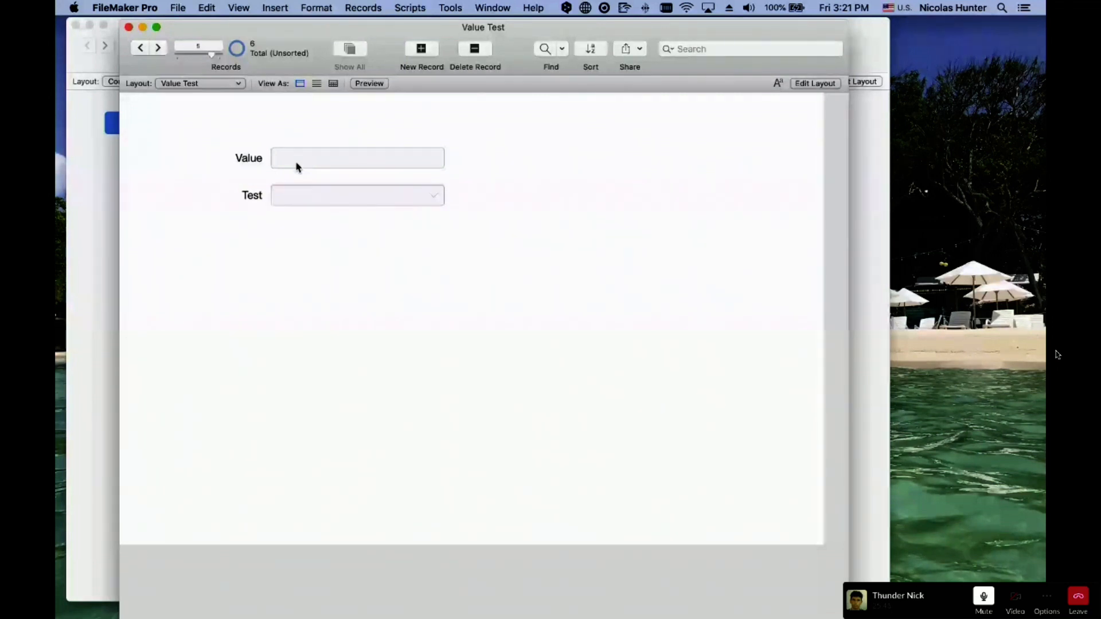
{"action": "left_click", "coordinate": [309, 198]}
{"action": "left_click", "coordinate": [307, 200]}
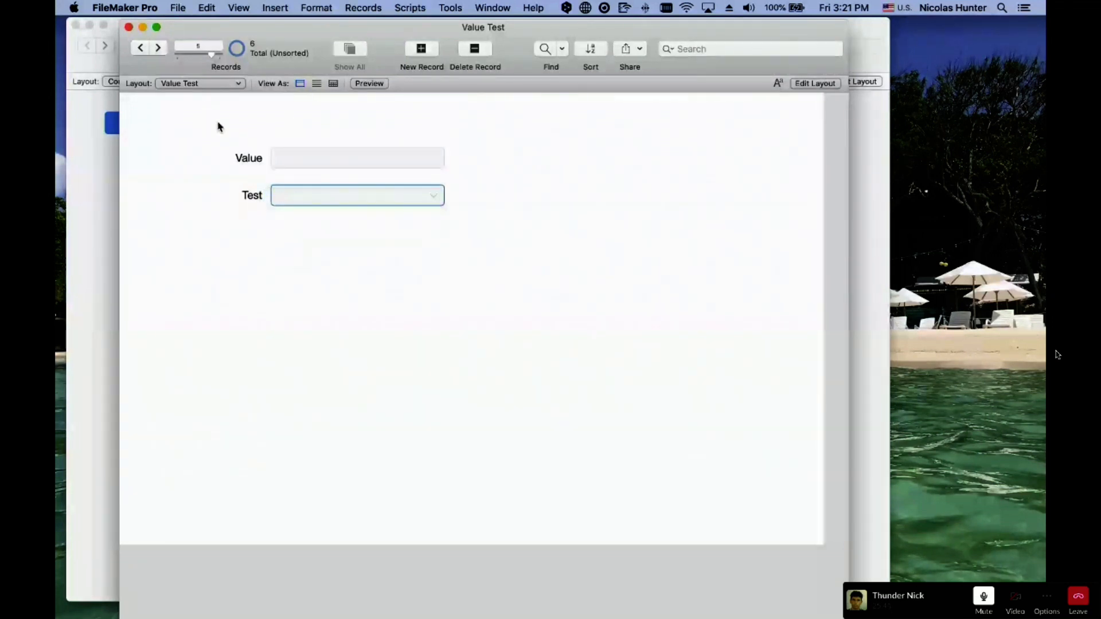
Fill blank Value fields in the records before the last one with the same first name as the third record
{"action": "left_click", "coordinate": [285, 157]}
{"action": "type", "text": "Nick"}
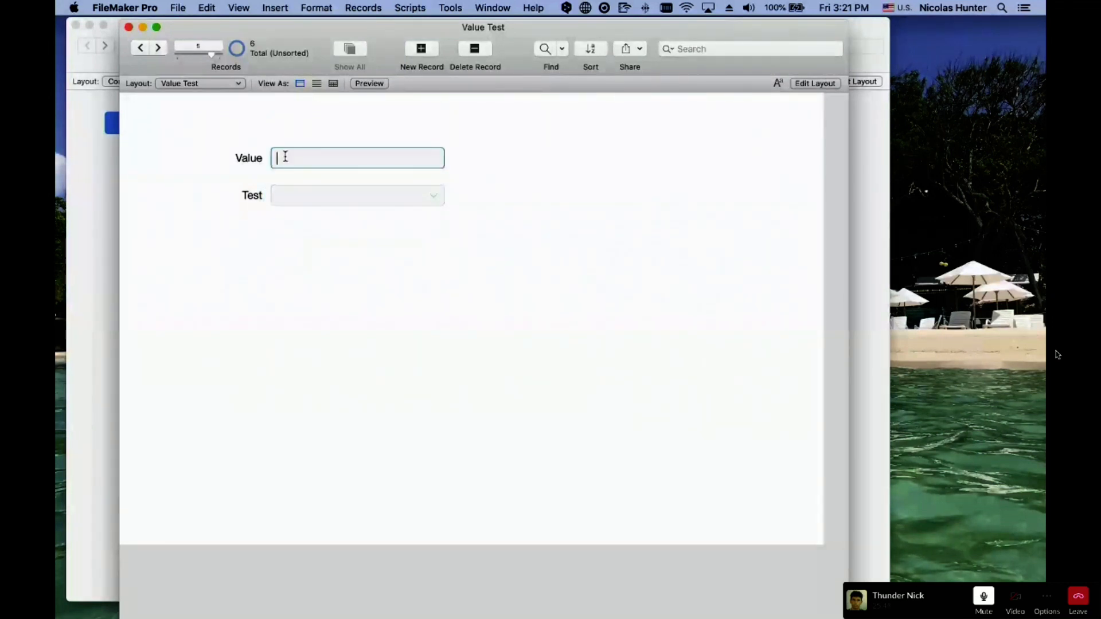
{"action": "left_click", "coordinate": [312, 123]}
{"action": "left_click", "coordinate": [159, 49]}
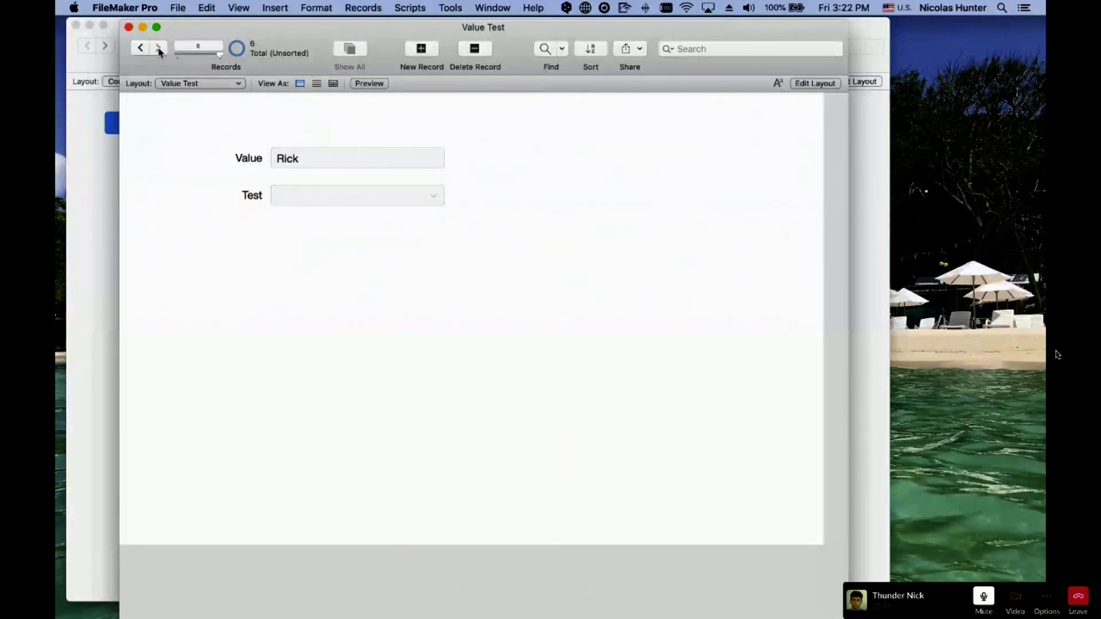
{"action": "left_click", "coordinate": [141, 47]}
{"action": "left_click", "coordinate": [278, 157]}
{"action": "key", "text": "ctrl+Up"}
{"action": "type", "text": "Nick"}
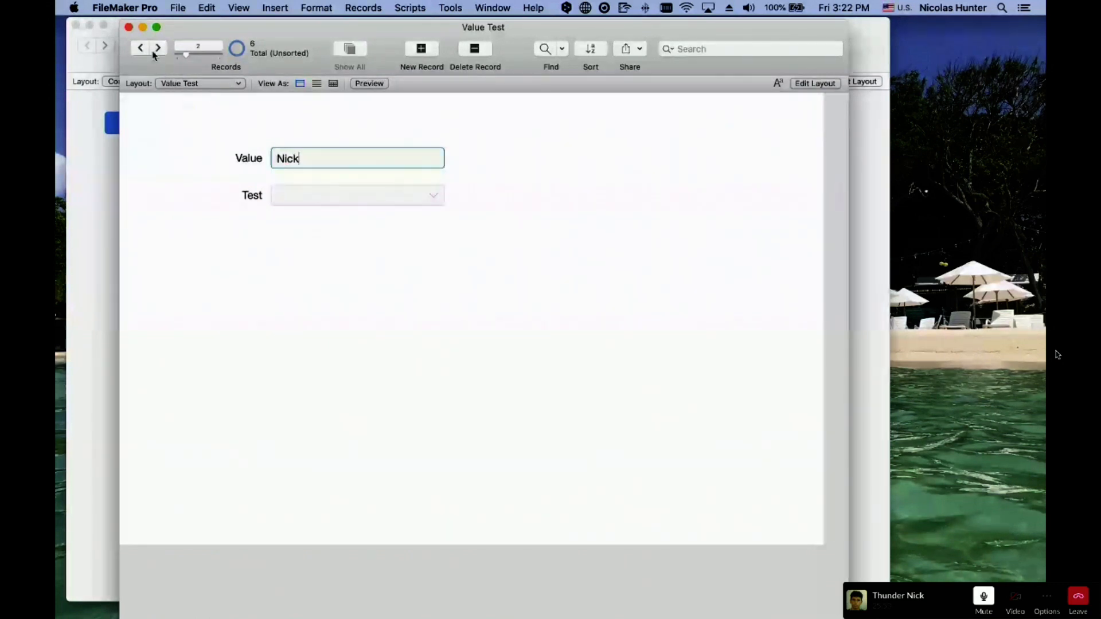
Go to the last record and examine how the Test field's choices treat the repeated Value entries
{"action": "left_click", "coordinate": [155, 50]}
{"action": "left_click", "coordinate": [153, 48]}
{"action": "left_click", "coordinate": [154, 49]}
{"action": "left_click", "coordinate": [202, 124]}
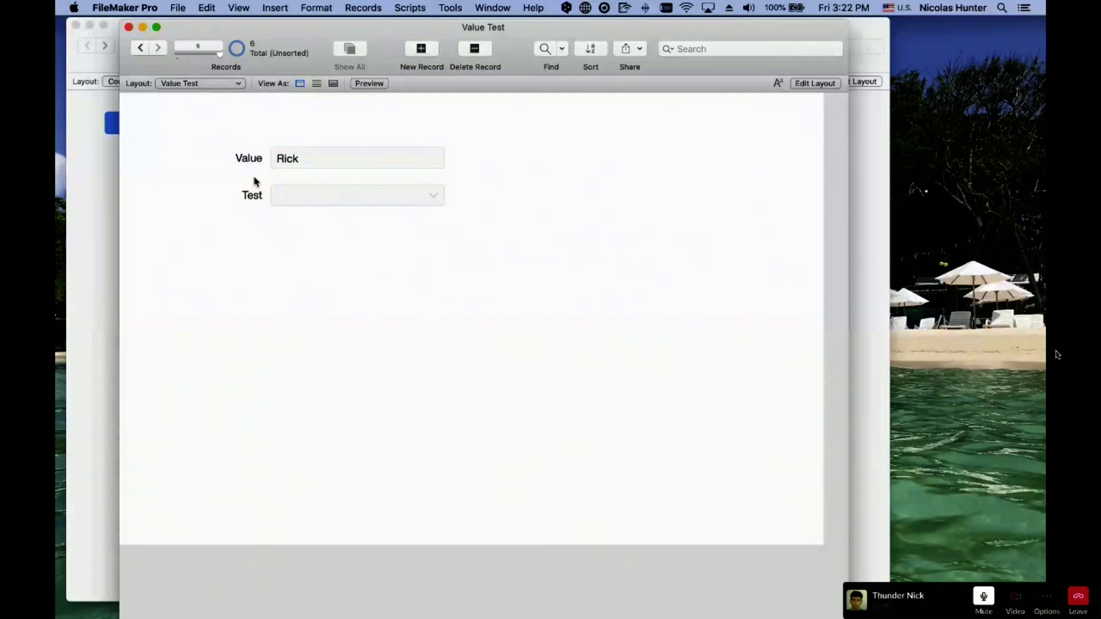
{"action": "left_click", "coordinate": [298, 204]}
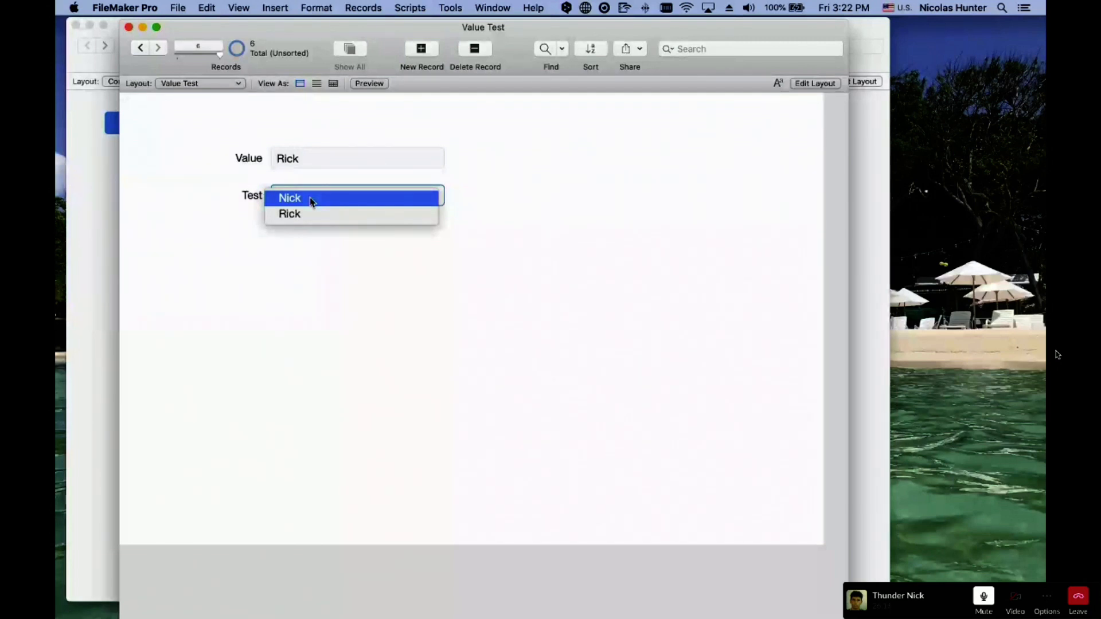
{"action": "left_click", "coordinate": [289, 274]}
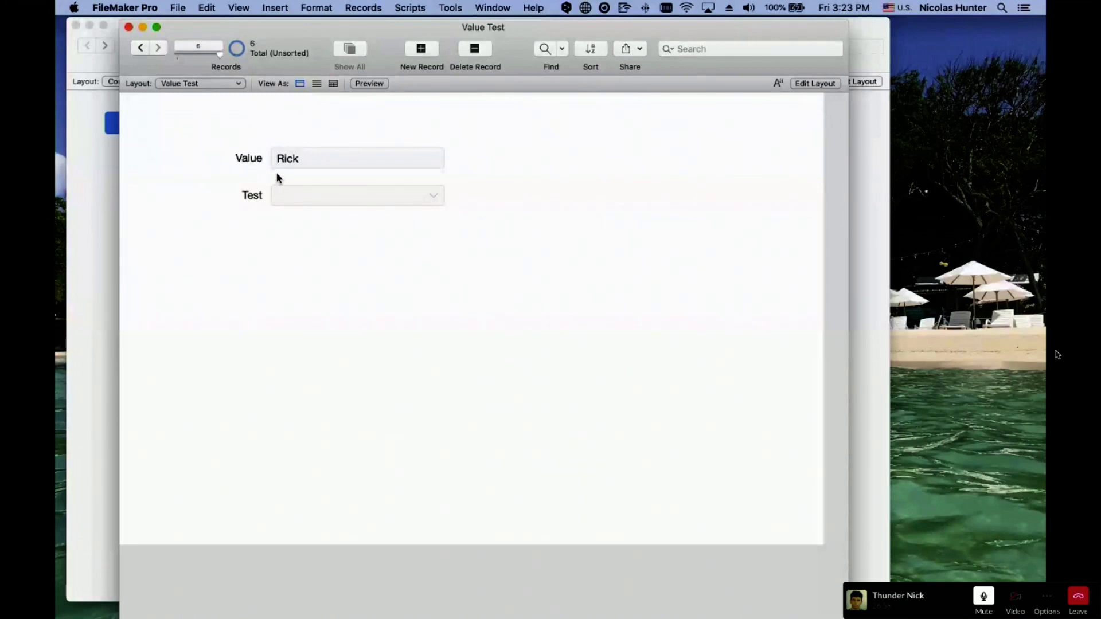
{"action": "left_click", "coordinate": [297, 198]}
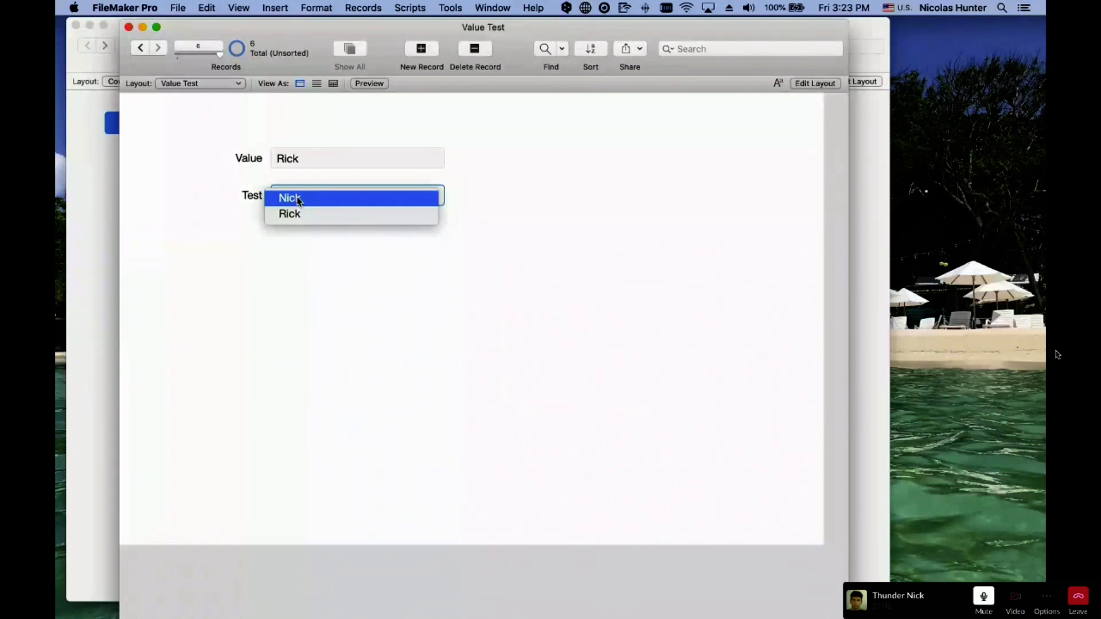
Add a table named New Table to the Value Test database
{"action": "left_click", "coordinate": [373, 320]}
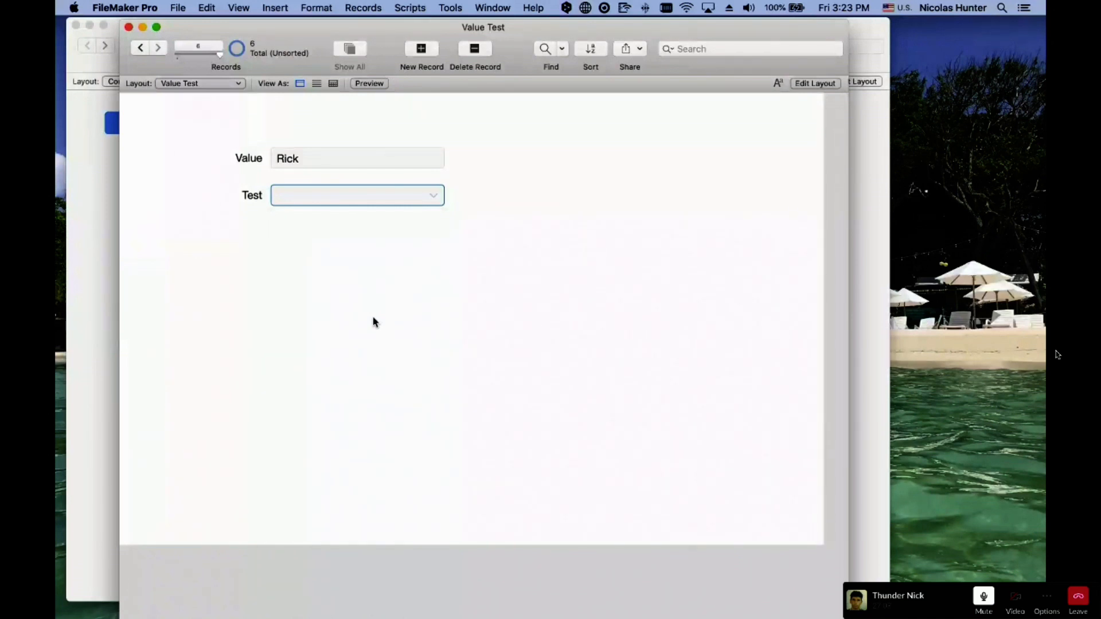
{"action": "key", "text": "super+shift+d"}
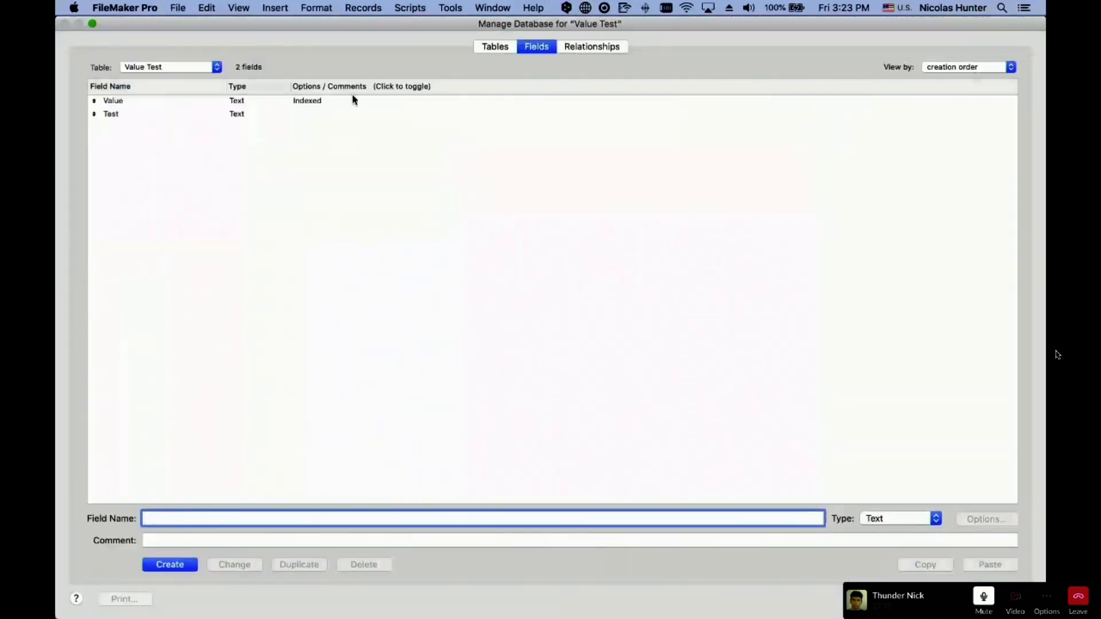
{"action": "left_click", "coordinate": [507, 48]}
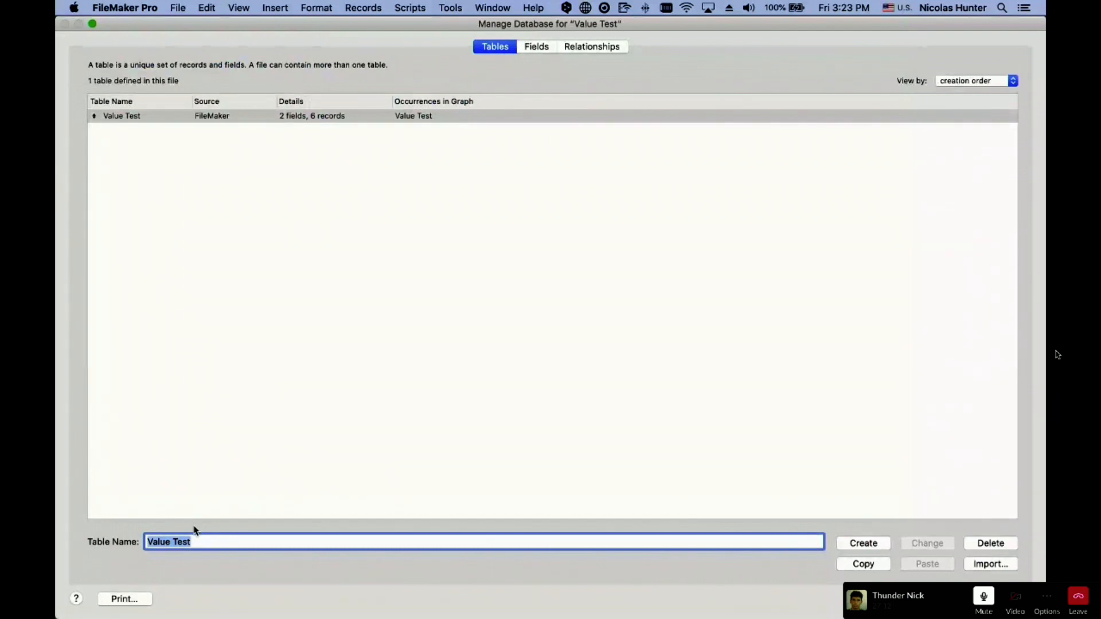
{"action": "type", "text": "New Tabl"}
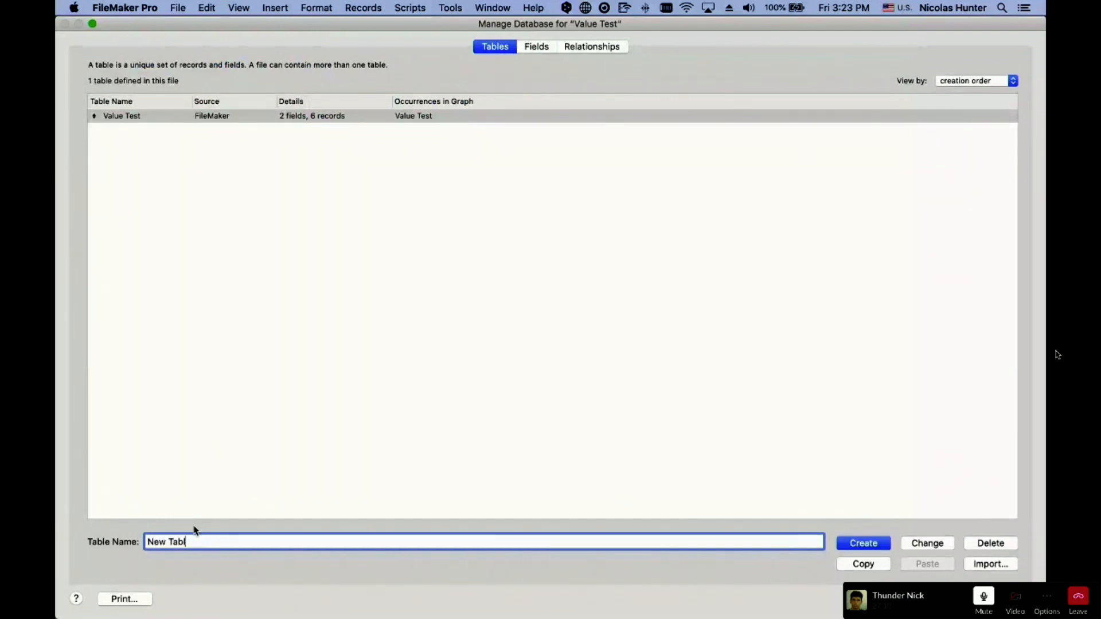
{"action": "type", "text": "e"}
{"action": "left_click", "coordinate": [863, 543]}
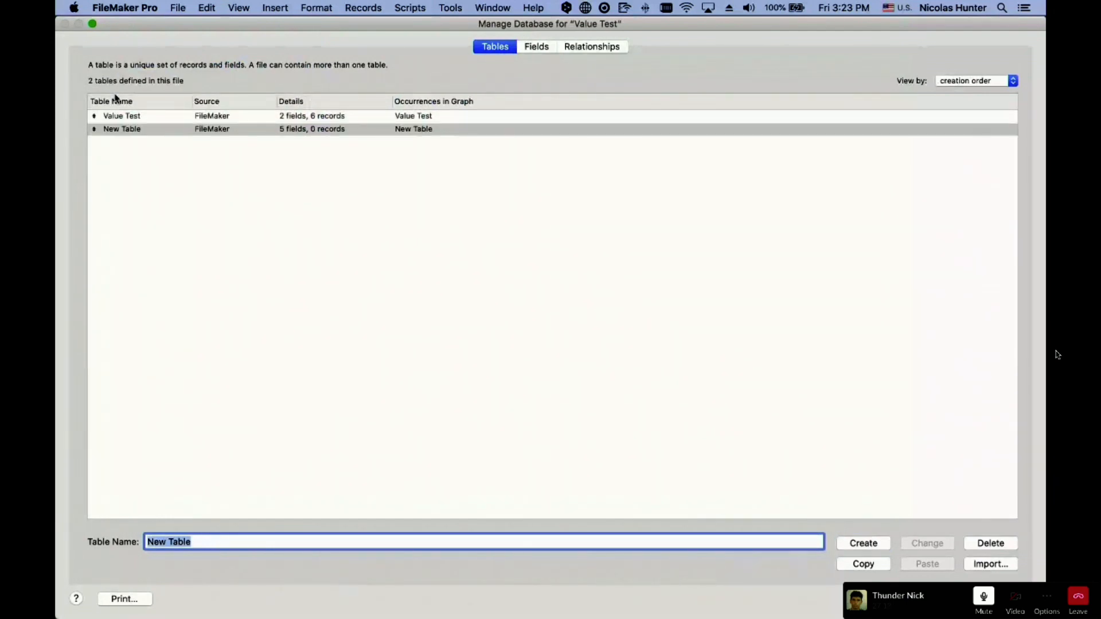
Replace all default fields of New Table with a single text field called Name and save the database definition
{"action": "double_click", "coordinate": [138, 129]}
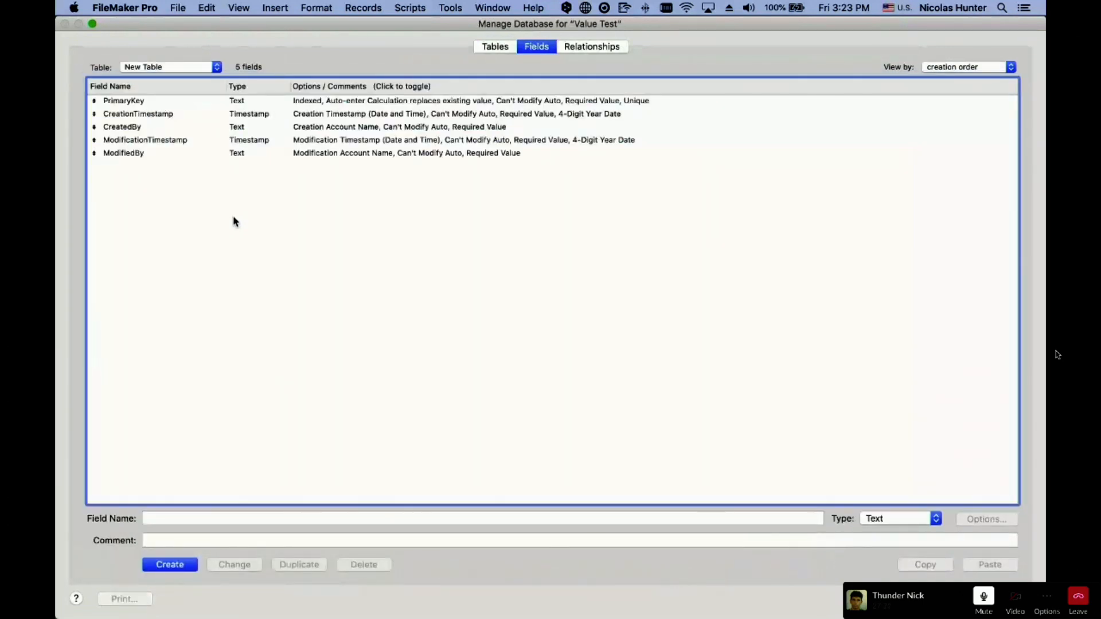
{"action": "key", "text": "super+a"}
{"action": "key", "text": "BackSpace"}
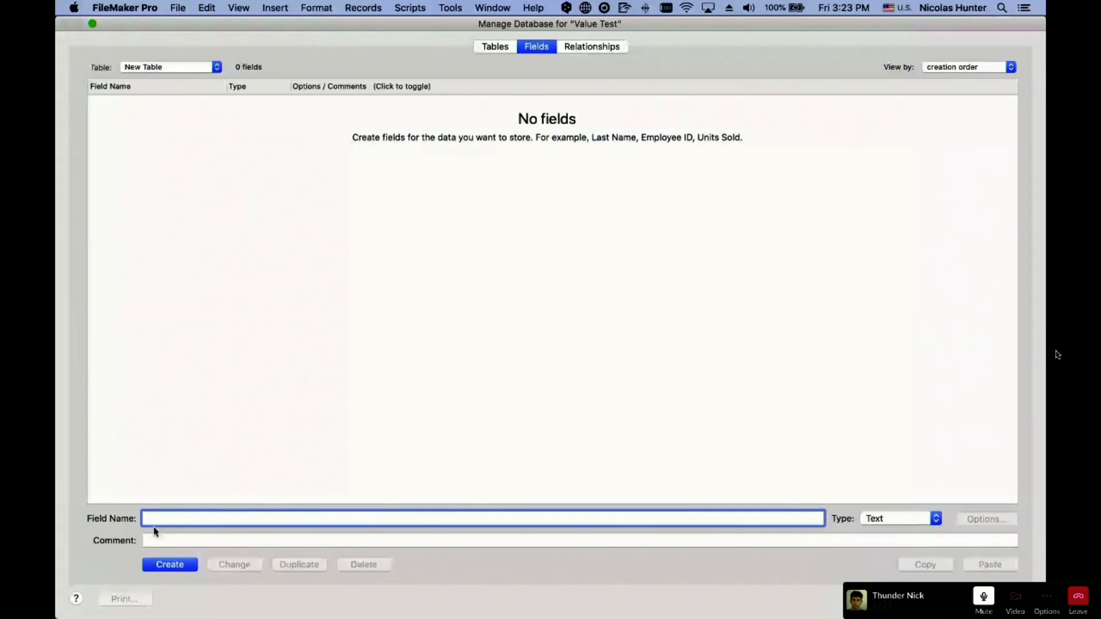
{"action": "type", "text": "Name"}
{"action": "key", "text": "Return"}
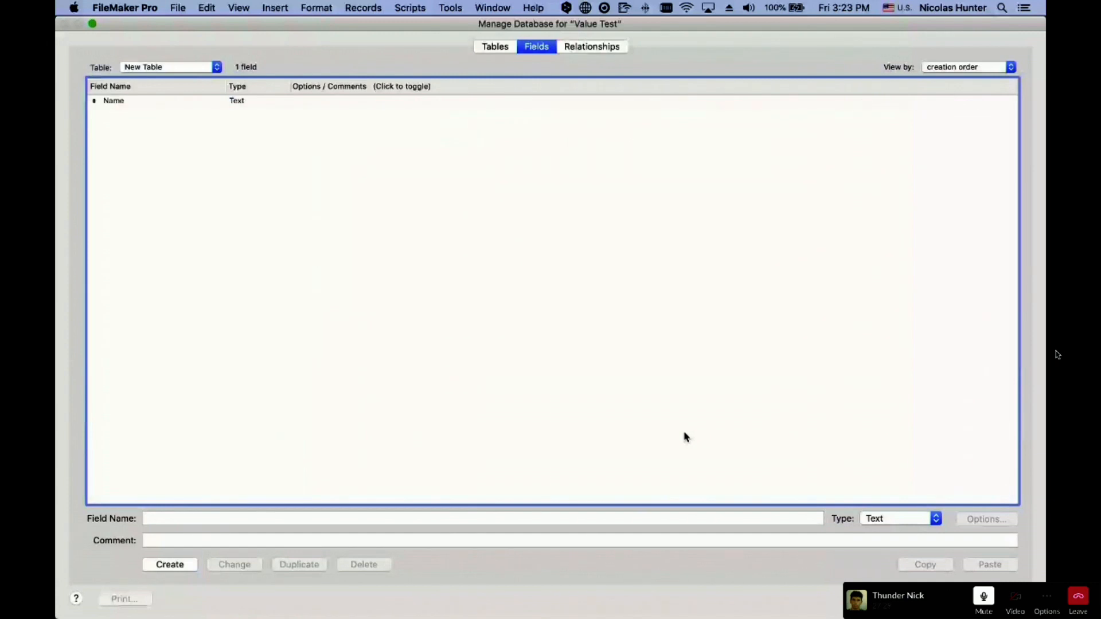
{"action": "key", "text": "Return"}
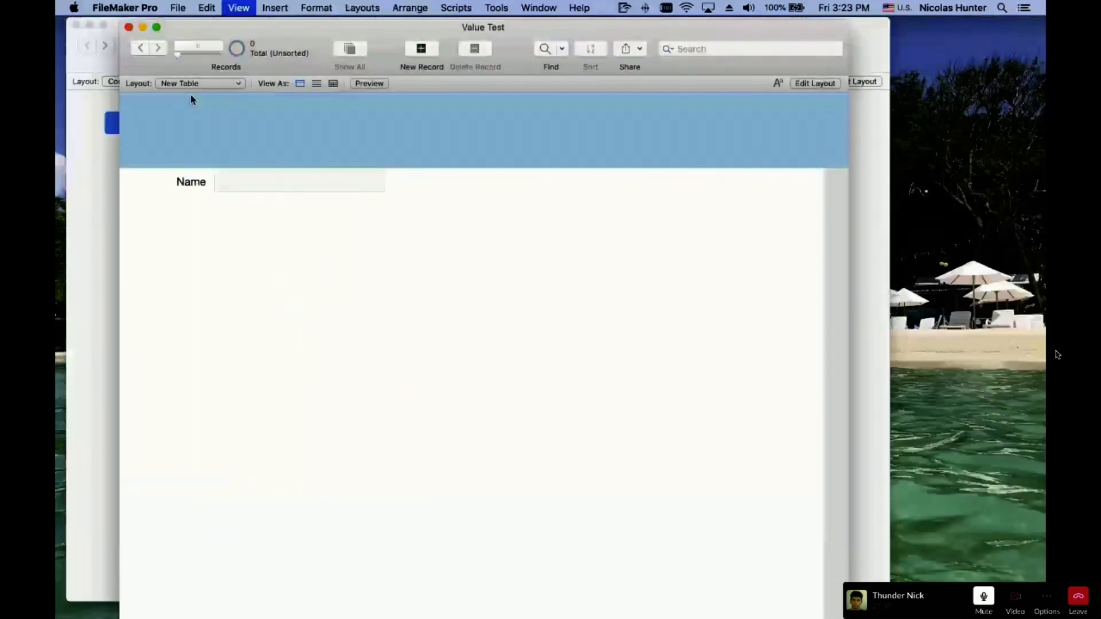
Give the Name field on the New Table layout drop-down choices and return to browsing
{"action": "key", "text": "super+l"}
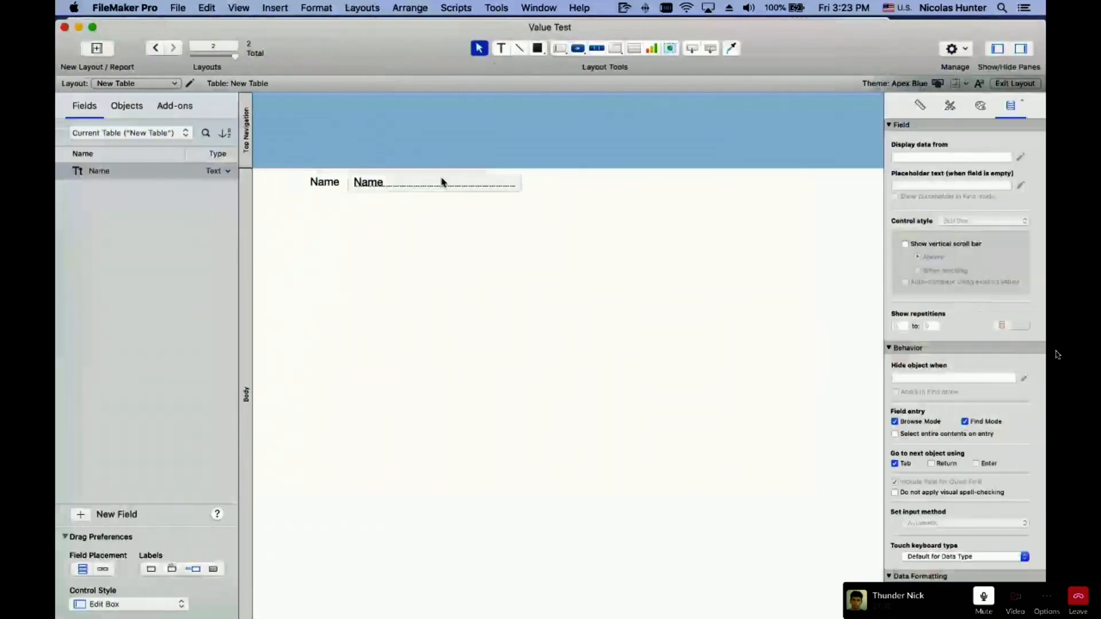
{"action": "left_click", "coordinate": [442, 182]}
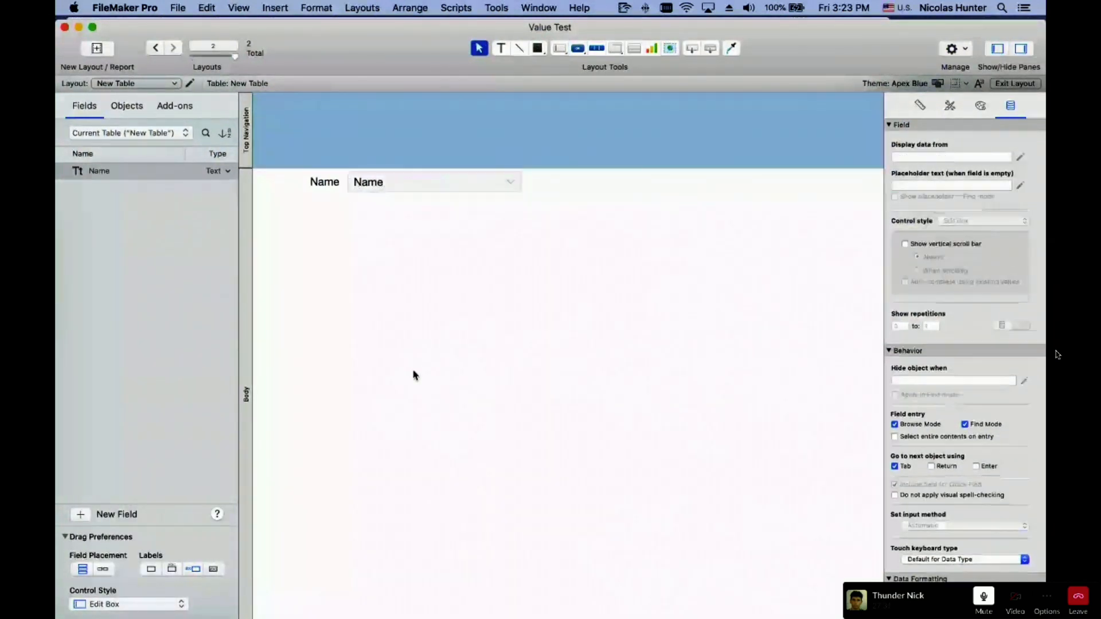
{"action": "key", "text": "super+b"}
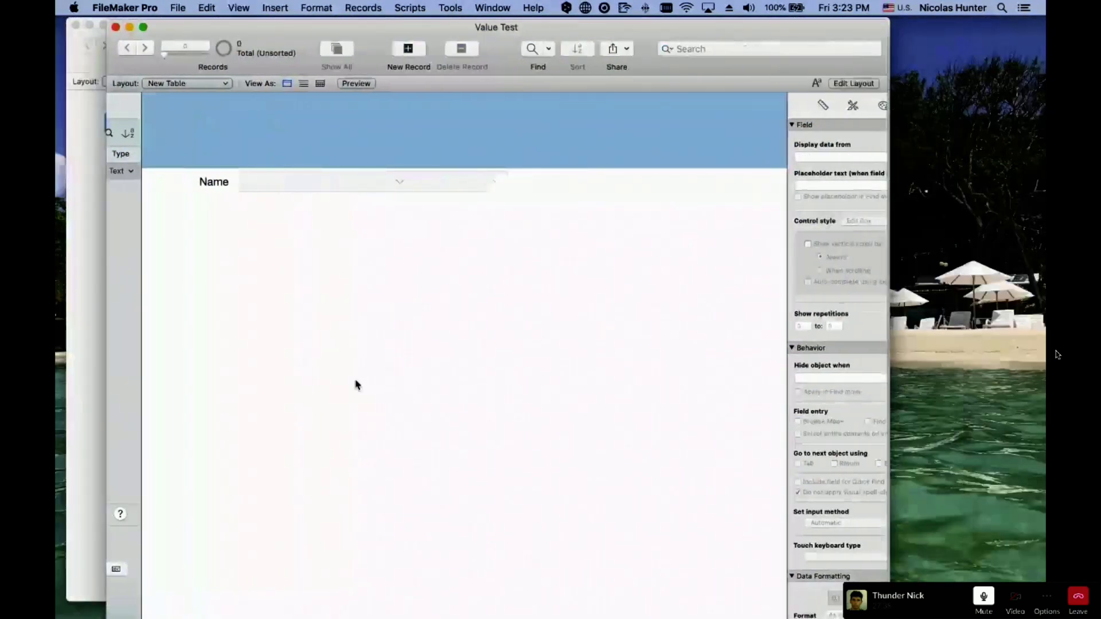
Create a record in New Table and check the choices offered in its Name field
{"action": "left_click", "coordinate": [651, 224]}
{"action": "left_click", "coordinate": [404, 64]}
{"action": "left_click", "coordinate": [308, 180]}
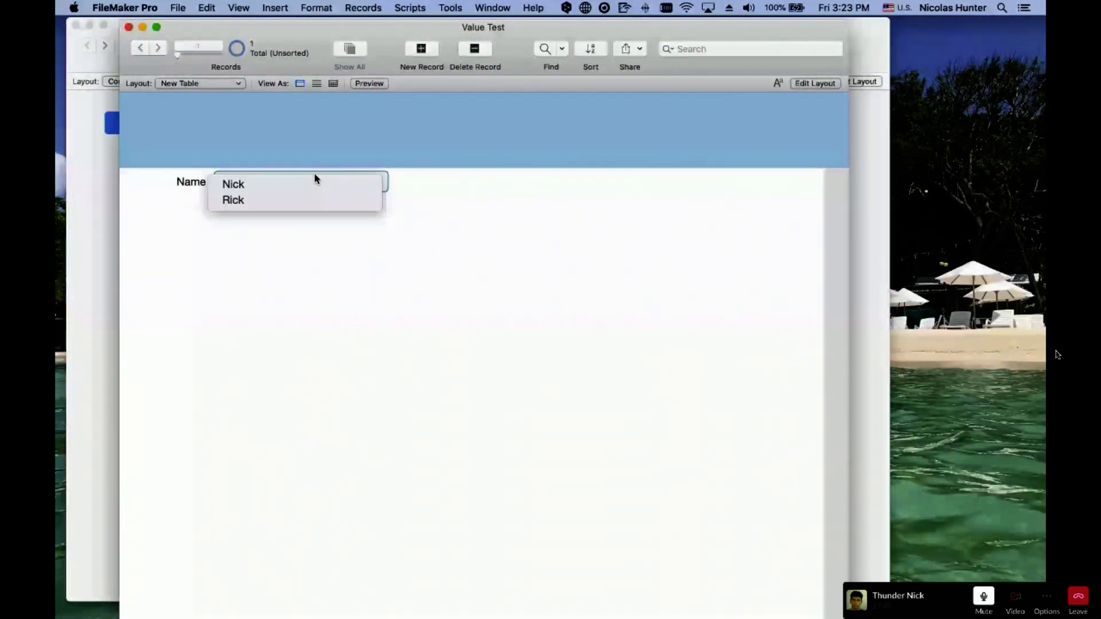
Examine in the relationships graph how the Value Test and New Table occurrences relate, and close the database definition
{"action": "left_click", "coordinate": [201, 83]}
{"action": "left_click", "coordinate": [206, 104]}
{"action": "key", "text": "super+shift+d"}
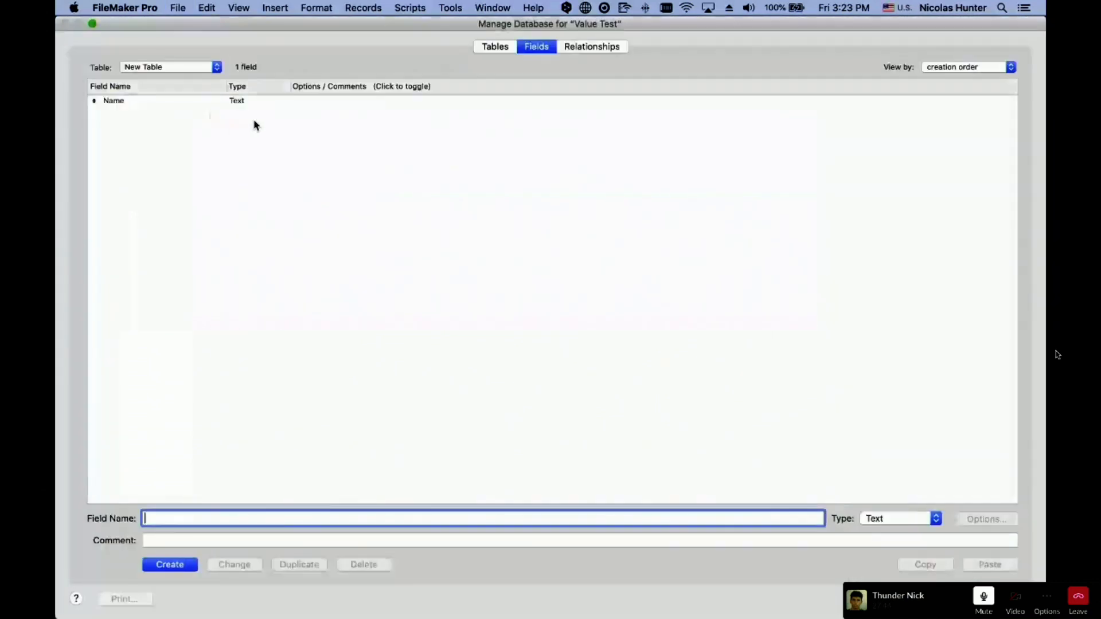
{"action": "left_click", "coordinate": [492, 46]}
{"action": "left_click", "coordinate": [582, 47]}
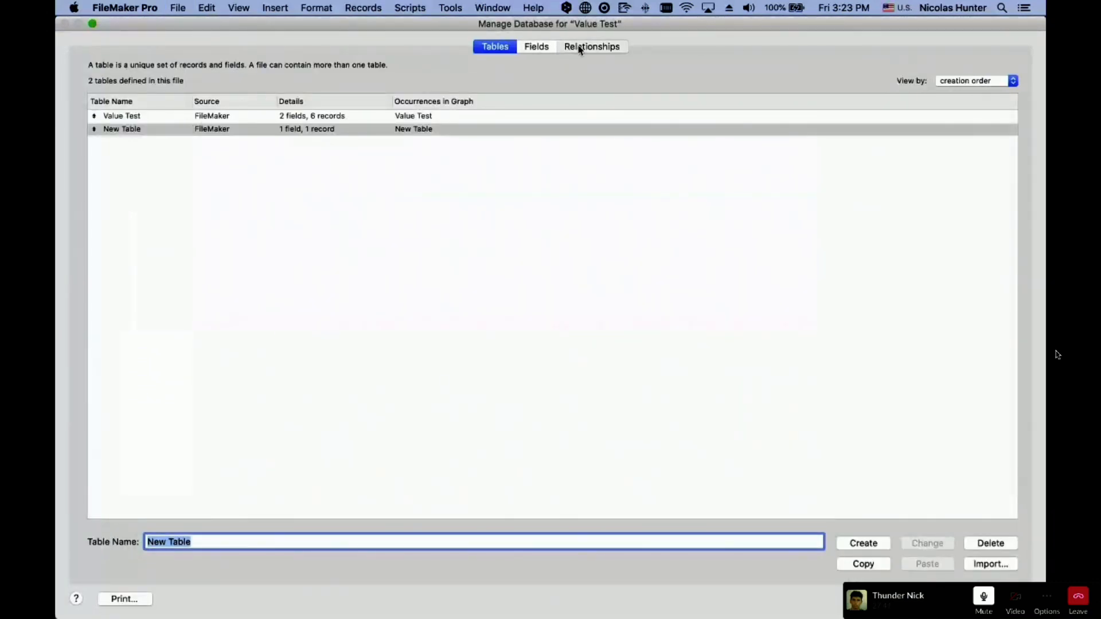
{"action": "left_click_drag", "start_coordinate": [280, 251], "coordinate": [117, 62]}
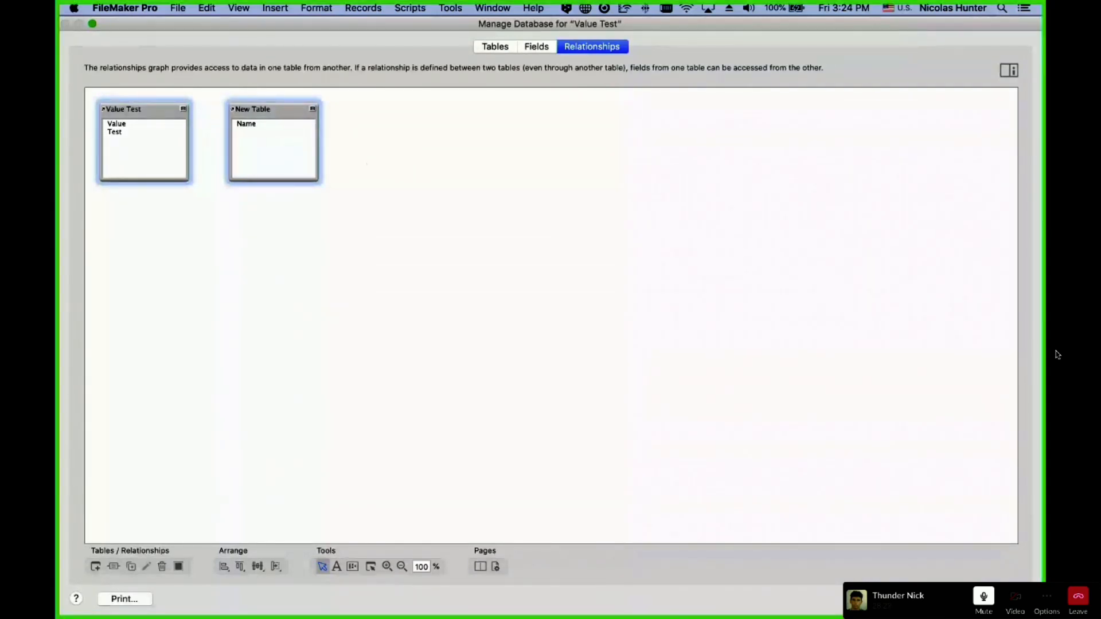
{"action": "left_click", "coordinate": [474, 371]}
{"action": "key", "text": "Return"}
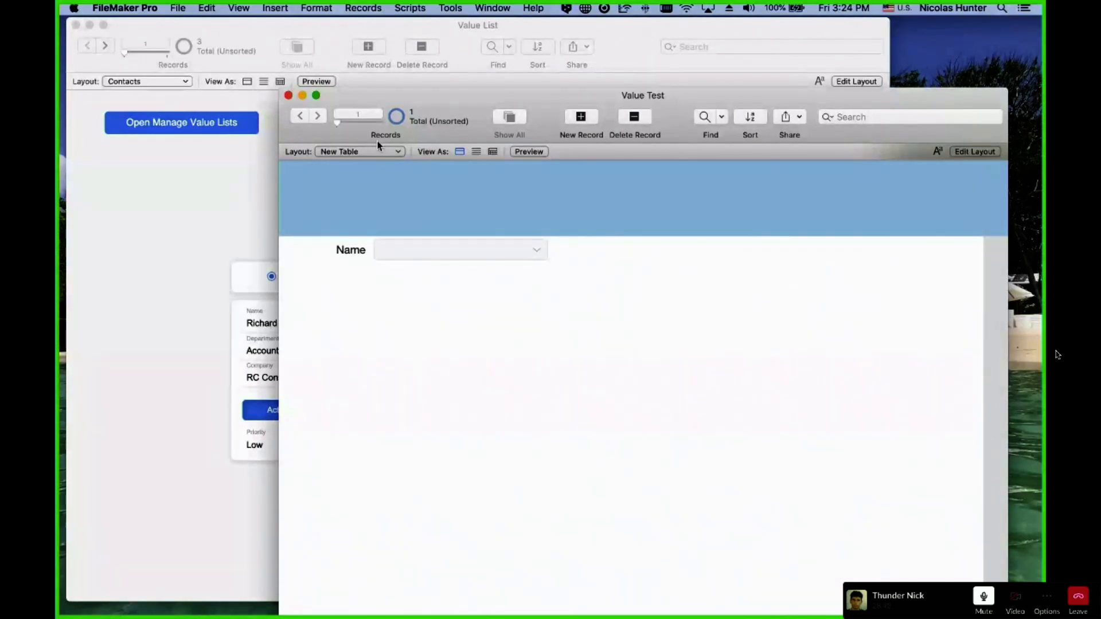
Move the Value Test window up beside the other file's window and switch to the Value Test layout
{"action": "left_click_drag", "start_coordinate": [335, 97], "coordinate": [245, 50]}
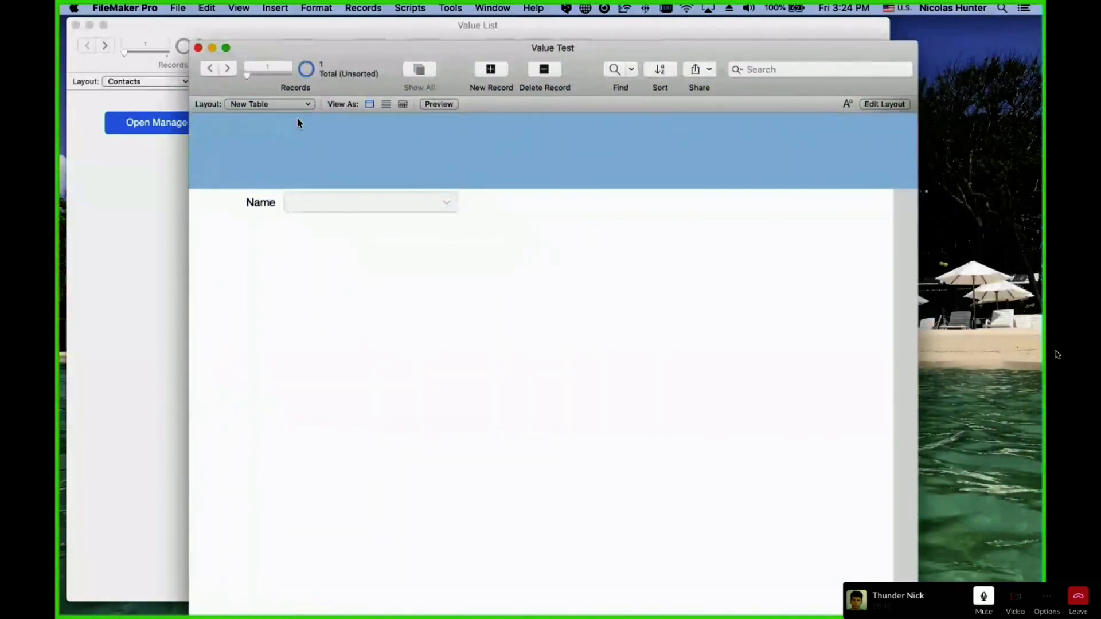
{"action": "left_click", "coordinate": [247, 103]}
{"action": "left_click", "coordinate": [250, 95]}
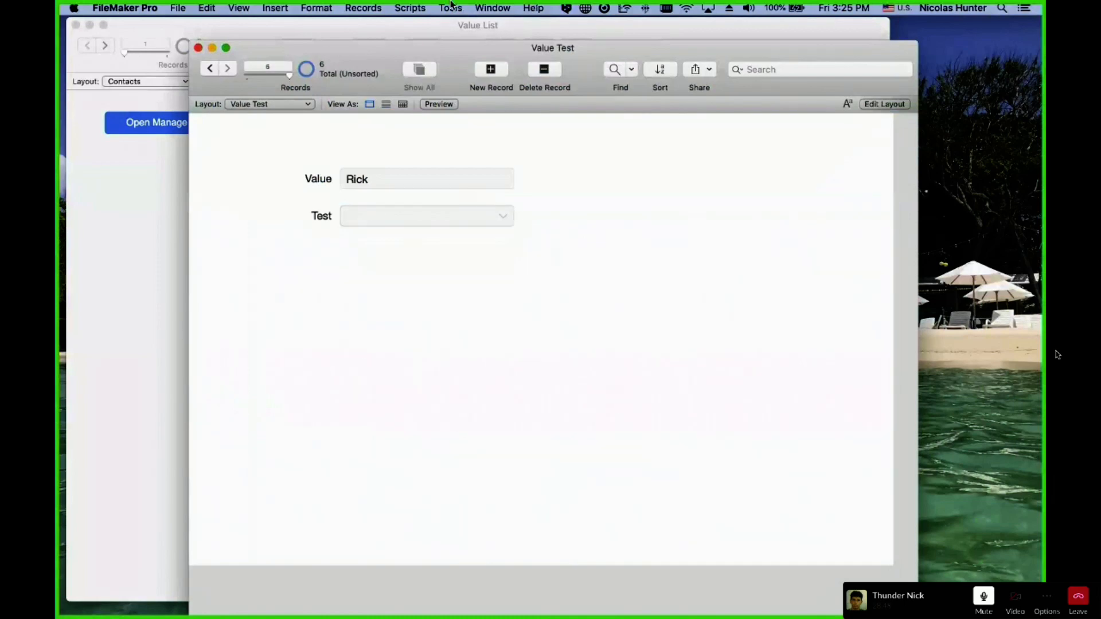
Add the watch expression UniqueValues ( Value Test::Value ) to the Data Viewer and close the viewer
{"action": "left_click", "coordinate": [451, 7]}
{"action": "left_click", "coordinate": [444, 50]}
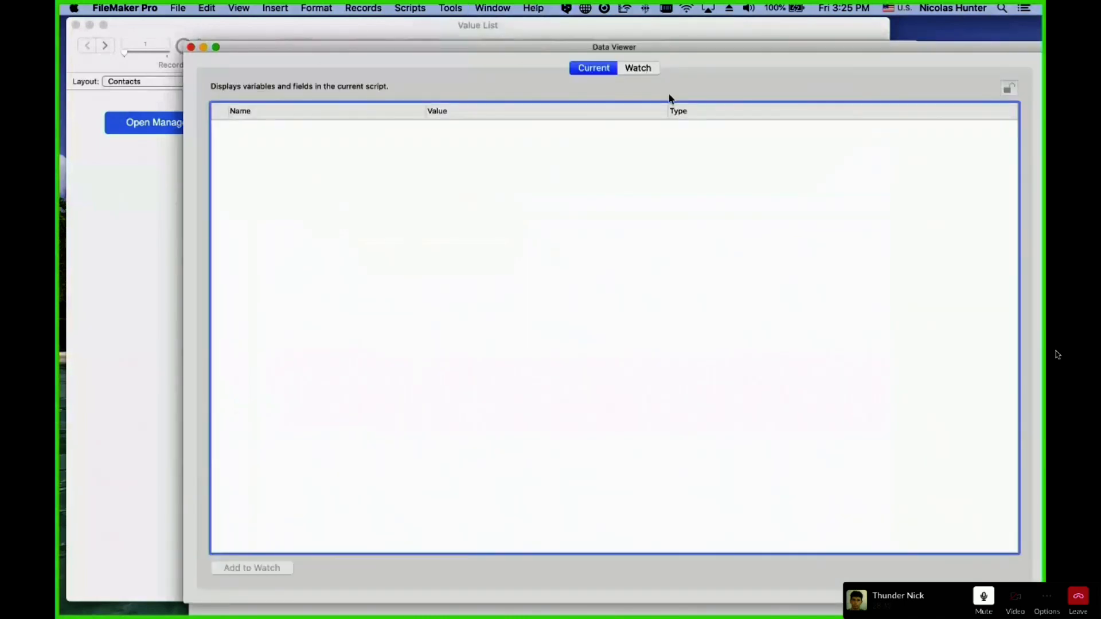
{"action": "left_click", "coordinate": [638, 68]}
{"action": "double_click", "coordinate": [414, 163]}
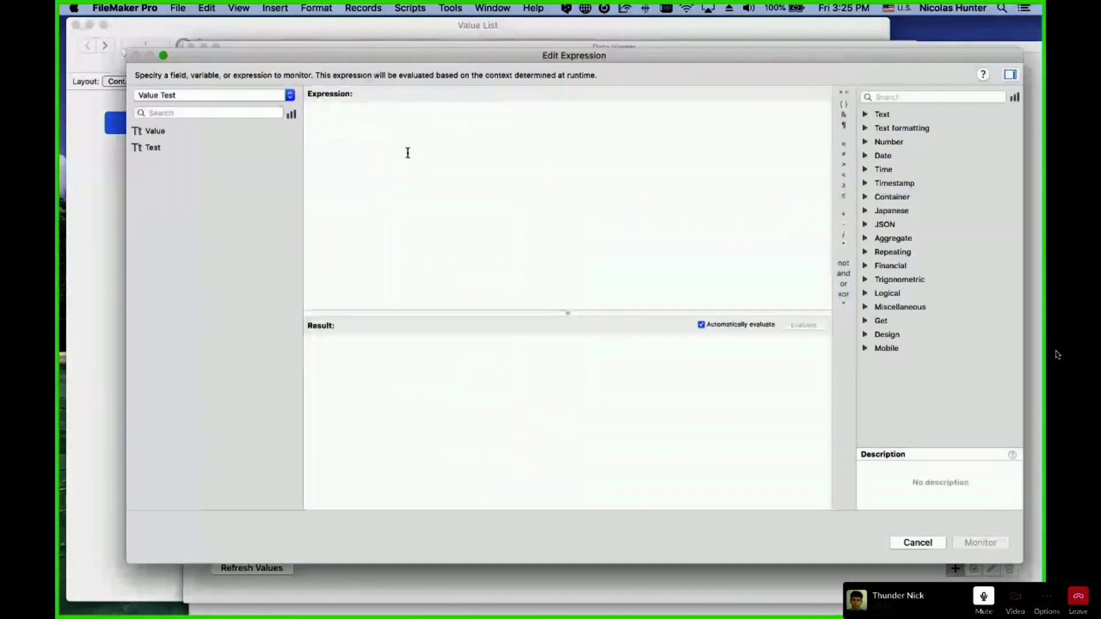
{"action": "type", "text": "uni"}
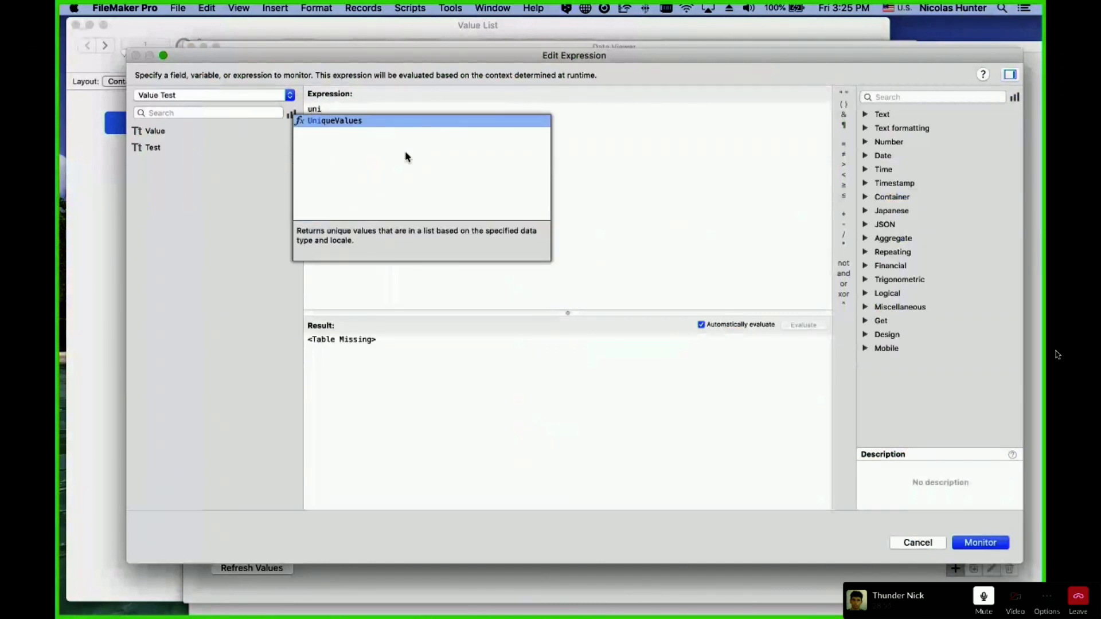
{"action": "key", "text": "Return"}
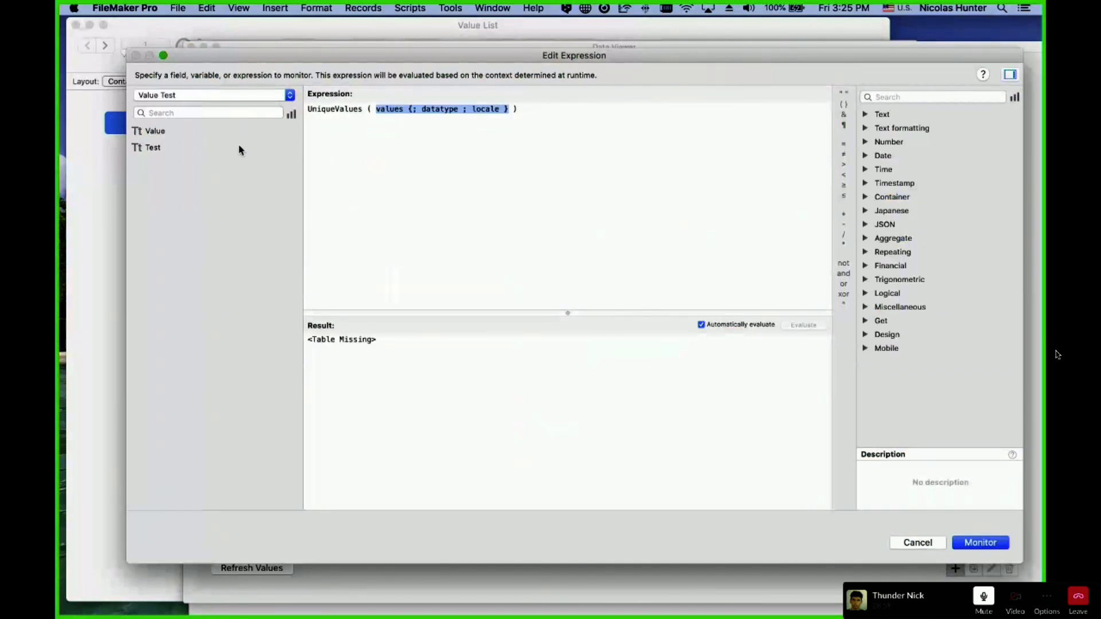
{"action": "left_click", "coordinate": [191, 133]}
{"action": "double_click", "coordinate": [191, 133]}
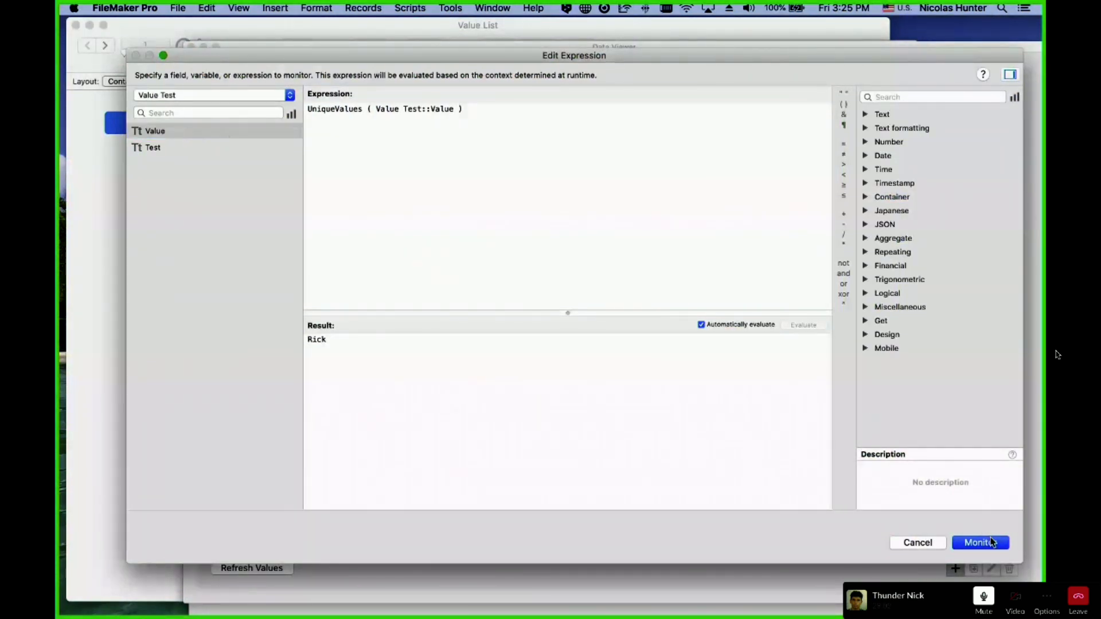
{"action": "key", "text": "Return"}
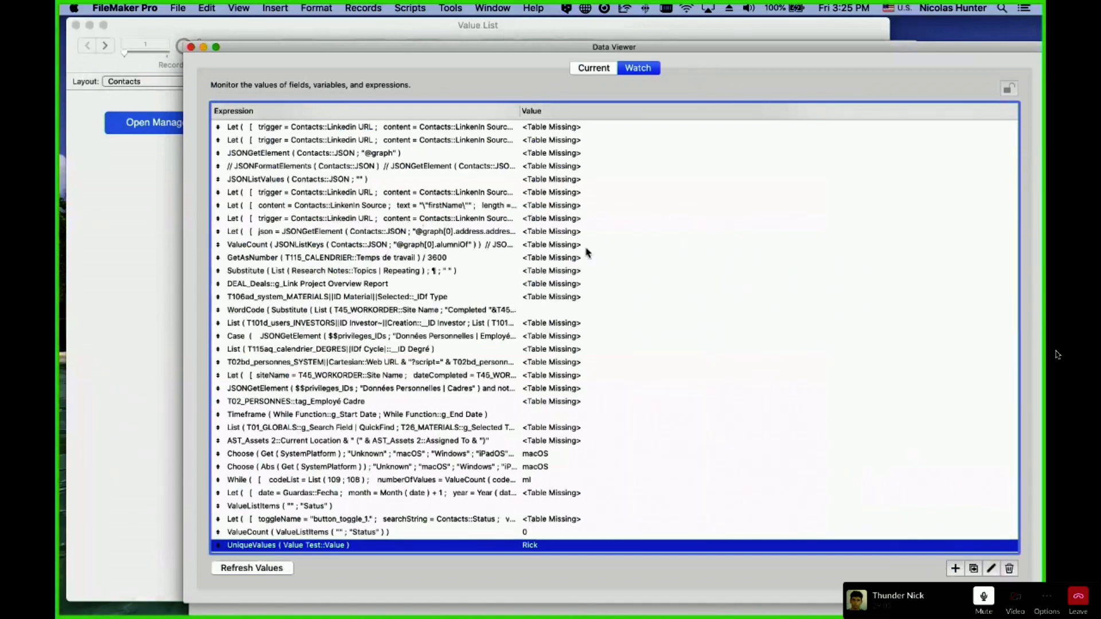
{"action": "left_click", "coordinate": [191, 47]}
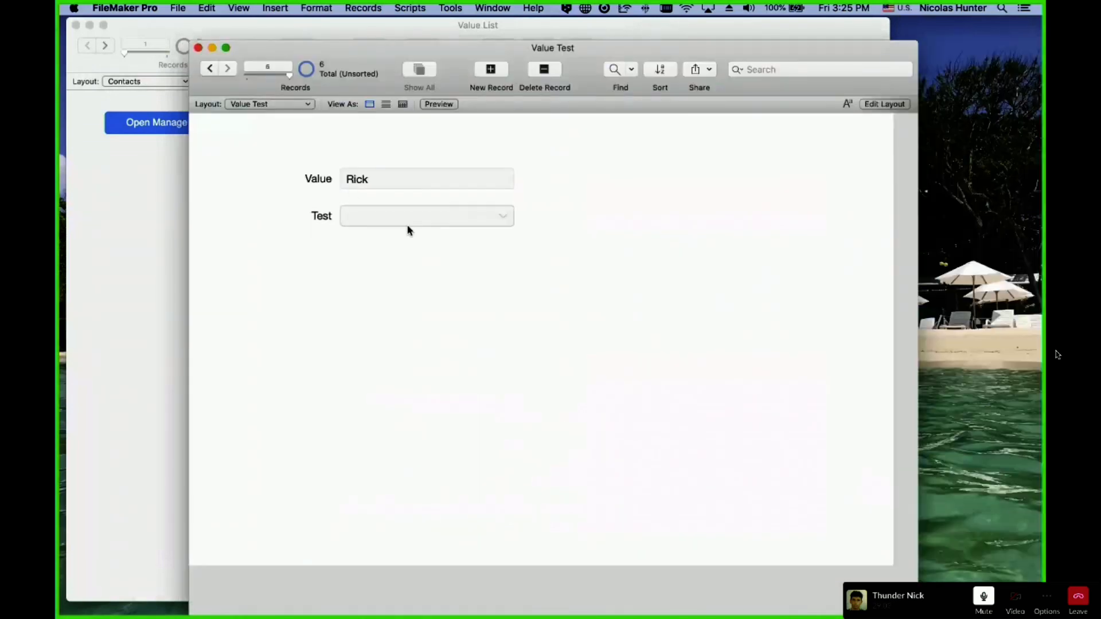
Page back and forth through the Value Test records to check their Value entries
{"action": "left_click", "coordinate": [380, 183]}
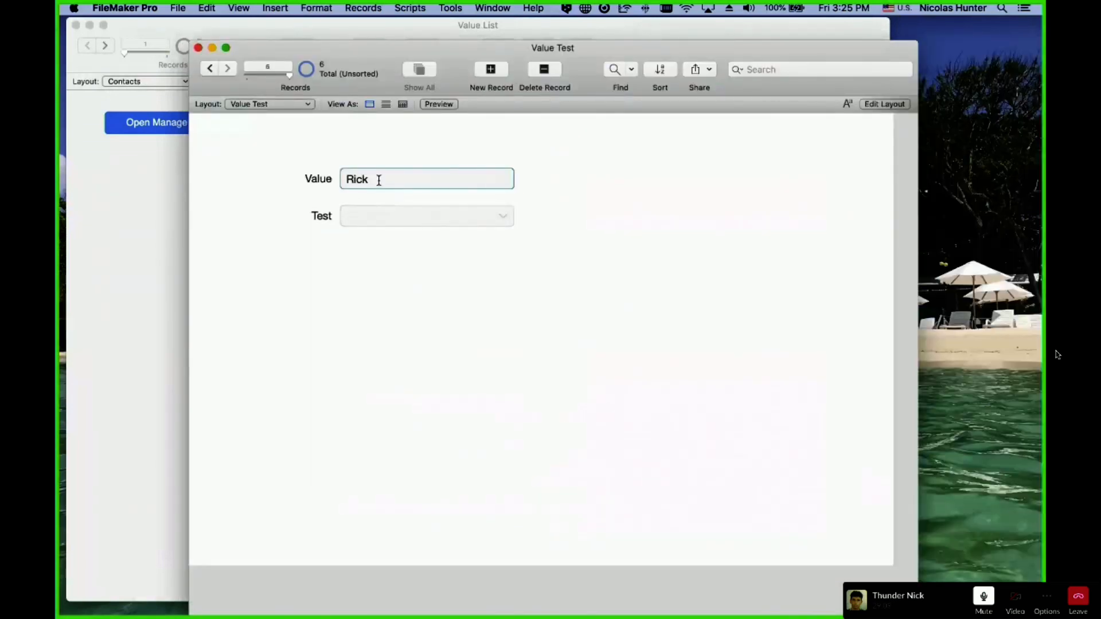
{"action": "key", "text": "super+a"}
{"action": "left_click", "coordinate": [213, 68]}
{"action": "left_click", "coordinate": [213, 68]}
{"action": "left_click", "coordinate": [228, 69]}
{"action": "left_click", "coordinate": [228, 68]}
{"action": "left_click", "coordinate": [228, 69]}
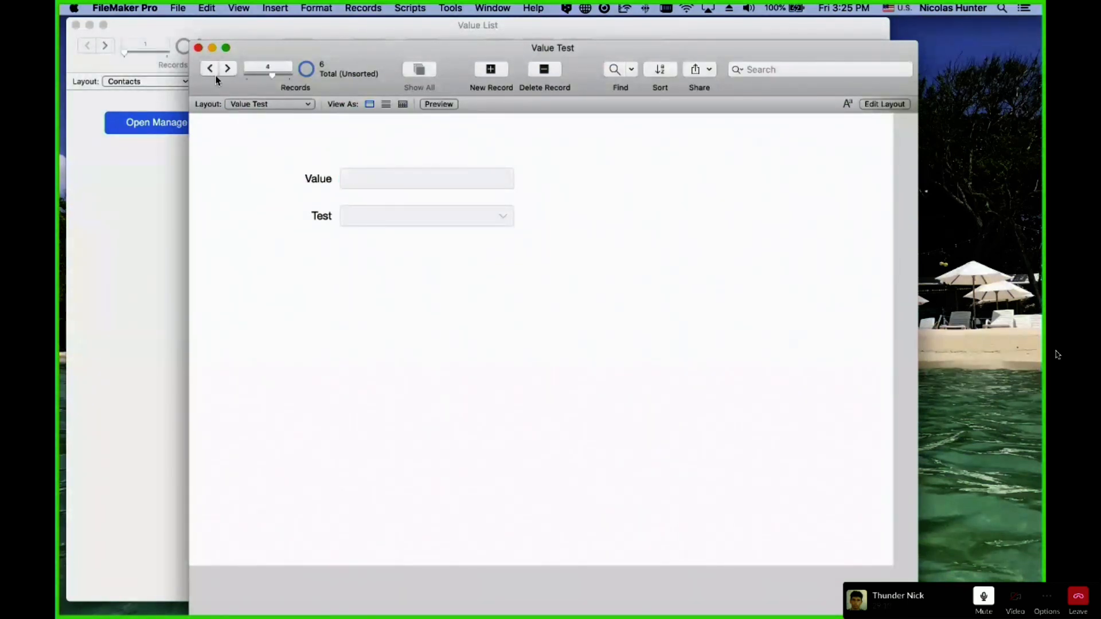
Add a text field named "listOf _" to the Value Test table
{"action": "key", "text": "super+shift+d"}
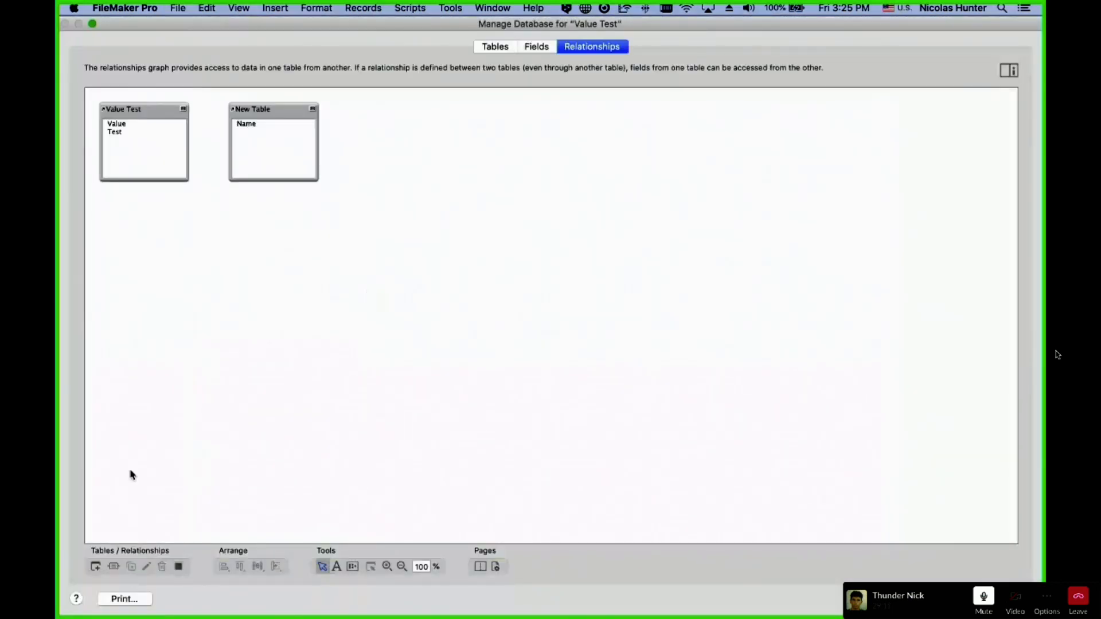
{"action": "left_click", "coordinate": [527, 50]}
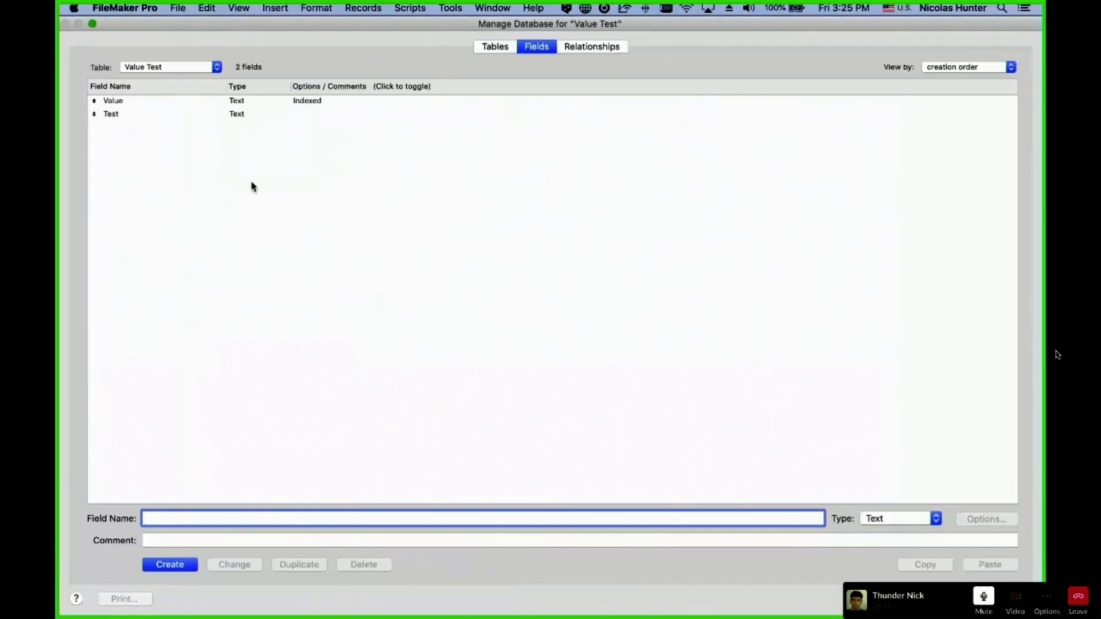
{"action": "type", "text": "listOf_"}
{"action": "left_click", "coordinate": [160, 569]}
{"action": "left_click", "coordinate": [160, 569]}
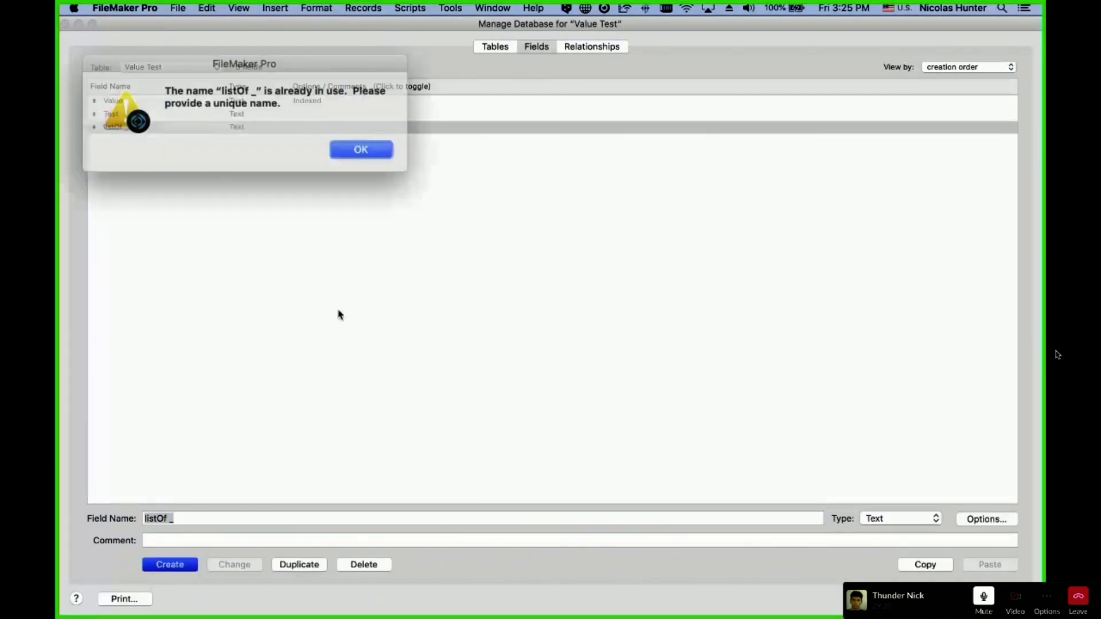
{"action": "left_click", "coordinate": [346, 150]}
Create a summary field named listOf_Value in the Value Test table, defined as List of the Value field
{"action": "left_click", "coordinate": [192, 522]}
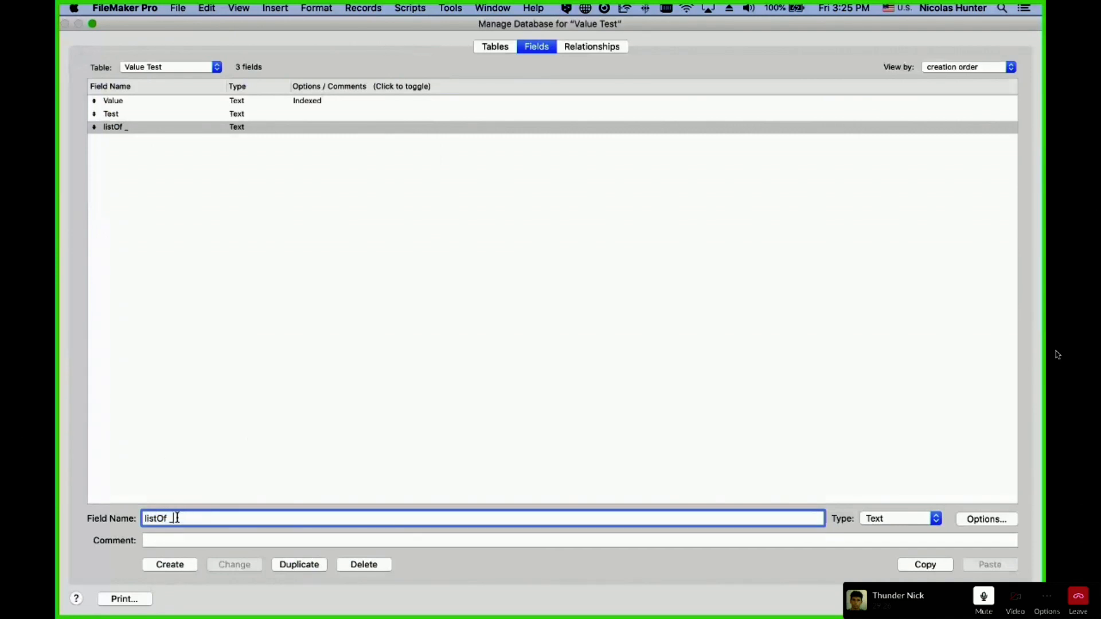
{"action": "key", "text": "BackSpace"}
{"action": "type", "text": "_V"}
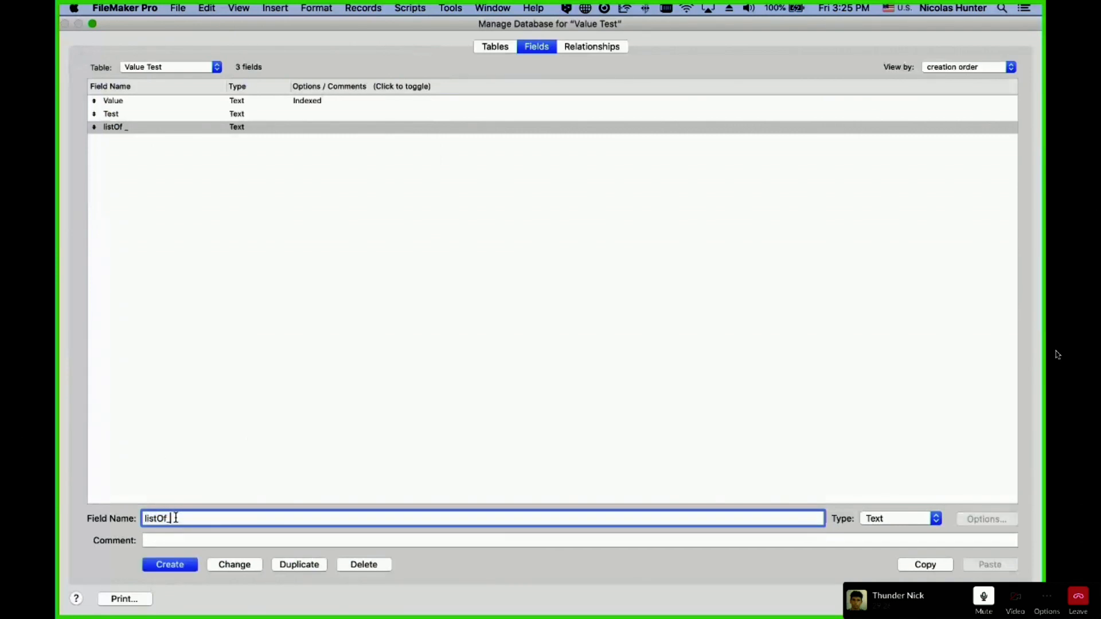
{"action": "type", "text": "alue"}
{"action": "left_click", "coordinate": [904, 518]}
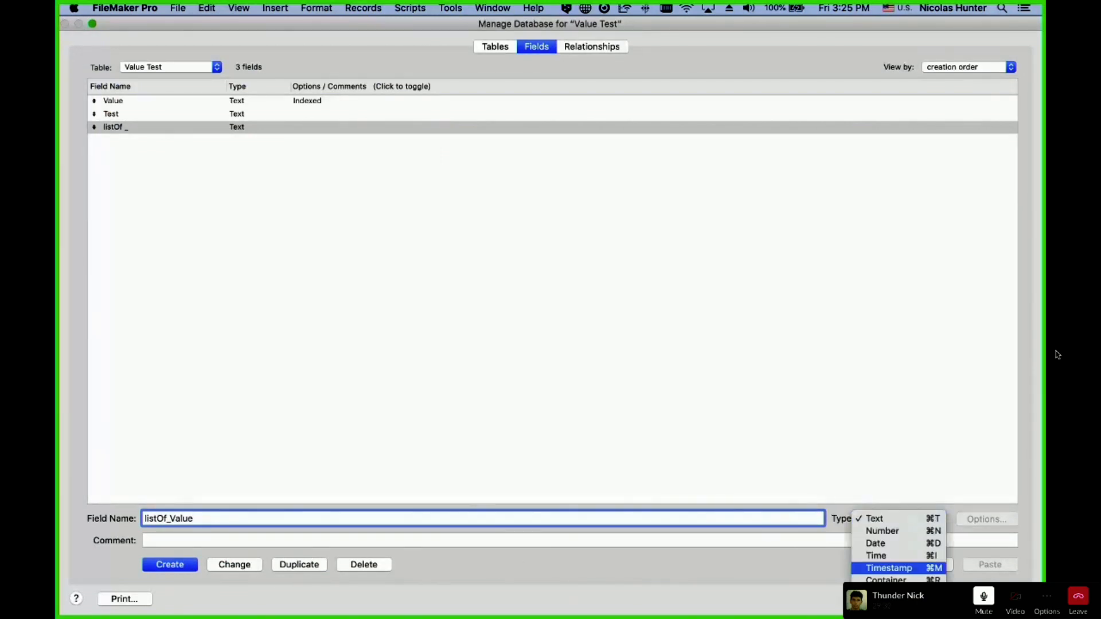
{"action": "key", "text": "super+s"}
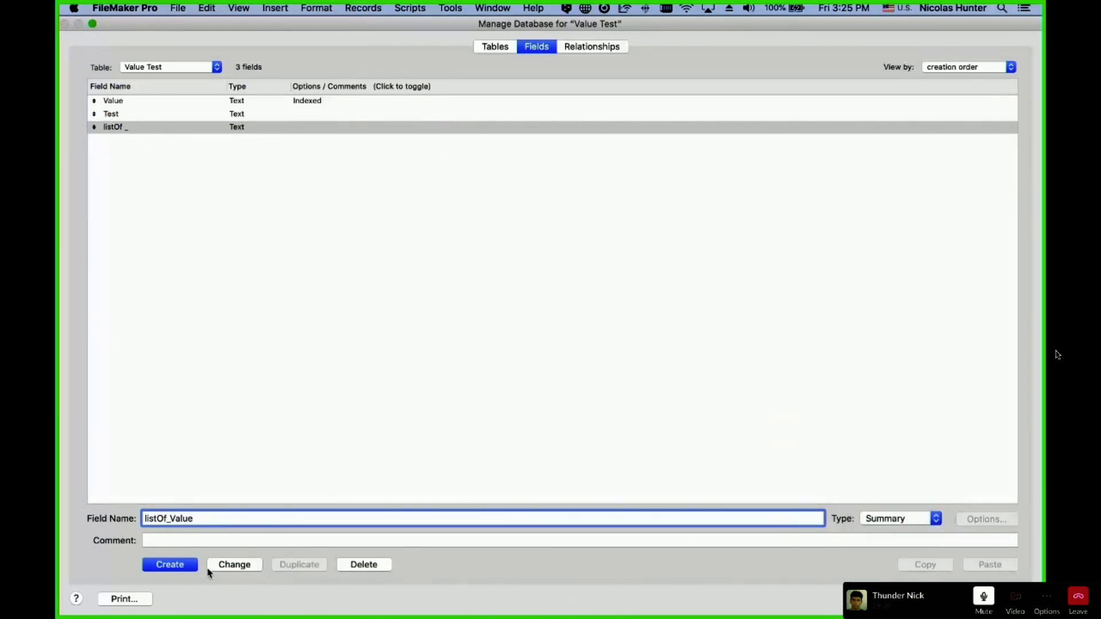
{"action": "left_click", "coordinate": [184, 568]}
{"action": "left_click", "coordinate": [363, 285]}
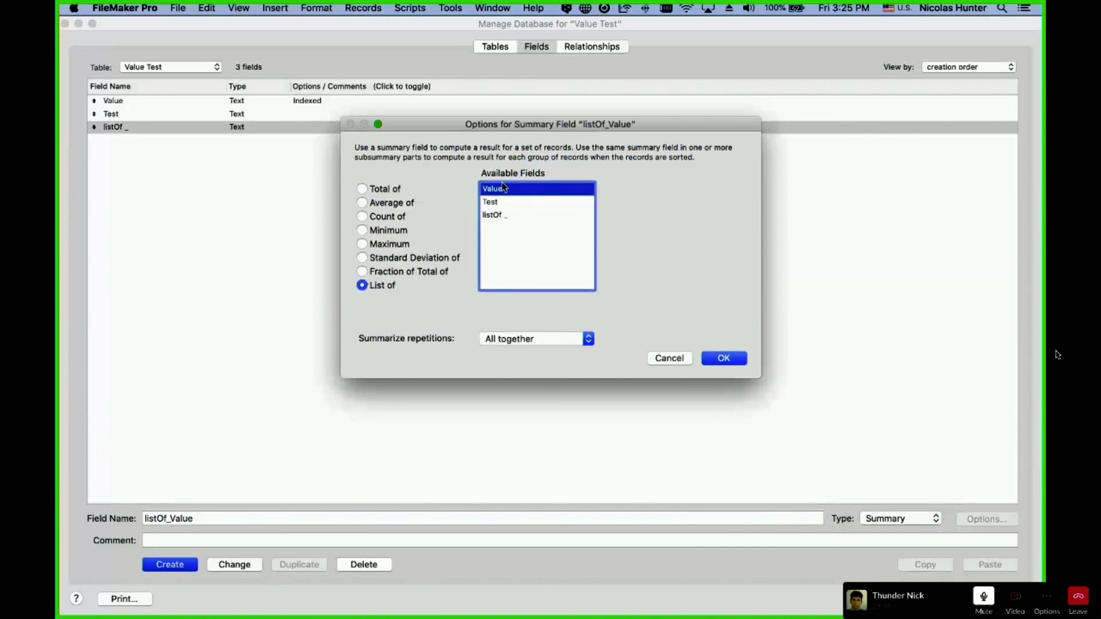
{"action": "left_click", "coordinate": [726, 357]}
Delete the misnamed text field "listOf _" from the Value Test table and save the database changes
{"action": "left_click", "coordinate": [158, 138]}
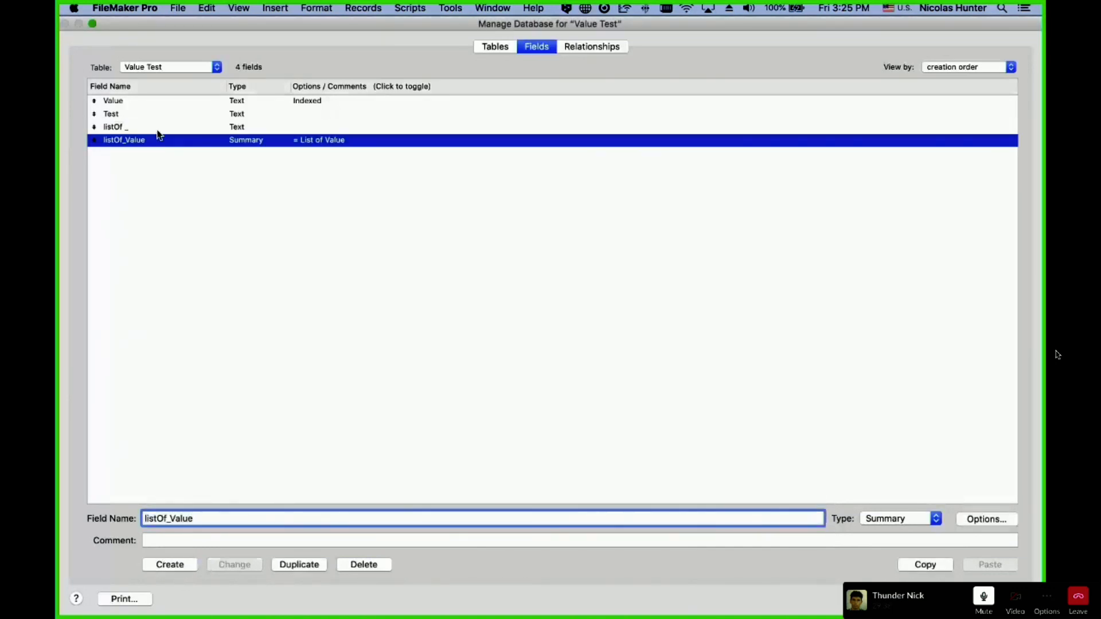
{"action": "left_click", "coordinate": [158, 130]}
{"action": "key", "text": "BackSpace"}
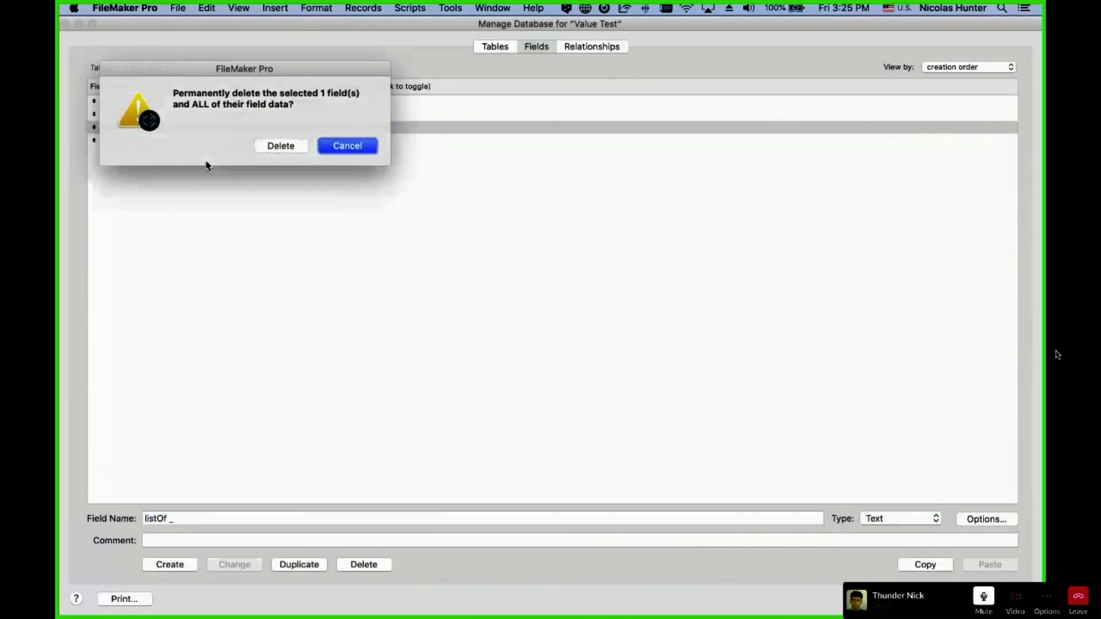
{"action": "left_click", "coordinate": [280, 152]}
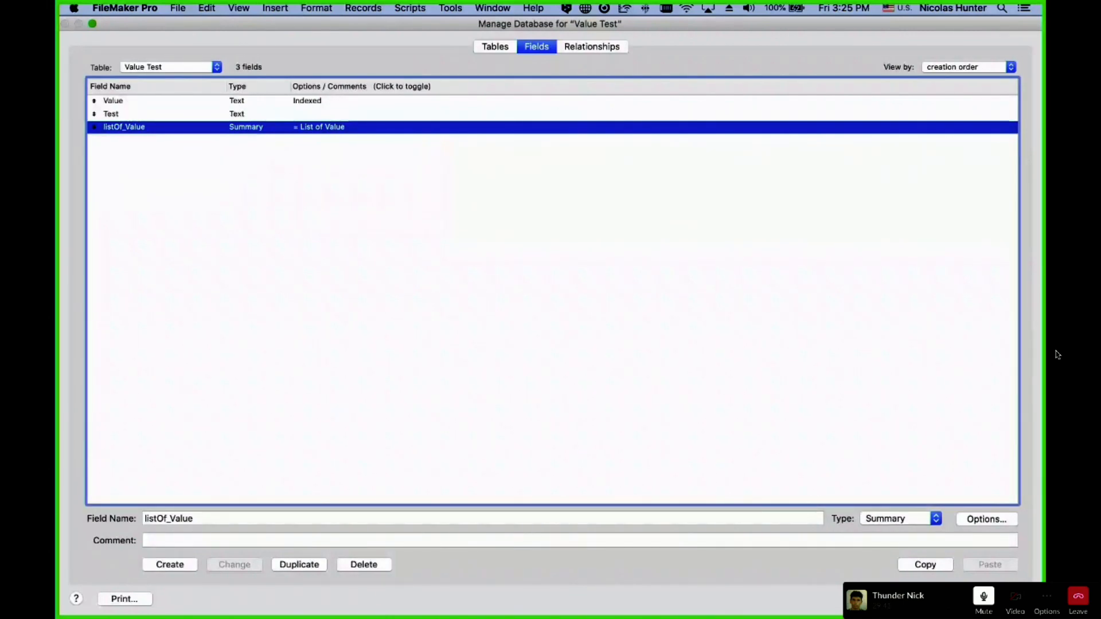
{"action": "key", "text": "Return"}
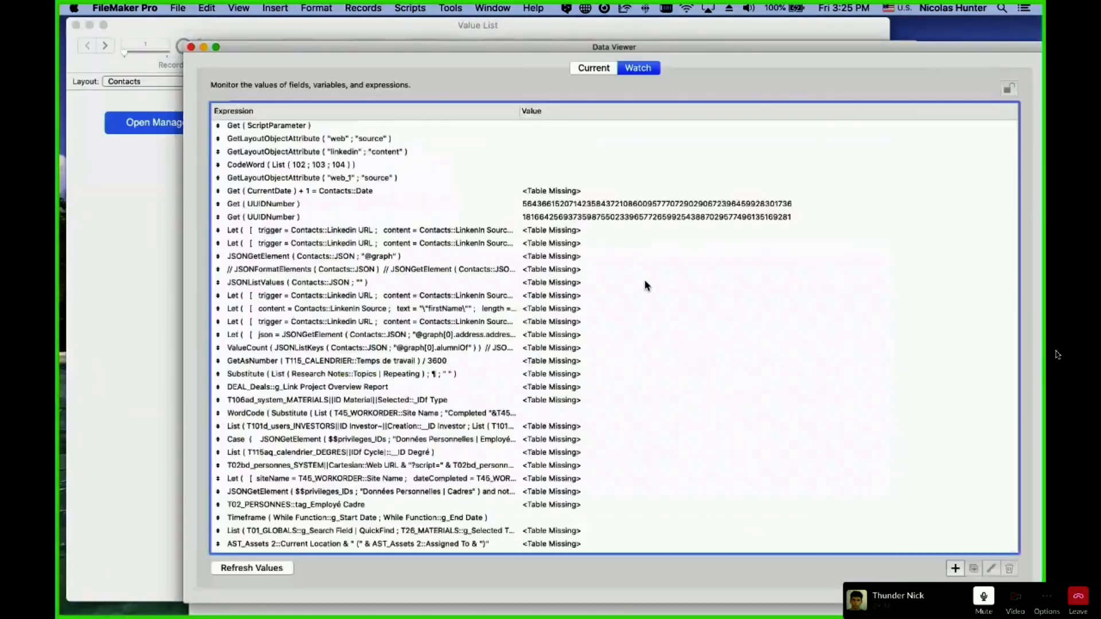
Start a new Data Viewer watch expression and enter UniqueValues ( Value Test::listOf_Value )
{"action": "left_click", "coordinate": [955, 569]}
{"action": "type", "text": "ini"}
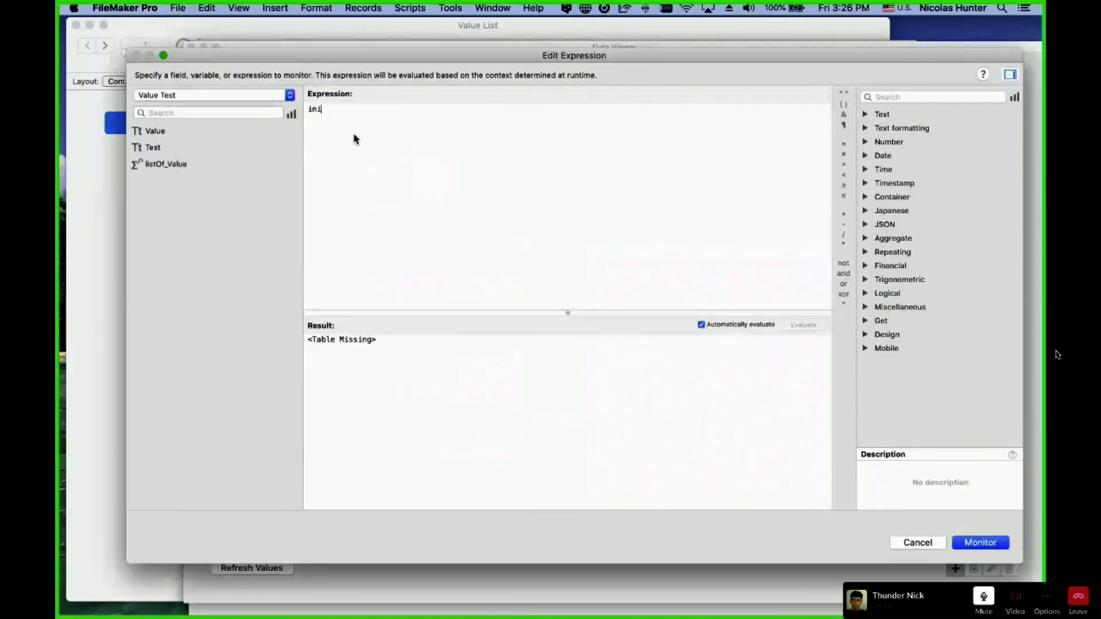
{"action": "key", "text": "BackSpace"}
{"action": "key", "text": "BackSpace"}
{"action": "key", "text": "BackSpace"}
{"action": "type", "text": "uni"}
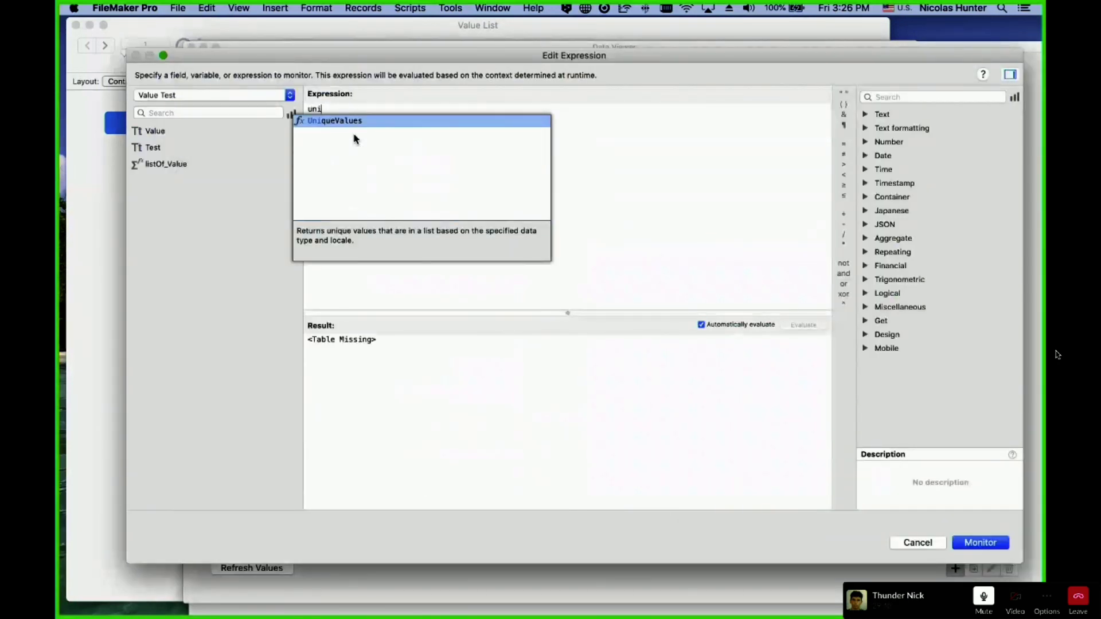
{"action": "left_click", "coordinate": [344, 123]}
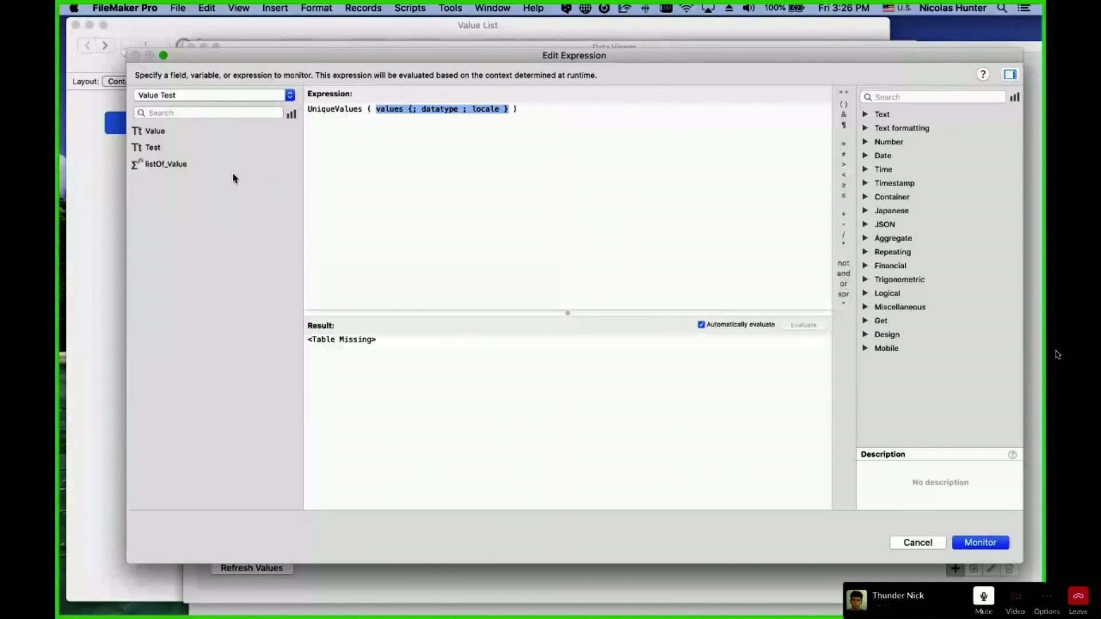
{"action": "left_click", "coordinate": [205, 167]}
{"action": "double_click", "coordinate": [206, 168]}
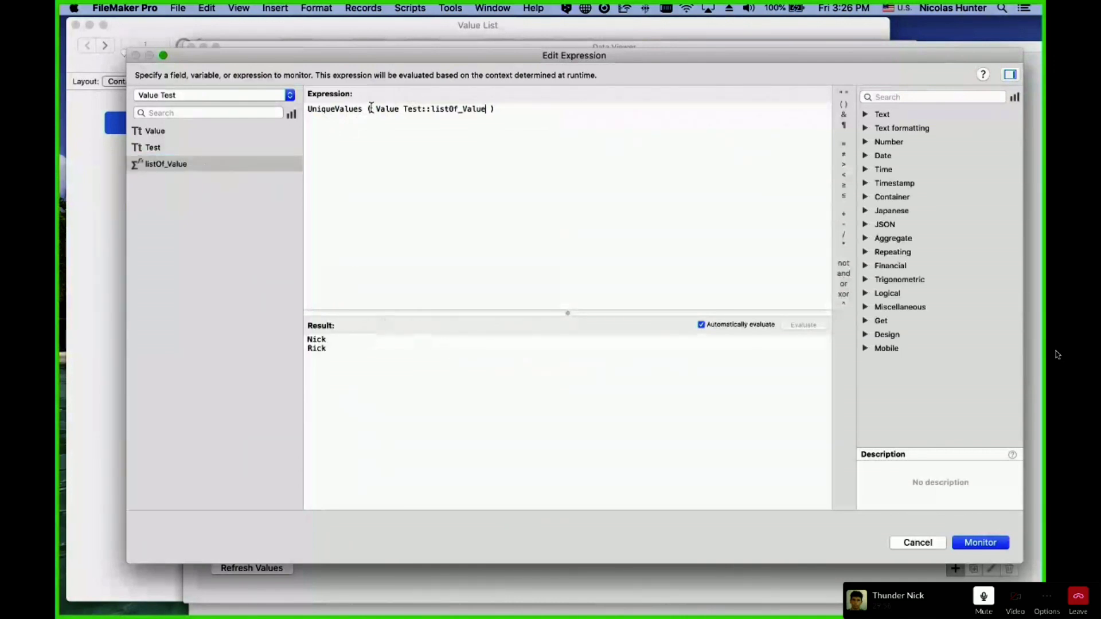
Try to reduce the expression to the plain listOf_Value reference by removing the UniqueValues wrapper, and undo the edits
{"action": "left_click_drag", "start_coordinate": [376, 109], "coordinate": [308, 109]}
{"action": "key", "text": "BackSpace"}
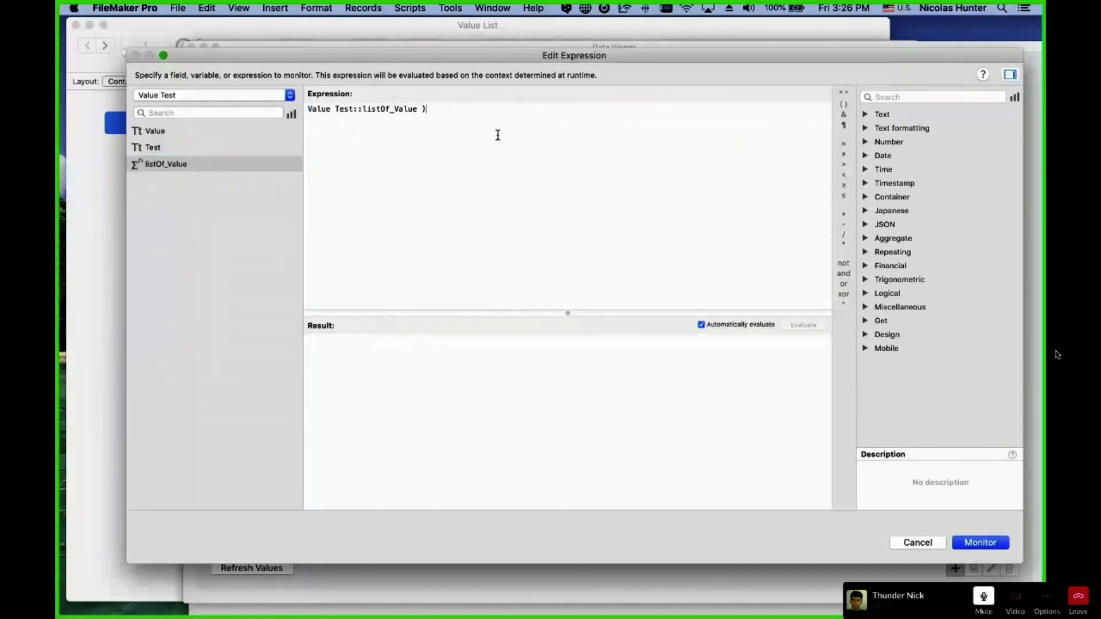
{"action": "left_click", "coordinate": [498, 134]}
{"action": "key", "text": "BackSpace"}
{"action": "key", "text": "BackSpace"}
{"action": "key", "text": "super+z"}
{"action": "key", "text": "super+z"}
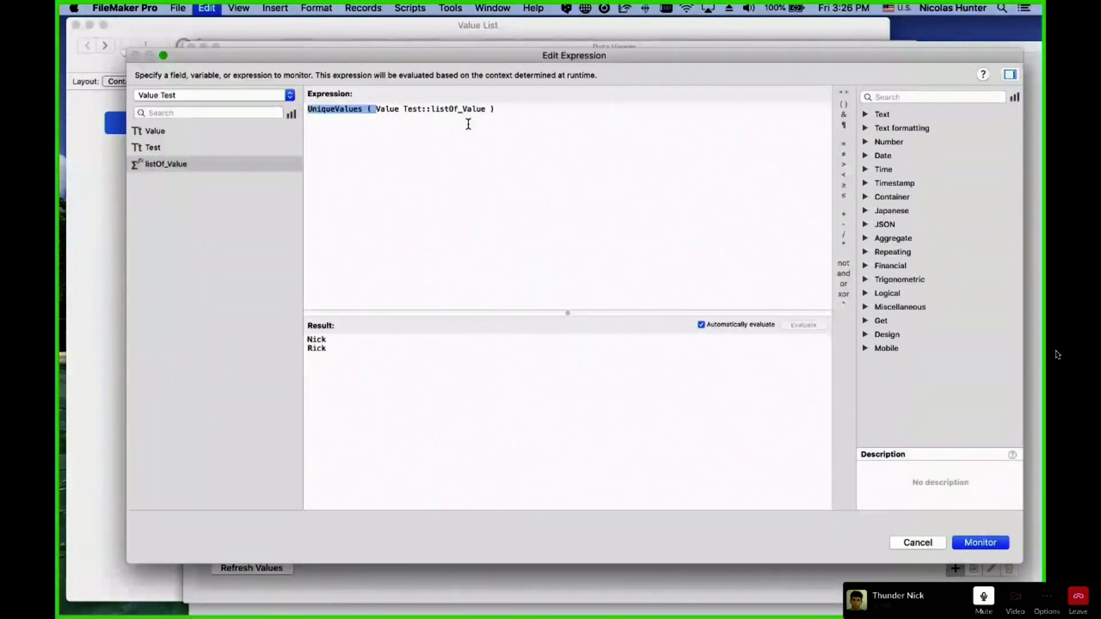
{"action": "key", "text": "super+z"}
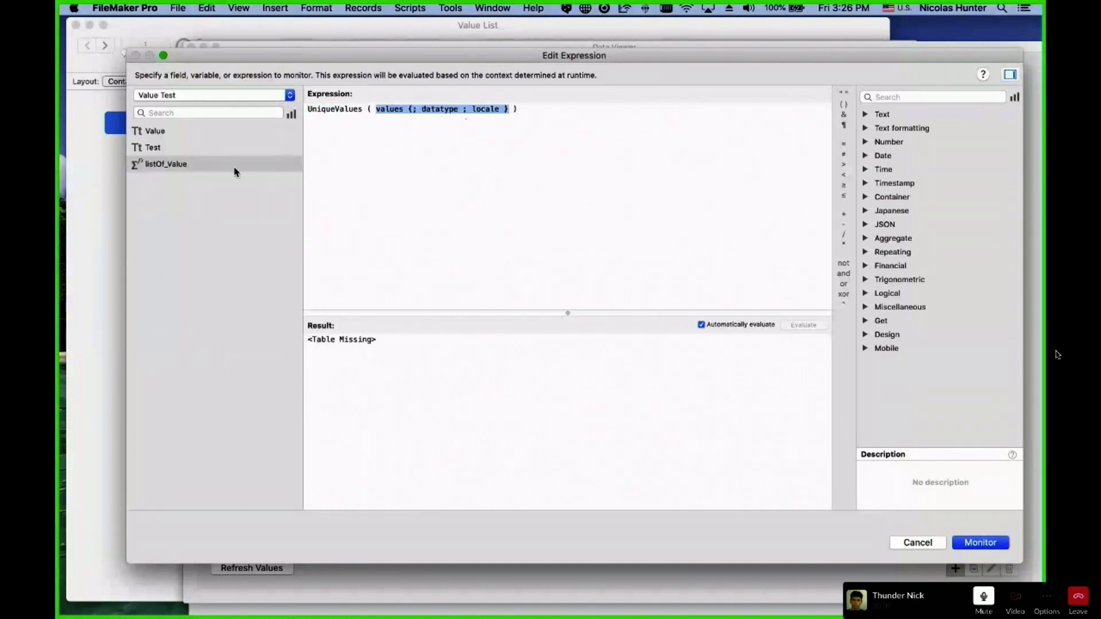
Insert Value Test::listOf_Value as the UniqueValues argument, monitor the expression and close the Data Viewer
{"action": "double_click", "coordinate": [235, 165]}
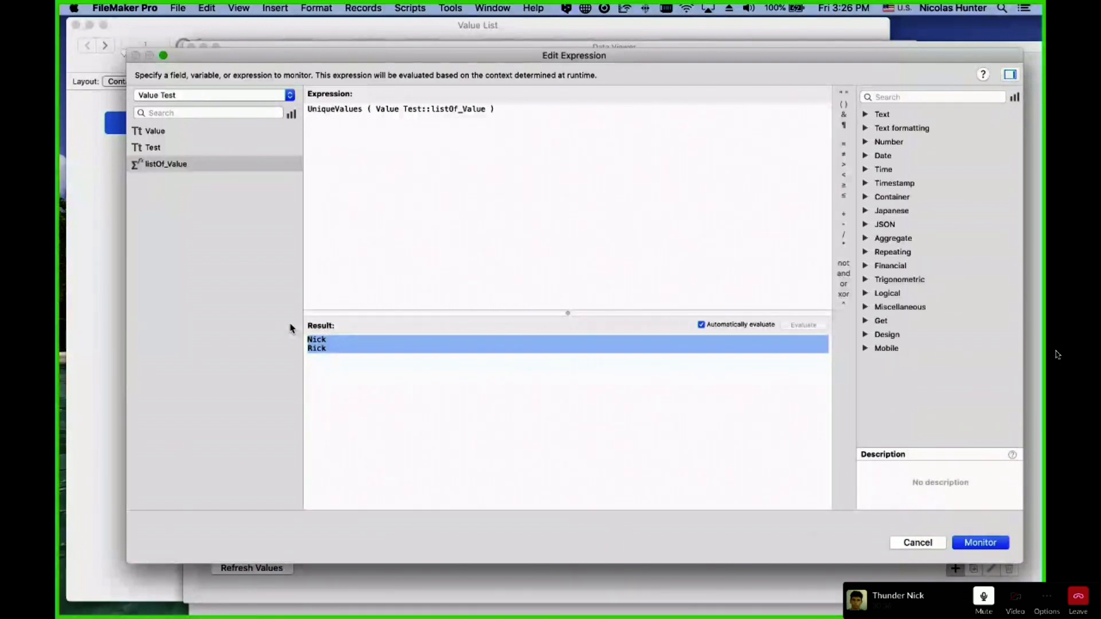
{"action": "triple_click", "coordinate": [369, 174]}
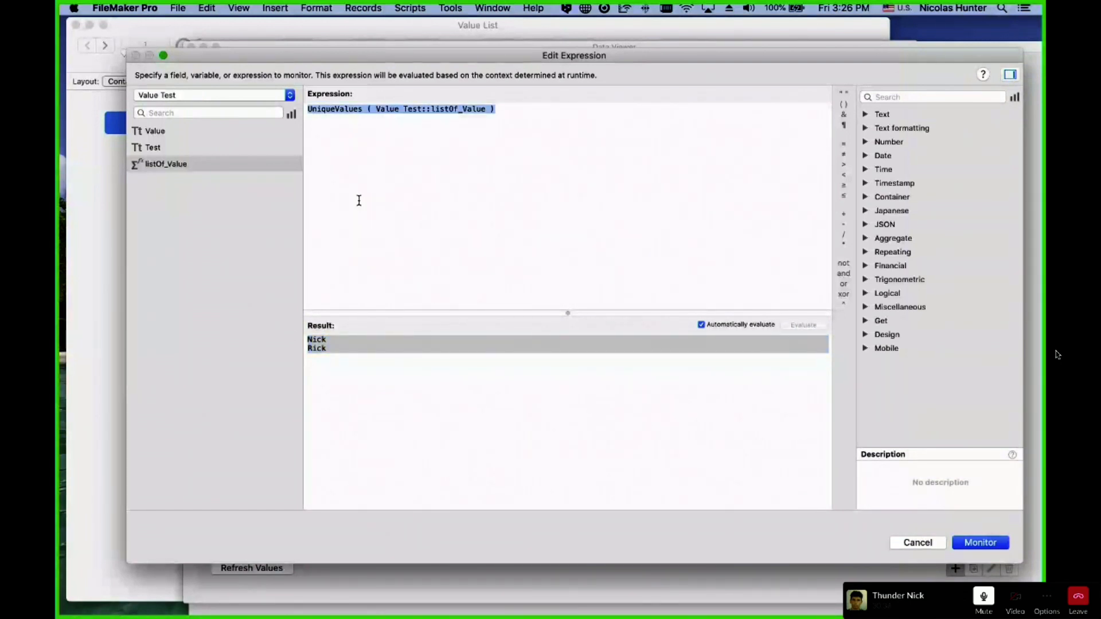
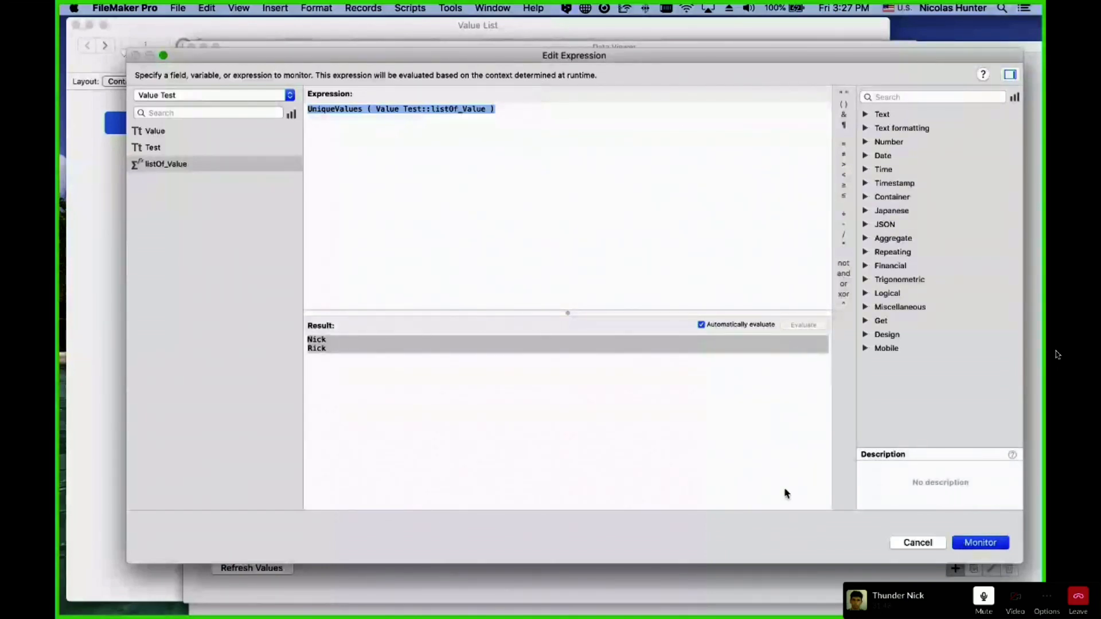
{"action": "key", "text": "Return"}
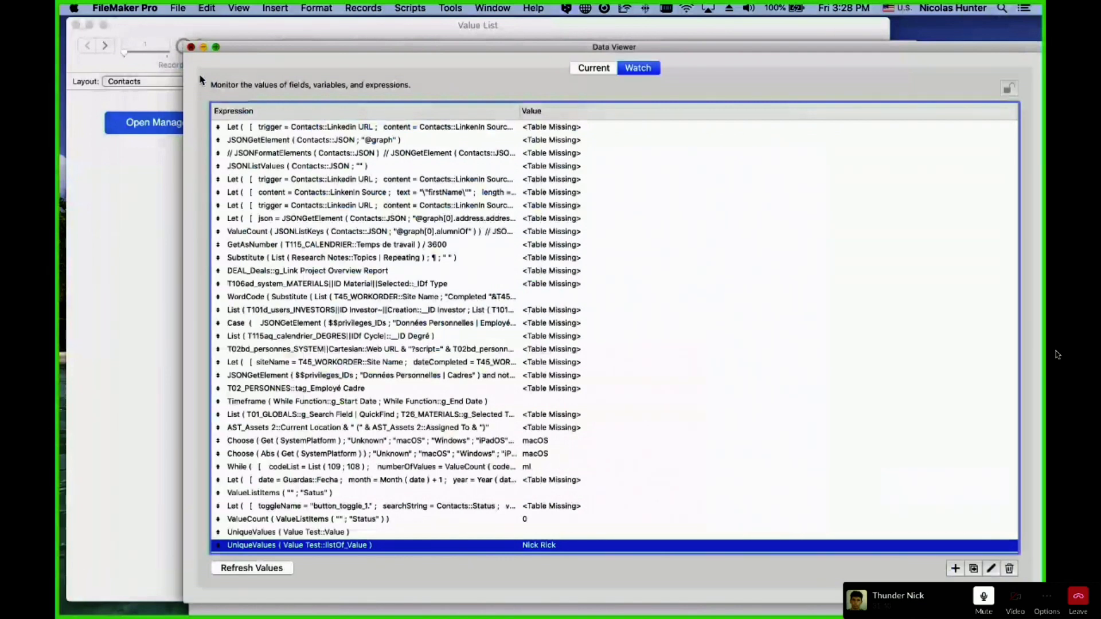
{"action": "left_click", "coordinate": [191, 47]}
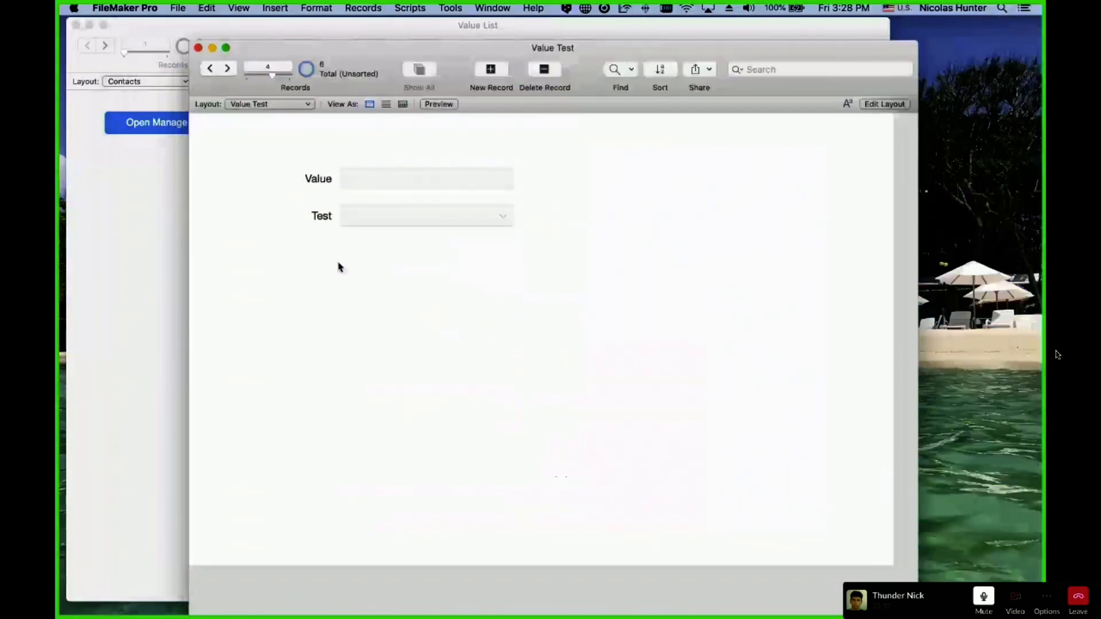
Reposition the Value Test window and examine the Value field's index, including its individual words, without pasting an entry
{"action": "left_click_drag", "start_coordinate": [279, 47], "coordinate": [307, 50]}
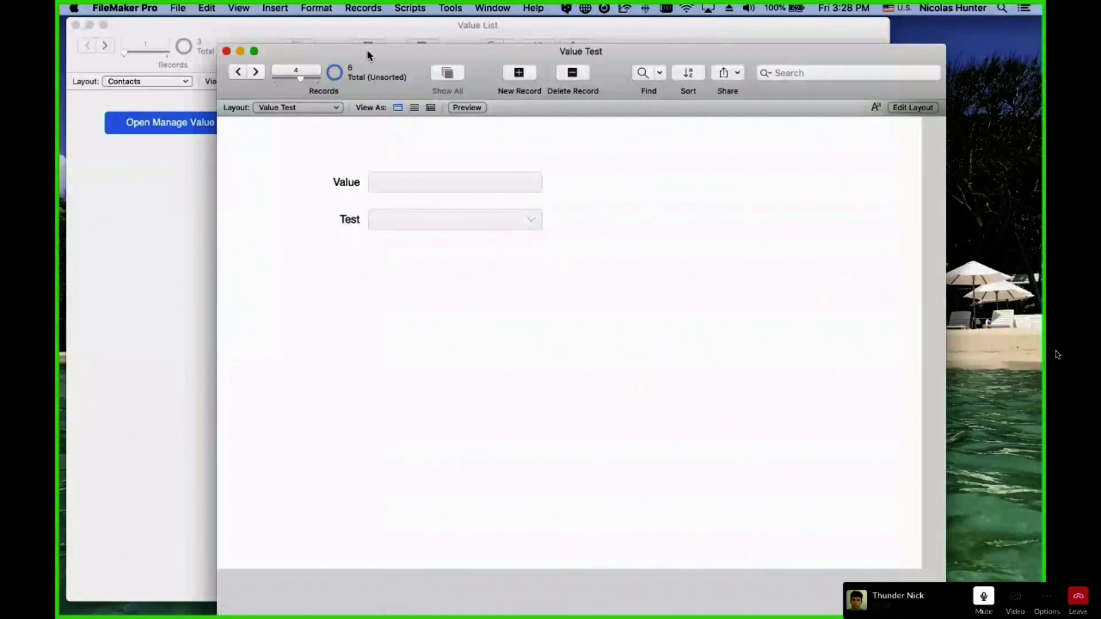
{"action": "left_click_drag", "start_coordinate": [357, 51], "coordinate": [285, 24]}
{"action": "left_click", "coordinate": [340, 151]}
{"action": "left_click", "coordinate": [386, 7]}
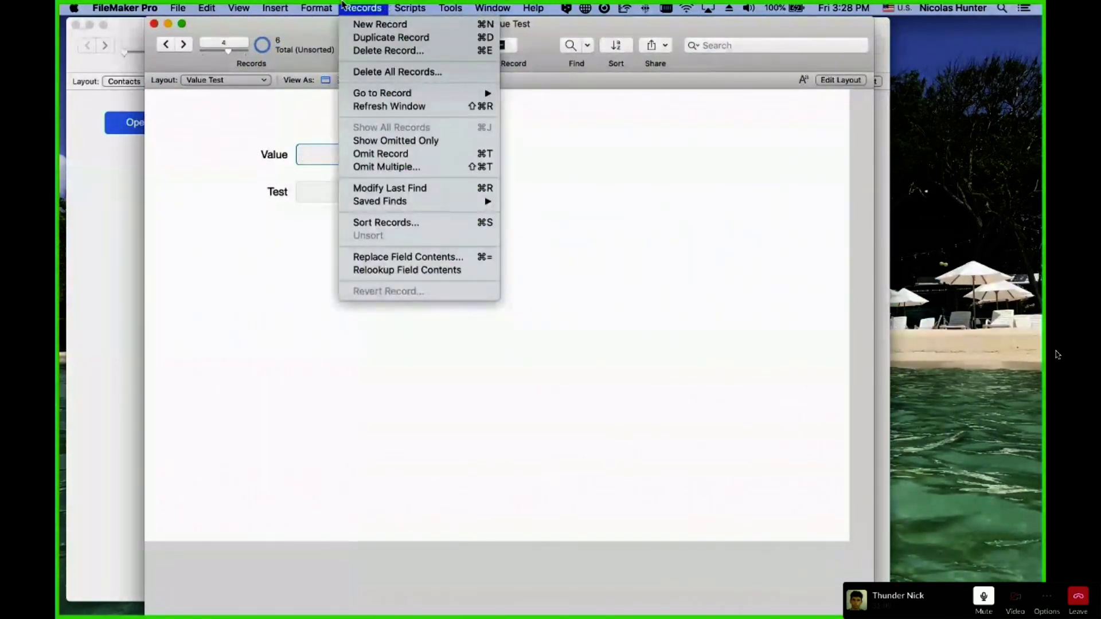
{"action": "mouse_move", "coordinate": [275, 8]}
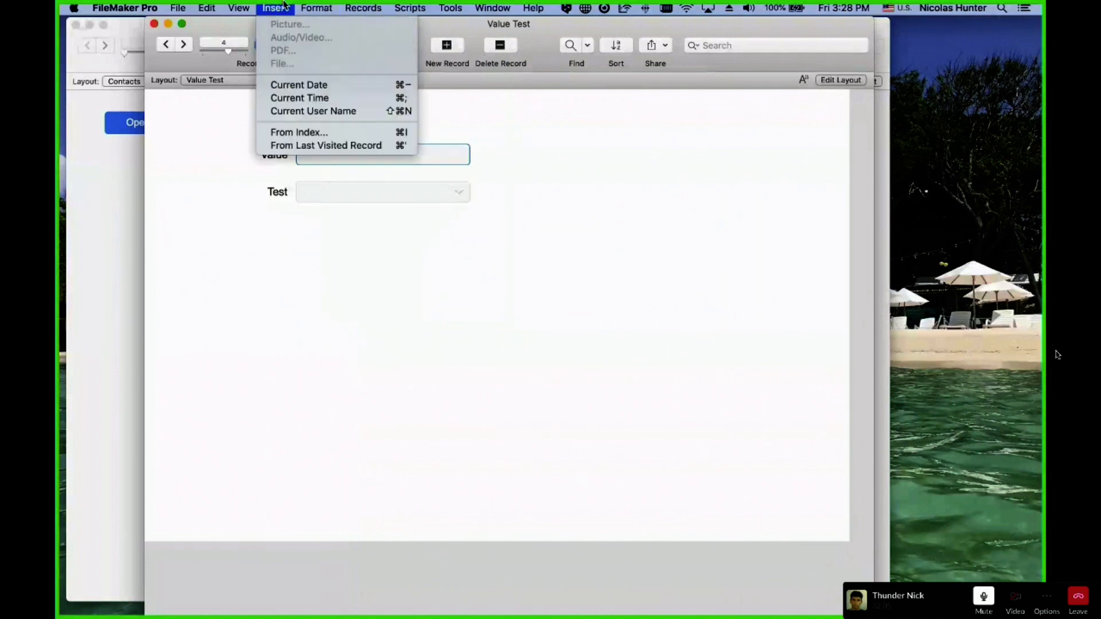
{"action": "left_click", "coordinate": [289, 132]}
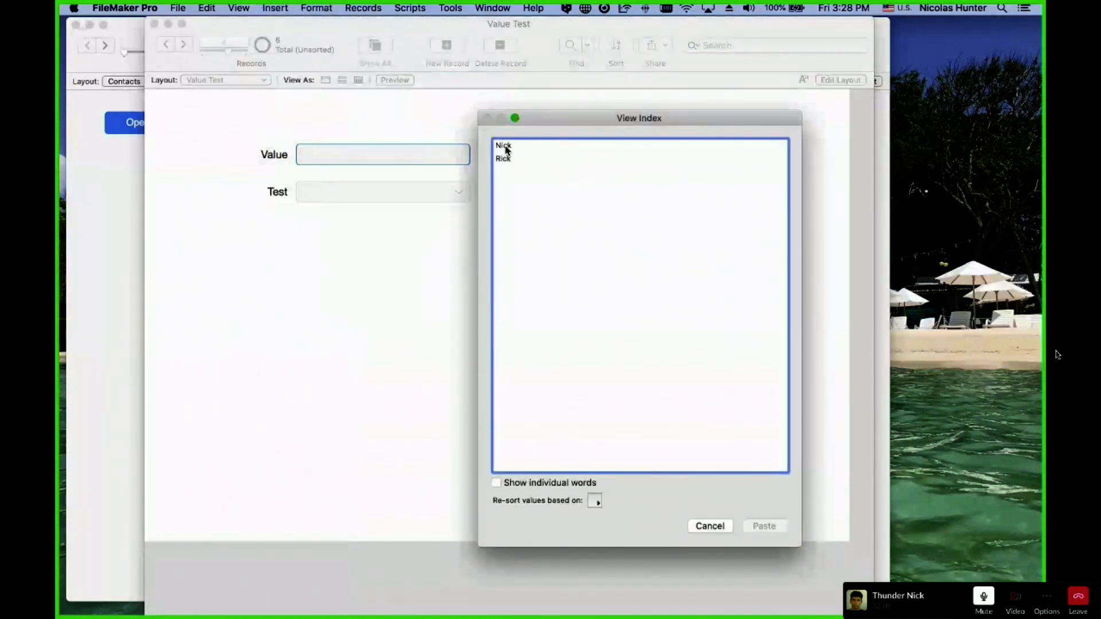
{"action": "left_click", "coordinate": [507, 147]}
{"action": "left_click", "coordinate": [511, 159]}
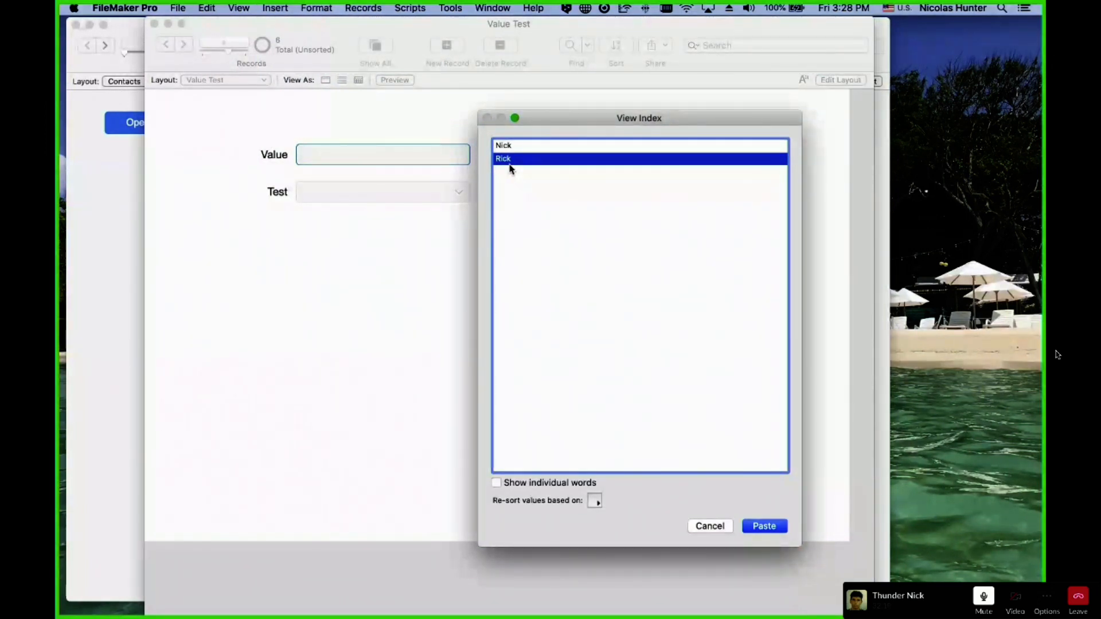
{"action": "left_click", "coordinate": [507, 147]}
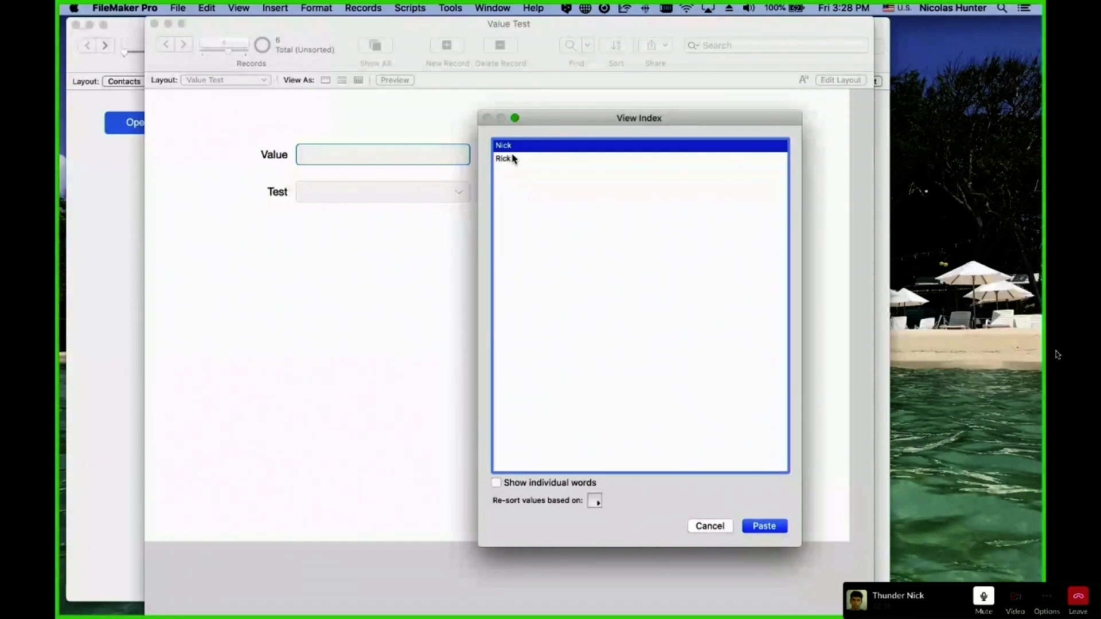
{"action": "left_click", "coordinate": [510, 159]}
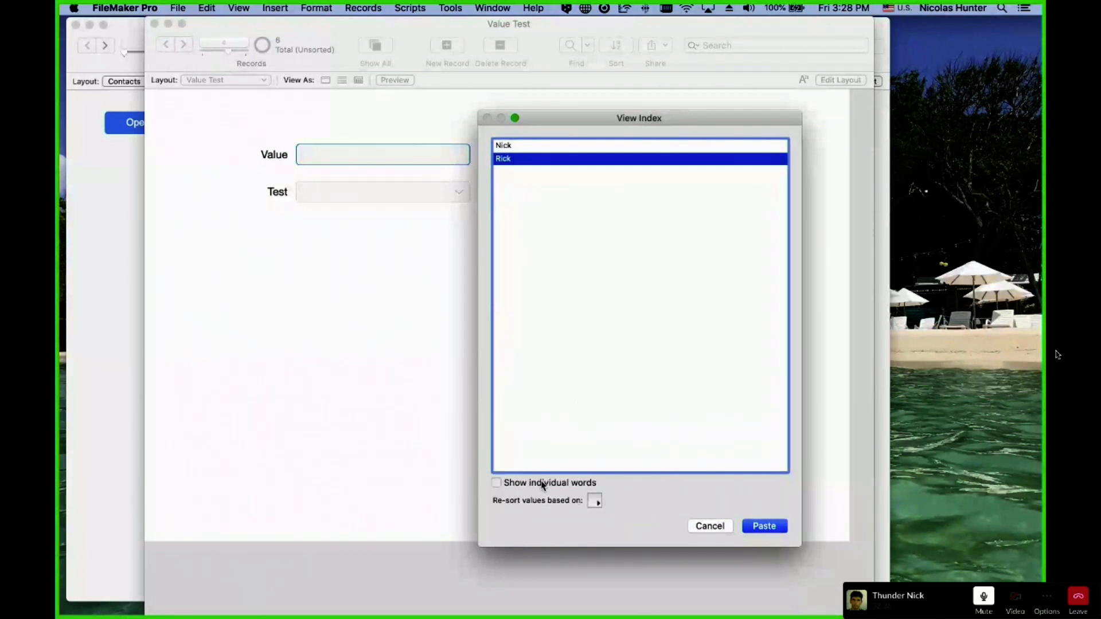
{"action": "left_click", "coordinate": [497, 483]}
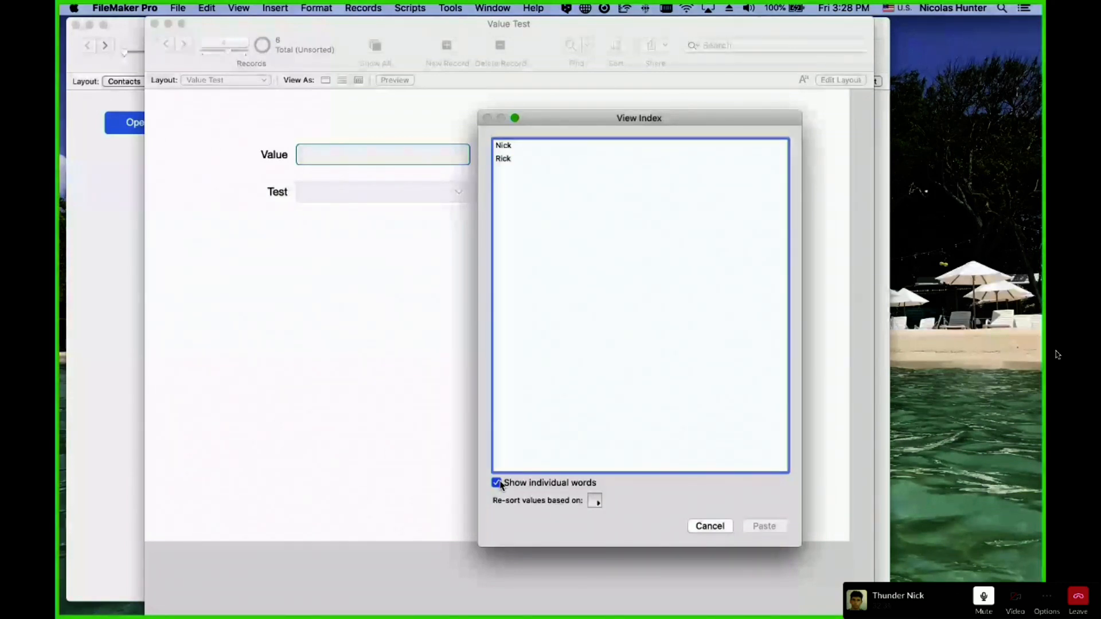
{"action": "key", "text": "Escape"}
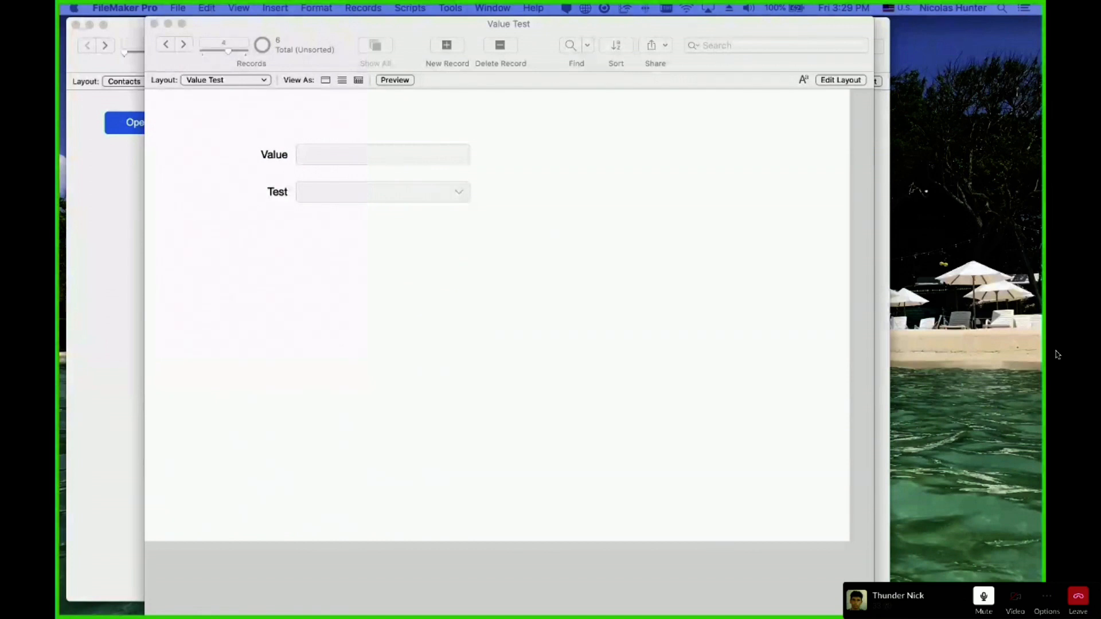
Display the value list of the Test field and dismiss it without choosing an entry
{"action": "left_click", "coordinate": [287, 280]}
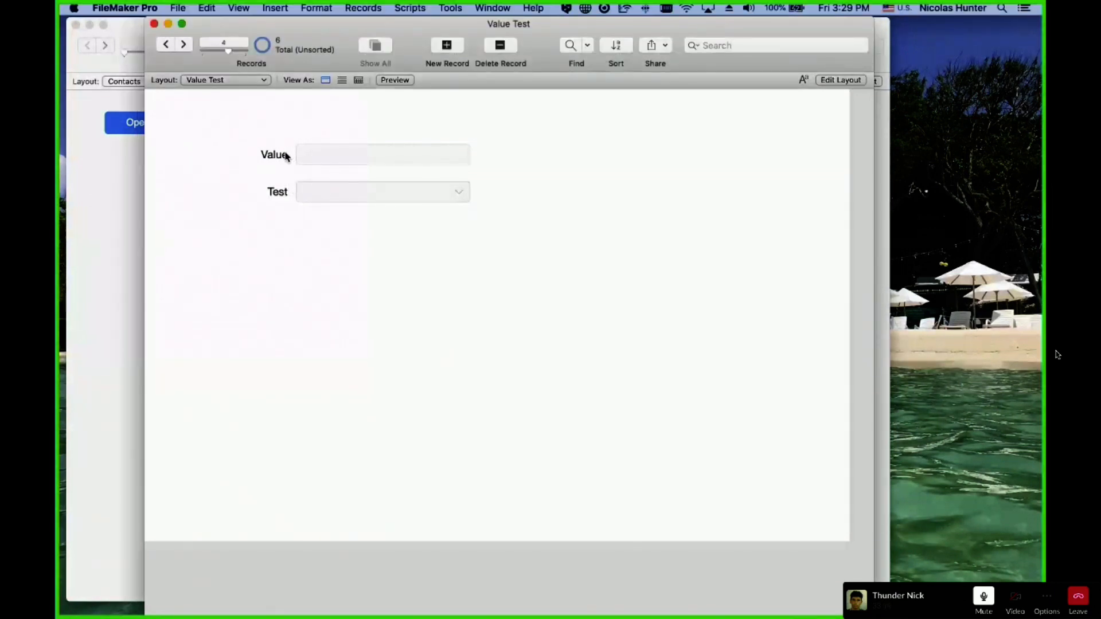
{"action": "left_click", "coordinate": [329, 192]}
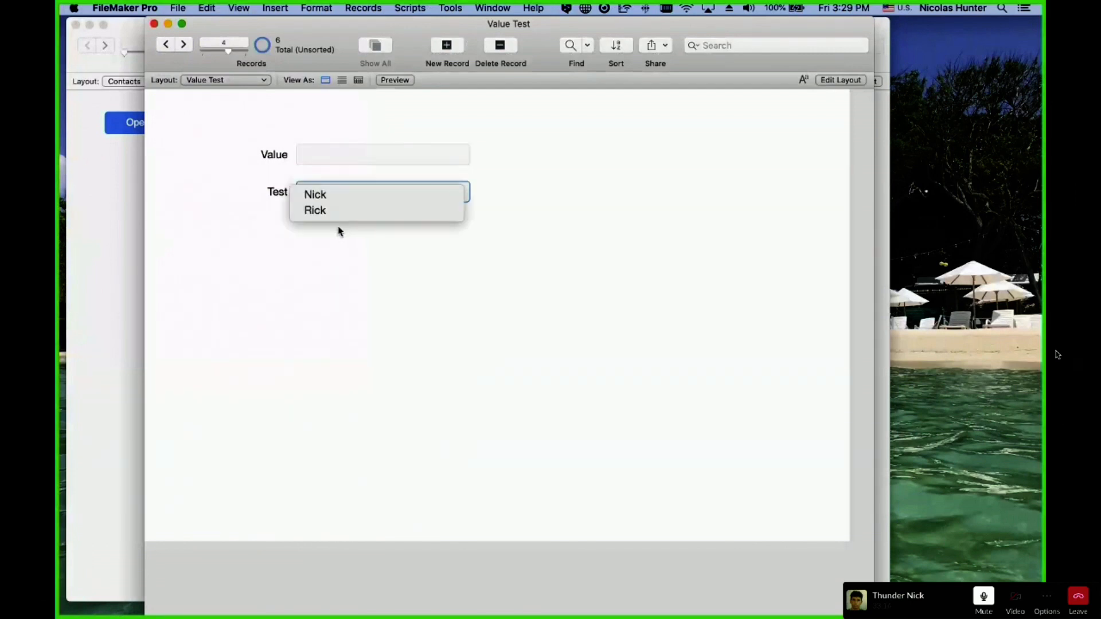
{"action": "left_click", "coordinate": [371, 273]}
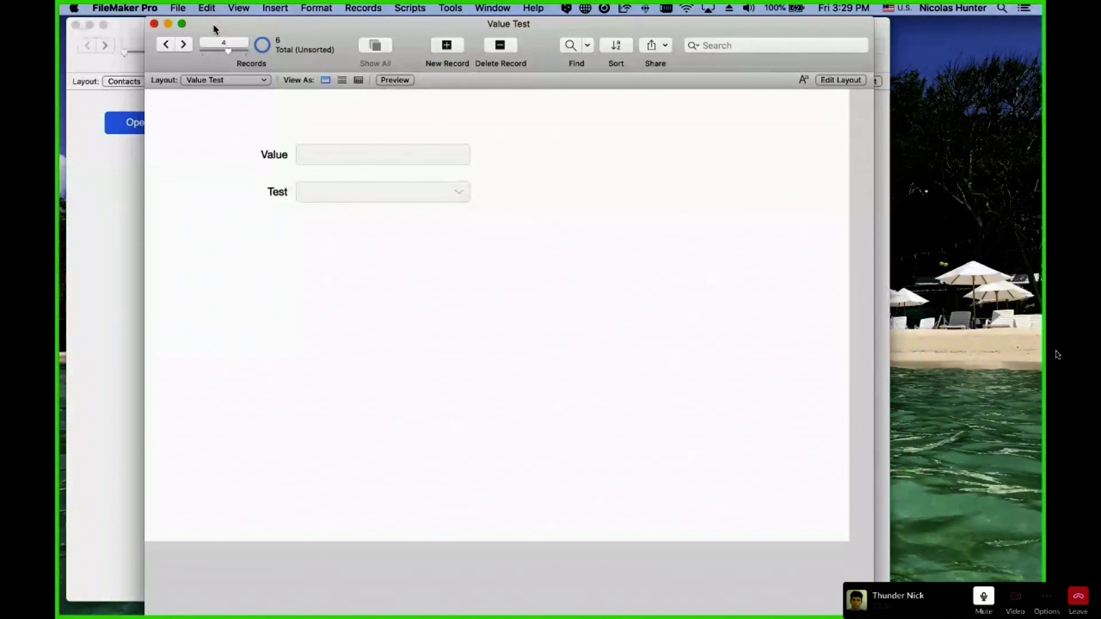
Close the Value Test window and check the Billing field's city list in the Value List file without changing it
{"action": "left_click_drag", "start_coordinate": [215, 29], "coordinate": [218, 57]}
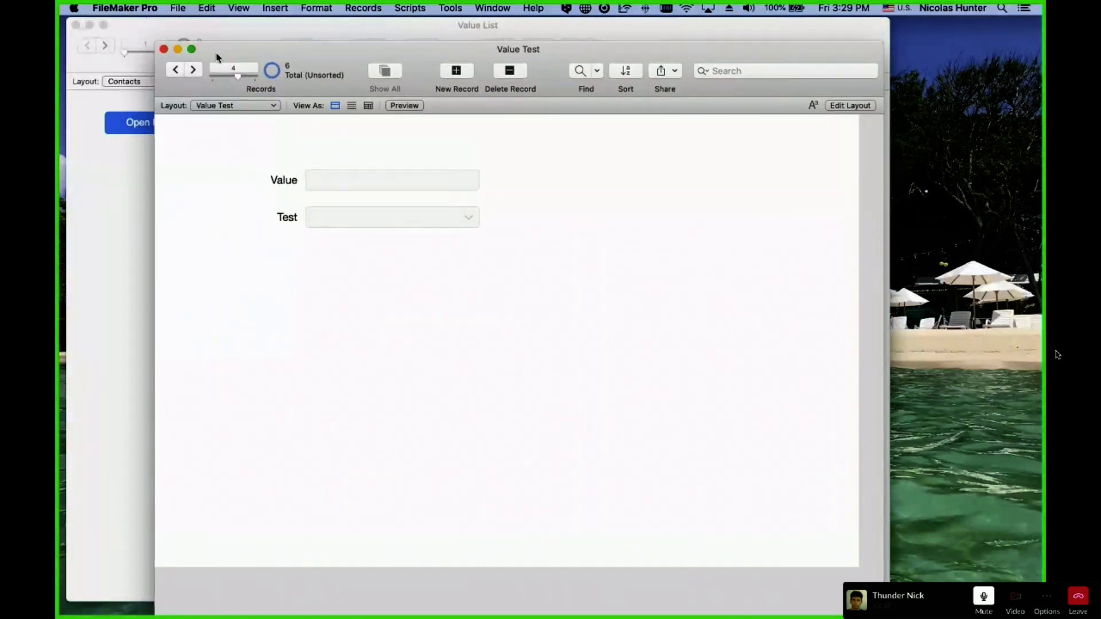
{"action": "left_click", "coordinate": [165, 51]}
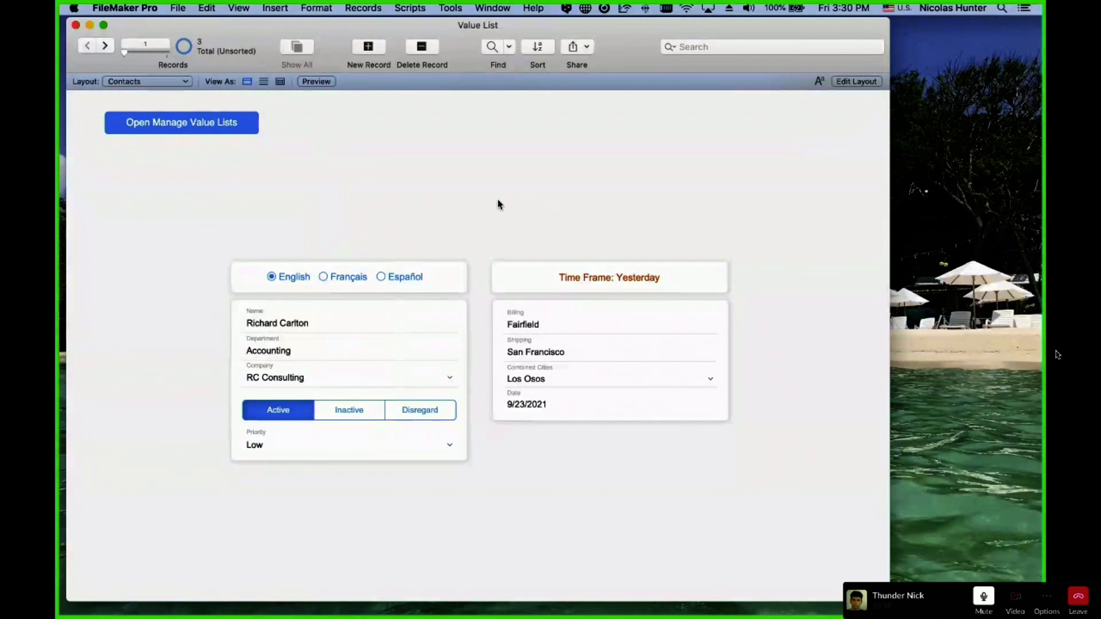
{"action": "left_click", "coordinate": [564, 335]}
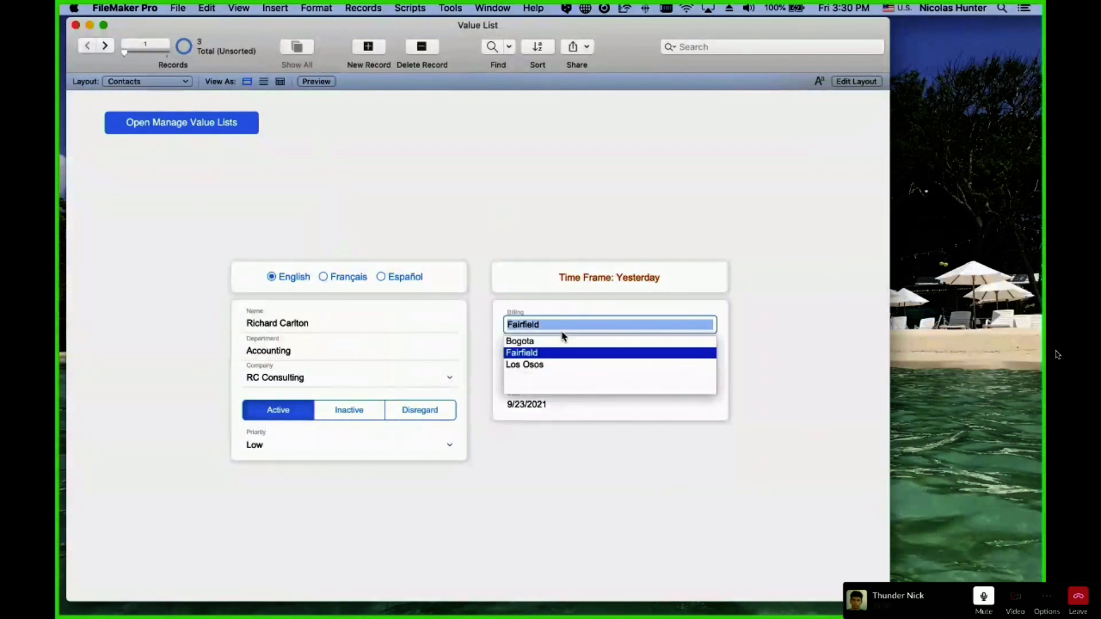
{"action": "left_click", "coordinate": [531, 313]}
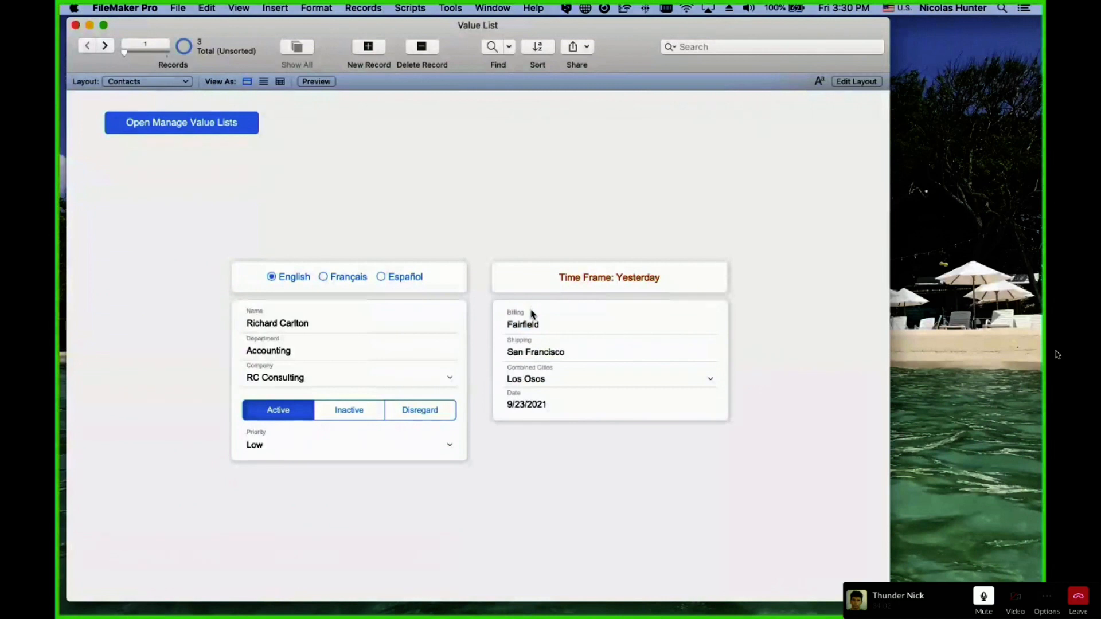
Compare the choices offered by the Billing and Shipping fields with those in the Combined Cities field
{"action": "left_click", "coordinate": [533, 353]}
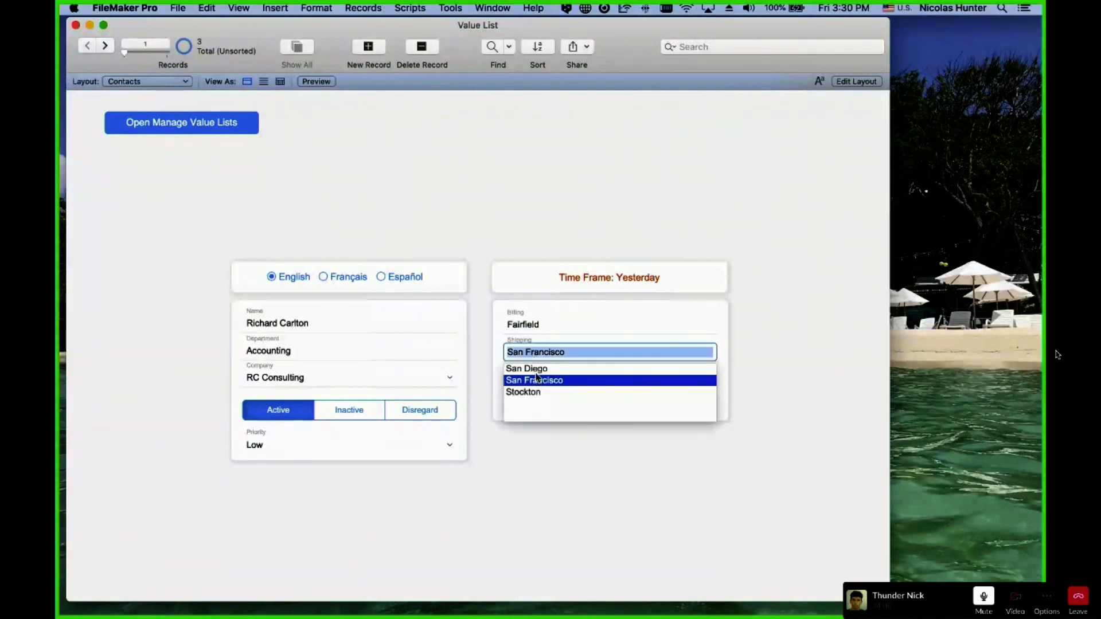
{"action": "left_click", "coordinate": [532, 293]}
{"action": "left_click", "coordinate": [529, 322]}
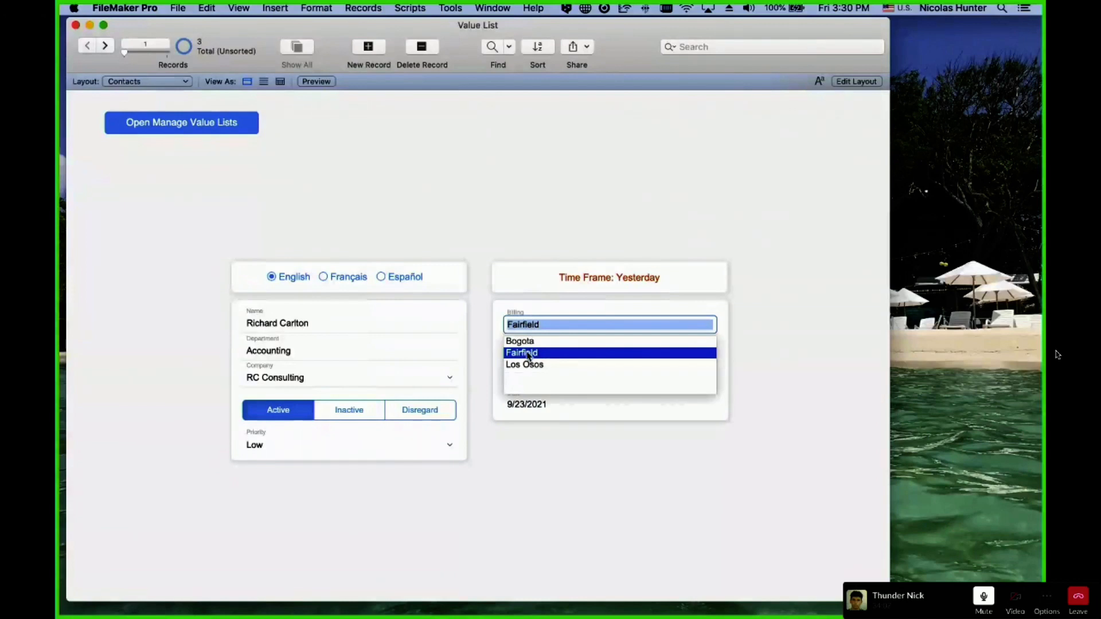
{"action": "left_click", "coordinate": [538, 273]}
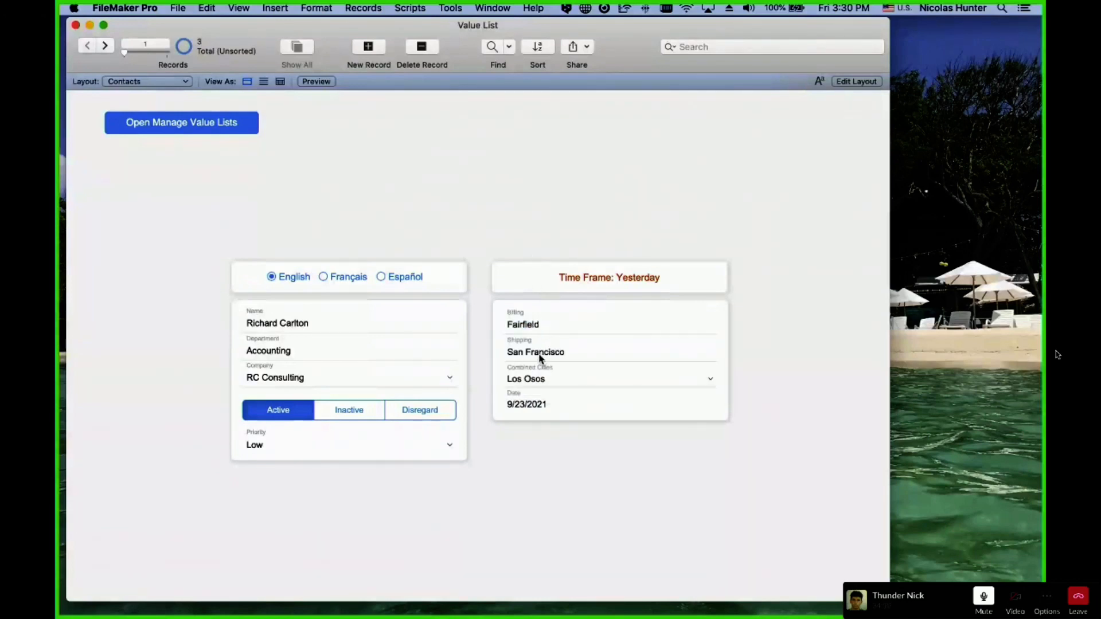
{"action": "left_click", "coordinate": [541, 356]}
{"action": "left_click", "coordinate": [534, 270]}
{"action": "left_click", "coordinate": [538, 326]}
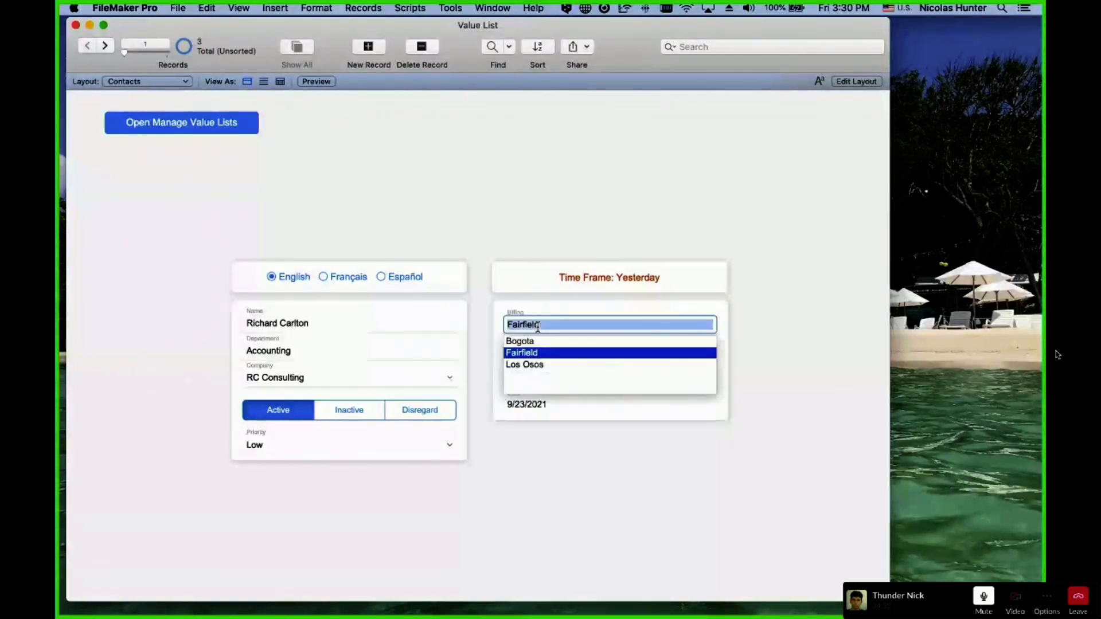
{"action": "left_click", "coordinate": [537, 237]}
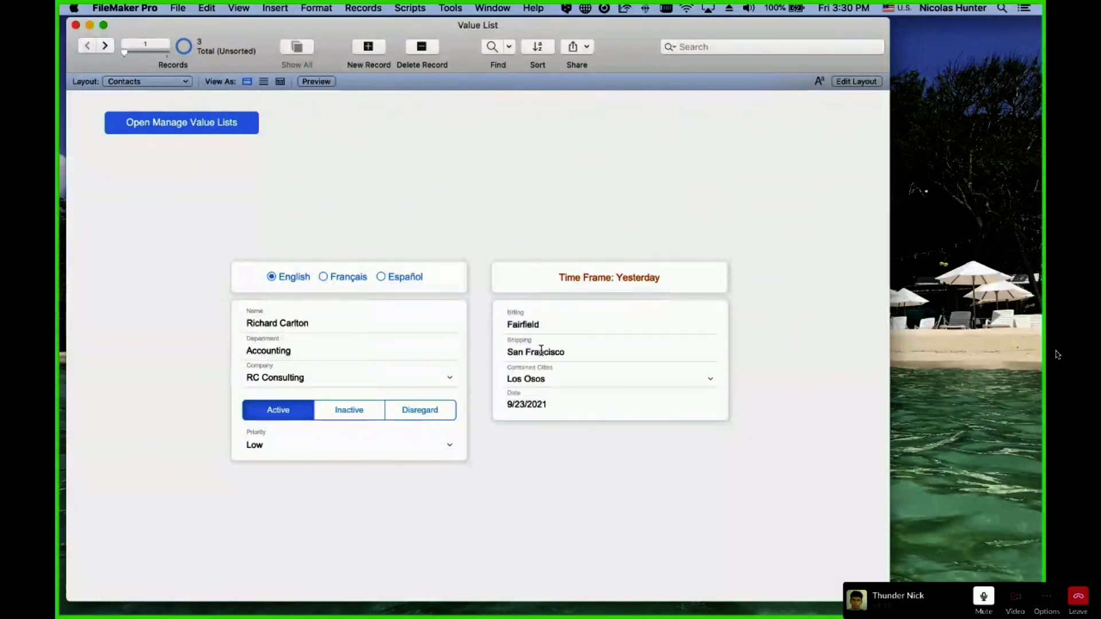
{"action": "left_click", "coordinate": [543, 355]}
{"action": "left_click", "coordinate": [538, 236]}
{"action": "scroll", "coordinate": [545, 354], "scroll_direction": "down", "scroll_amount": 1}
{"action": "left_click", "coordinate": [541, 326]}
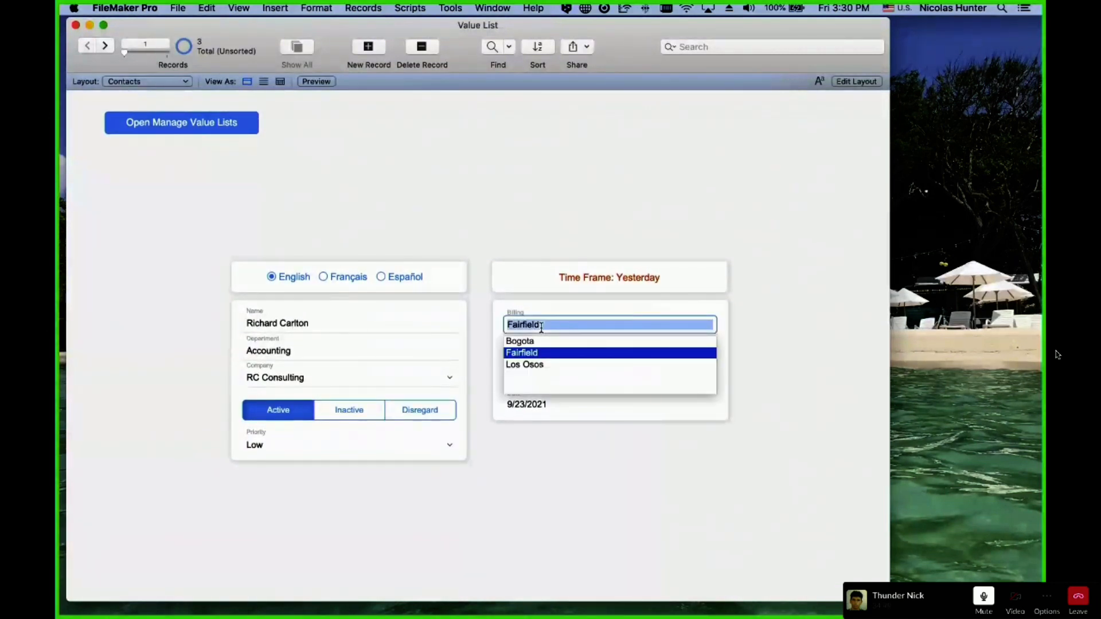
{"action": "left_click", "coordinate": [541, 326]}
{"action": "left_click", "coordinate": [518, 324]}
{"action": "left_click", "coordinate": [518, 325]}
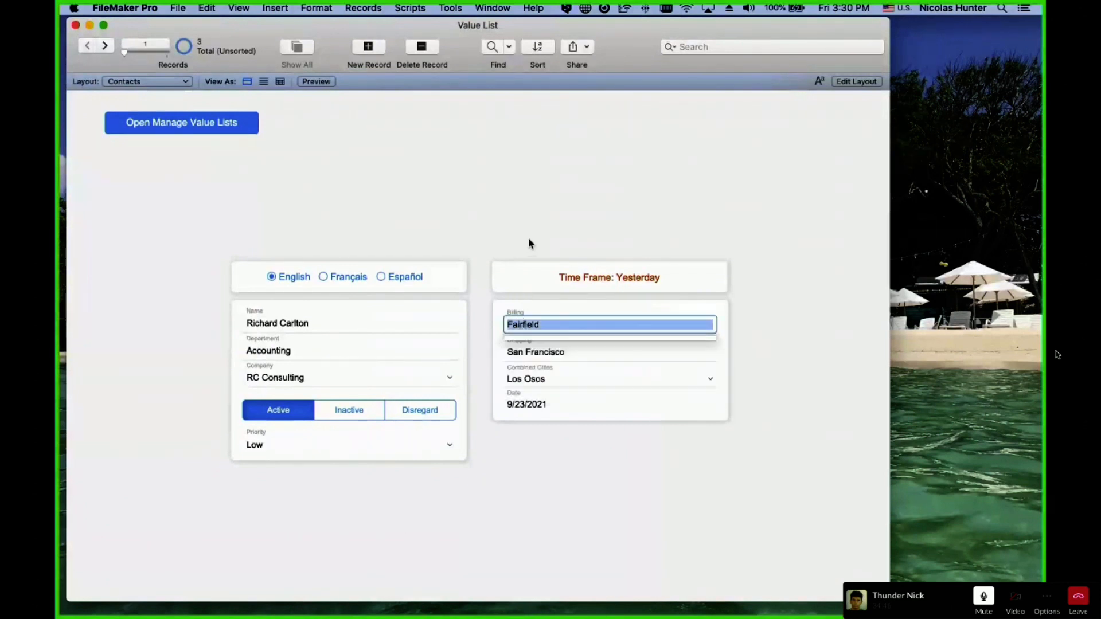
{"action": "left_click", "coordinate": [529, 244]}
{"action": "left_click", "coordinate": [535, 352]}
{"action": "left_click", "coordinate": [507, 282]}
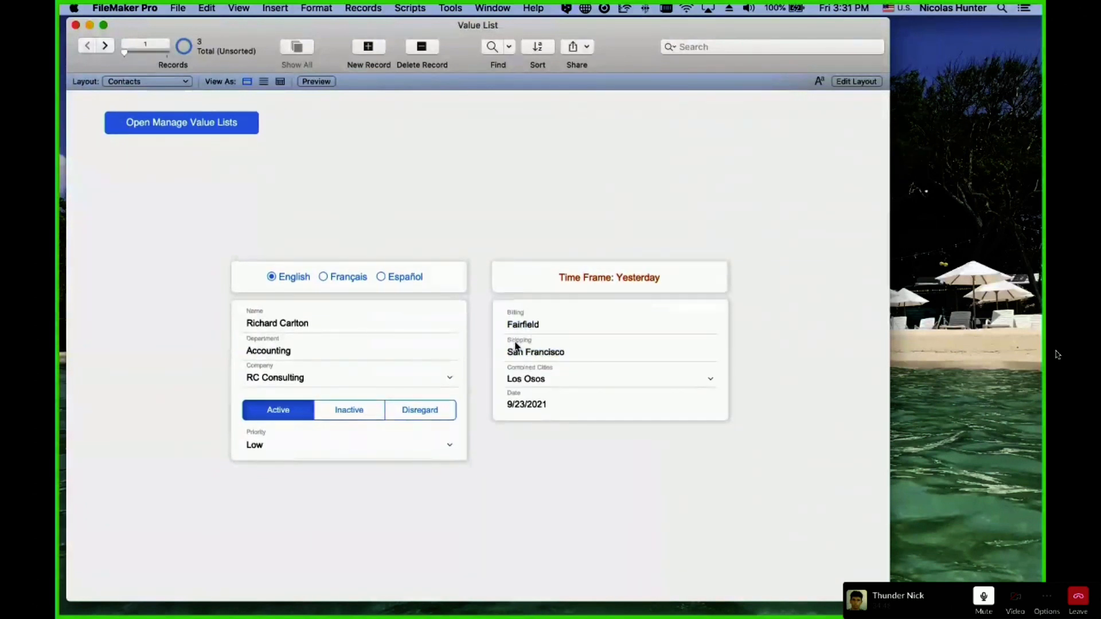
{"action": "left_click", "coordinate": [515, 347]}
{"action": "left_click", "coordinate": [497, 223]}
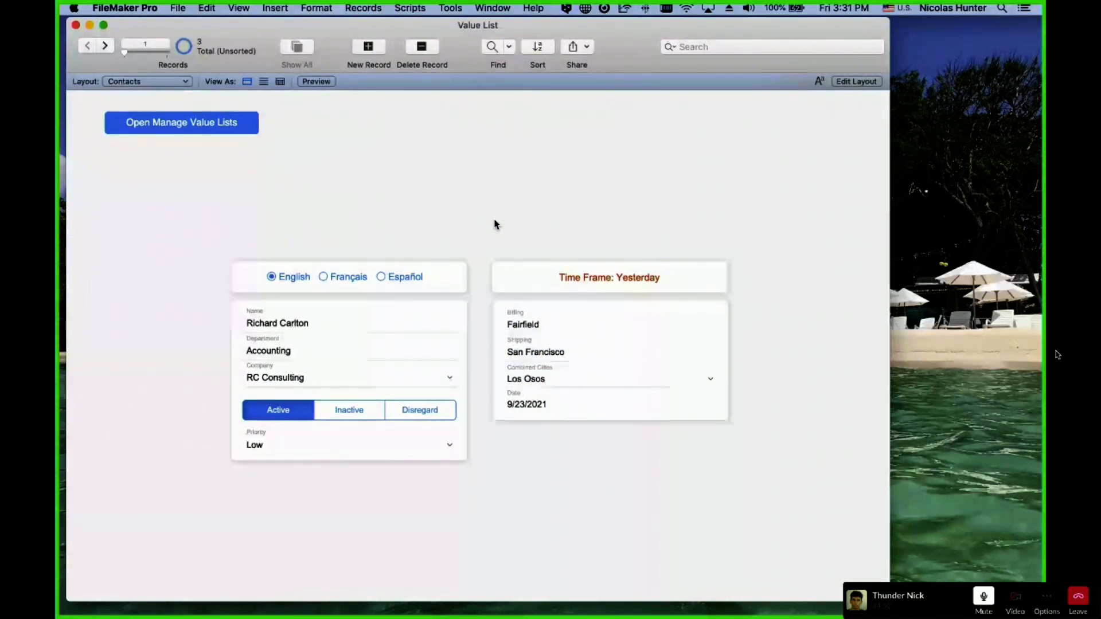
{"action": "left_click", "coordinate": [529, 325]}
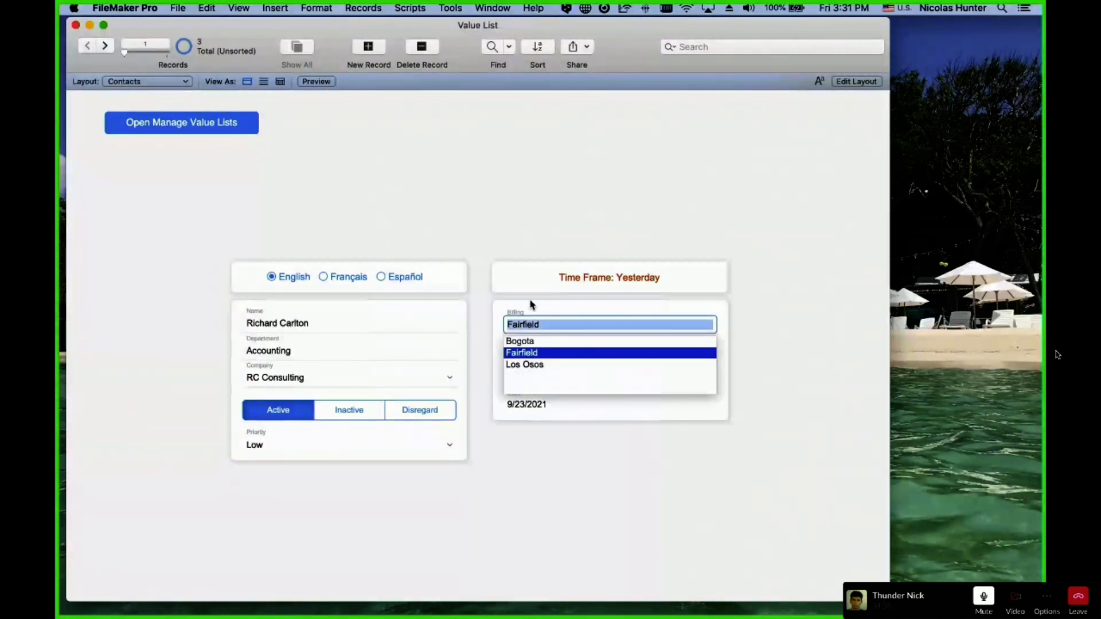
{"action": "left_click", "coordinate": [524, 248]}
{"action": "left_click", "coordinate": [529, 351]}
{"action": "left_click", "coordinate": [480, 224]}
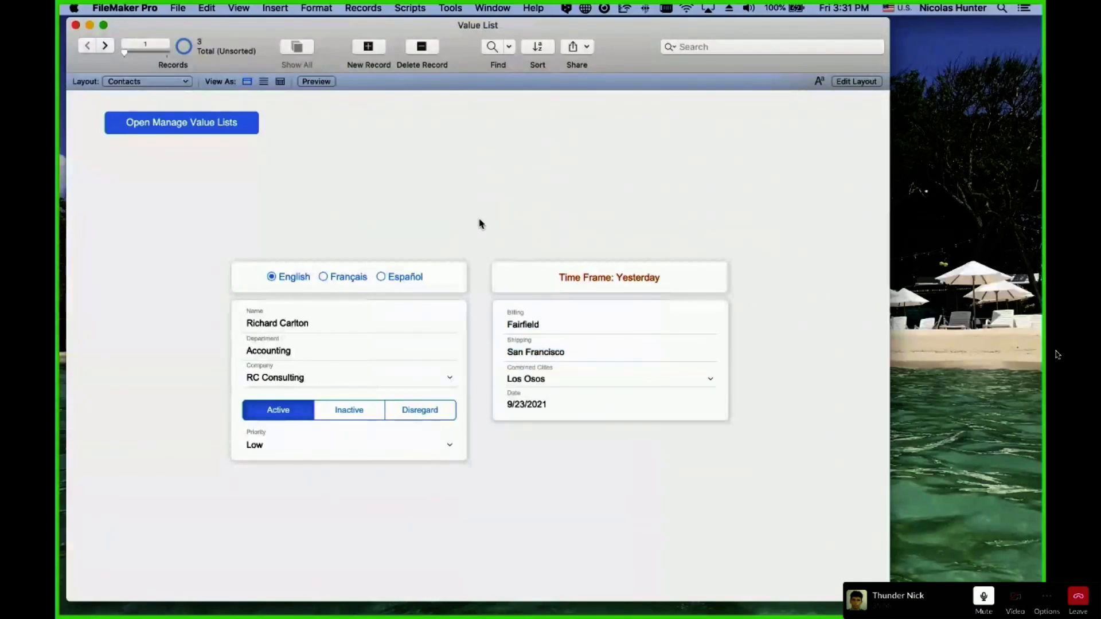
{"action": "left_click", "coordinate": [549, 380]}
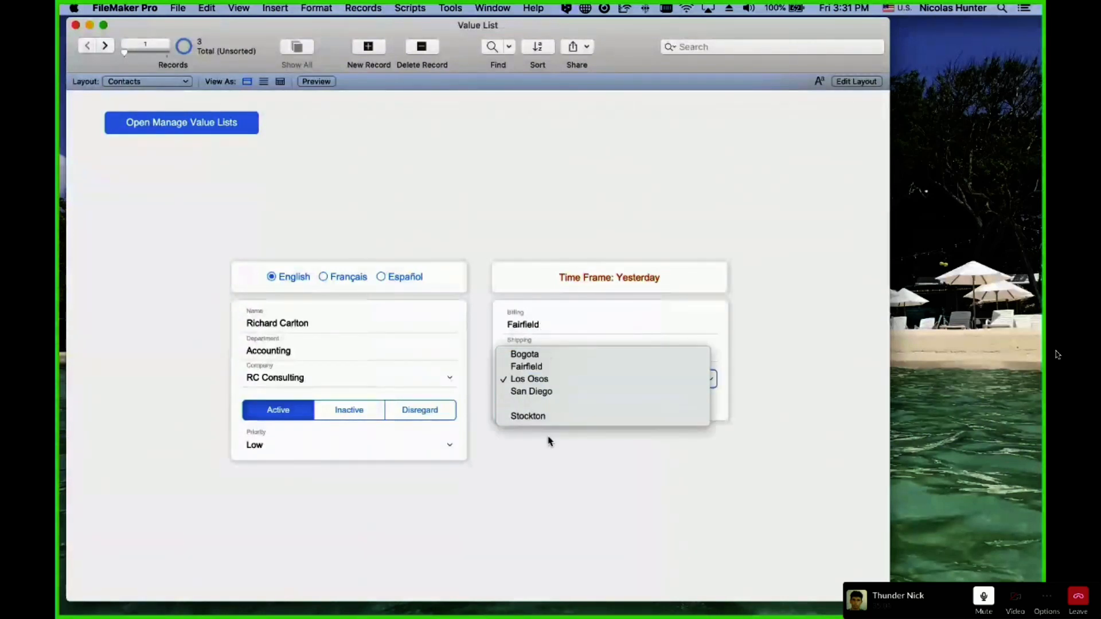
{"action": "left_click", "coordinate": [505, 217]}
Review the file's defined value lists and their sources, and leave the value list manager without making changes
{"action": "left_click", "coordinate": [187, 8]}
{"action": "mouse_move", "coordinate": [238, 120]}
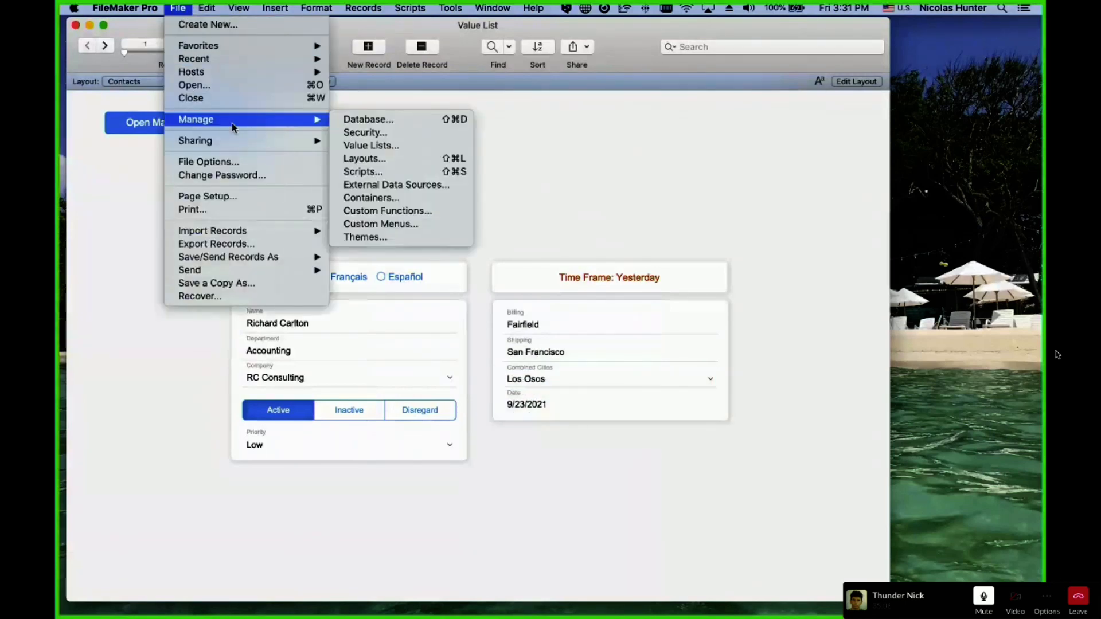
{"action": "left_click", "coordinate": [367, 146]}
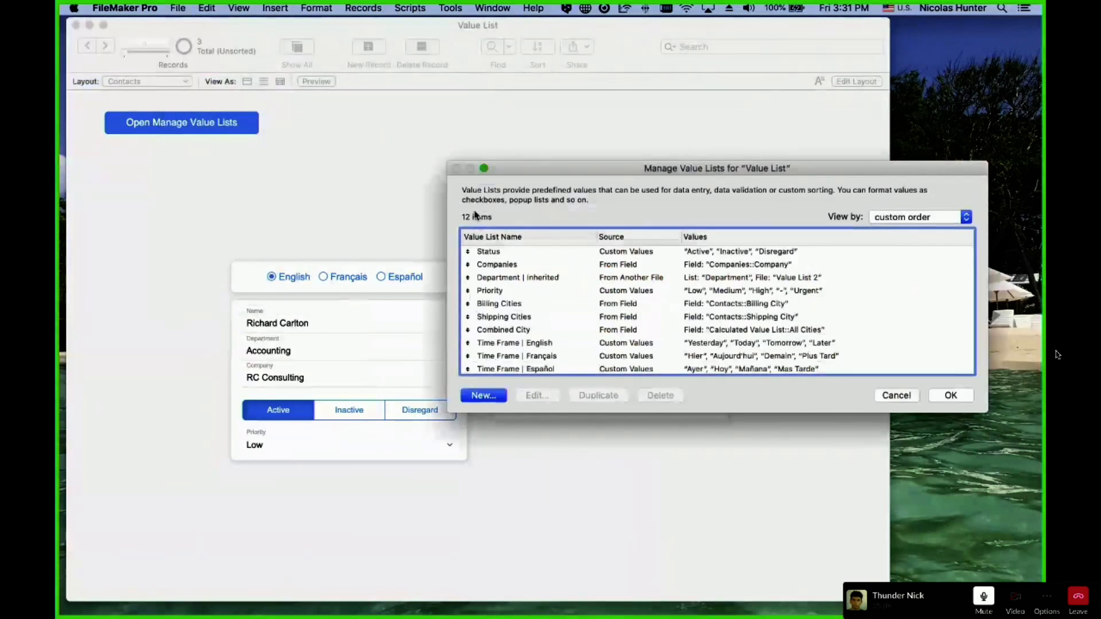
{"action": "left_click", "coordinate": [508, 253]}
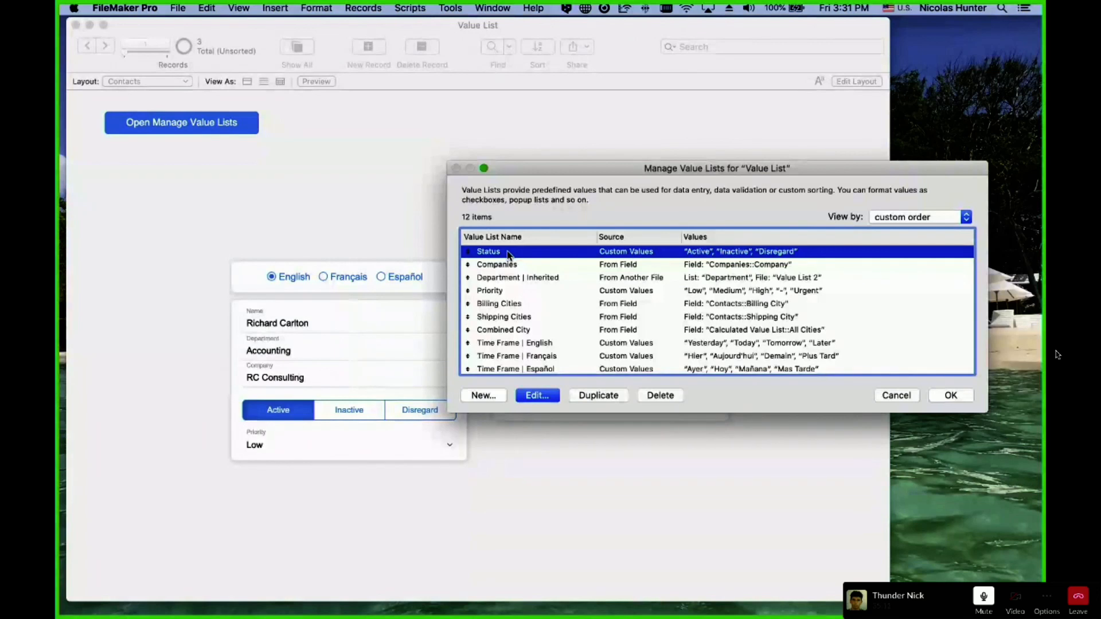
{"action": "left_click", "coordinate": [896, 395]}
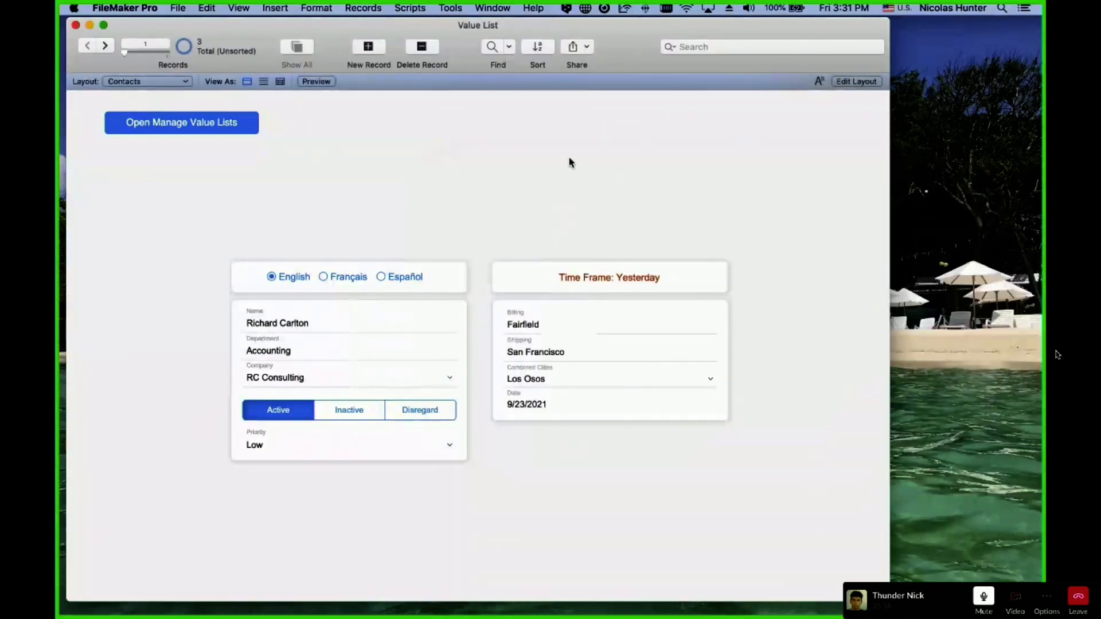
Switch to the Calculated Value List layout and view the full contents of the record's All Cities field
{"action": "left_click", "coordinate": [163, 84]}
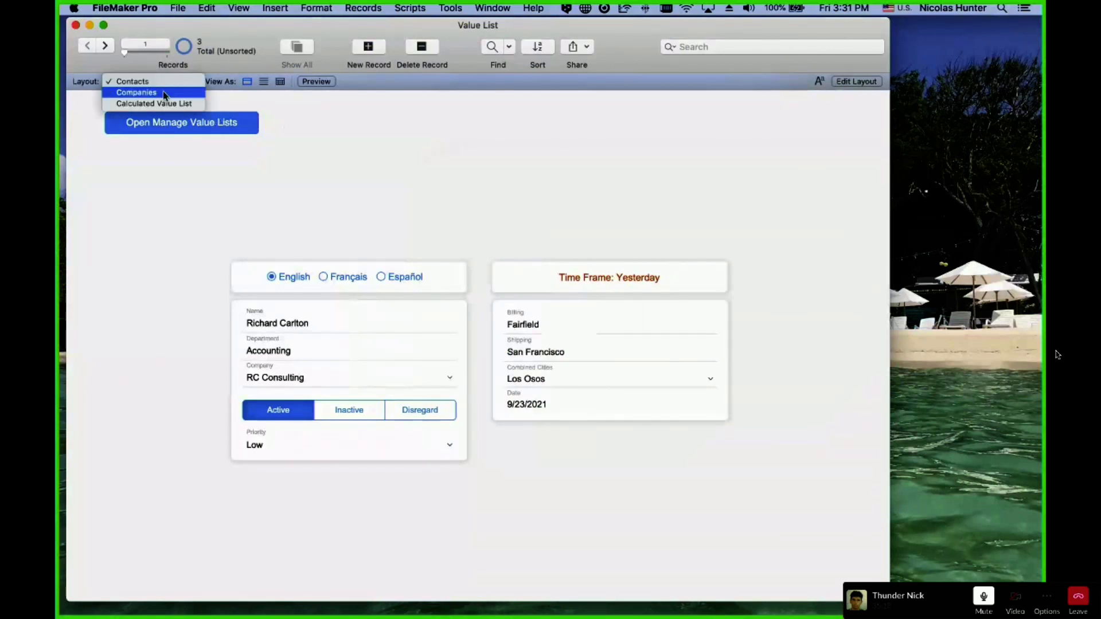
{"action": "left_click", "coordinate": [166, 102]}
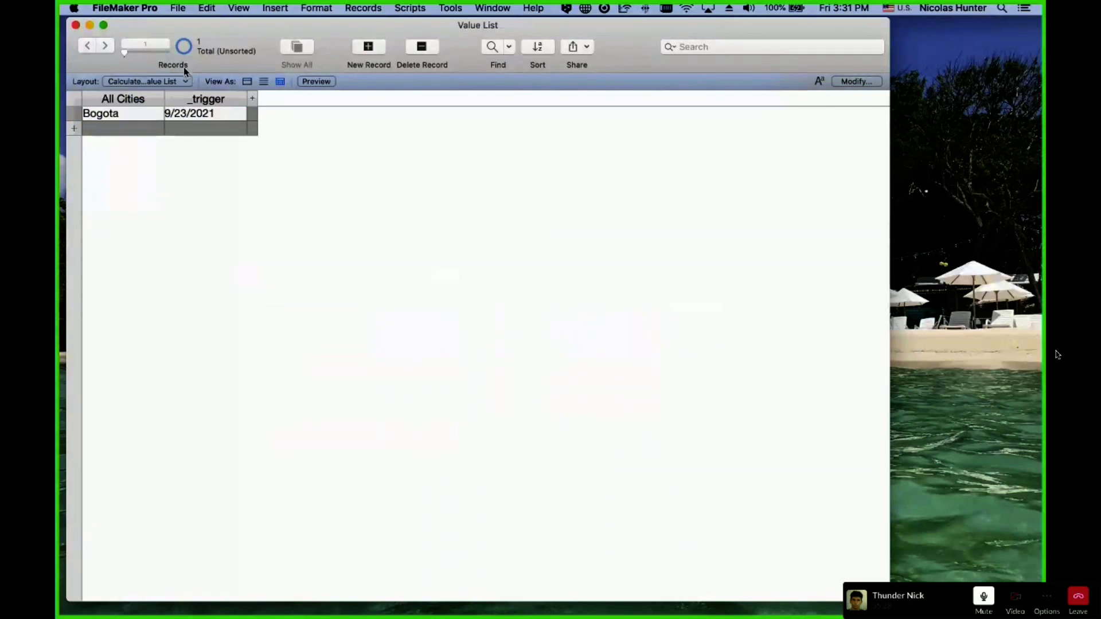
{"action": "left_click", "coordinate": [136, 119]}
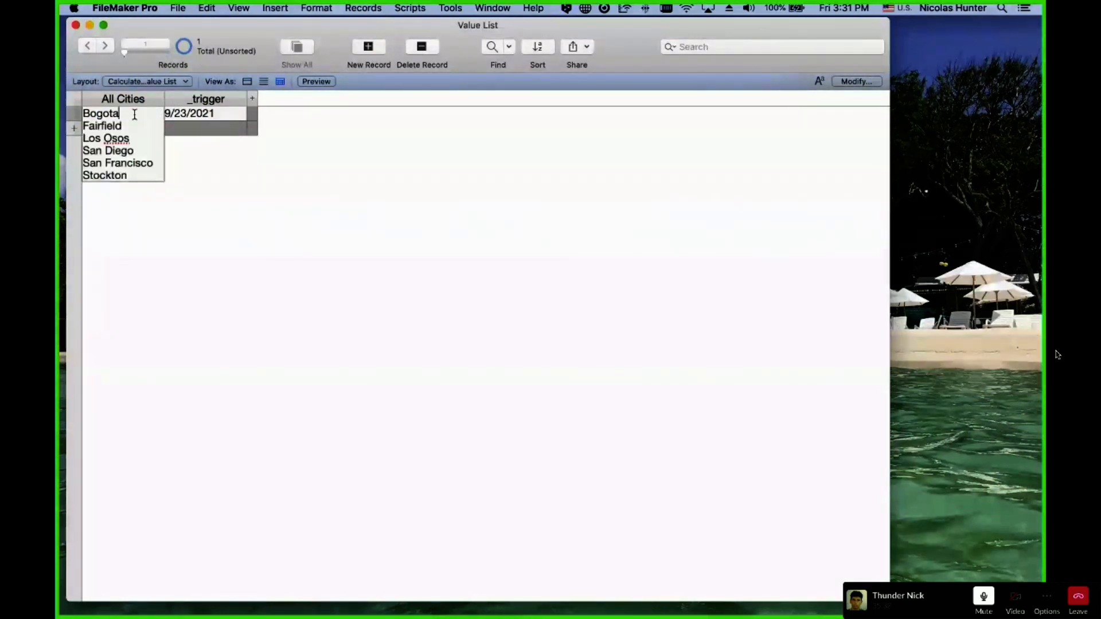
{"action": "left_click", "coordinate": [342, 232]}
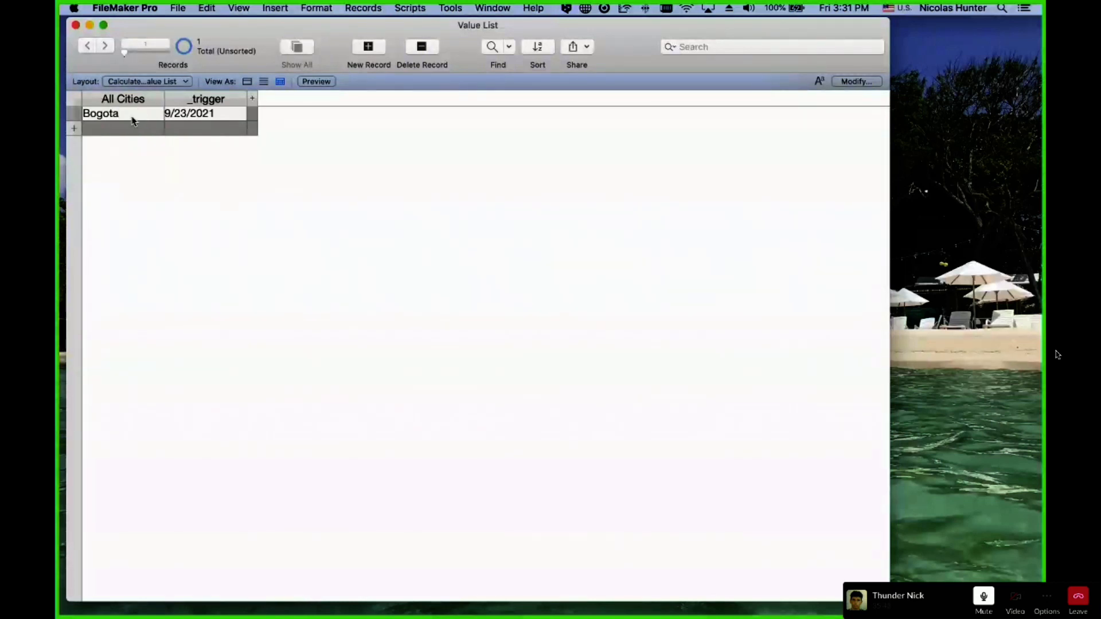
Widen the _trigger column so its full timestamp fits on one line, and recheck the All Cities field
{"action": "left_click", "coordinate": [204, 114]}
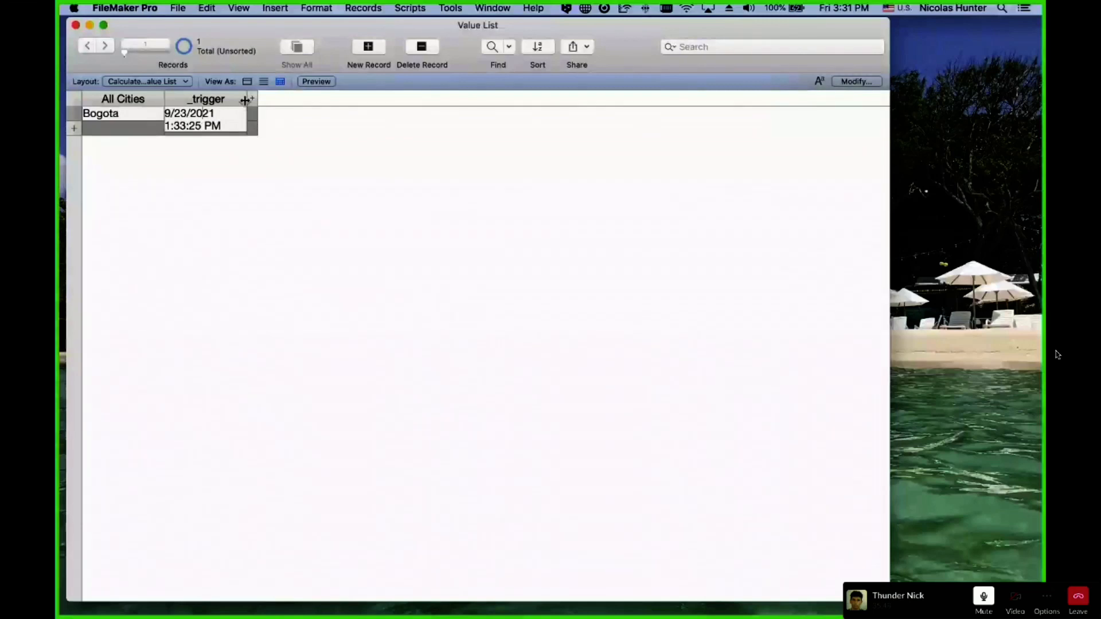
{"action": "left_click", "coordinate": [276, 102]}
{"action": "left_click_drag", "start_coordinate": [276, 102], "coordinate": [321, 172]}
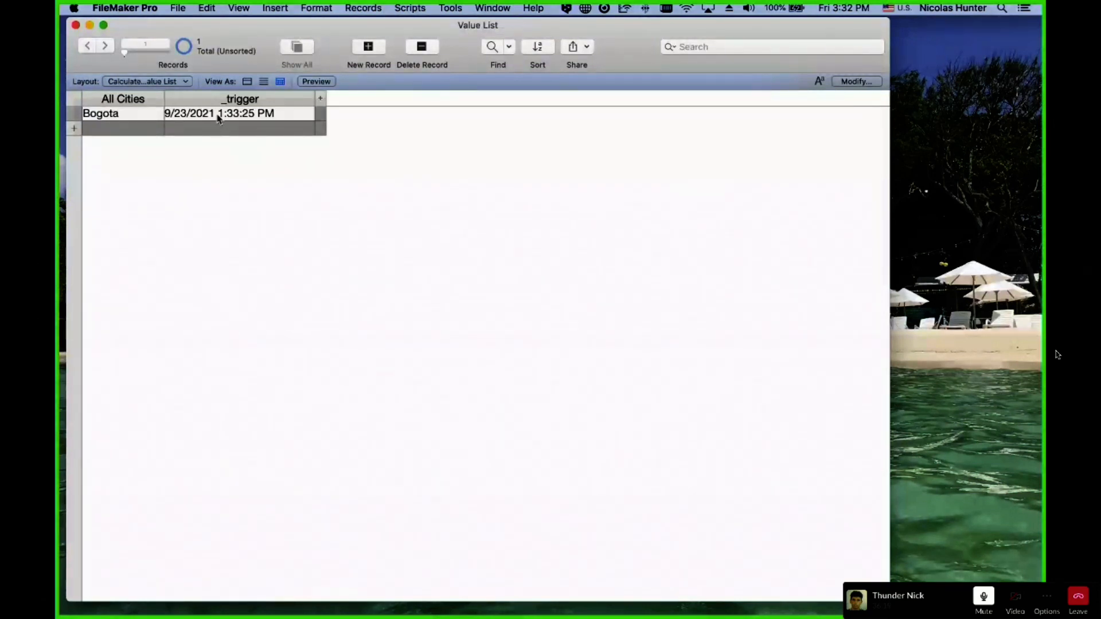
{"action": "left_click", "coordinate": [118, 113]}
{"action": "left_click", "coordinate": [241, 232]}
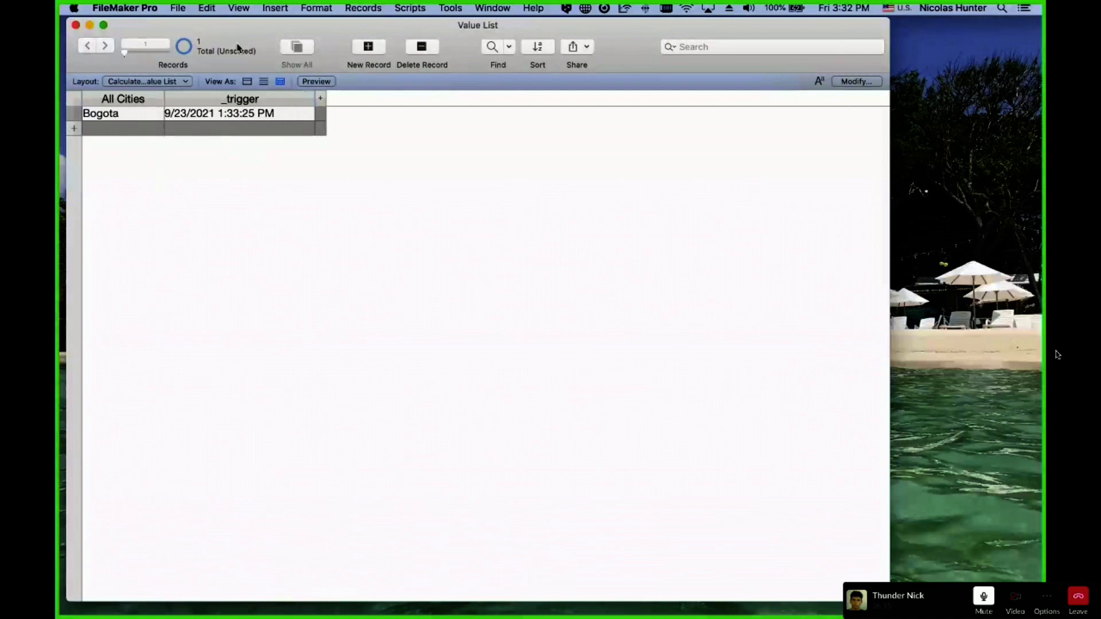
Open the auto-enter calculation of the All Cities field in the database's Calculated Value List table
{"action": "left_click", "coordinate": [171, 5]}
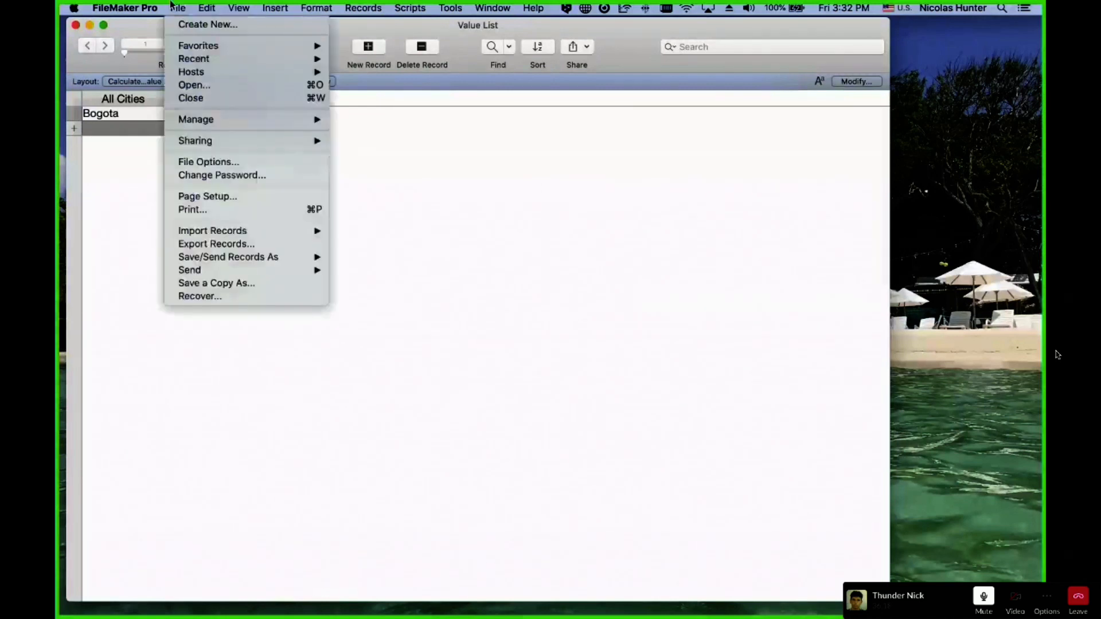
{"action": "mouse_move", "coordinate": [297, 121]}
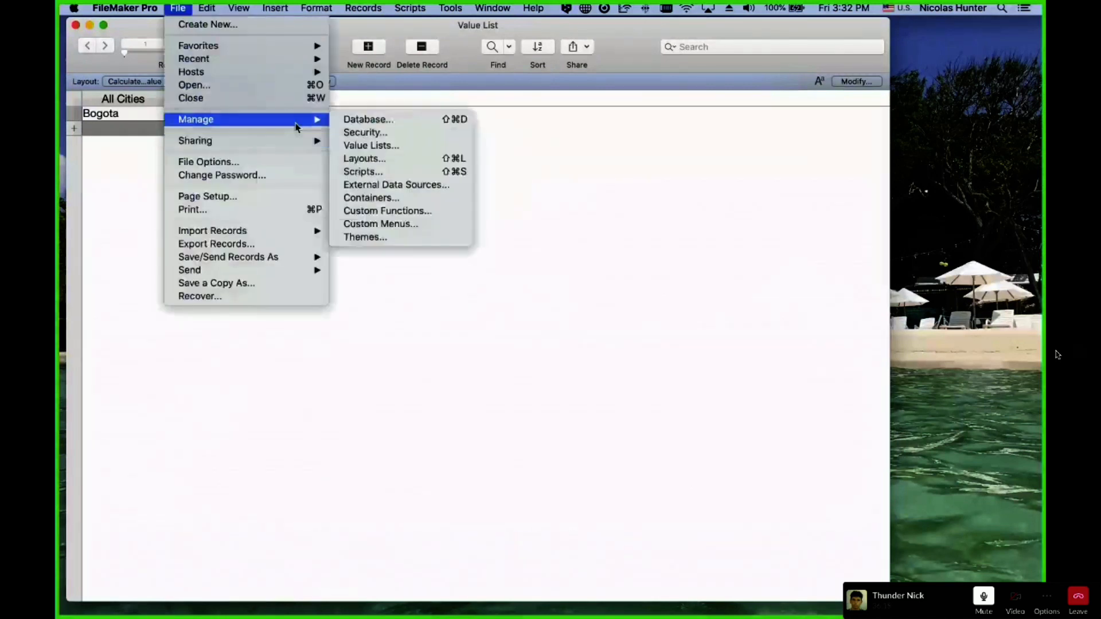
{"action": "left_click", "coordinate": [365, 125]}
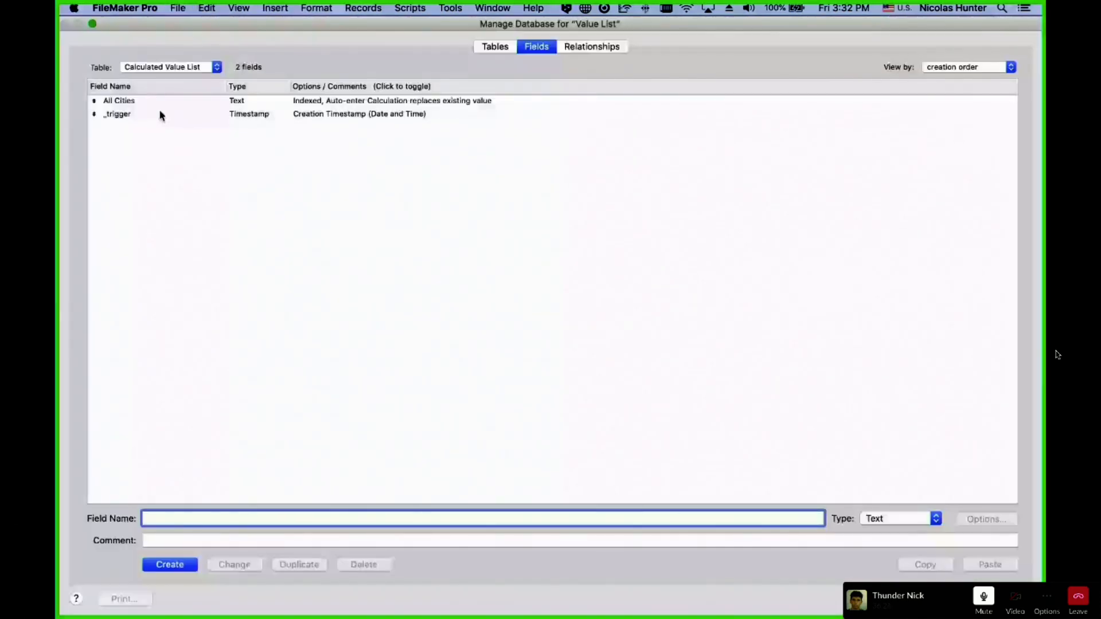
{"action": "left_click", "coordinate": [158, 105]}
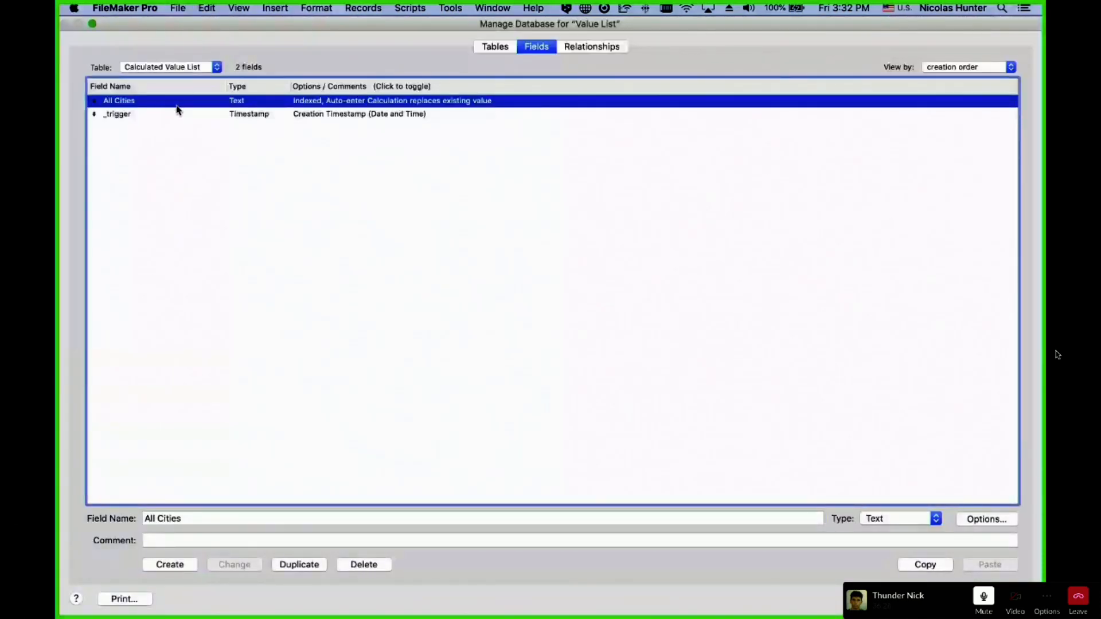
{"action": "key", "text": "Return"}
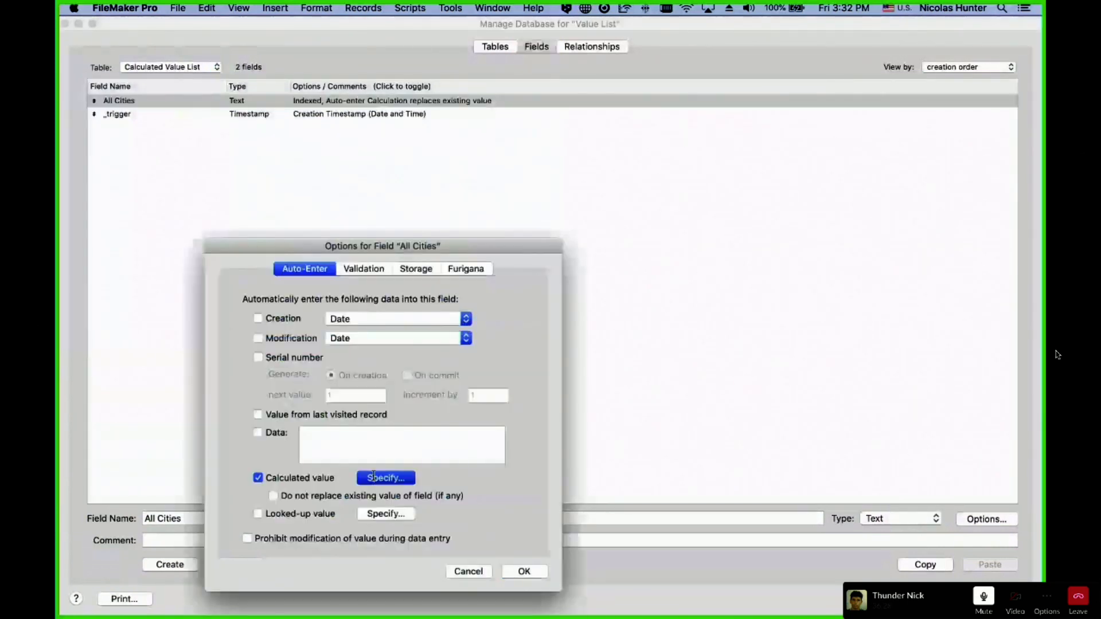
{"action": "left_click", "coordinate": [373, 477]}
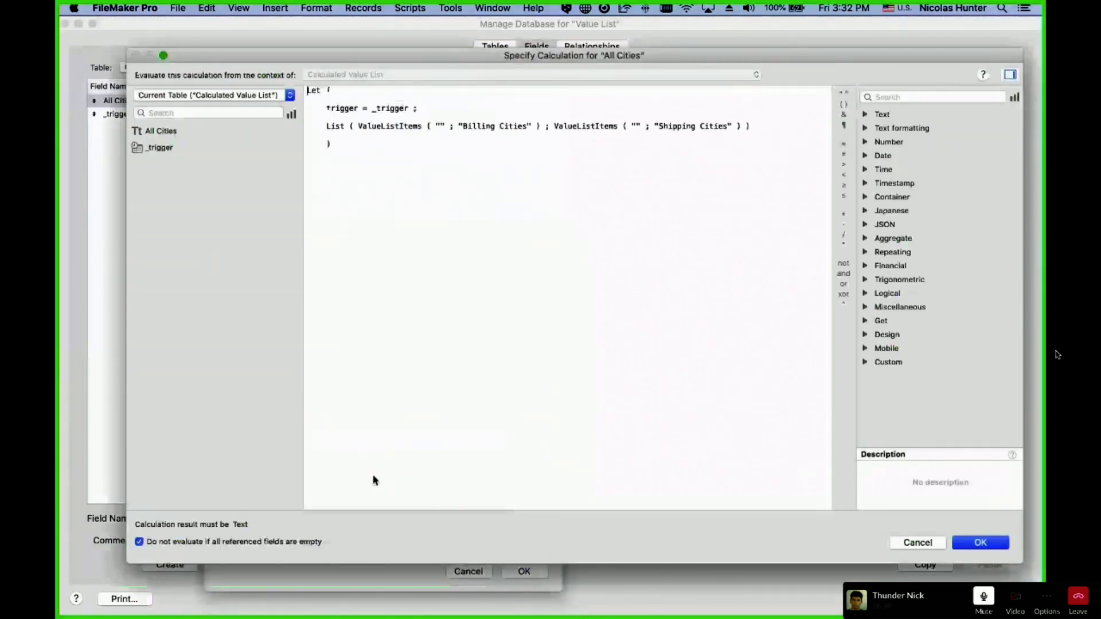
Examine the calculation's trigger assignment and its List of Billing Cities and Shipping Cities value list items, and close the calculation
{"action": "left_click_drag", "start_coordinate": [426, 108], "coordinate": [299, 107]}
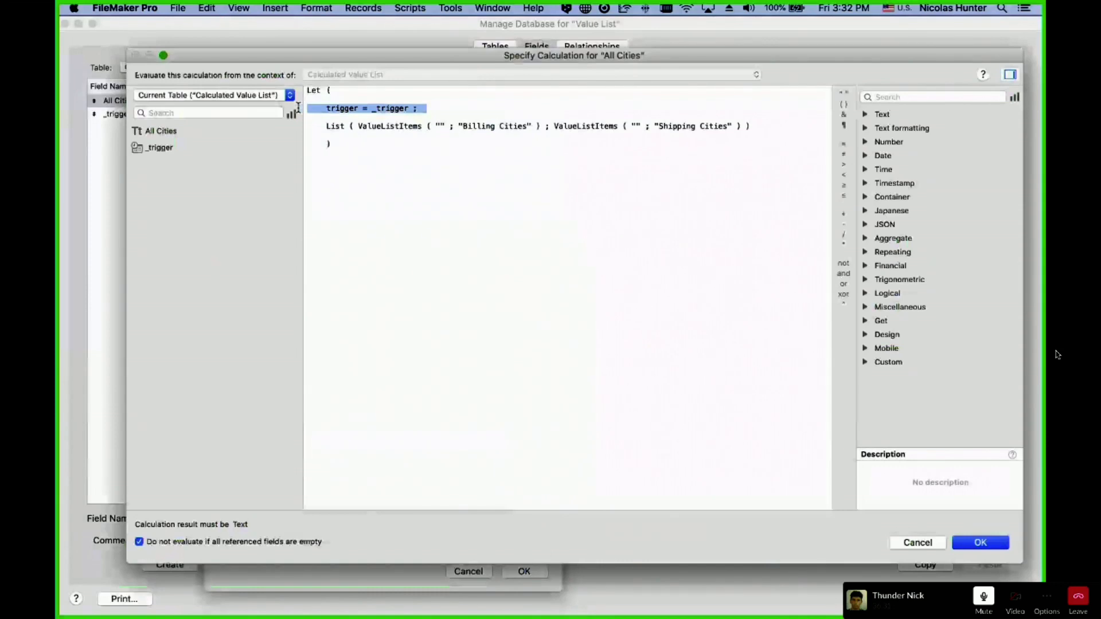
{"action": "left_click", "coordinate": [355, 138]}
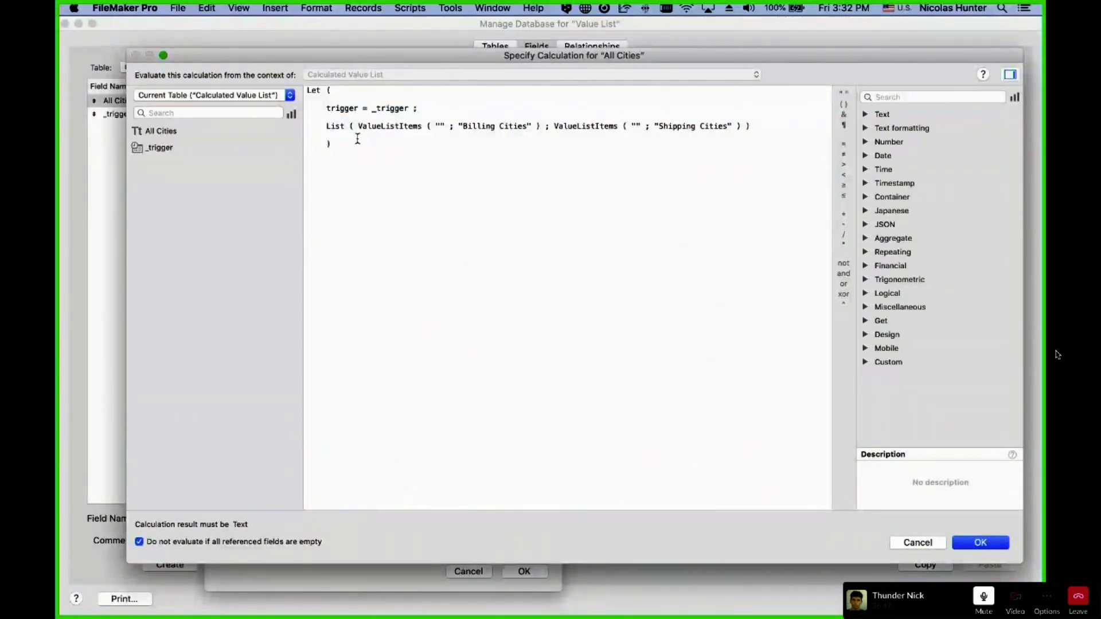
{"action": "left_click_drag", "start_coordinate": [326, 126], "coordinate": [337, 127]}
{"action": "left_click", "coordinate": [356, 163]}
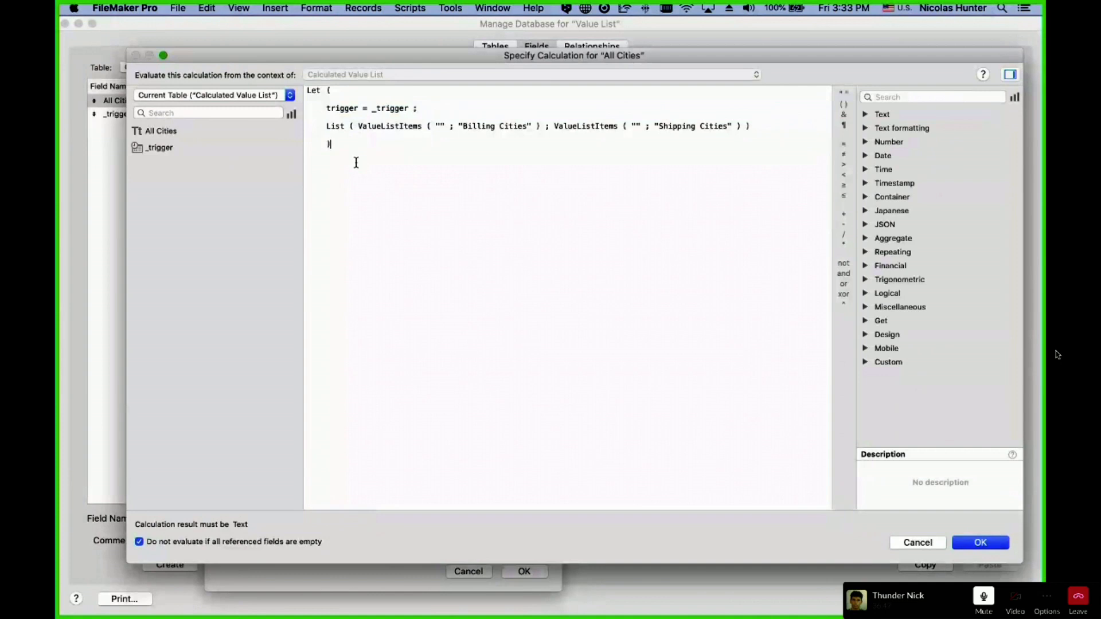
{"action": "left_click", "coordinate": [328, 126]}
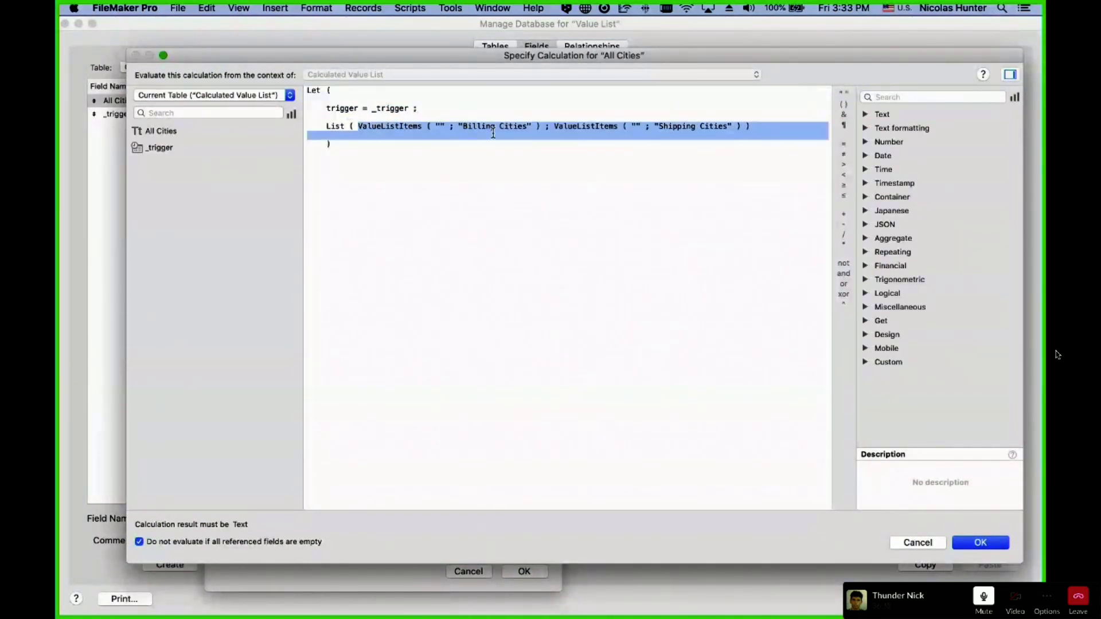
{"action": "left_click_drag", "start_coordinate": [357, 126], "coordinate": [751, 128]}
{"action": "left_click", "coordinate": [685, 254]}
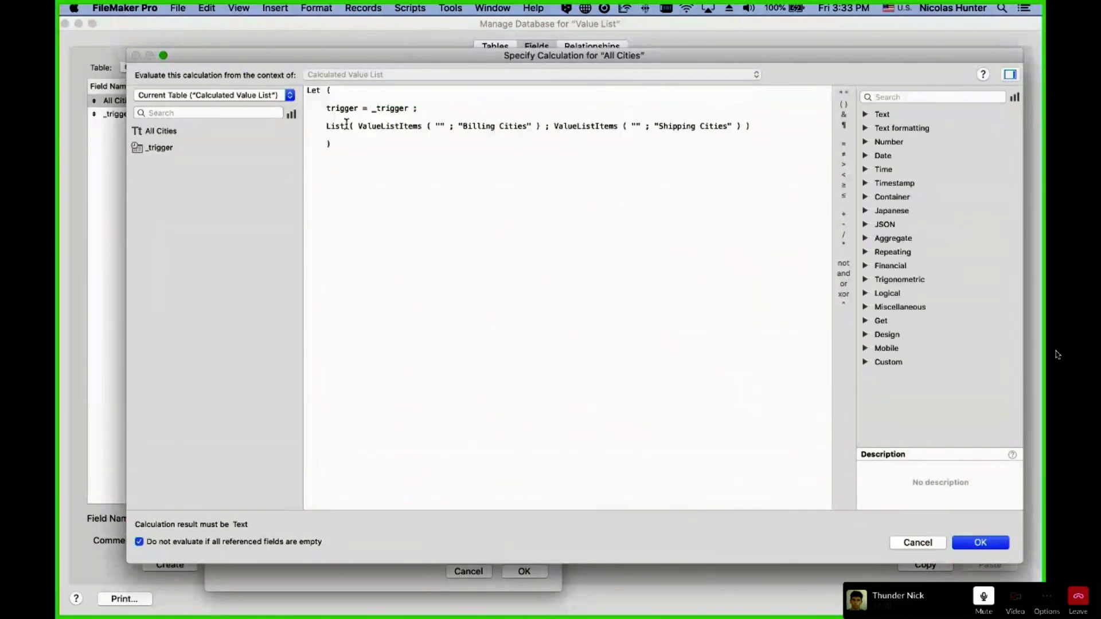
{"action": "left_click_drag", "start_coordinate": [536, 126], "coordinate": [387, 125]}
{"action": "left_click_drag", "start_coordinate": [728, 126], "coordinate": [508, 126]}
{"action": "left_click", "coordinate": [980, 543]}
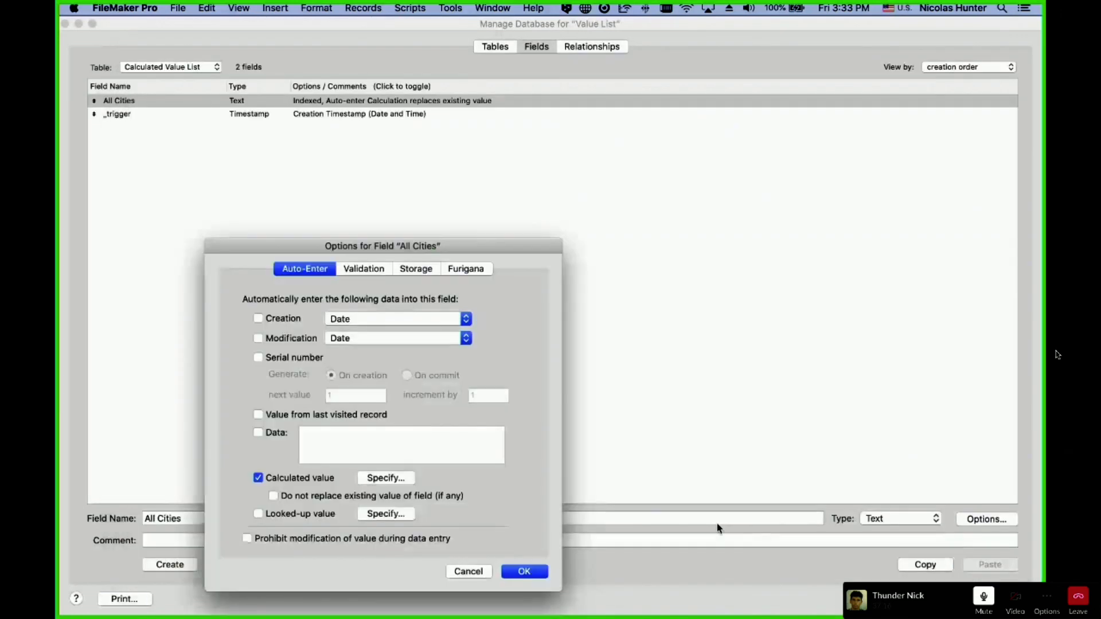
Close the field options and database definitions, and arrange the Contacts window beside the Calculated Value List window
{"action": "left_click", "coordinate": [533, 574]}
{"action": "left_click", "coordinate": [214, 118]}
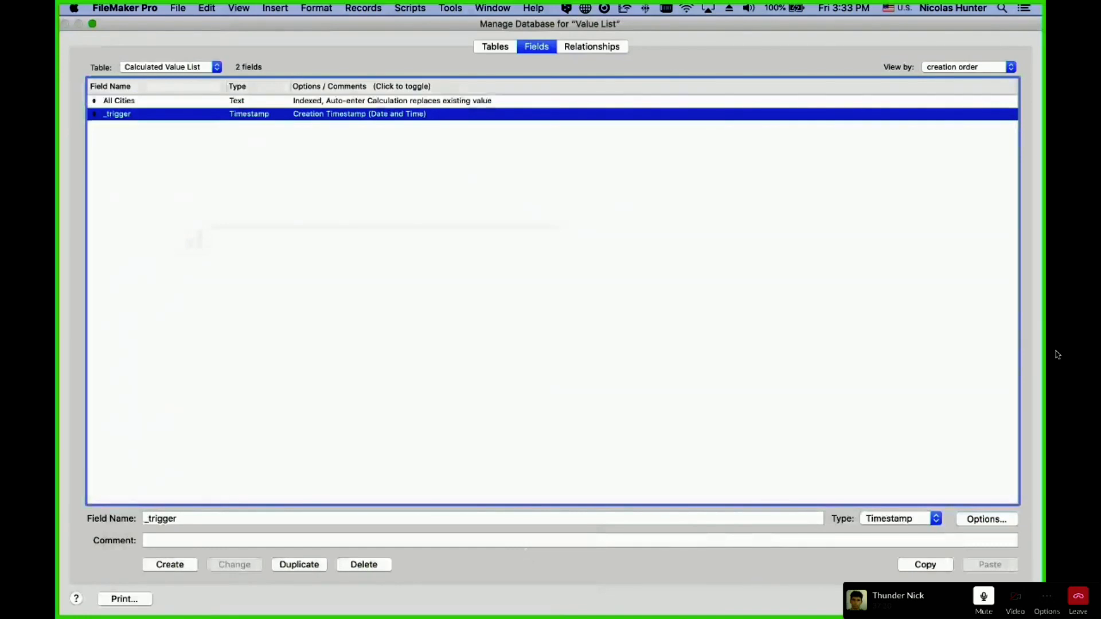
{"action": "key", "text": "Return"}
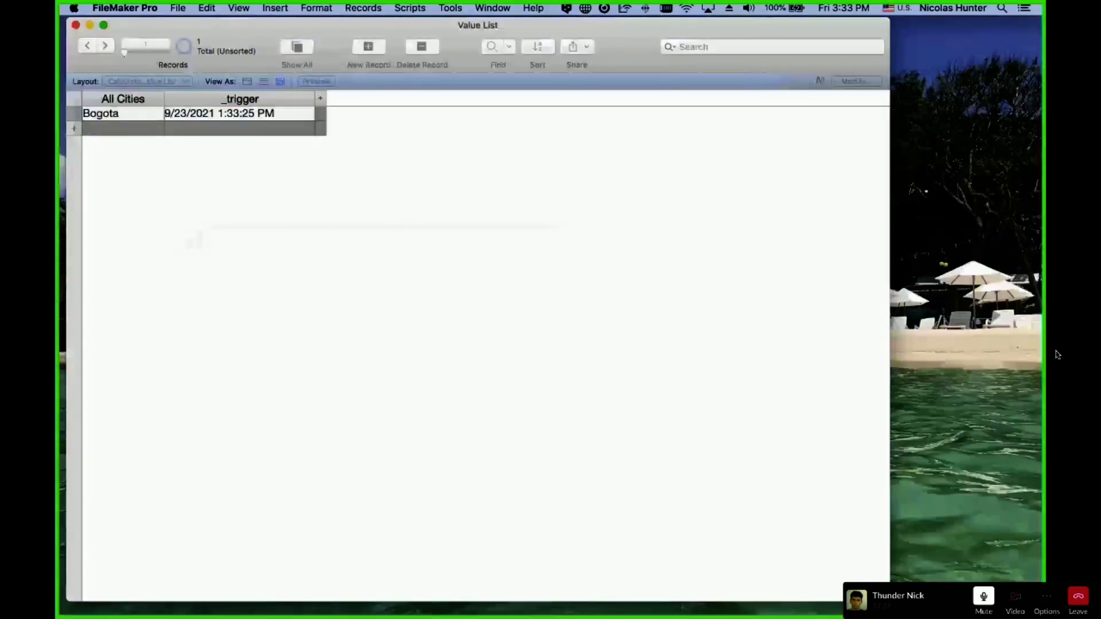
{"action": "left_click_drag", "start_coordinate": [279, 40], "coordinate": [343, 39]}
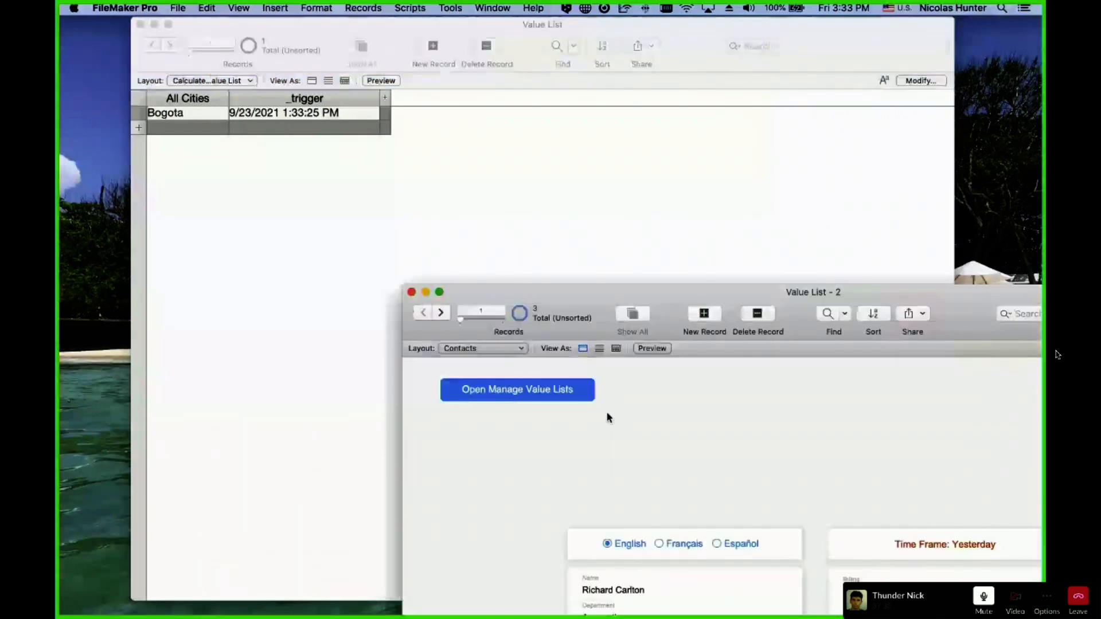
{"action": "left_click_drag", "start_coordinate": [577, 296], "coordinate": [577, 298]}
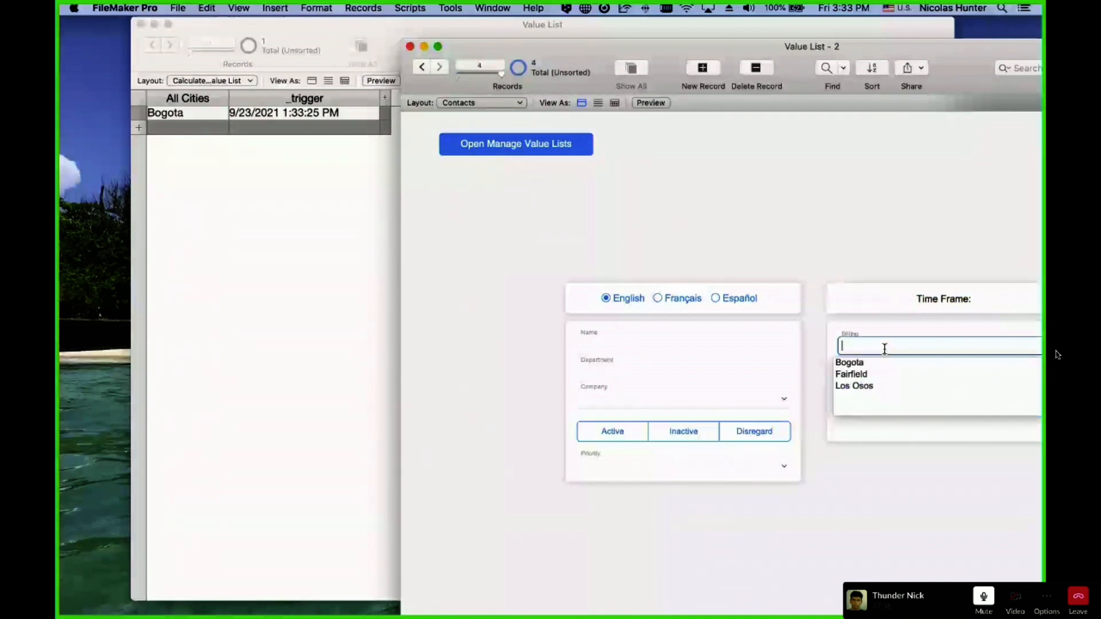
Fill a new Contacts record with billing city New York and shipping city Paris, and check the Combined Cities choices
{"action": "type", "text": "New Yor"}
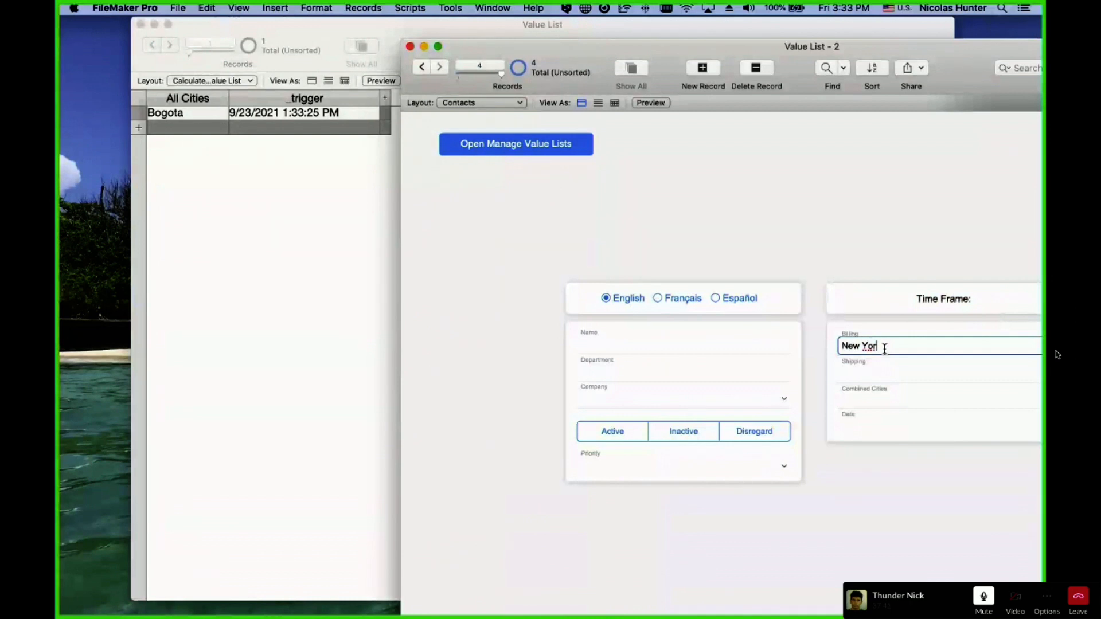
{"action": "type", "text": "k"}
{"action": "left_click", "coordinate": [866, 259]}
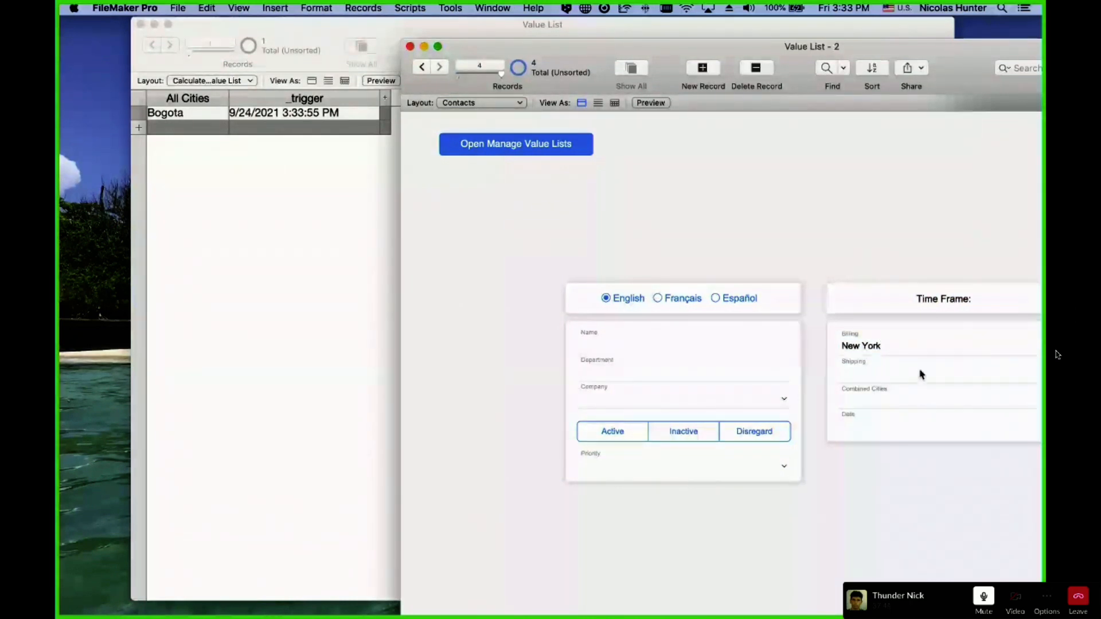
{"action": "left_click", "coordinate": [887, 375]}
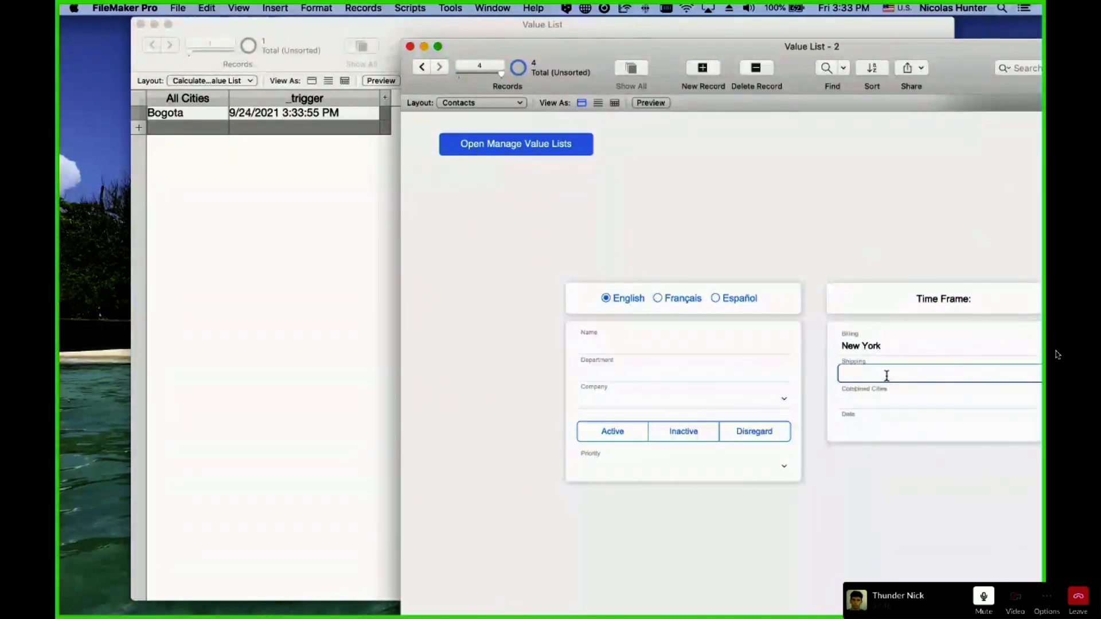
{"action": "type", "text": "Paris"}
{"action": "left_click", "coordinate": [860, 205]}
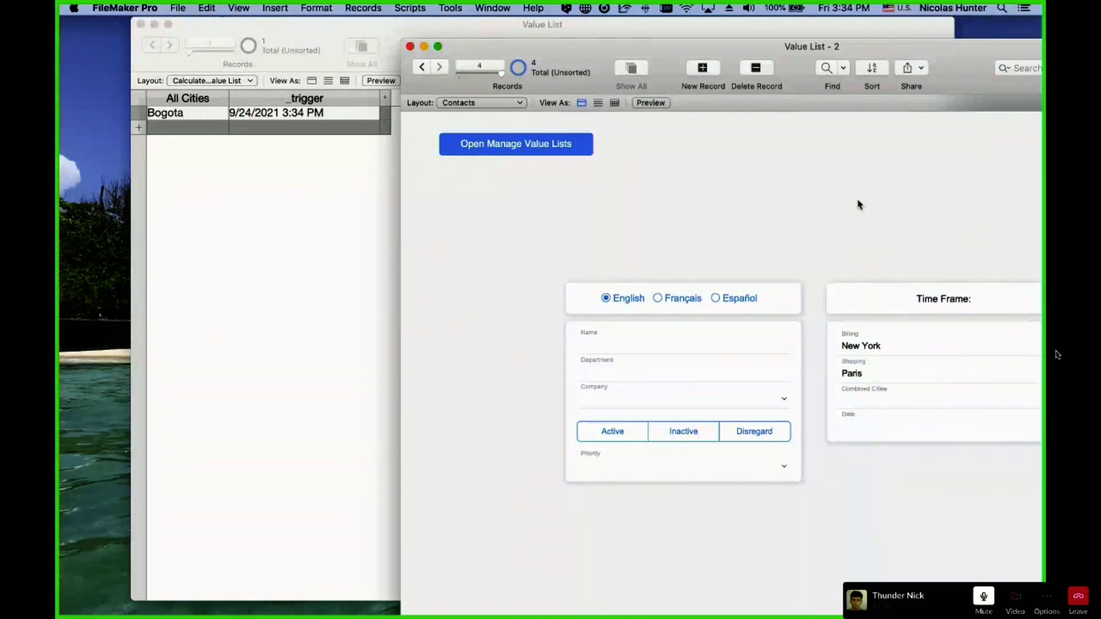
{"action": "left_click", "coordinate": [859, 404]}
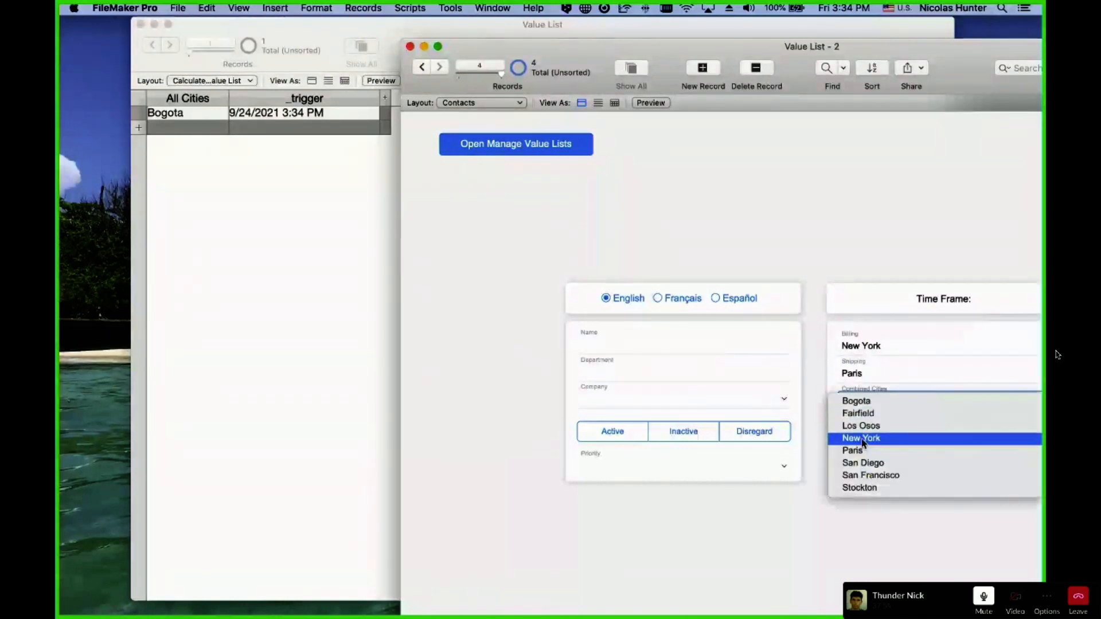
{"action": "left_click", "coordinate": [843, 245]}
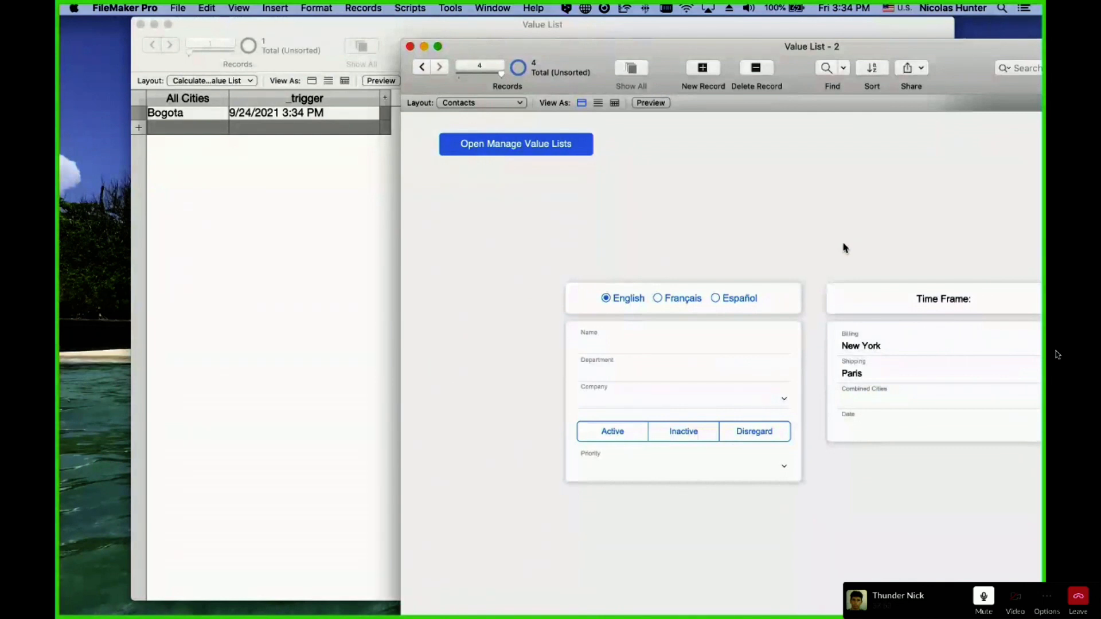
Open the relationship between Contacts and Calculated Value List, examine its cross-join operator, and close it without changes
{"action": "left_click", "coordinate": [327, 113]}
{"action": "left_click_drag", "start_coordinate": [304, 29], "coordinate": [288, 49]}
{"action": "key", "text": "super+shift+d"}
{"action": "left_click", "coordinate": [592, 47]}
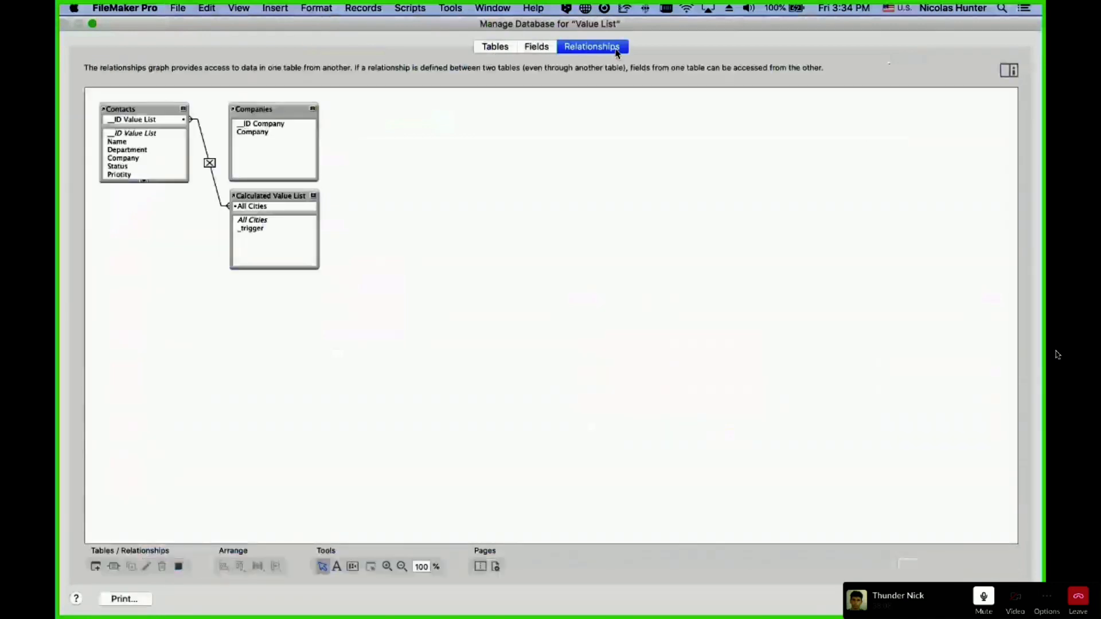
{"action": "left_click", "coordinate": [211, 164]}
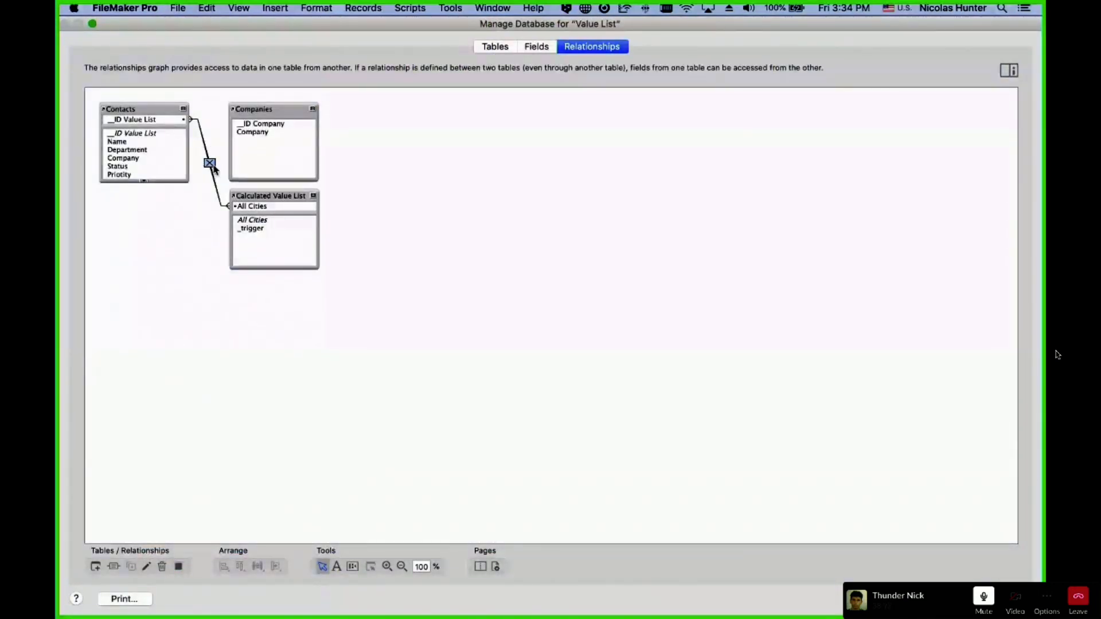
{"action": "double_click", "coordinate": [211, 165]}
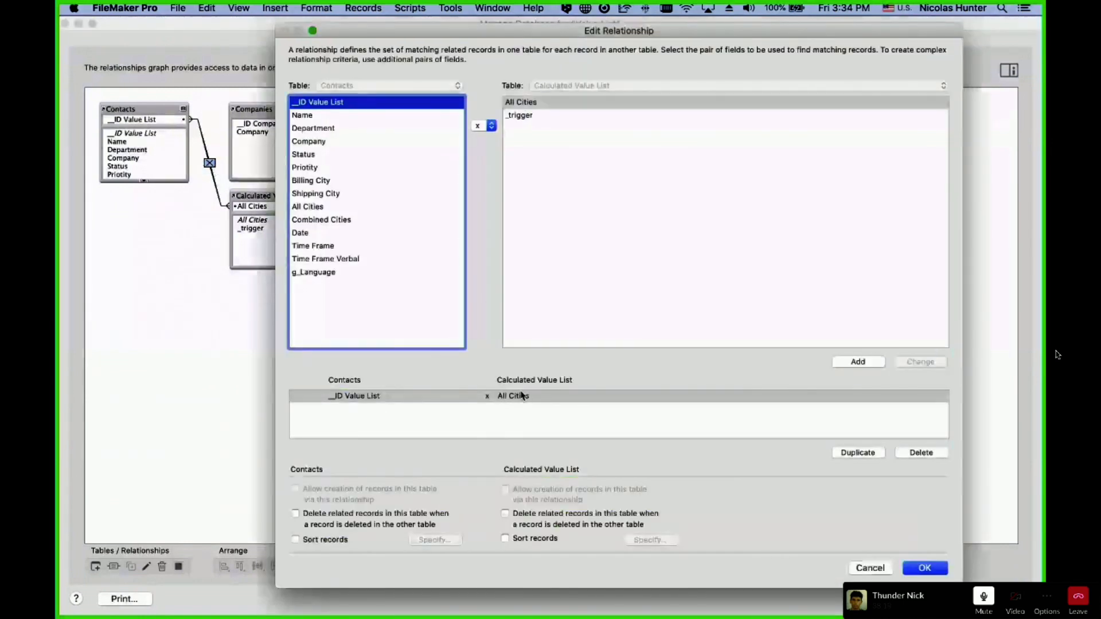
{"action": "left_click", "coordinate": [480, 127]}
{"action": "left_click", "coordinate": [485, 127]}
{"action": "key", "text": "Escape"}
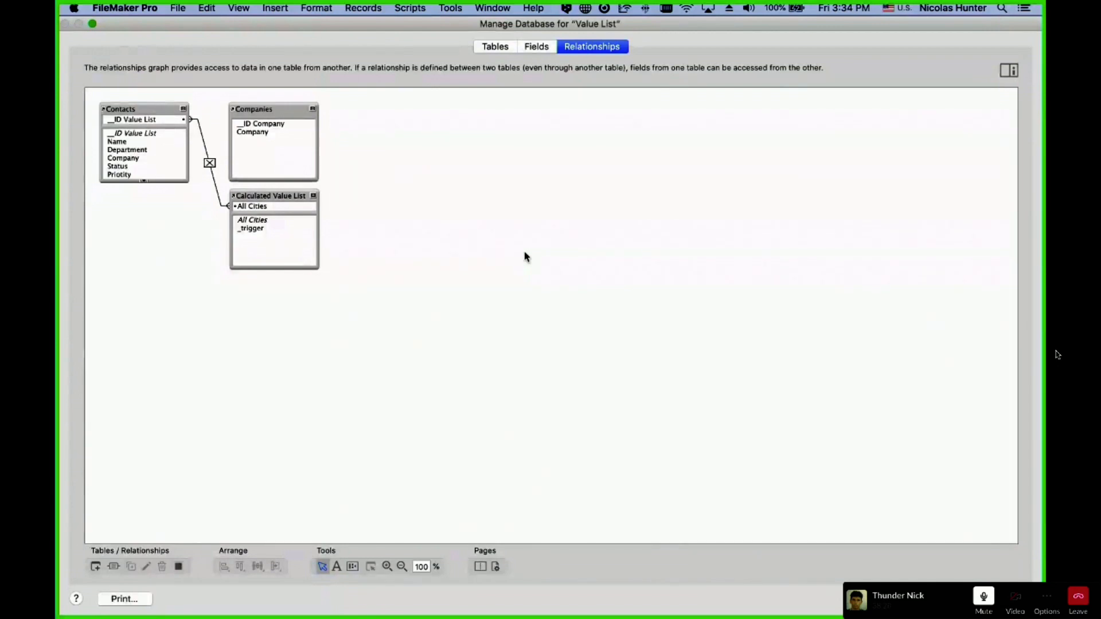
Trace the relationship in the graph from the Contacts table occurrence to Calculated Value List
{"action": "left_click", "coordinate": [131, 108]}
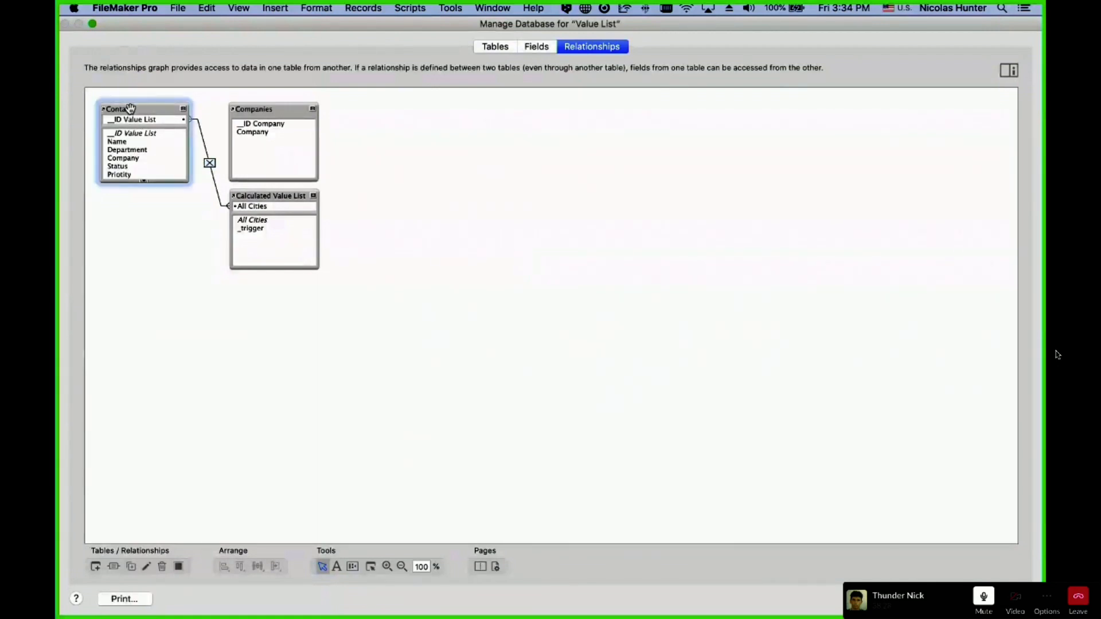
{"action": "left_click", "coordinate": [210, 165]}
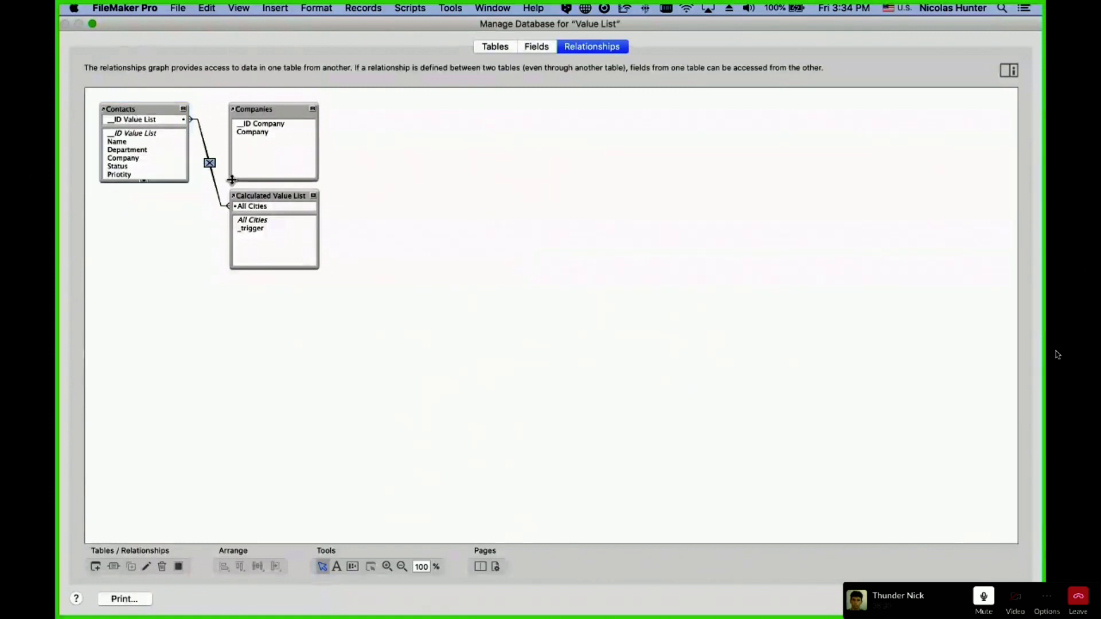
{"action": "left_click", "coordinate": [265, 195]}
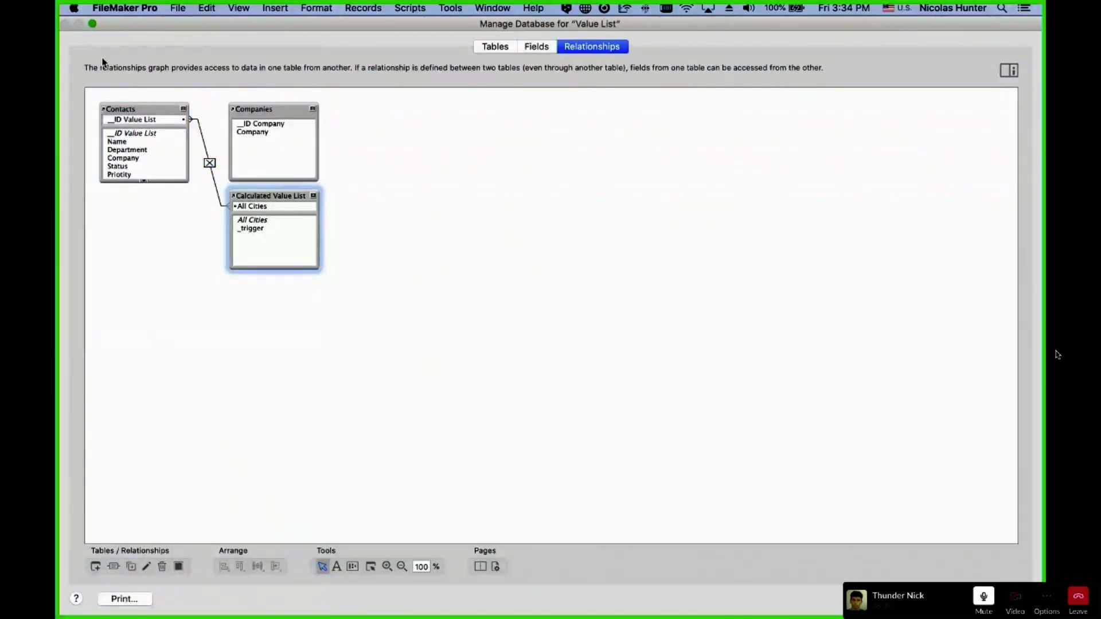
Try other match fields in the cross-join: _trigger for Calculated Value List, and Shipping City and Time Frame Verbal for Contacts
{"action": "double_click", "coordinate": [210, 163]}
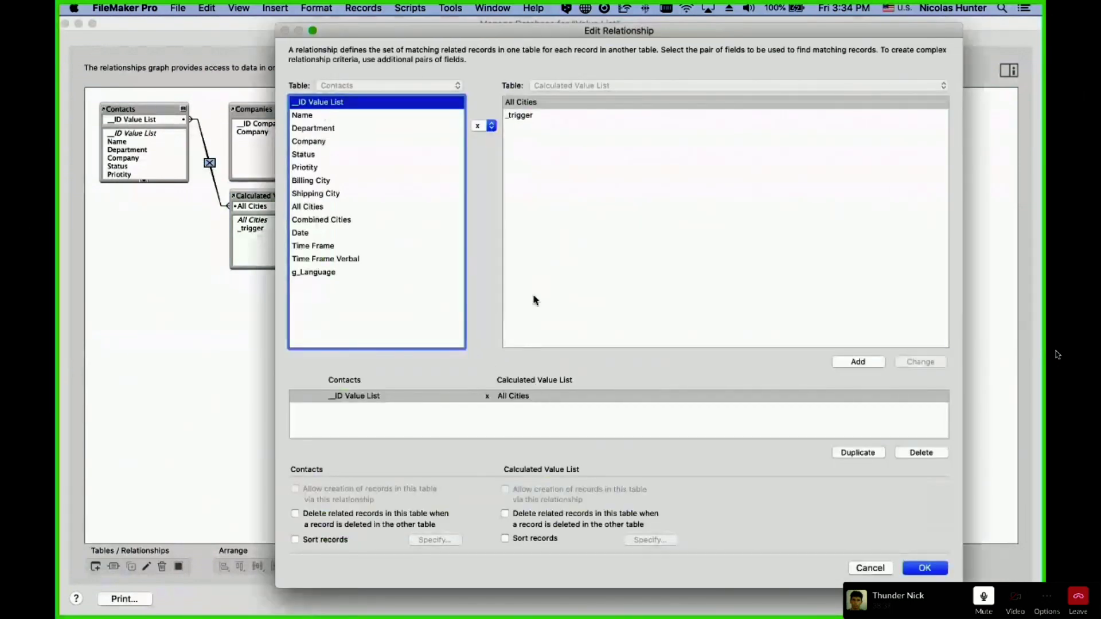
{"action": "left_click", "coordinate": [543, 124]}
{"action": "left_click", "coordinate": [542, 116]}
{"action": "left_click", "coordinate": [920, 362]}
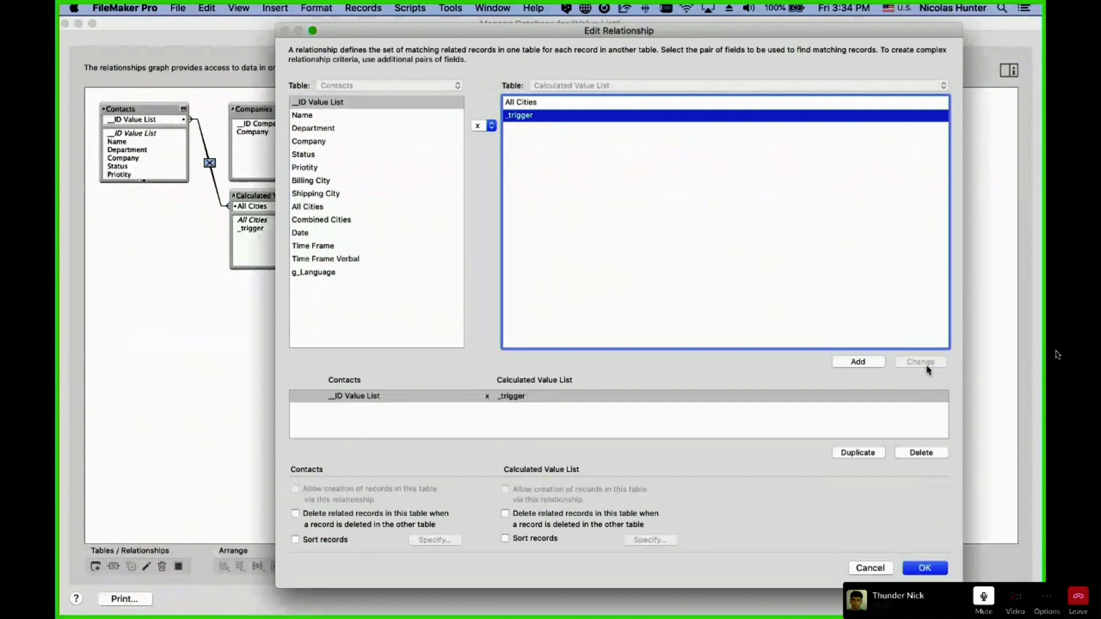
{"action": "left_click", "coordinate": [400, 195]}
{"action": "left_click", "coordinate": [921, 362]}
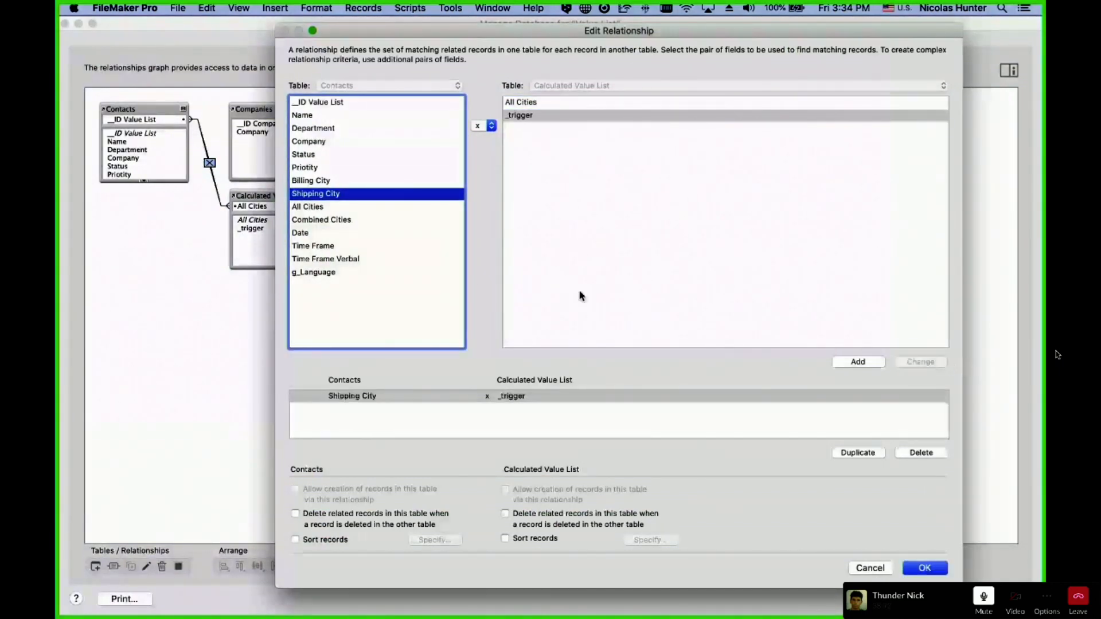
{"action": "left_click", "coordinate": [341, 259]}
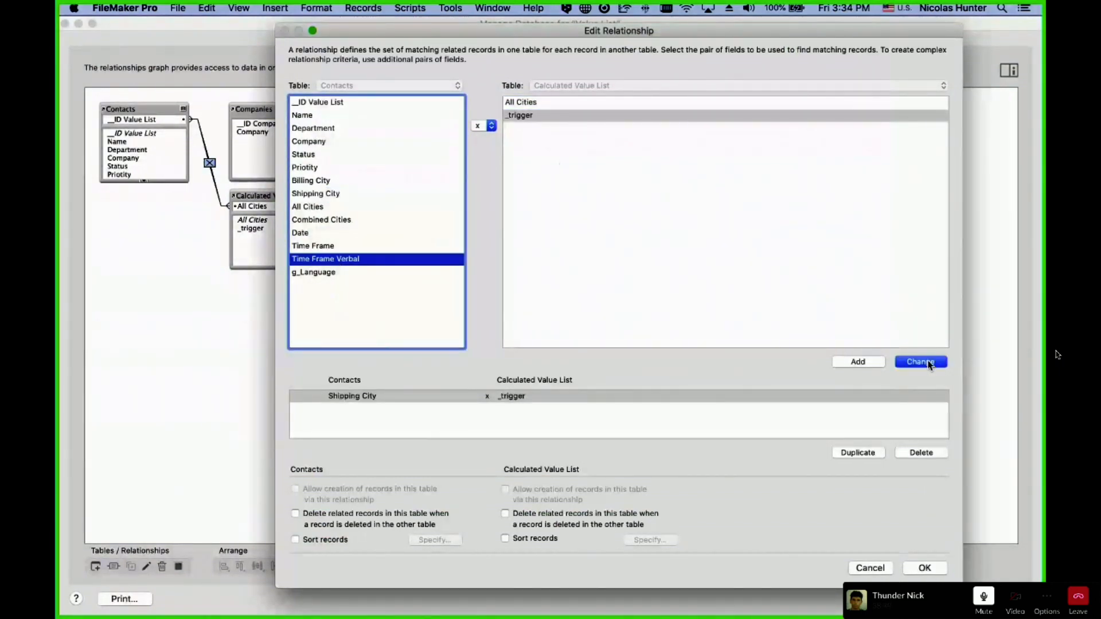
{"action": "left_click", "coordinate": [928, 362]}
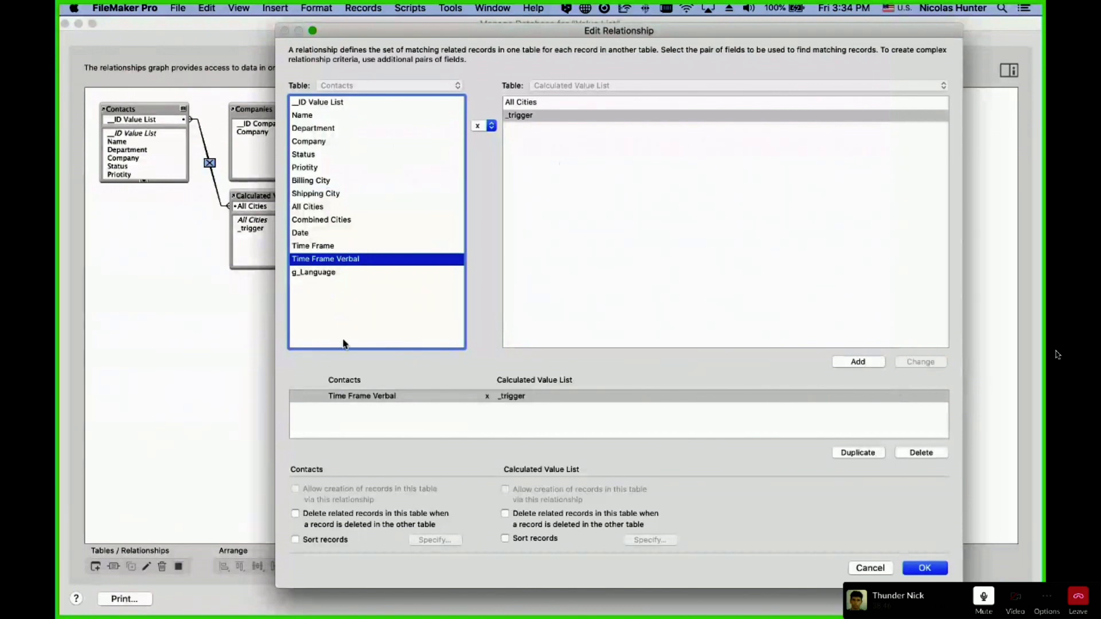
Set the relationship's match fields back to __ID Value List and All Cities, and save and close the database definitions
{"action": "left_click", "coordinate": [339, 106]}
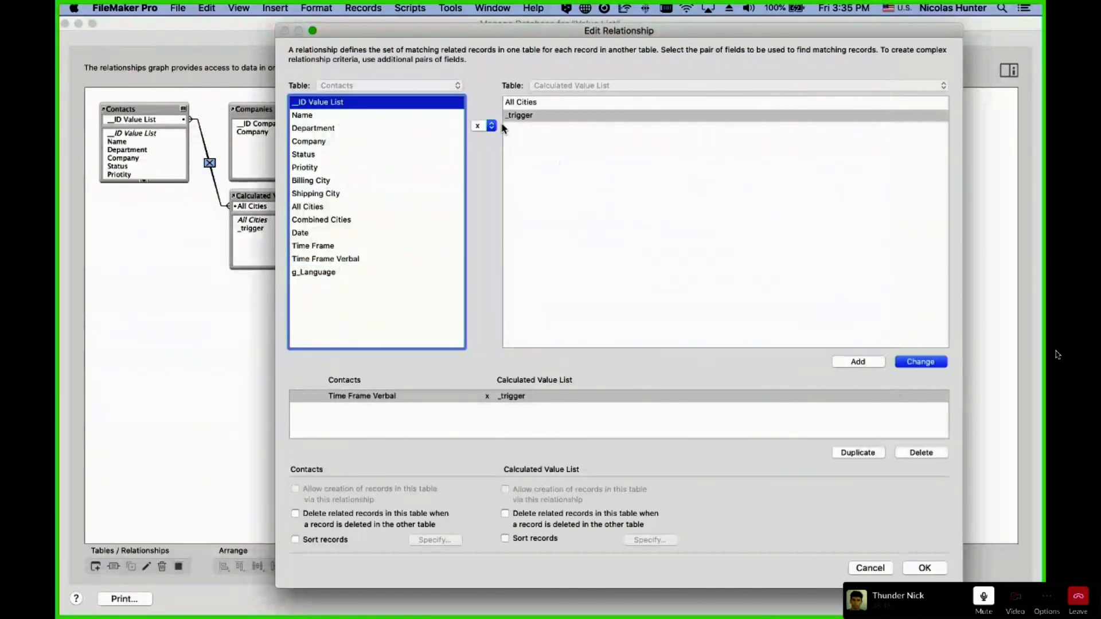
{"action": "left_click", "coordinate": [523, 103]}
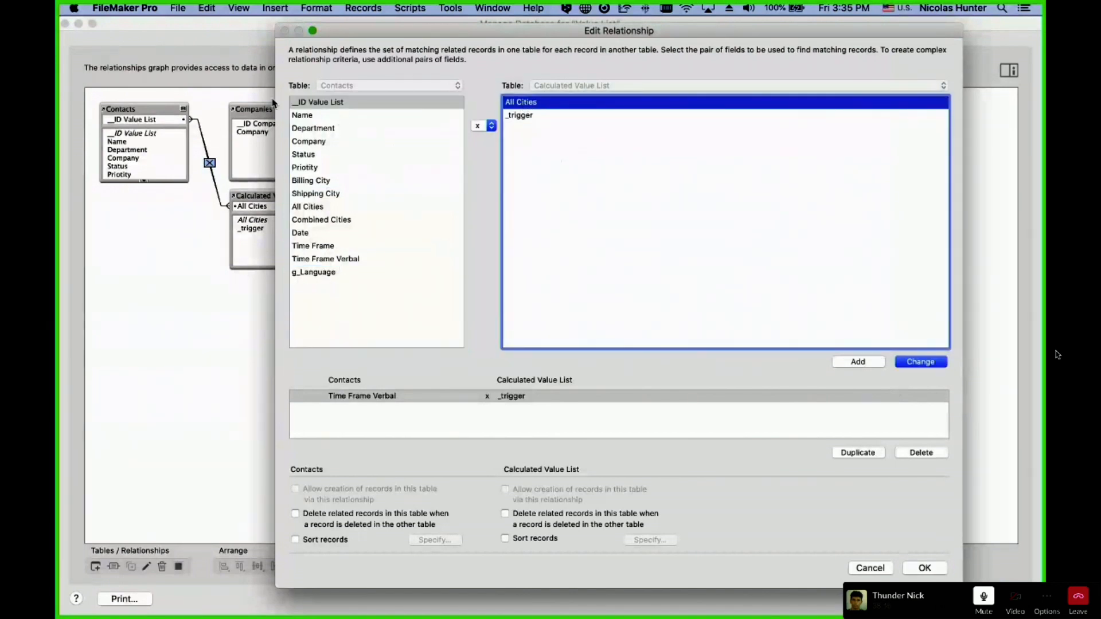
{"action": "left_click", "coordinate": [297, 106]}
{"action": "key", "text": "Tab"}
{"action": "left_click", "coordinate": [909, 362]}
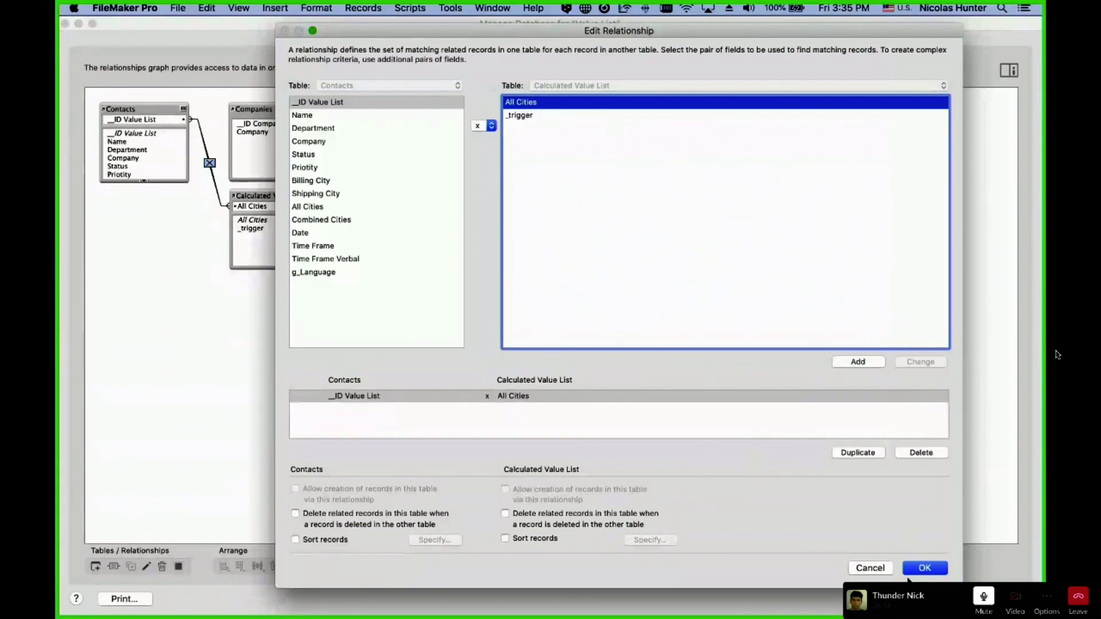
{"action": "left_click", "coordinate": [937, 570]}
{"action": "left_click", "coordinate": [991, 599]}
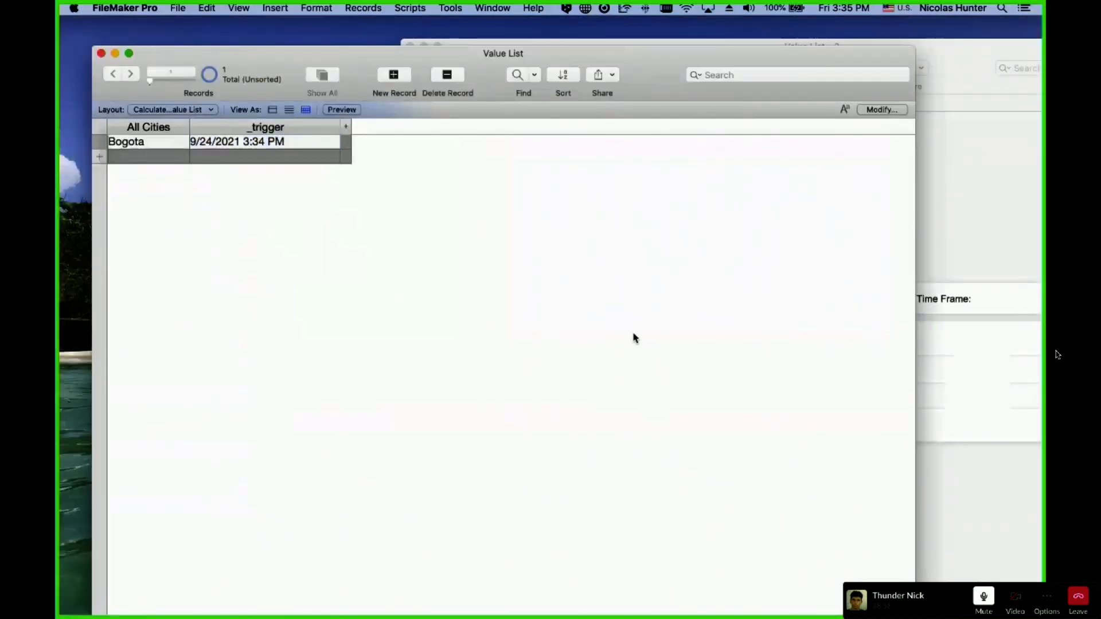
Edit the Contacts layout and open the script triggers of the Shipping City field
{"action": "left_click", "coordinate": [919, 197]}
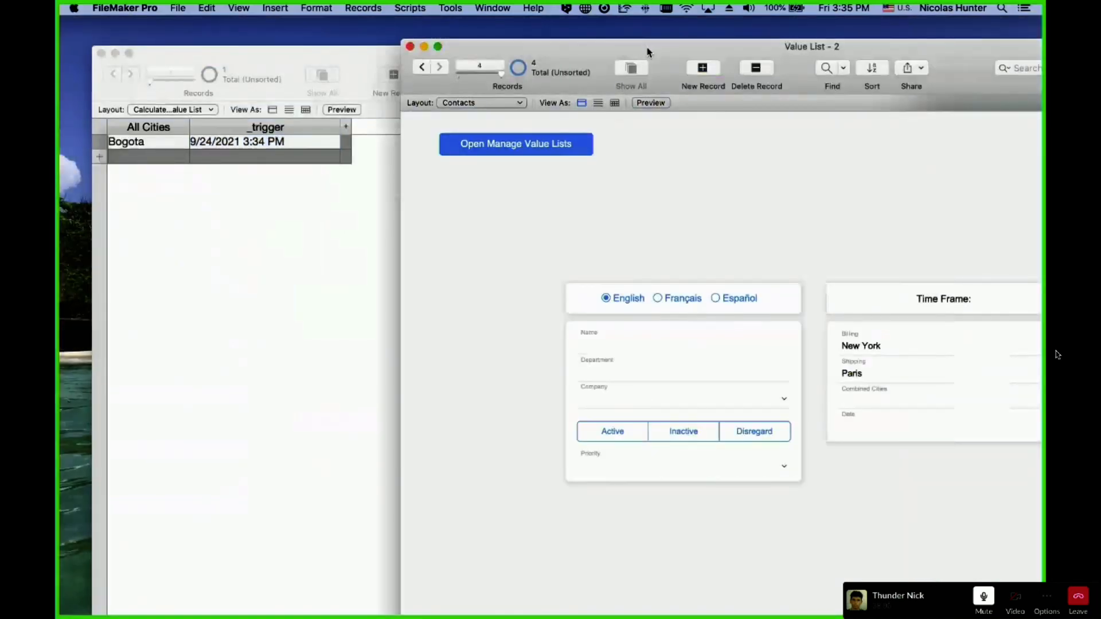
{"action": "key", "text": "super+l"}
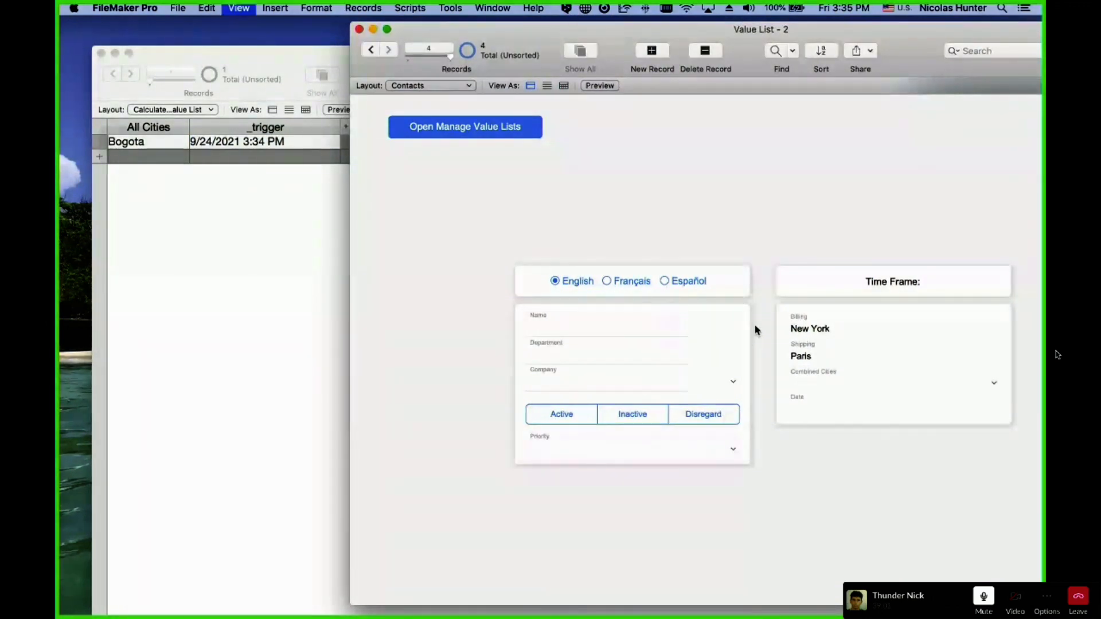
{"action": "left_click", "coordinate": [630, 253]}
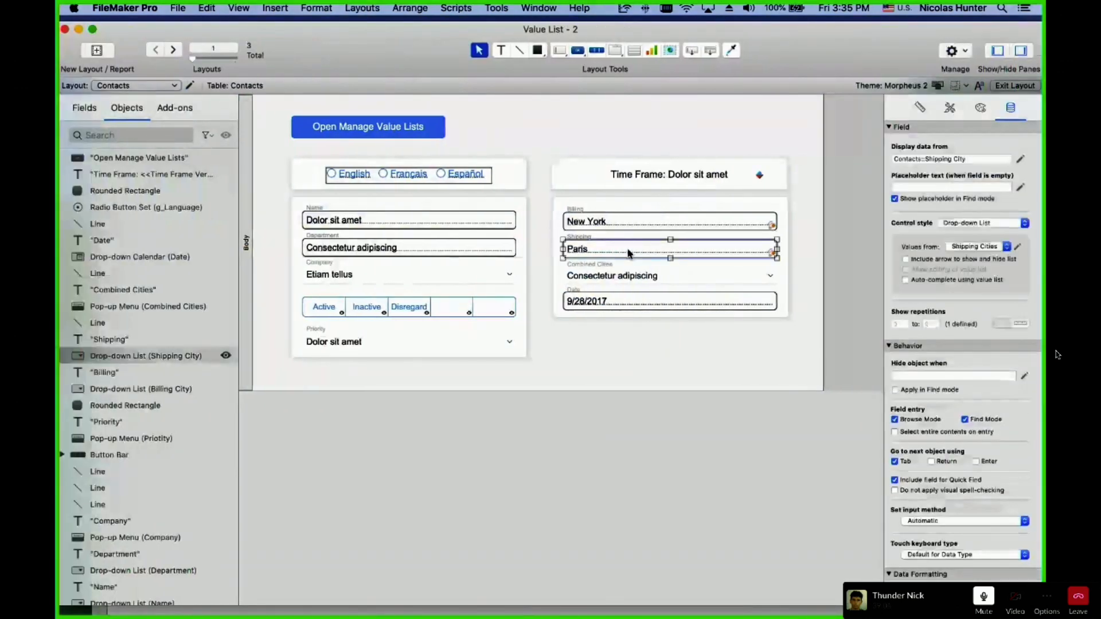
{"action": "right_click", "coordinate": [629, 253]}
{"action": "left_click", "coordinate": [619, 323]}
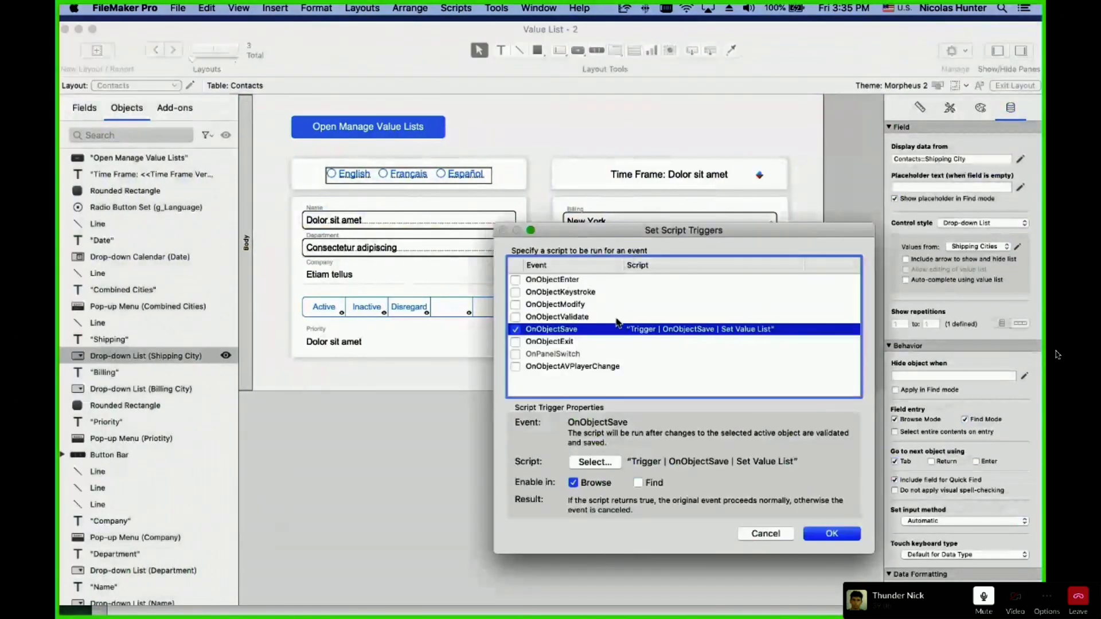
Open the field's OnObjectSave script, examine its Commit Records/Requests and Set Field steps, and close the script and trigger settings
{"action": "left_click", "coordinate": [594, 461]}
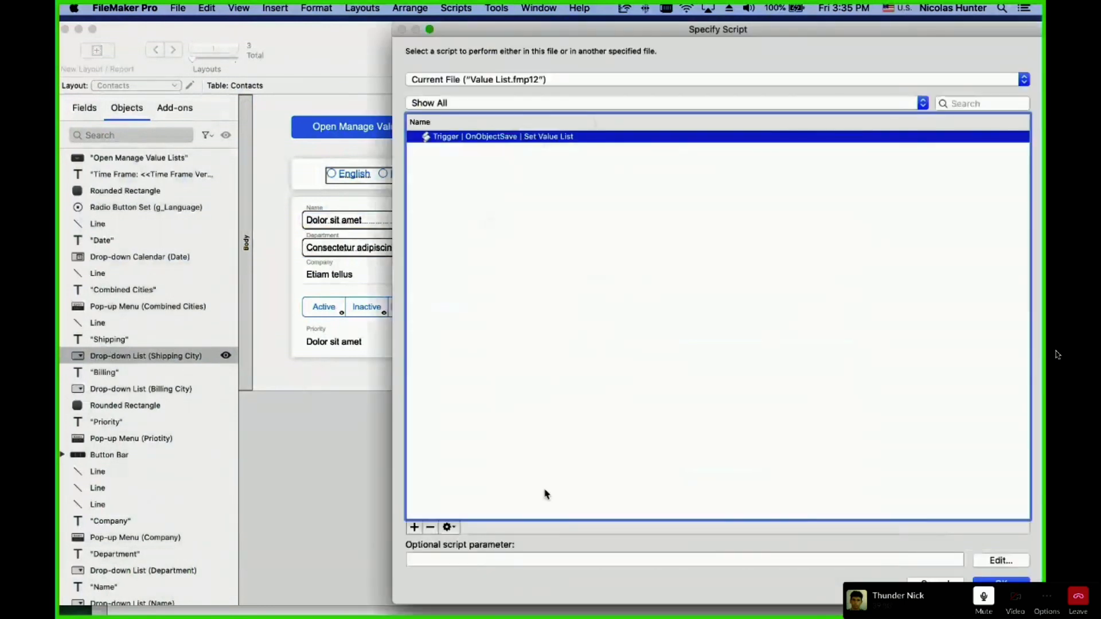
{"action": "left_click", "coordinate": [446, 527]}
{"action": "left_click", "coordinate": [469, 541]}
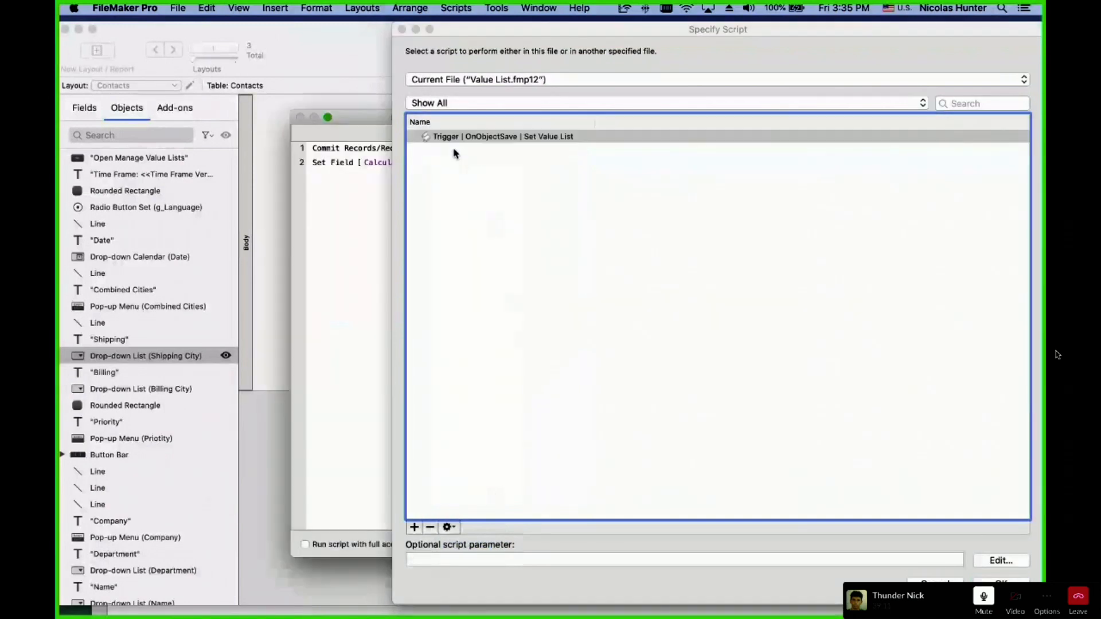
{"action": "left_click", "coordinate": [329, 150]}
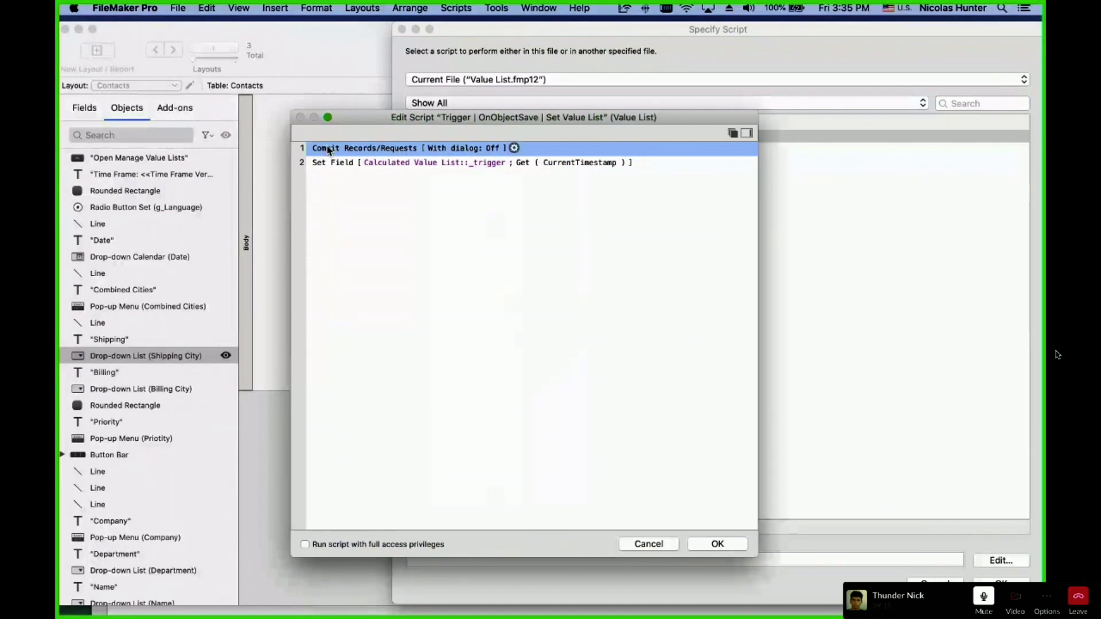
{"action": "key", "text": "Return"}
{"action": "key", "text": "Return"}
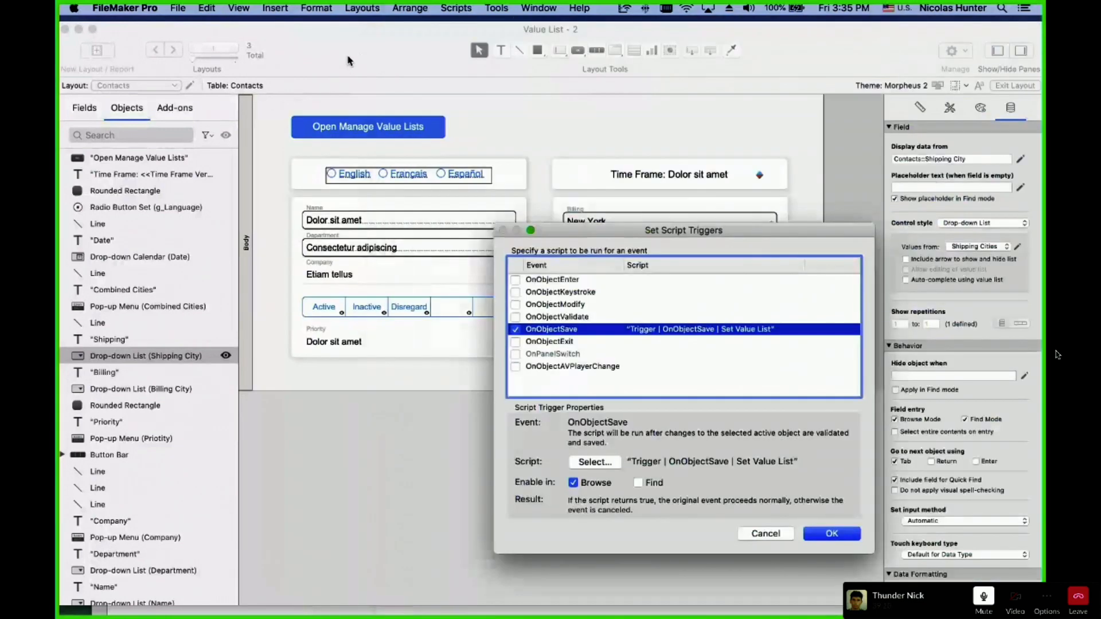
{"action": "key", "text": "Return"}
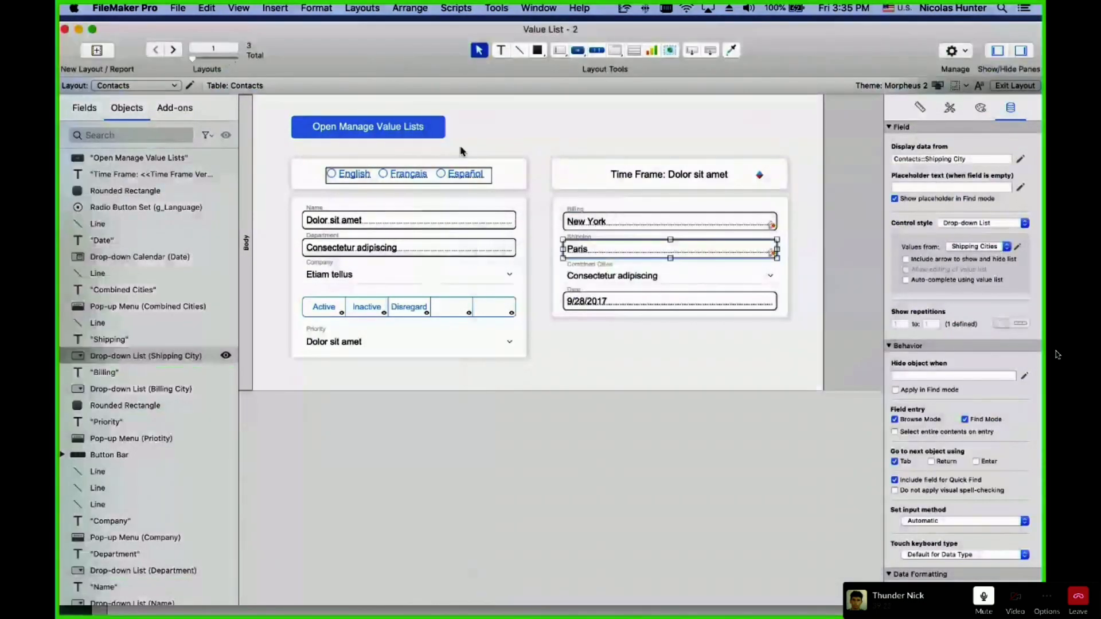
Return the Contacts layout to Browse mode and re-enter Paris as the shipping city of the fourth record
{"action": "key", "text": "super+b"}
{"action": "left_click", "coordinate": [693, 355]}
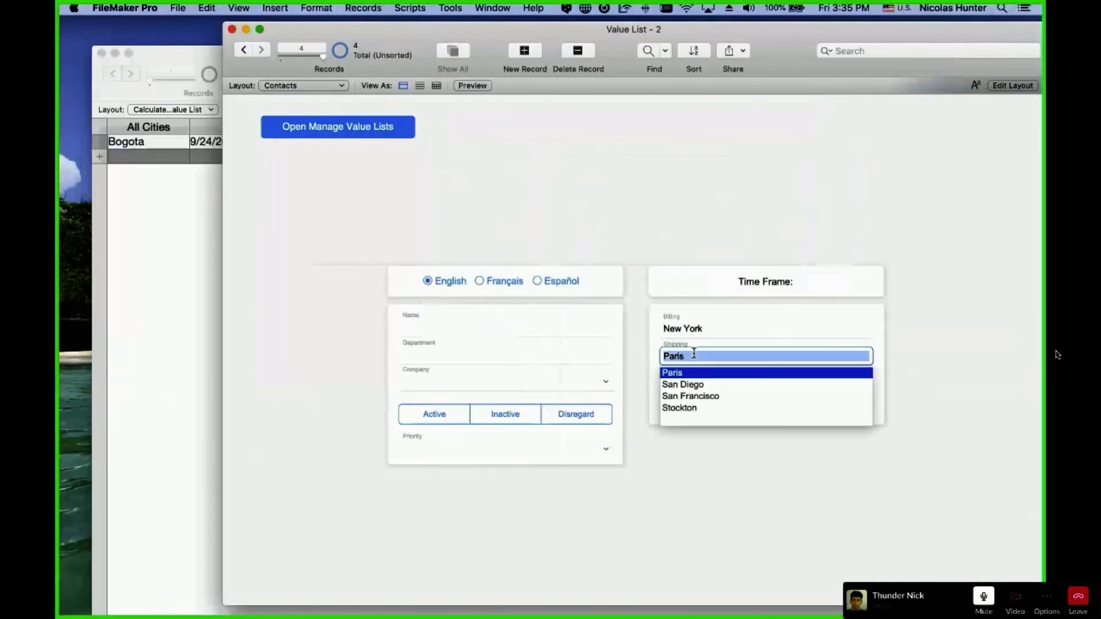
{"action": "key", "text": "BackSpace"}
{"action": "type", "text": "Paris"}
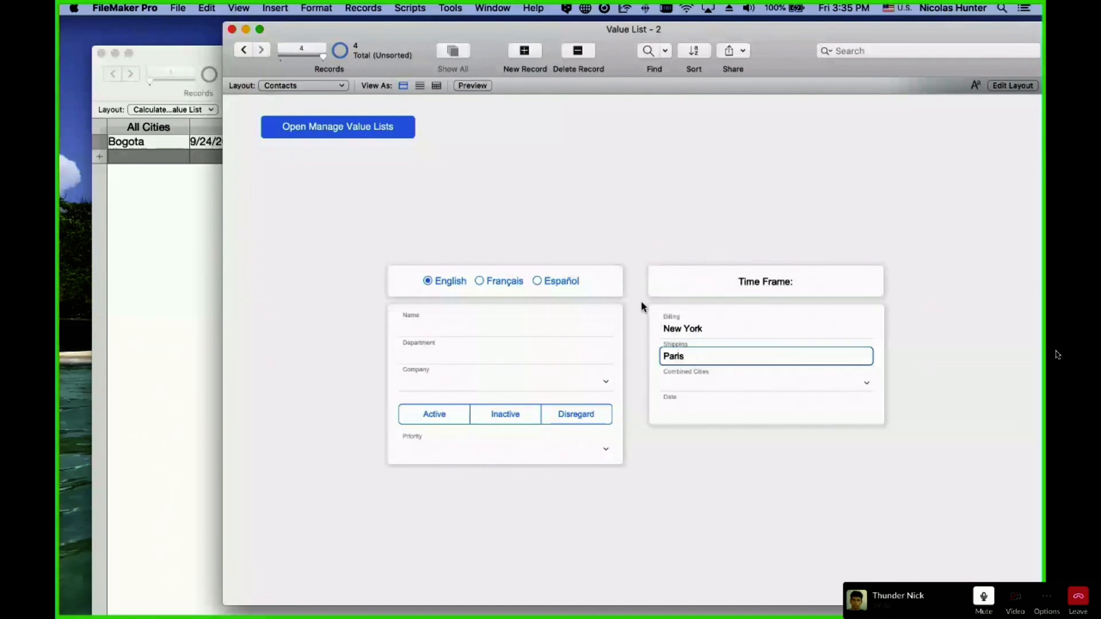
Turn on the Script Debugger, step through the OnObjectSave script's Commit Records/Requests and Set Field steps, and close the debugger
{"action": "left_click", "coordinate": [493, 8]}
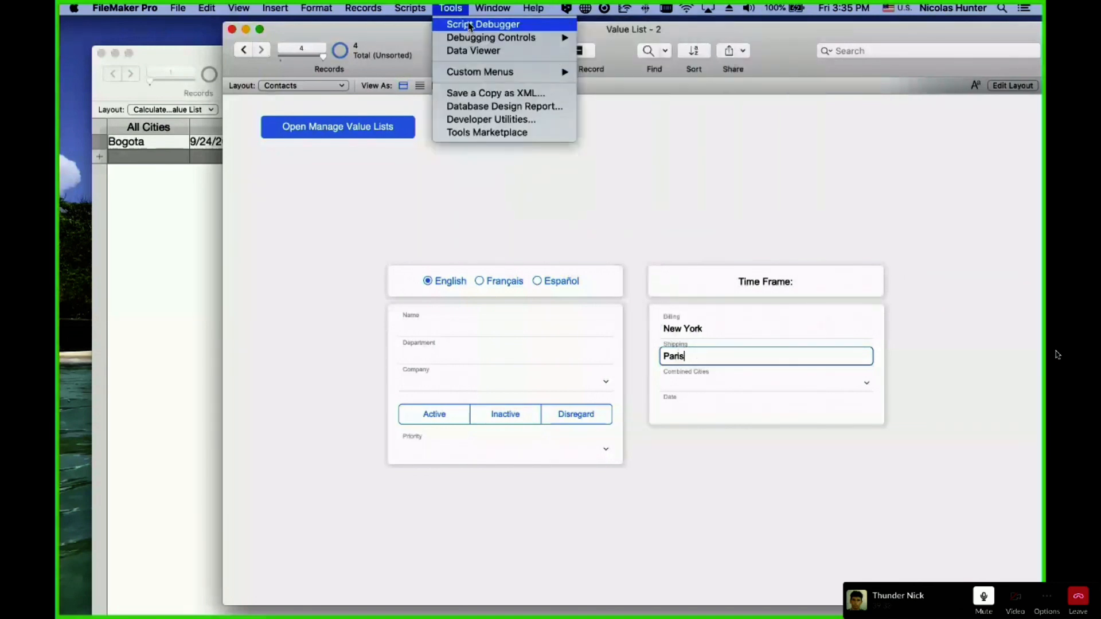
{"action": "left_click", "coordinate": [469, 24]}
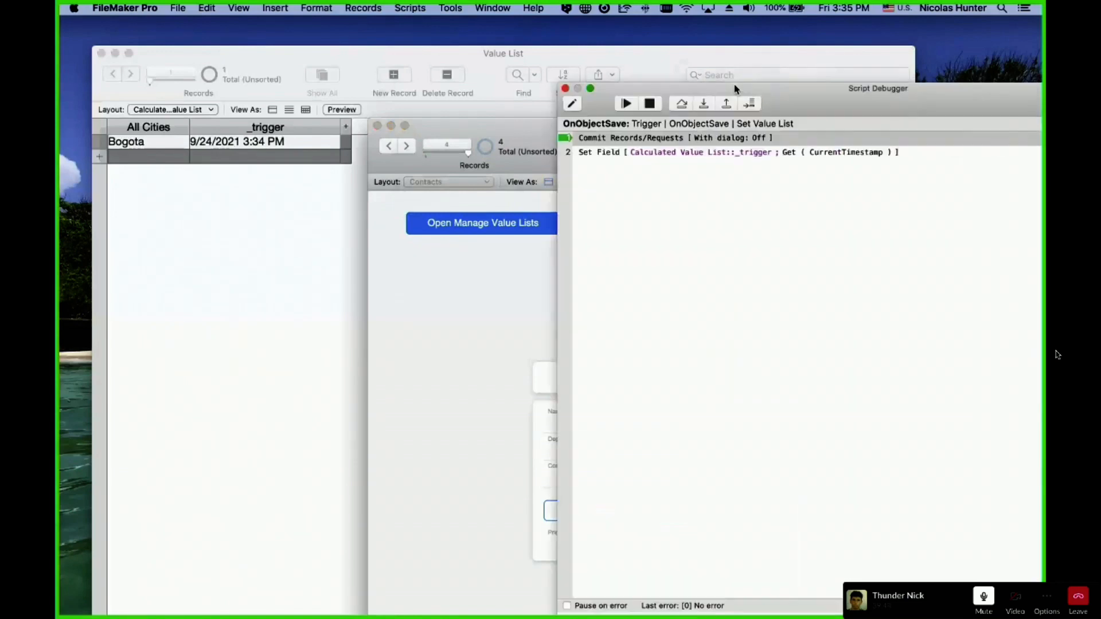
{"action": "left_click", "coordinate": [648, 100]}
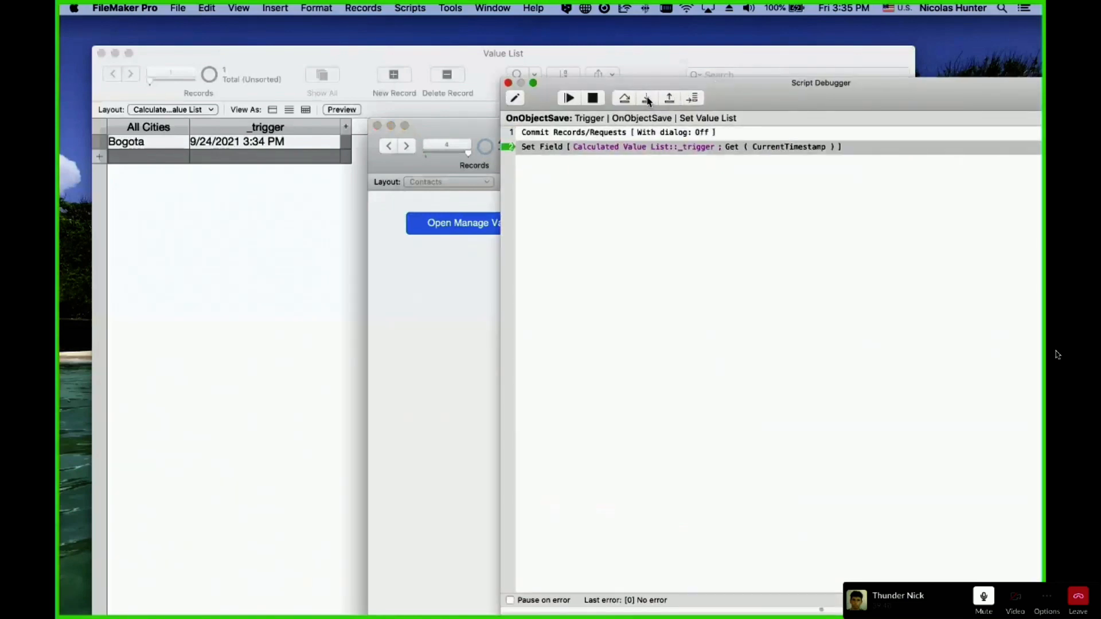
{"action": "left_click", "coordinate": [542, 149]}
{"action": "left_click", "coordinate": [559, 136]}
{"action": "left_click", "coordinate": [553, 148]}
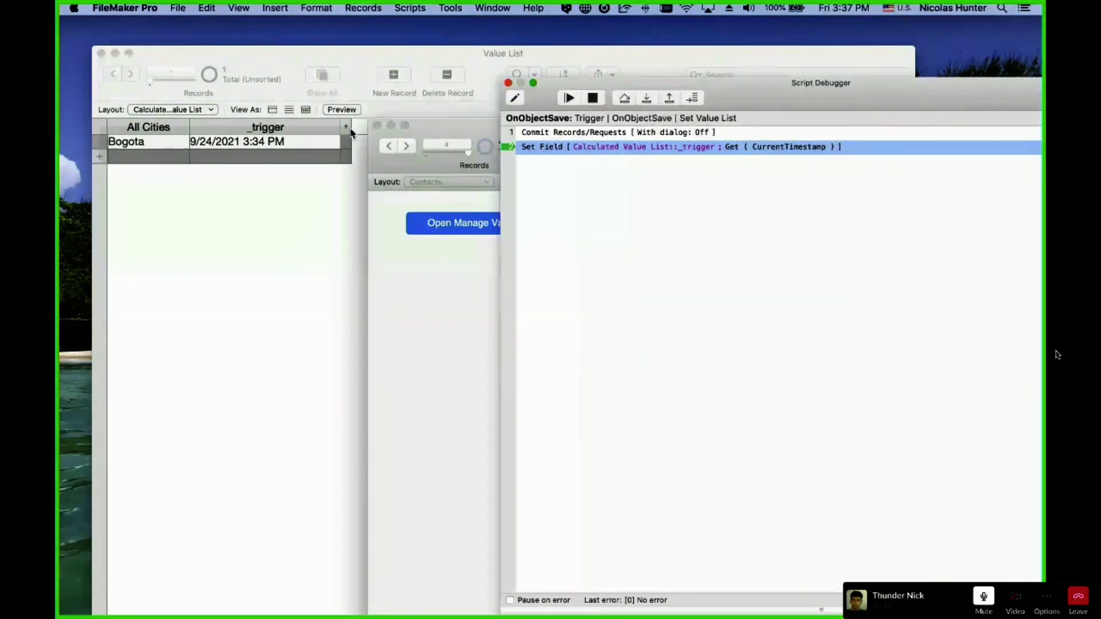
{"action": "left_click", "coordinate": [647, 100]}
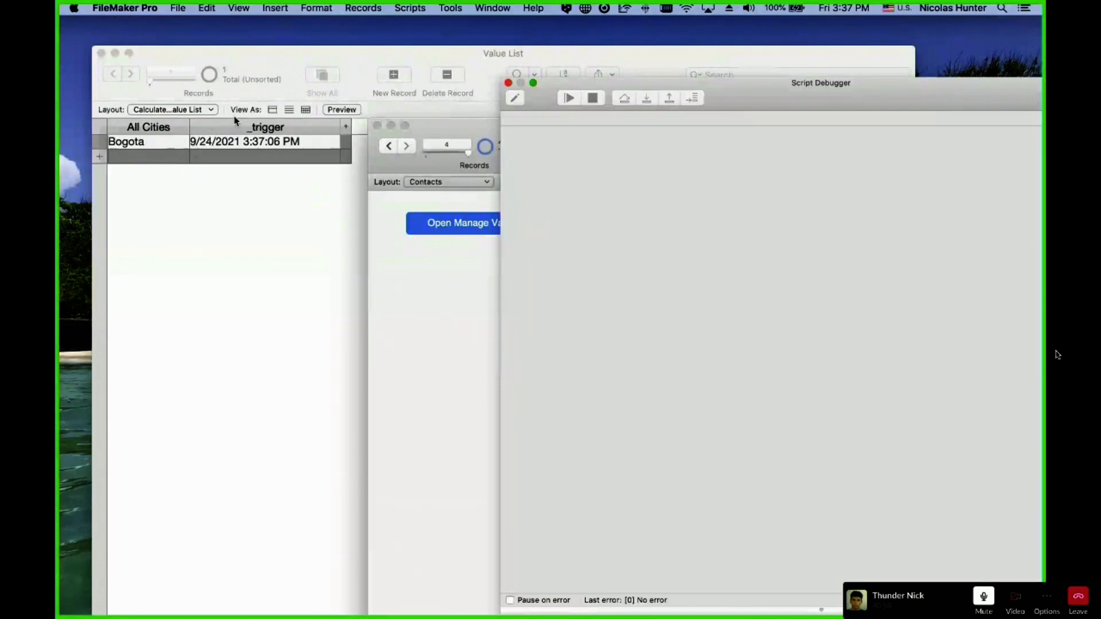
{"action": "left_click", "coordinate": [508, 83]}
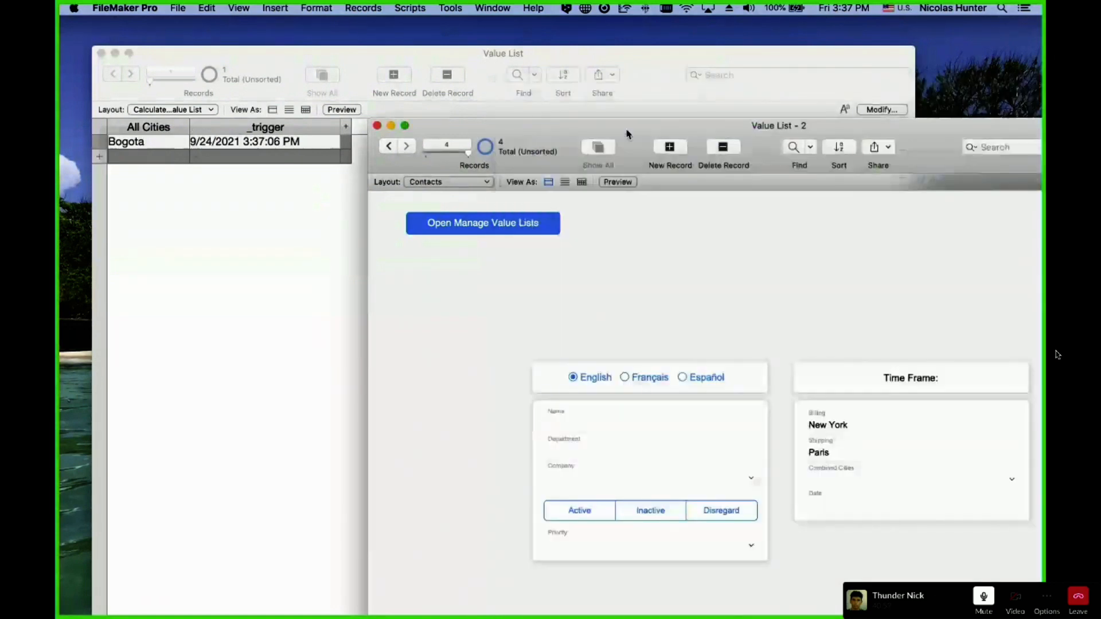
Move the Contacts window up and view the full All Cities value in the Calculated Value List window
{"action": "left_click_drag", "start_coordinate": [627, 138], "coordinate": [627, 60]}
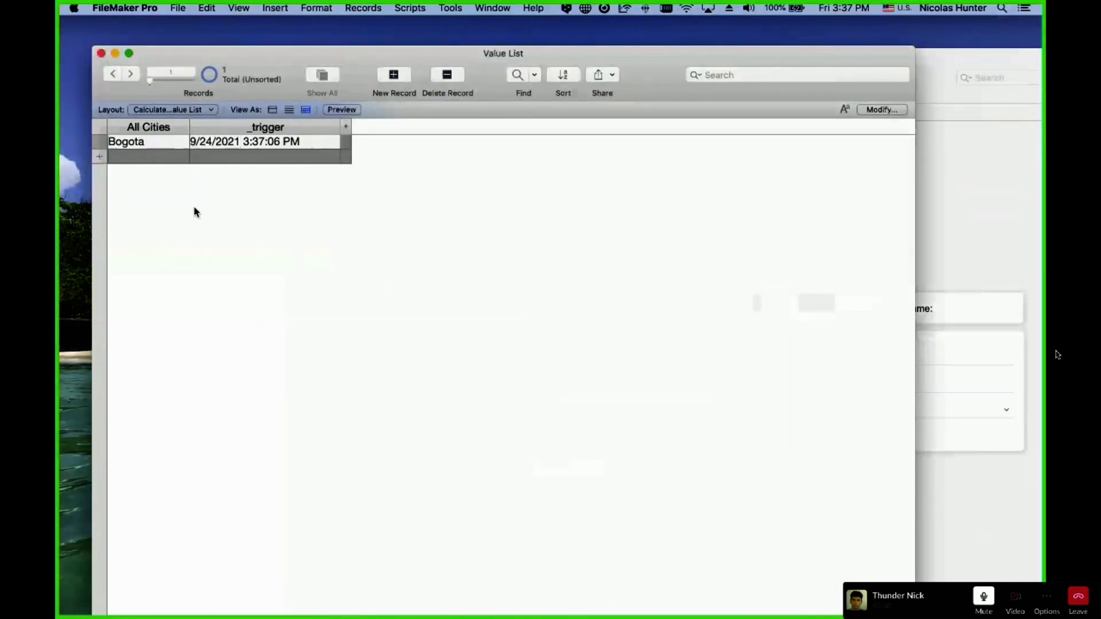
{"action": "left_click", "coordinate": [154, 142]}
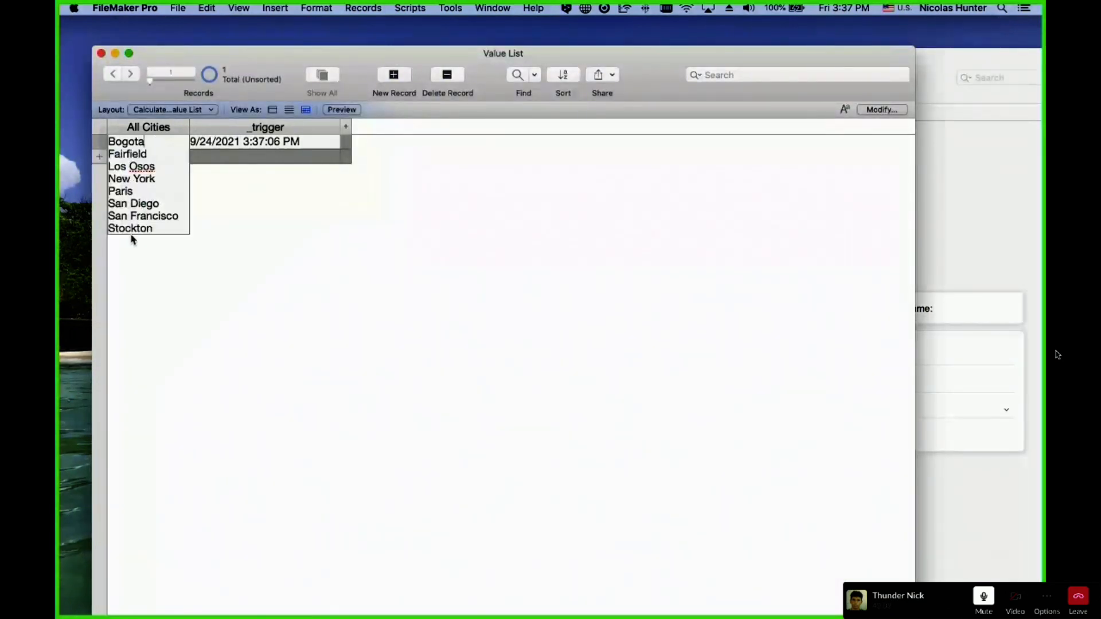
{"action": "left_click", "coordinate": [157, 260]}
{"action": "left_click", "coordinate": [989, 237]}
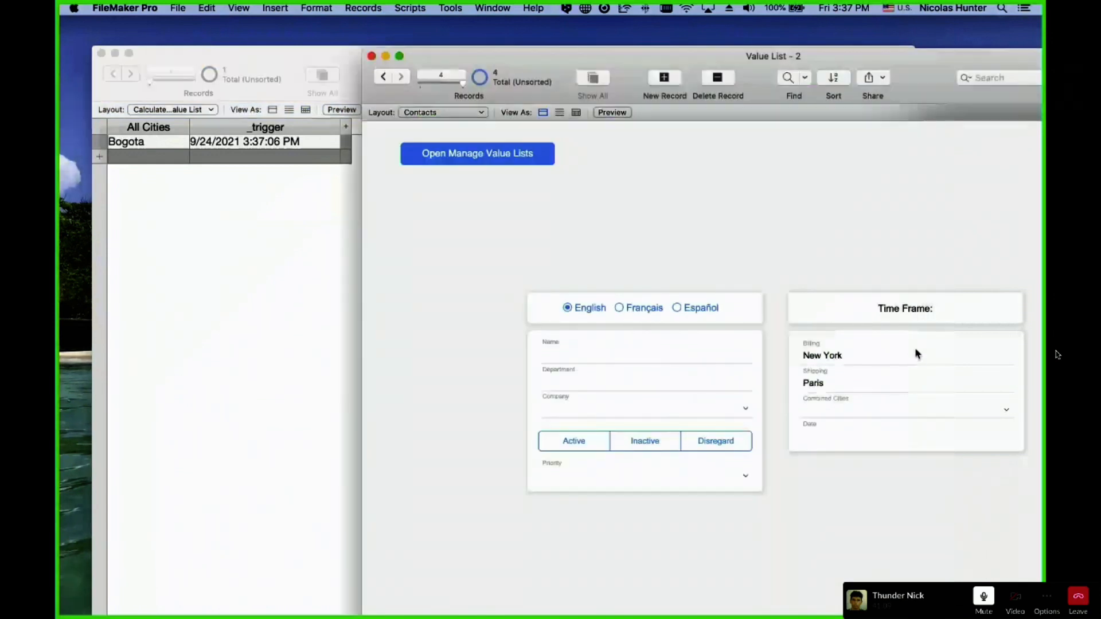
Clear the contact's shipping city, commit the record, and check the _trigger timestamp and the Combined Cities choices
{"action": "left_click", "coordinate": [860, 384]}
{"action": "key", "text": "BackSpace"}
{"action": "left_click", "coordinate": [901, 238]}
{"action": "left_click", "coordinate": [291, 194]}
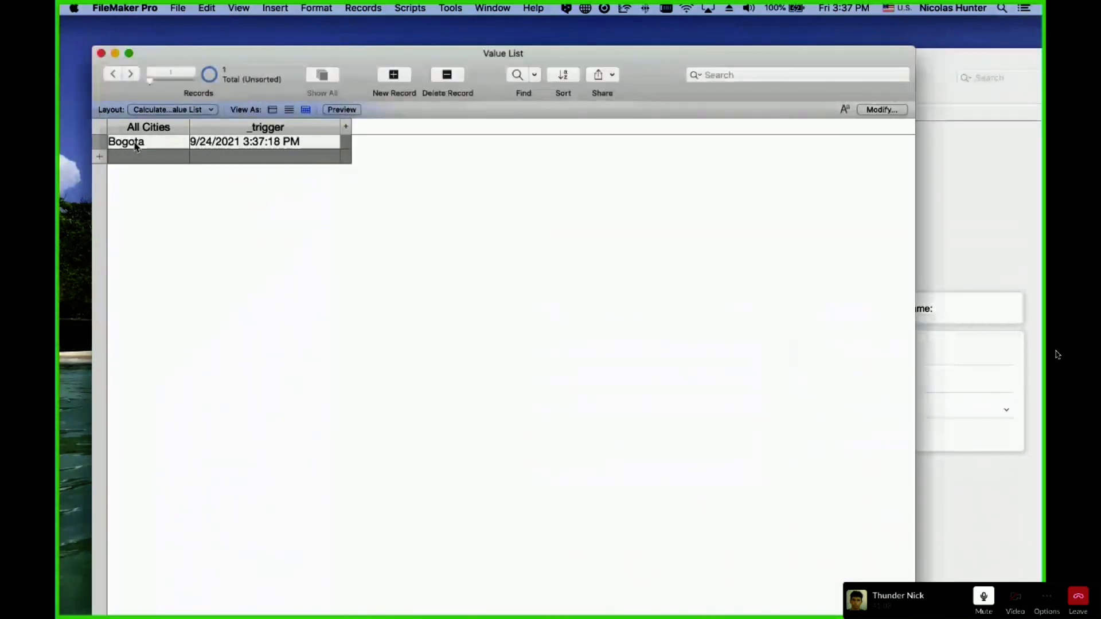
{"action": "left_click", "coordinate": [1007, 201]}
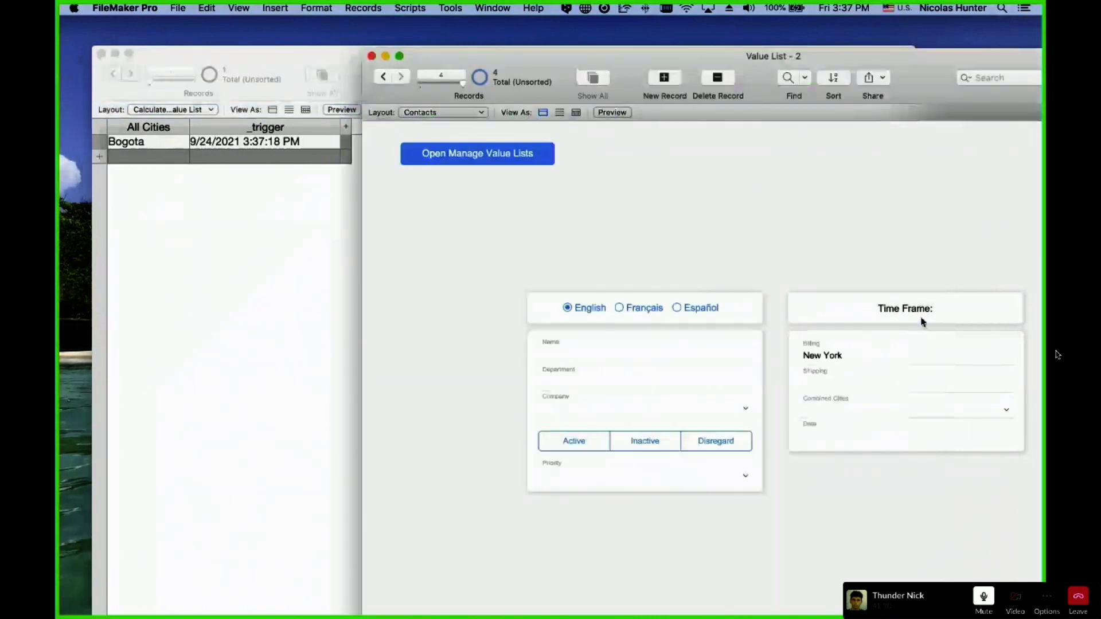
{"action": "left_click", "coordinate": [842, 414]}
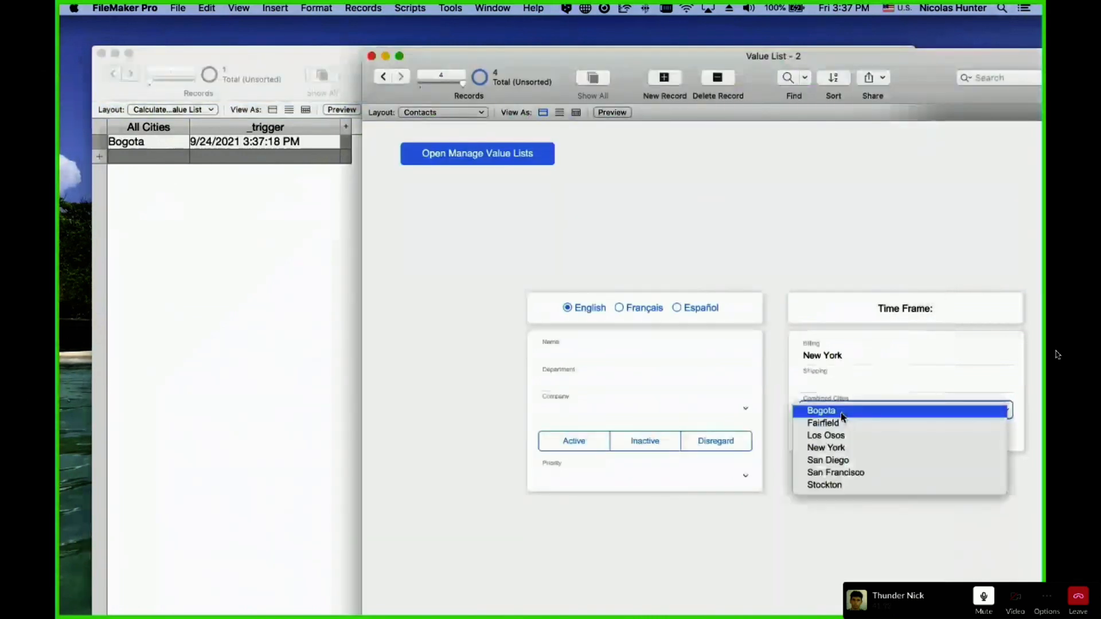
Enter Nice as the contact's shipping city, commit it, and check the Combined Cities choices
{"action": "left_click", "coordinate": [835, 381]}
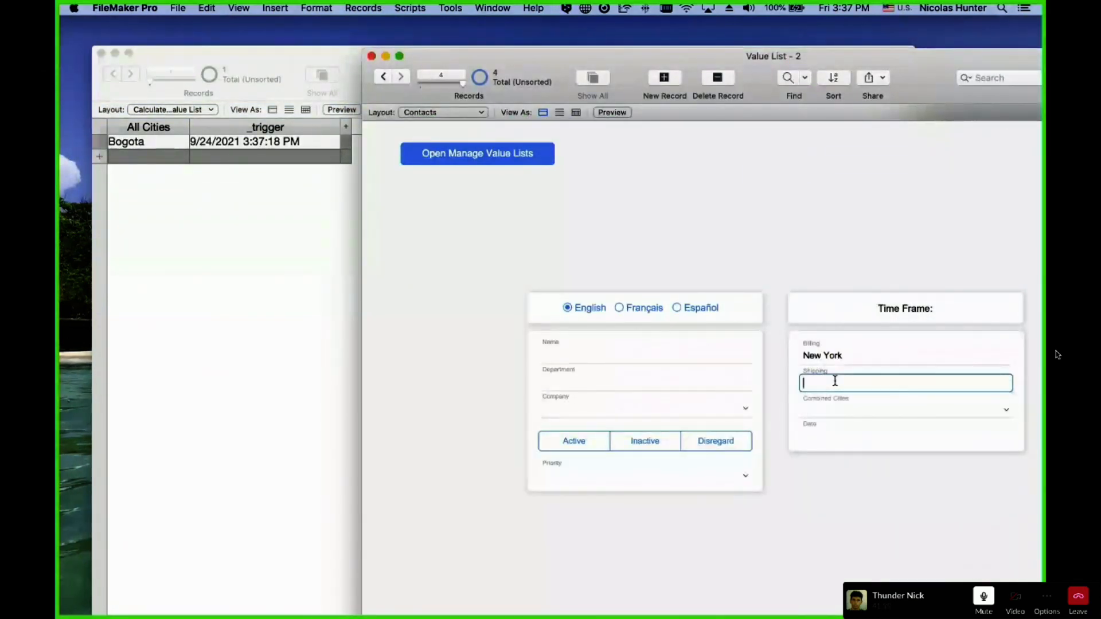
{"action": "type", "text": "Nice"}
{"action": "left_click", "coordinate": [850, 248]}
{"action": "left_click", "coordinate": [839, 411]}
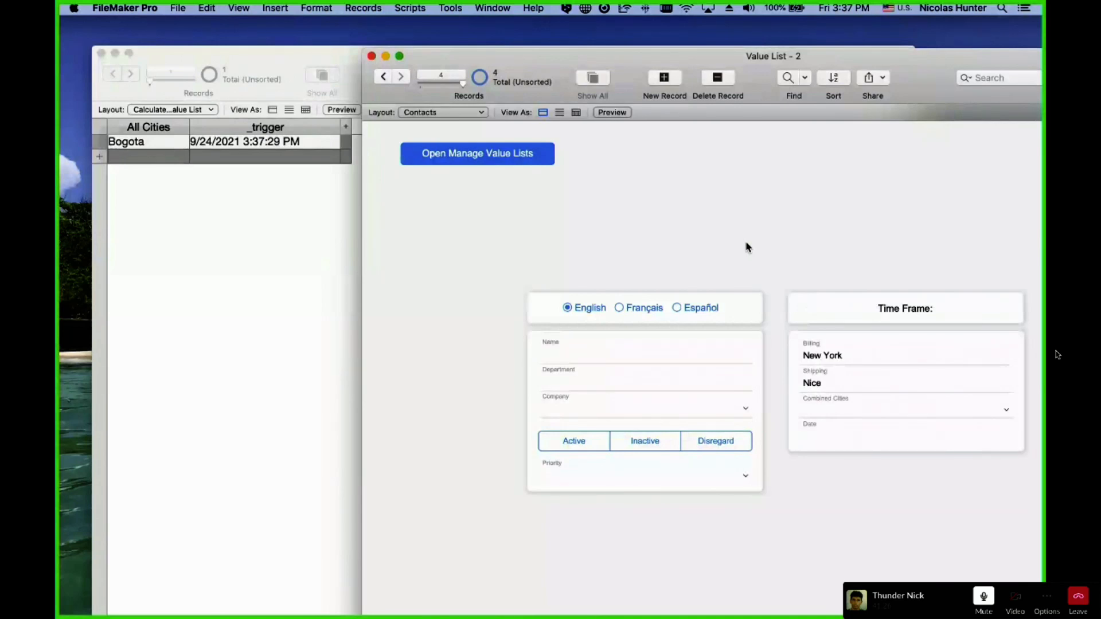
{"action": "left_click", "coordinate": [296, 228]}
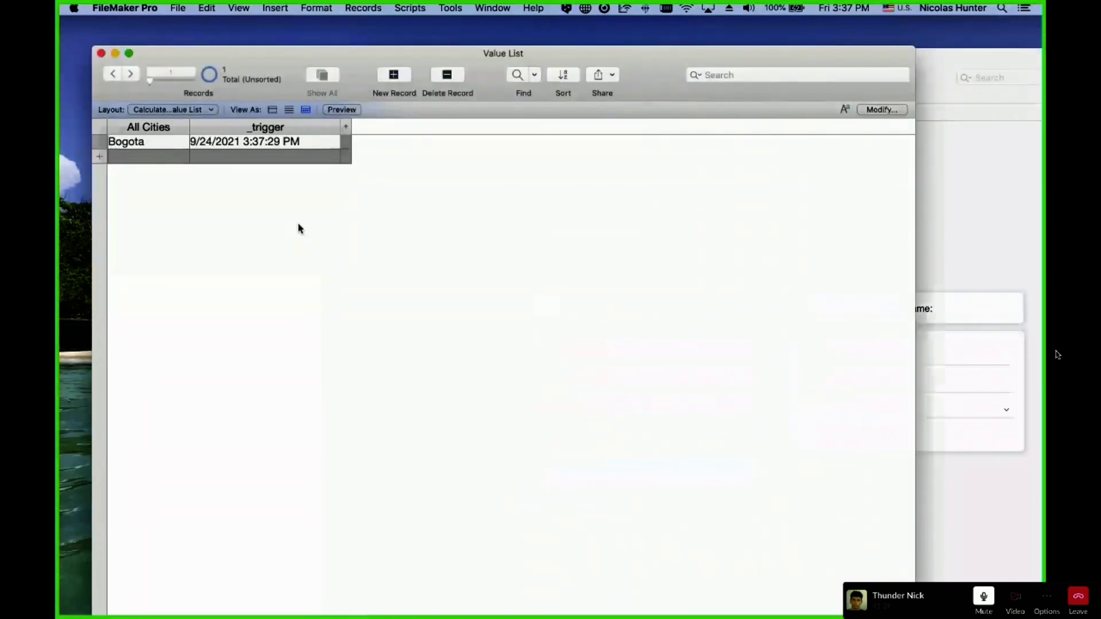
Open the All Cities field's auto-enter calculation and add $$variable as a third parameter of the List function
{"action": "key", "text": "super+shift+f"}
{"action": "key", "text": "Escape"}
{"action": "key", "text": "super+shift+d"}
{"action": "left_click", "coordinate": [536, 46]}
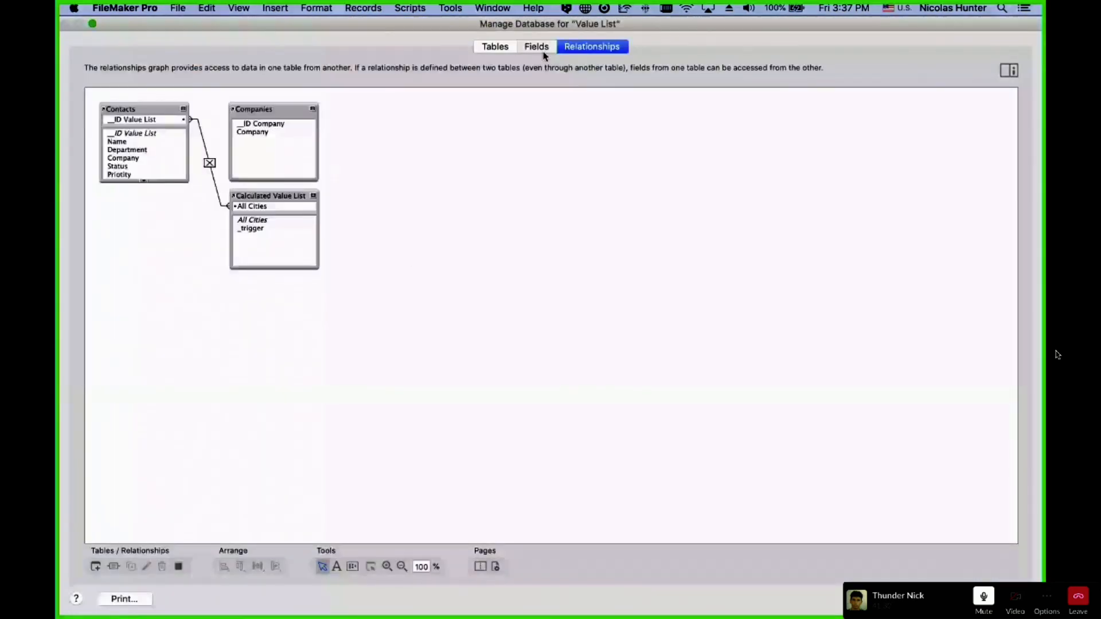
{"action": "left_click", "coordinate": [155, 106]}
{"action": "double_click", "coordinate": [155, 109]}
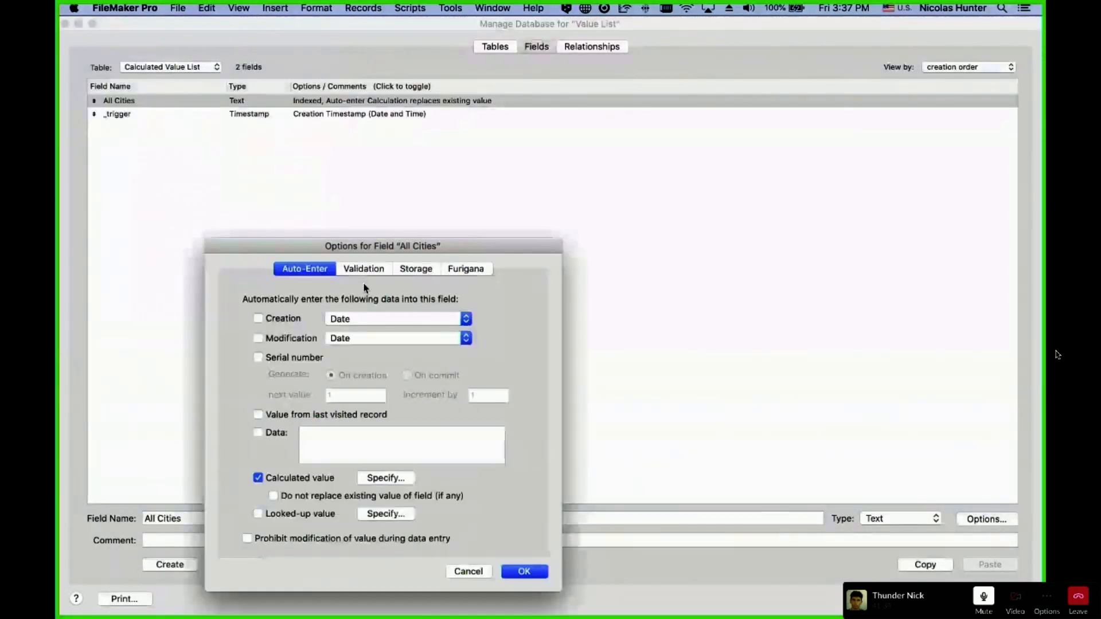
{"action": "left_click", "coordinate": [386, 478]}
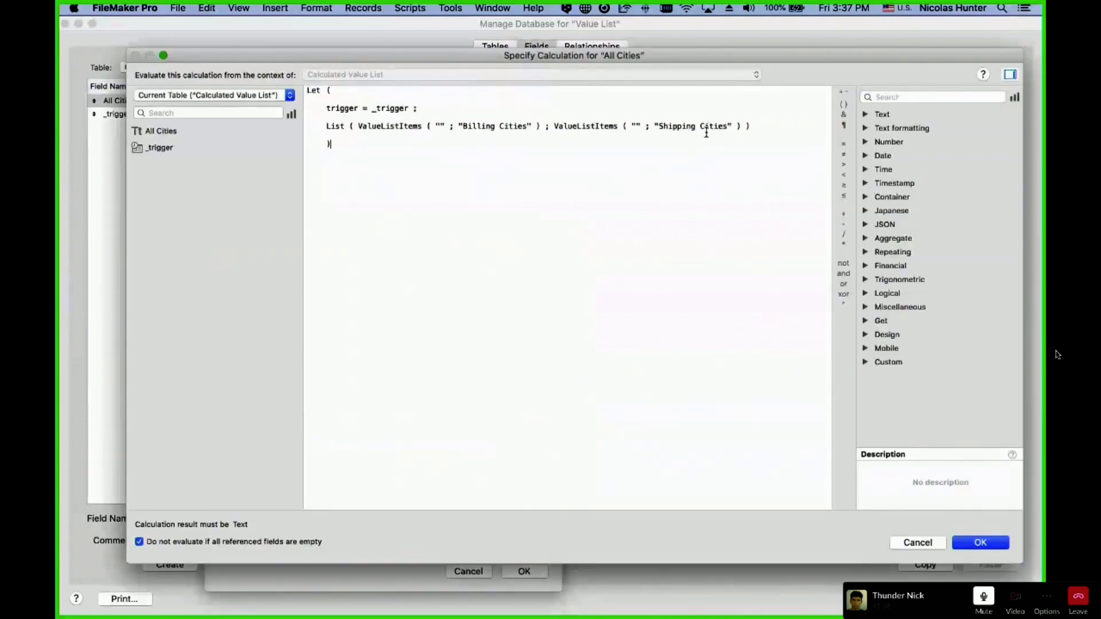
{"action": "left_click", "coordinate": [741, 126]}
{"action": "type", "text": "; $$variable"}
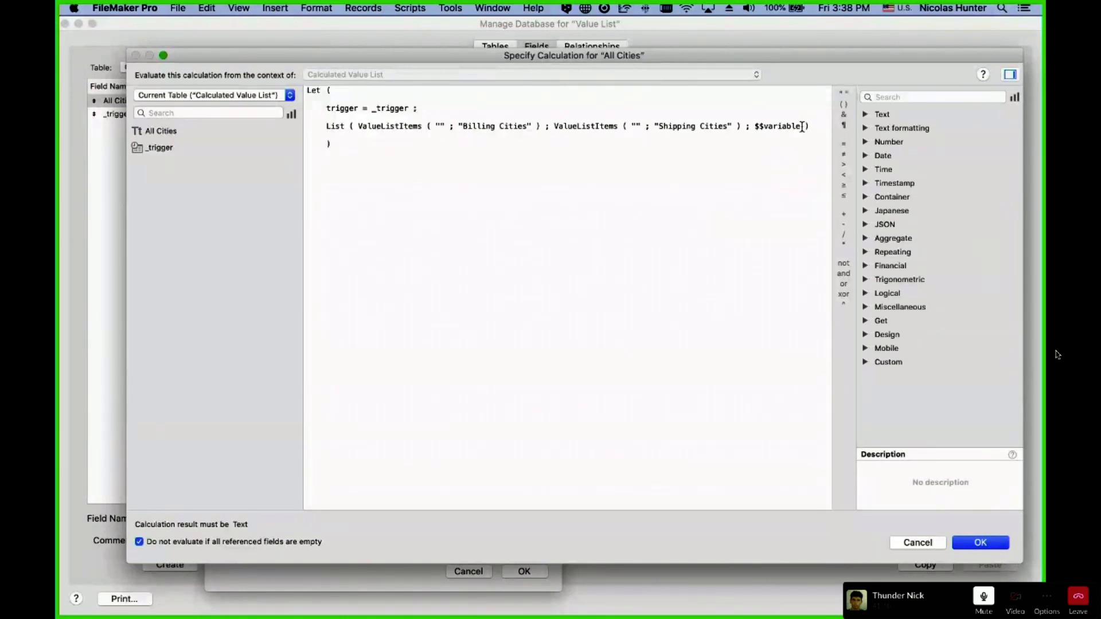
Replace $$variable with "Hello" in the List function, and save the calculation, field options and database definitions
{"action": "left_click_drag", "start_coordinate": [802, 127], "coordinate": [757, 129]}
{"action": "type", "text": "\"Hello:"}
{"action": "key", "text": "BackSpace"}
{"action": "type", "text": "\""}
{"action": "left_click", "coordinate": [986, 540]}
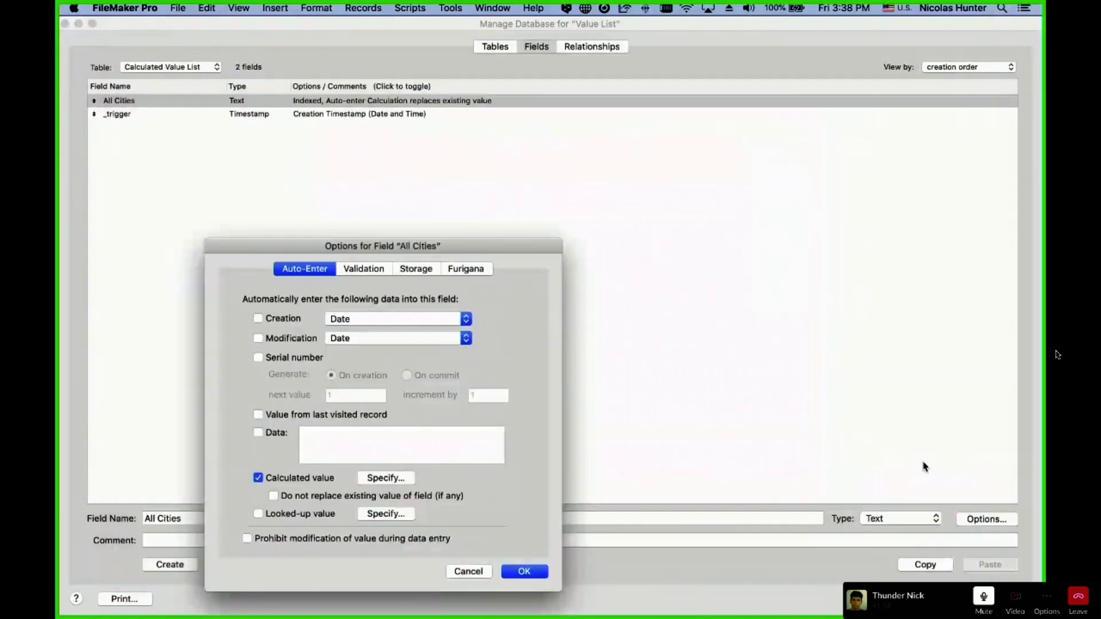
{"action": "key", "text": "Return"}
{"action": "key", "text": "Return"}
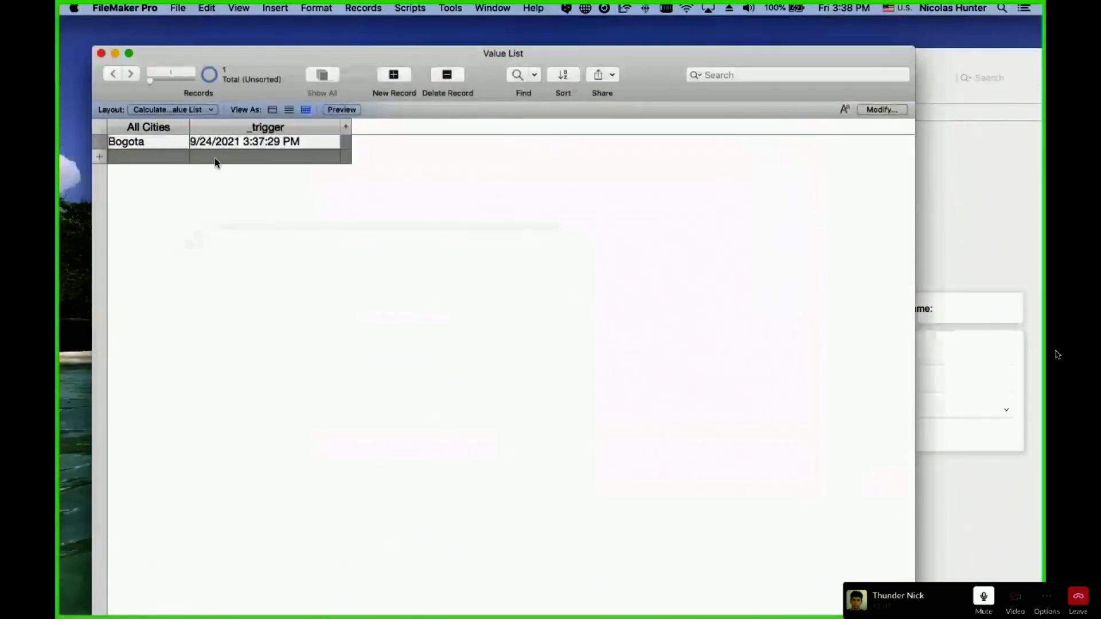
Check the All Cities value, and re-enter Nice as the contact's shipping city to fire the OnObjectSave trigger
{"action": "left_click", "coordinate": [162, 143]}
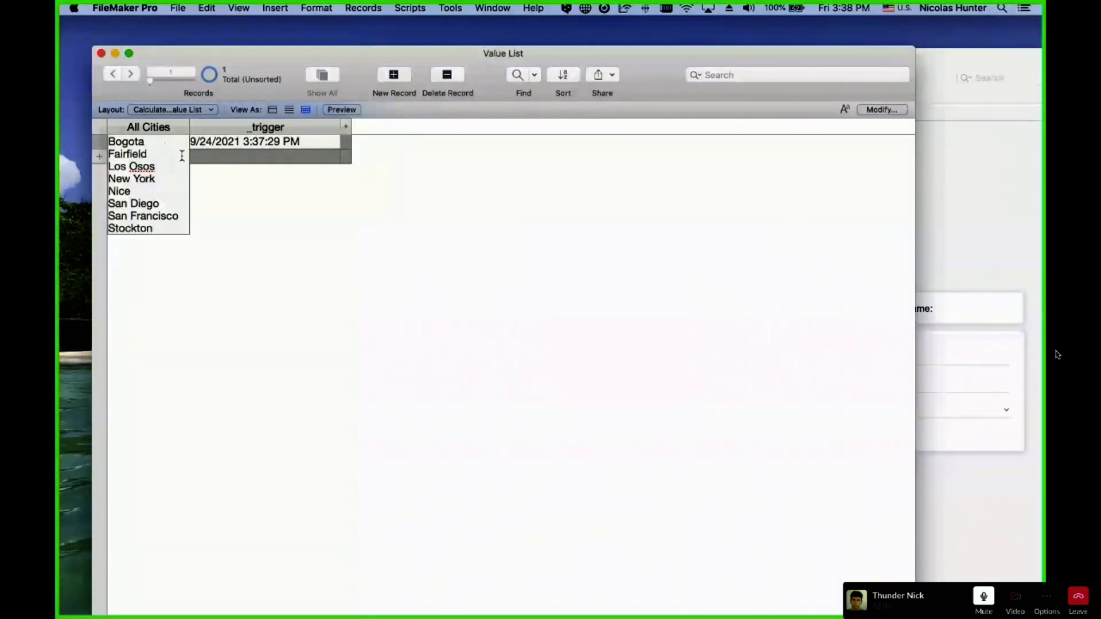
{"action": "left_click", "coordinate": [227, 224]}
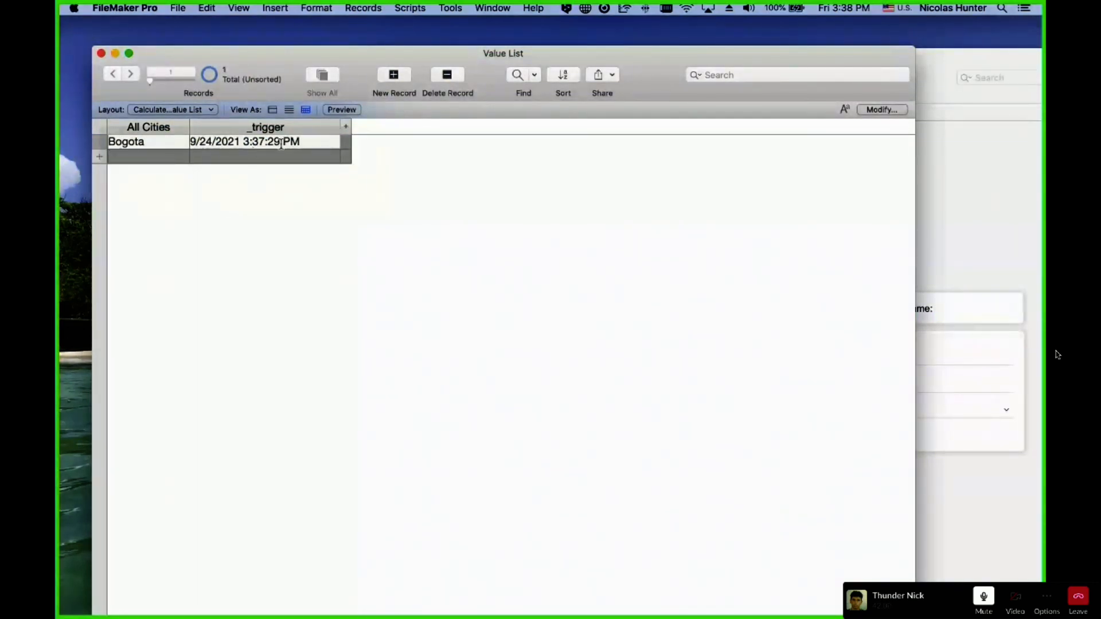
{"action": "left_click", "coordinate": [955, 183]}
{"action": "left_click", "coordinate": [828, 382]}
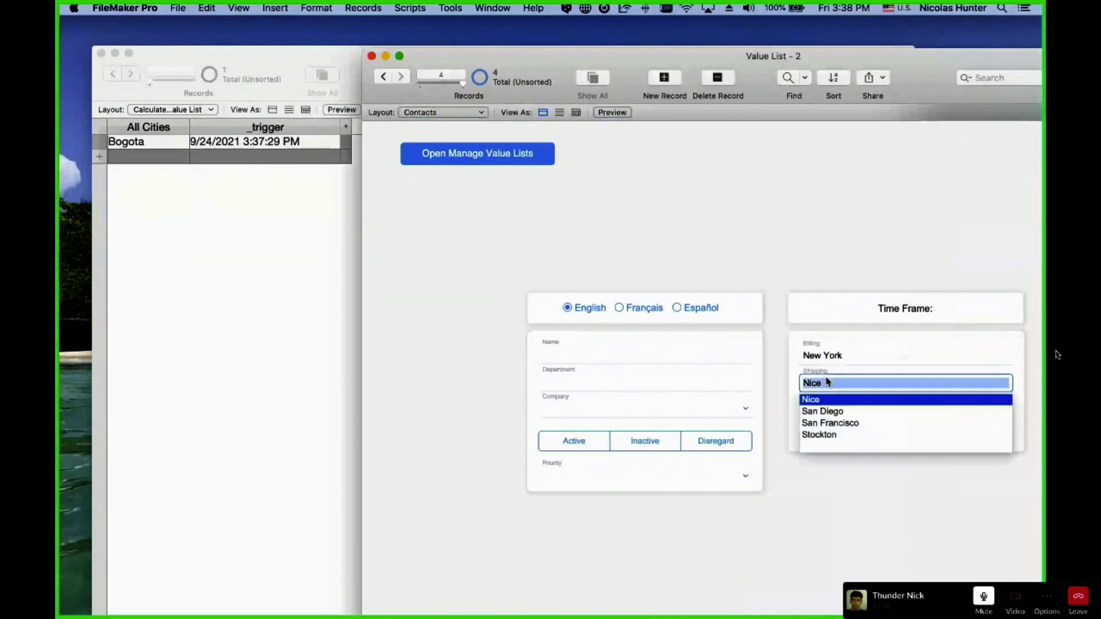
{"action": "key", "text": "Escape"}
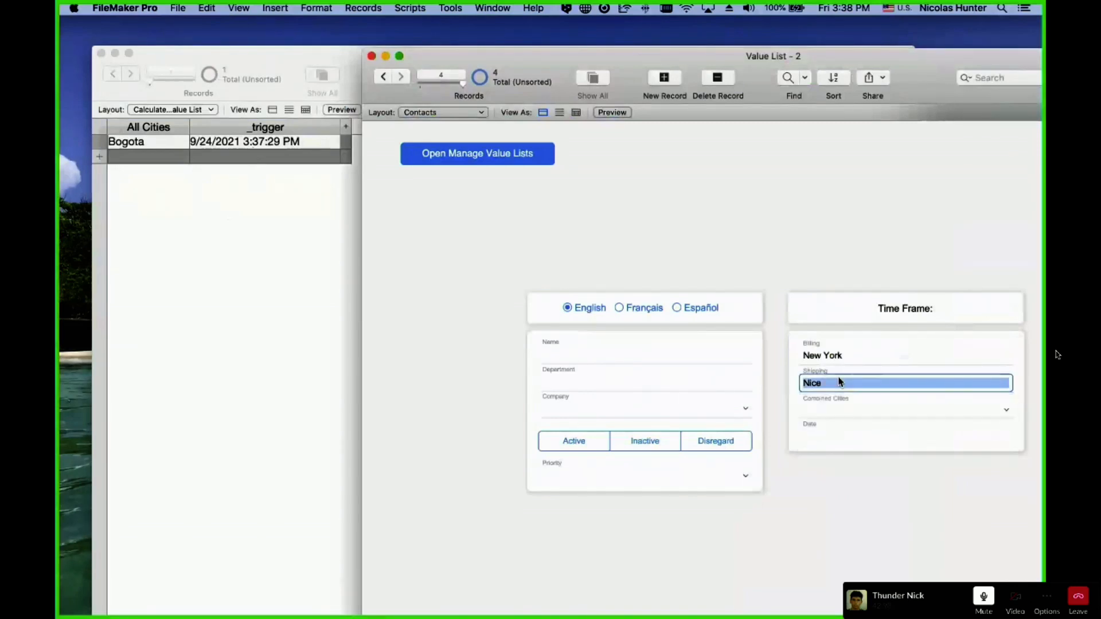
{"action": "type", "text": "Nick"}
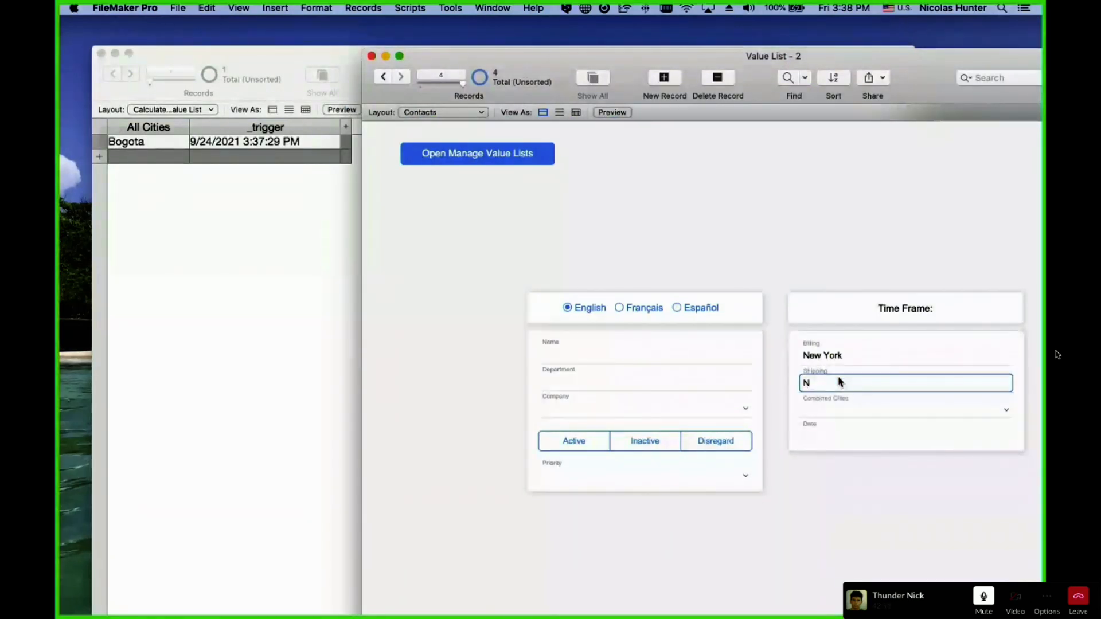
{"action": "key", "text": "BackSpace"}
{"action": "key", "text": "BackSpace"}
{"action": "key", "text": "BackSpace"}
{"action": "key", "text": "BackSpace"}
{"action": "type", "text": "Nice"}
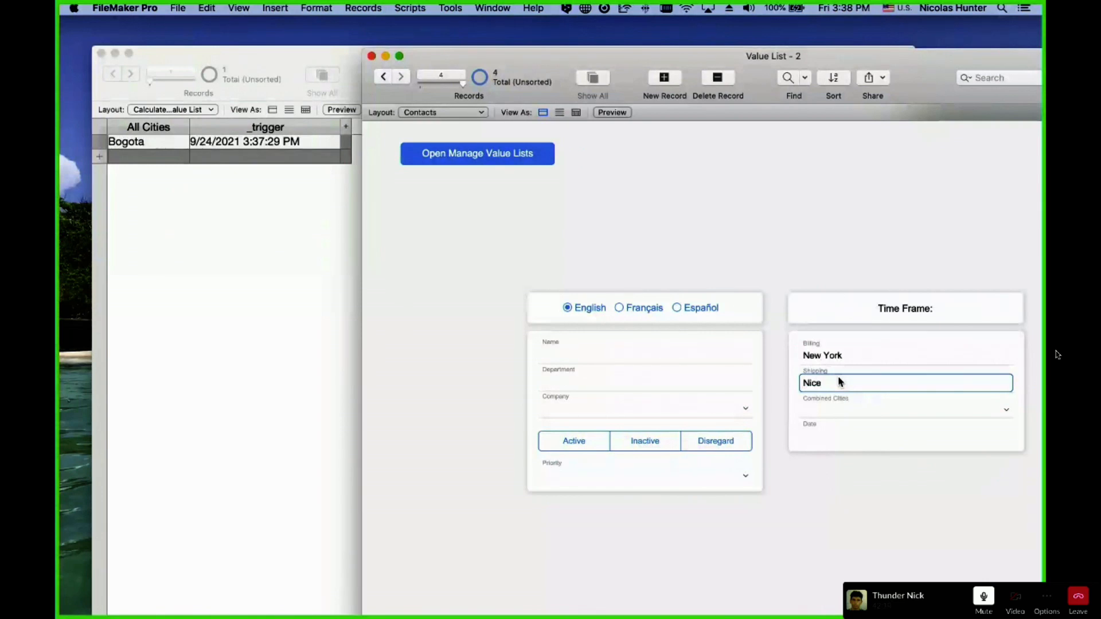
{"action": "left_click", "coordinate": [405, 341]}
View the recalculated All Cities value in the Calculated Value List window
{"action": "left_click", "coordinate": [157, 160]}
{"action": "left_click", "coordinate": [149, 141]}
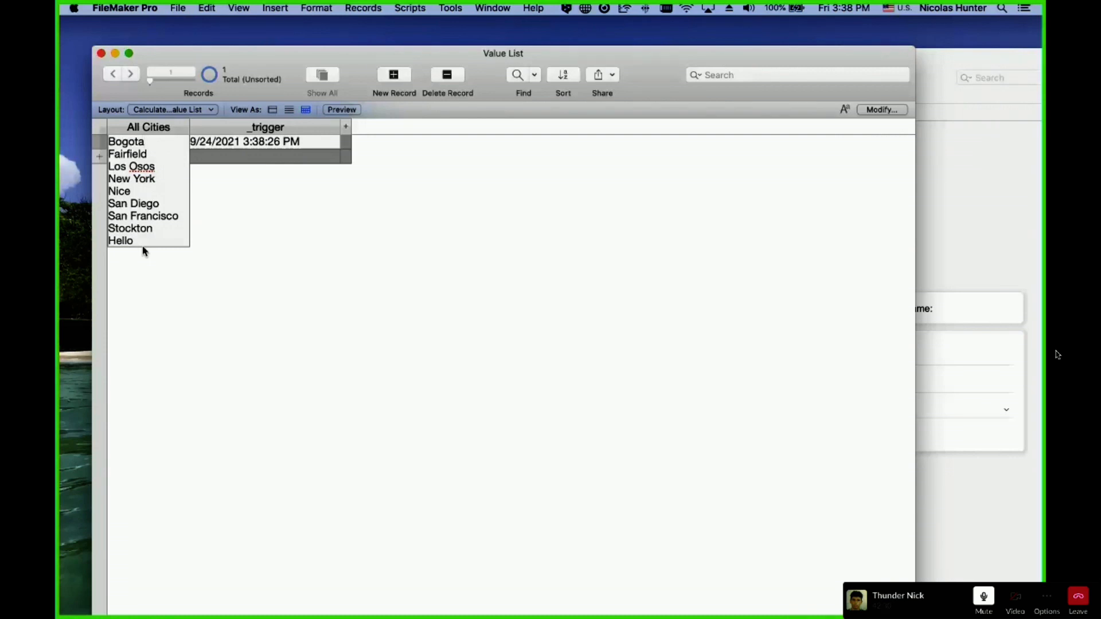
{"action": "left_click", "coordinate": [224, 314]}
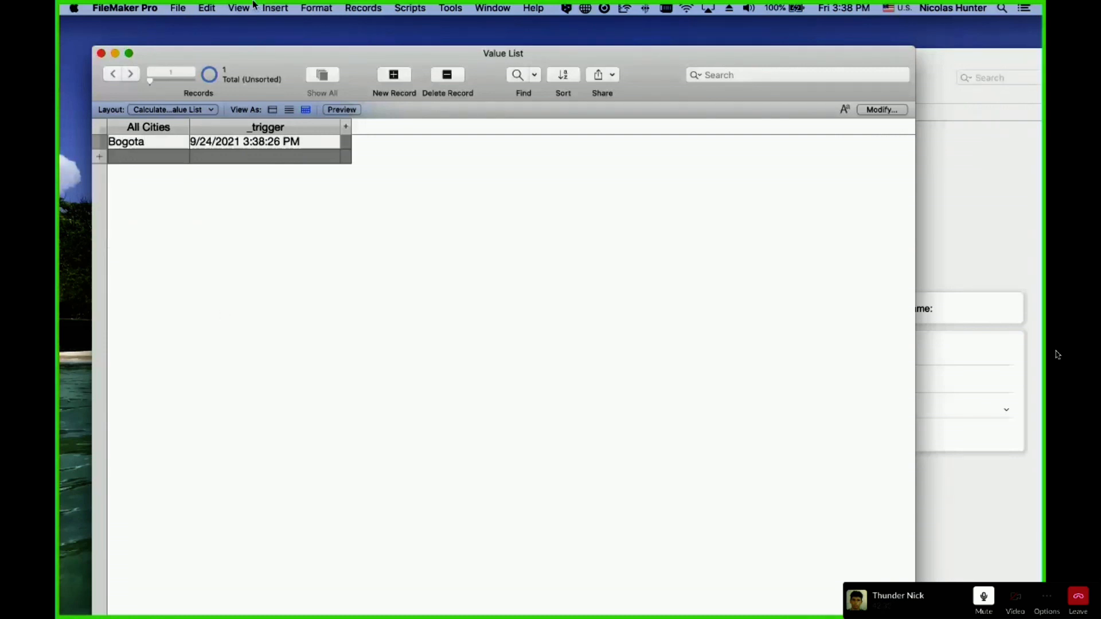
Open the All Cities field's auto-enter calculation and move "Hello" from the end of the List function to its first parameter
{"action": "left_click", "coordinate": [178, 8]}
{"action": "mouse_move", "coordinate": [194, 121]}
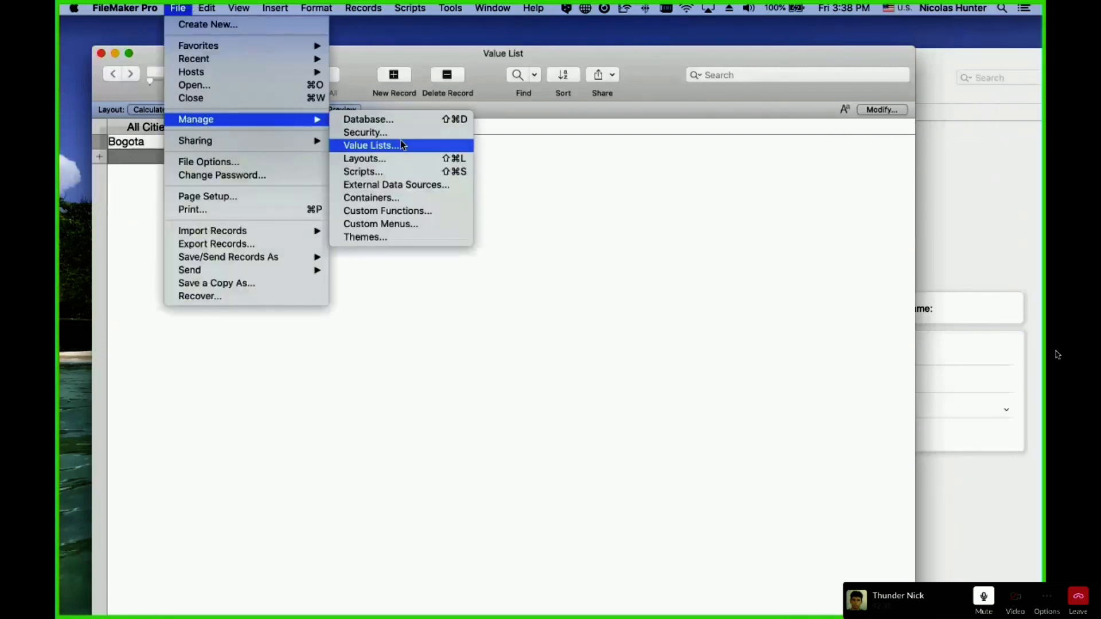
{"action": "left_click", "coordinate": [396, 118]}
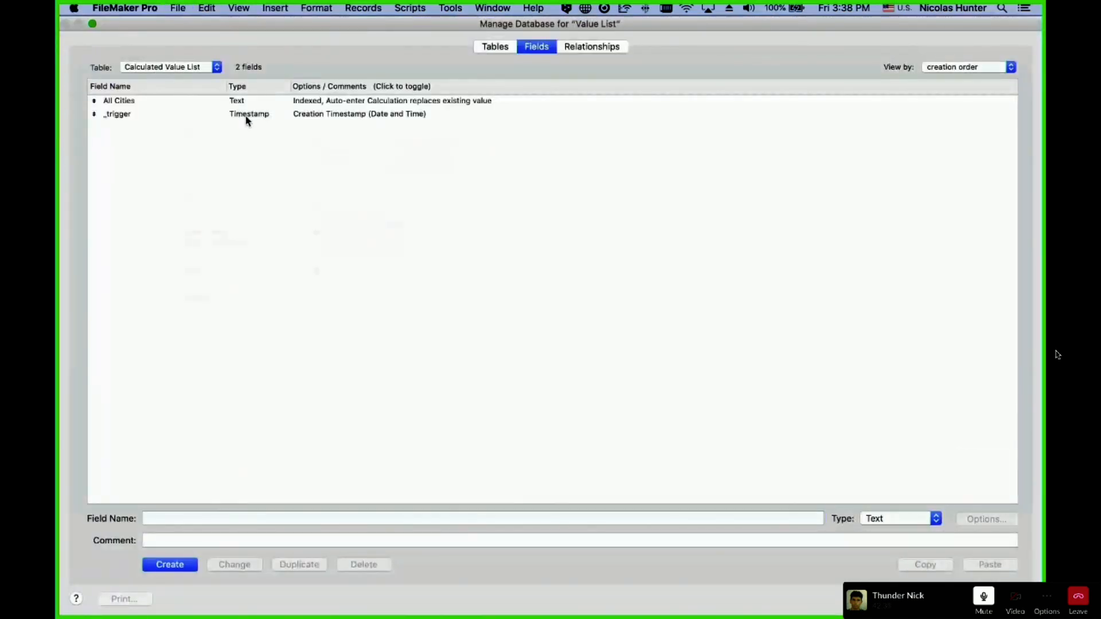
{"action": "double_click", "coordinate": [248, 114]}
{"action": "key", "text": "Escape"}
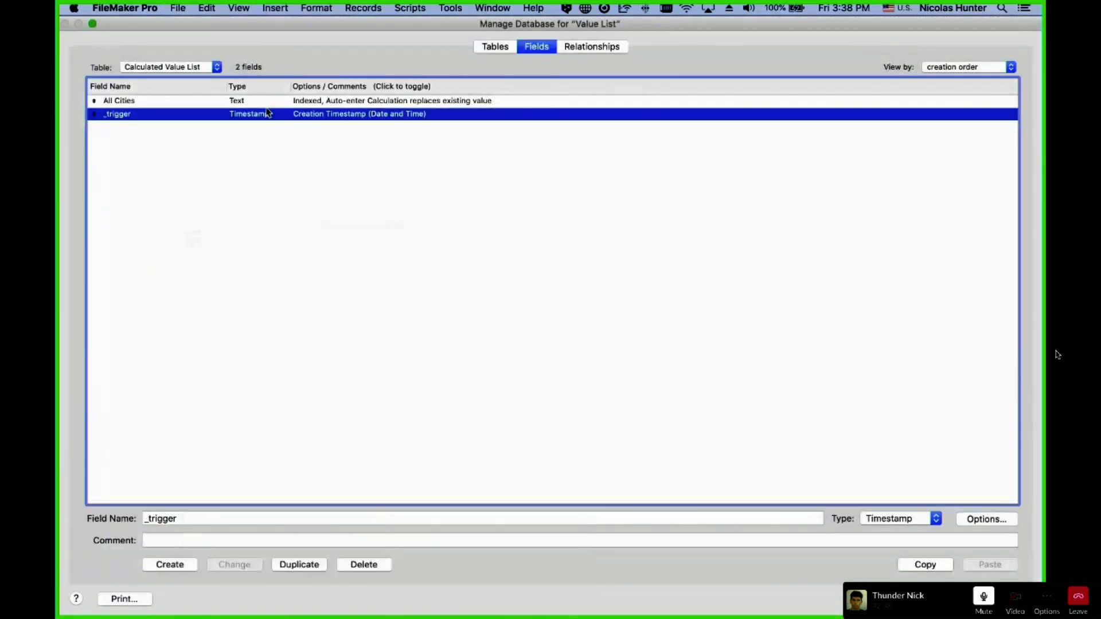
{"action": "double_click", "coordinate": [269, 102]}
{"action": "left_click", "coordinate": [378, 478]}
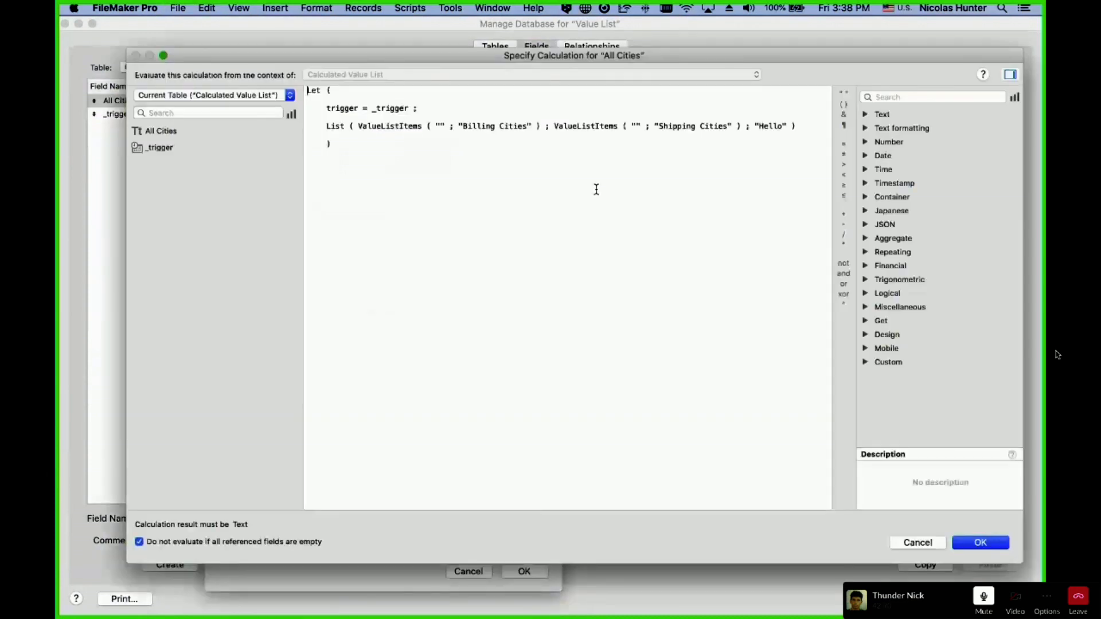
{"action": "double_click", "coordinate": [788, 124]}
{"action": "key", "text": "super+c"}
{"action": "key", "text": "BackSpace"}
{"action": "left_click", "coordinate": [356, 126]}
{"action": "key", "text": "super+v"}
{"action": "type", "text": ";"}
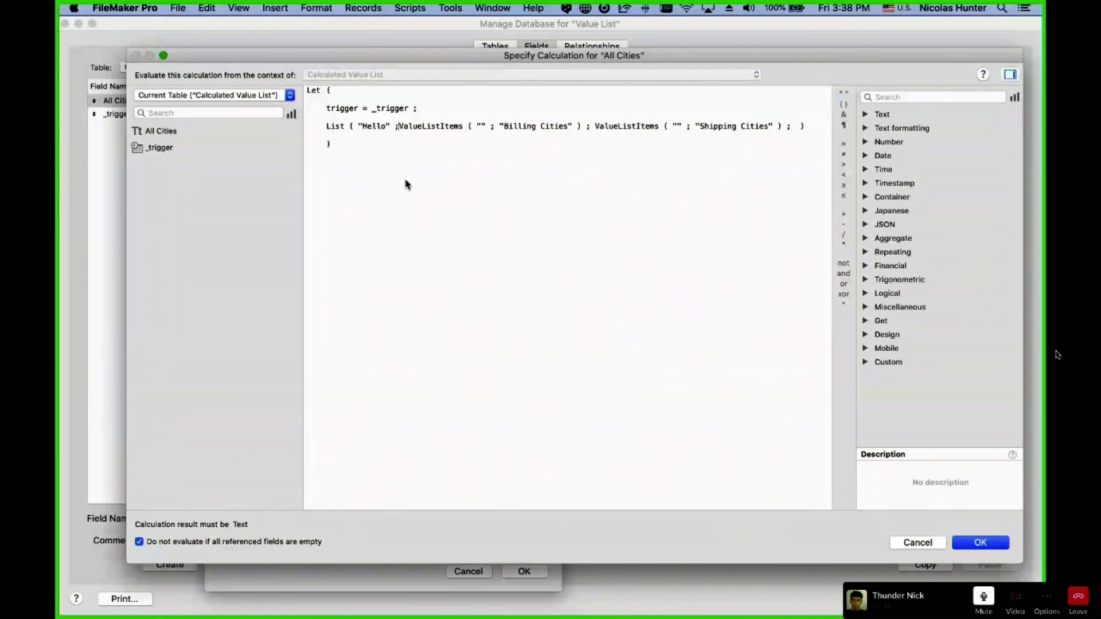
Remove the trailing semicolon from the List function, and save the calculation, field options and database definitions
{"action": "left_click", "coordinate": [795, 127]}
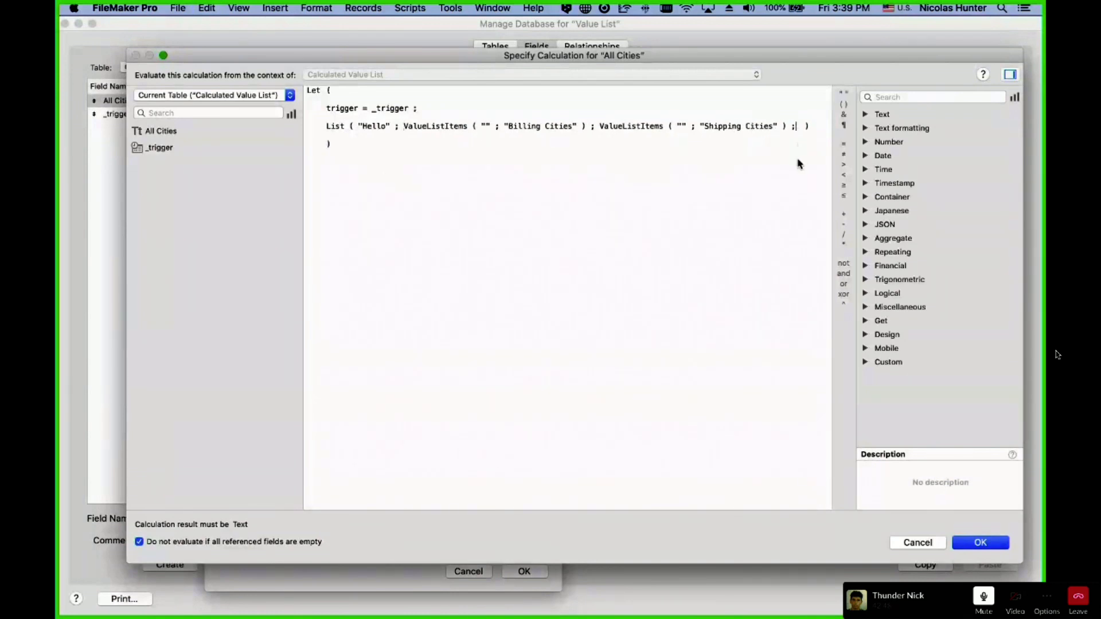
{"action": "left_click", "coordinate": [984, 543]}
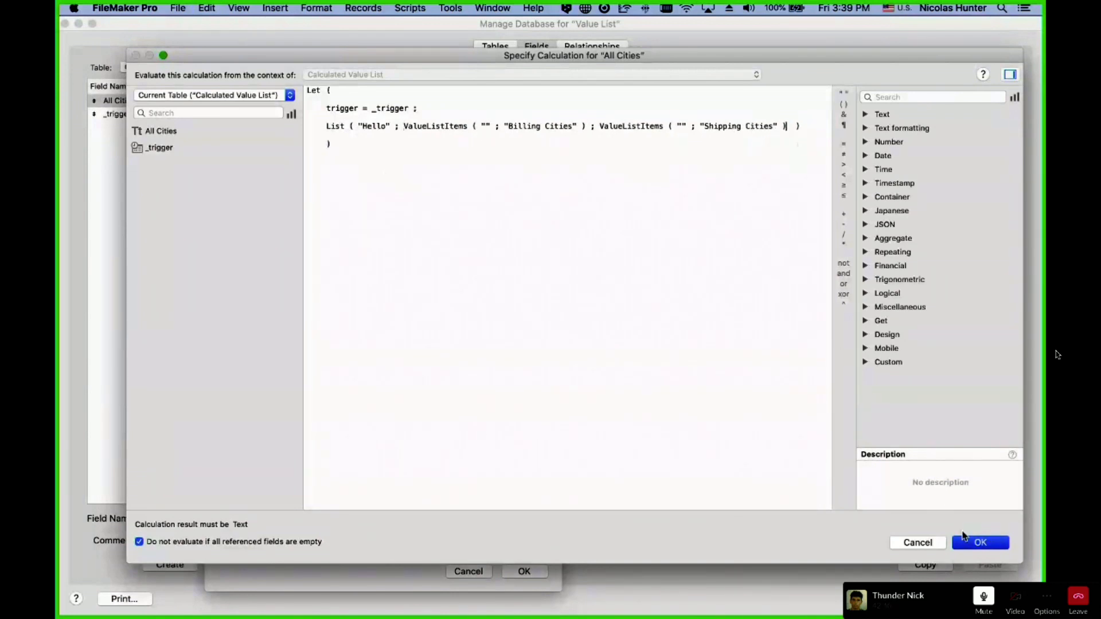
{"action": "left_click", "coordinate": [510, 572]}
{"action": "left_click", "coordinate": [986, 599]}
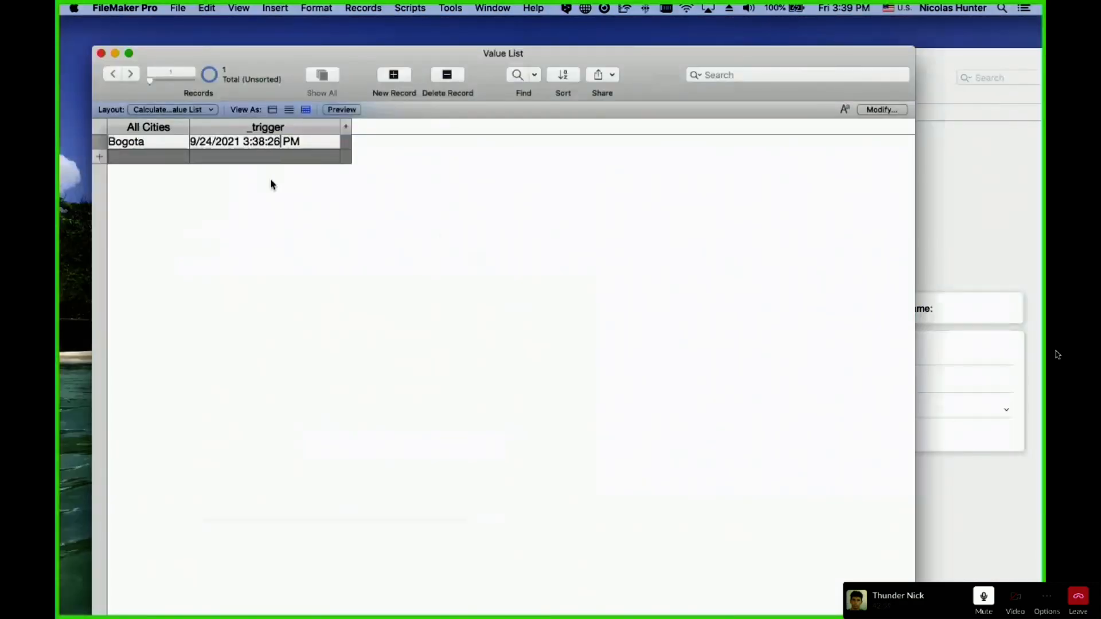
Check the All Cities value in the Calculated Value List window and the Combined Cities choices in the Contacts window
{"action": "left_click", "coordinate": [114, 141]}
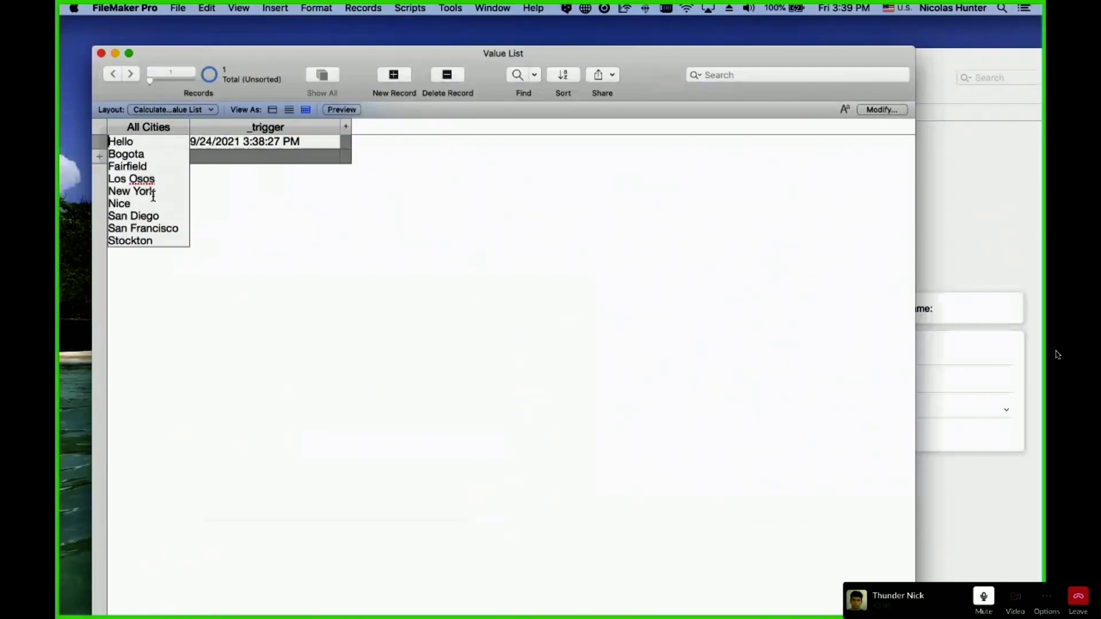
{"action": "left_click", "coordinate": [356, 246]}
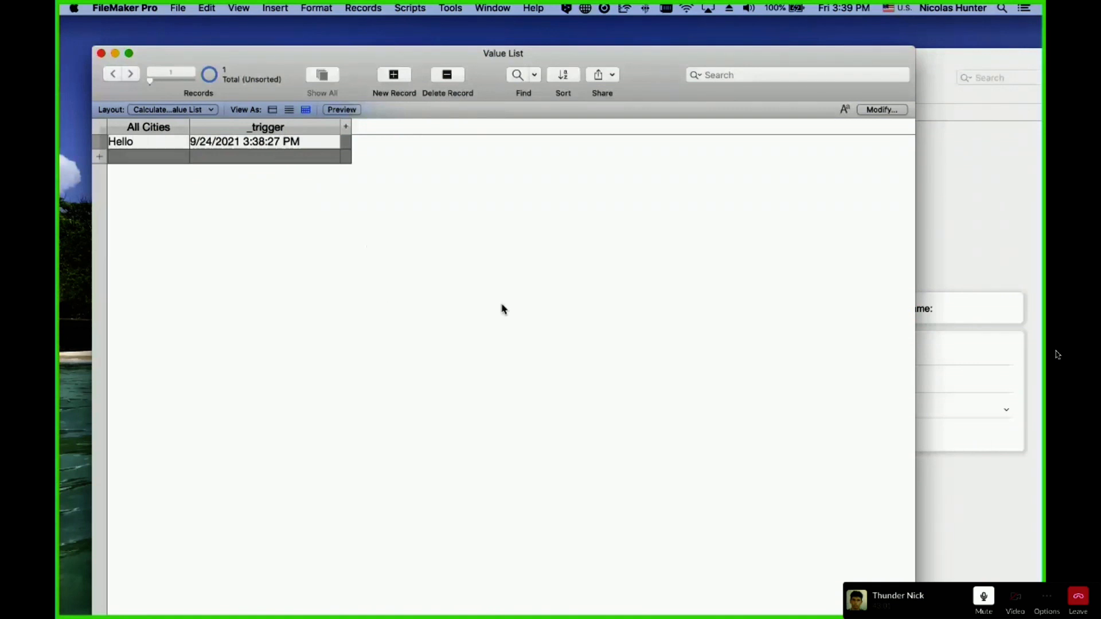
{"action": "key", "text": "super+grave"}
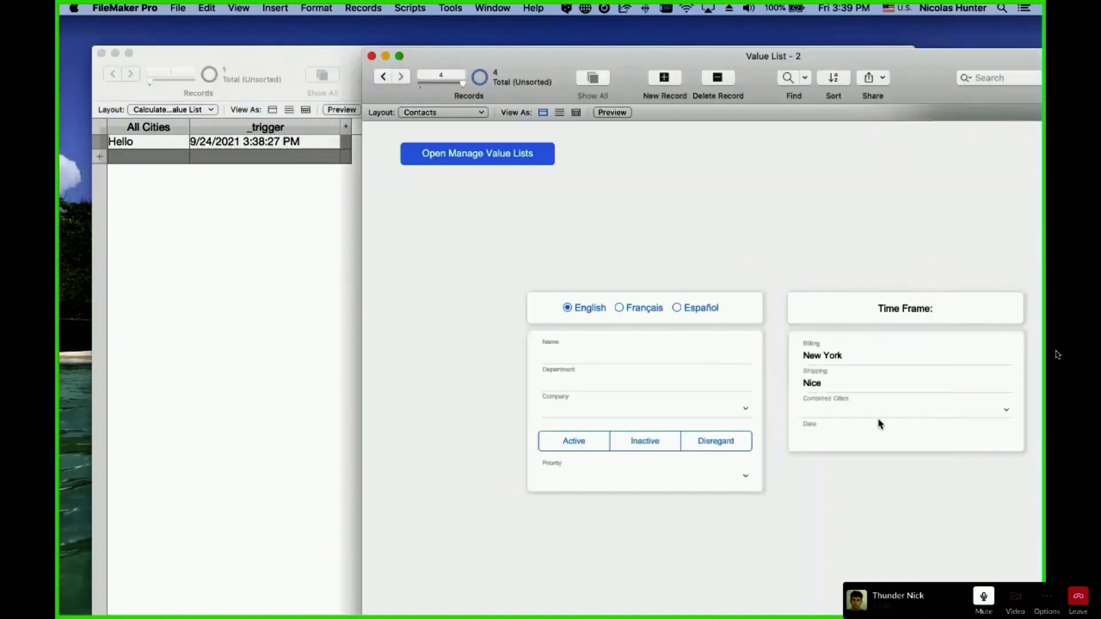
{"action": "left_click", "coordinate": [846, 413]}
{"action": "left_click", "coordinate": [861, 283]}
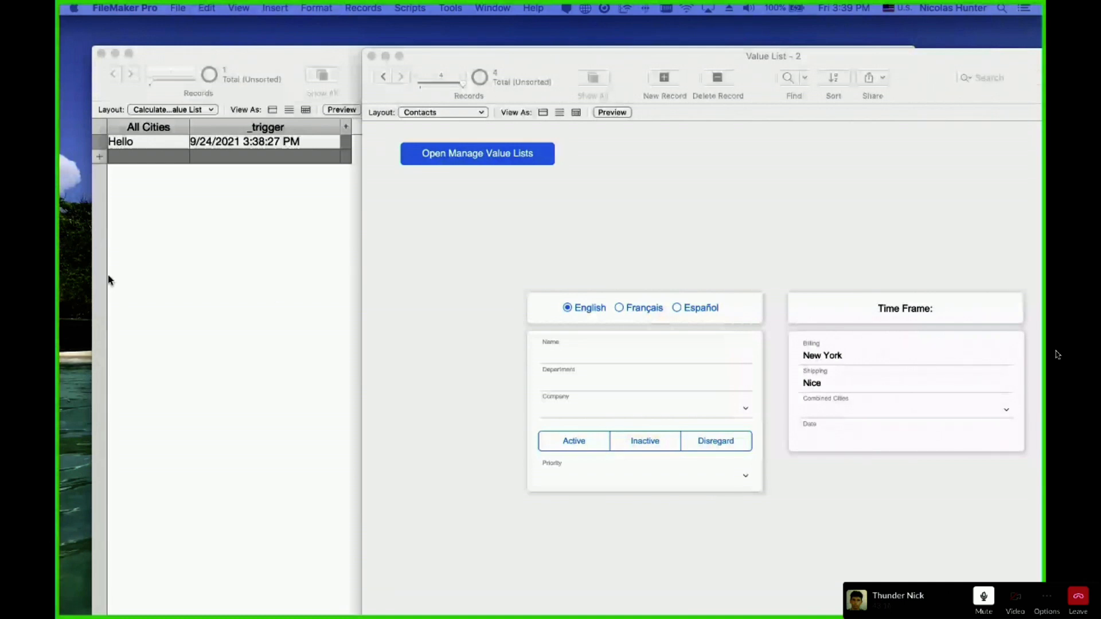
Reposition the Contacts window over the Calculated Value List window so both remain reachable
{"action": "left_click", "coordinate": [596, 253]}
{"action": "left_click_drag", "start_coordinate": [537, 70], "coordinate": [318, 210]}
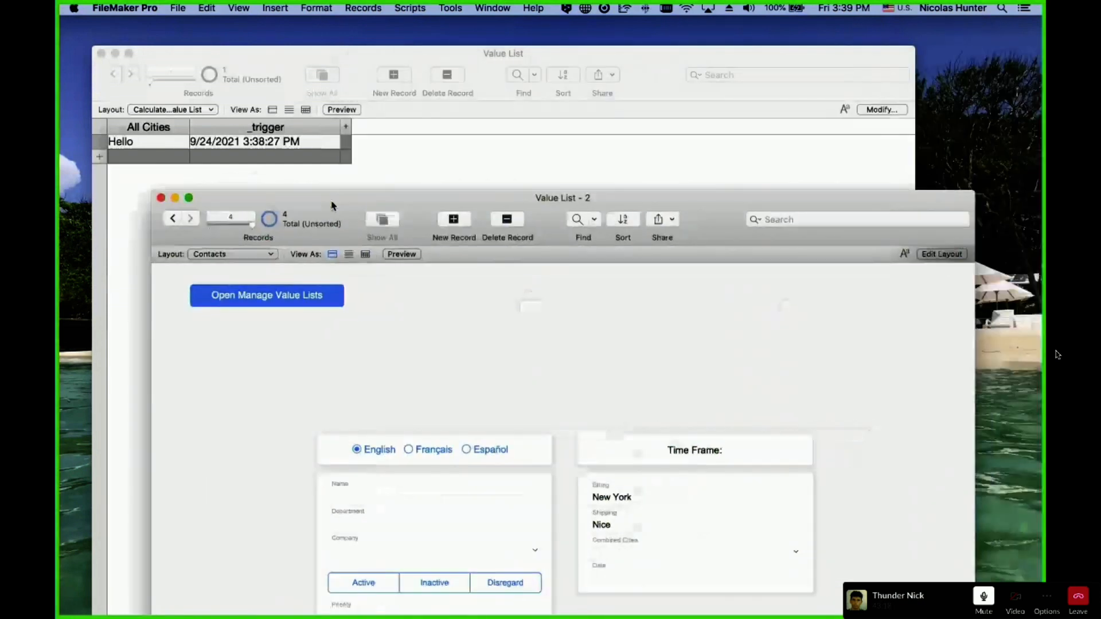
{"action": "left_click", "coordinate": [402, 177]}
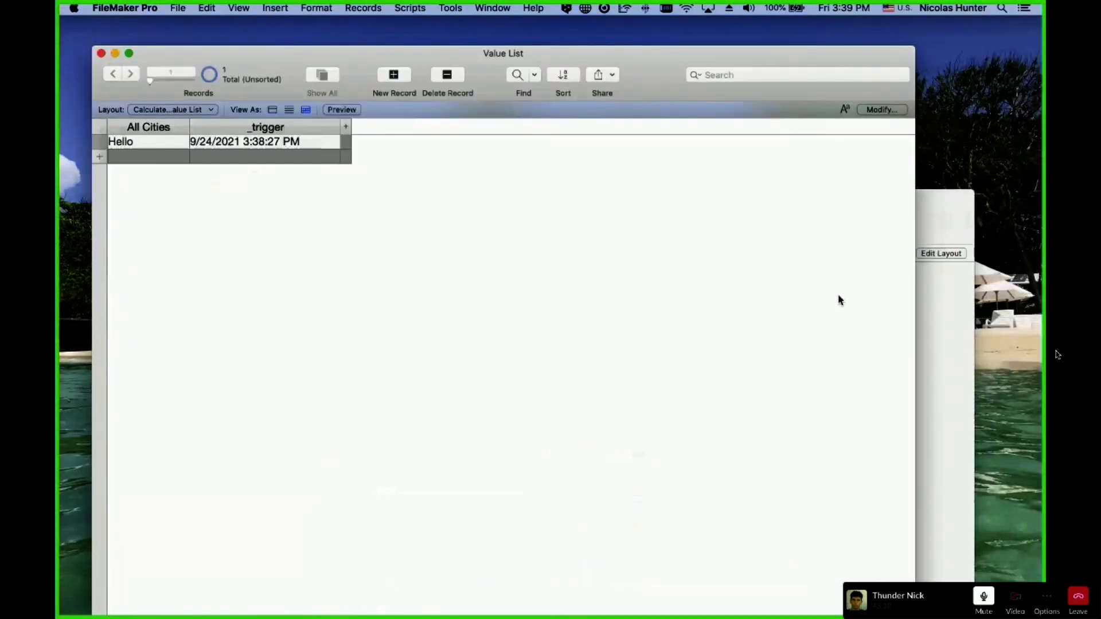
{"action": "left_click", "coordinate": [920, 284]}
{"action": "left_click_drag", "start_coordinate": [546, 211], "coordinate": [514, 65]}
Set the All Cities field's indexing to None without automatic index creation, and open the contact's Combined Cities list
{"action": "left_click", "coordinate": [182, 7]}
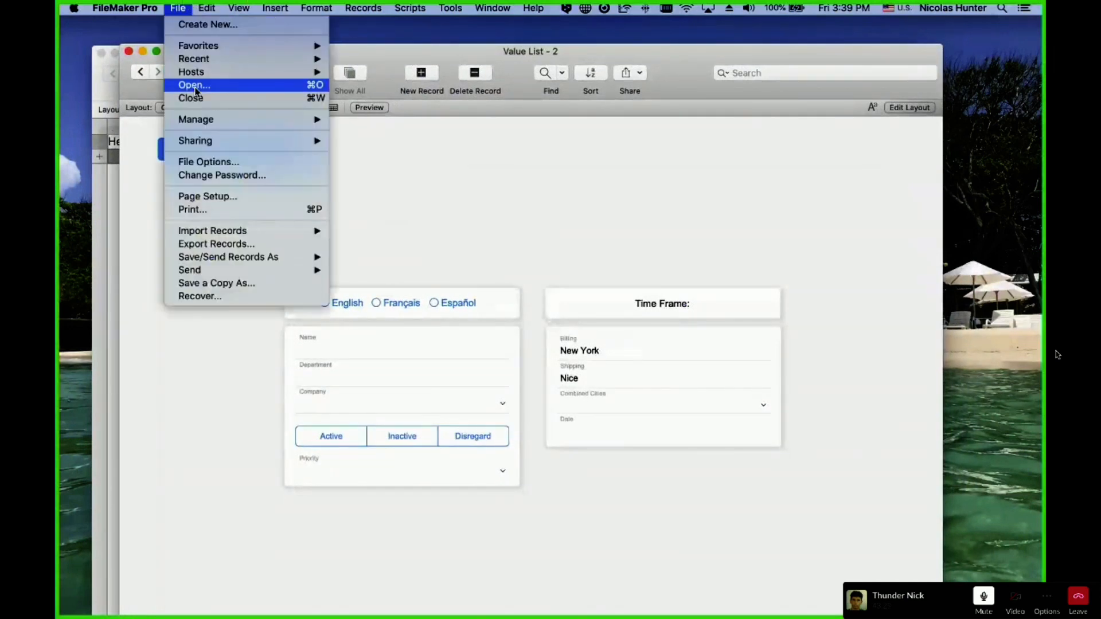
{"action": "mouse_move", "coordinate": [203, 127]}
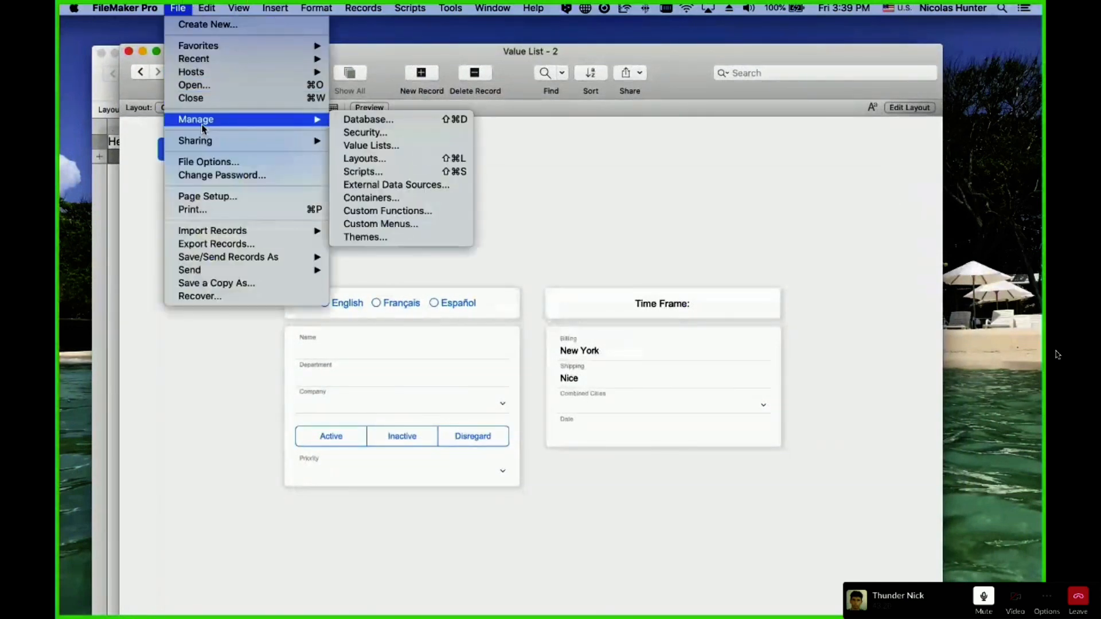
{"action": "left_click", "coordinate": [113, 222]}
{"action": "left_click", "coordinate": [106, 210]}
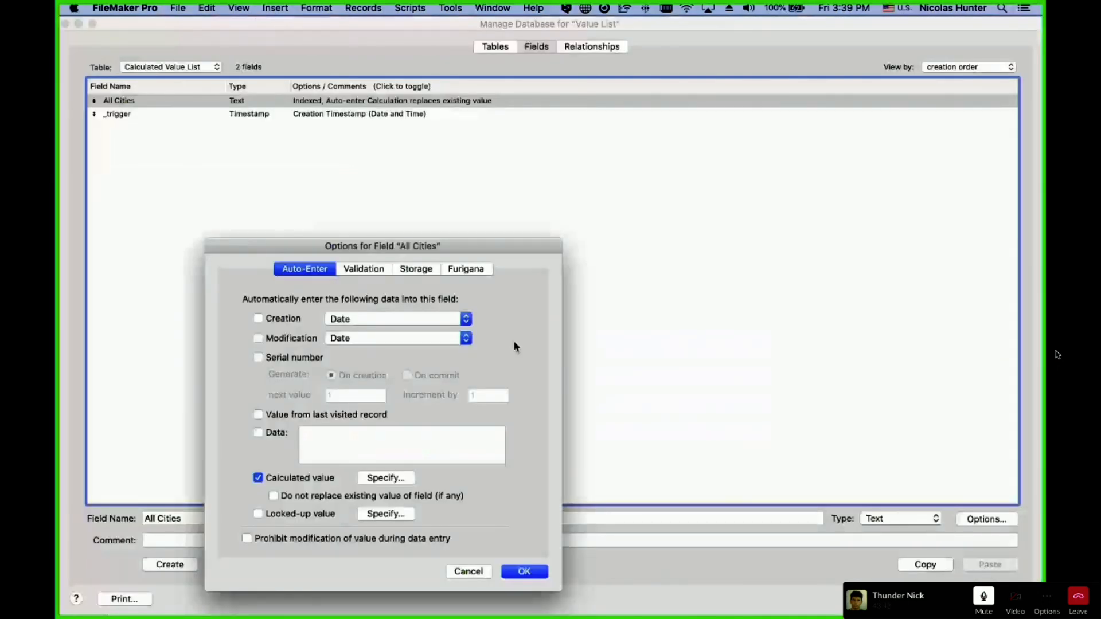
{"action": "key", "text": "Return"}
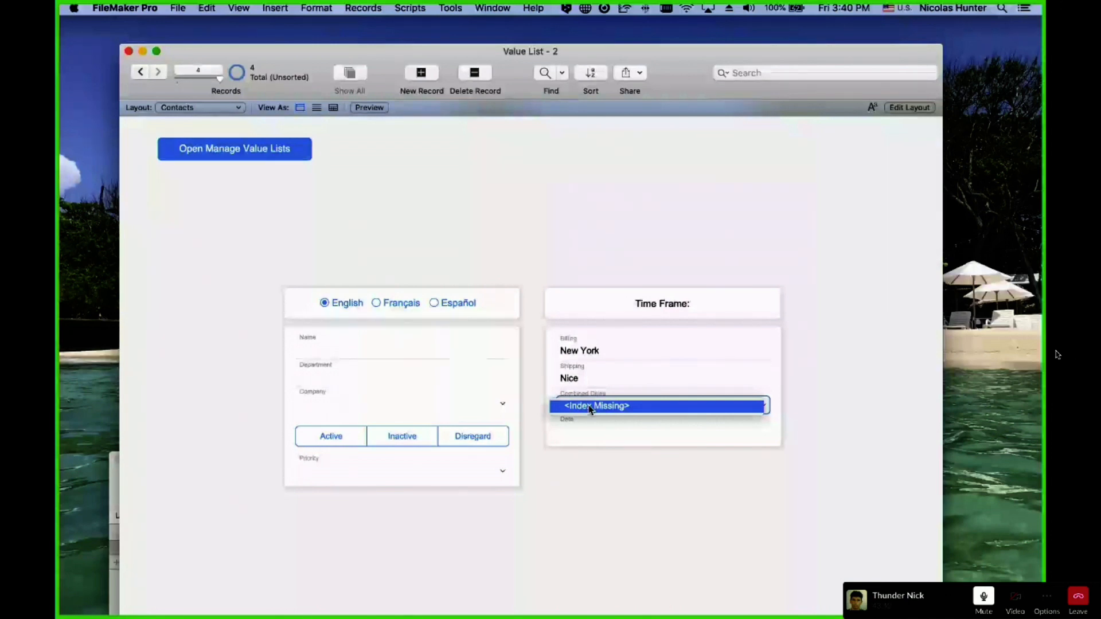
Enable automatic index creation as needed in the All Cities field's storage options, and save the database definitions
{"action": "left_click_drag", "start_coordinate": [707, 57], "coordinate": [639, 38]}
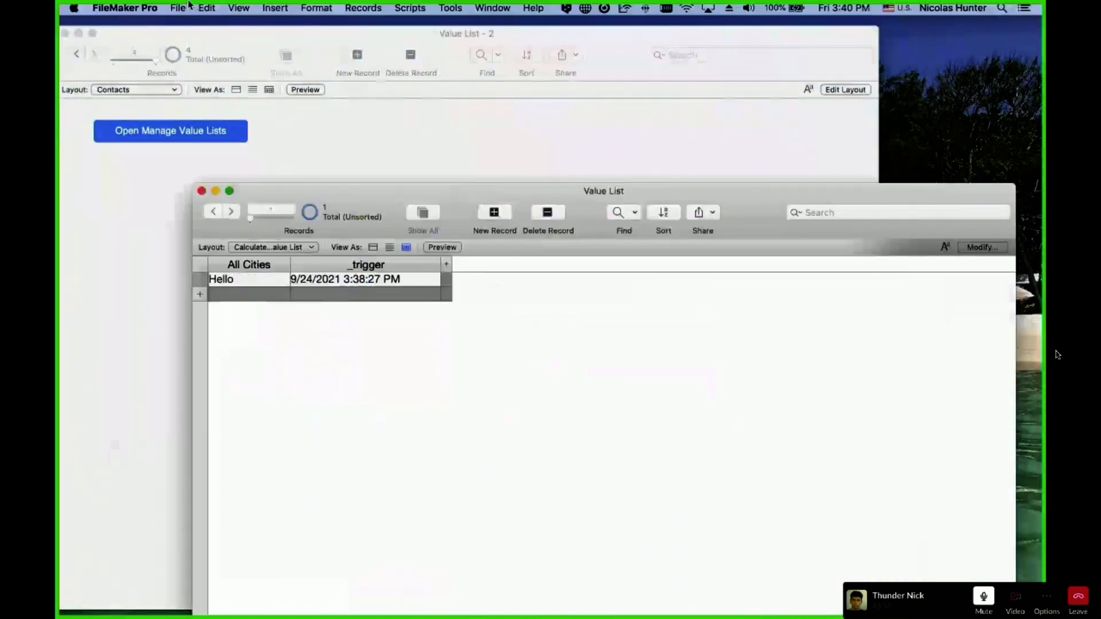
{"action": "left_click", "coordinate": [178, 8]}
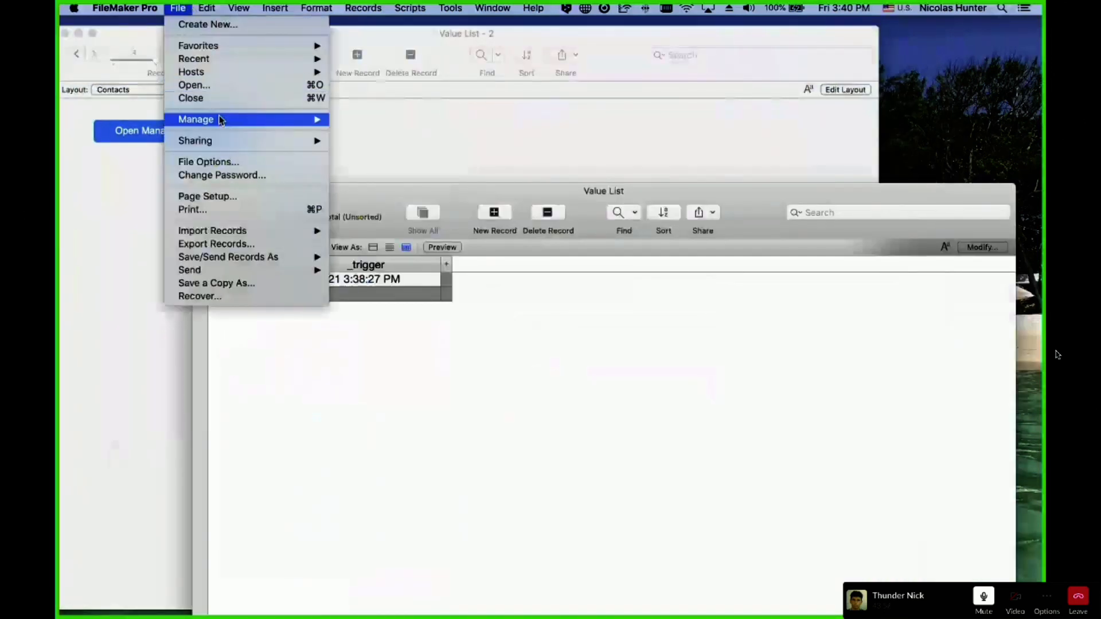
{"action": "mouse_move", "coordinate": [230, 119]}
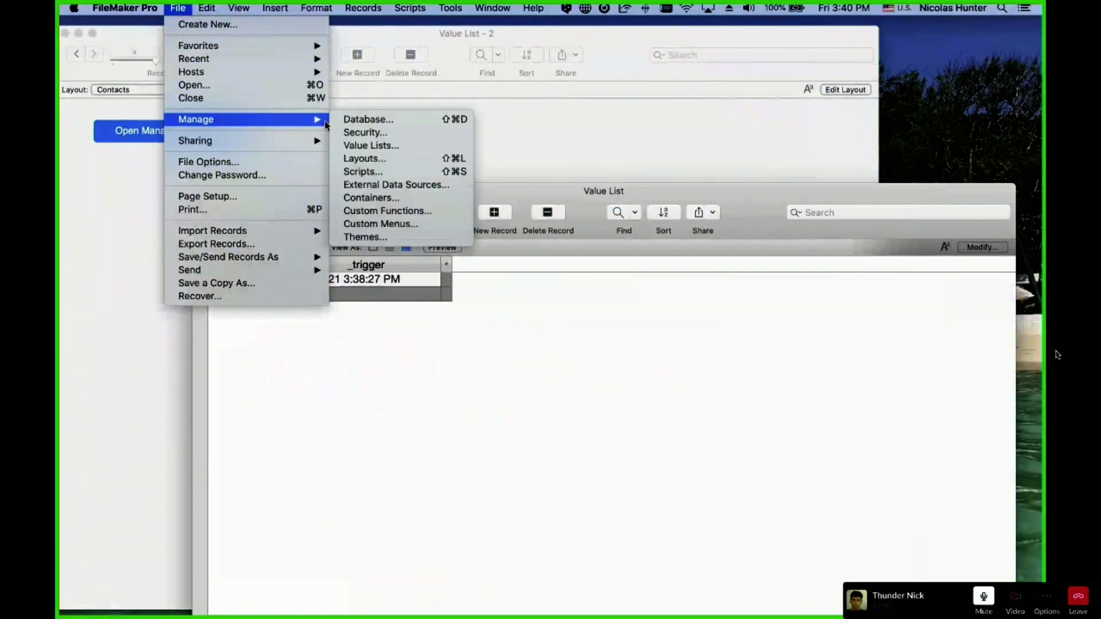
{"action": "left_click", "coordinate": [420, 120]}
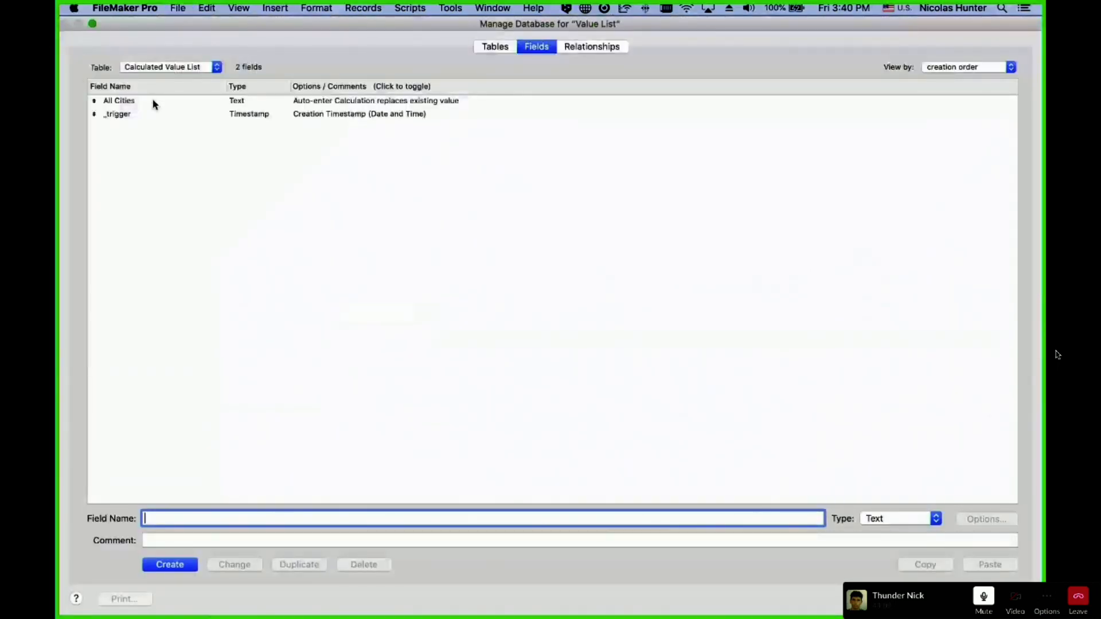
{"action": "double_click", "coordinate": [153, 101]}
{"action": "left_click", "coordinate": [343, 476]}
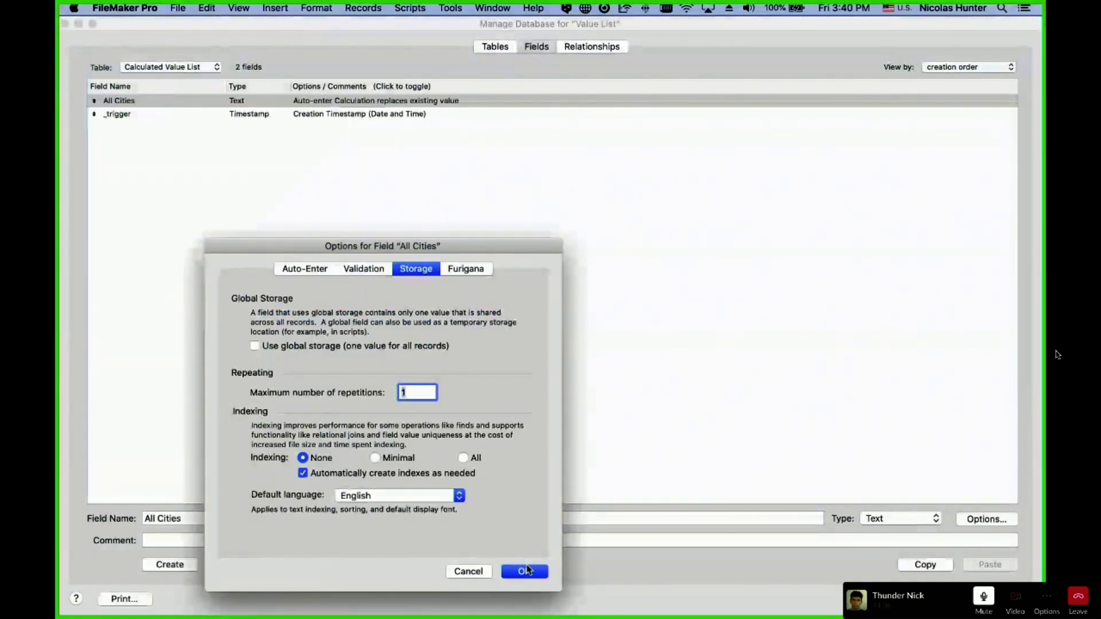
{"action": "left_click", "coordinate": [524, 572]}
{"action": "key", "text": "Return"}
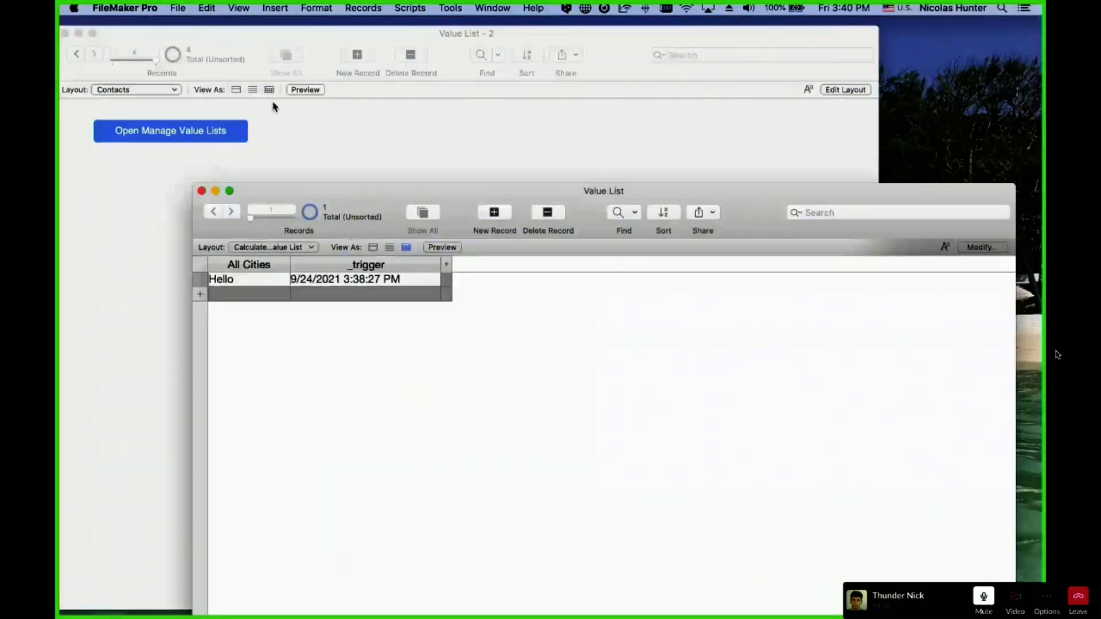
View the choices in the contact's Combined Cities list, and close it without choosing a city
{"action": "left_click", "coordinate": [275, 103]}
{"action": "left_click", "coordinate": [548, 388]}
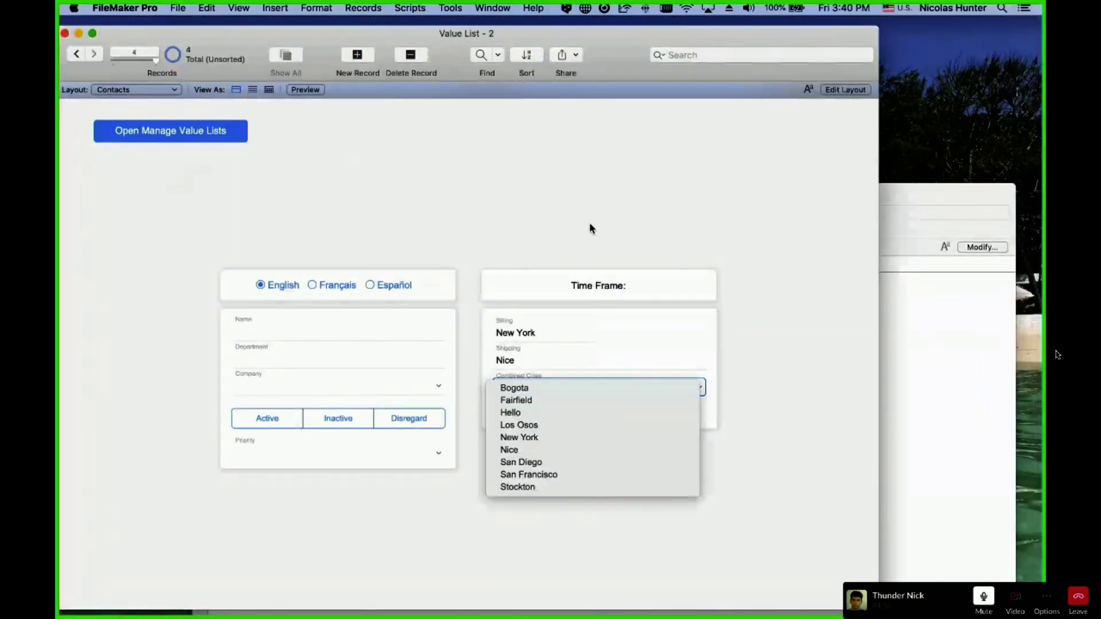
{"action": "left_click", "coordinate": [592, 240]}
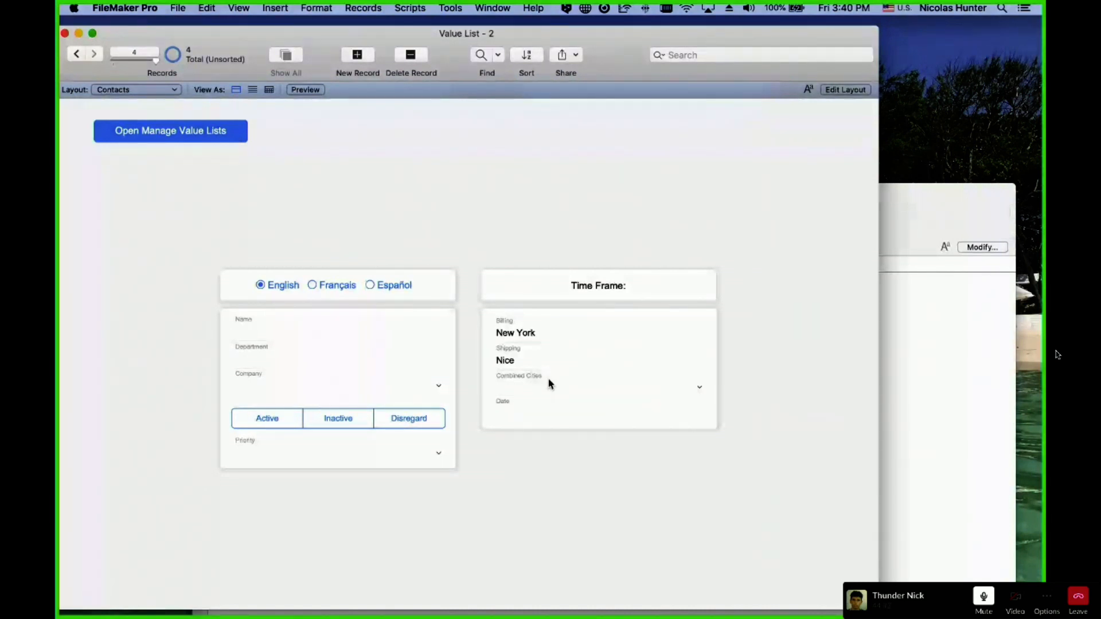
Set the contact's Date to 9/8/2021
{"action": "left_click", "coordinate": [504, 421]}
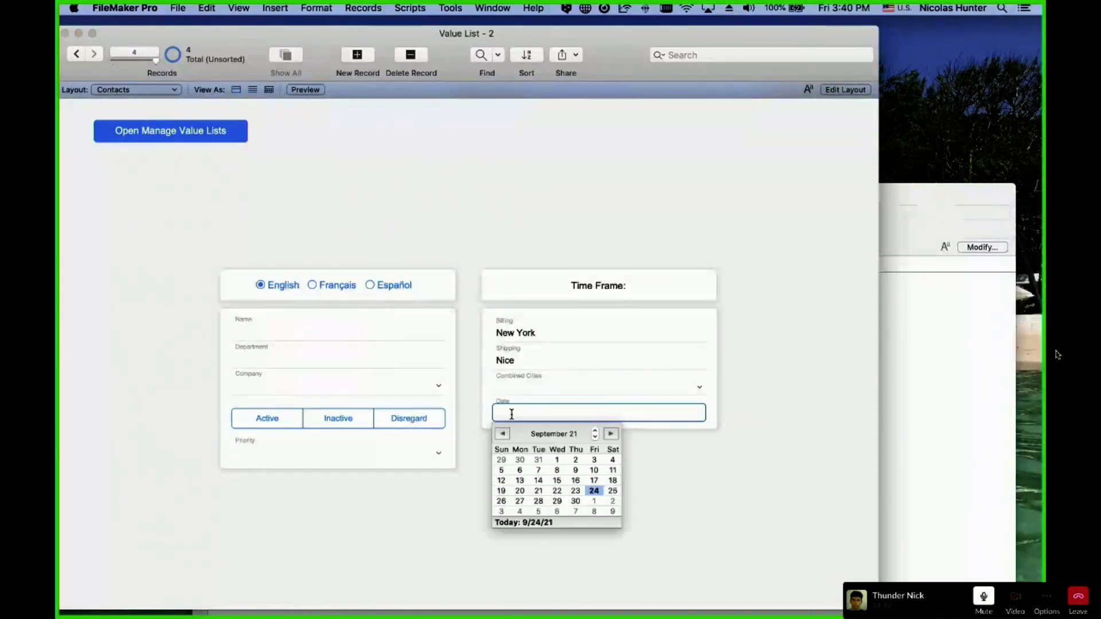
{"action": "left_click", "coordinate": [566, 472]}
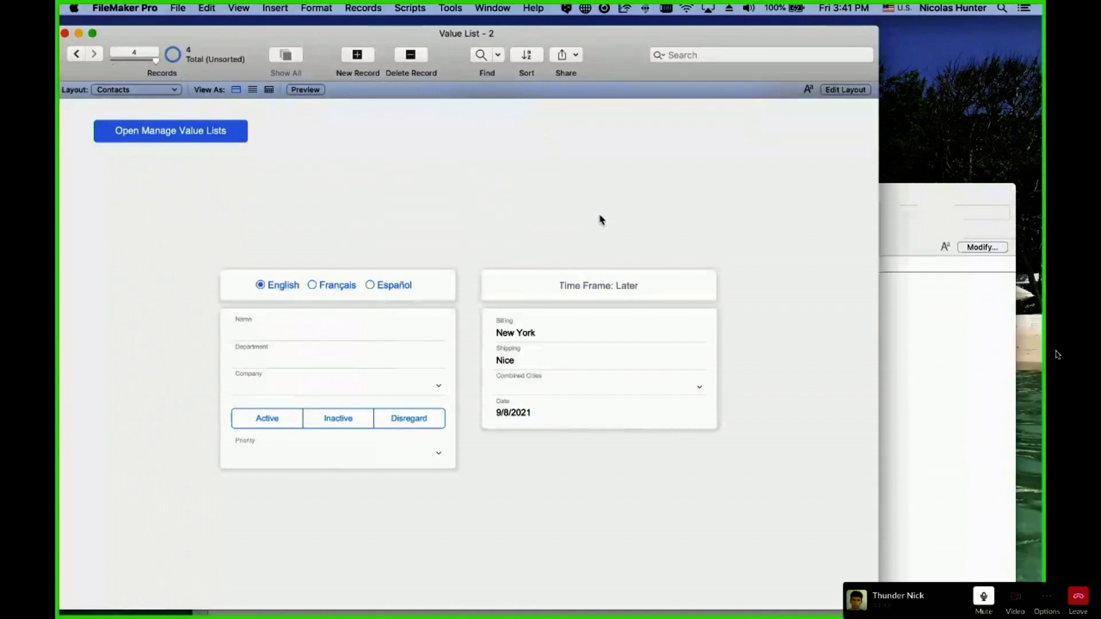
{"action": "left_click", "coordinate": [905, 369]}
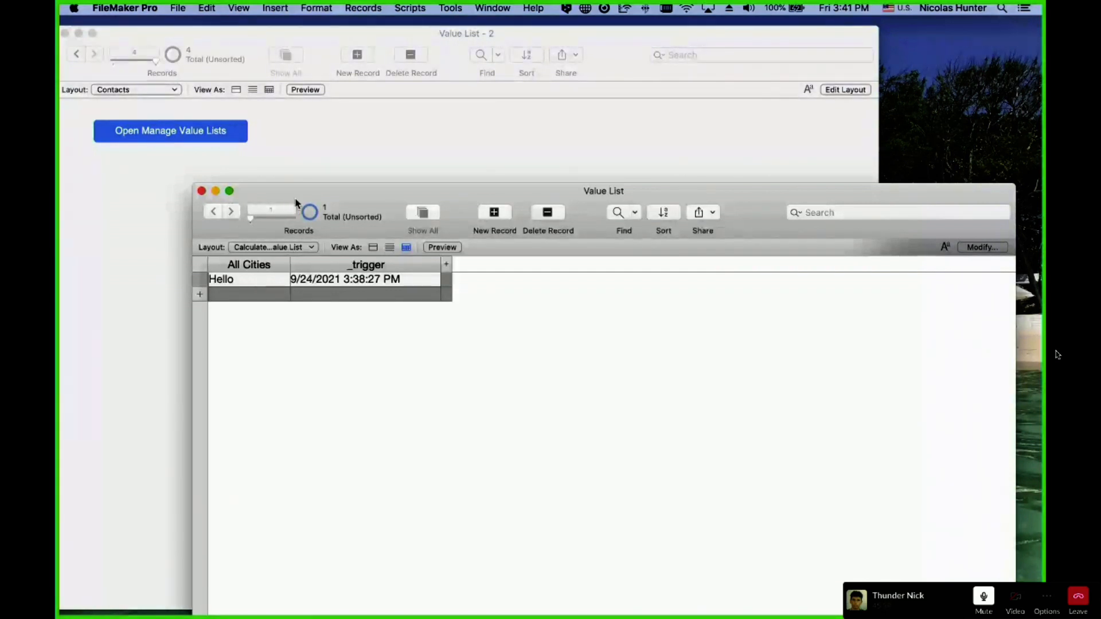
{"action": "left_click_drag", "start_coordinate": [305, 193], "coordinate": [336, 177]}
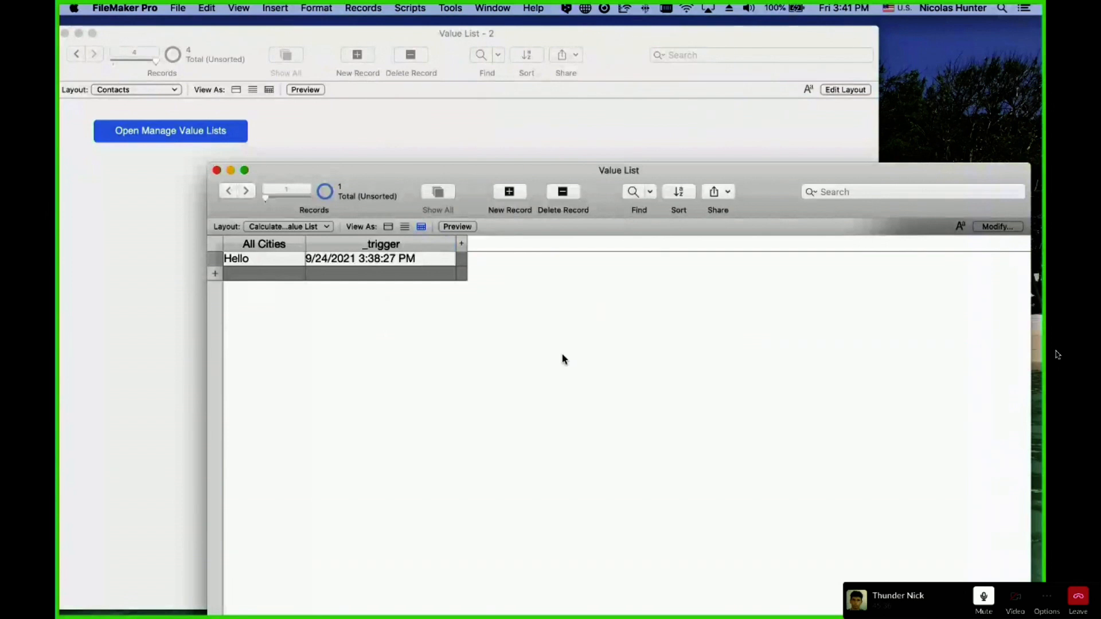
{"action": "left_click", "coordinate": [302, 132]}
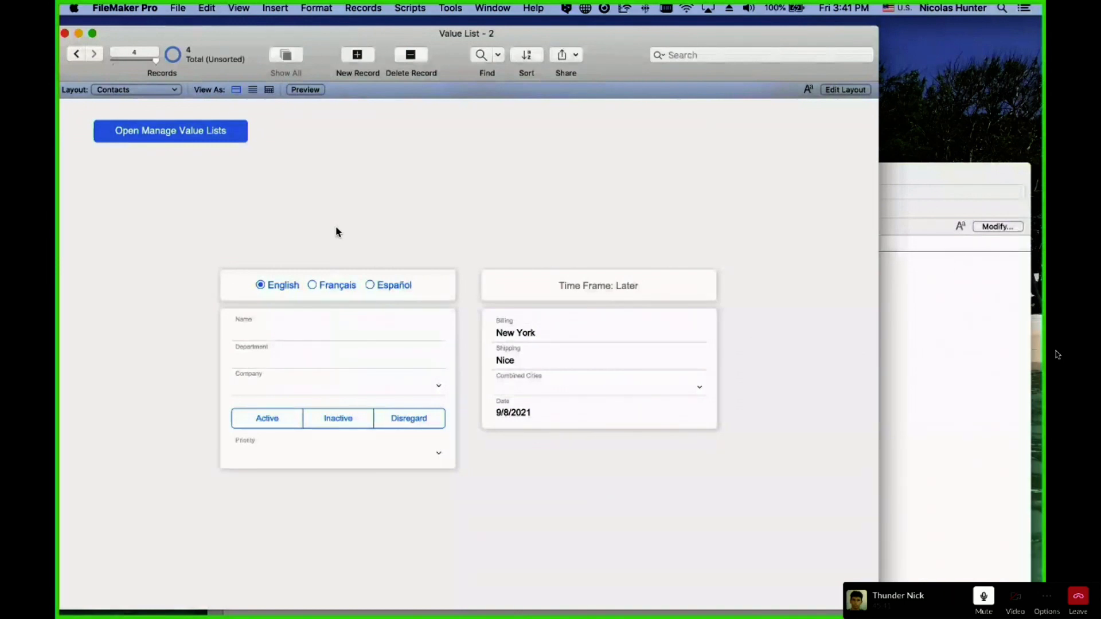
Examine the indexing options in the storage settings of the Contacts table's Department and Name fields
{"action": "key", "text": "super+shift+d"}
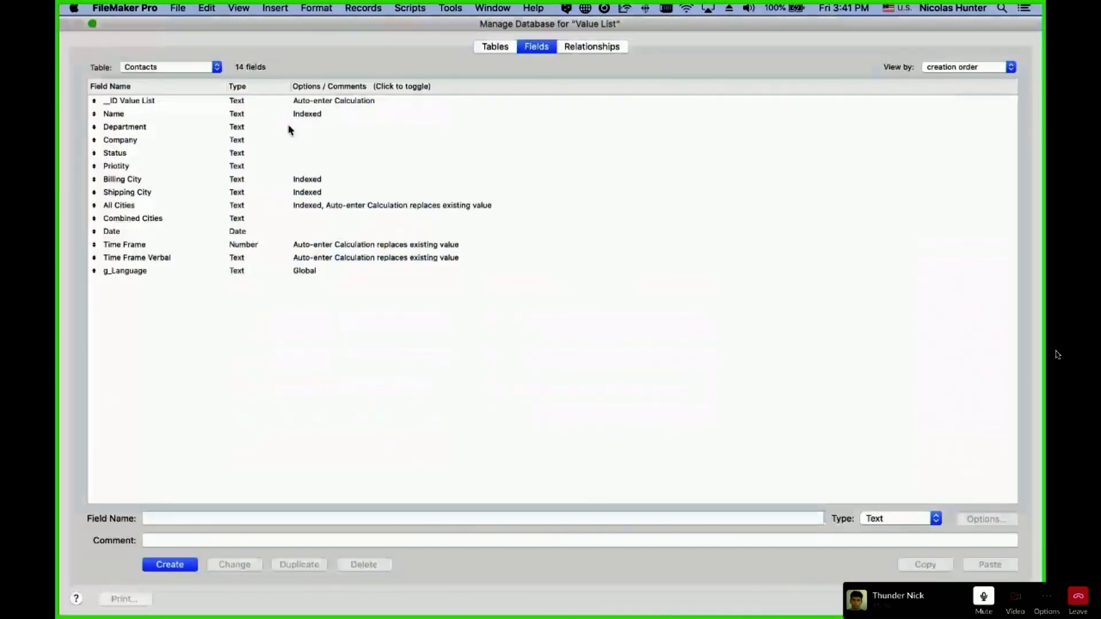
{"action": "double_click", "coordinate": [290, 130]}
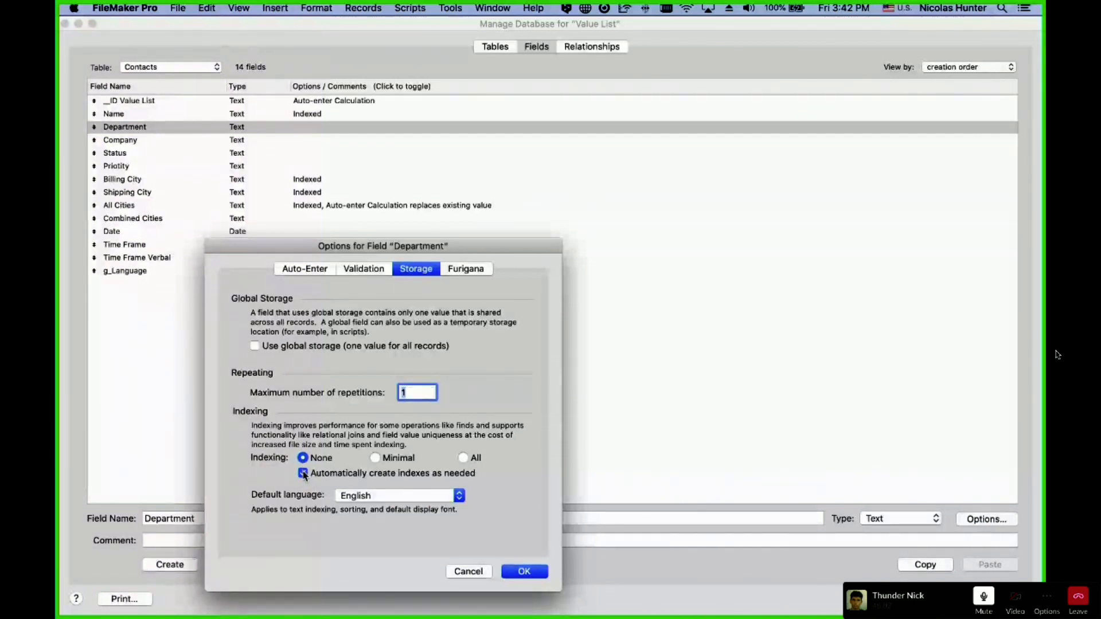
{"action": "key", "text": "Return"}
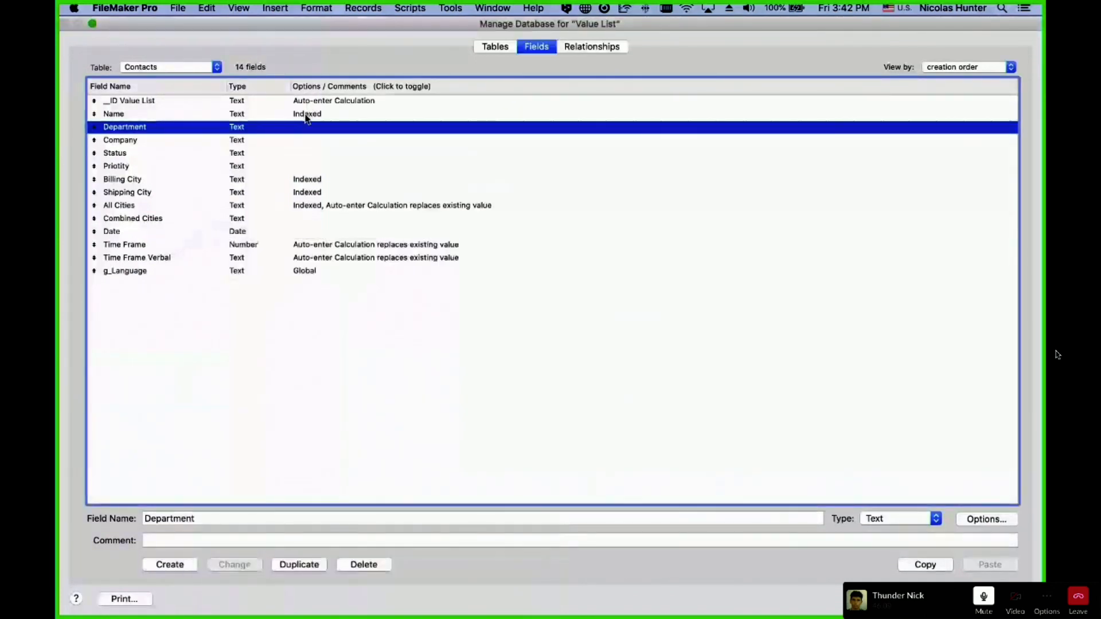
{"action": "left_click", "coordinate": [307, 117]}
{"action": "double_click", "coordinate": [307, 118]}
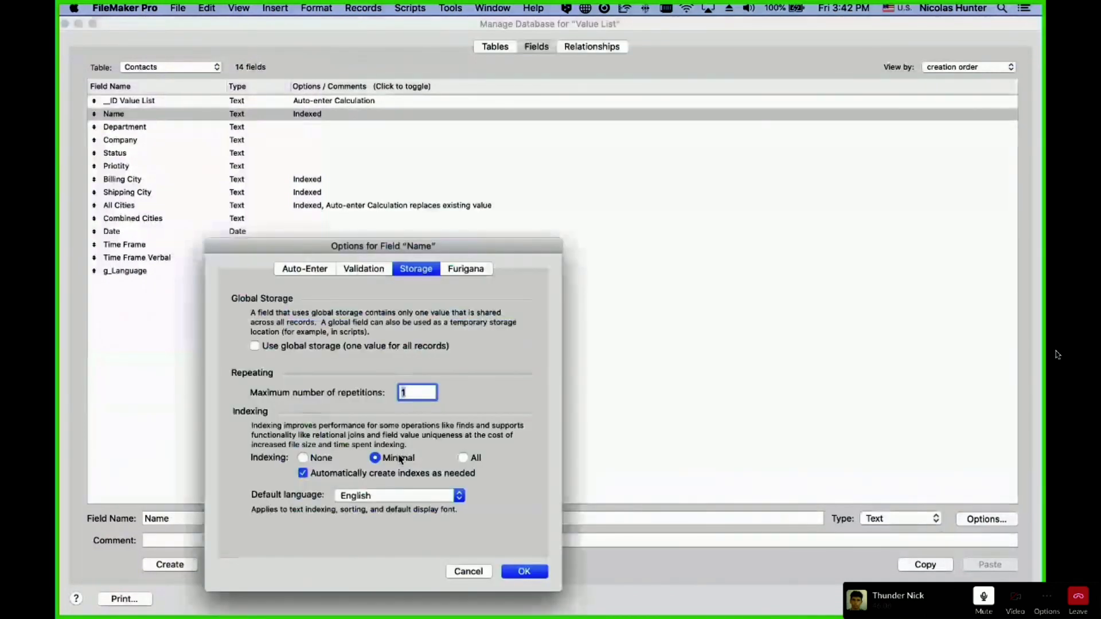
Examine the indexing options in the storage settings of the Billing City, Shipping City, All Cities and Time Frame fields, and close the database definitions
{"action": "key", "text": "Escape"}
{"action": "left_click", "coordinate": [310, 180]}
{"action": "double_click", "coordinate": [309, 182]}
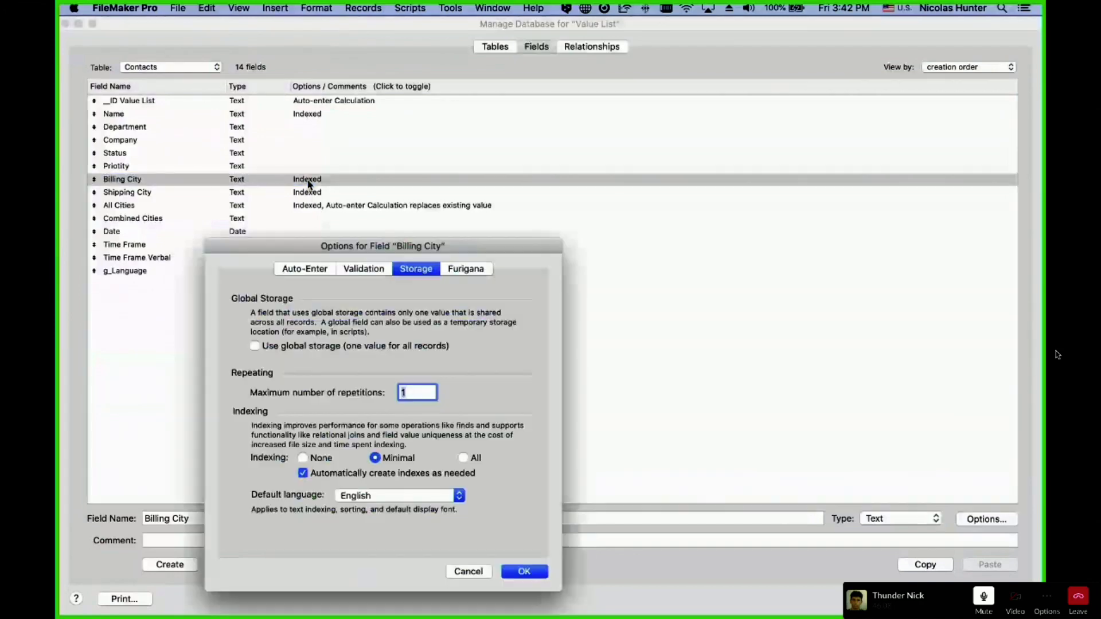
{"action": "key", "text": "Escape"}
{"action": "left_click", "coordinate": [313, 195]}
{"action": "double_click", "coordinate": [313, 195]}
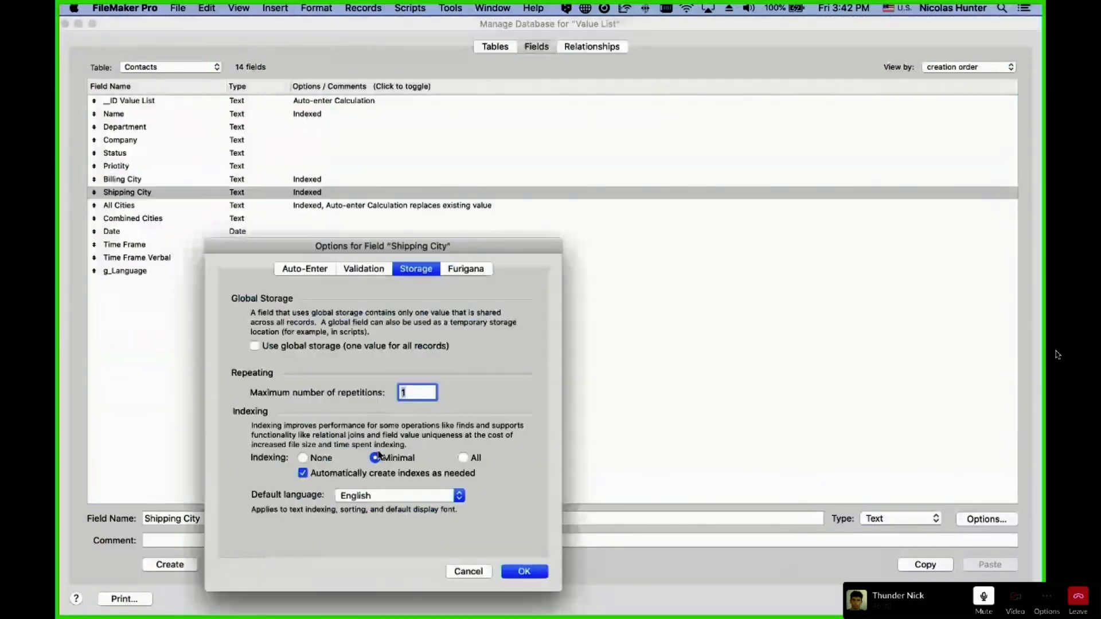
{"action": "key", "text": "Escape"}
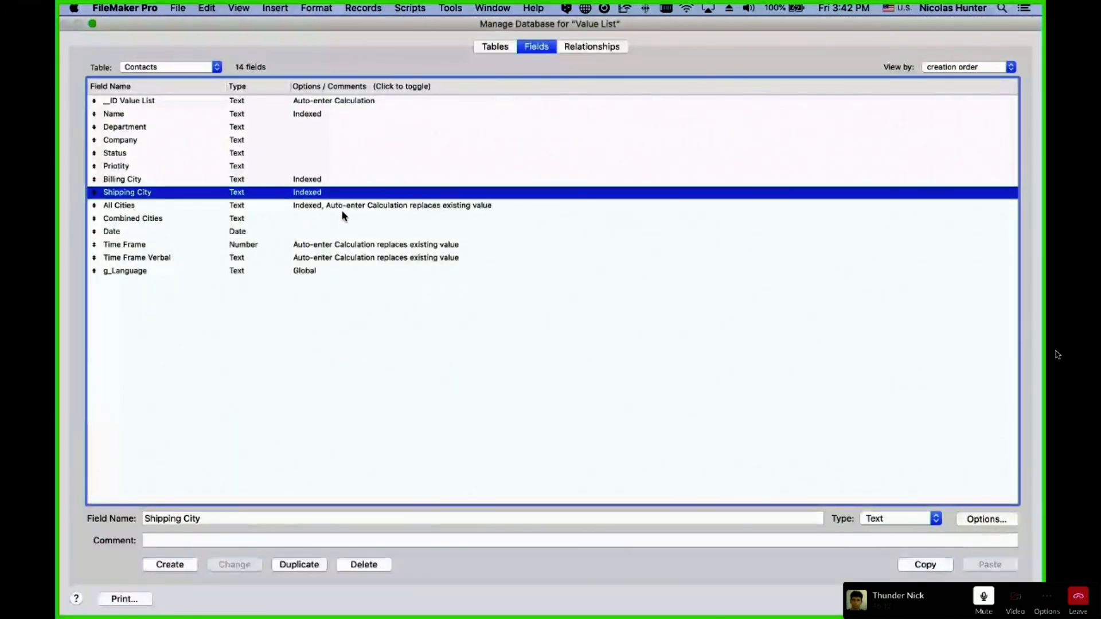
{"action": "double_click", "coordinate": [338, 205]}
{"action": "key", "text": "Escape"}
{"action": "left_click", "coordinate": [316, 245]}
{"action": "double_click", "coordinate": [316, 245]}
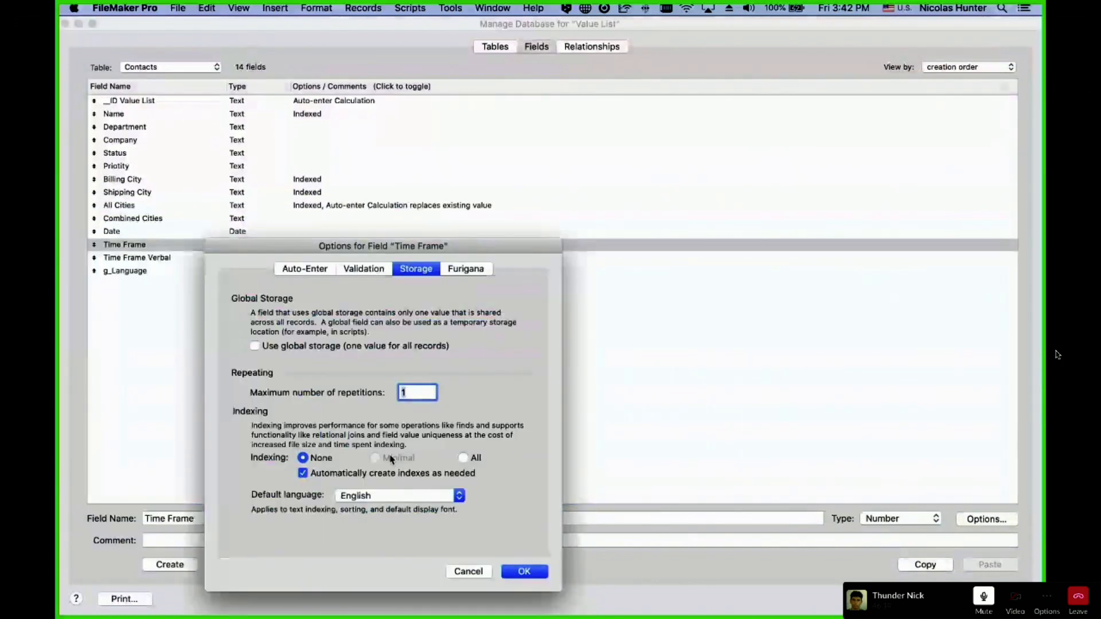
{"action": "key", "text": "Escape"}
{"action": "key", "text": "Return"}
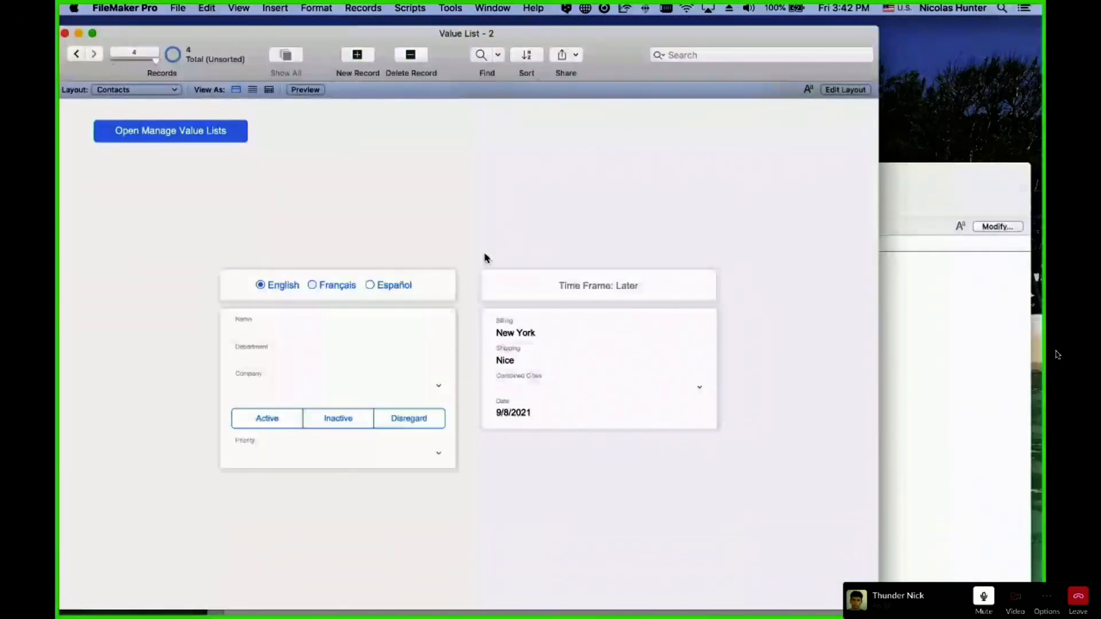
Find the contact records by the contact's first name in the Name field
{"action": "key", "text": "super+f"}
{"action": "key", "text": "Escape"}
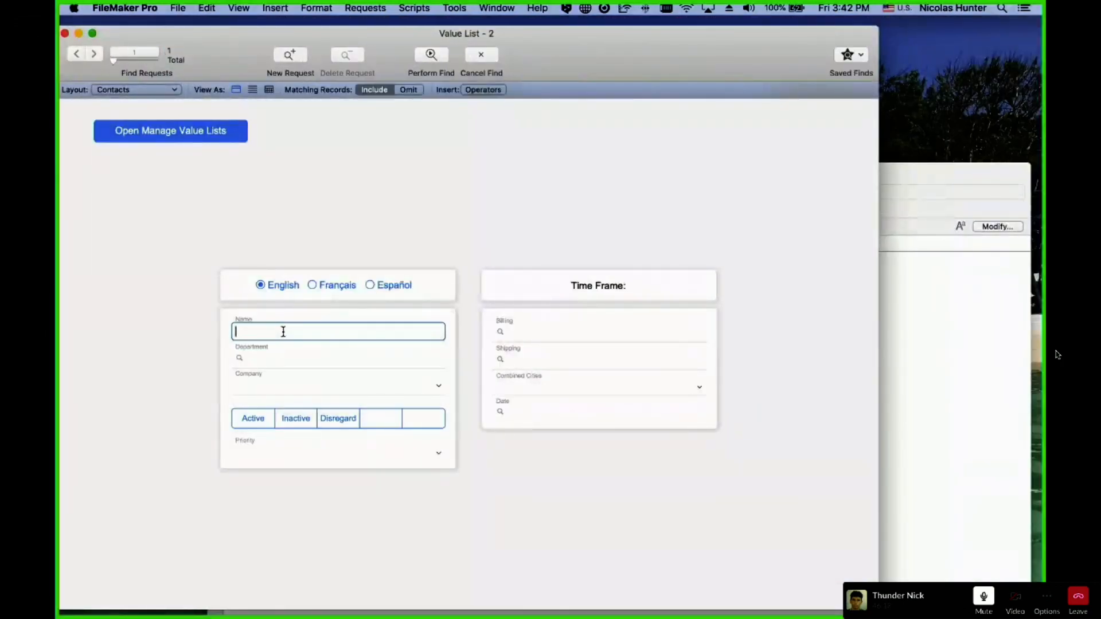
{"action": "type", "text": "Nick"}
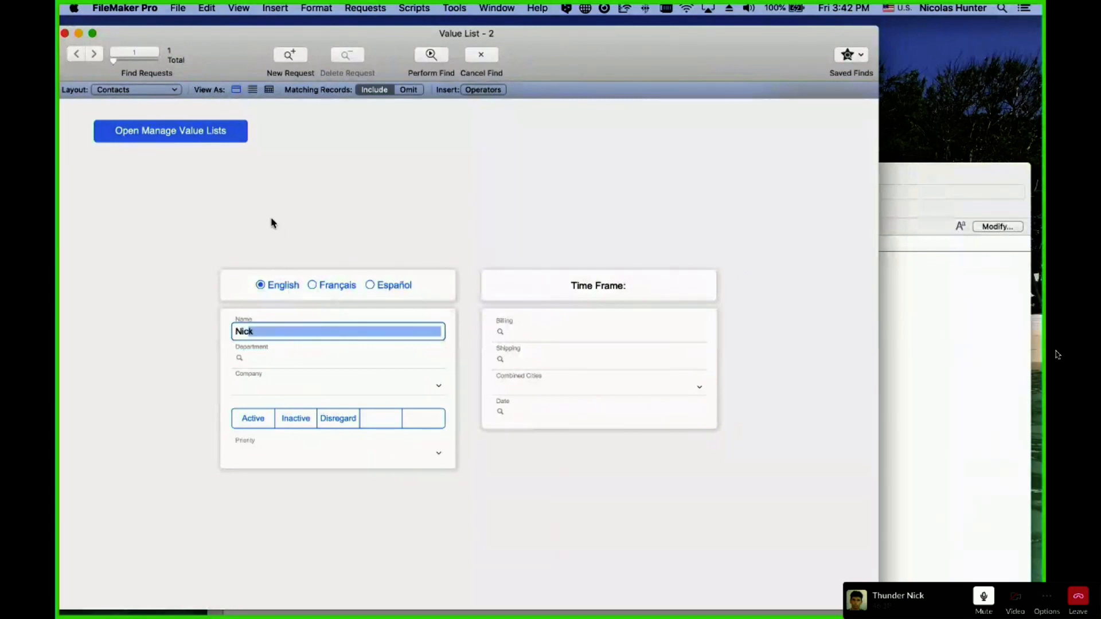
{"action": "left_click", "coordinate": [425, 55]}
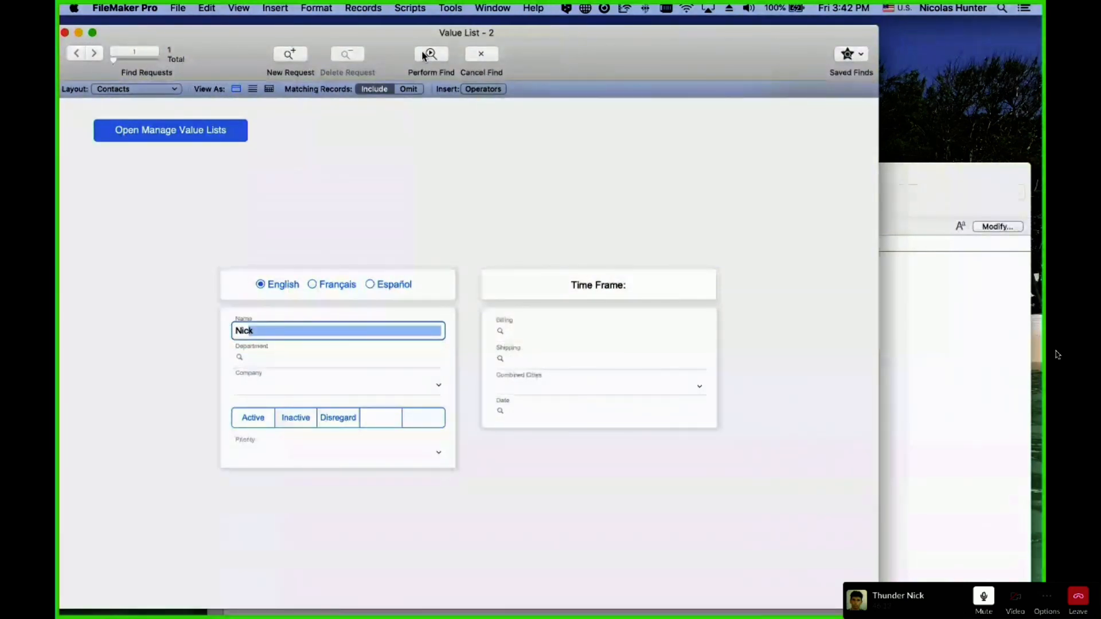
Set the Name field's indexing to None in its storage options, and save the database definitions
{"action": "left_click", "coordinate": [183, 8]}
{"action": "mouse_move", "coordinate": [241, 118]}
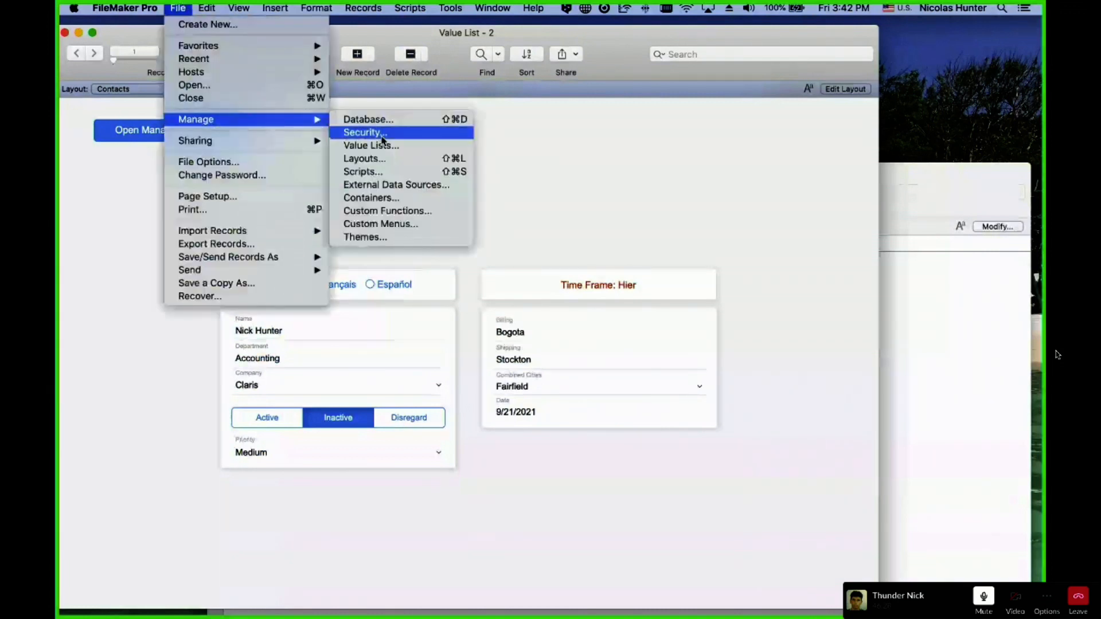
{"action": "key", "text": "super+shift+d"}
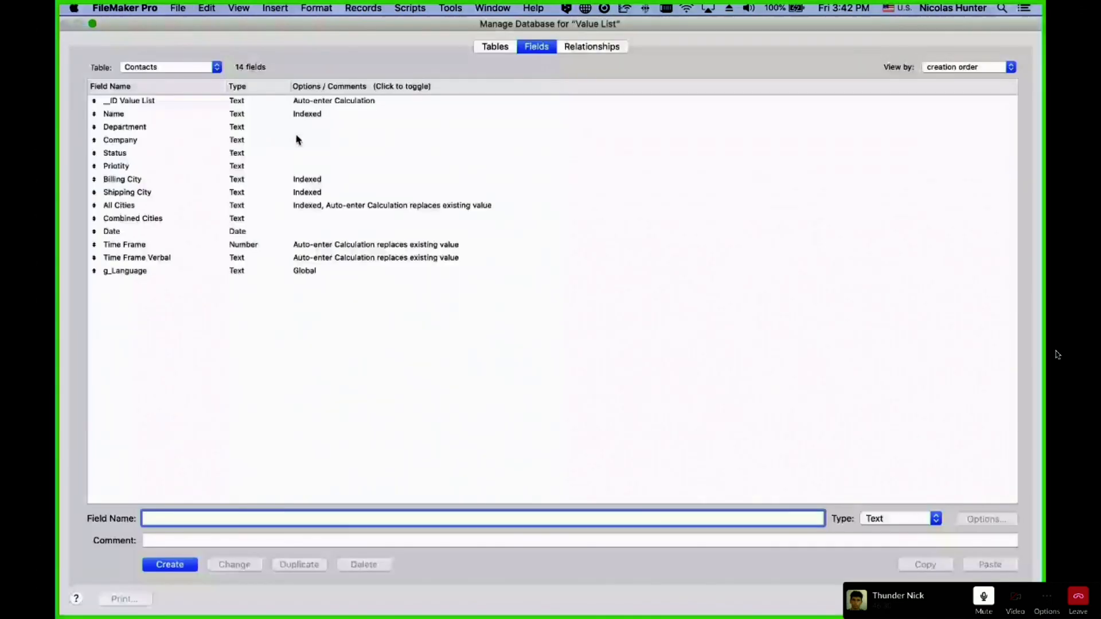
{"action": "double_click", "coordinate": [298, 114]}
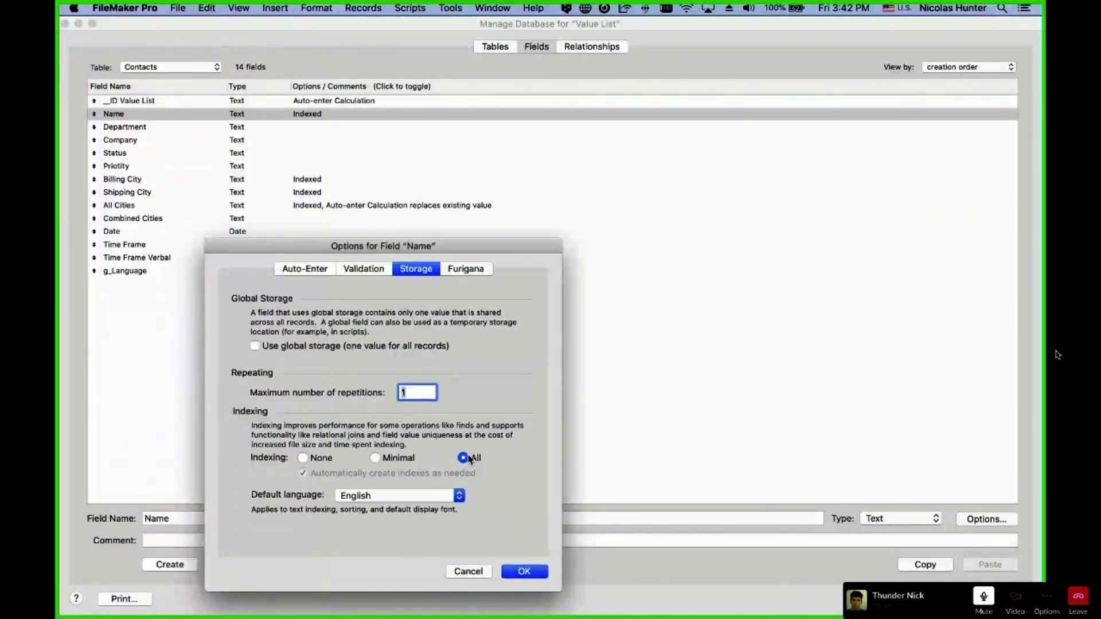
{"action": "left_click", "coordinate": [304, 458]}
{"action": "left_click", "coordinate": [524, 572]}
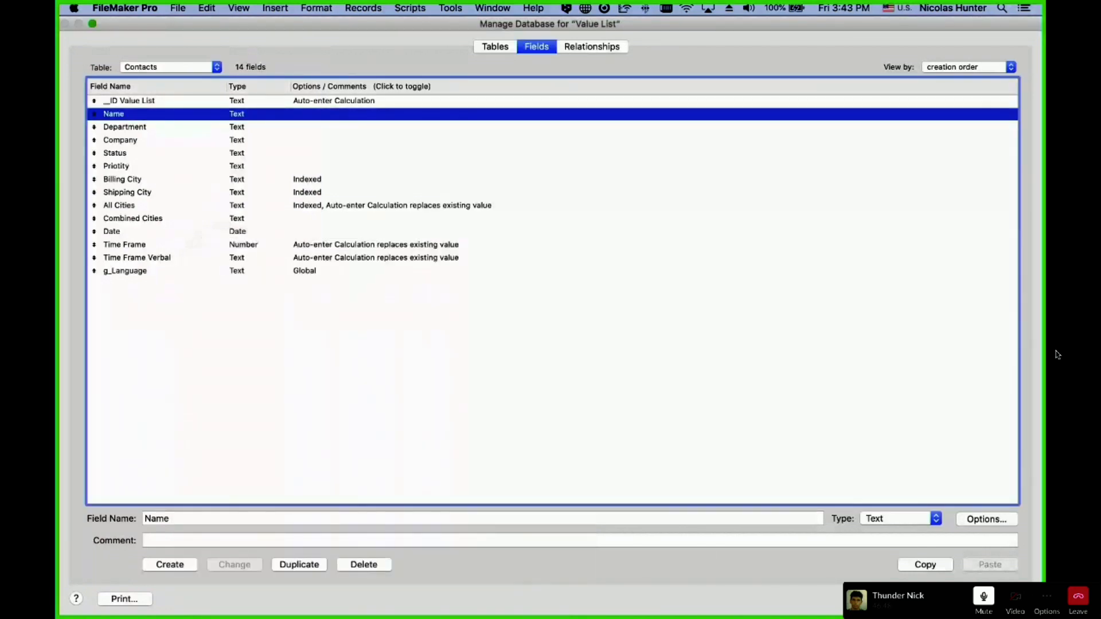
{"action": "key", "text": "Return"}
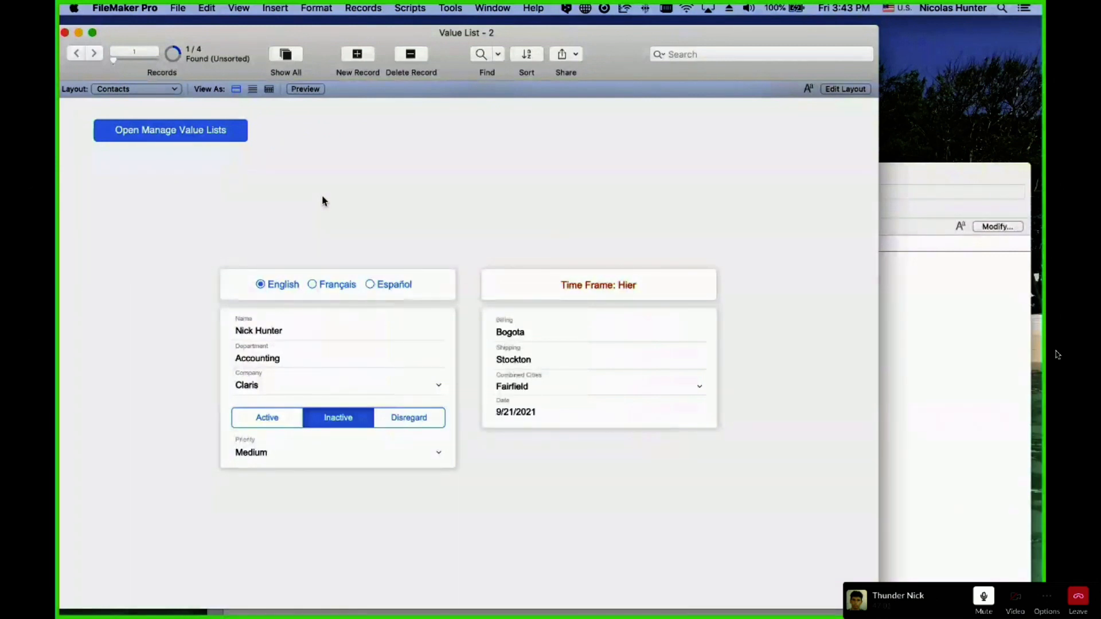
View the choices in the contact's Name list, and close it without choosing a name
{"action": "left_click", "coordinate": [307, 332]}
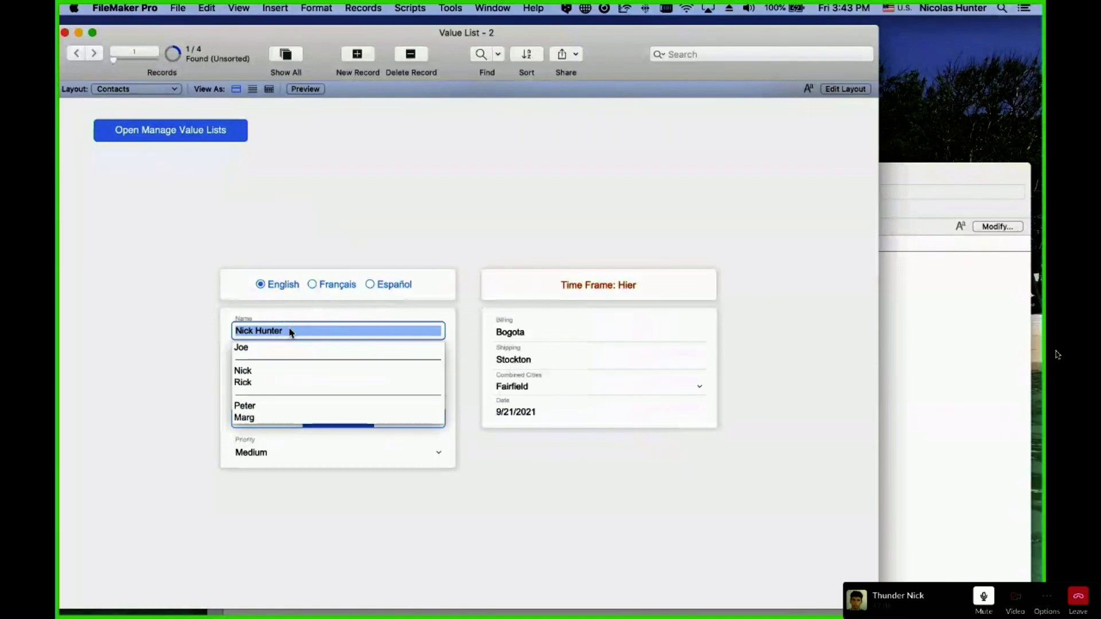
{"action": "left_click", "coordinate": [280, 155]}
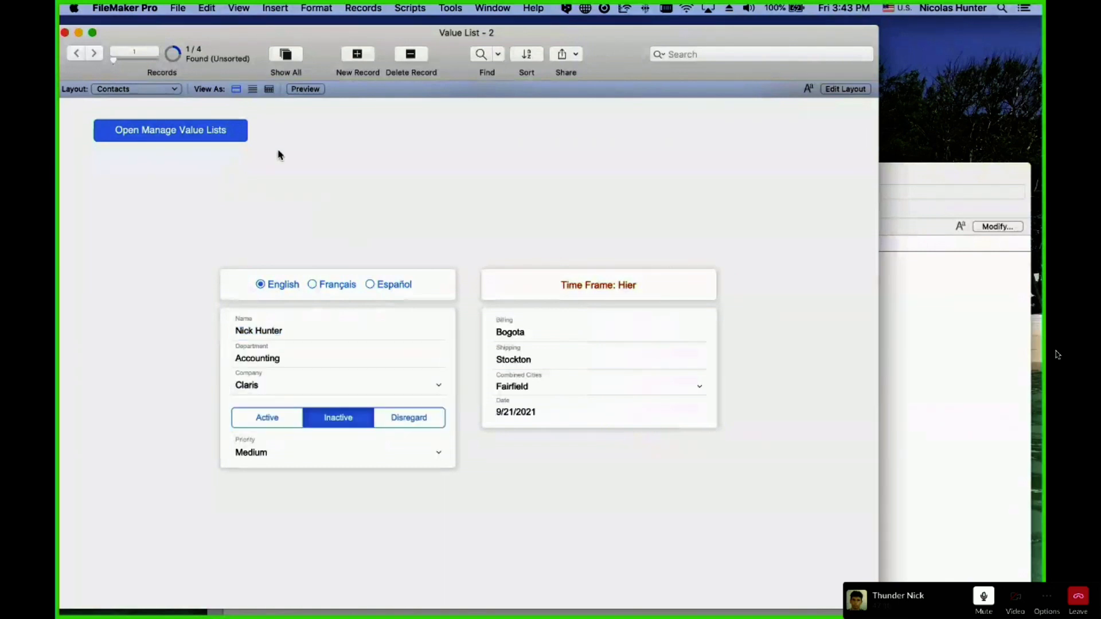
{"action": "left_click", "coordinate": [281, 331]}
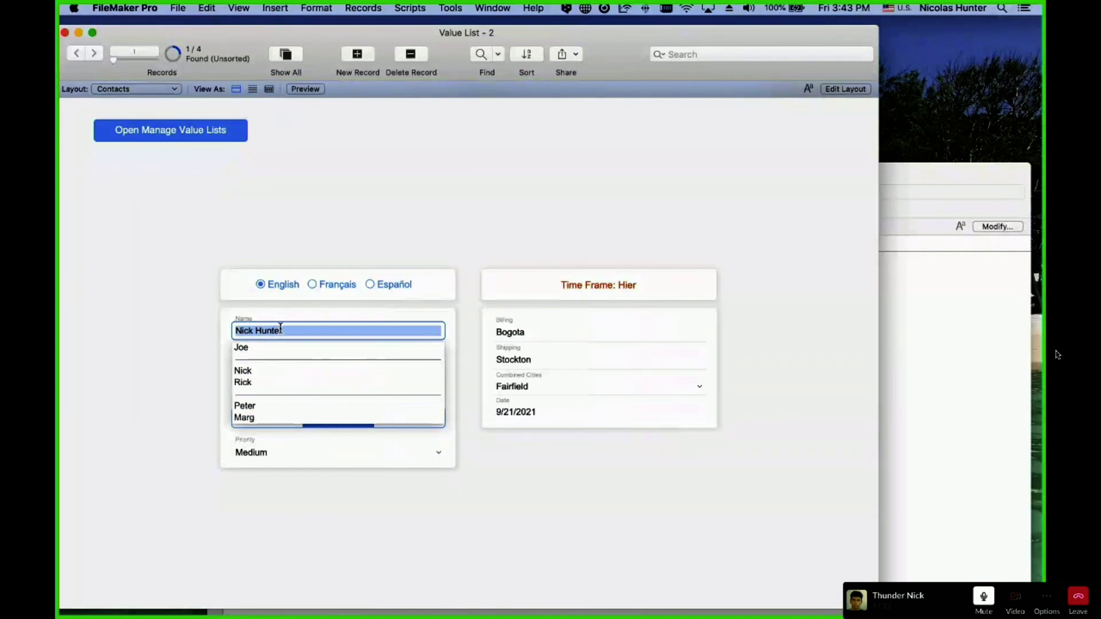
{"action": "left_click", "coordinate": [319, 234]}
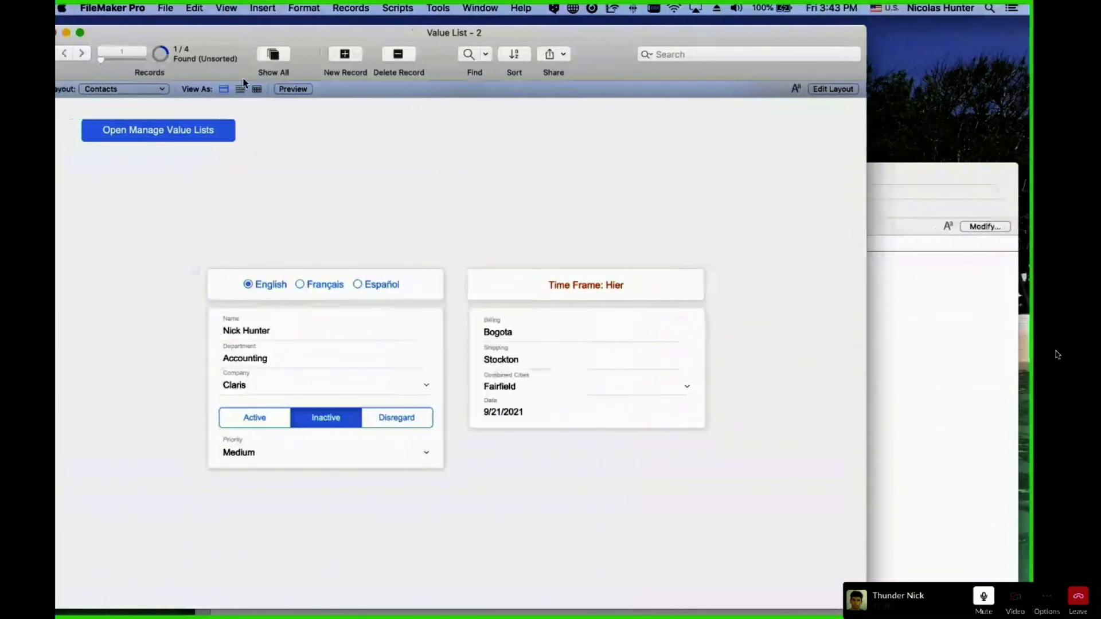
Reopen the database definitions and examine the Name field's indexing options in its storage settings
{"action": "left_click", "coordinate": [177, 7]}
{"action": "mouse_move", "coordinate": [304, 118]}
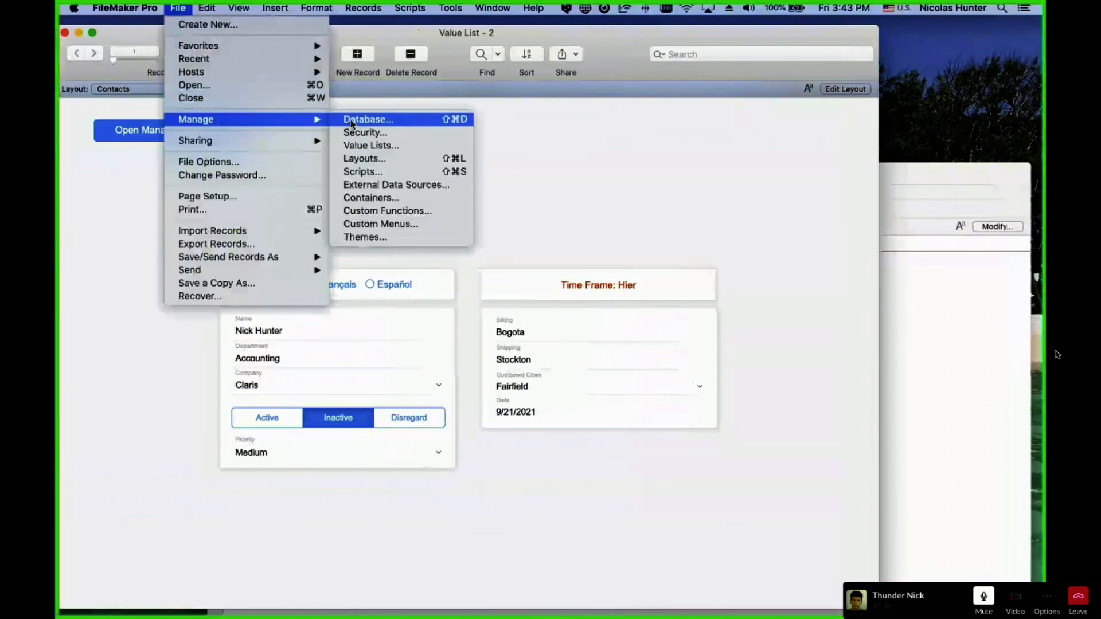
{"action": "left_click", "coordinate": [429, 210]}
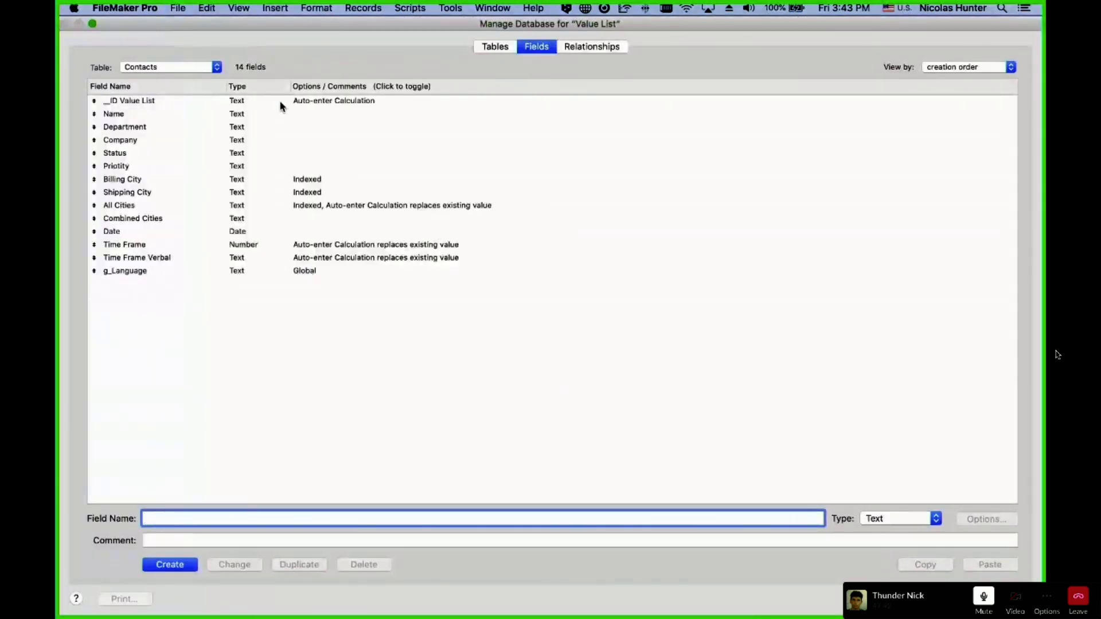
{"action": "left_click", "coordinate": [272, 113]}
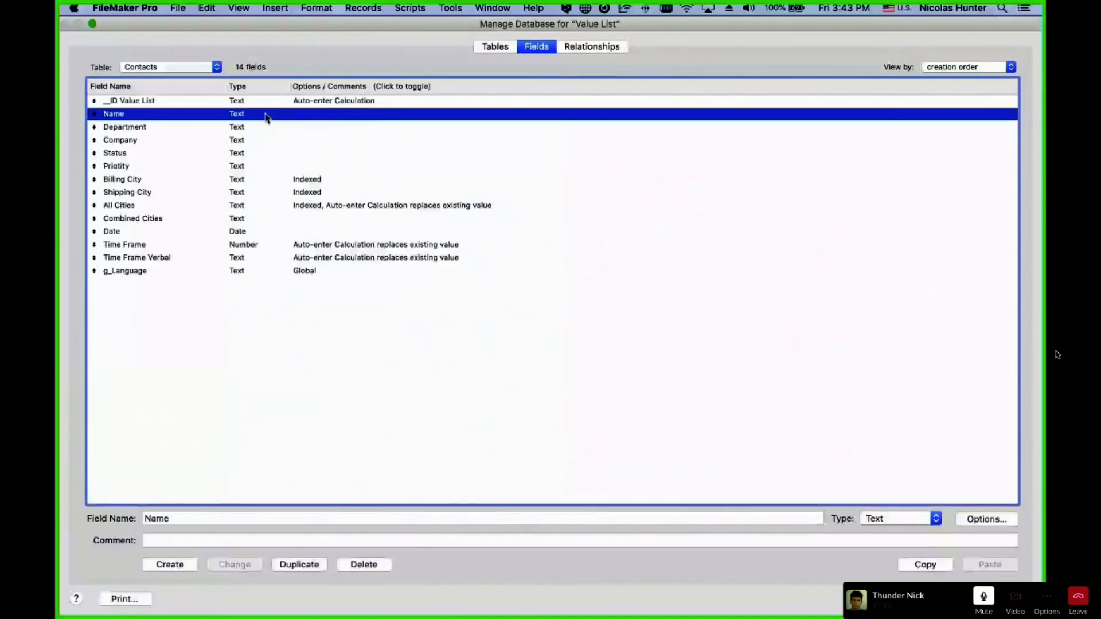
{"action": "left_click", "coordinate": [268, 140]}
{"action": "left_click", "coordinate": [270, 114]}
{"action": "left_click", "coordinate": [270, 127]}
{"action": "left_click", "coordinate": [269, 140]}
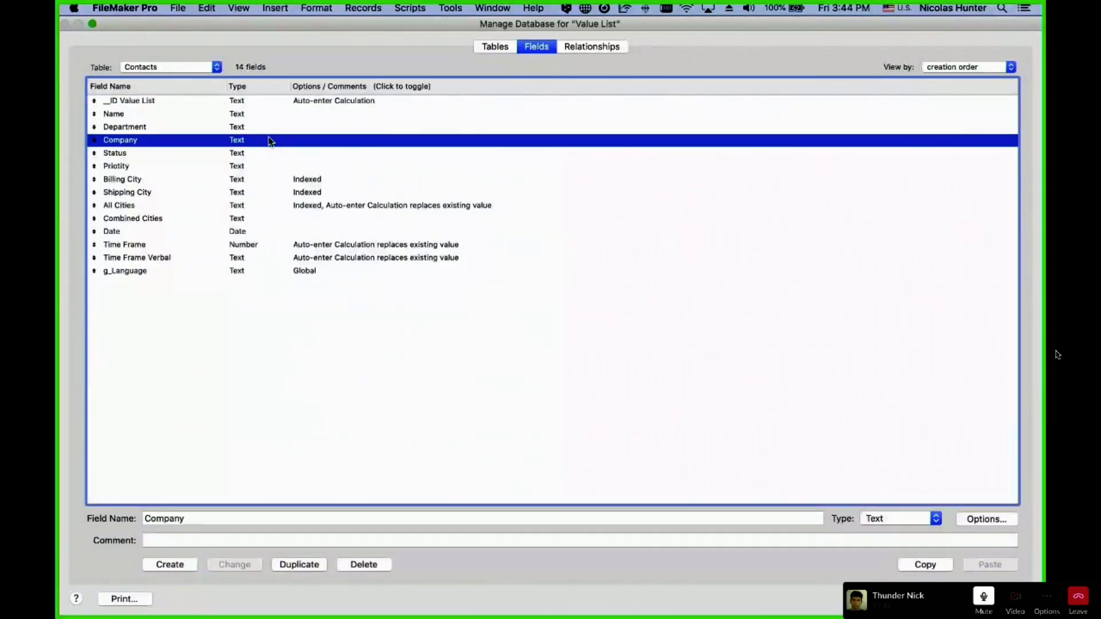
{"action": "left_click", "coordinate": [263, 113]}
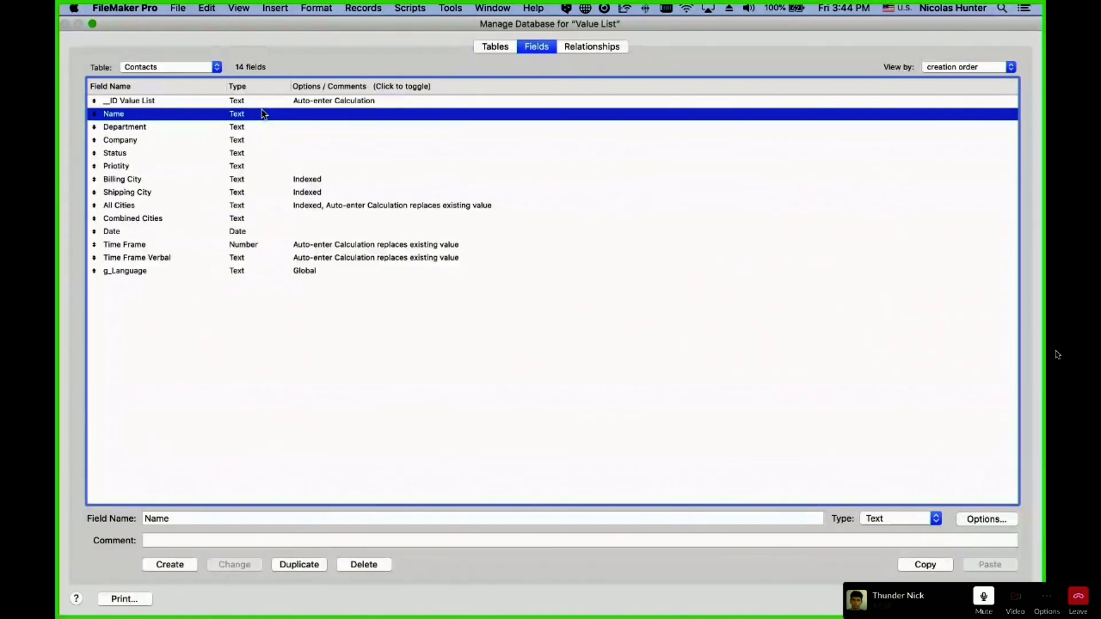
{"action": "double_click", "coordinate": [261, 114]}
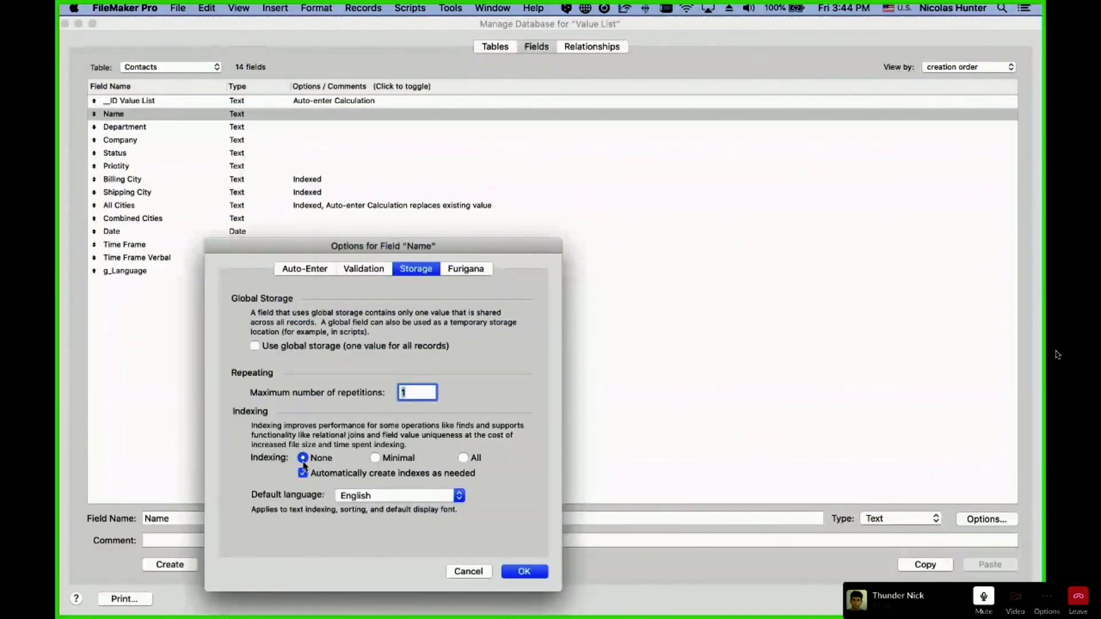
{"action": "left_click", "coordinate": [472, 569]}
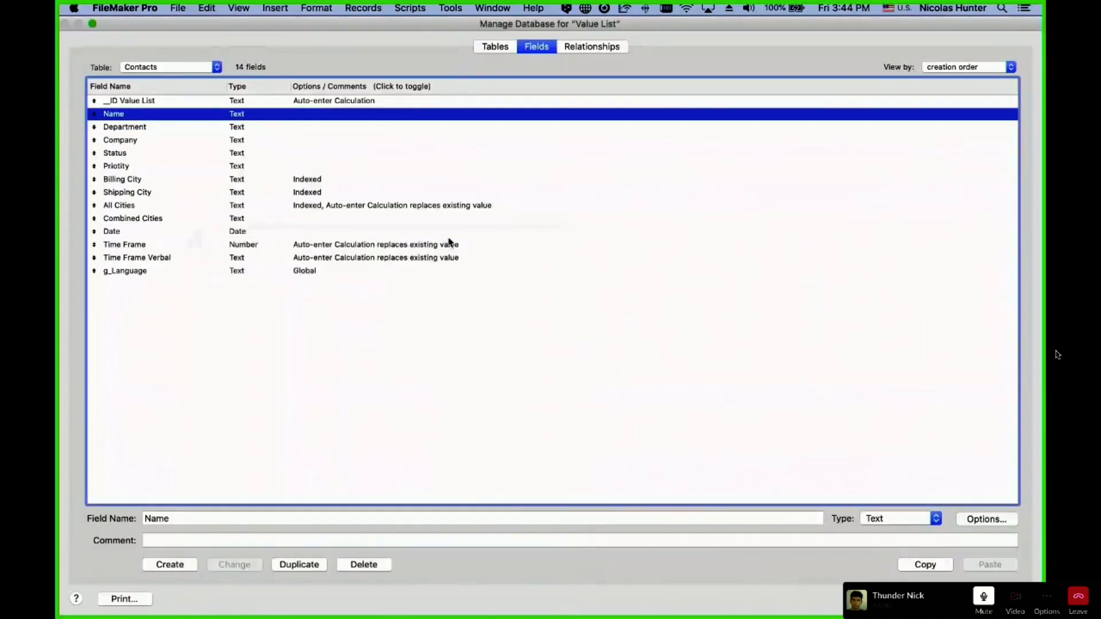
Examine the indexing options of the Billing City and __ID Value List fields without changing them
{"action": "left_click", "coordinate": [448, 234]}
{"action": "left_click", "coordinate": [319, 180]}
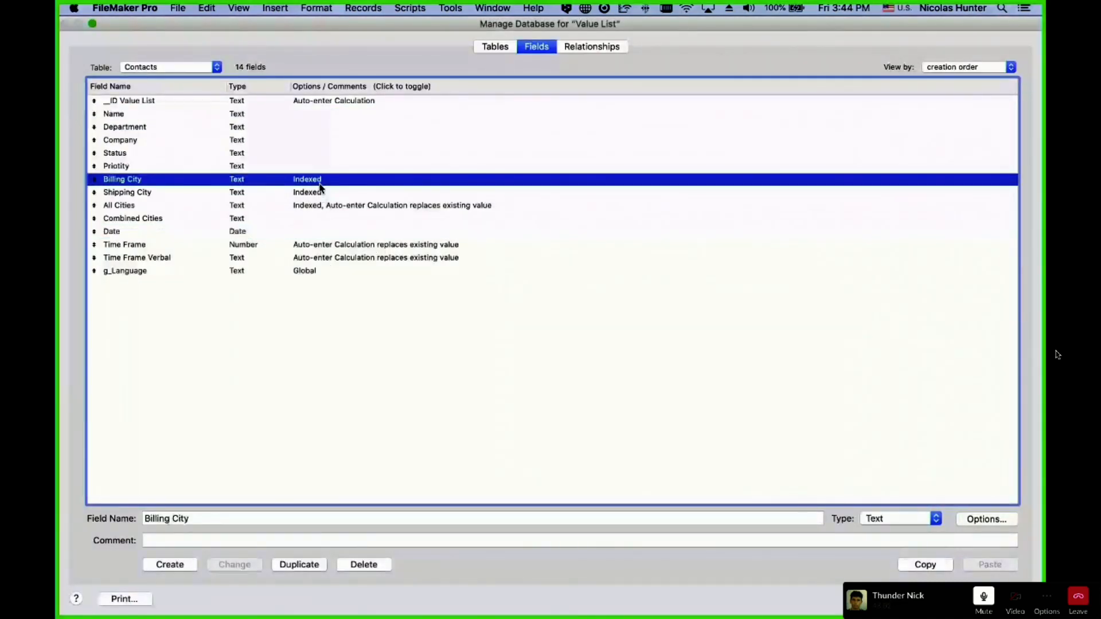
{"action": "double_click", "coordinate": [319, 181]}
{"action": "left_click", "coordinate": [472, 571]}
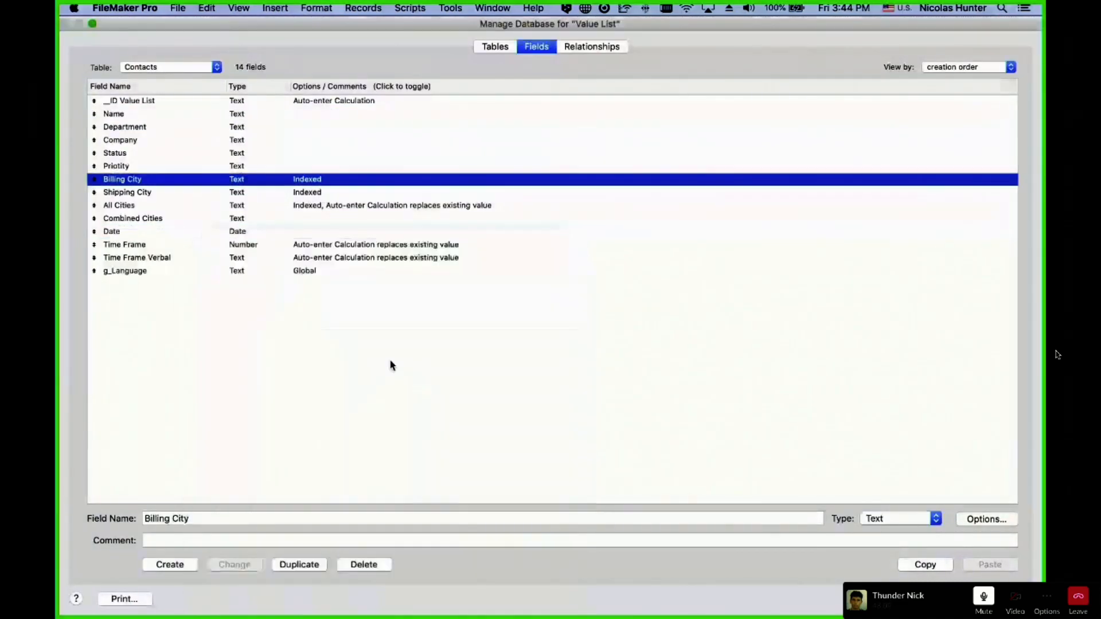
{"action": "left_click", "coordinate": [322, 101]}
{"action": "double_click", "coordinate": [322, 101]}
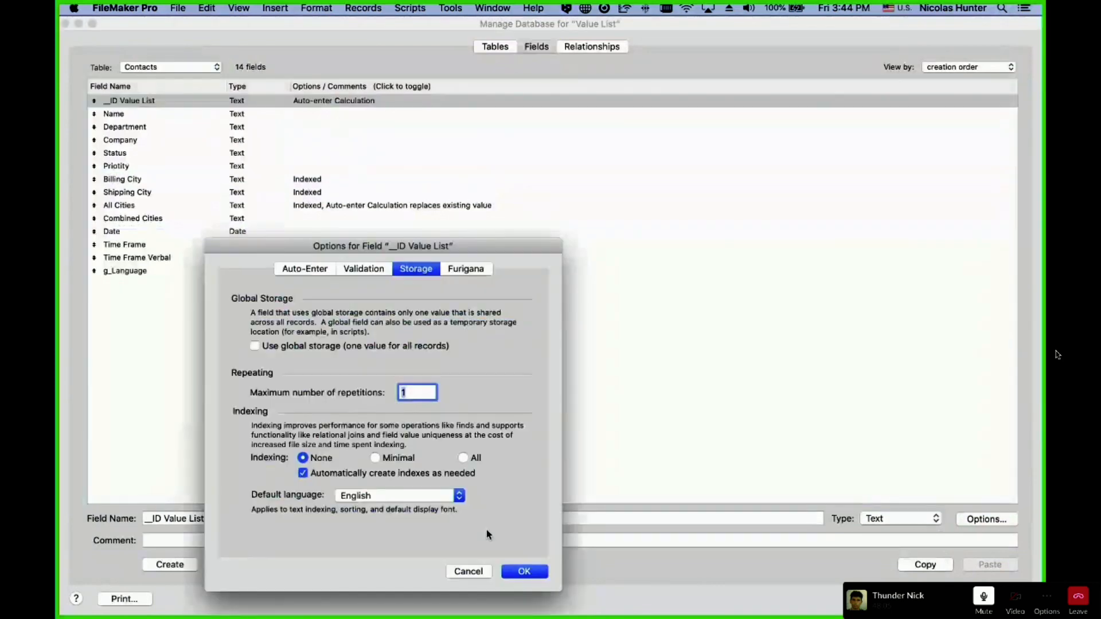
{"action": "left_click", "coordinate": [468, 571]}
{"action": "left_click", "coordinate": [521, 400]}
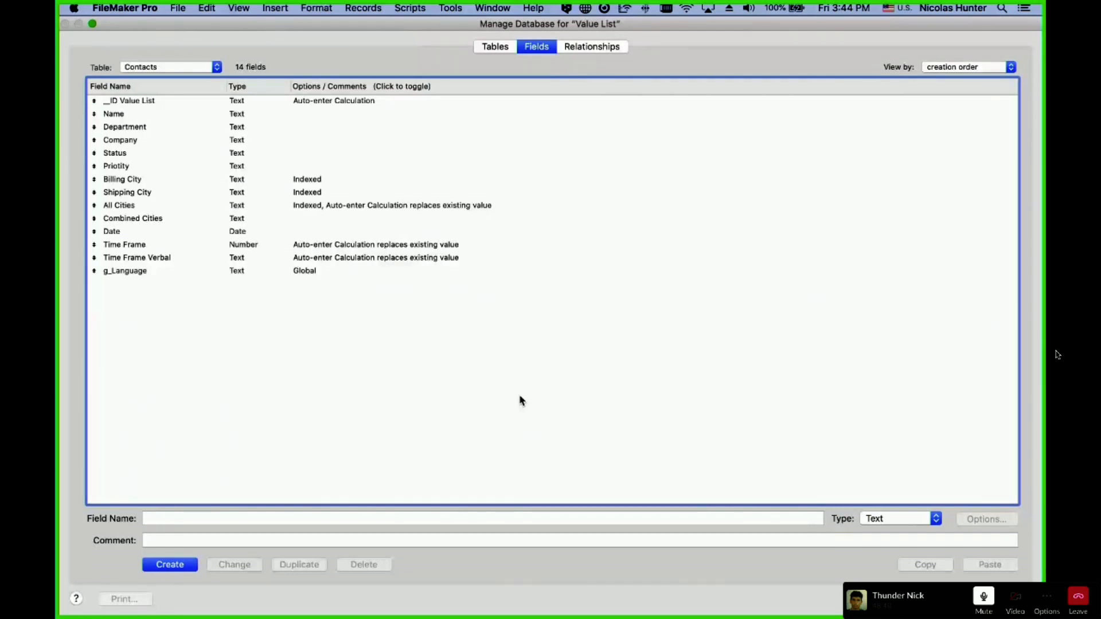
Try turning off automatic index creation for __ID Value List without saving it, and review Billing City's indexing options before closing the database definitions
{"action": "double_click", "coordinate": [337, 108]}
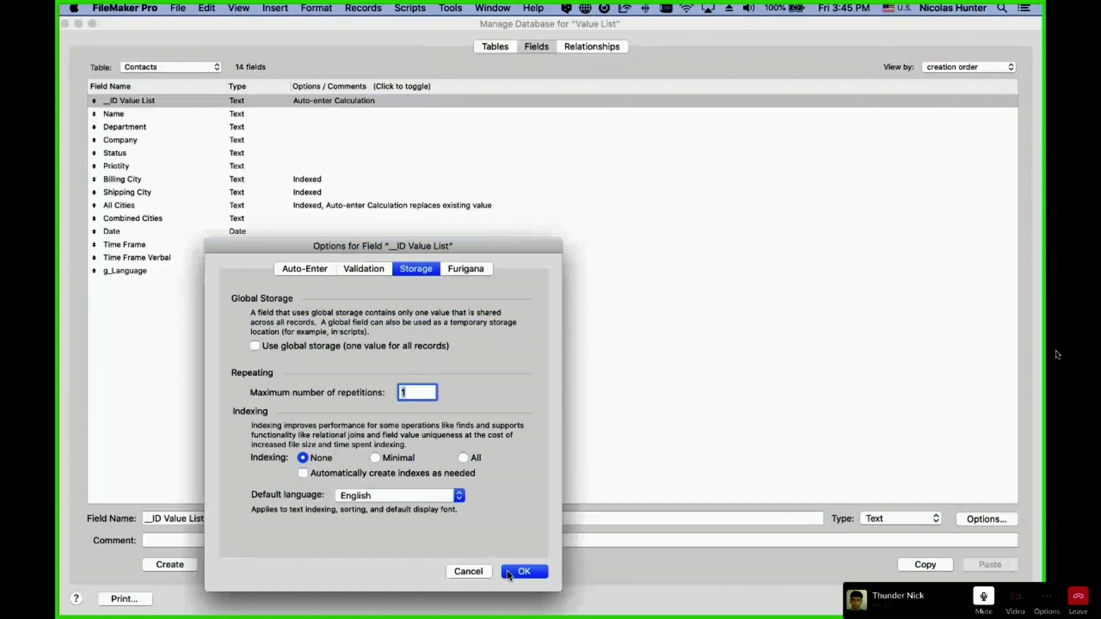
{"action": "left_click", "coordinate": [463, 570]}
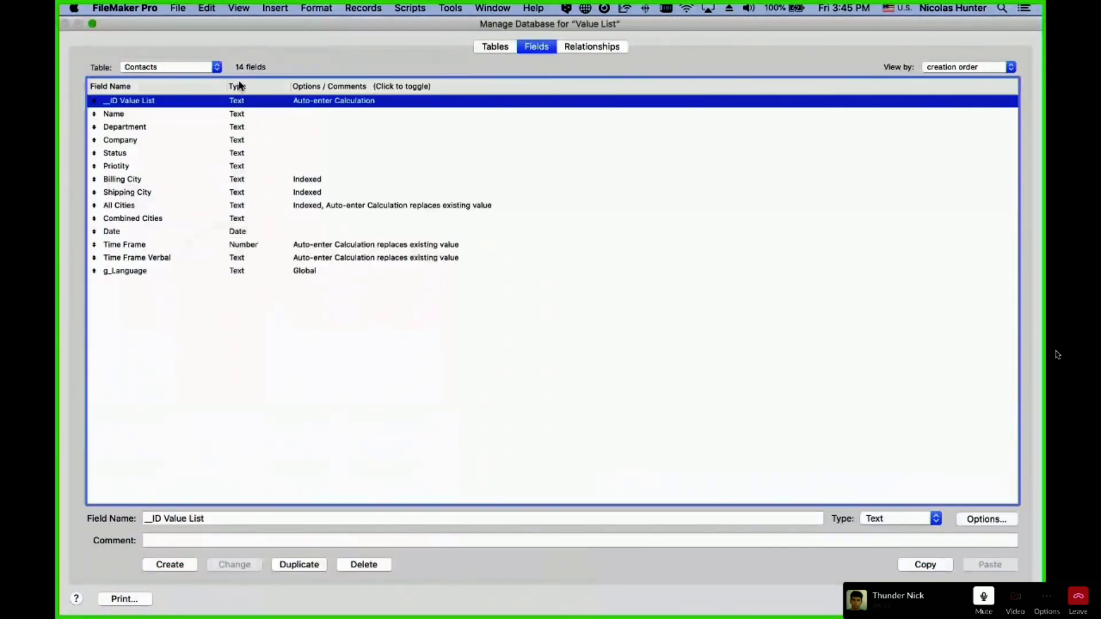
{"action": "left_click", "coordinate": [294, 182]}
{"action": "double_click", "coordinate": [294, 183]}
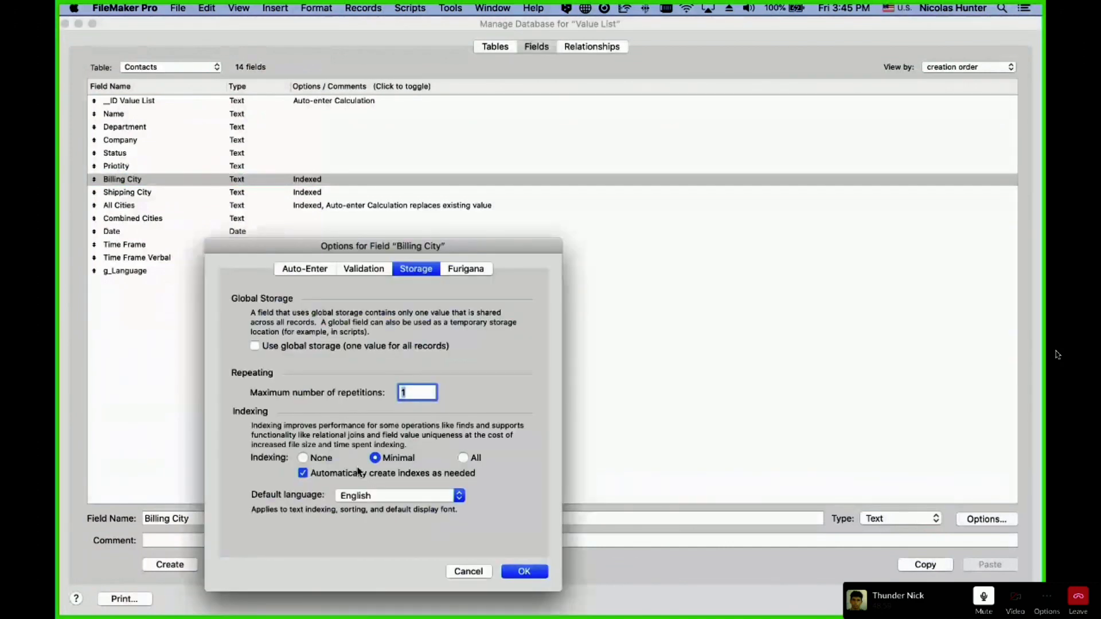
{"action": "left_click", "coordinate": [465, 571]}
{"action": "left_click", "coordinate": [473, 296]}
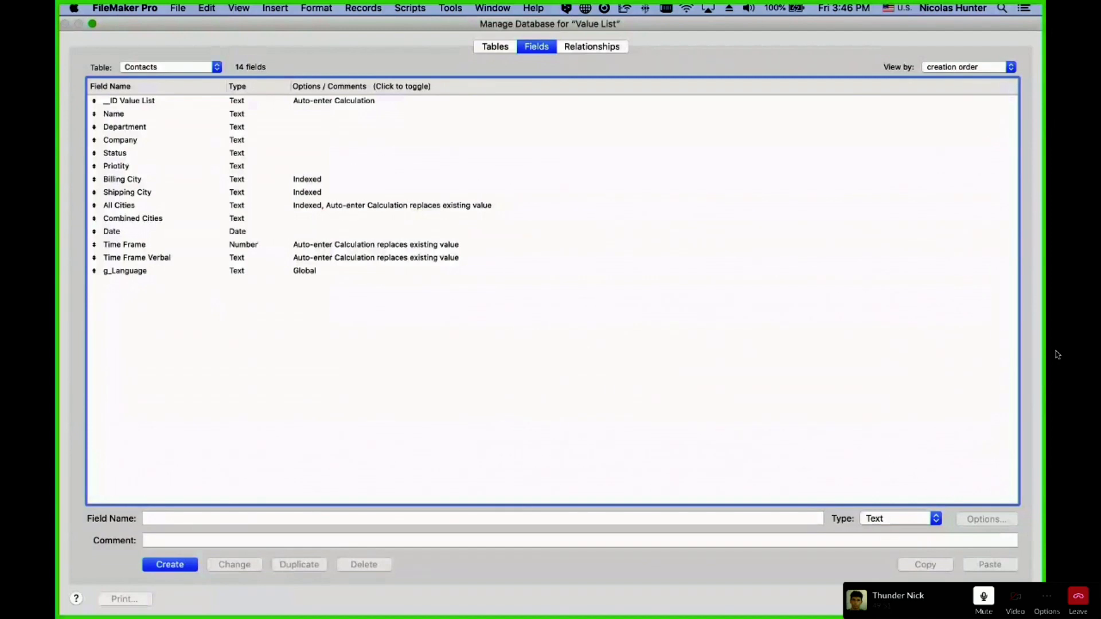
{"action": "key", "text": "Return"}
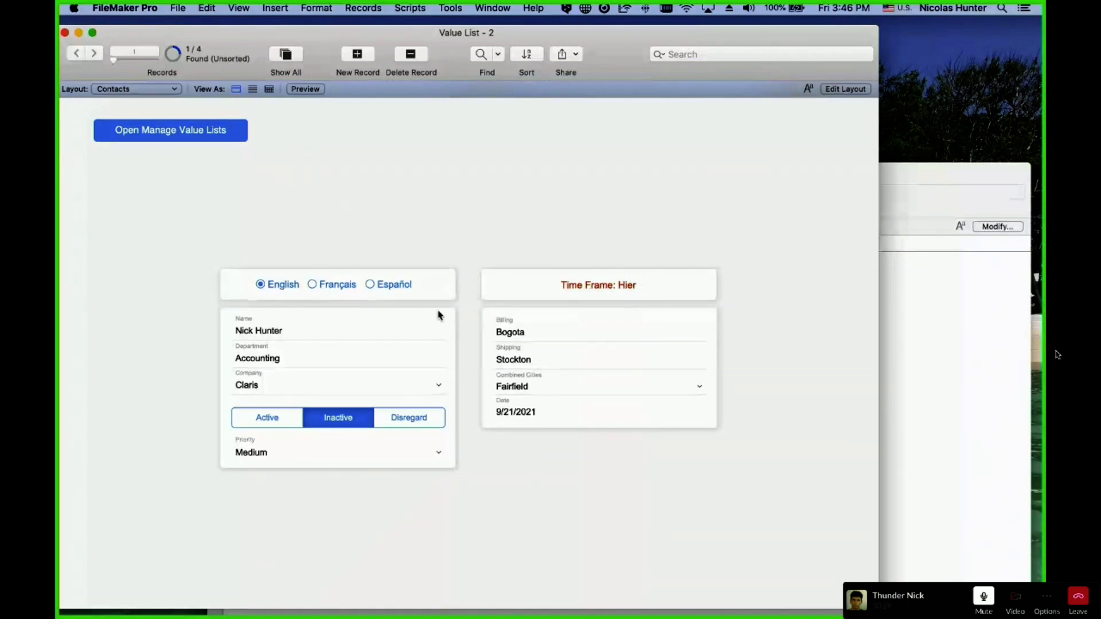
Switch the contact layout's language to English and on to Français to demonstrate the translated Time Frame
{"action": "left_click", "coordinate": [280, 290]}
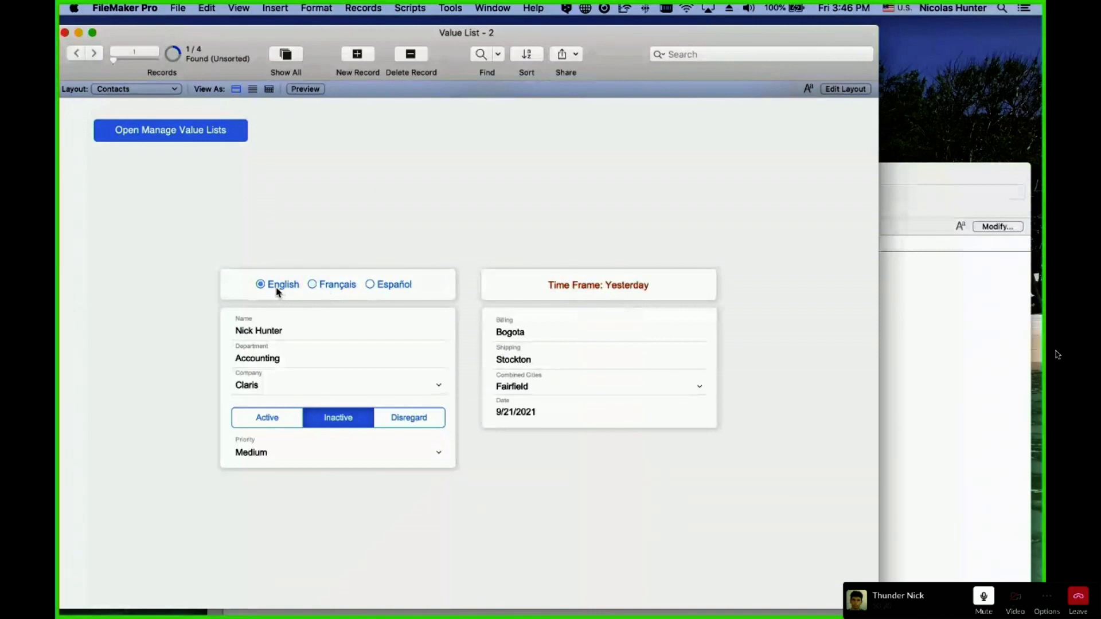
{"action": "left_click", "coordinate": [320, 289]}
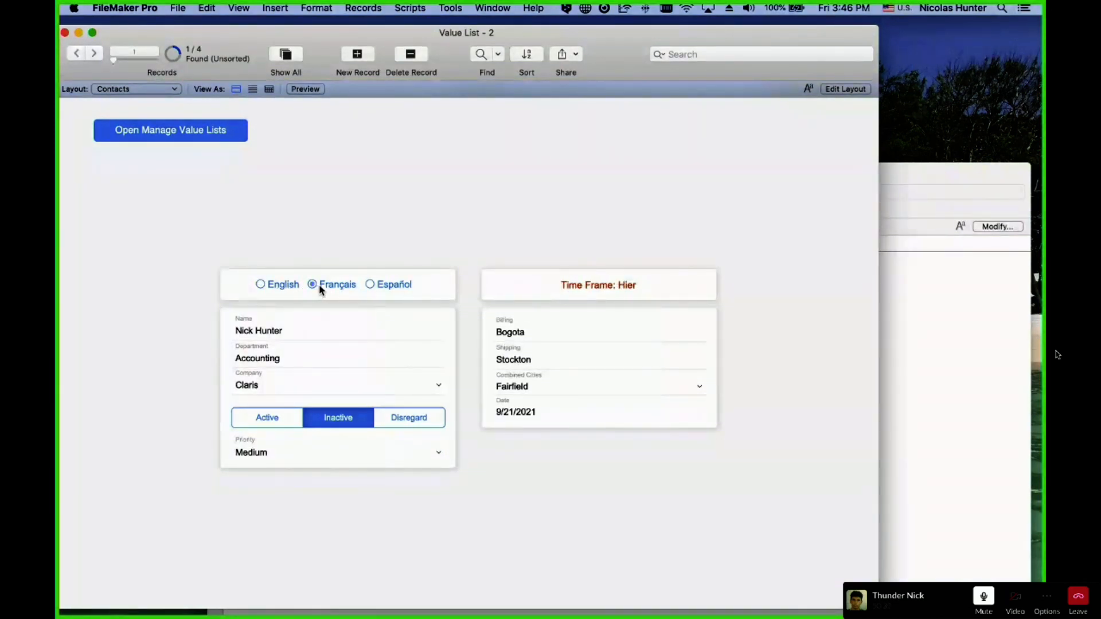
Switch the contact layout's language repeatedly between Español, English and Français to compare the Time Frame wording
{"action": "left_click", "coordinate": [370, 287]}
{"action": "left_click", "coordinate": [262, 285]}
{"action": "left_click", "coordinate": [333, 290]}
{"action": "left_click", "coordinate": [370, 287]}
{"action": "left_click", "coordinate": [323, 285]}
{"action": "left_click", "coordinate": [399, 288]}
Set the contact's Date to 9/24/2021 and switch the language to Français and back to English
{"action": "left_click", "coordinate": [546, 413]}
{"action": "left_click", "coordinate": [594, 490]}
{"action": "left_click", "coordinate": [331, 289]}
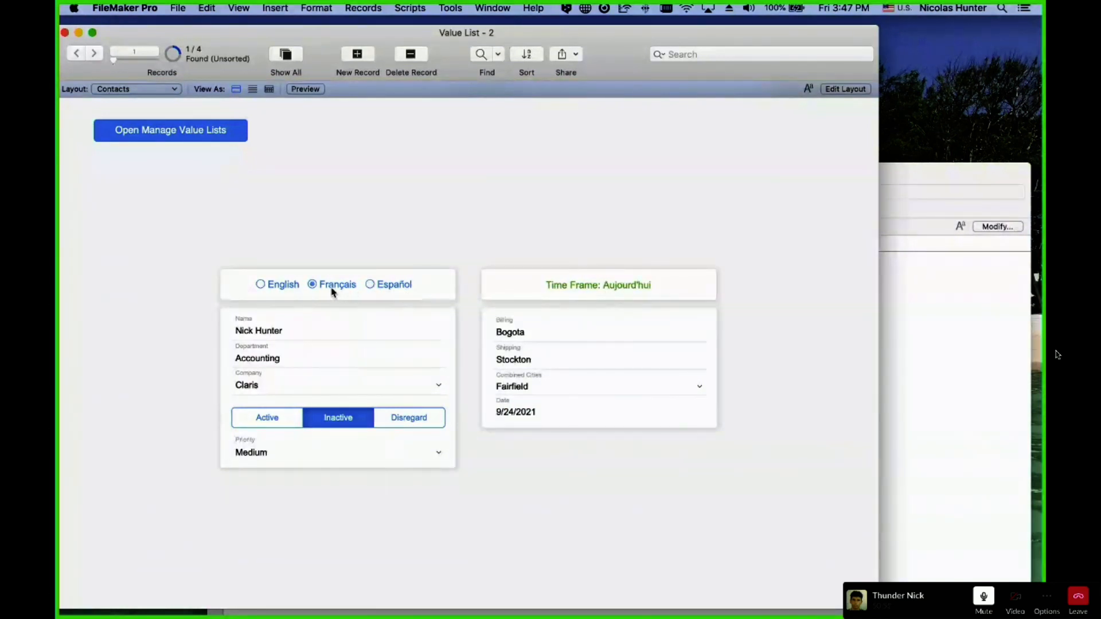
{"action": "left_click", "coordinate": [274, 289]}
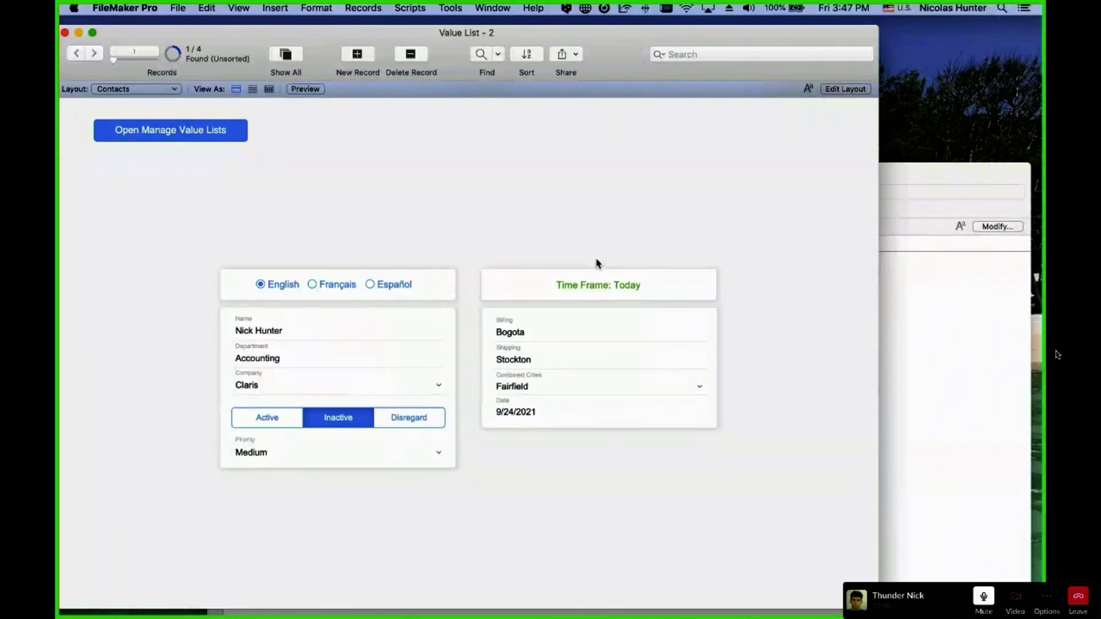
Open the value list definitions, highlight the English, Français and Español Time Frame lists for review, and close them
{"action": "left_click", "coordinate": [178, 8]}
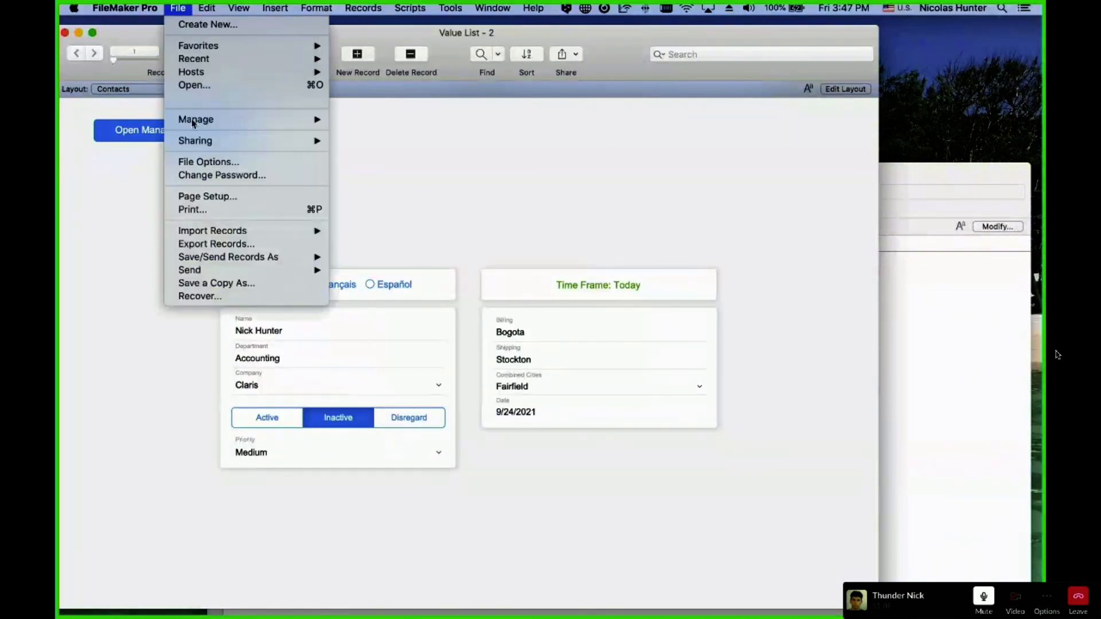
{"action": "mouse_move", "coordinate": [196, 120]}
{"action": "left_click", "coordinate": [379, 145]}
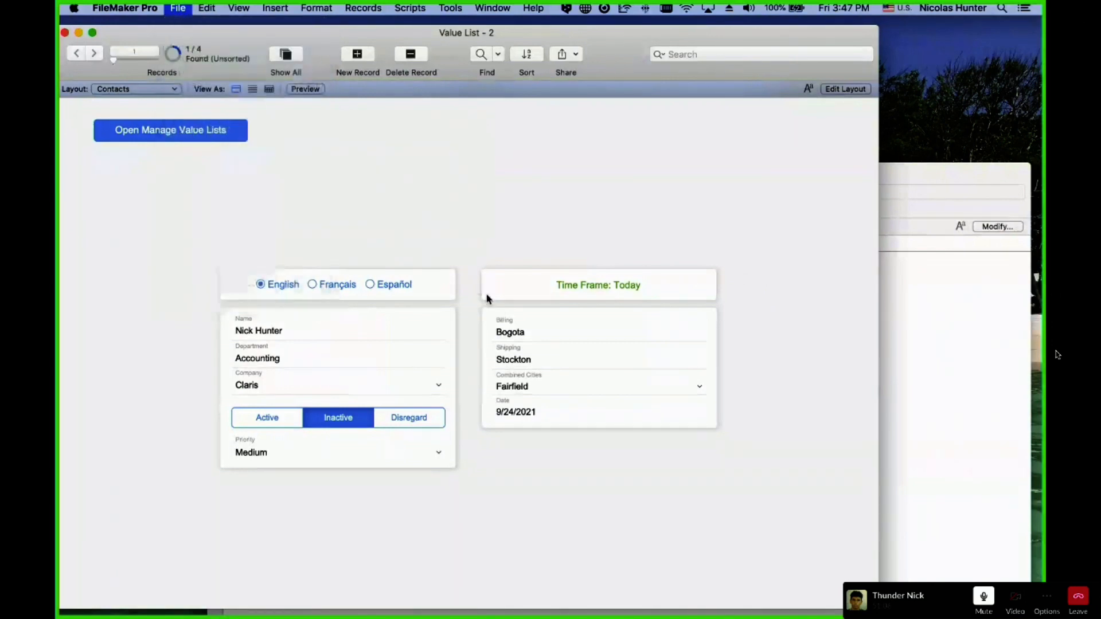
{"action": "left_click_drag", "start_coordinate": [544, 344], "coordinate": [548, 371]}
{"action": "left_click_drag", "start_coordinate": [496, 167], "coordinate": [197, 49]}
{"action": "left_click", "coordinate": [185, 58]}
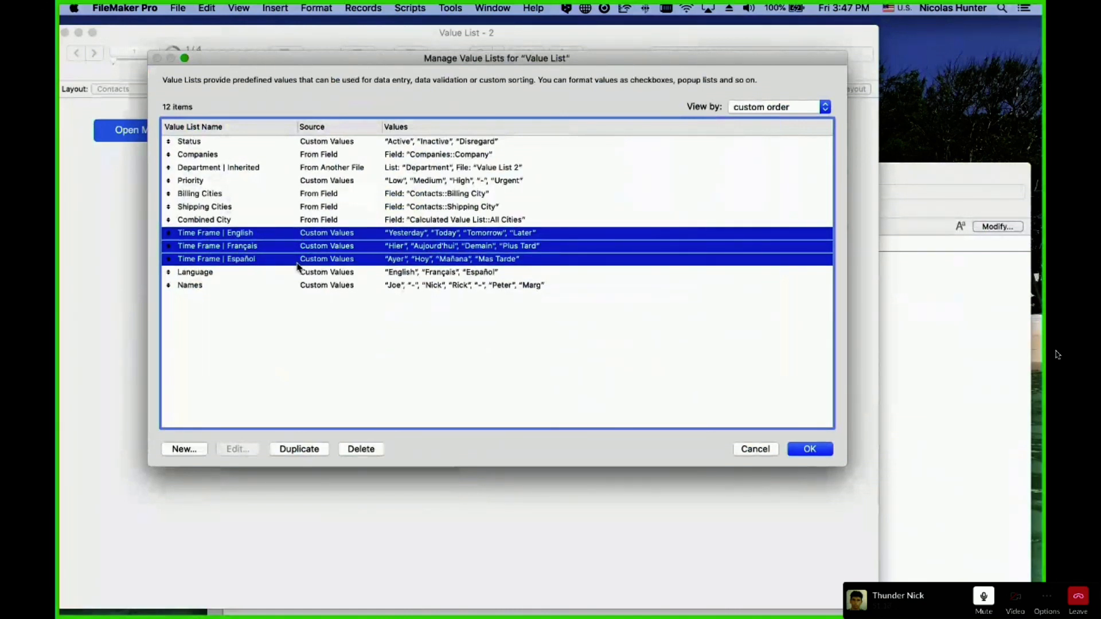
{"action": "key", "text": "Return"}
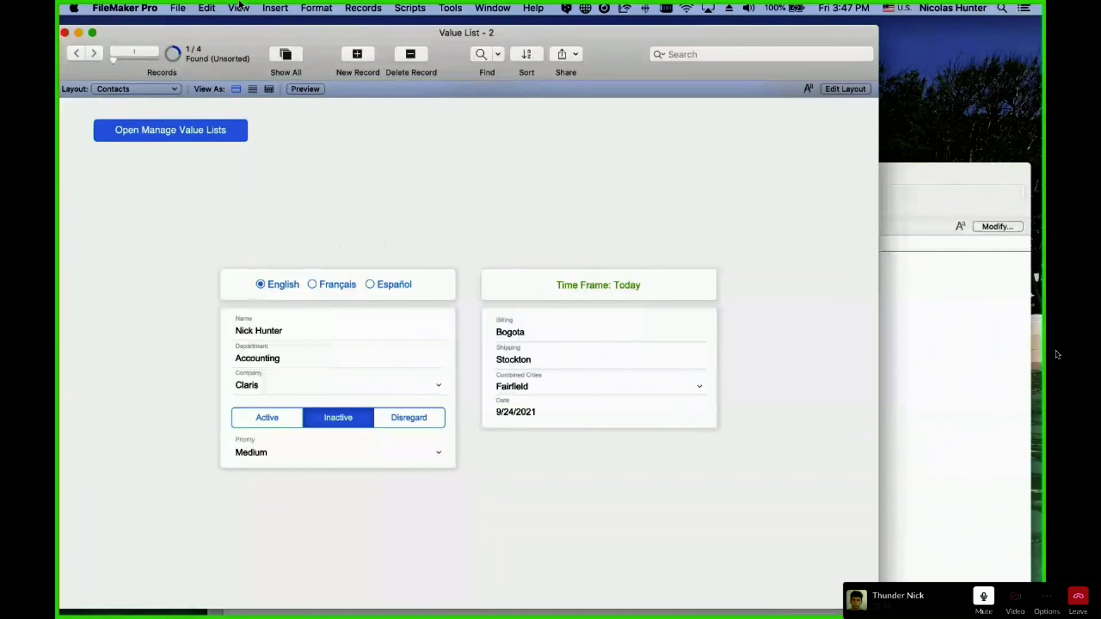
Change the first two custom values of the Time Frame | English value list to Past and Due, and save the definitions
{"action": "left_click", "coordinate": [179, 8]}
{"action": "mouse_move", "coordinate": [215, 122]}
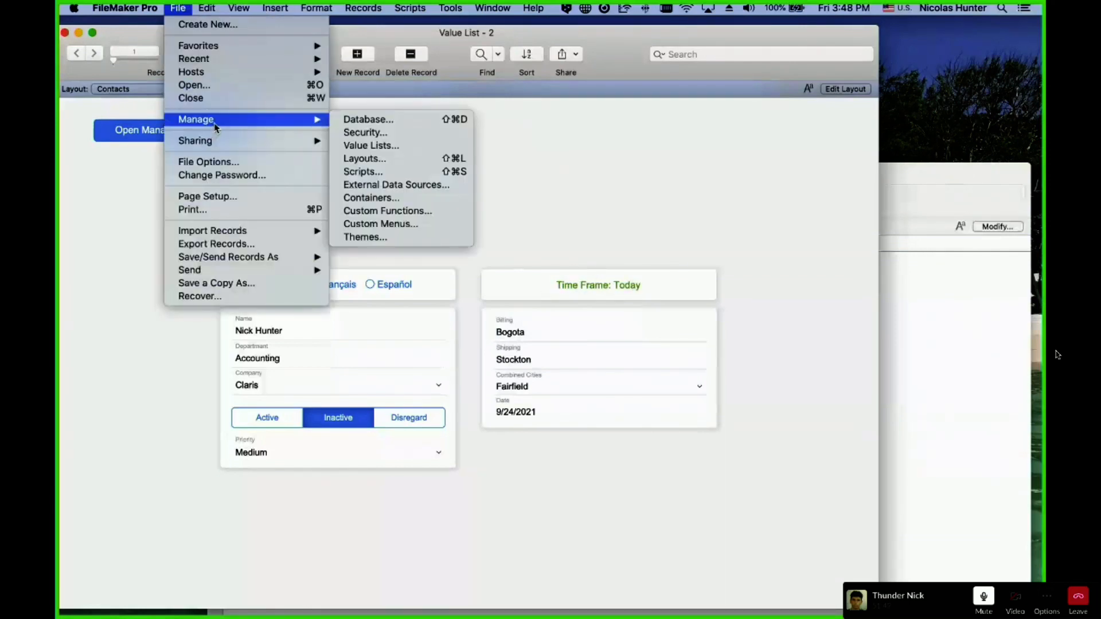
{"action": "left_click", "coordinate": [411, 148]}
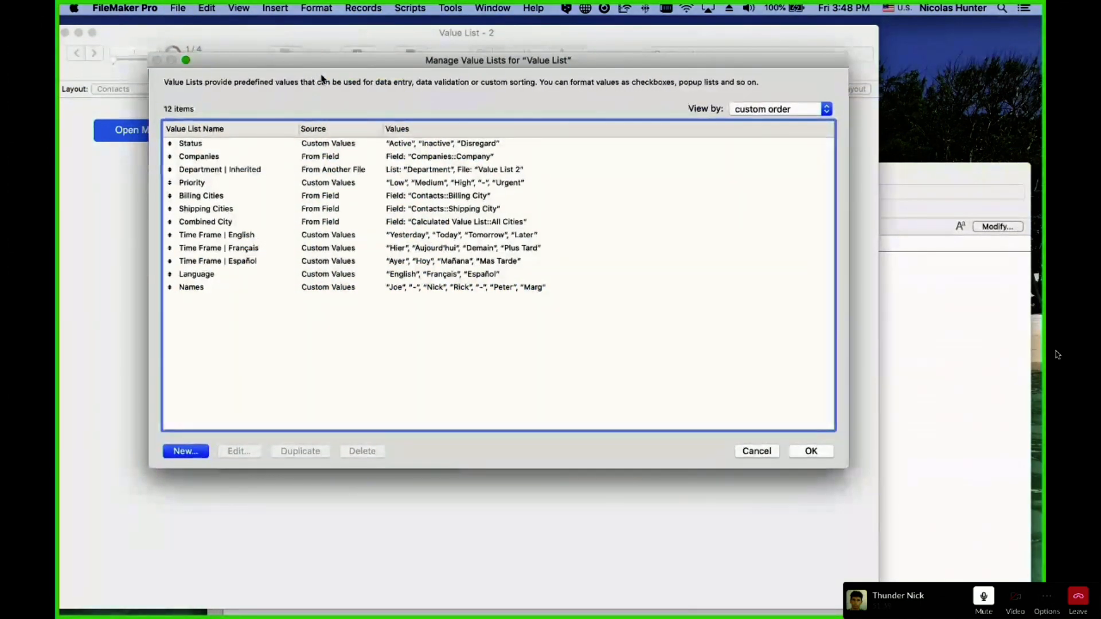
{"action": "left_click_drag", "start_coordinate": [322, 79], "coordinate": [389, 336]}
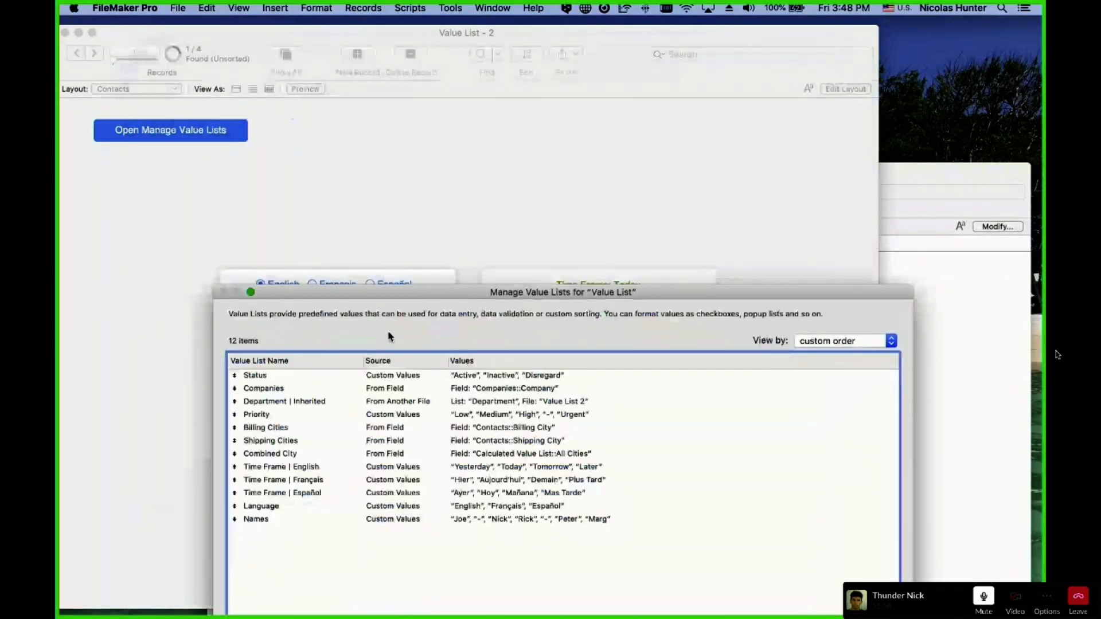
{"action": "double_click", "coordinate": [281, 467]}
{"action": "double_click", "coordinate": [435, 320]}
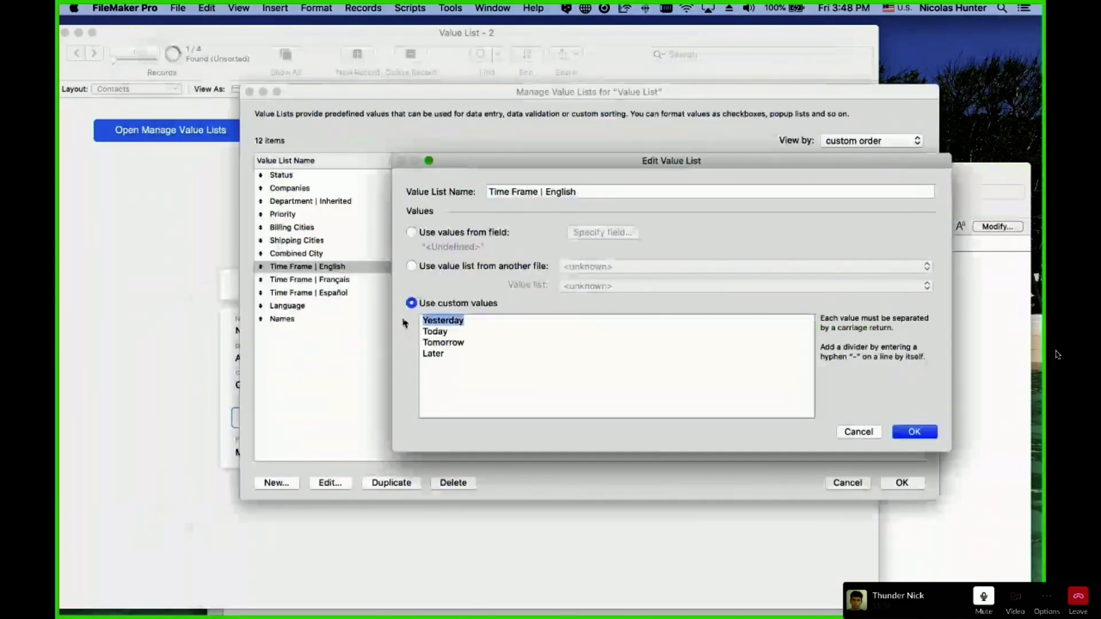
{"action": "type", "text": "Past"}
{"action": "double_click", "coordinate": [434, 331]}
{"action": "type", "text": "Due"}
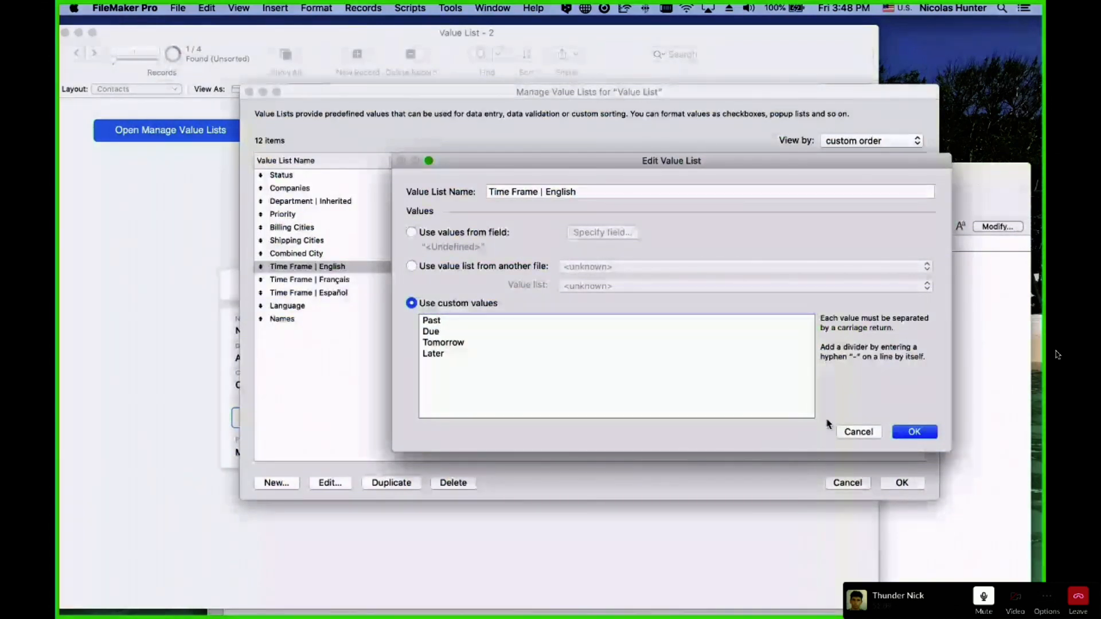
{"action": "left_click", "coordinate": [914, 432]}
{"action": "left_click", "coordinate": [902, 483]}
Test the edited list by setting the Date to 9/23/2021 and back to 9/24/2021, and toggle the language to Français and back to English
{"action": "left_click", "coordinate": [588, 417]}
{"action": "left_click", "coordinate": [569, 490]}
{"action": "left_click", "coordinate": [565, 415]}
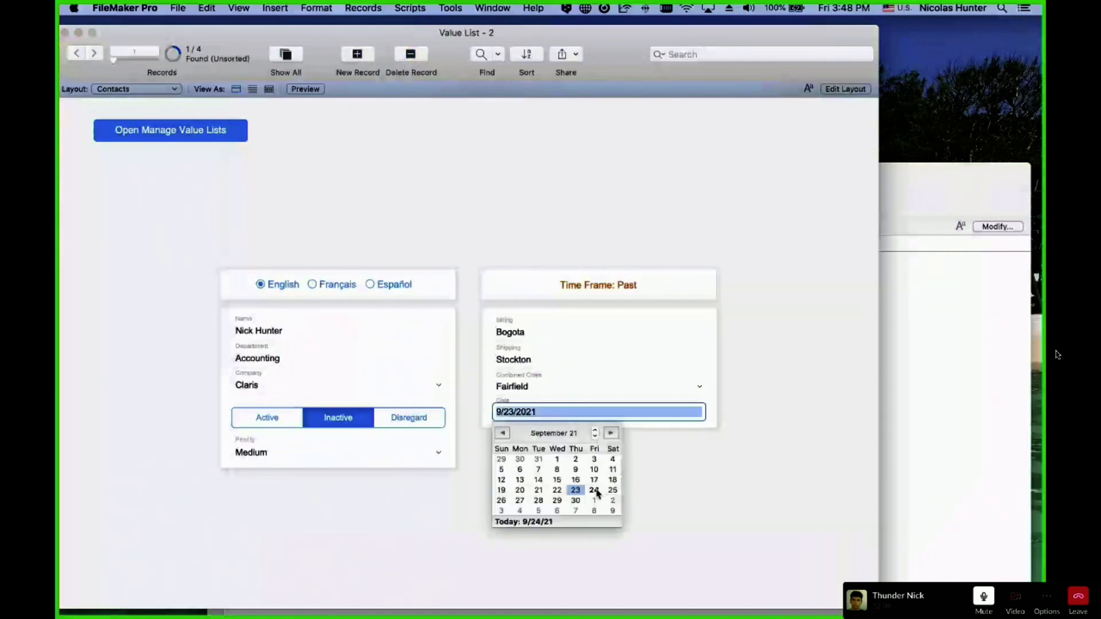
{"action": "left_click", "coordinate": [594, 490]}
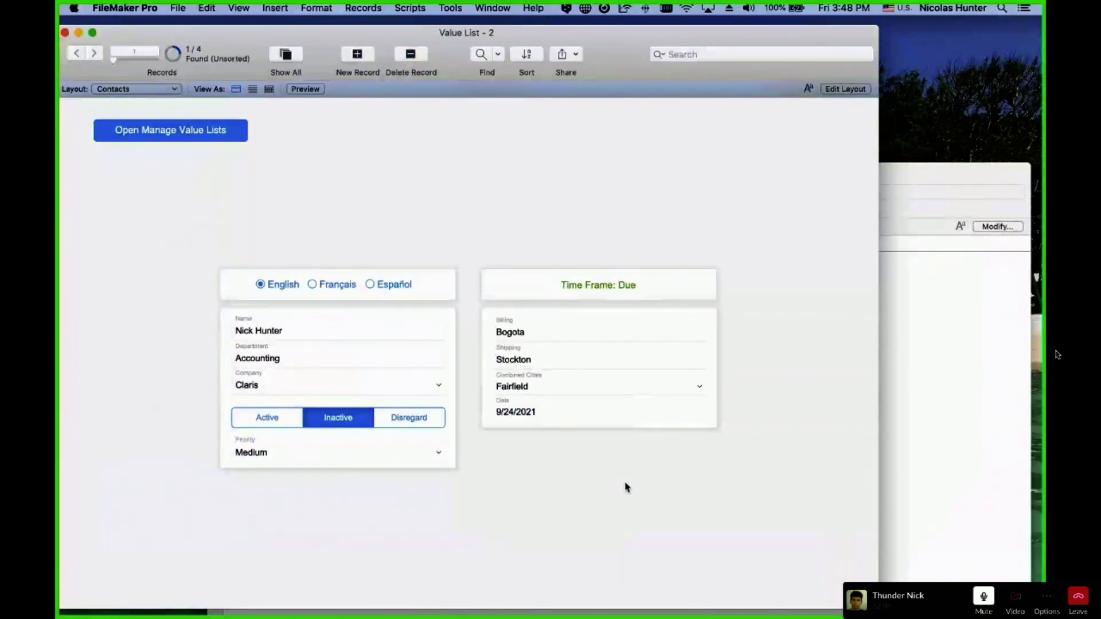
{"action": "left_click", "coordinate": [338, 285]}
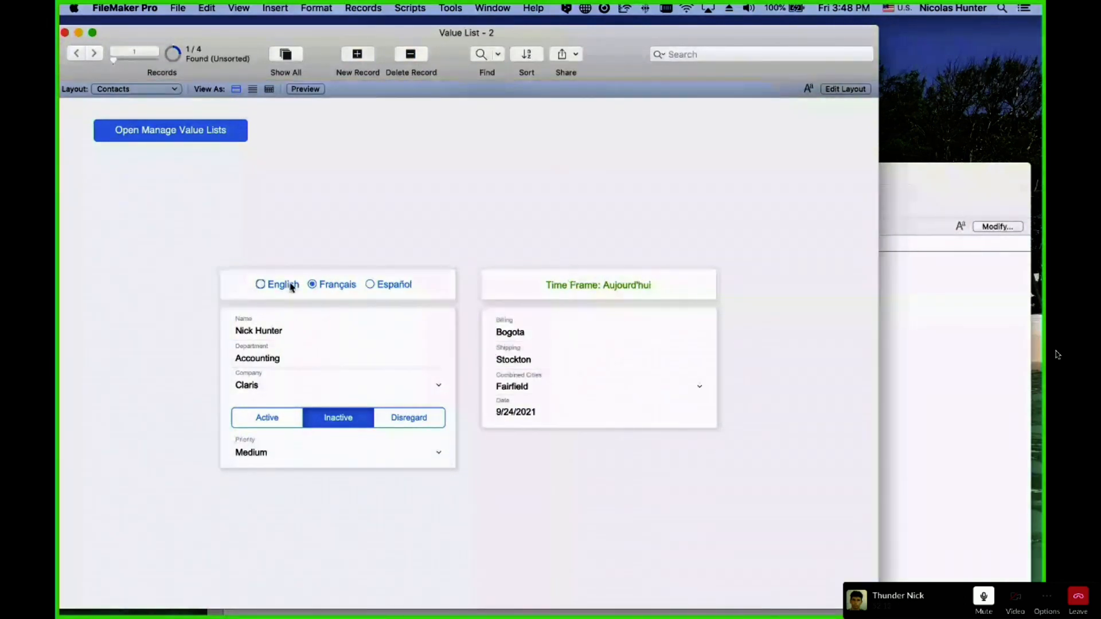
{"action": "left_click", "coordinate": [265, 284]}
Restore the first two values of the Time Frame | English value list to Yesterday and Today, and save the definitions
{"action": "left_click", "coordinate": [178, 7]}
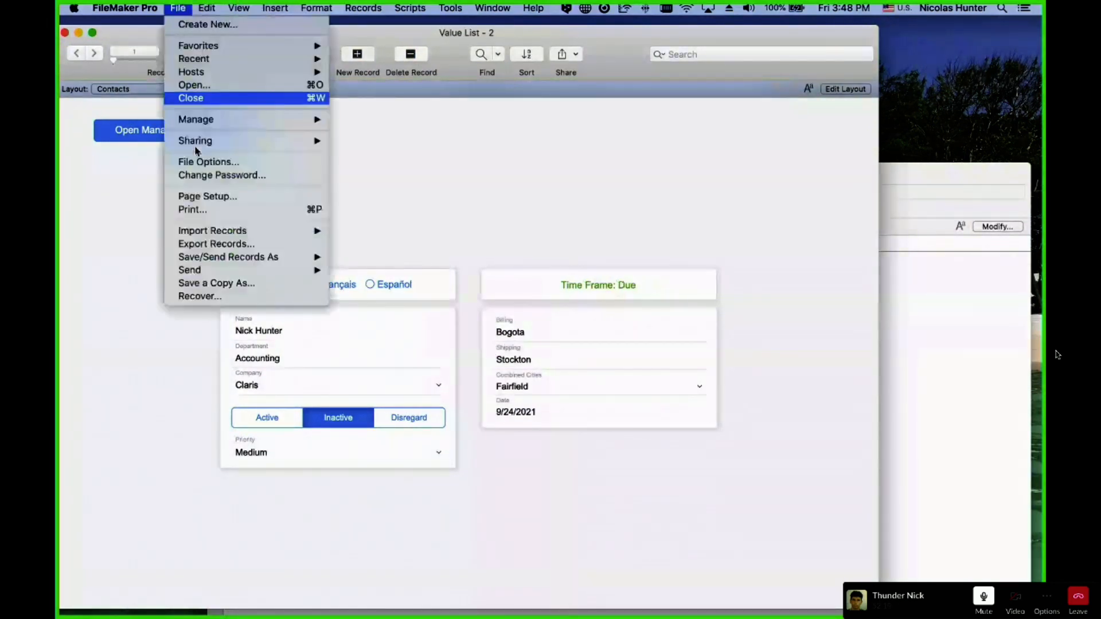
{"action": "mouse_move", "coordinate": [258, 120]}
{"action": "key", "text": "Return"}
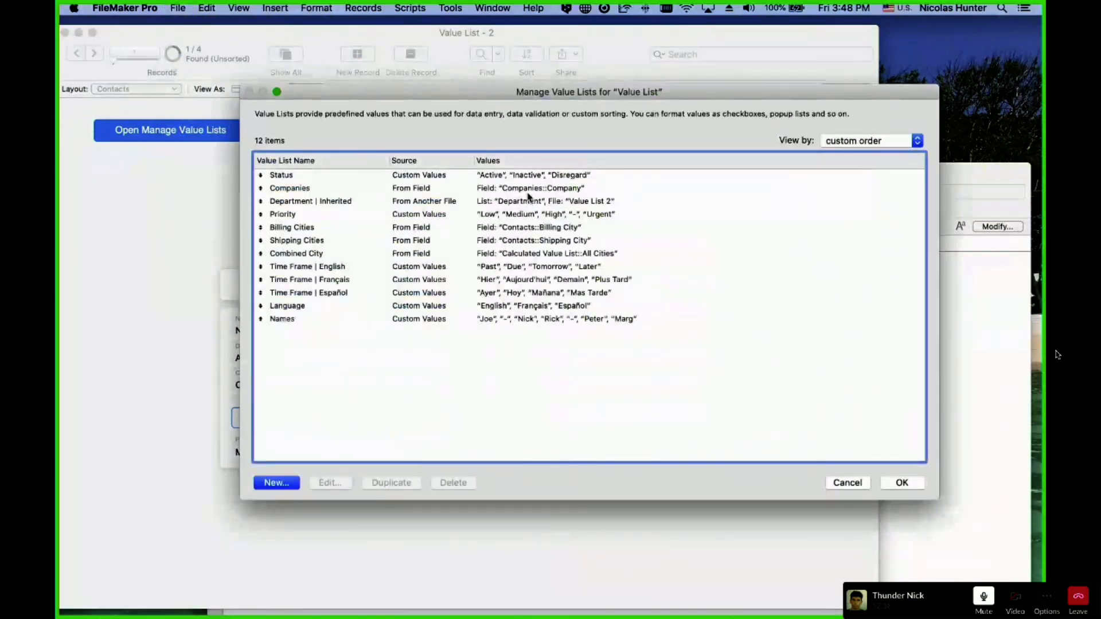
{"action": "left_click", "coordinate": [526, 281]}
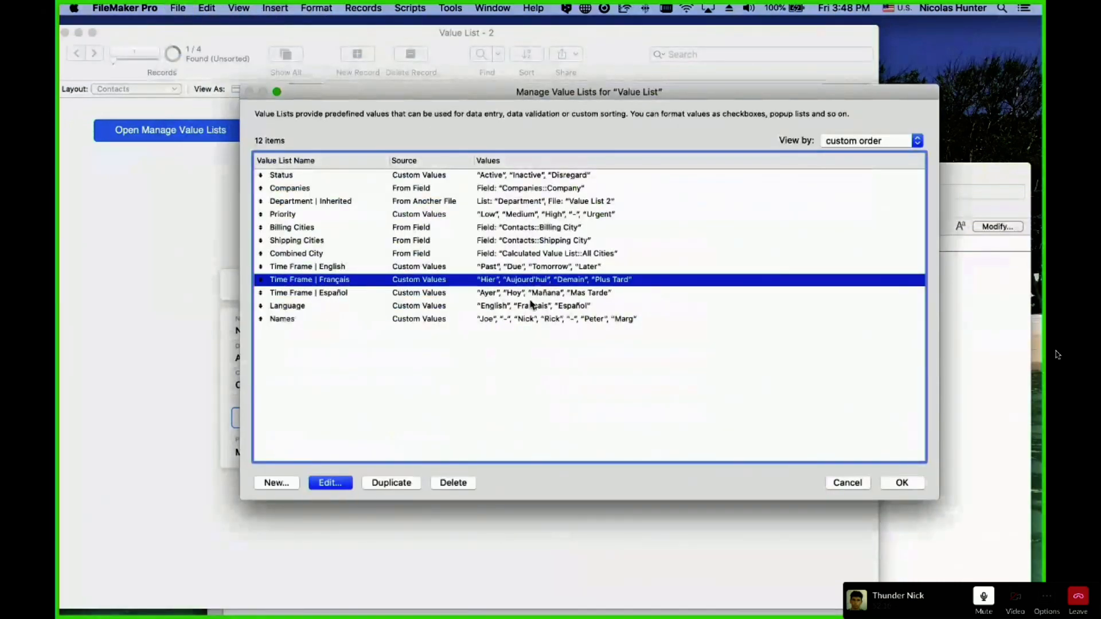
{"action": "left_click", "coordinate": [532, 306]}
{"action": "double_click", "coordinate": [533, 267]}
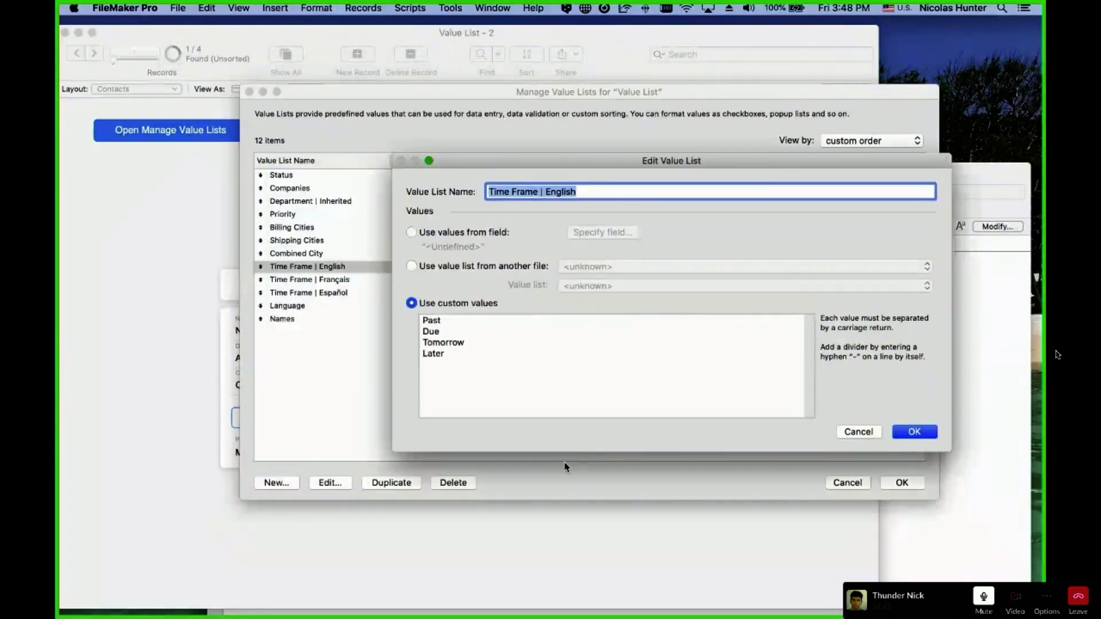
{"action": "double_click", "coordinate": [430, 320]}
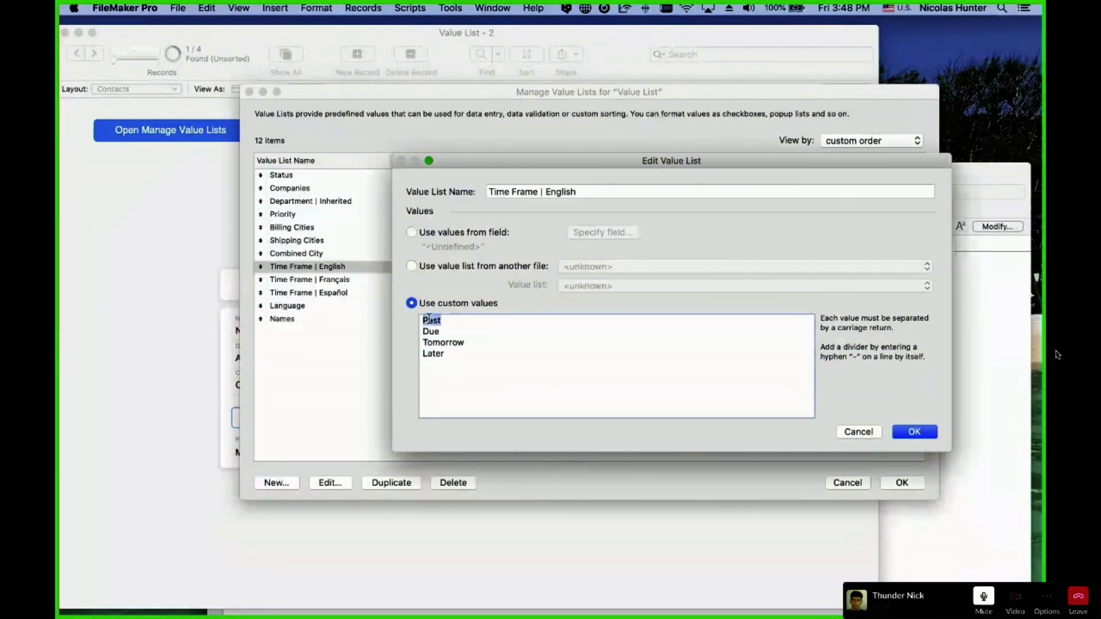
{"action": "type", "text": "Yesterday"}
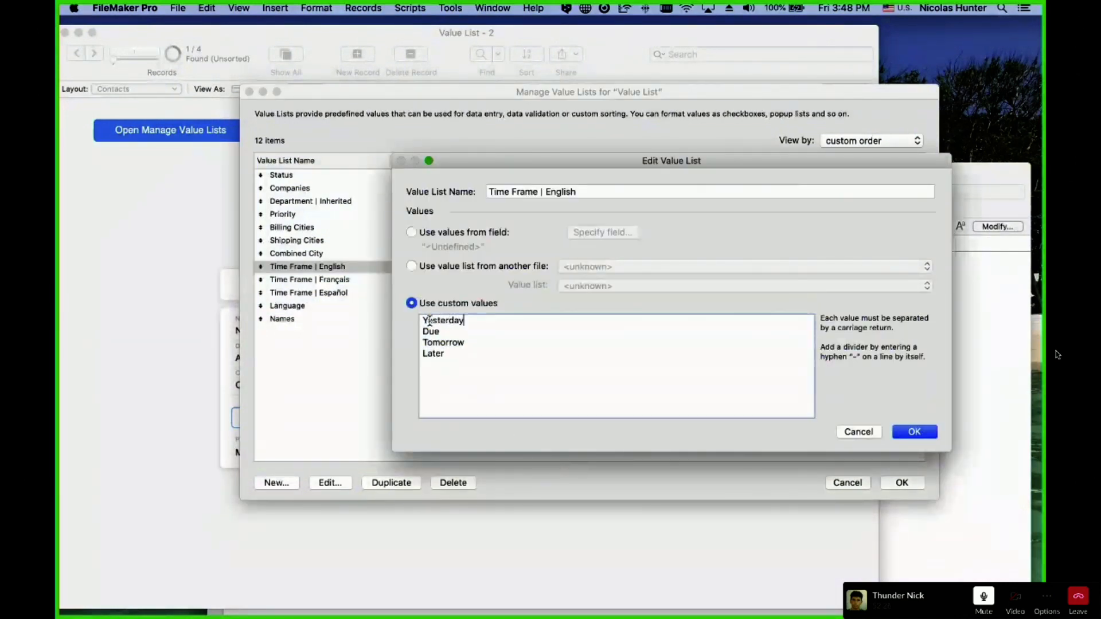
{"action": "double_click", "coordinate": [430, 327]}
{"action": "type", "text": "Today"}
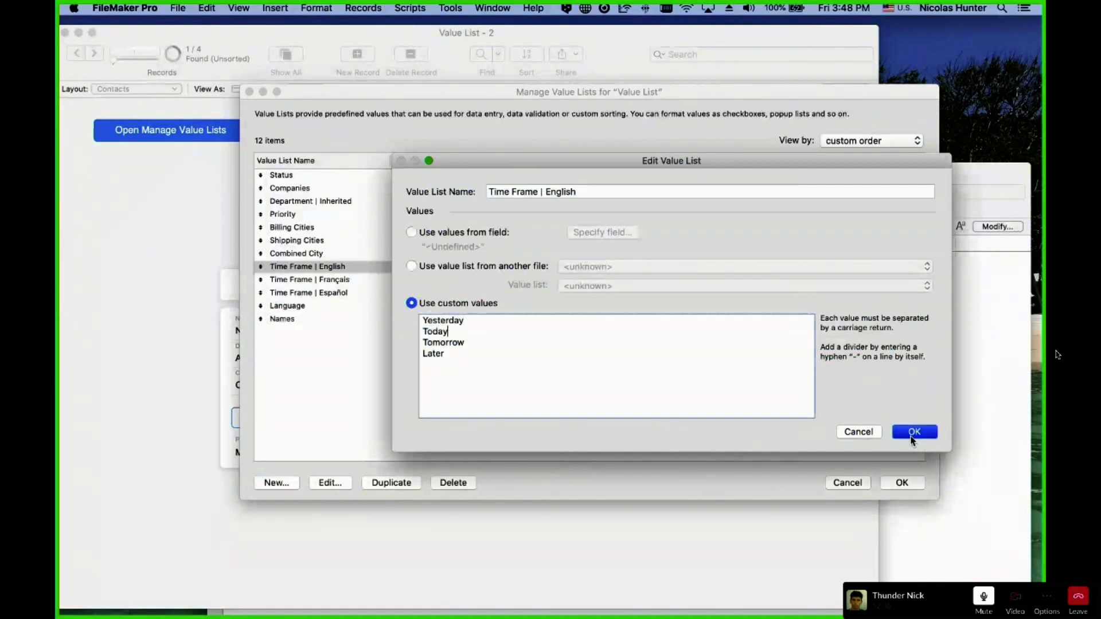
{"action": "left_click", "coordinate": [914, 432]}
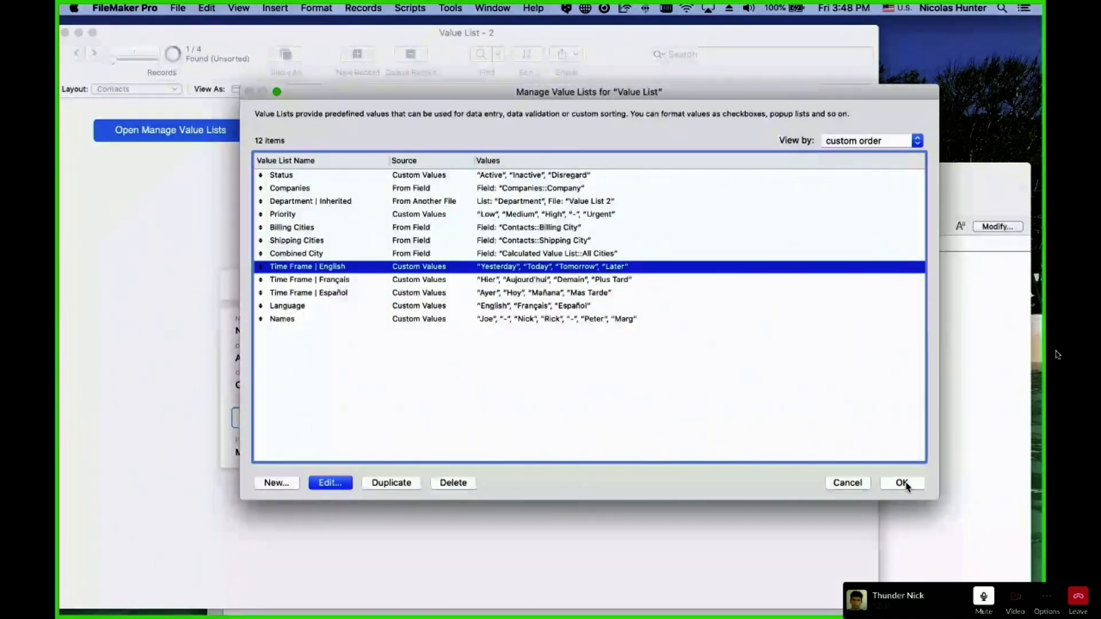
{"action": "left_click", "coordinate": [902, 483]}
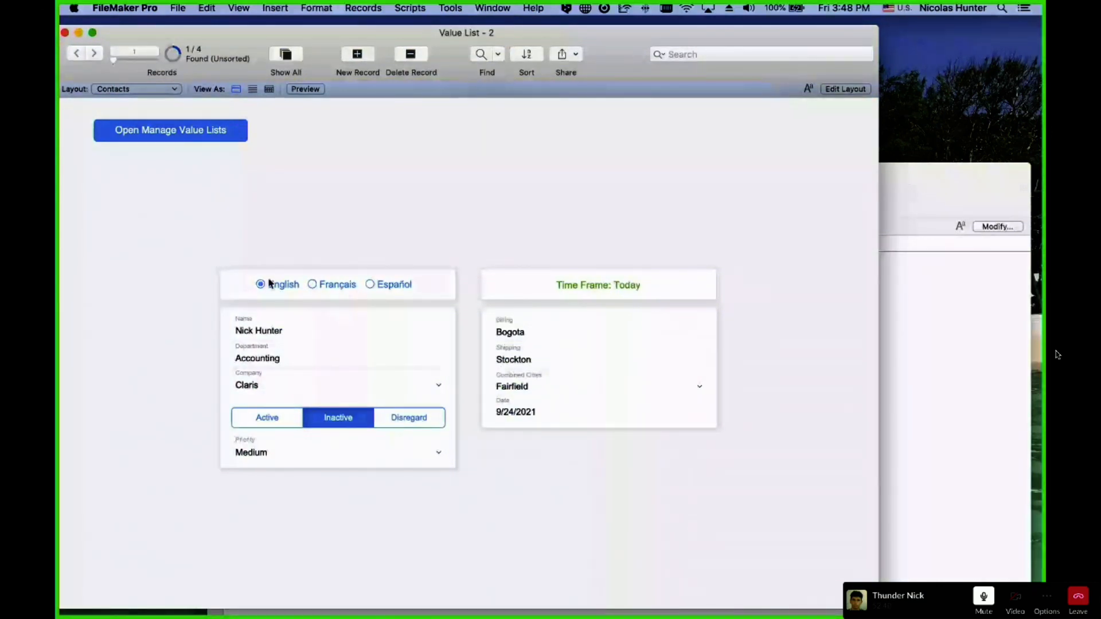
Open the Contacts layout for editing and show field names instead of sample data
{"action": "key", "text": "super+l"}
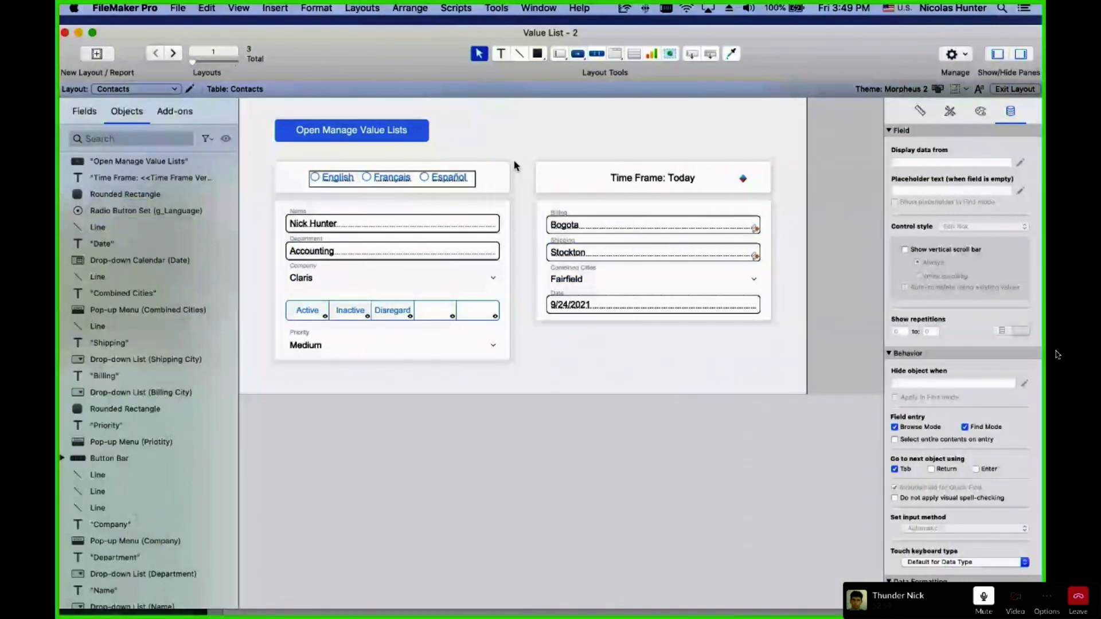
{"action": "left_click", "coordinate": [239, 8]}
{"action": "mouse_move", "coordinate": [283, 192]}
{"action": "left_click", "coordinate": [430, 204]}
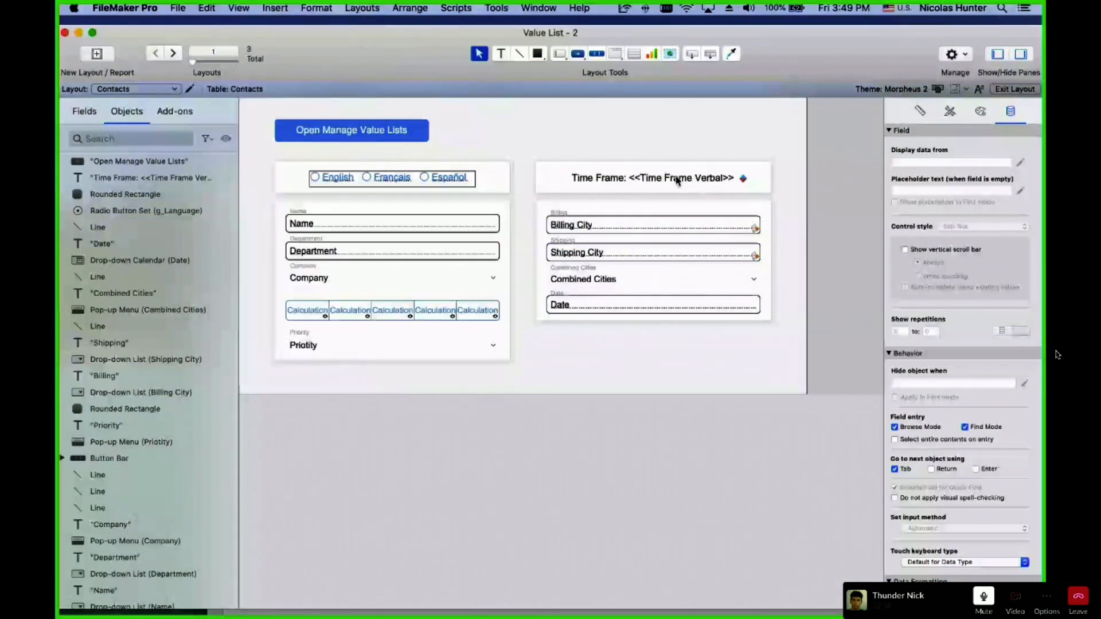
{"action": "scroll", "coordinate": [671, 182], "scroll_direction": "down", "scroll_amount": 1}
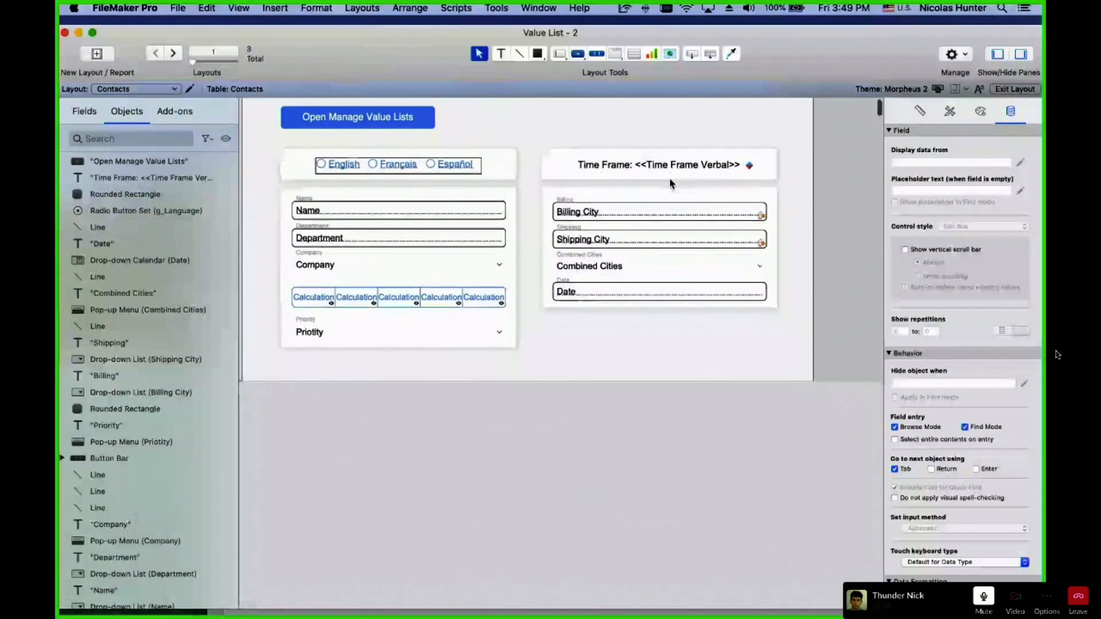
Examine the Time Frame Verbal field in the Contacts table's database definitions, and return to the layout
{"action": "key", "text": "super+shift+d"}
{"action": "left_click", "coordinate": [264, 258]}
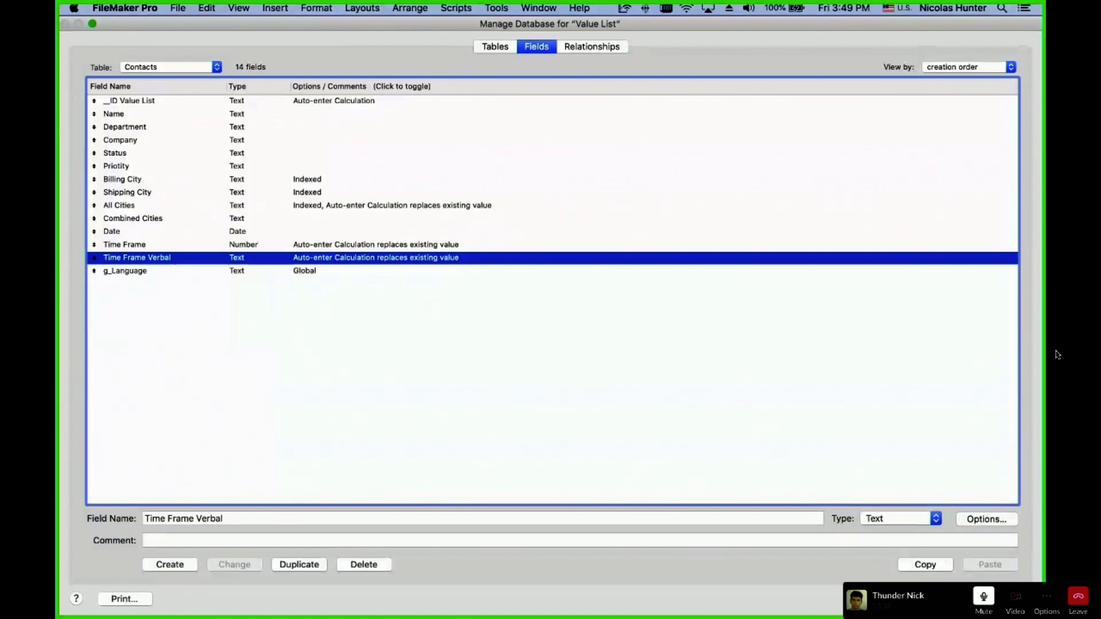
{"action": "left_click", "coordinate": [1057, 354]}
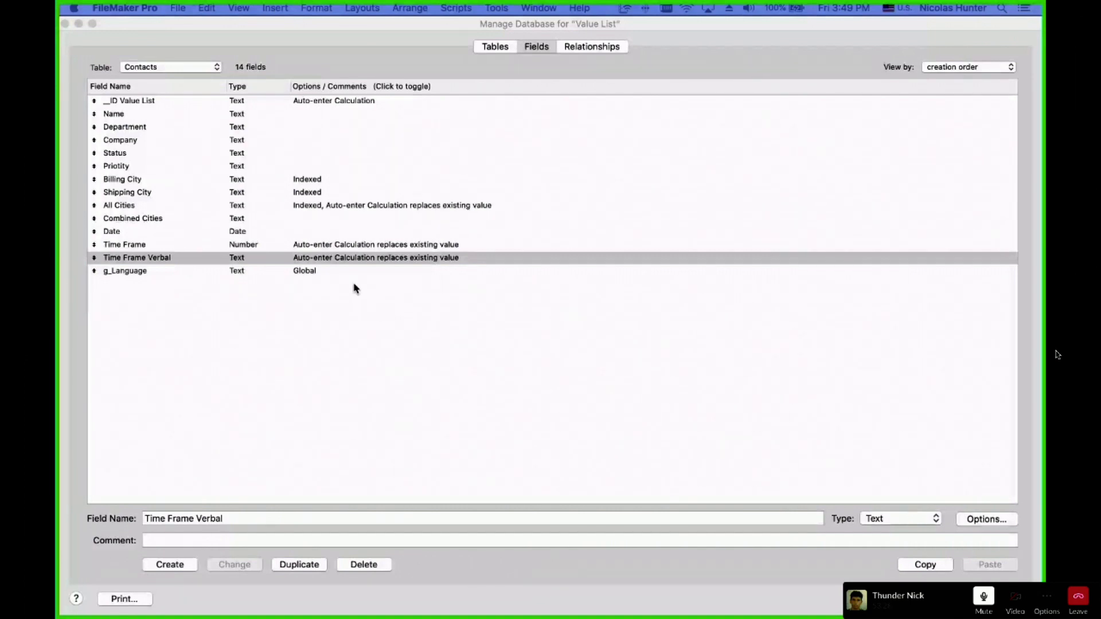
{"action": "left_click", "coordinate": [365, 261]}
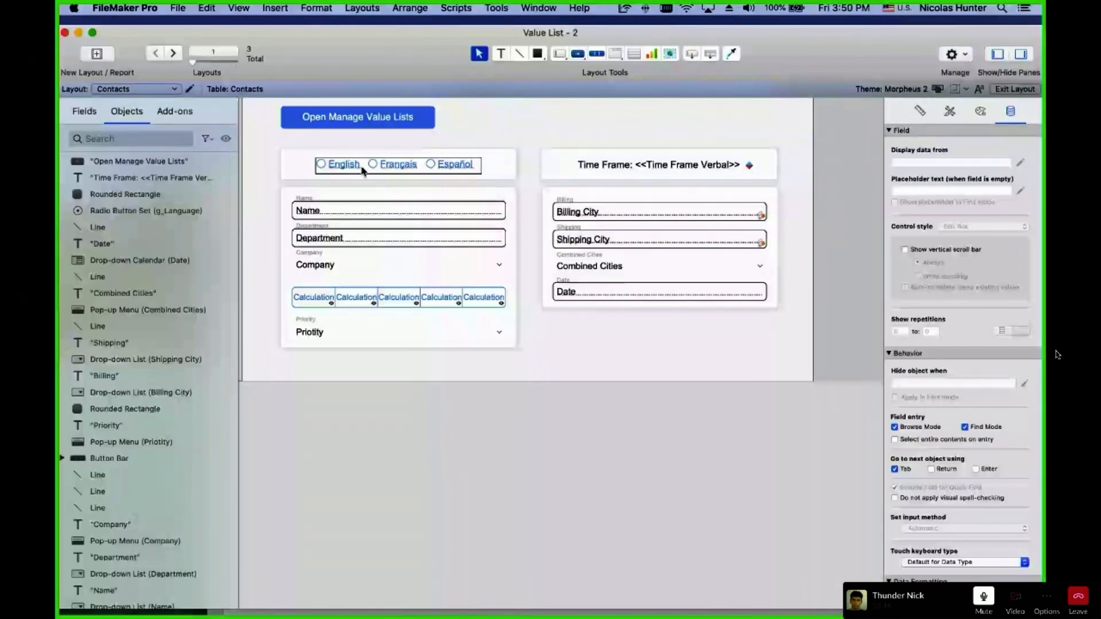
Inspect the g_Language radio button set, and review the English, Français and Español Time Frame lists in the value list definitions
{"action": "left_click", "coordinate": [344, 167]}
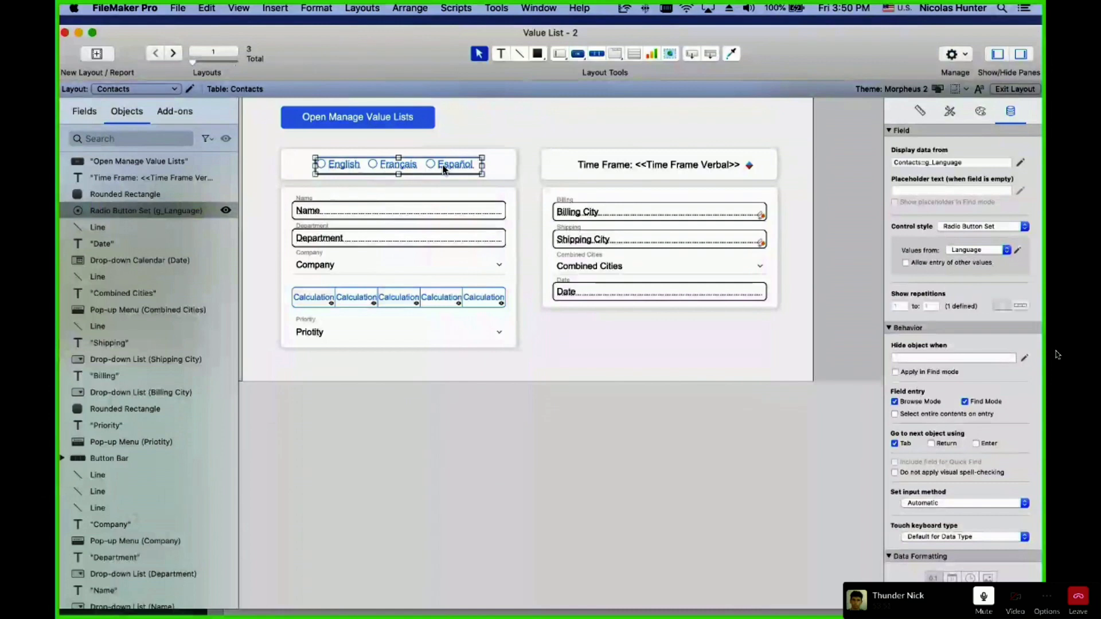
{"action": "left_click", "coordinate": [177, 8]}
{"action": "mouse_move", "coordinate": [241, 119]}
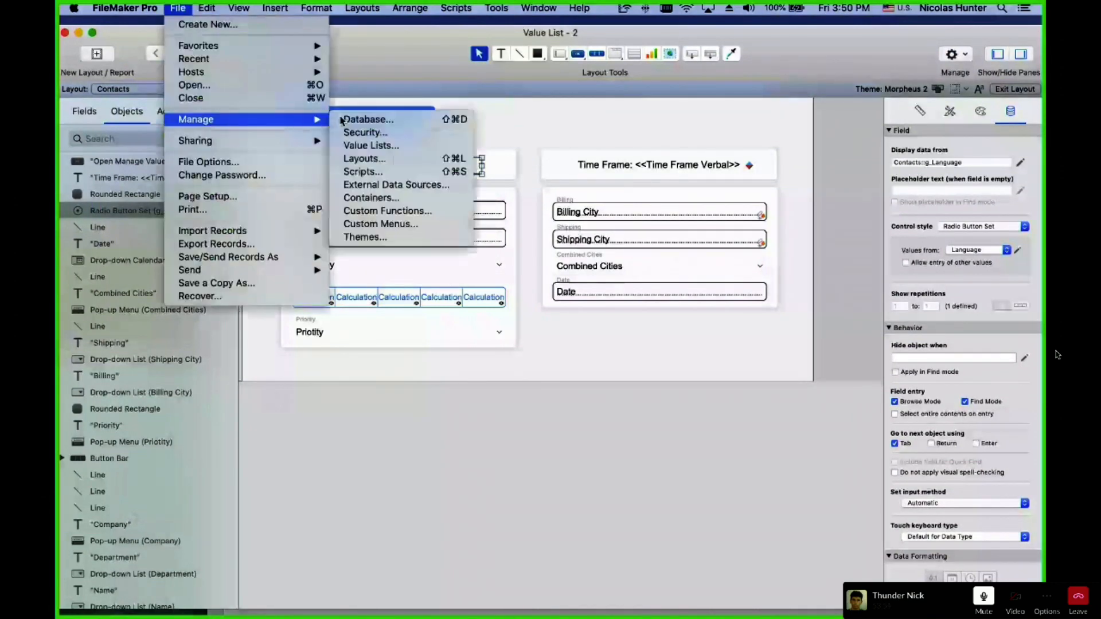
{"action": "left_click", "coordinate": [379, 150]}
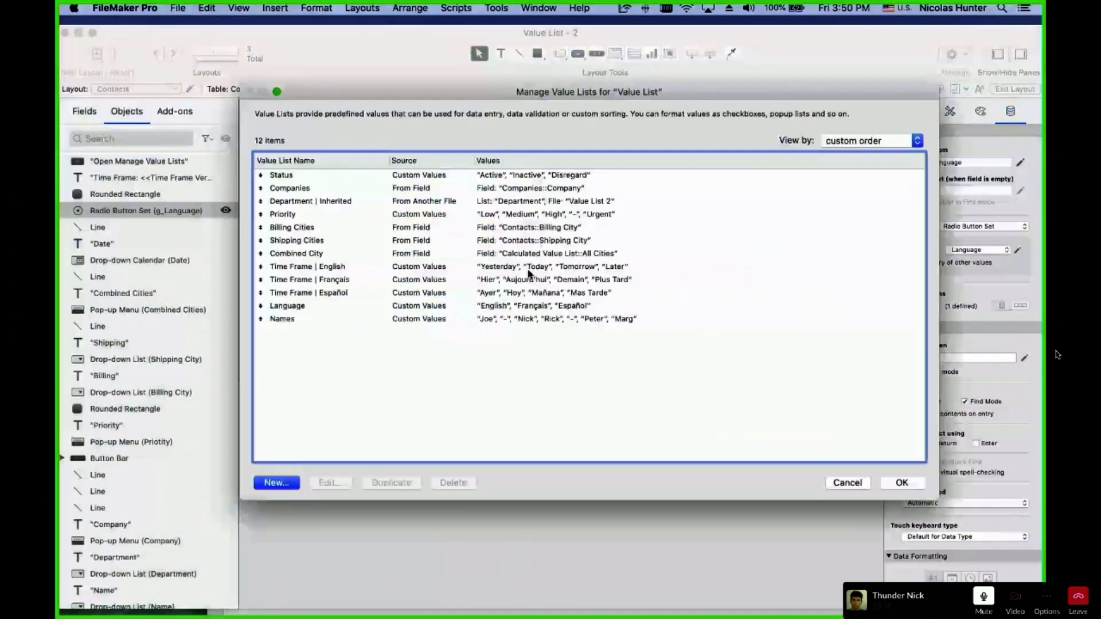
{"action": "left_click", "coordinate": [330, 267]}
{"action": "left_click", "coordinate": [339, 279]}
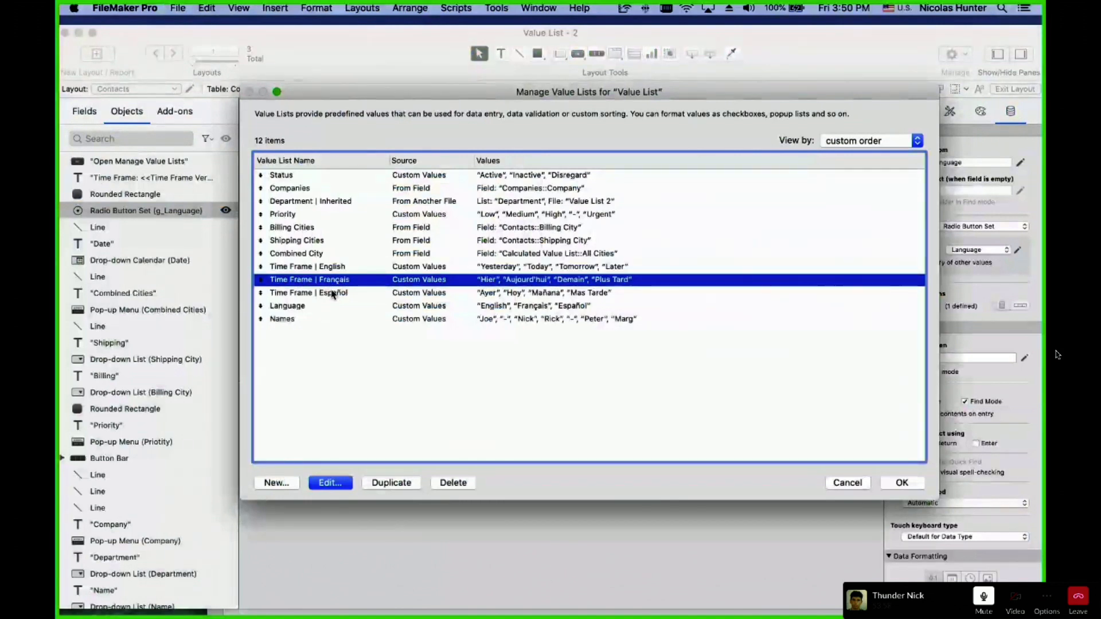
{"action": "left_click", "coordinate": [345, 293]}
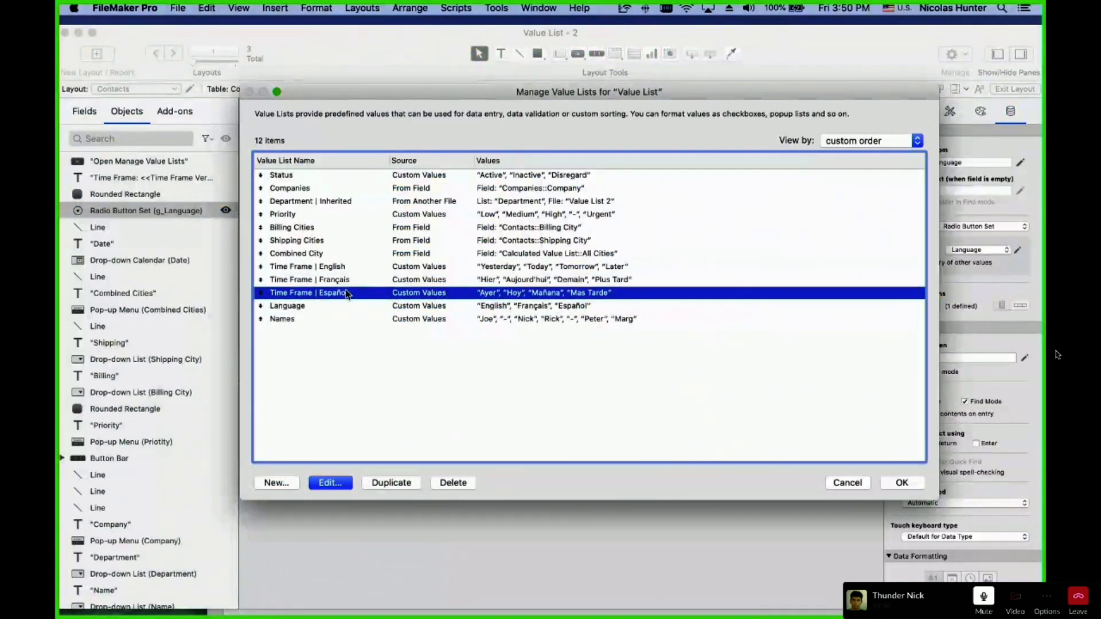
{"action": "left_click", "coordinate": [902, 483]}
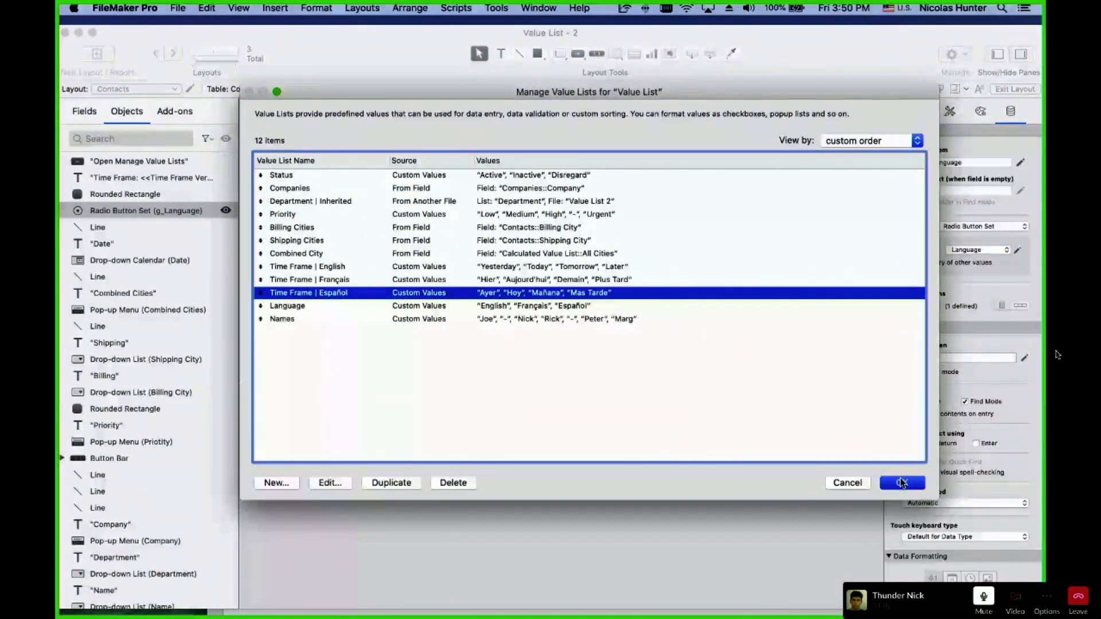
Examine the auto-enter calculation of the Time Frame Verbal field, particularly its value list name expression, and return to browsing the Contacts records
{"action": "key", "text": "super+shift+d"}
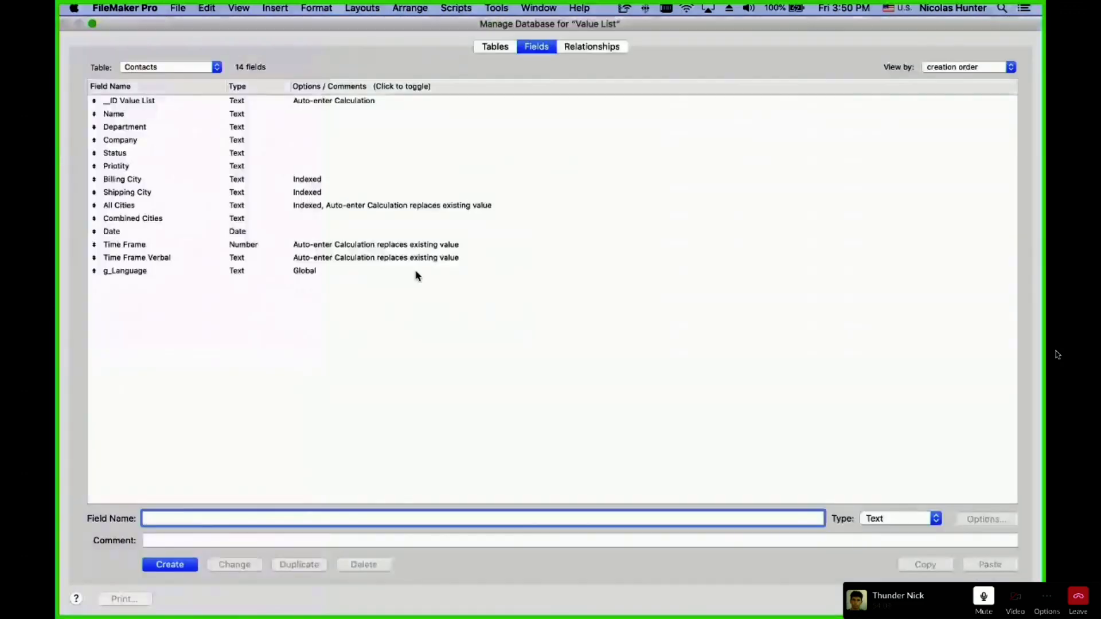
{"action": "double_click", "coordinate": [418, 259]}
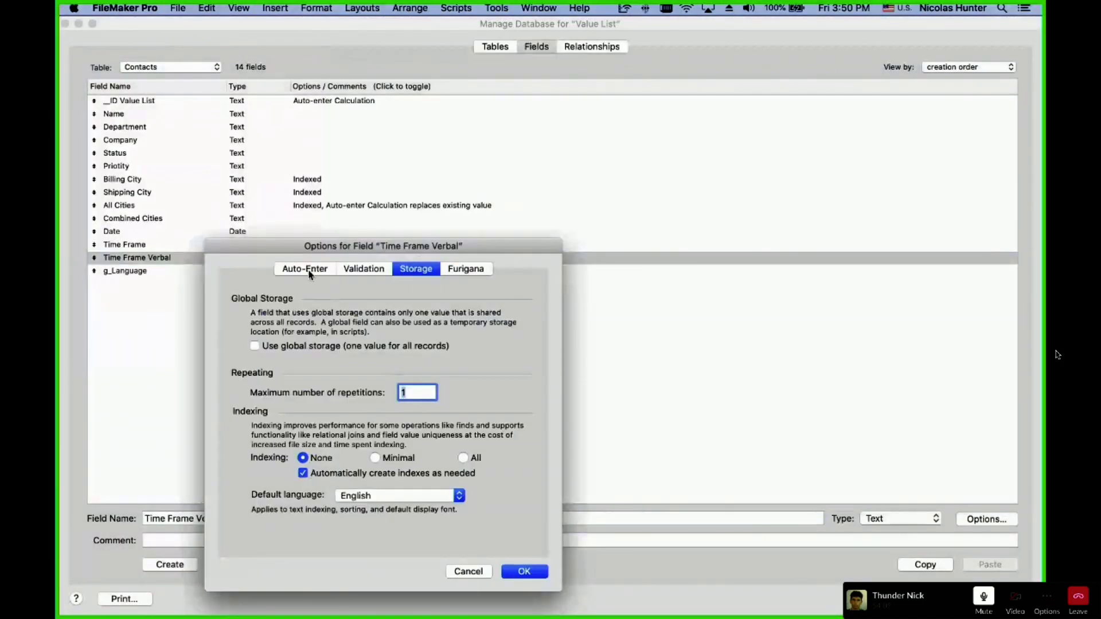
{"action": "left_click", "coordinate": [307, 270]}
{"action": "left_click", "coordinate": [408, 479]}
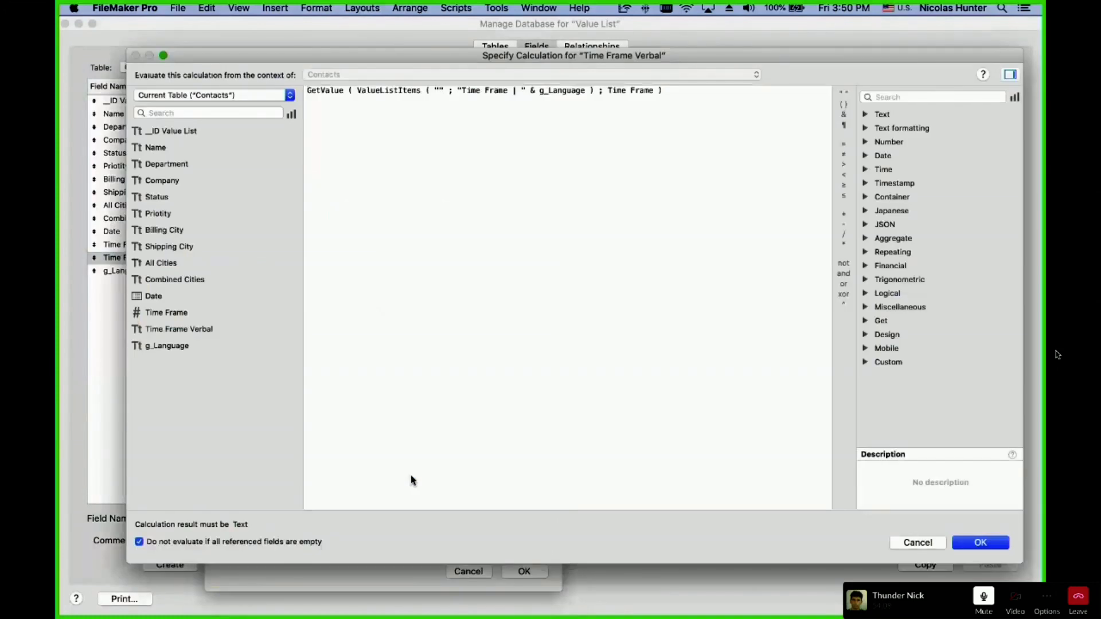
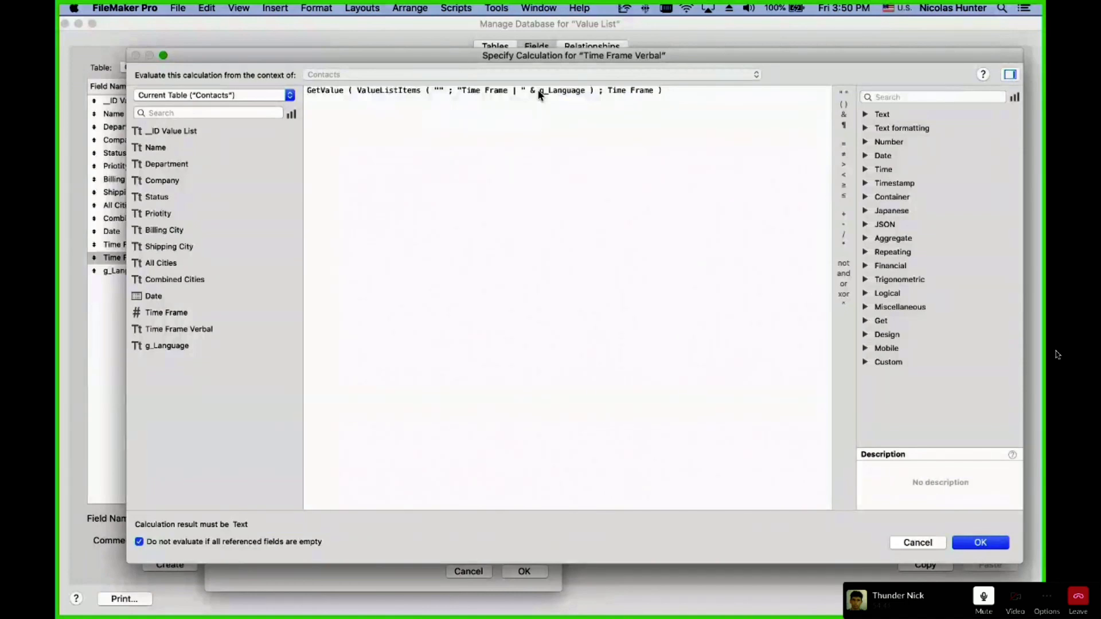
{"action": "key", "text": "super+a"}
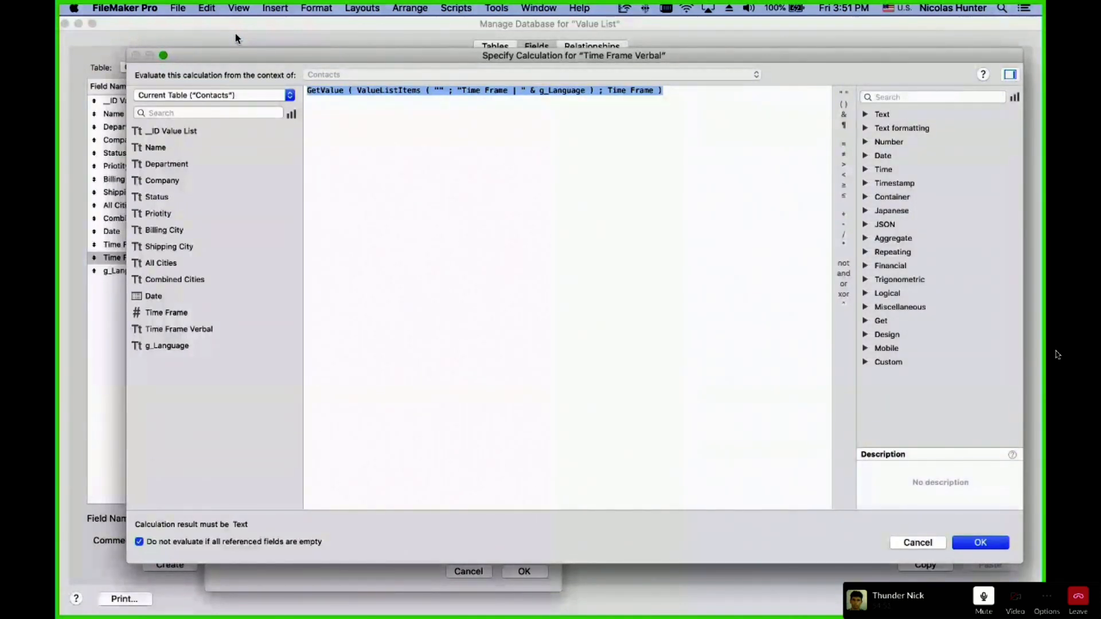
{"action": "left_click", "coordinate": [478, 179]}
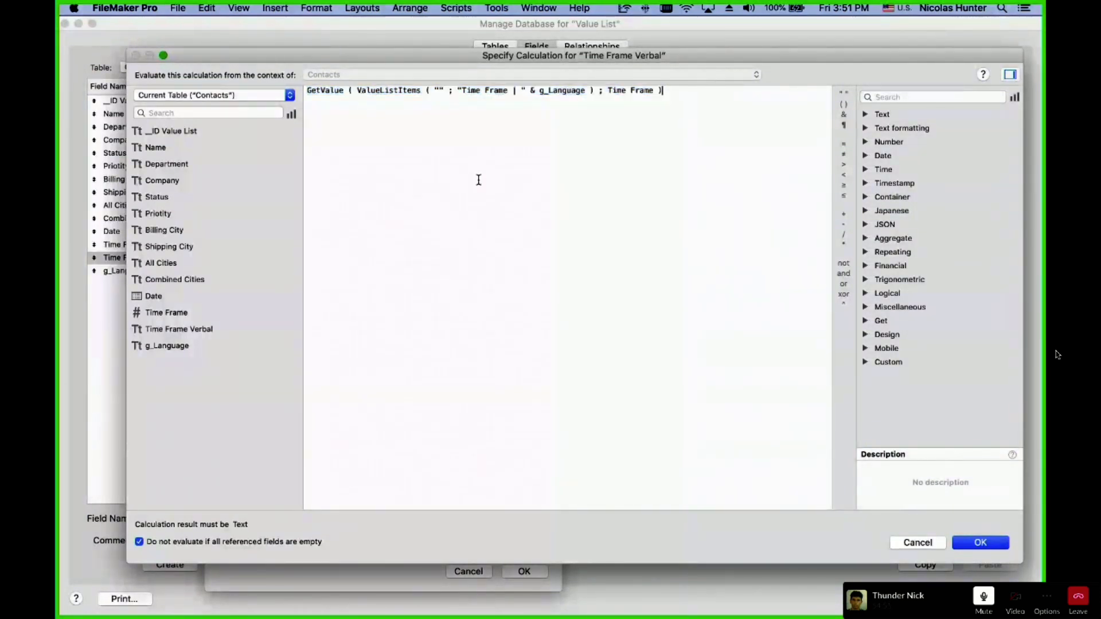
{"action": "left_click_drag", "start_coordinate": [457, 90], "coordinate": [585, 90]}
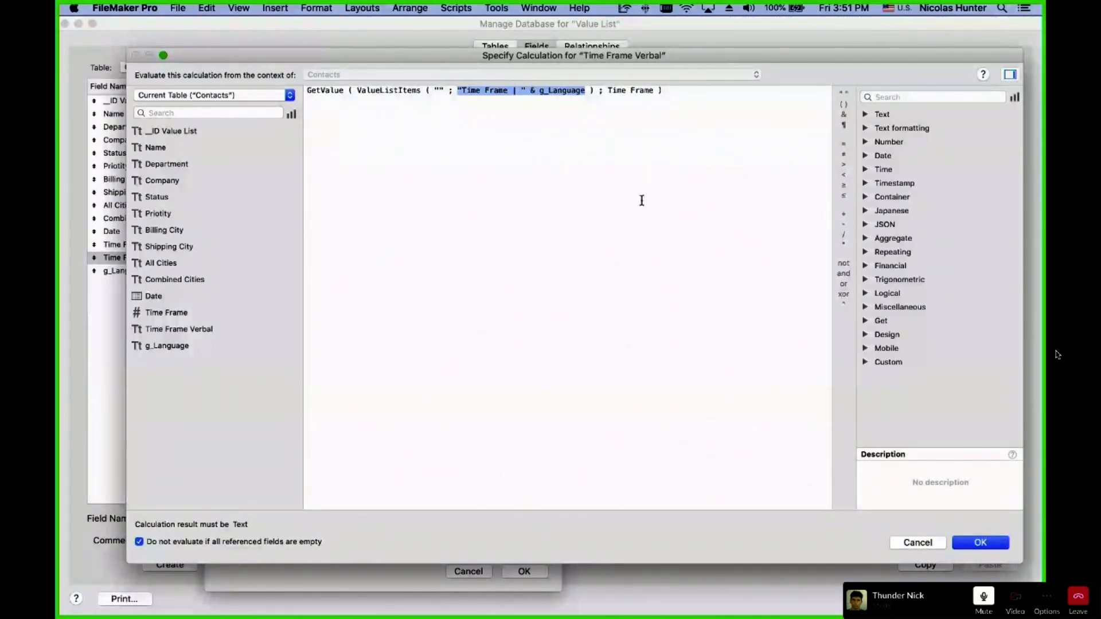
{"action": "left_click", "coordinate": [984, 544]}
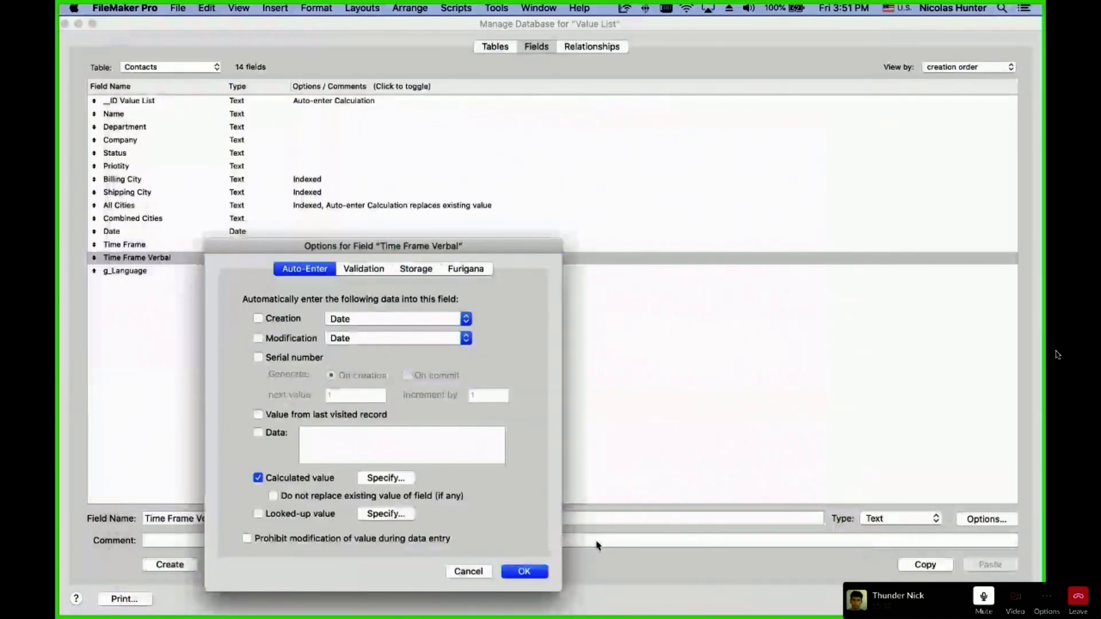
{"action": "key", "text": "Return"}
{"action": "key", "text": "Return"}
{"action": "key", "text": "super+b"}
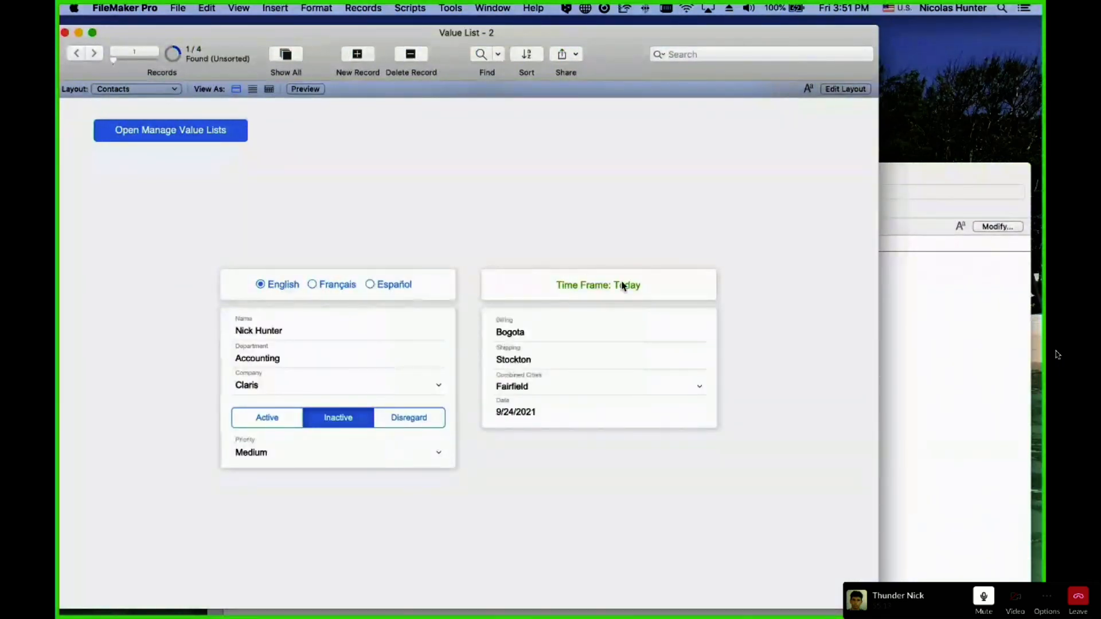
Compare the Time Frame | English and Time Frame | Français entries in the value list definitions, and close them without changes
{"action": "left_click", "coordinate": [179, 8]}
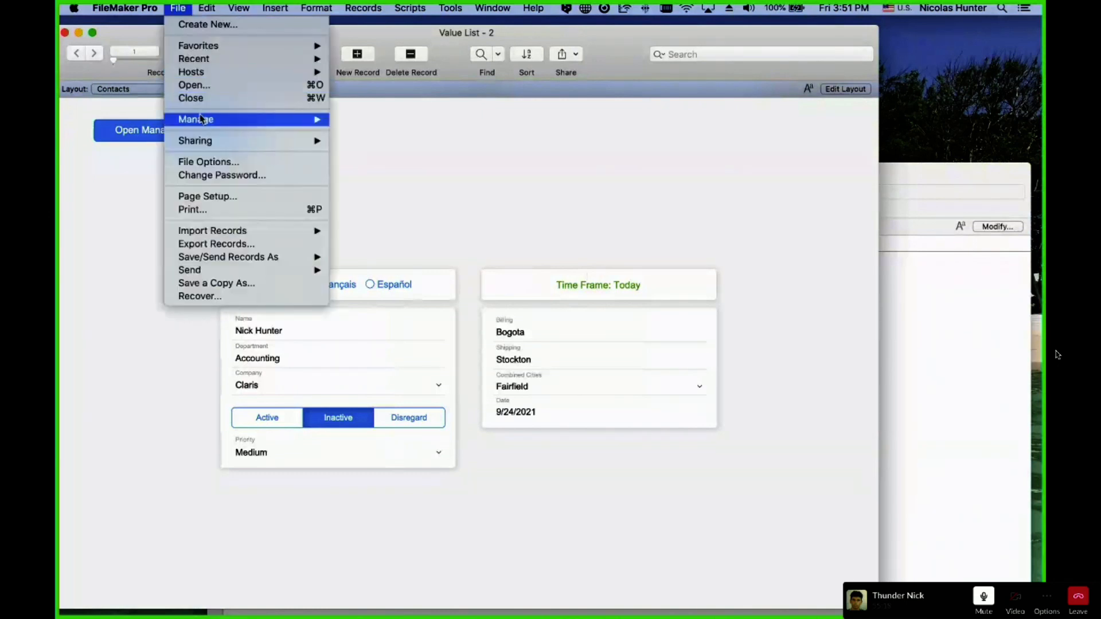
{"action": "mouse_move", "coordinate": [198, 120]}
{"action": "left_click", "coordinate": [370, 145]}
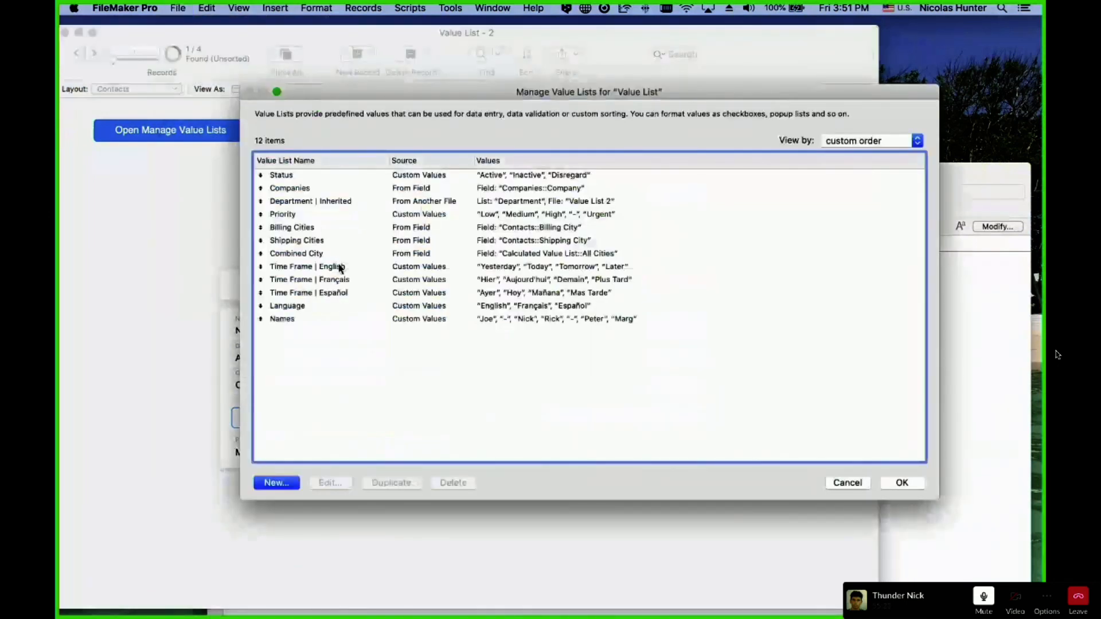
{"action": "left_click", "coordinate": [564, 270]}
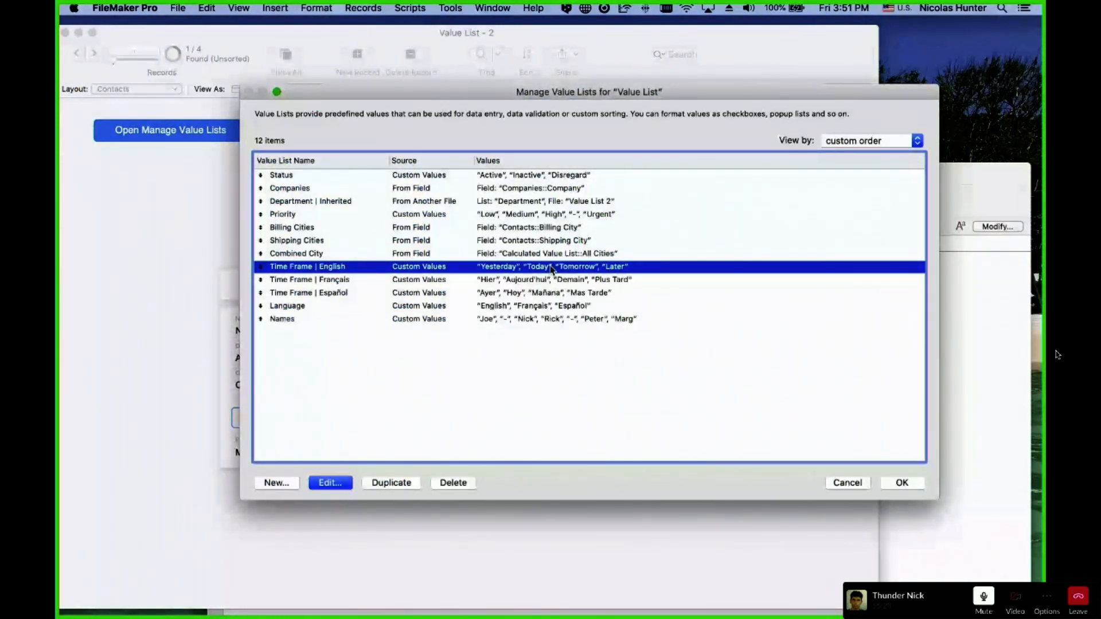
{"action": "left_click", "coordinate": [302, 282]}
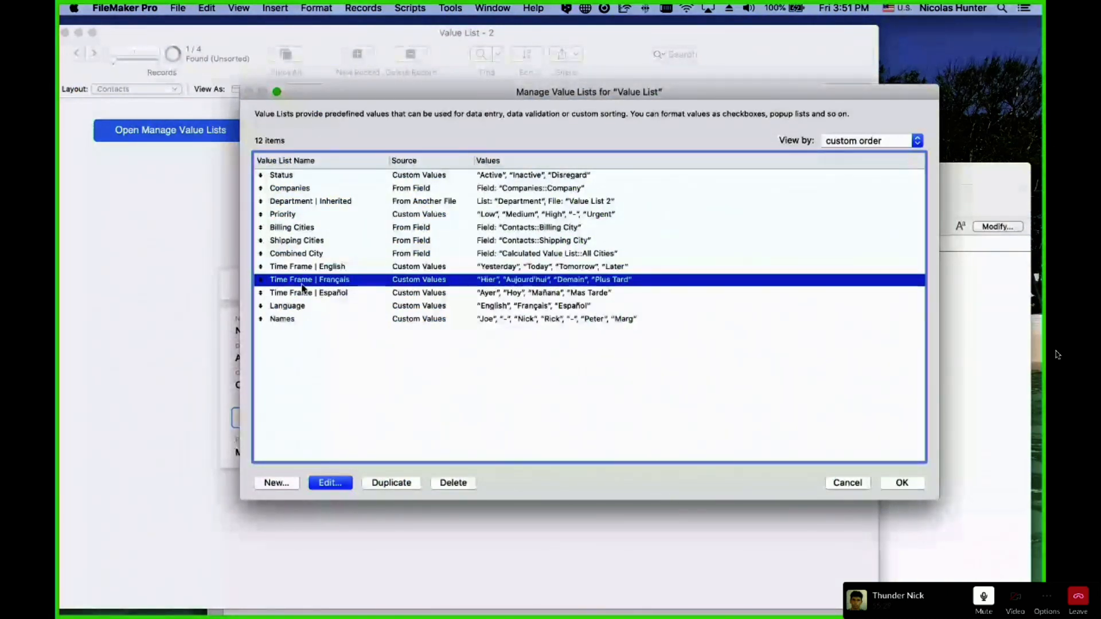
{"action": "key", "text": "Escape"}
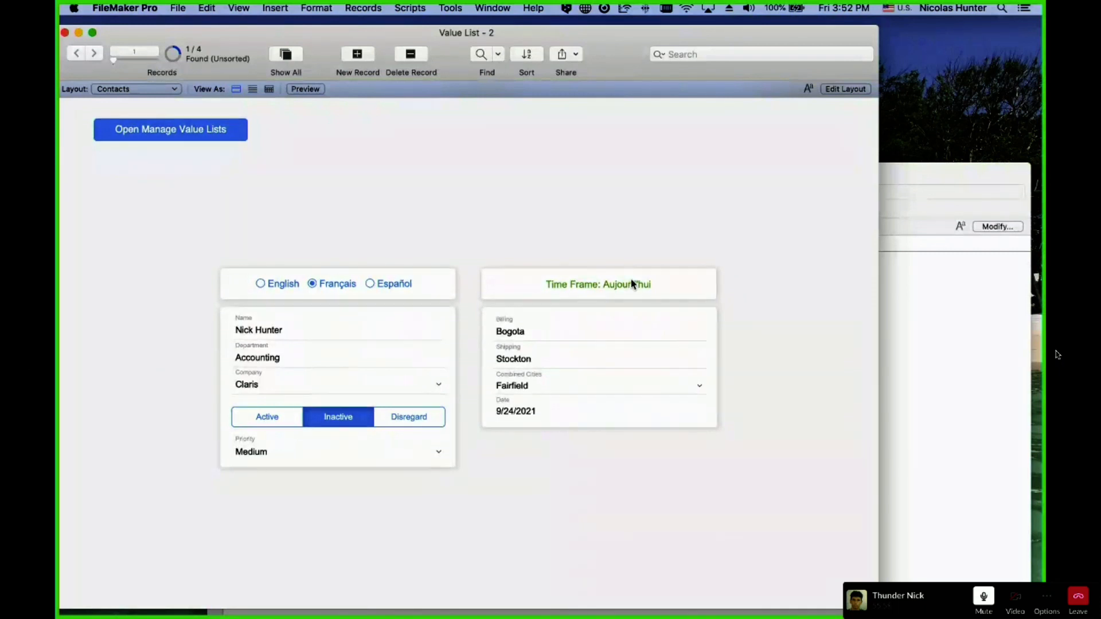
Check the Time Frame lists in the value list definitions again, and dismiss the definitions without changes
{"action": "left_click", "coordinate": [183, 7]}
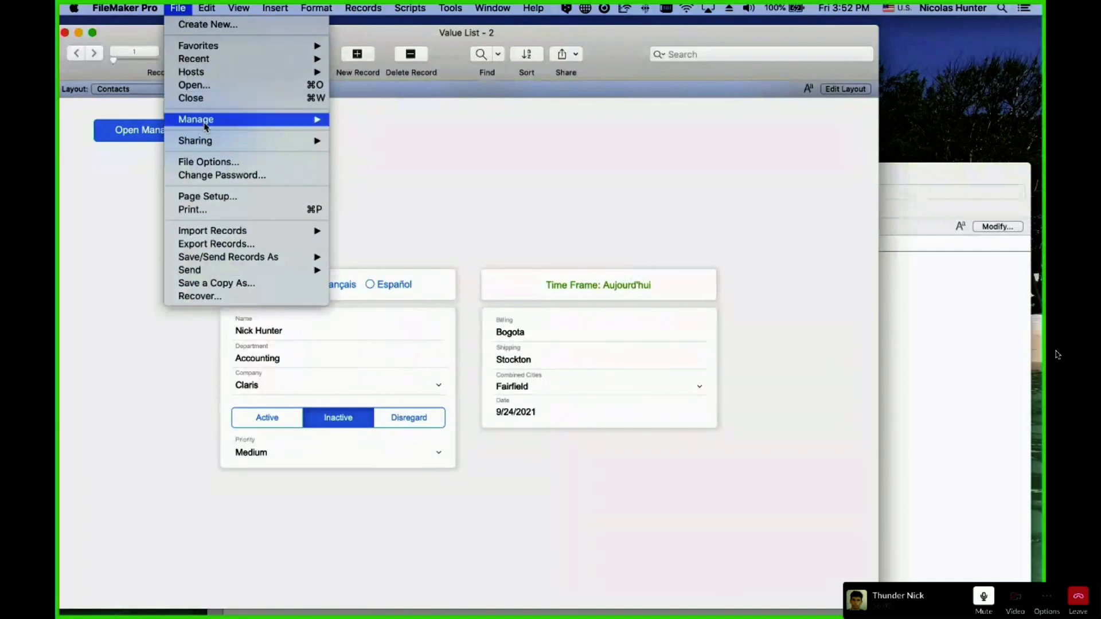
{"action": "mouse_move", "coordinate": [247, 120]}
{"action": "left_click", "coordinate": [401, 145]}
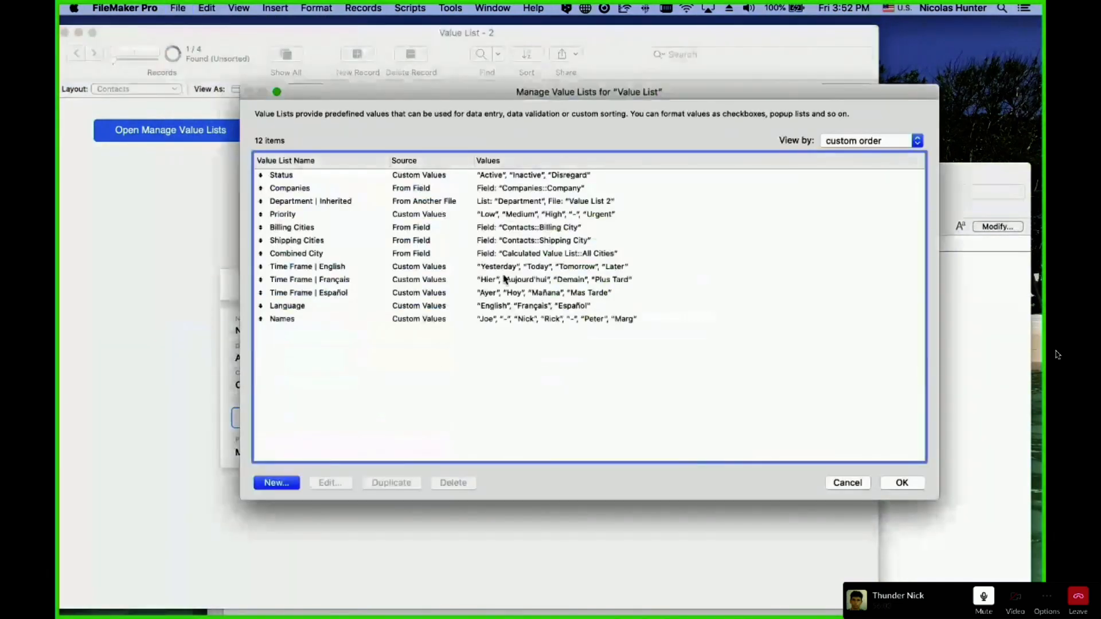
{"action": "left_click", "coordinate": [337, 267]}
{"action": "key", "text": "Escape"}
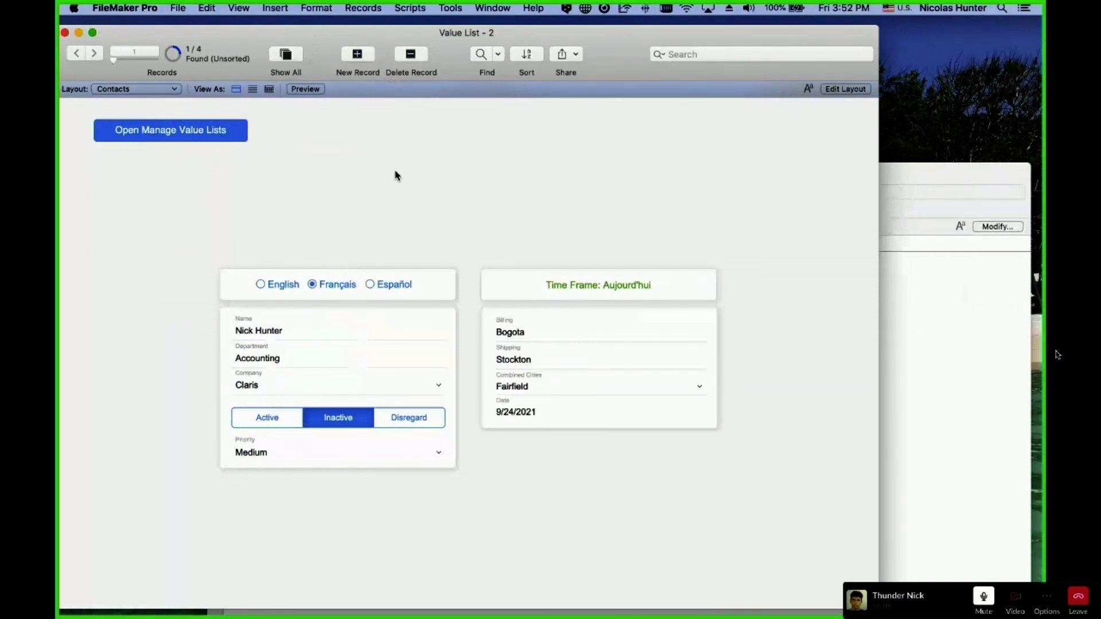
Open the Script Workspace and add a Set Field By Name step after Set Field in the Set Value List trigger script
{"action": "key", "text": "super+shift+s"}
{"action": "left_click", "coordinate": [512, 121]}
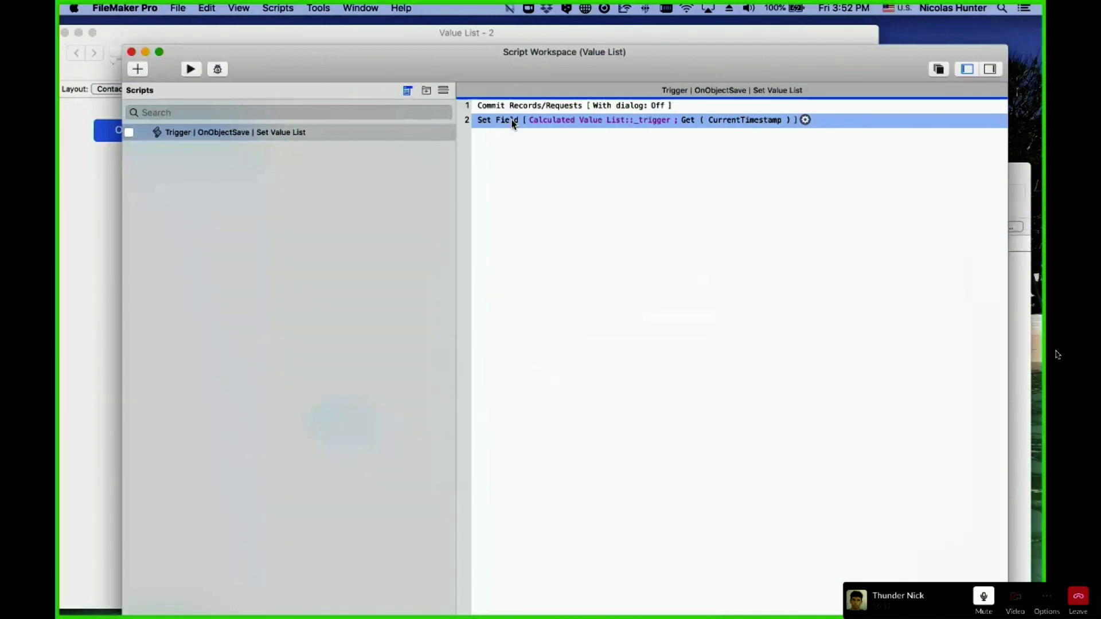
{"action": "key", "text": "Return"}
{"action": "type", "text": "Set Field By Name"}
{"action": "key", "text": "Return"}
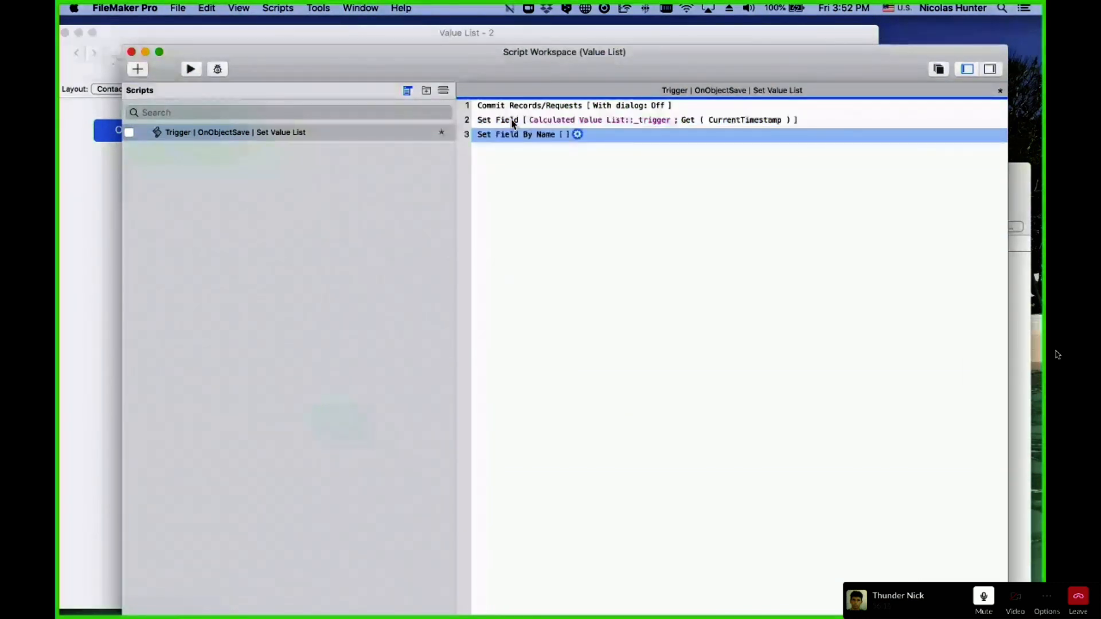
Add a Perform Script step below Set Field By Name, with the script specified by name
{"action": "key", "text": "Return"}
{"action": "type", "text": "Set"}
{"action": "key", "text": "BackSpace"}
{"action": "key", "text": "BackSpace"}
{"action": "key", "text": "BackSpace"}
{"action": "key", "text": "BackSpace"}
{"action": "type", "text": "Perfo"}
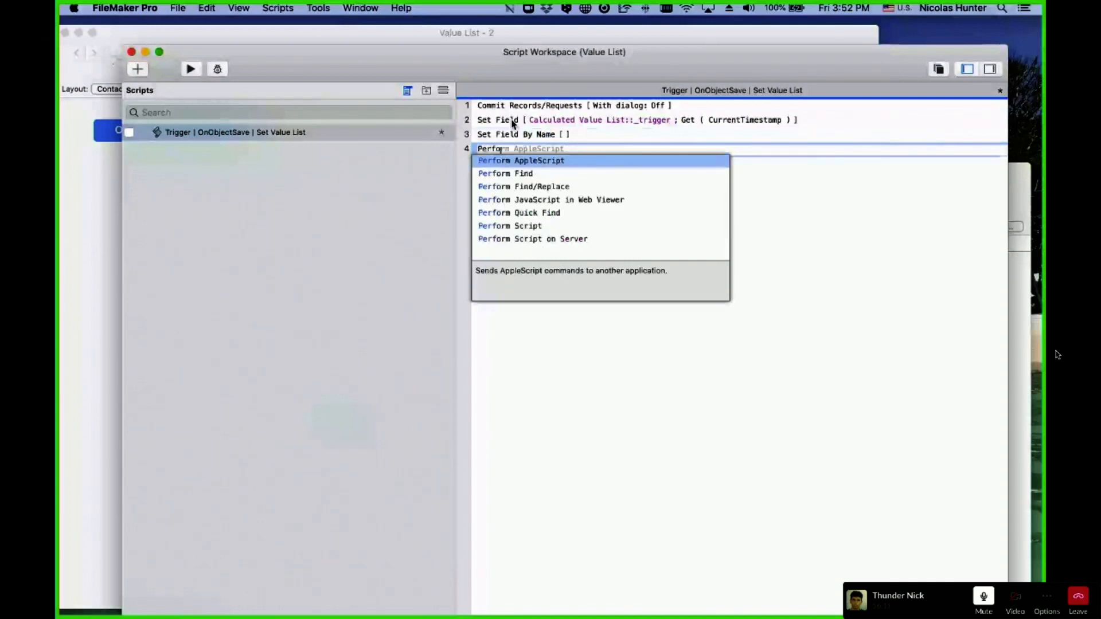
{"action": "key", "text": "Down"}
{"action": "key", "text": "Down"}
{"action": "key", "text": "Down"}
{"action": "key", "text": "Down"}
{"action": "key", "text": "Down"}
{"action": "key", "text": "Down"}
{"action": "key", "text": "Up"}
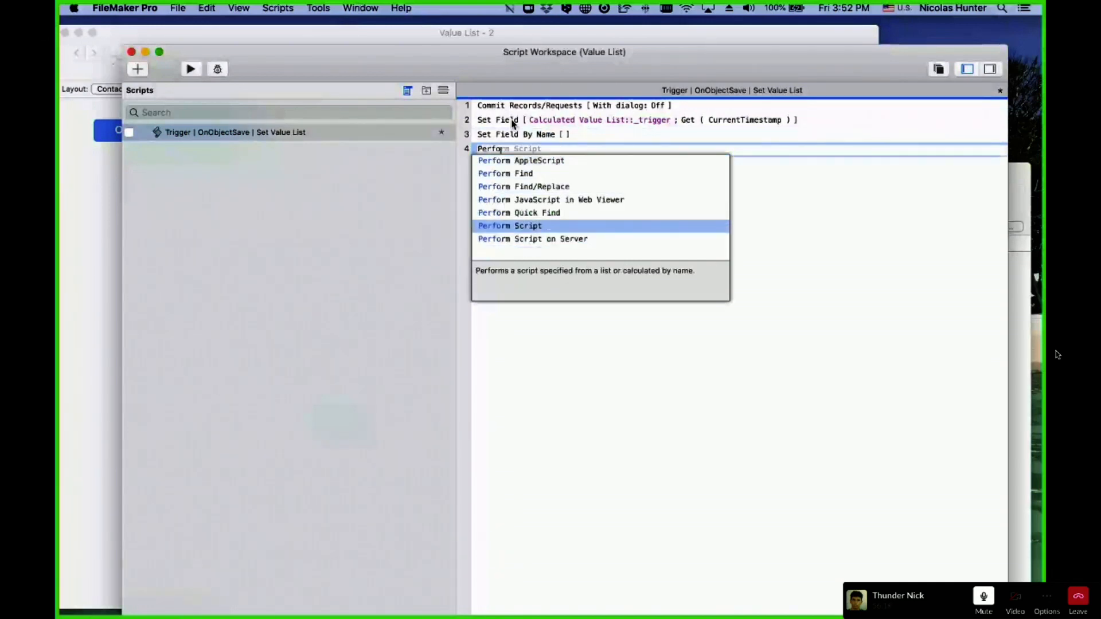
{"action": "key", "text": "Return"}
{"action": "left_click", "coordinate": [634, 150]}
{"action": "left_click", "coordinate": [631, 161]}
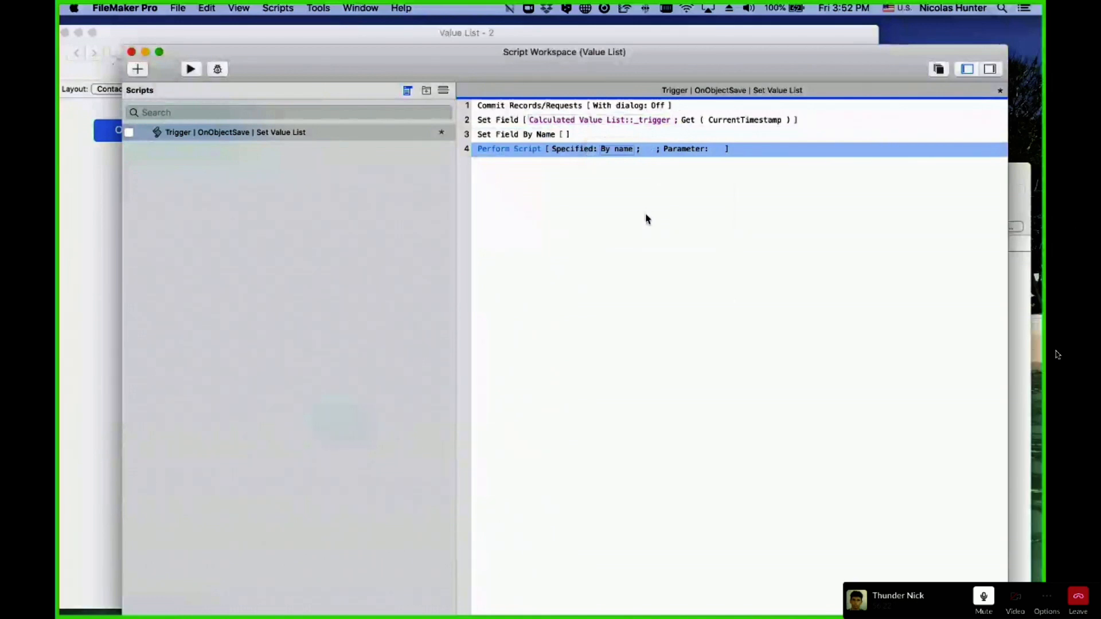
{"action": "left_click", "coordinate": [651, 218]}
{"action": "left_click", "coordinate": [498, 153]}
Add a Go to Layout step for the original layout below Perform Script
{"action": "key", "text": "Down"}
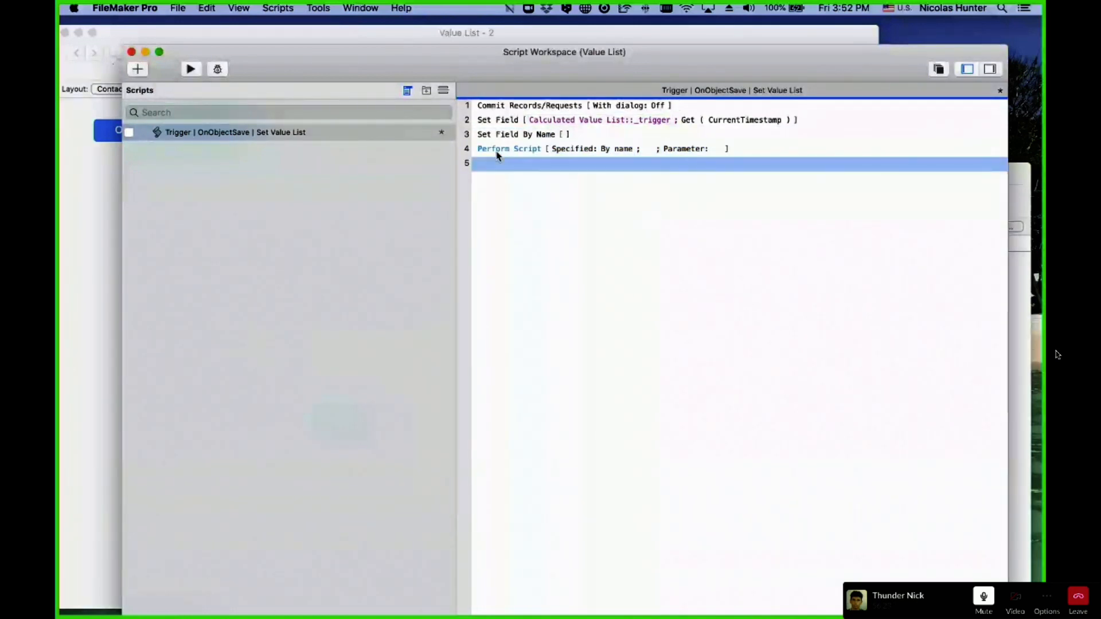
{"action": "type", "text": "Gtl"}
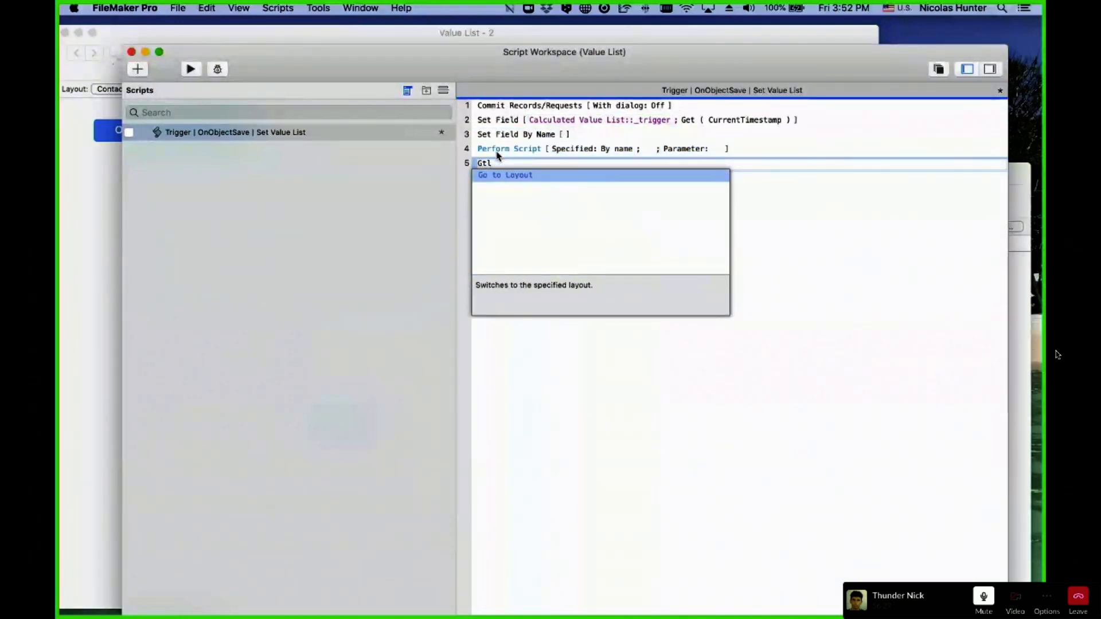
{"action": "key", "text": "Return"}
Try to specify the Go to Layout step's layout name by calculation, entering xx as the formula, and cancel
{"action": "left_click", "coordinate": [565, 165]}
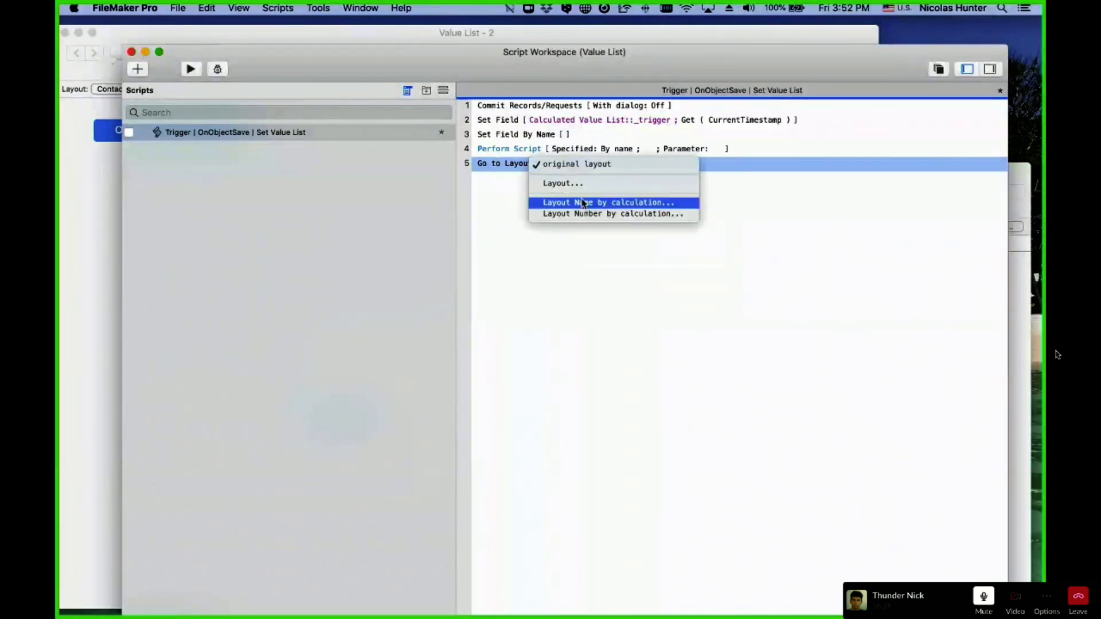
{"action": "key", "text": "Escape"}
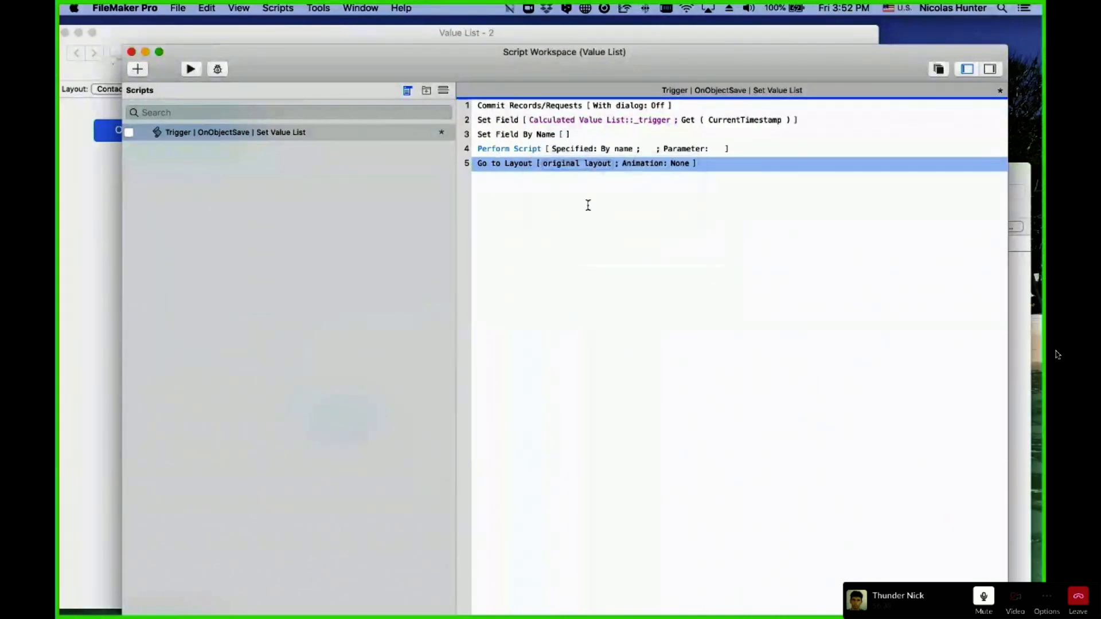
{"action": "key", "text": "Return"}
{"action": "type", "text": "xx"}
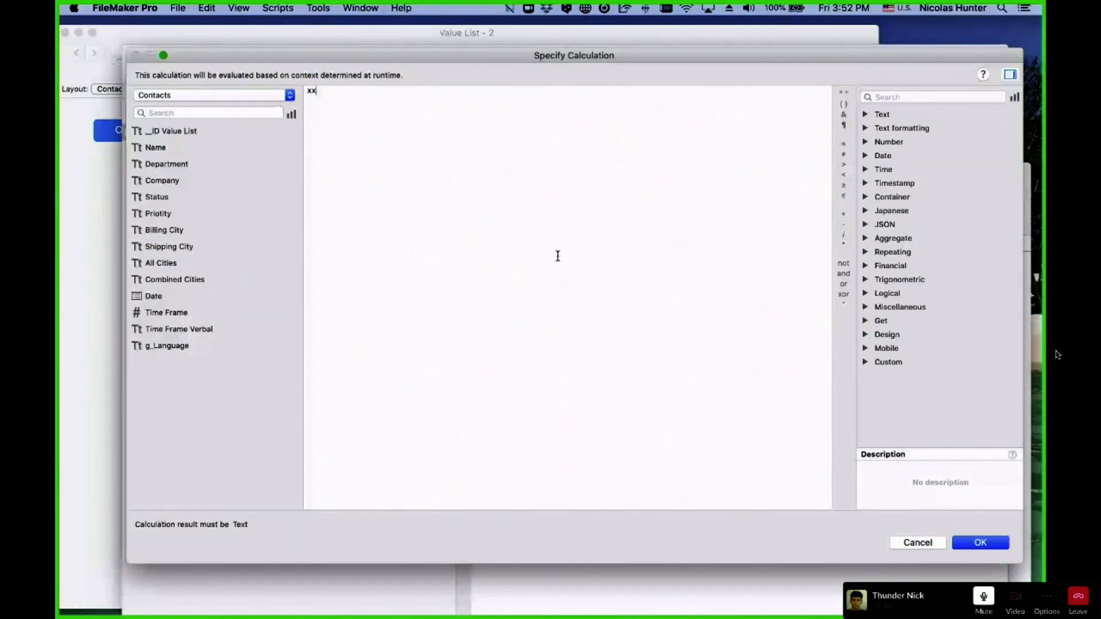
{"action": "key", "text": "Escape"}
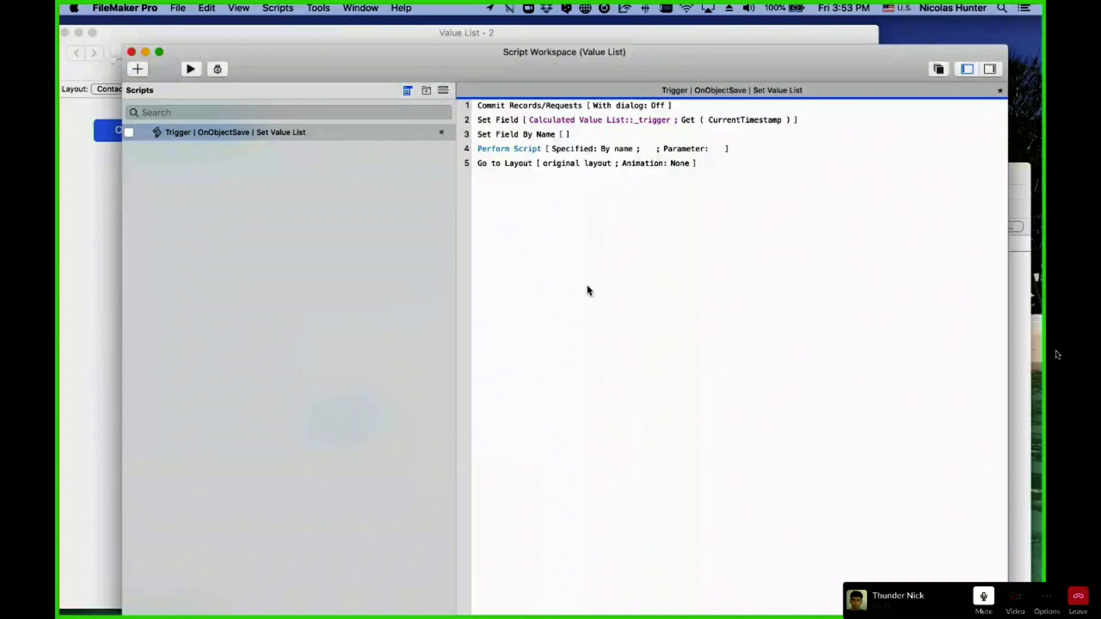
Add a Go to Object step below Go to Layout
{"action": "left_click", "coordinate": [503, 167]}
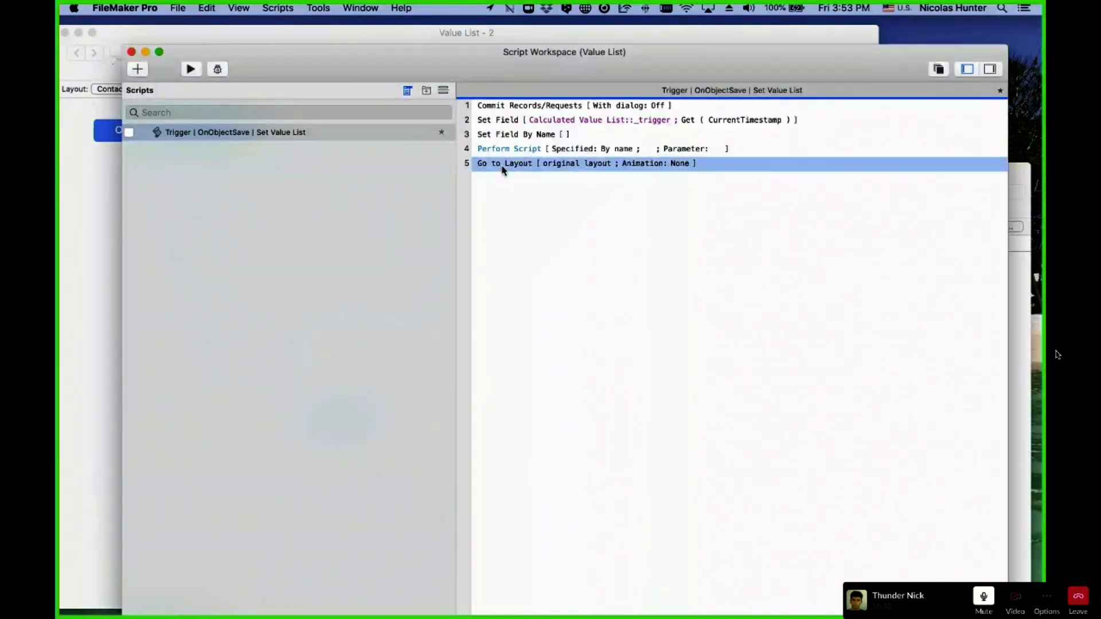
{"action": "key", "text": "Return"}
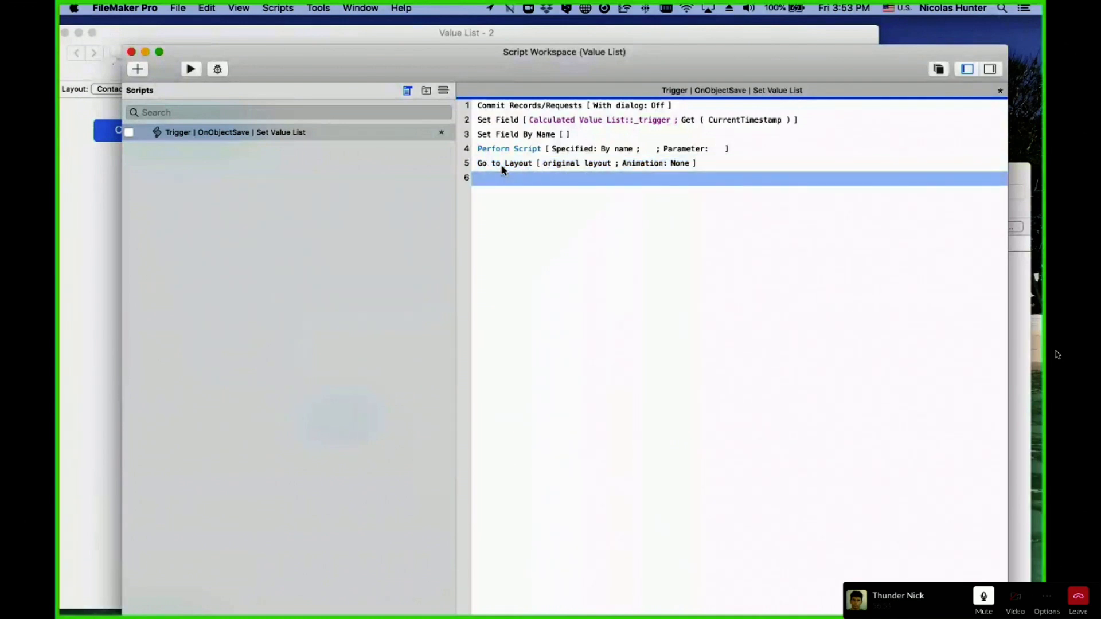
{"action": "type", "text": "gto"}
{"action": "key", "text": "Return"}
{"action": "key", "text": "Return"}
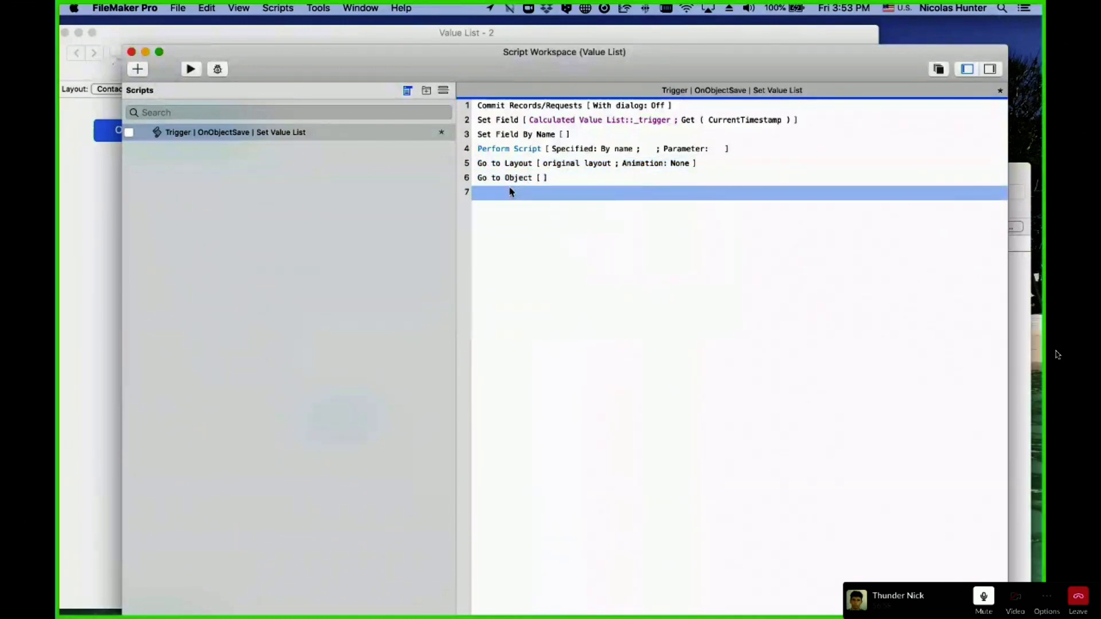
Add a Go to Field step with Select/perform enabled below Go to Object, and delete it again
{"action": "type", "text": "gtf"}
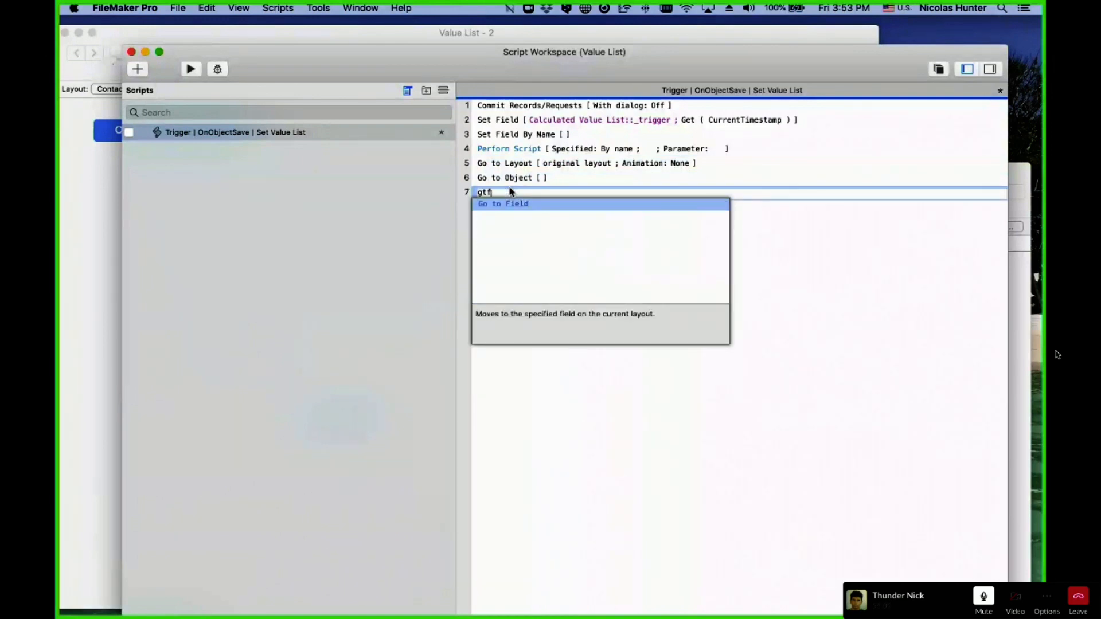
{"action": "key", "text": "Return"}
{"action": "left_click", "coordinate": [536, 220]}
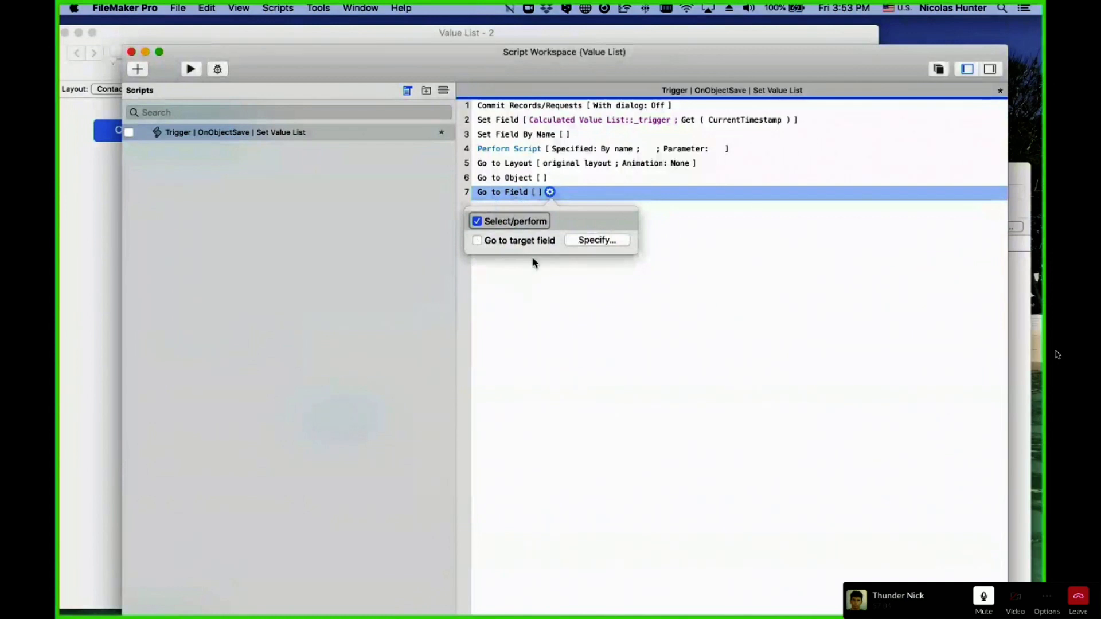
{"action": "left_click", "coordinate": [529, 240]}
{"action": "key", "text": "Escape"}
{"action": "left_click", "coordinate": [504, 196]}
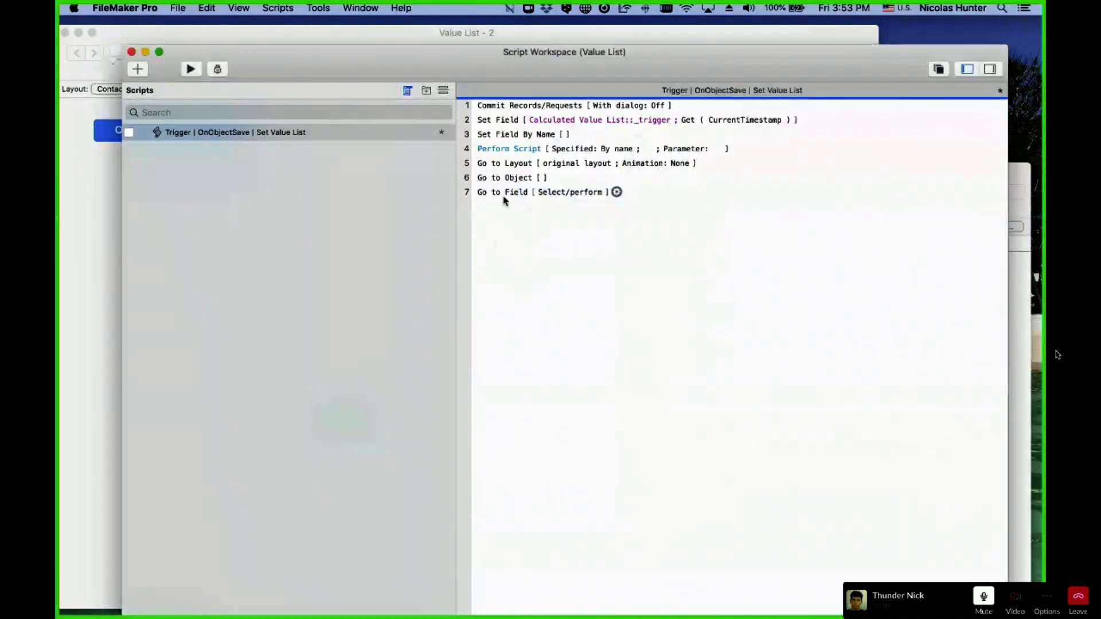
{"action": "left_click", "coordinate": [504, 197]}
{"action": "key", "text": "Delete"}
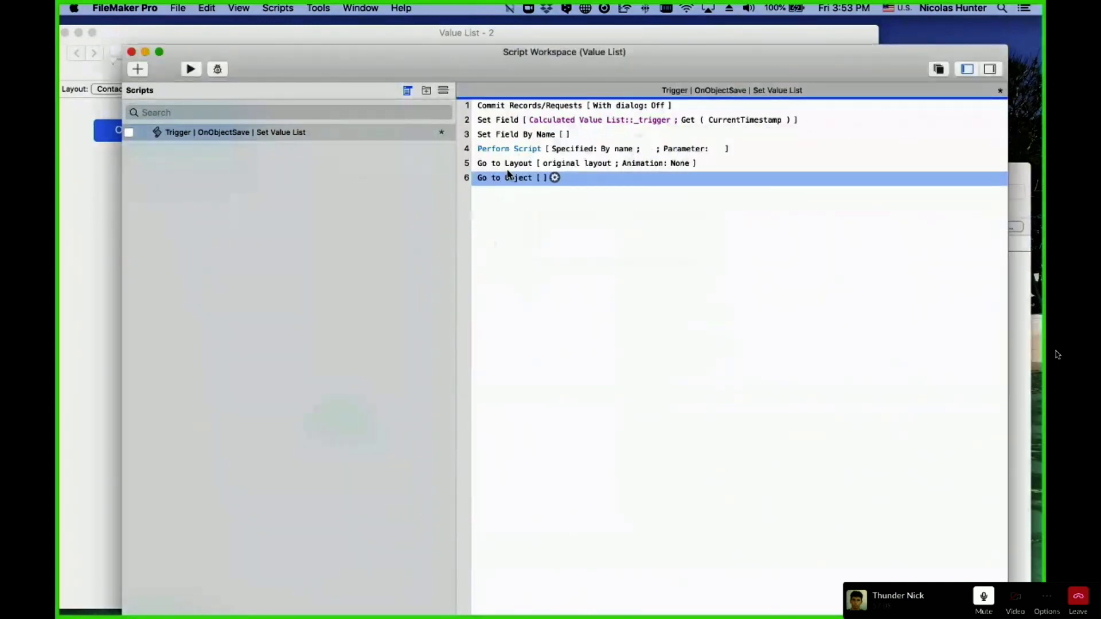
Highlight script steps 3 to 6, and add another occurrence of the Calculated Value List table to the database's relationships graph
{"action": "left_click", "coordinate": [497, 136]}
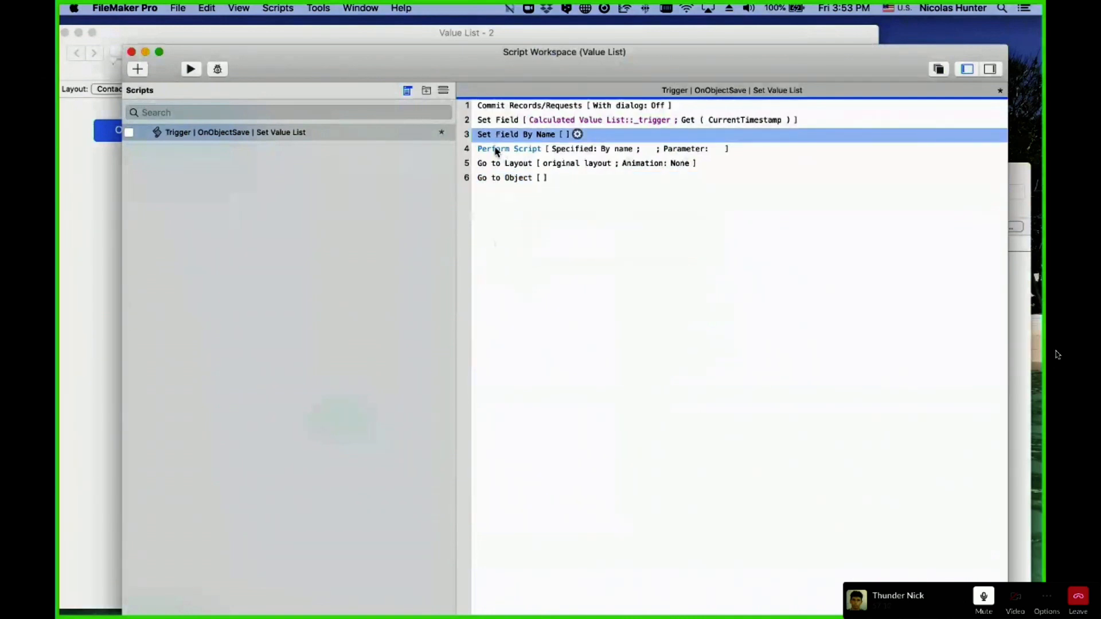
{"action": "left_click", "coordinate": [498, 181], "text": "shift"}
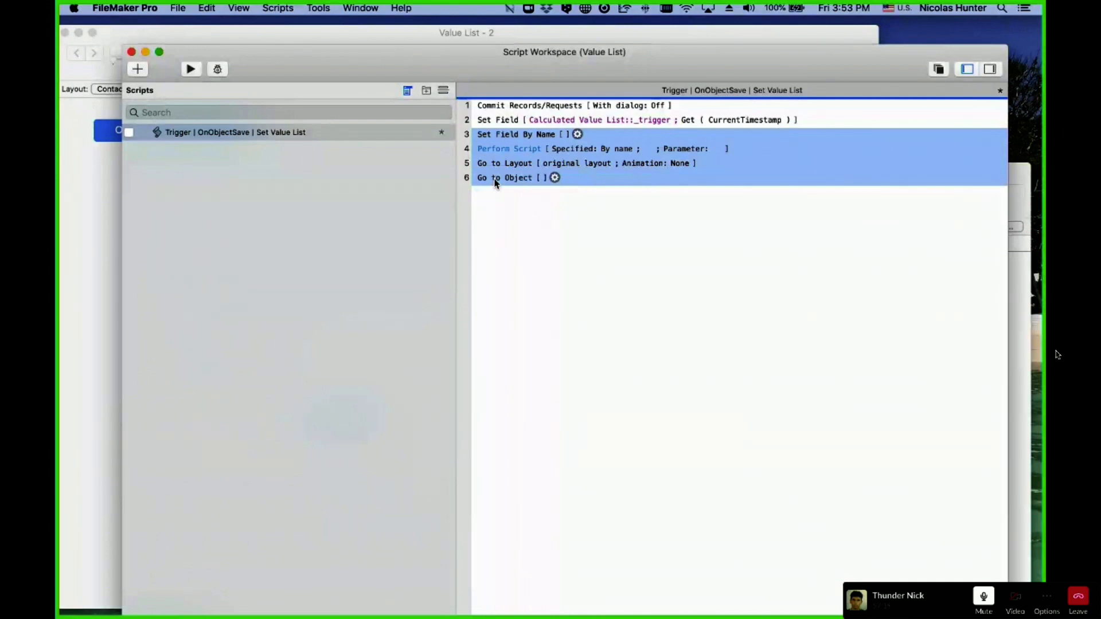
{"action": "key", "text": "super+p"}
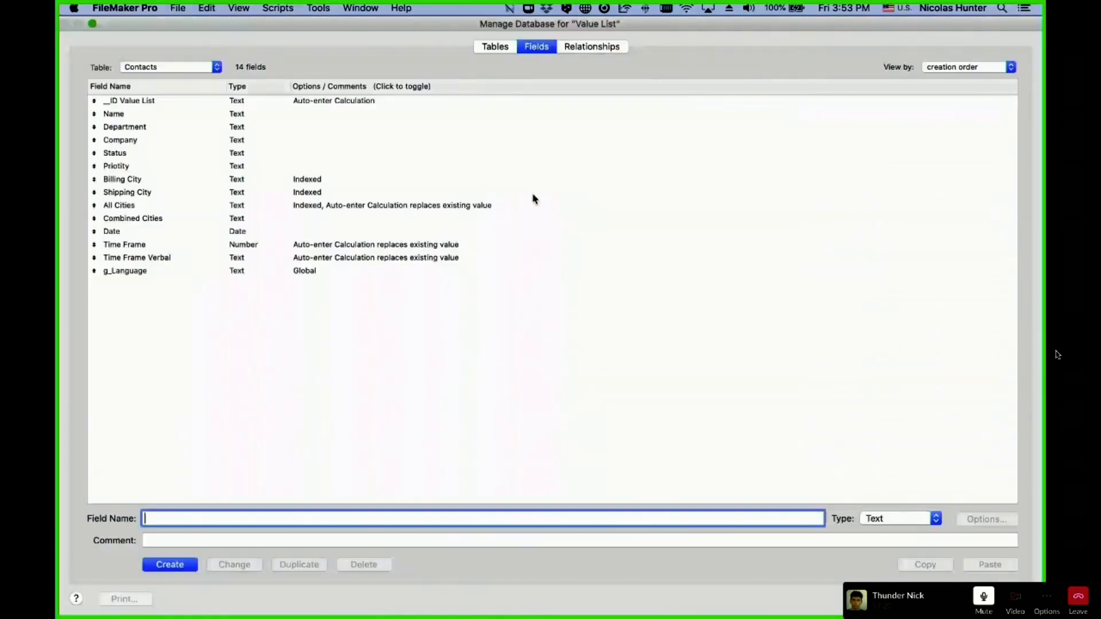
{"action": "key", "text": "ctrl+Tab"}
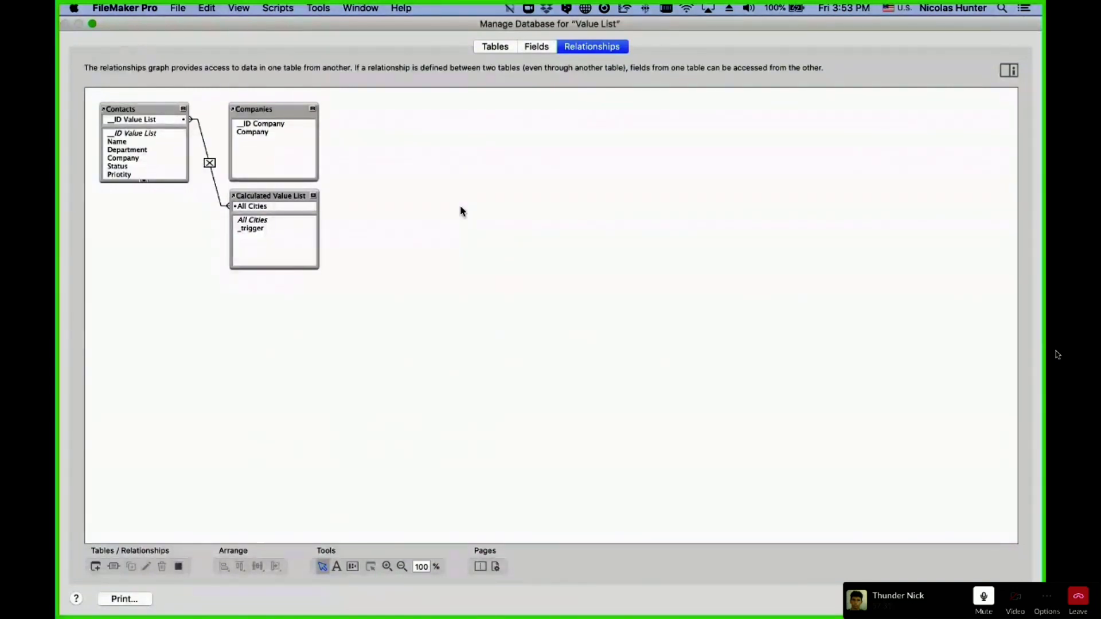
{"action": "left_click", "coordinate": [95, 567]}
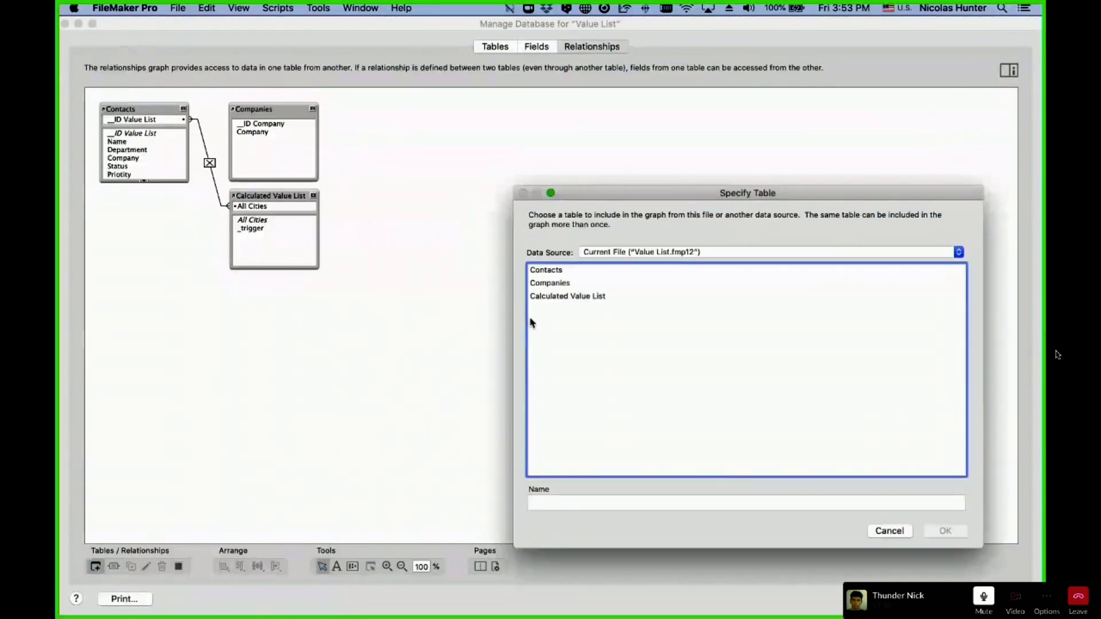
{"action": "double_click", "coordinate": [553, 296]}
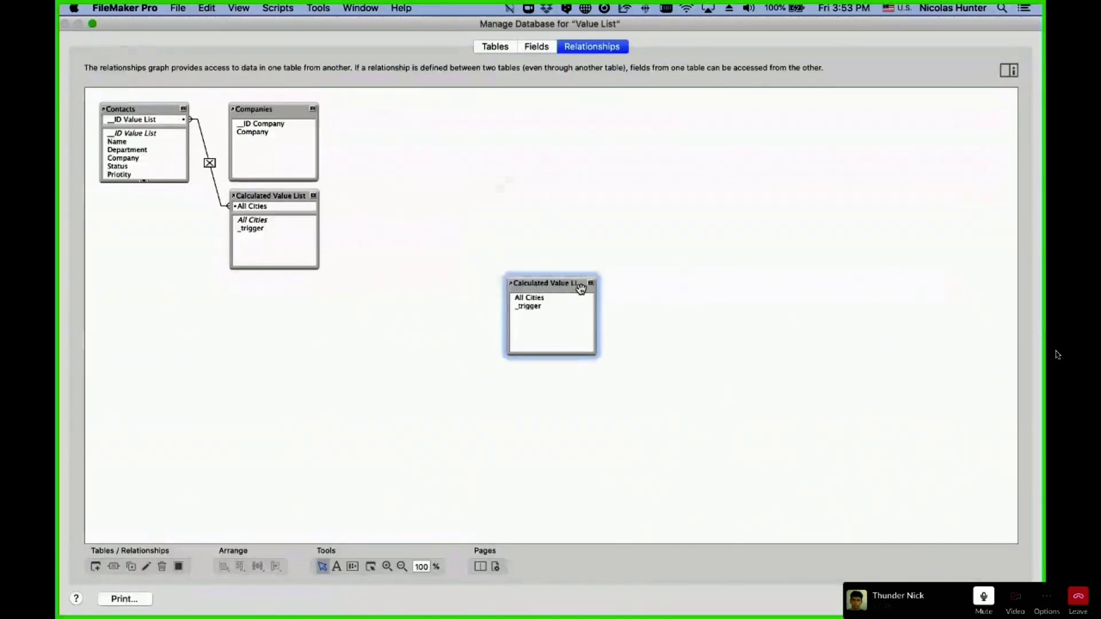
Rename the new table occurrence as T00_contacts_INVOICES||Idf Contact||Due
{"action": "double_click", "coordinate": [636, 282]}
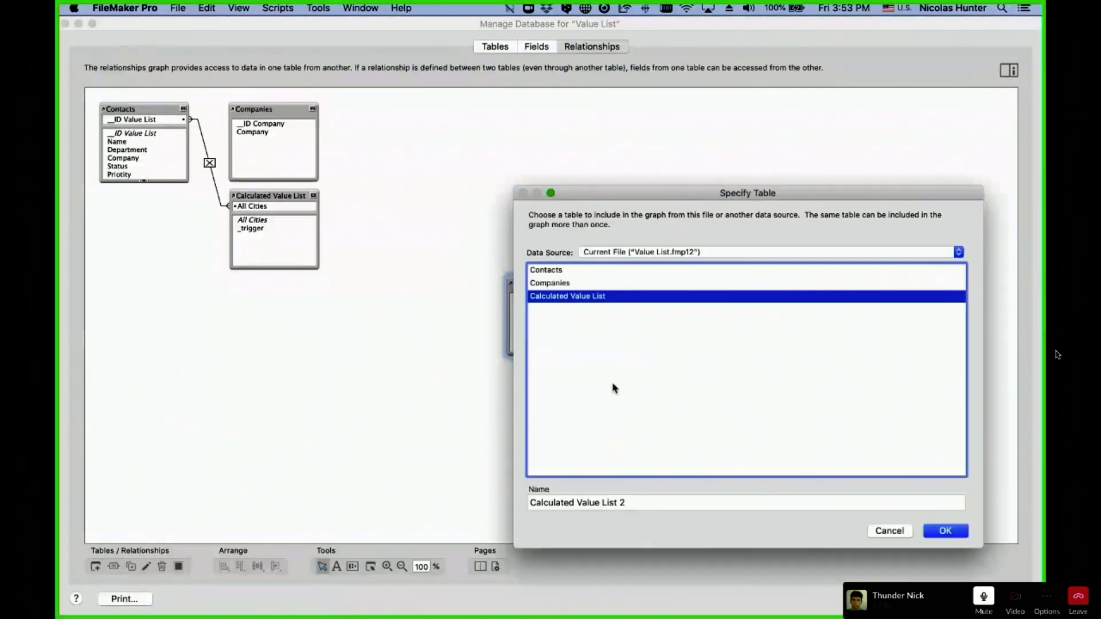
{"action": "triple_click", "coordinate": [578, 503]}
{"action": "type", "text": "T"}
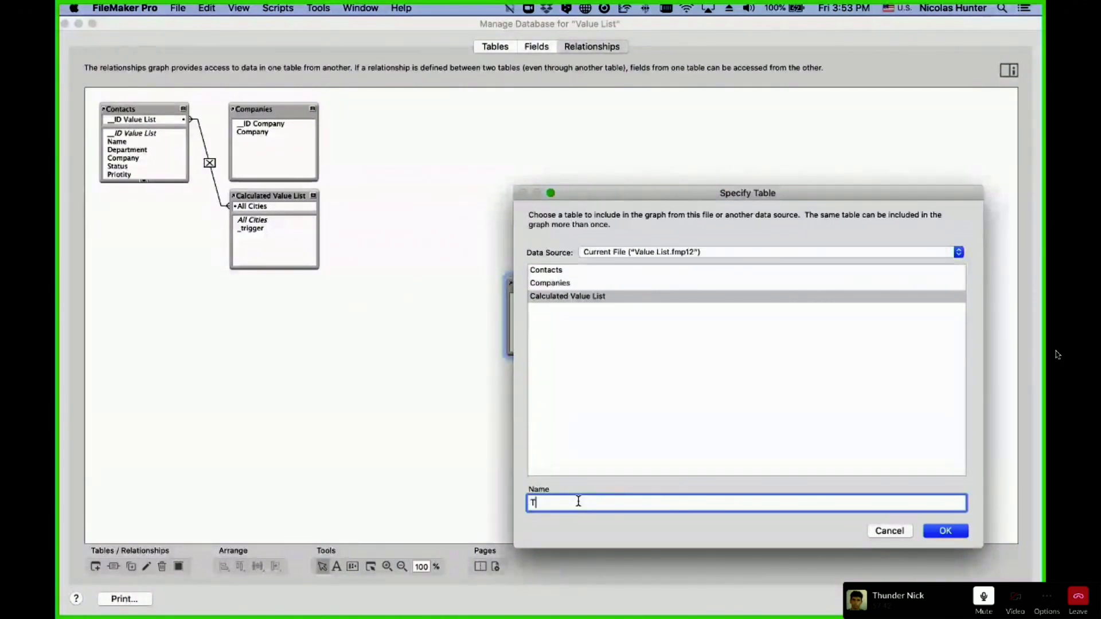
{"action": "type", "text": "00_contacts_INVOICES"}
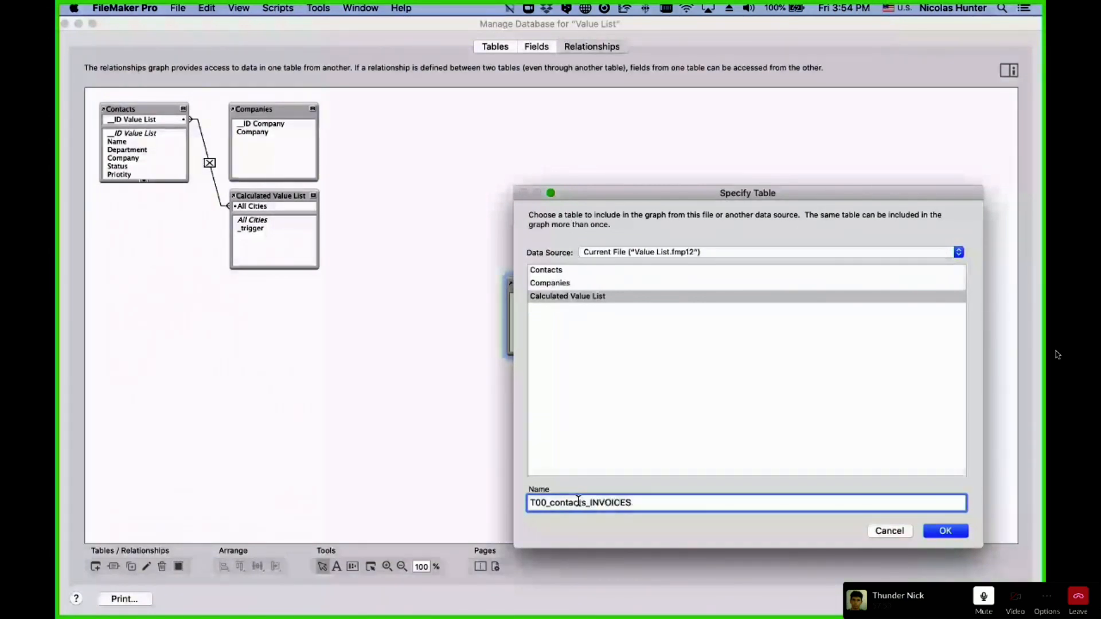
{"action": "type", "text": "I|df Contact|"}
{"action": "type", "text": "|Due"}
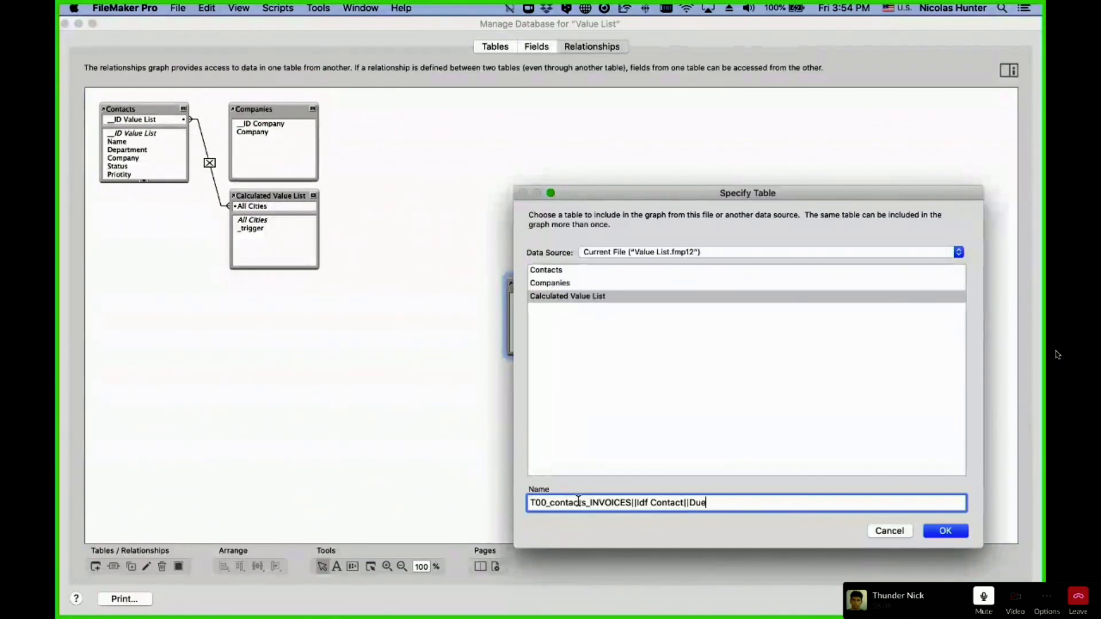
{"action": "left_click", "coordinate": [945, 530]}
Duplicate the Due table occurrence, rename the copy T00_contacts_INVOICES||Idf Contact||Overdue, and place it just below the original
{"action": "key", "text": "super+d"}
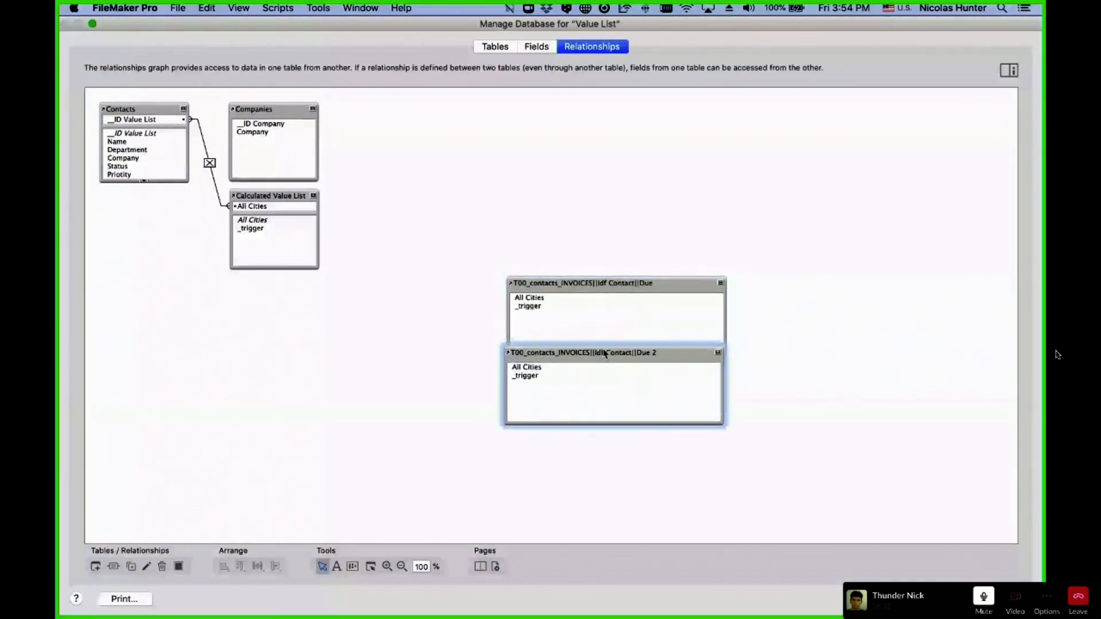
{"action": "double_click", "coordinate": [651, 382]}
{"action": "left_click_drag", "start_coordinate": [688, 503], "coordinate": [746, 504]}
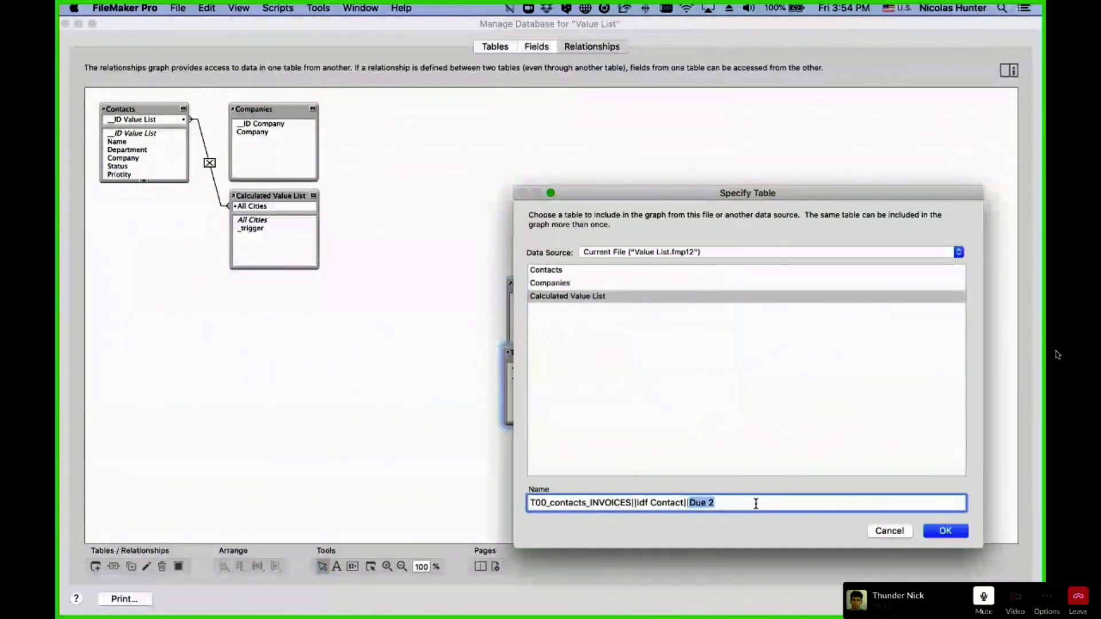
{"action": "type", "text": "Overdue"}
{"action": "left_click", "coordinate": [929, 529]}
{"action": "left_click_drag", "start_coordinate": [677, 354], "coordinate": [682, 374]}
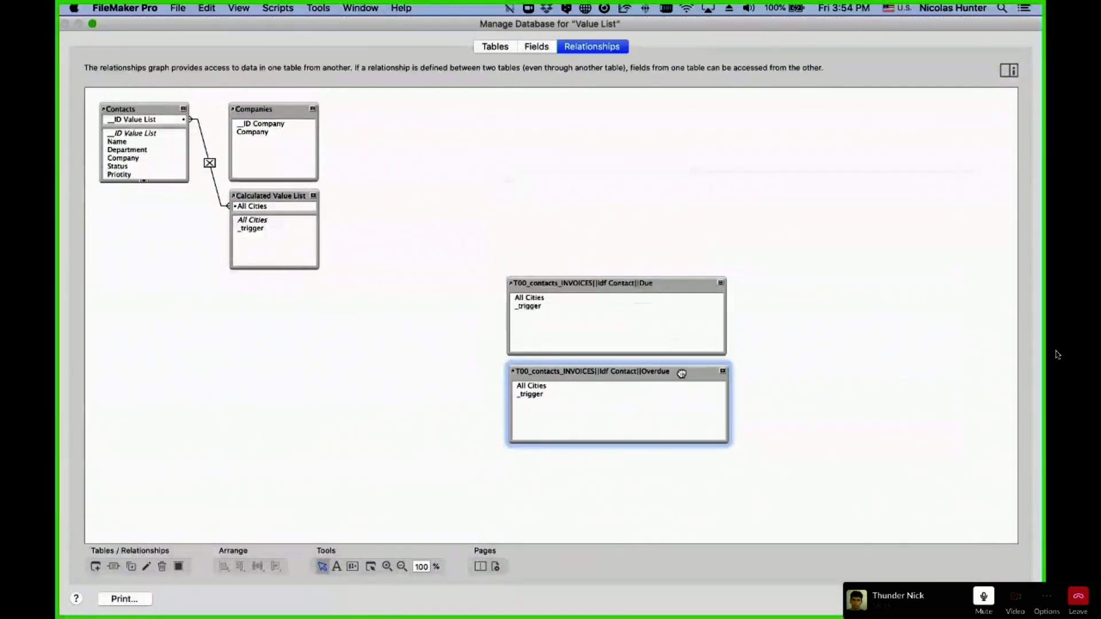
{"action": "left_click", "coordinate": [793, 352]}
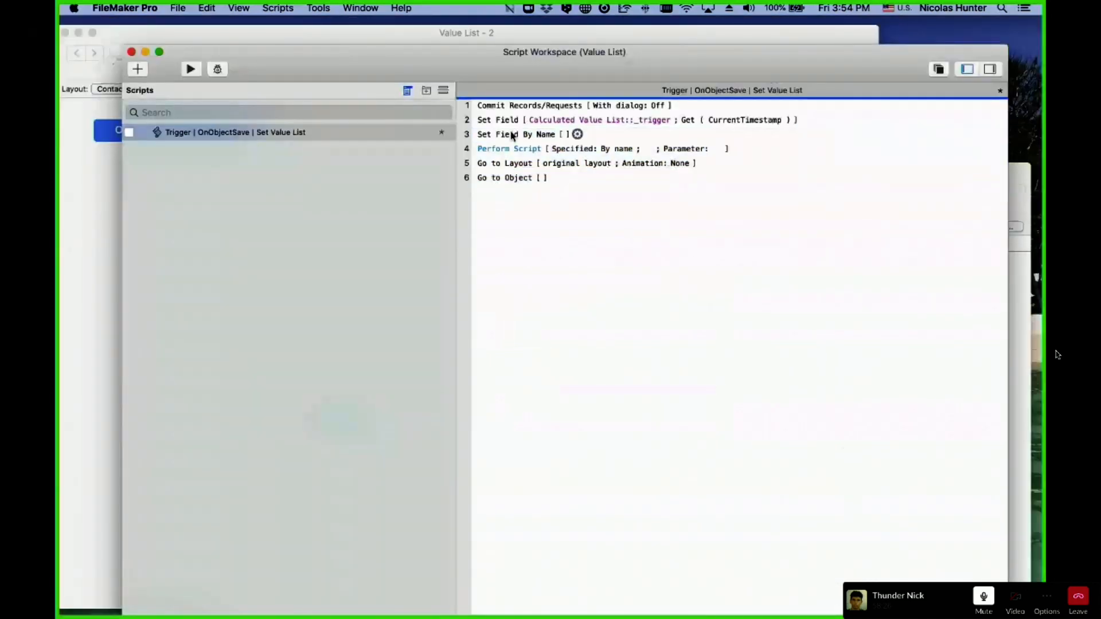
Insert a Set Field step below Set Field By Name in the Set Value List trigger script
{"action": "left_click", "coordinate": [522, 135]}
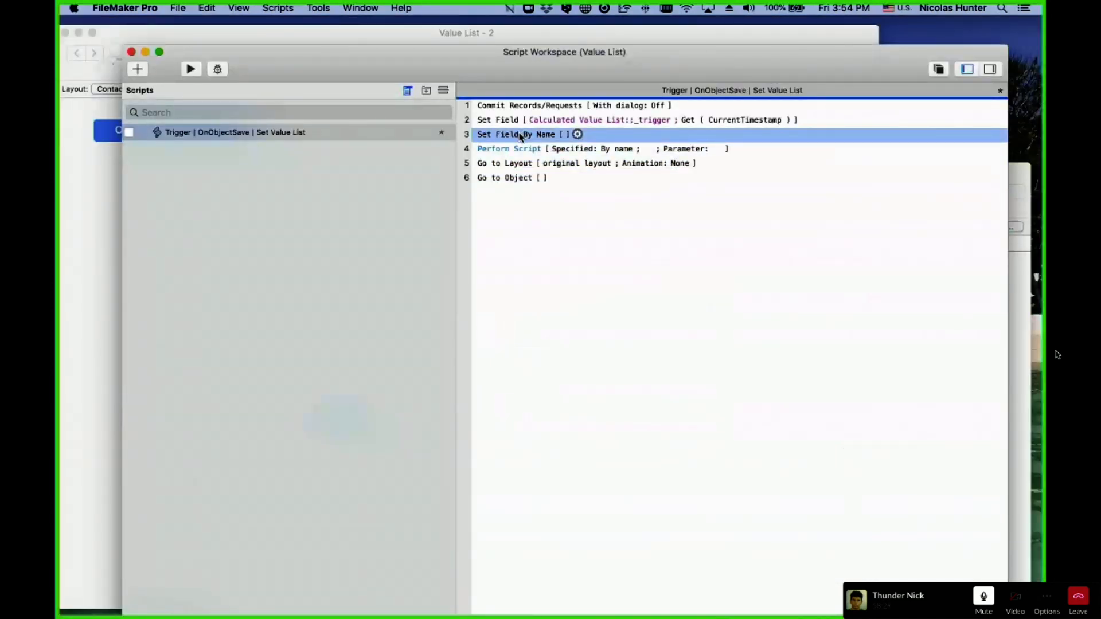
{"action": "key", "text": "Return"}
{"action": "type", "text": "set"}
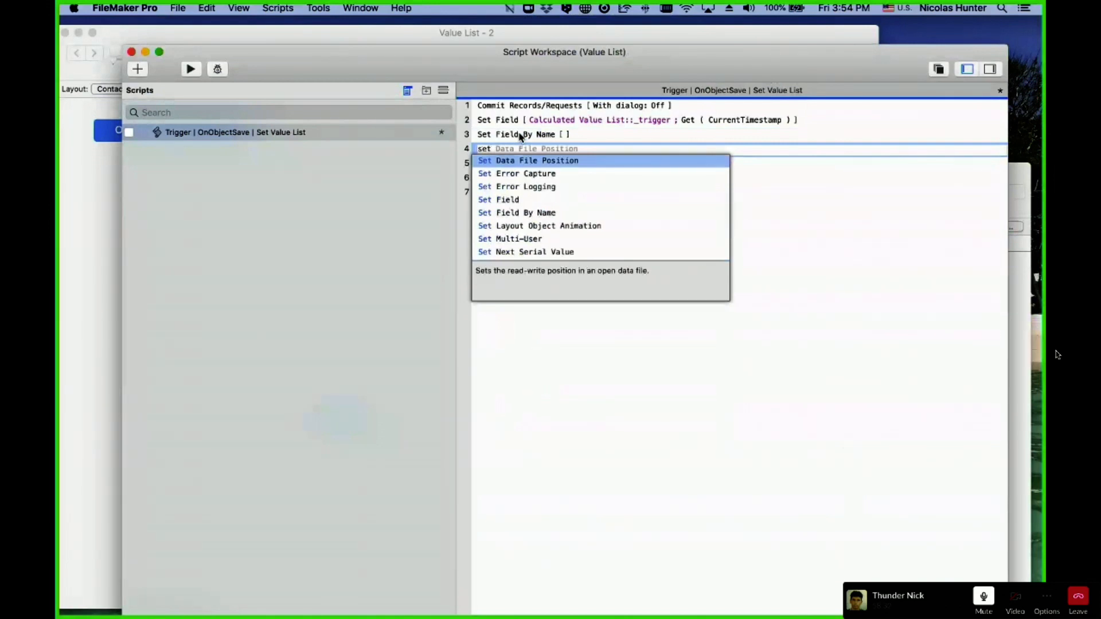
{"action": "type", "text": " f"}
{"action": "key", "text": "Return"}
View the target fields available for the new Set Field step, and cancel without choosing one
{"action": "left_click", "coordinate": [541, 149]}
{"action": "left_click", "coordinate": [576, 179]}
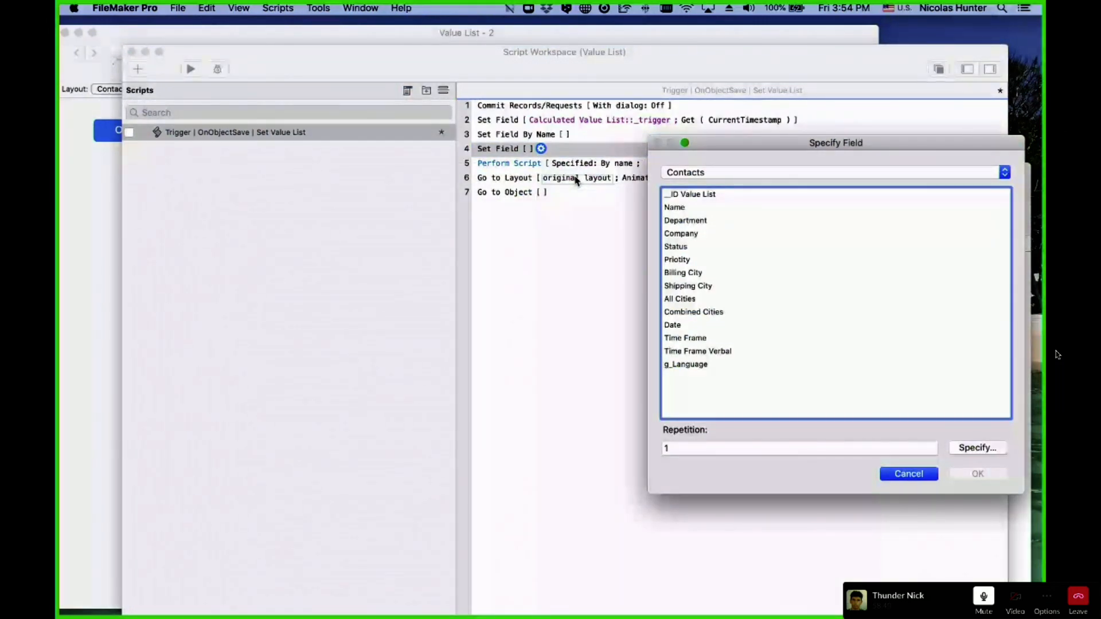
{"action": "key", "text": "Escape"}
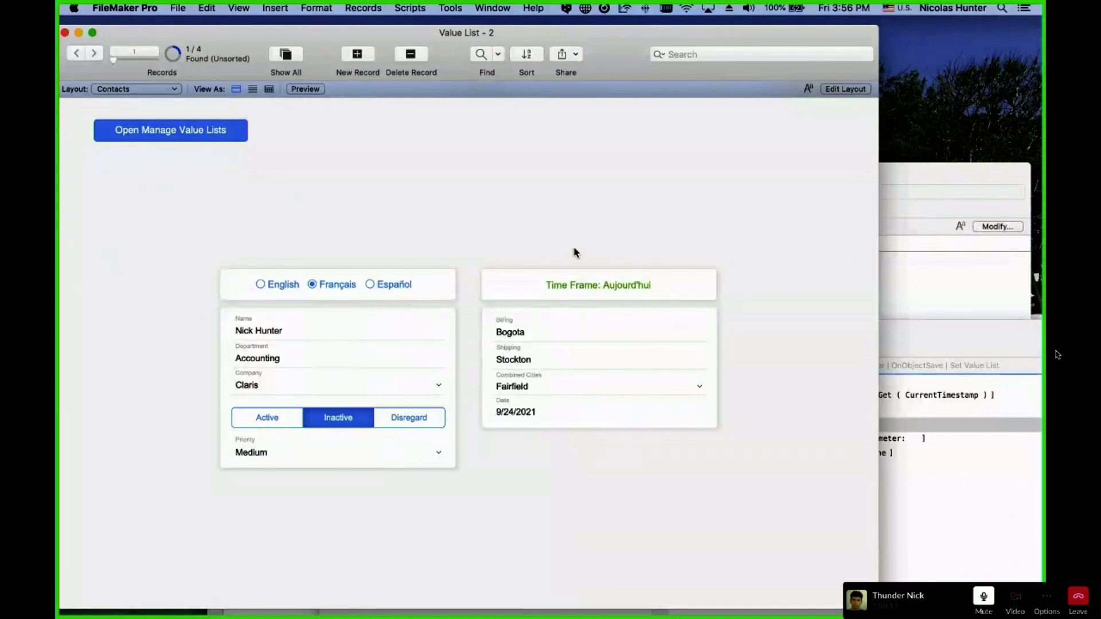
Evaluate Get ( CurrentPrivilegeSetName ) as a new watch expression in the Data Viewer, and return to the Contacts layout
{"action": "left_click", "coordinate": [453, 8]}
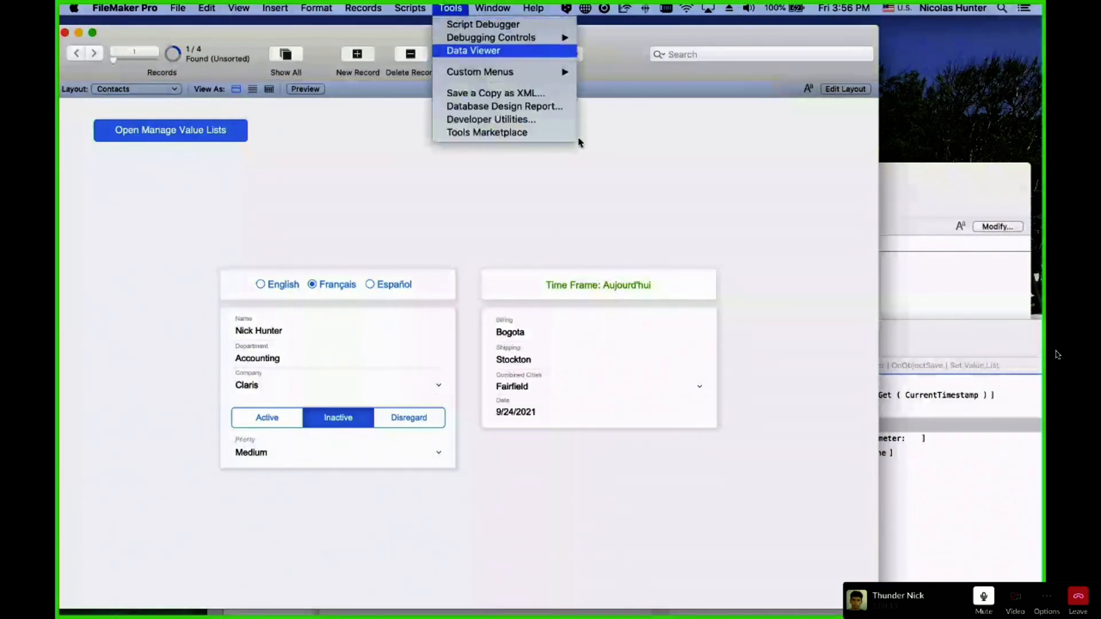
{"action": "left_click", "coordinate": [632, 188]}
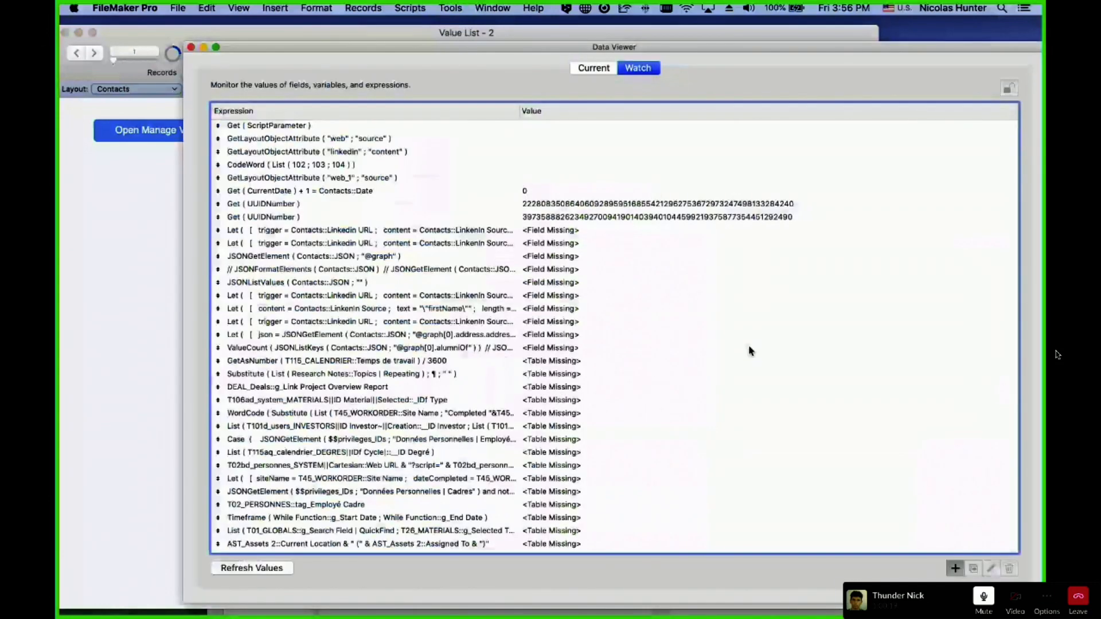
{"action": "double_click", "coordinate": [748, 351]}
{"action": "type", "text": "Get ( pro"}
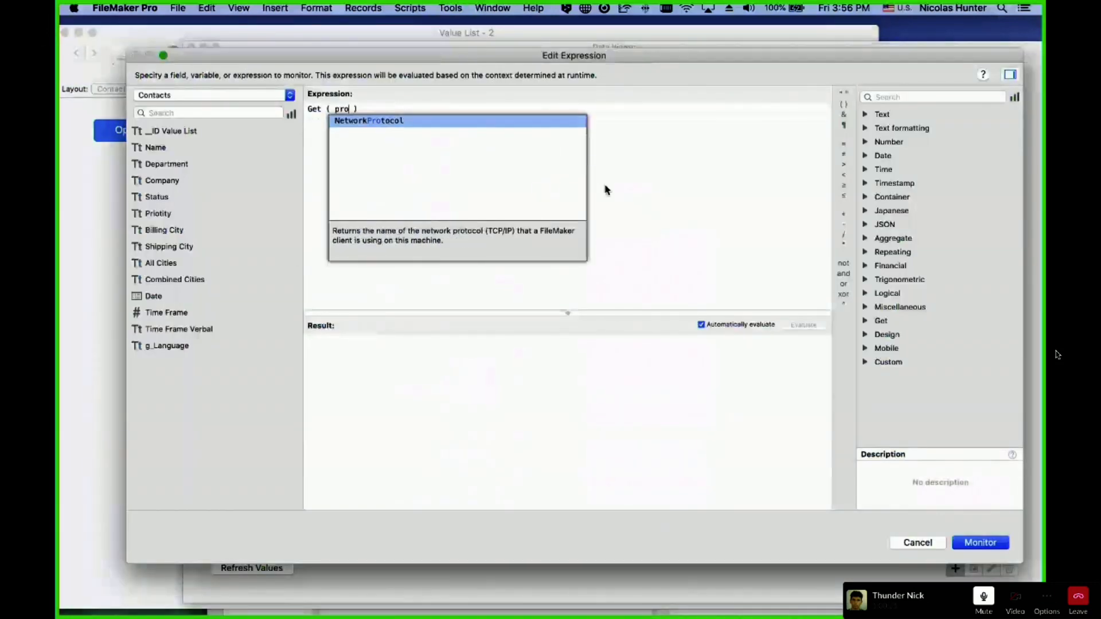
{"action": "key", "text": "BackSpace"}
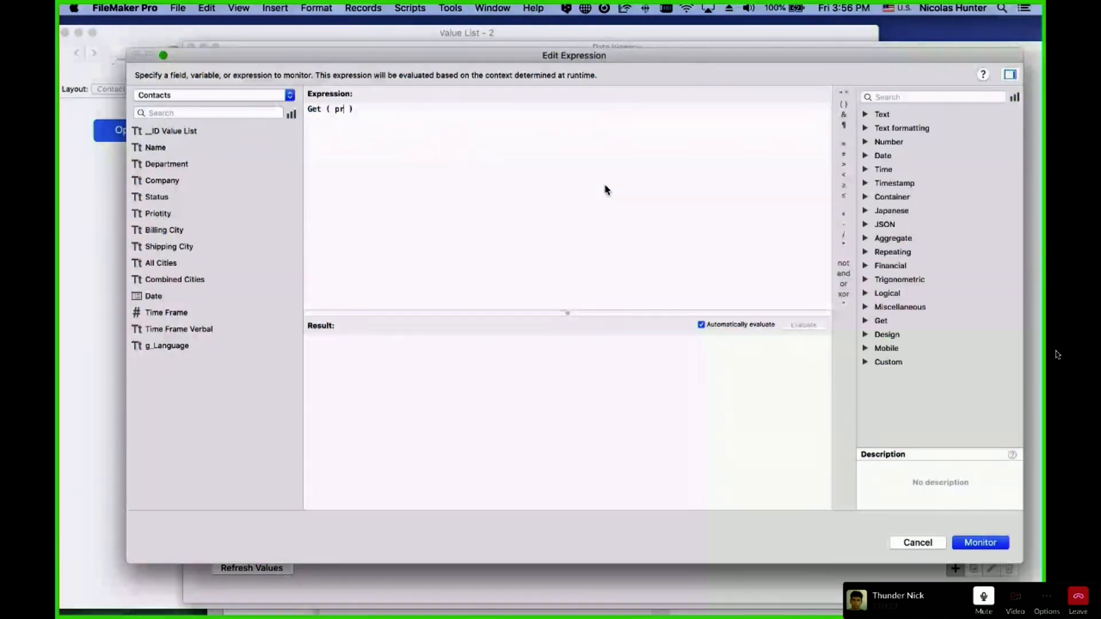
{"action": "key", "text": "BackSpace"}
{"action": "type", "text": "ri"}
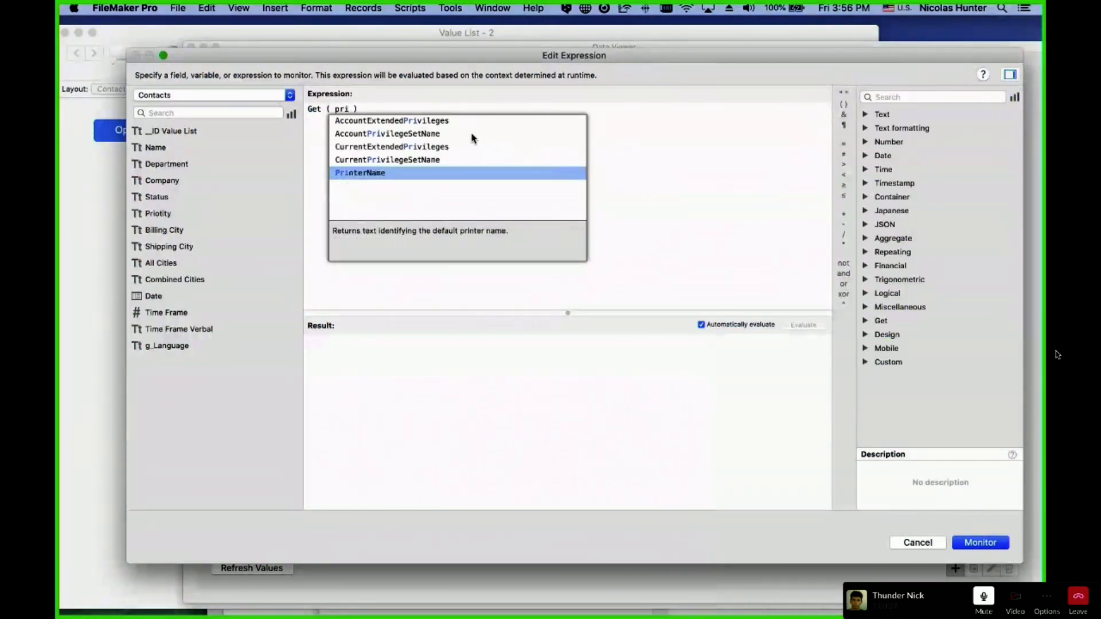
{"action": "left_click", "coordinate": [449, 160]}
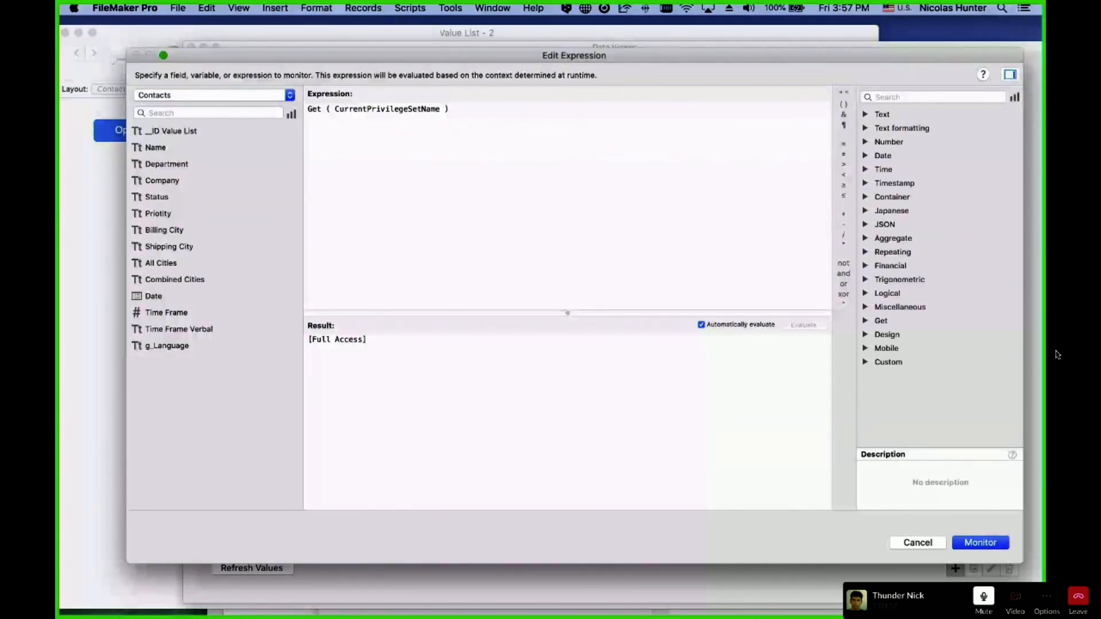
{"action": "key", "text": "super+Tab"}
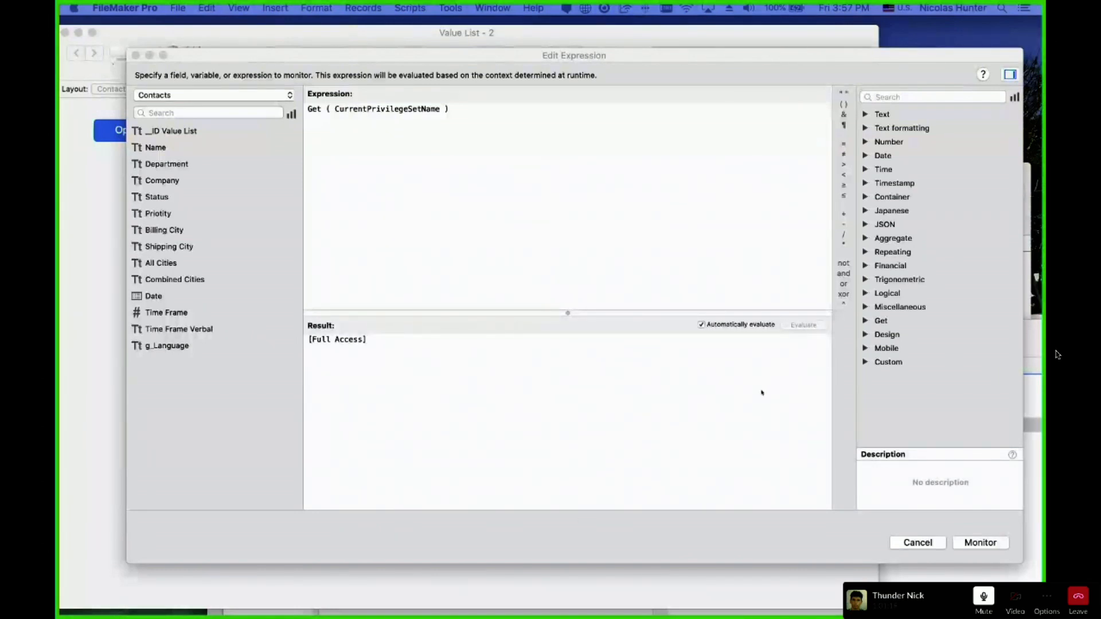
{"action": "key", "text": "Return"}
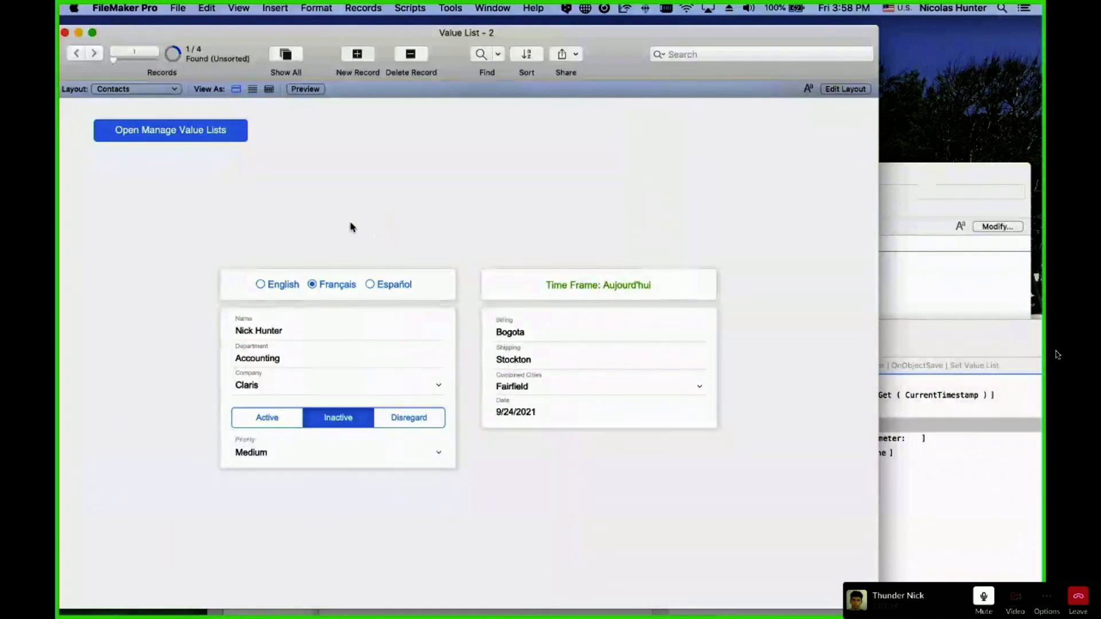
Open the Billing Cities value list's field settings to examine the source table choices and related-values options, keeping Contacts as the table
{"action": "left_click", "coordinate": [174, 8]}
{"action": "left_click", "coordinate": [174, 8]}
{"action": "left_click", "coordinate": [184, 139]}
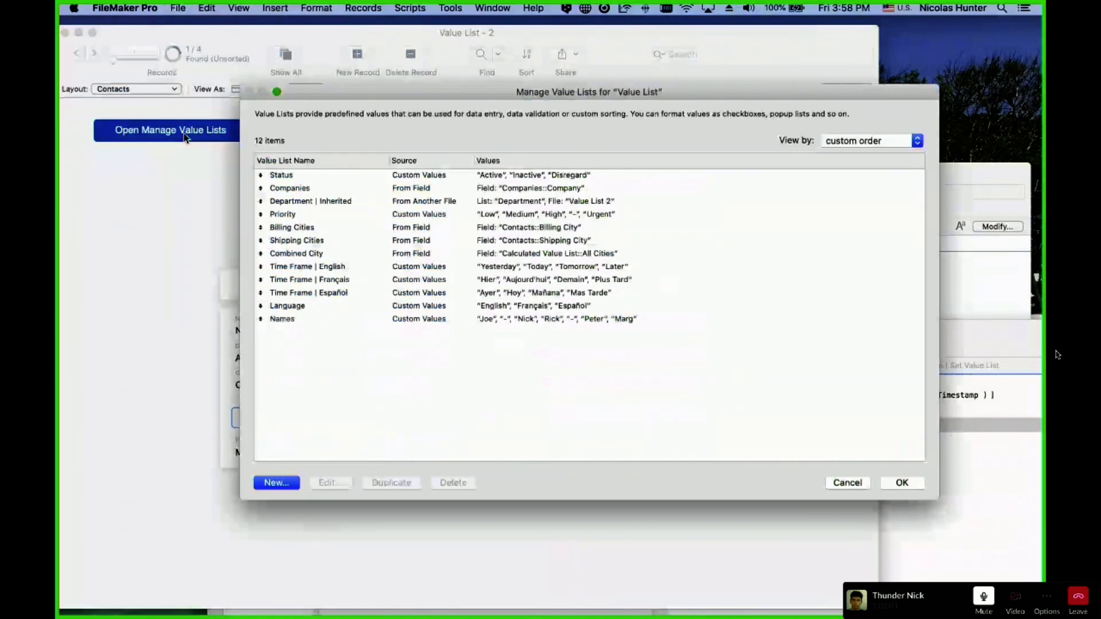
{"action": "double_click", "coordinate": [346, 228]}
{"action": "left_click", "coordinate": [575, 229]}
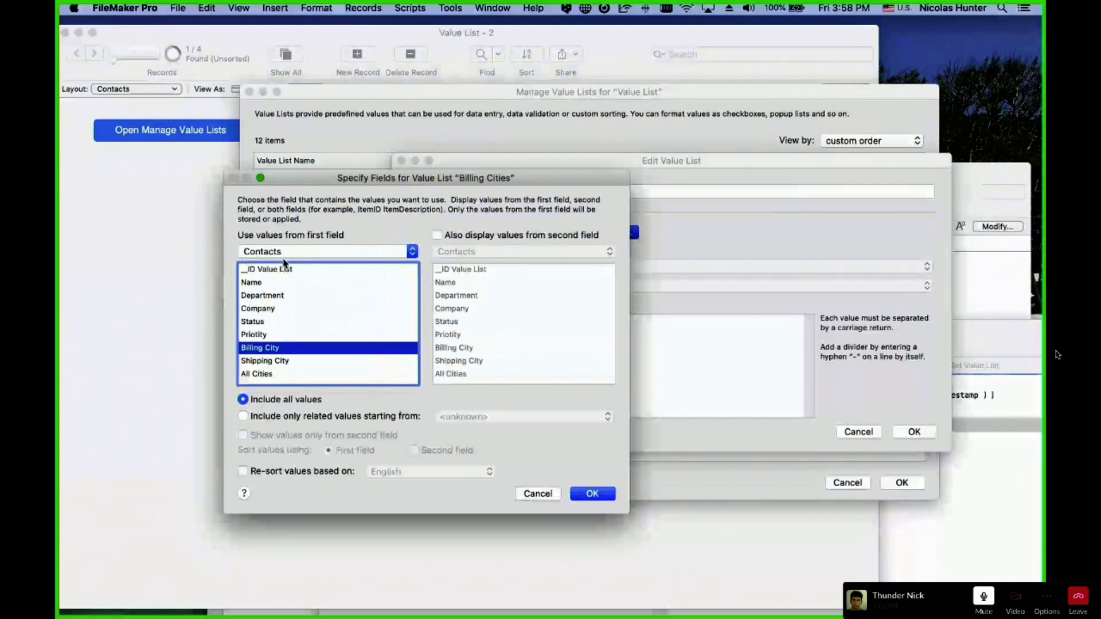
{"action": "left_click", "coordinate": [285, 252]}
{"action": "left_click", "coordinate": [293, 343]}
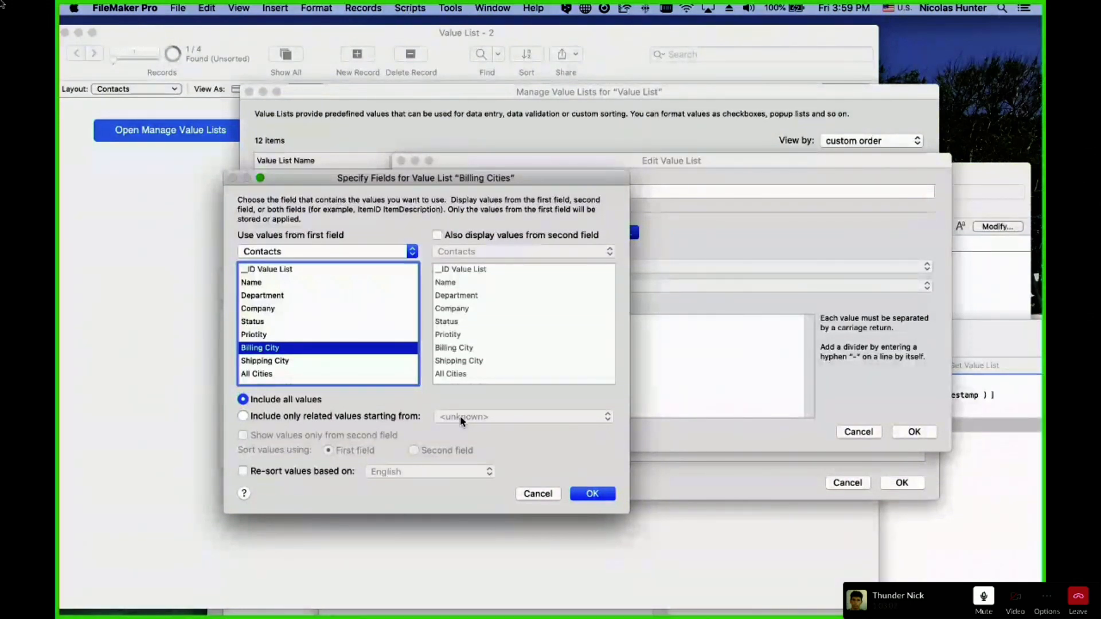
Take the Slack call out of full screen and move the call and video windows aside on the desktop
{"action": "left_click", "coordinate": [32, 21]}
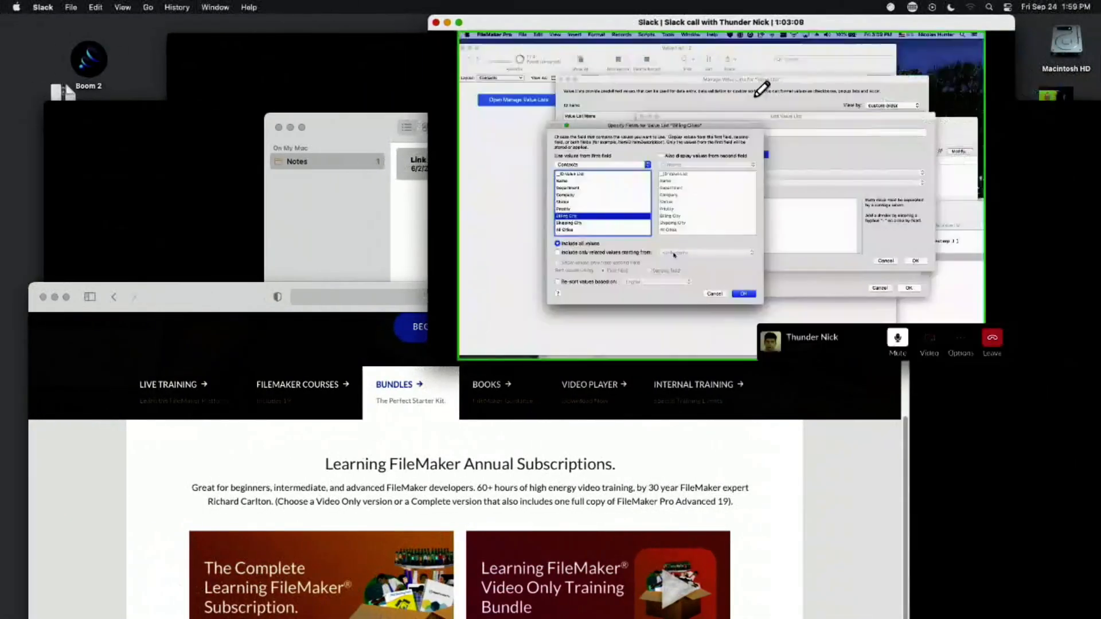
{"action": "left_click_drag", "start_coordinate": [824, 24], "coordinate": [328, 97]}
{"action": "left_click_drag", "start_coordinate": [1040, 111], "coordinate": [795, 311]}
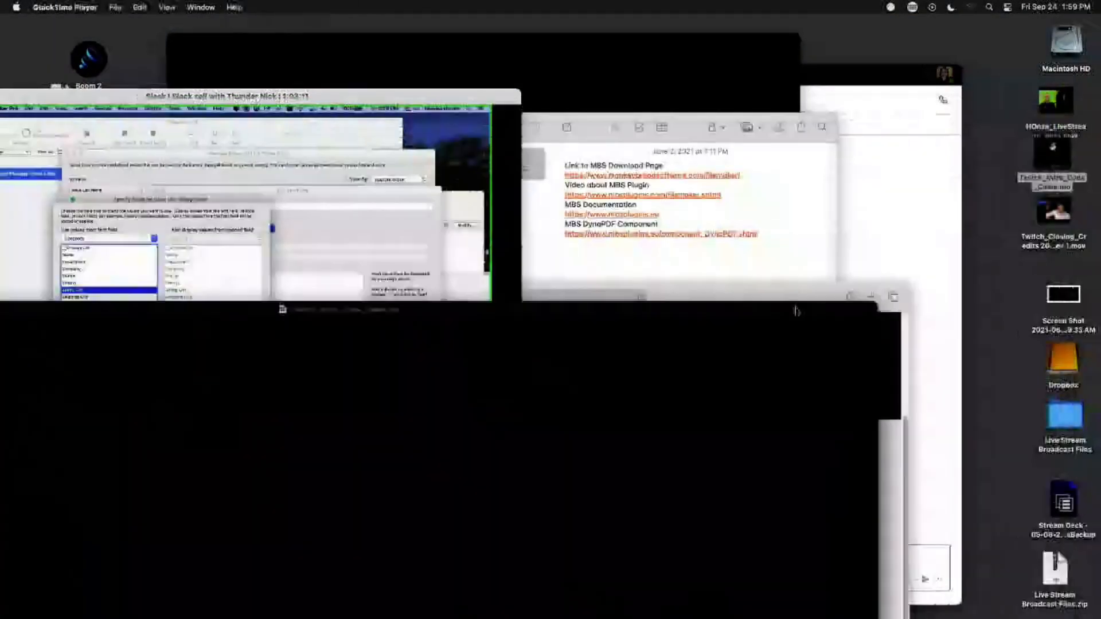
Open Twitch_Closing_Credits 2021 rev 1.mov in QuickTime Player and play it in full screen
{"action": "double_click", "coordinate": [1089, 236]}
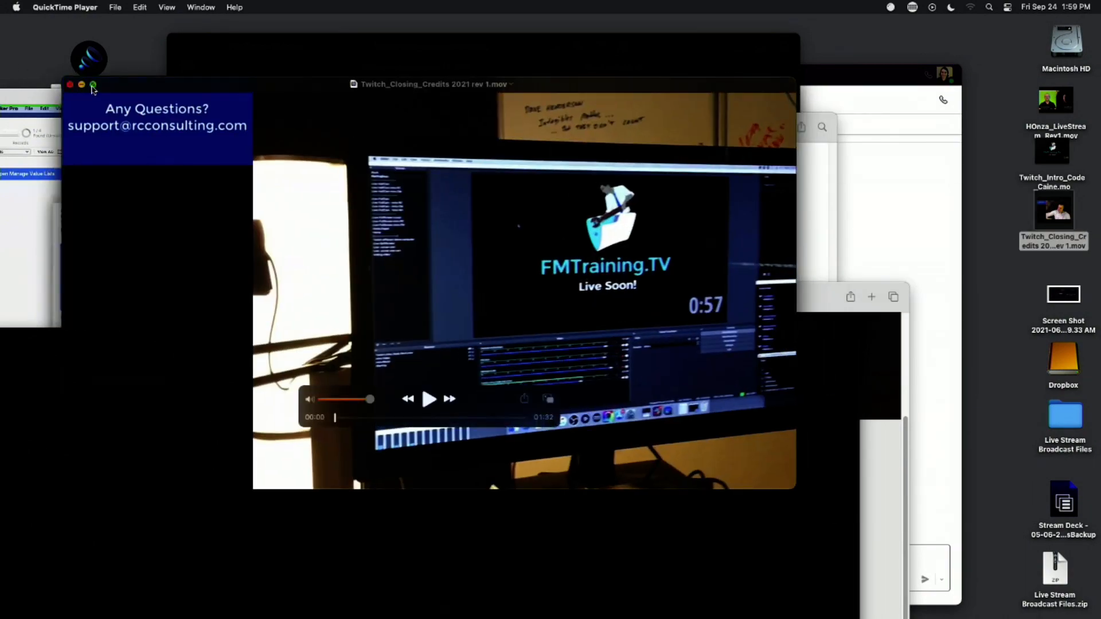
{"action": "left_click", "coordinate": [87, 79]}
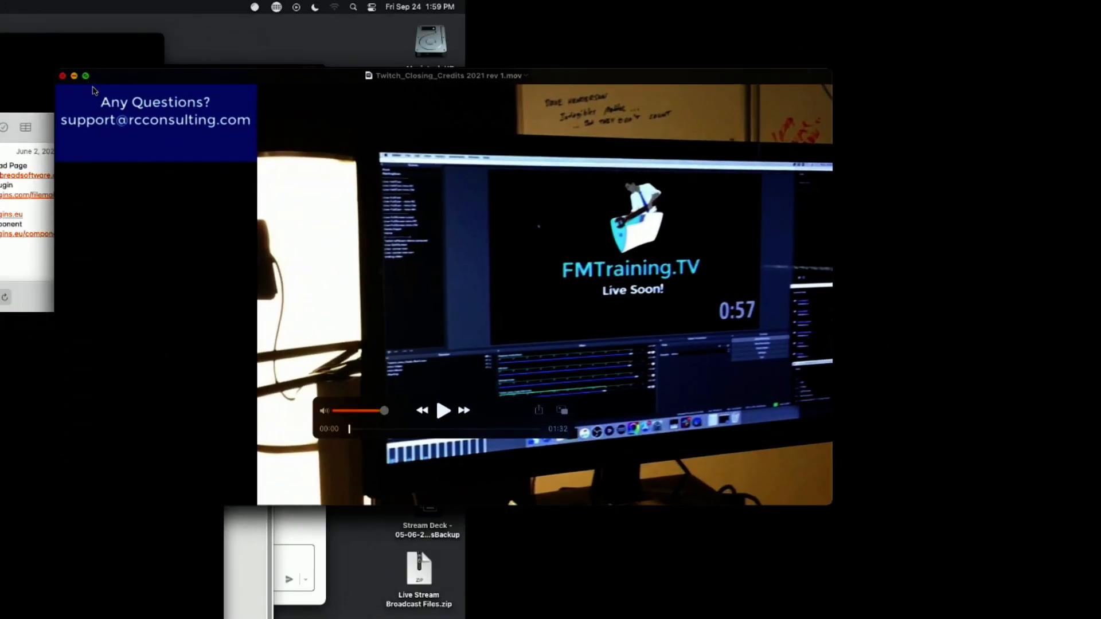
{"action": "key", "text": "space"}
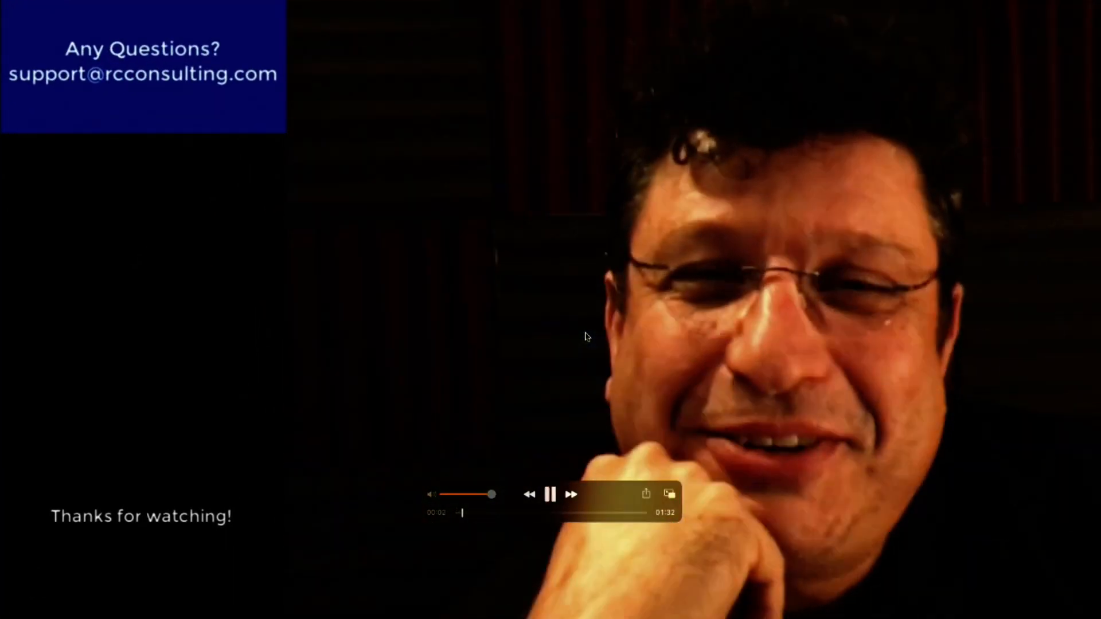